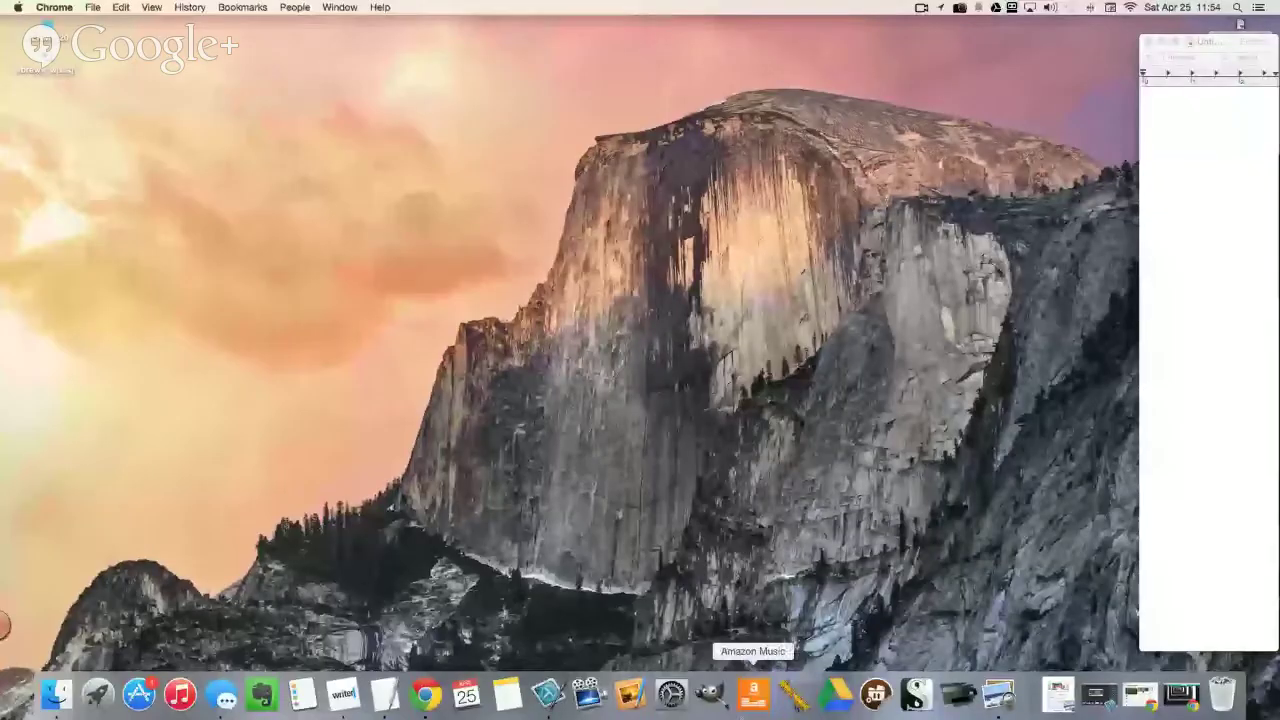
Step: Launch GIMP, then open a Chrome window under another user profile from its Dock menu
{"action": "left_click", "coordinate": [689, 692]}
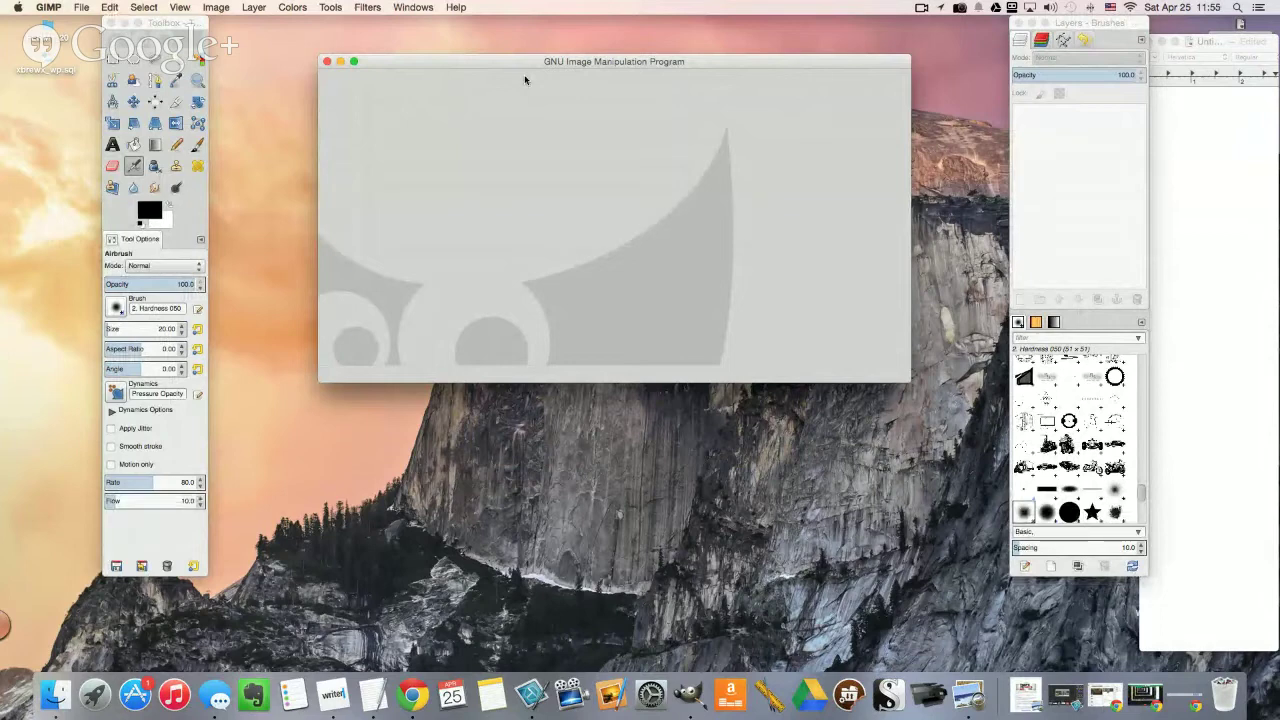
{"action": "right_click", "coordinate": [412, 693]}
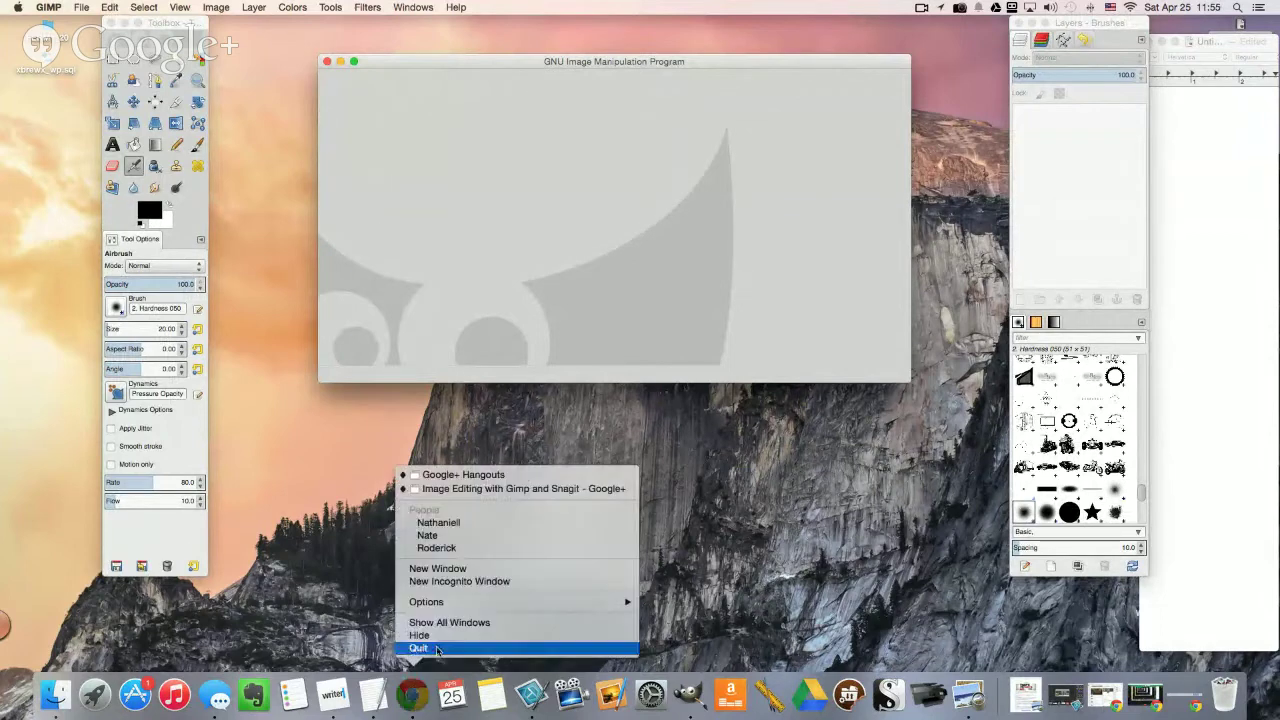
{"action": "left_click", "coordinate": [501, 537]}
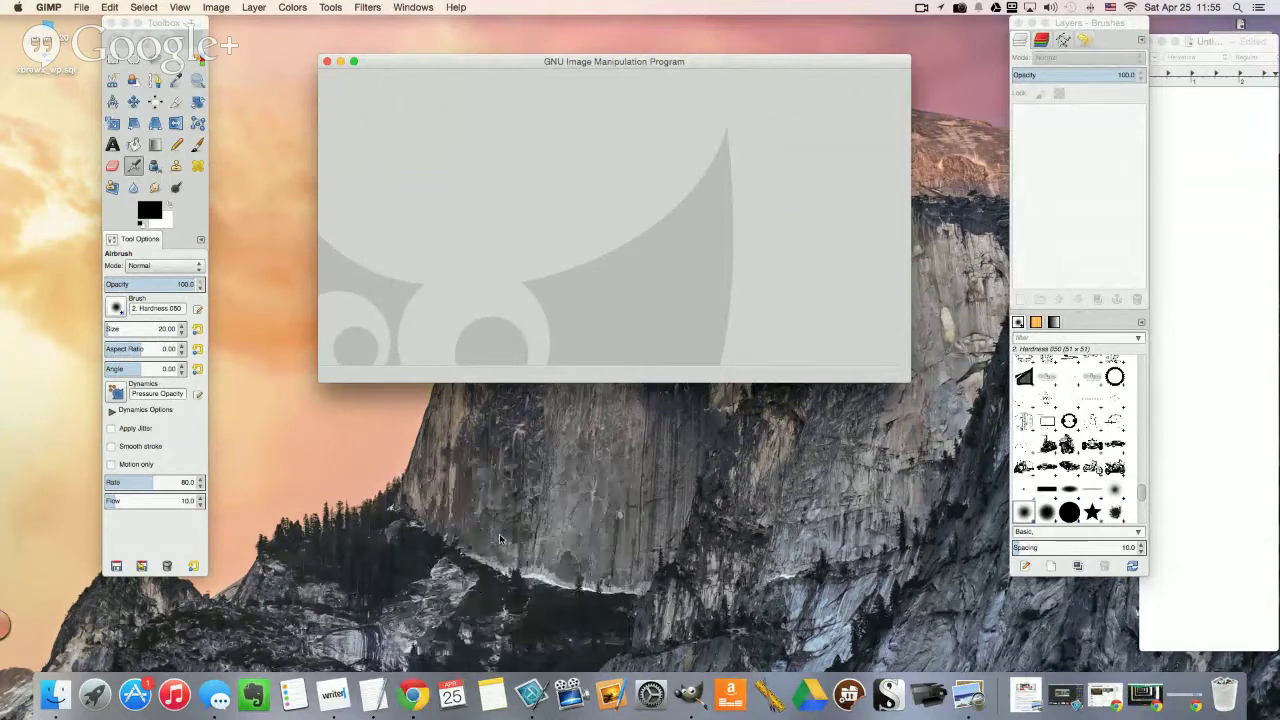
Step: Open twitter.com in a new browser tab
{"action": "key", "text": "super+t"}
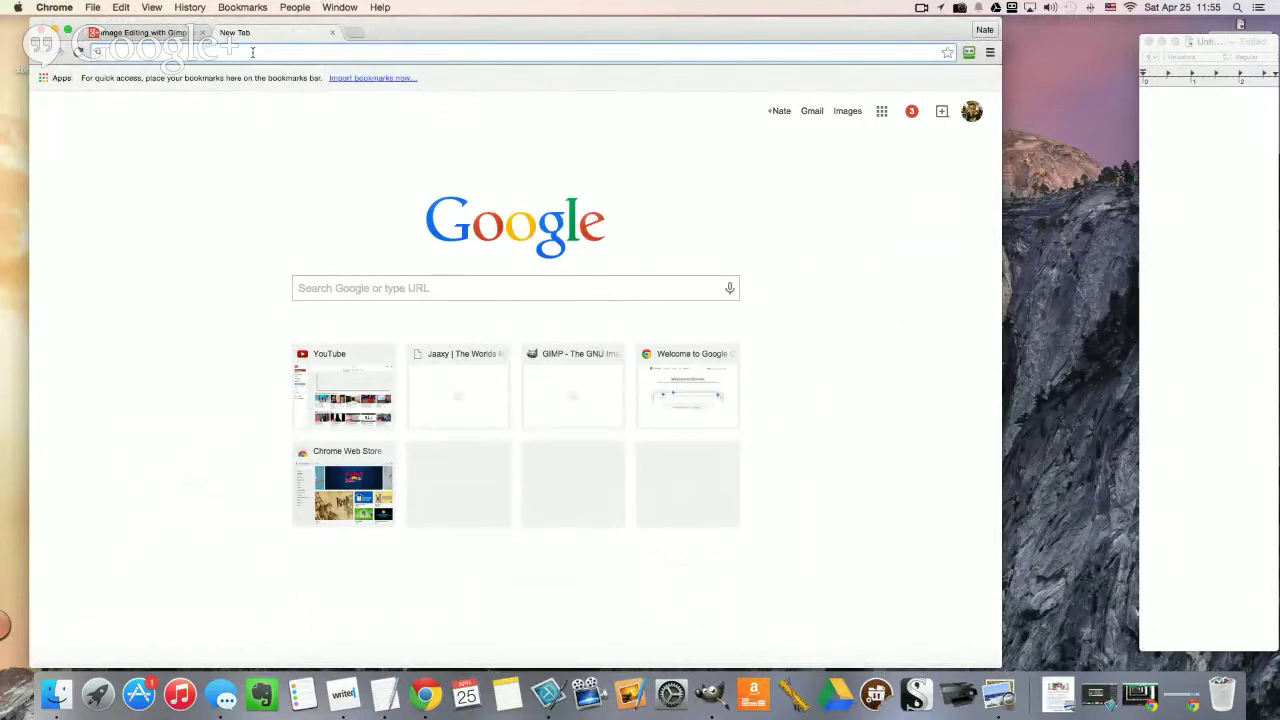
{"action": "type", "text": "twitter.com"}
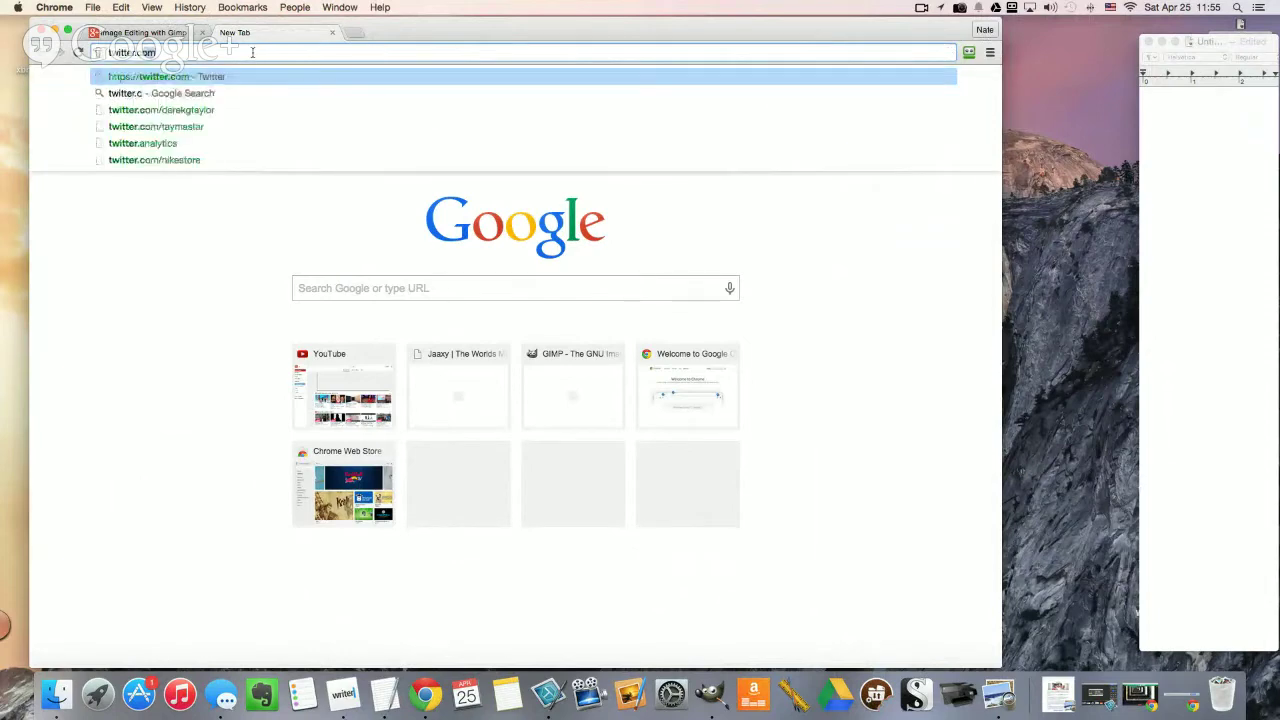
{"action": "key", "text": "Return"}
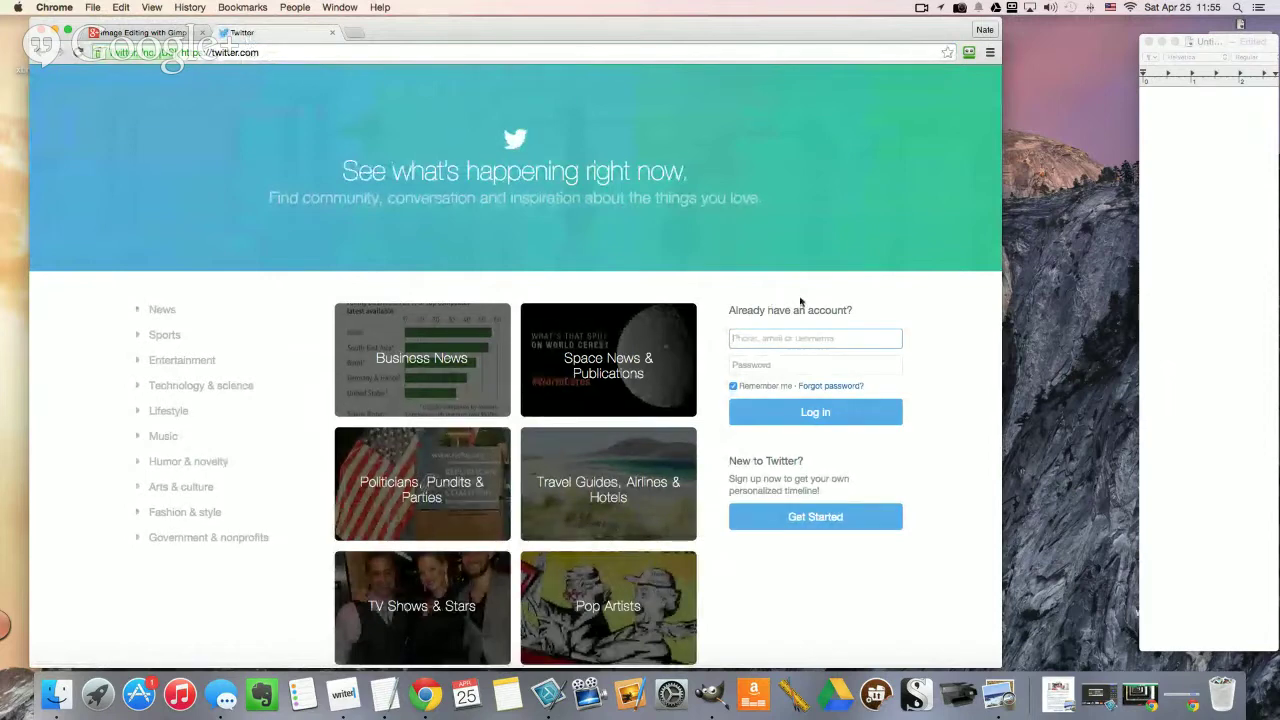
Step: Log in to Twitter by filling the saved login from the RoboForm password manager
{"action": "left_click", "coordinate": [968, 55]}
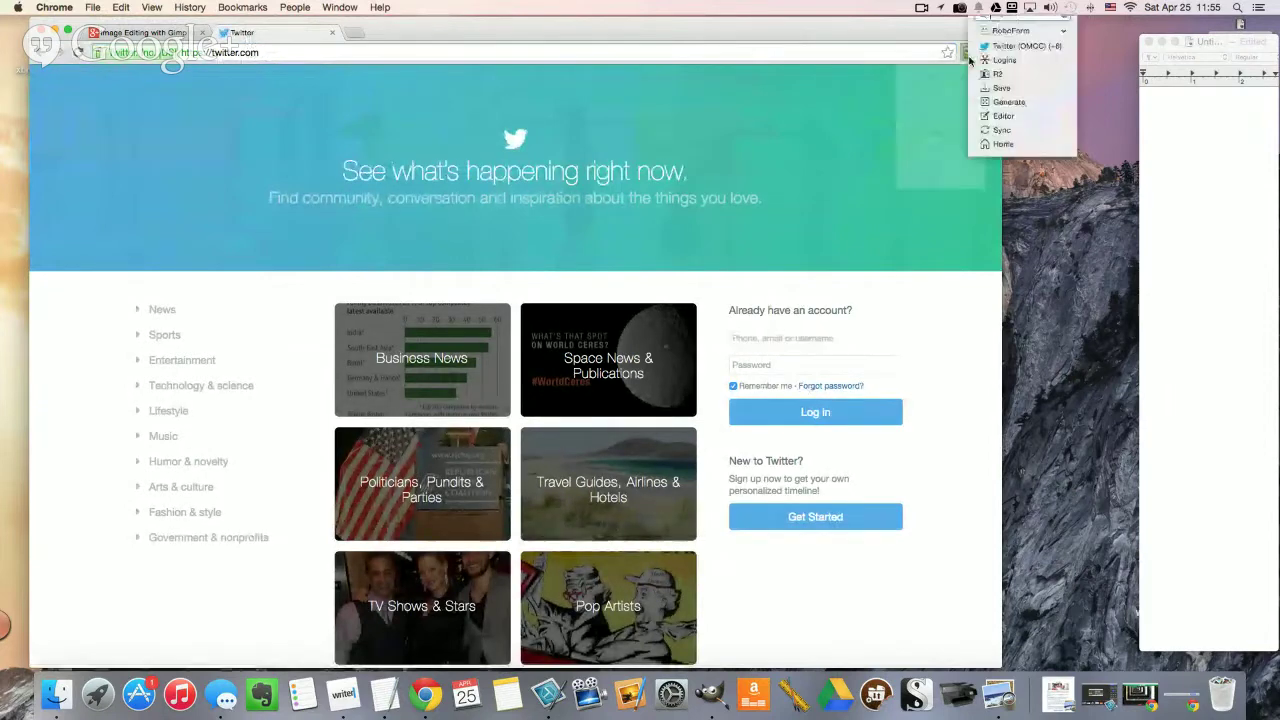
{"action": "mouse_move", "coordinate": [997, 47]}
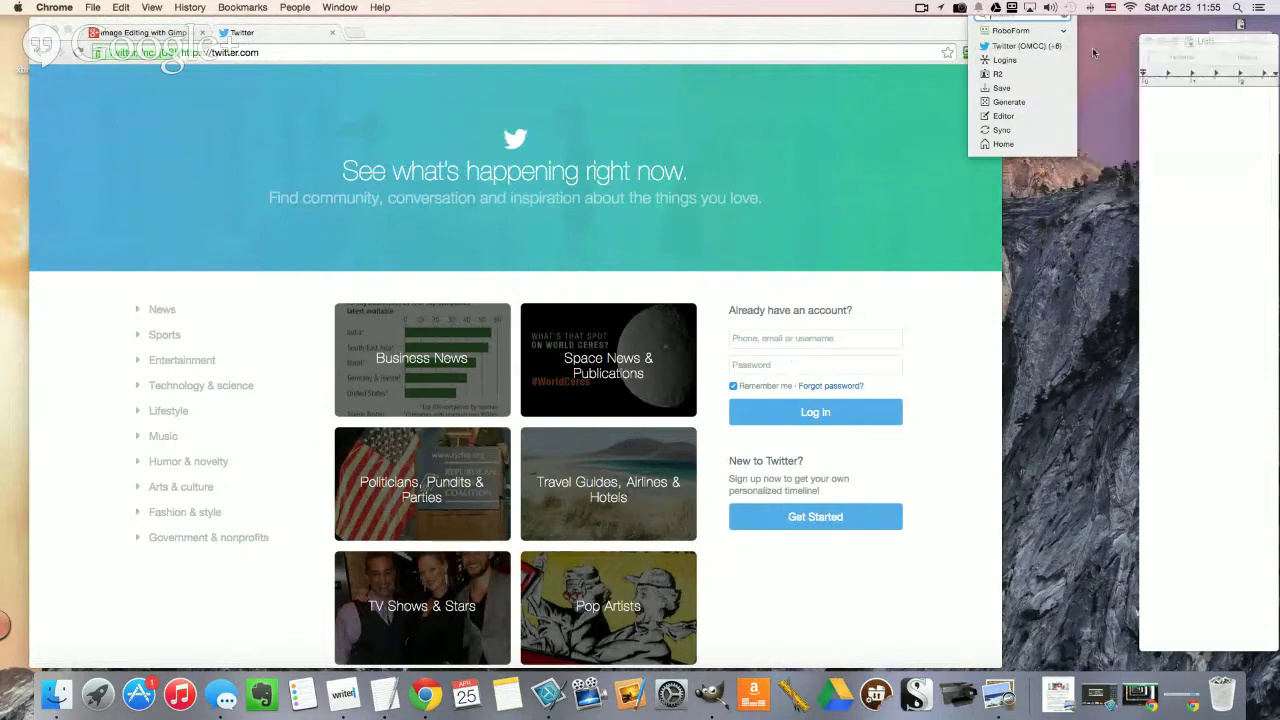
{"action": "left_click", "coordinate": [780, 418]}
{"action": "left_click", "coordinate": [782, 414]}
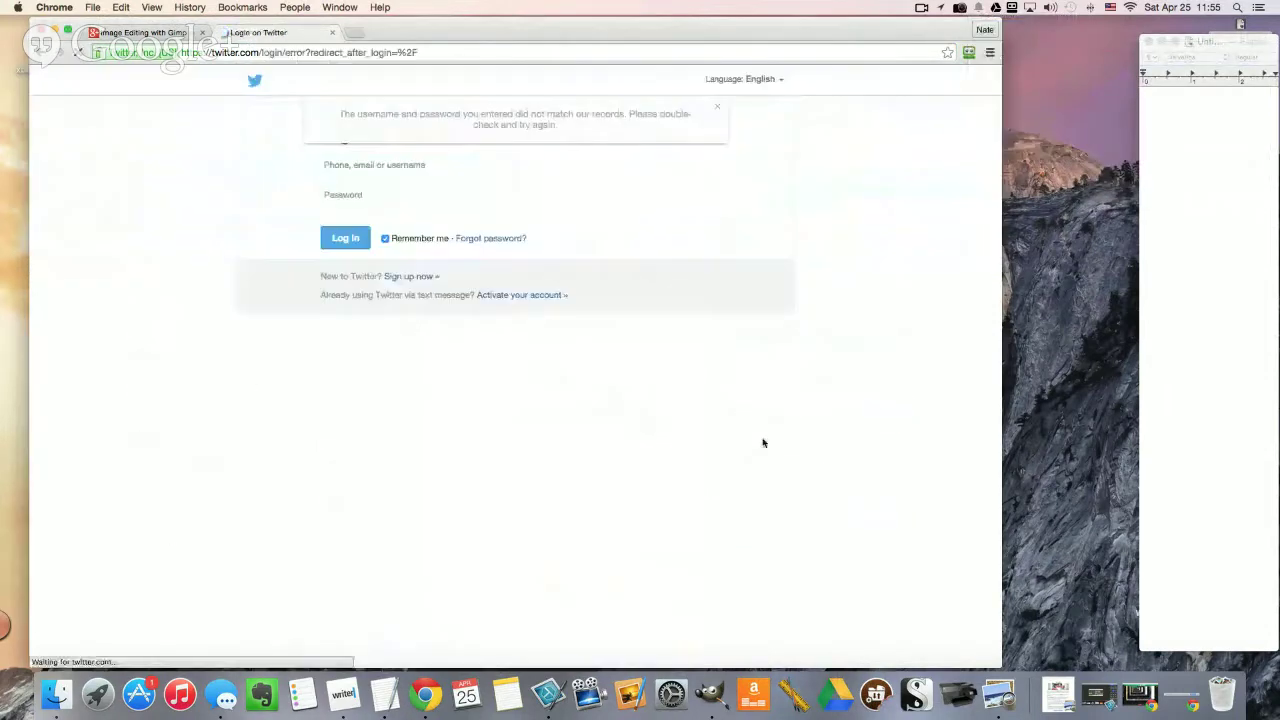
{"action": "left_click", "coordinate": [968, 52]}
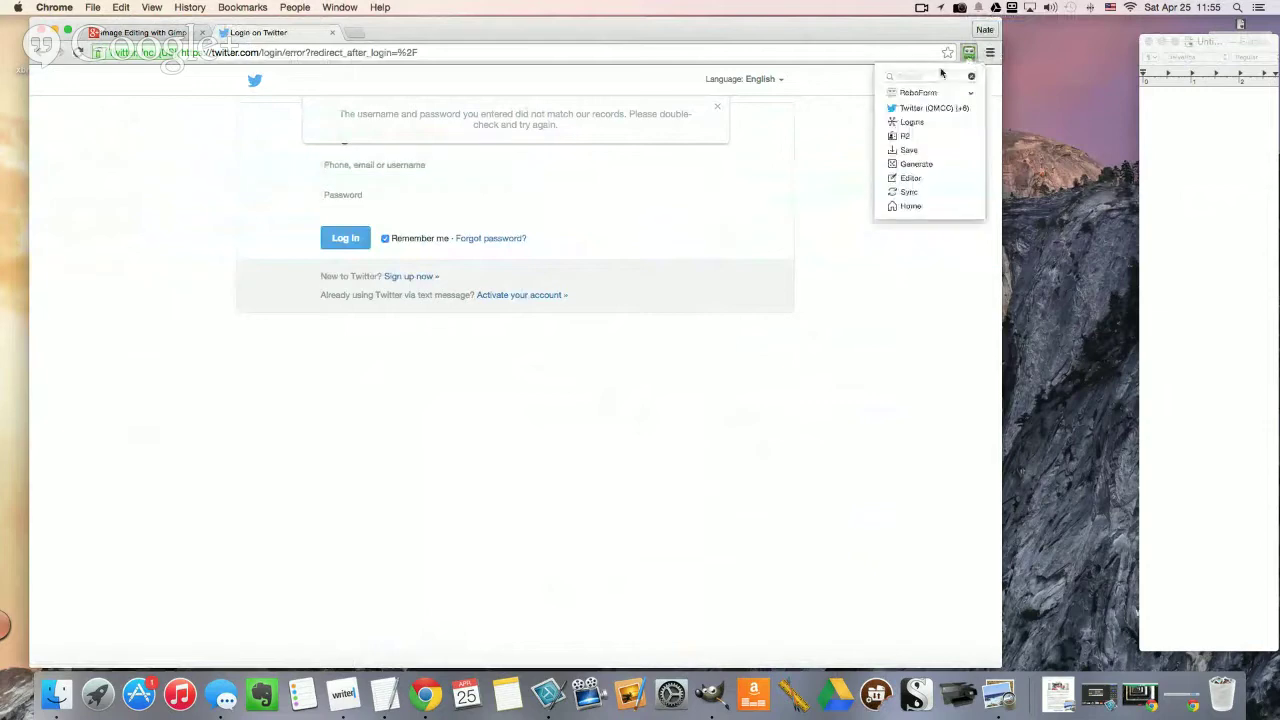
{"action": "left_click", "coordinate": [915, 97]}
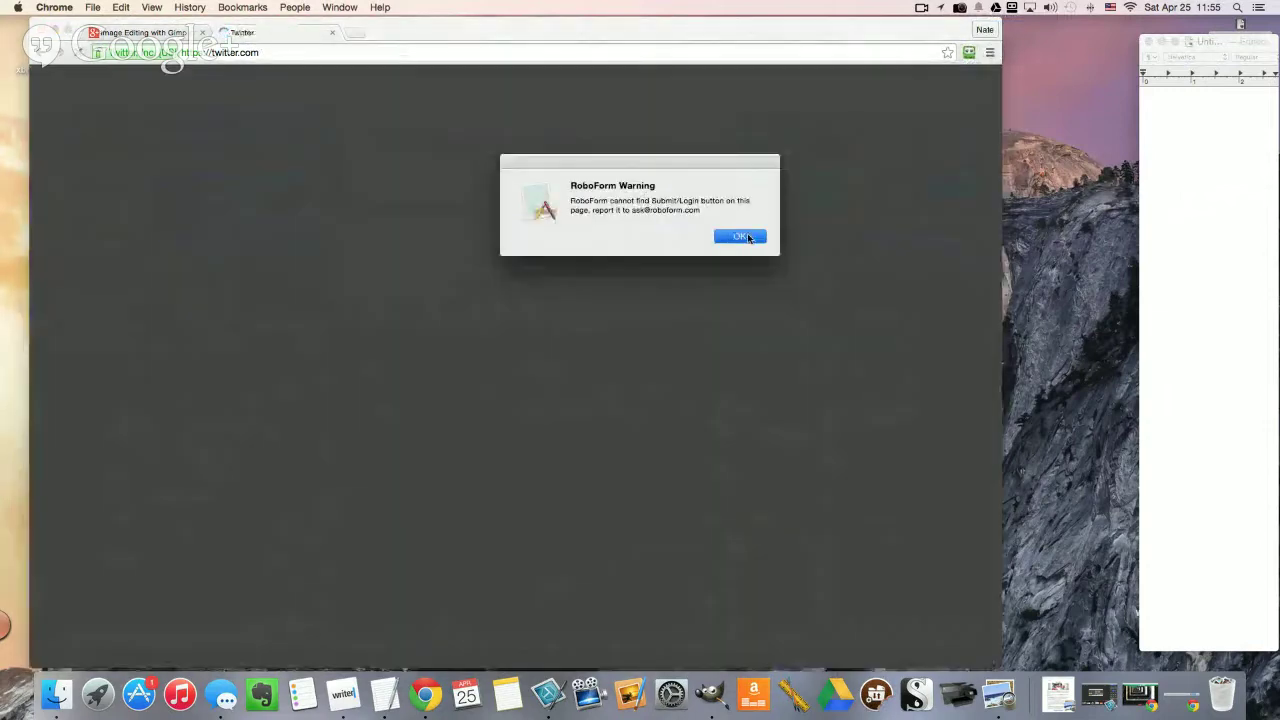
{"action": "left_click", "coordinate": [738, 235]}
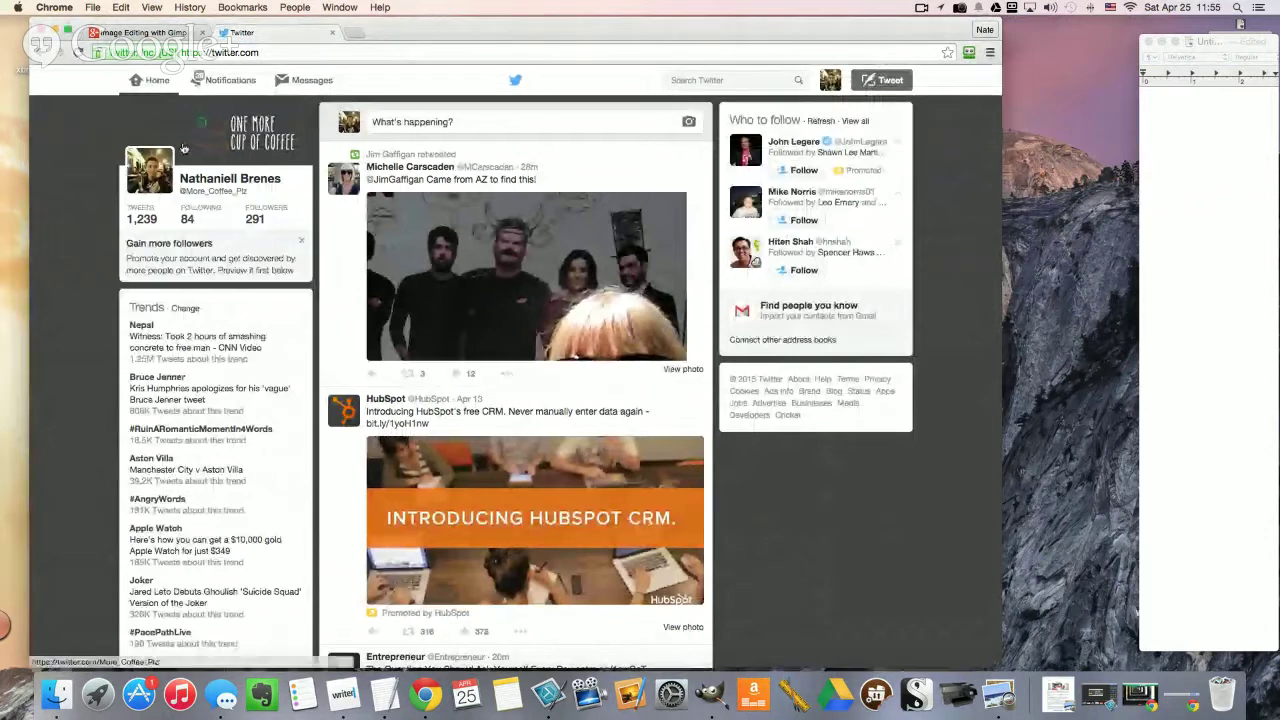
Step: View the account's profile page with its One More Cup of Coffee header, then return home
{"action": "left_click", "coordinate": [183, 148]}
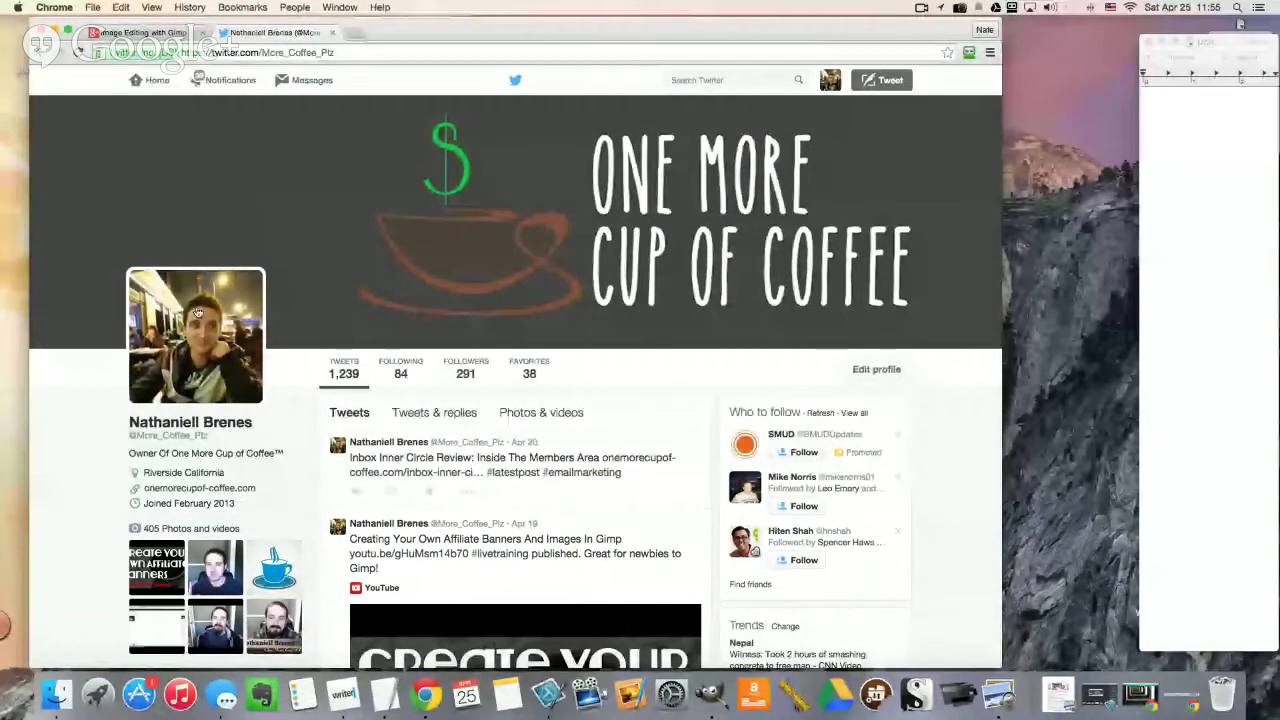
{"action": "left_click", "coordinate": [155, 82]}
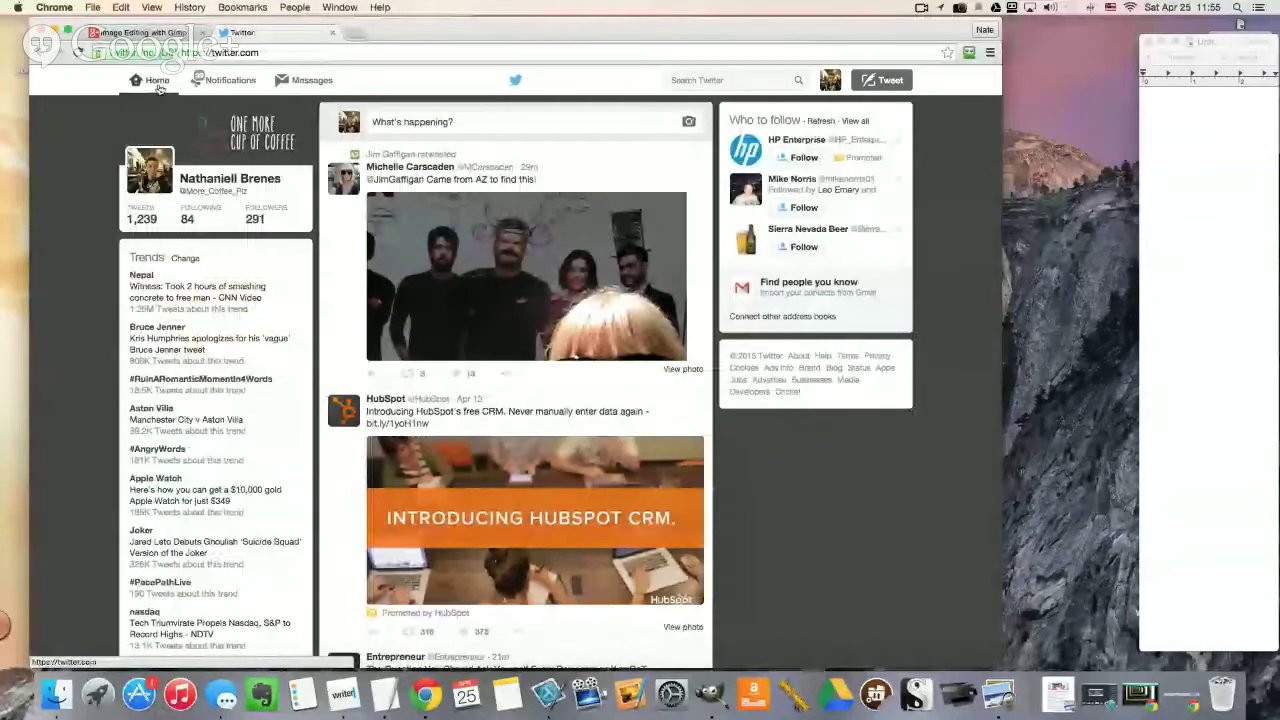
{"action": "scroll", "coordinate": [110, 269], "scroll_direction": "down", "scroll_amount": 5}
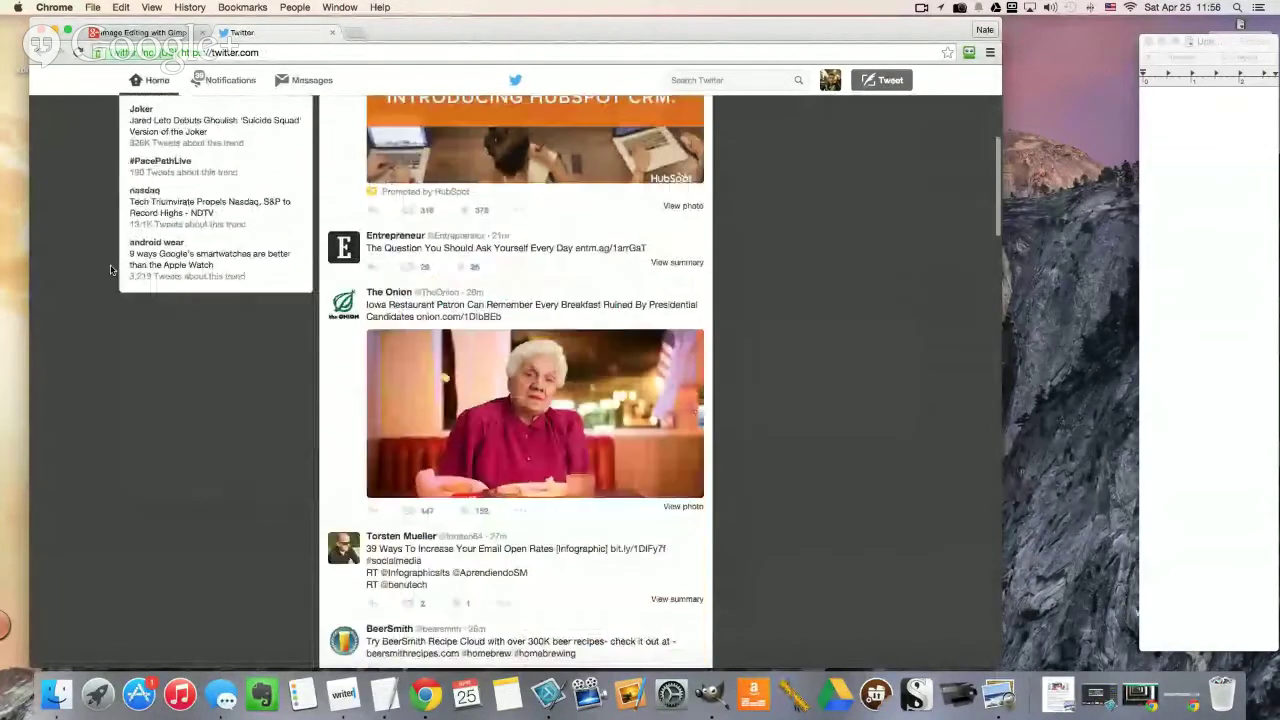
{"action": "scroll", "coordinate": [110, 269], "scroll_direction": "up", "scroll_amount": 4}
{"action": "scroll", "coordinate": [110, 269], "scroll_direction": "up", "scroll_amount": 3}
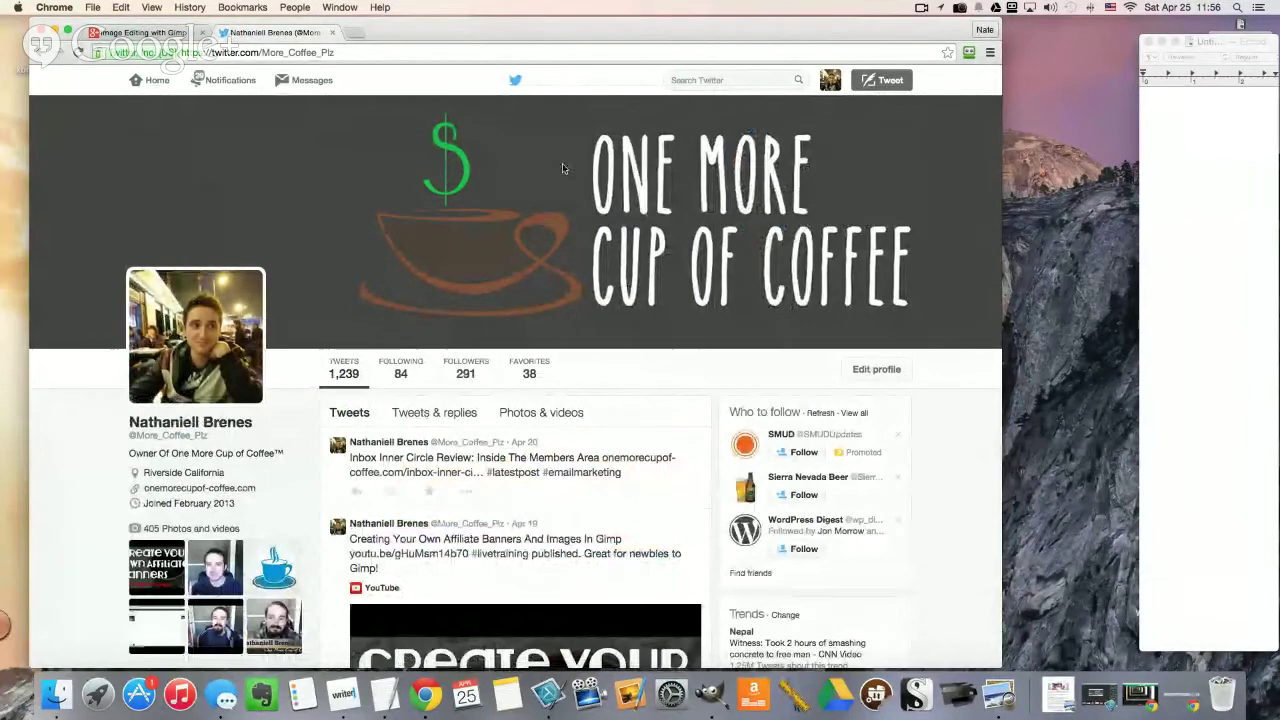
Step: Search Google for 'twitter profile picture size' and open the Twitter Help Center result in a background tab
{"action": "left_click", "coordinate": [355, 34]}
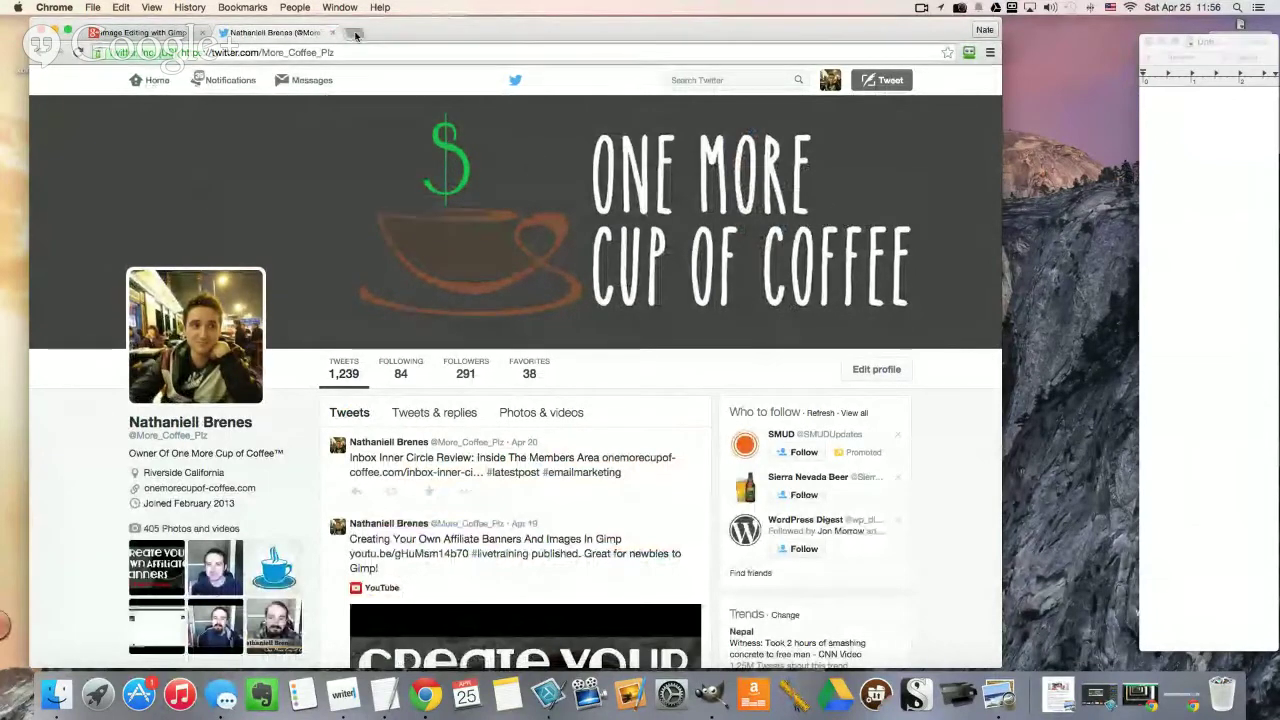
{"action": "type", "text": "twitter"}
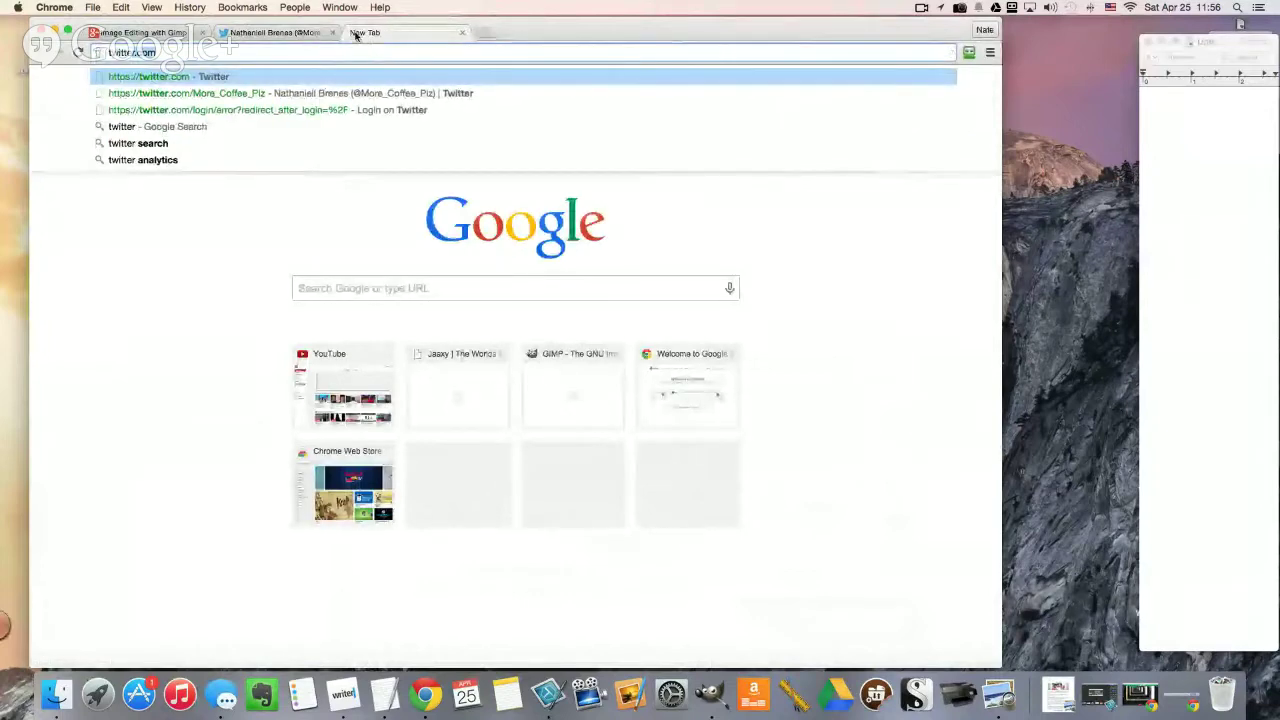
{"action": "key", "text": "BackSpace"}
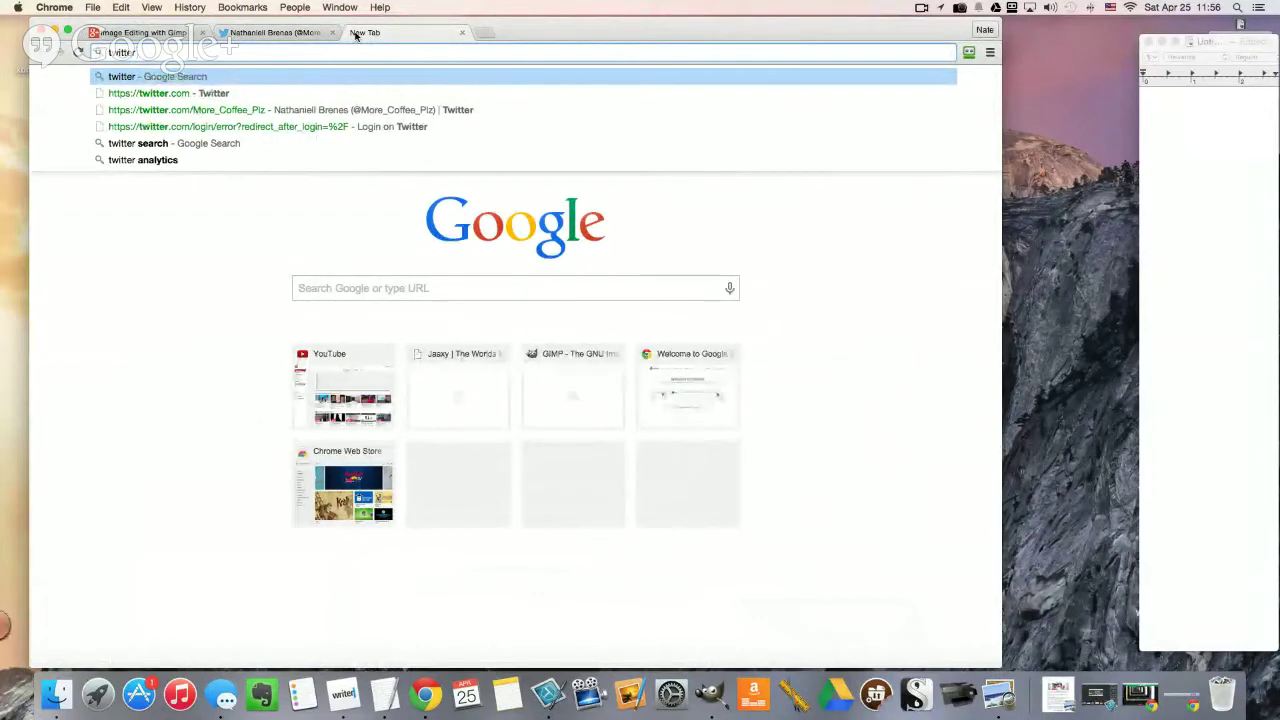
{"action": "type", "text": "profile picture size"}
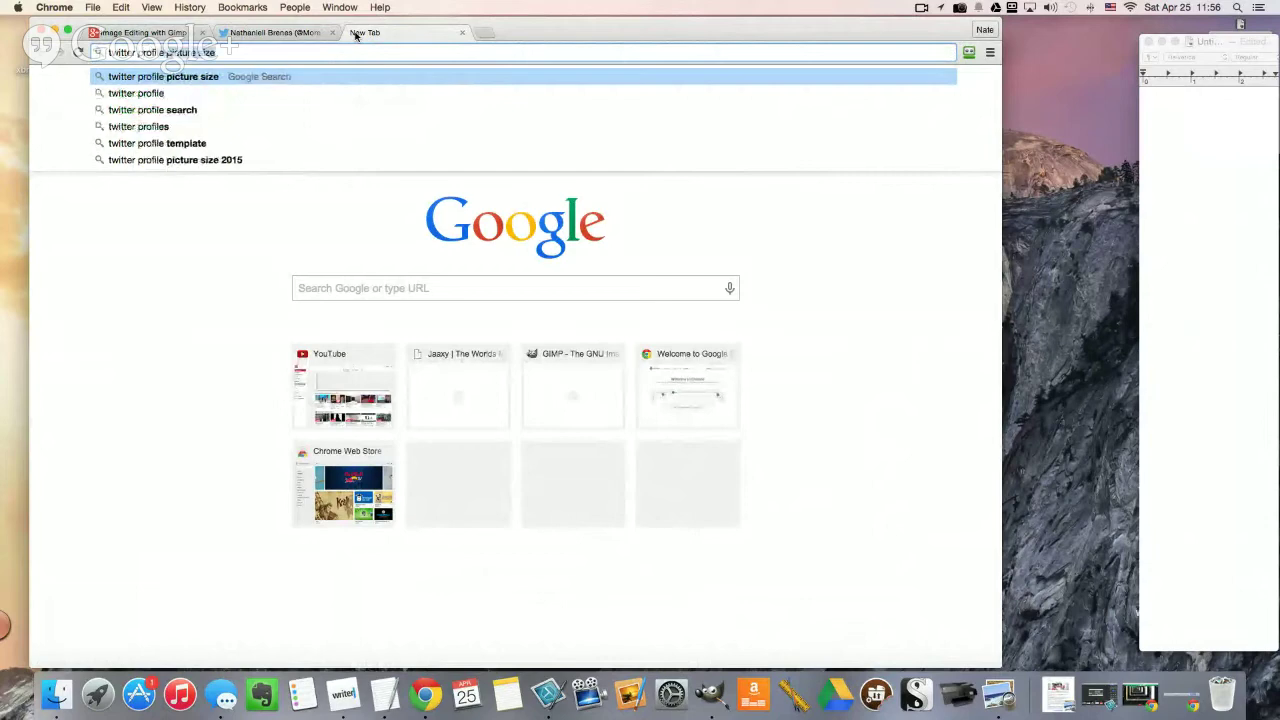
{"action": "key", "text": "Return"}
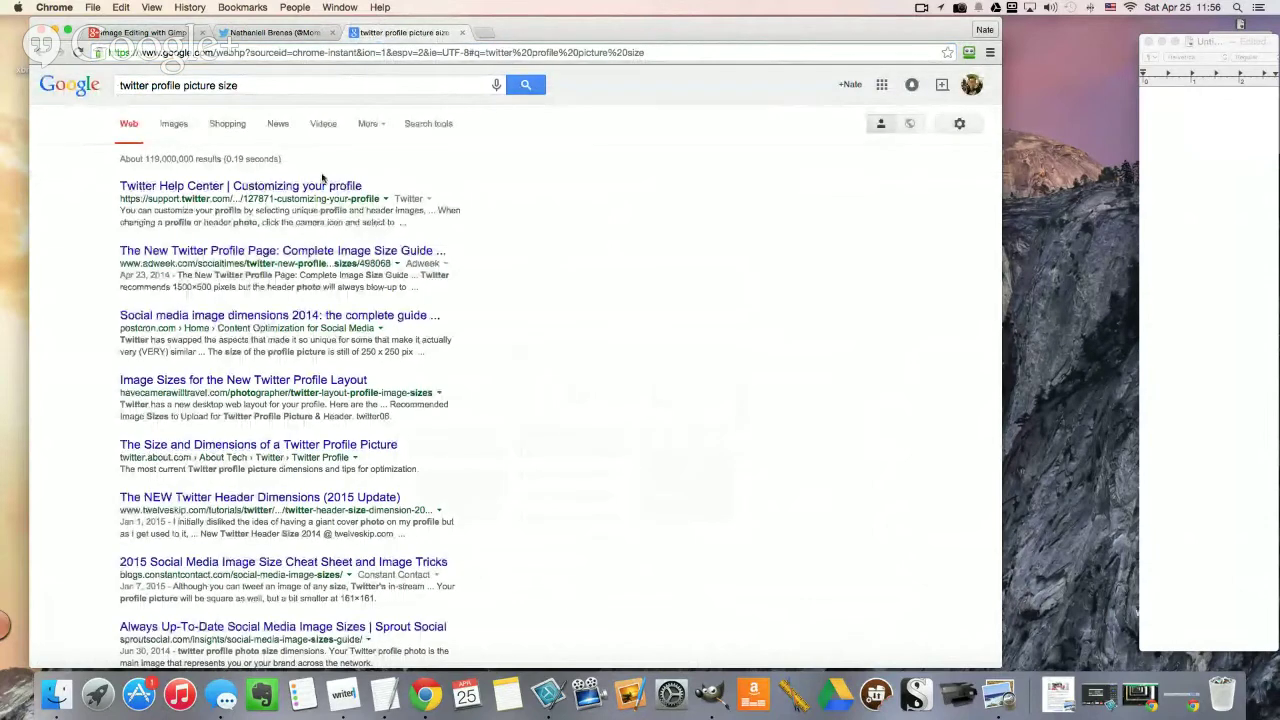
{"action": "left_click", "coordinate": [311, 189]}
{"action": "right_click", "coordinate": [311, 192]}
{"action": "left_click", "coordinate": [345, 196]}
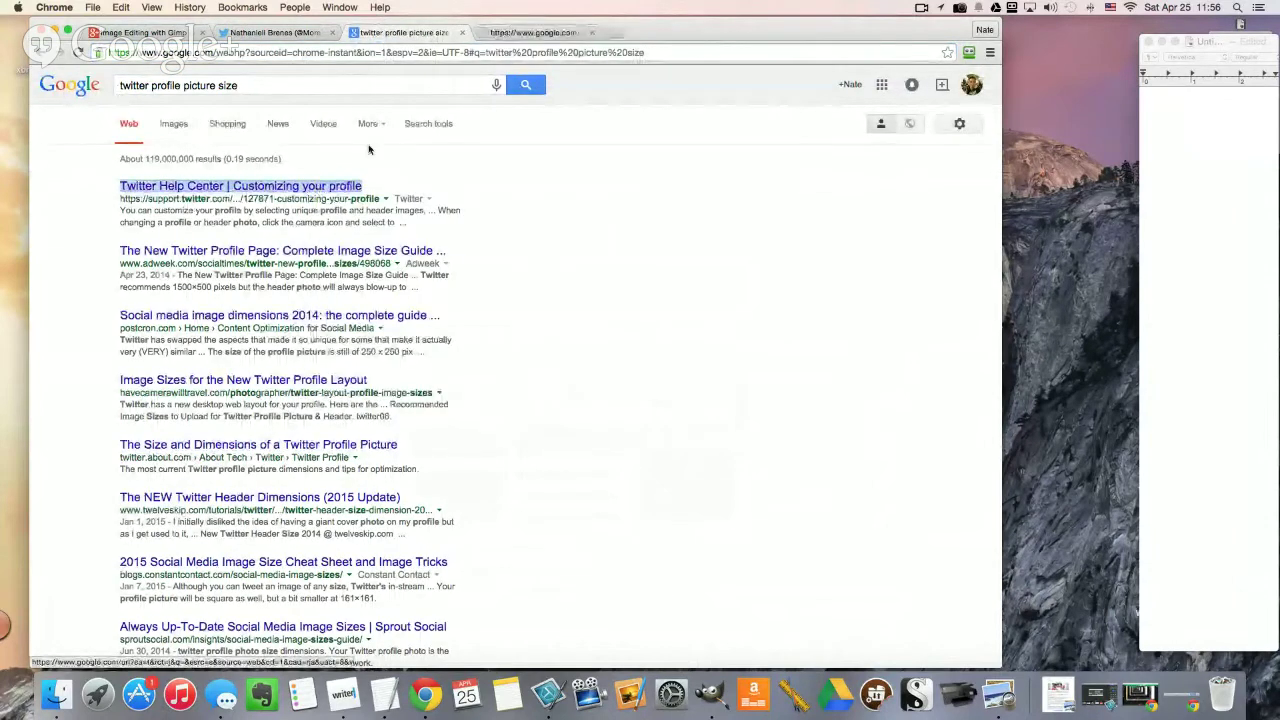
Step: Read the 1500x500 header and 400x400 profile photo sizes in the article, then return to GIMP
{"action": "left_click", "coordinate": [544, 33]}
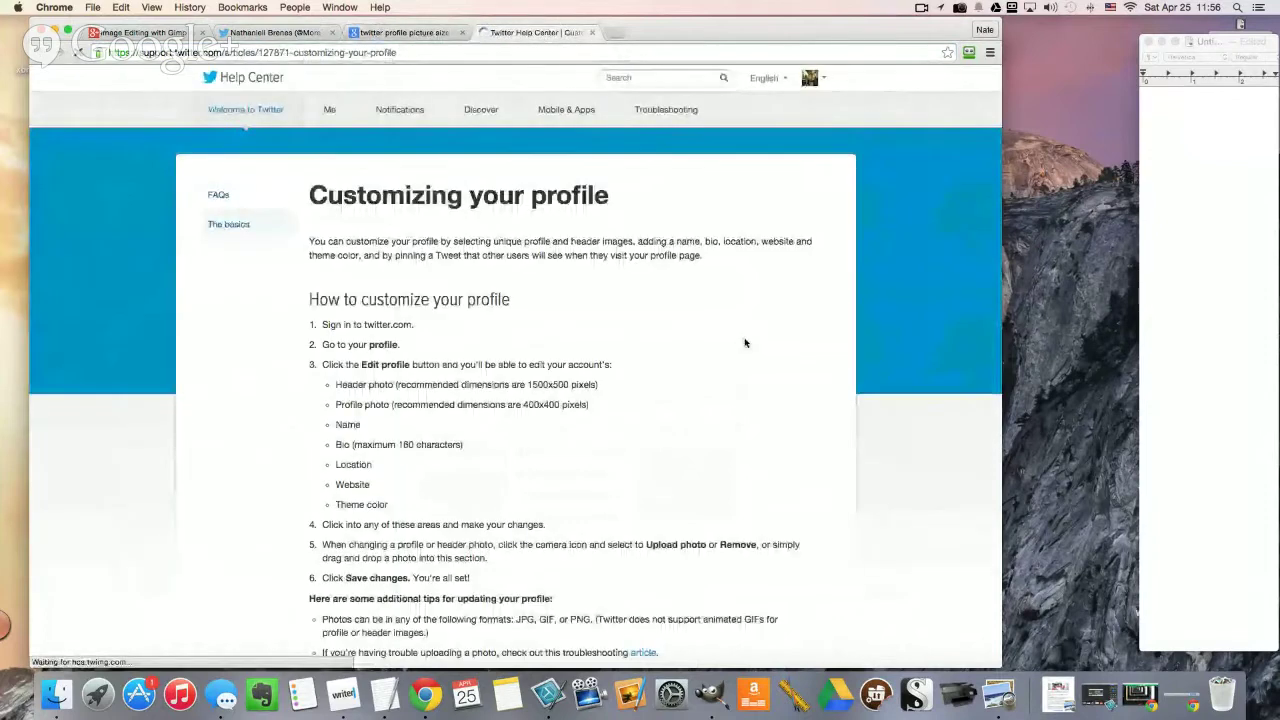
{"action": "scroll", "coordinate": [755, 338], "scroll_direction": "down", "scroll_amount": 2}
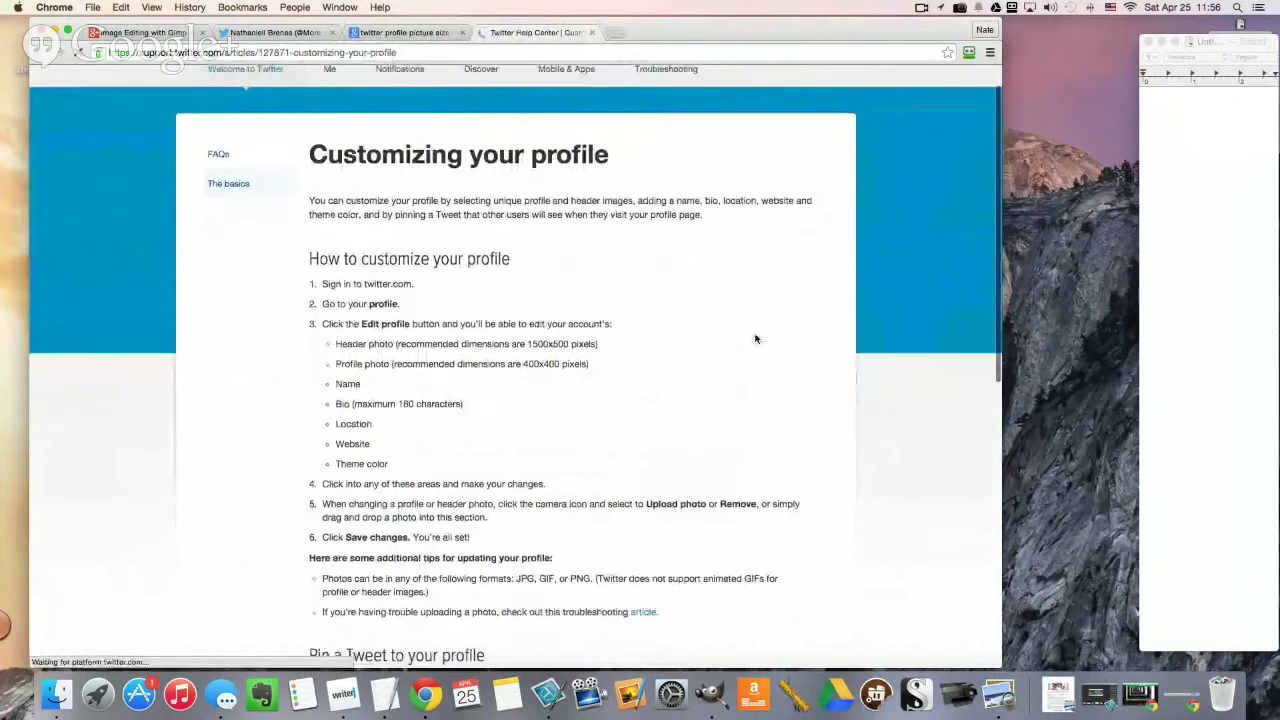
{"action": "scroll", "coordinate": [394, 355], "scroll_direction": "up", "scroll_amount": 2}
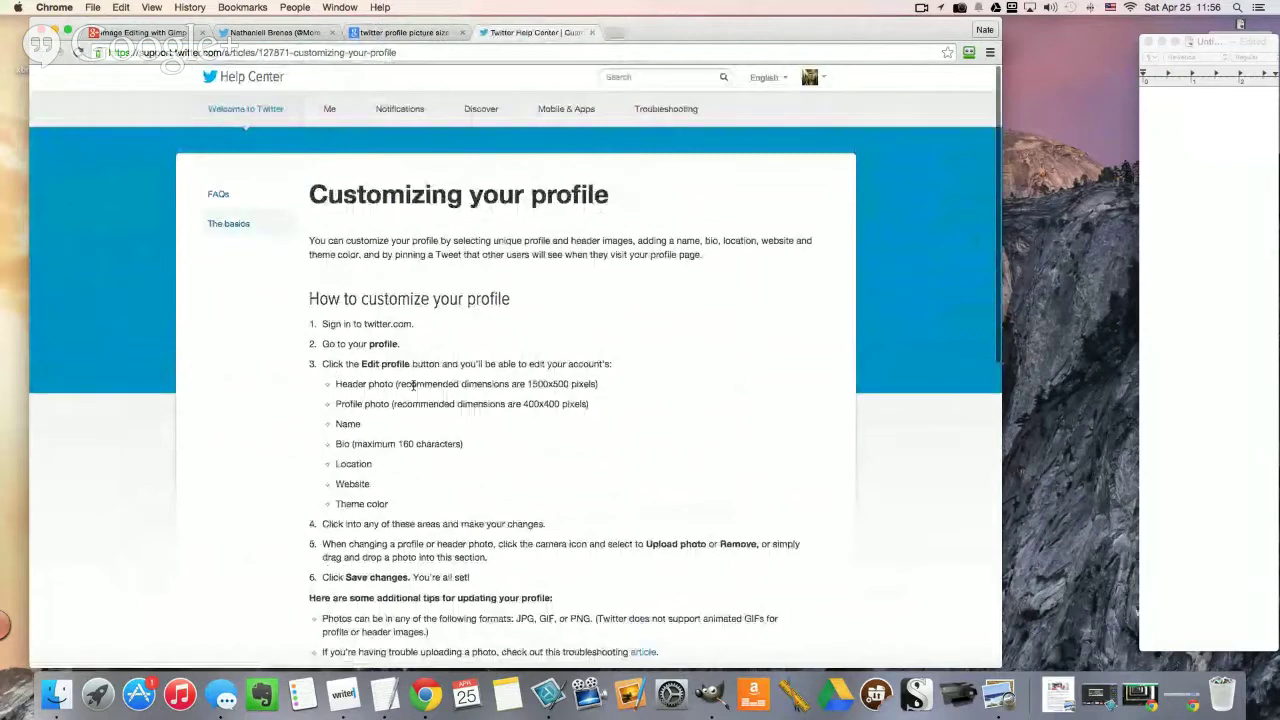
{"action": "left_click_drag", "start_coordinate": [528, 383], "coordinate": [568, 384]}
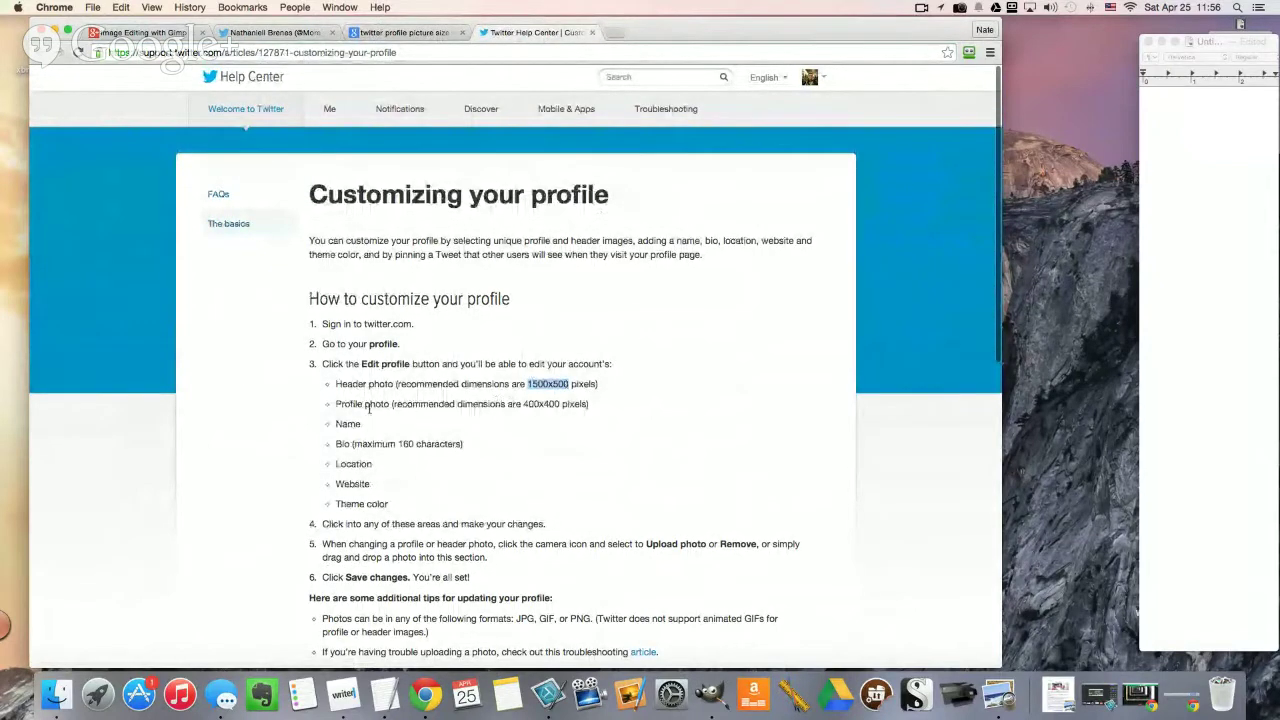
{"action": "left_click_drag", "start_coordinate": [523, 403], "coordinate": [562, 403]}
{"action": "left_click", "coordinate": [564, 403]}
{"action": "left_click_drag", "start_coordinate": [688, 33], "coordinate": [748, 32]}
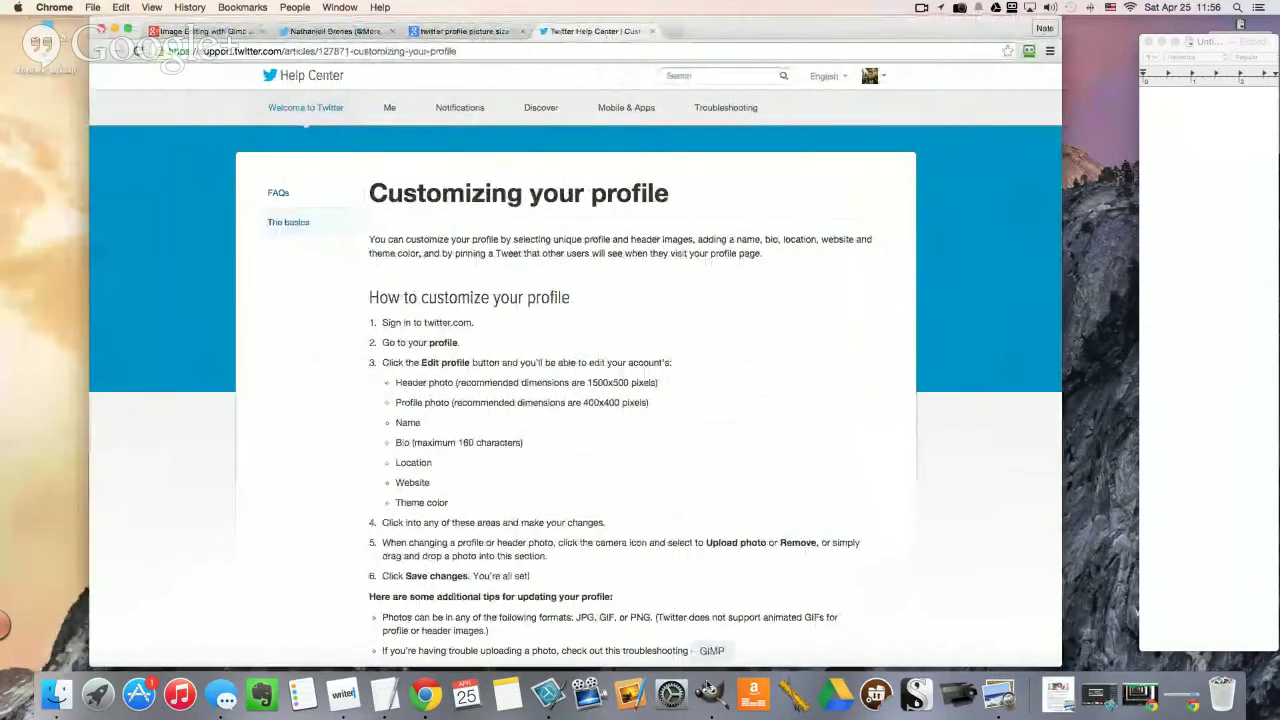
{"action": "left_click", "coordinate": [710, 695]}
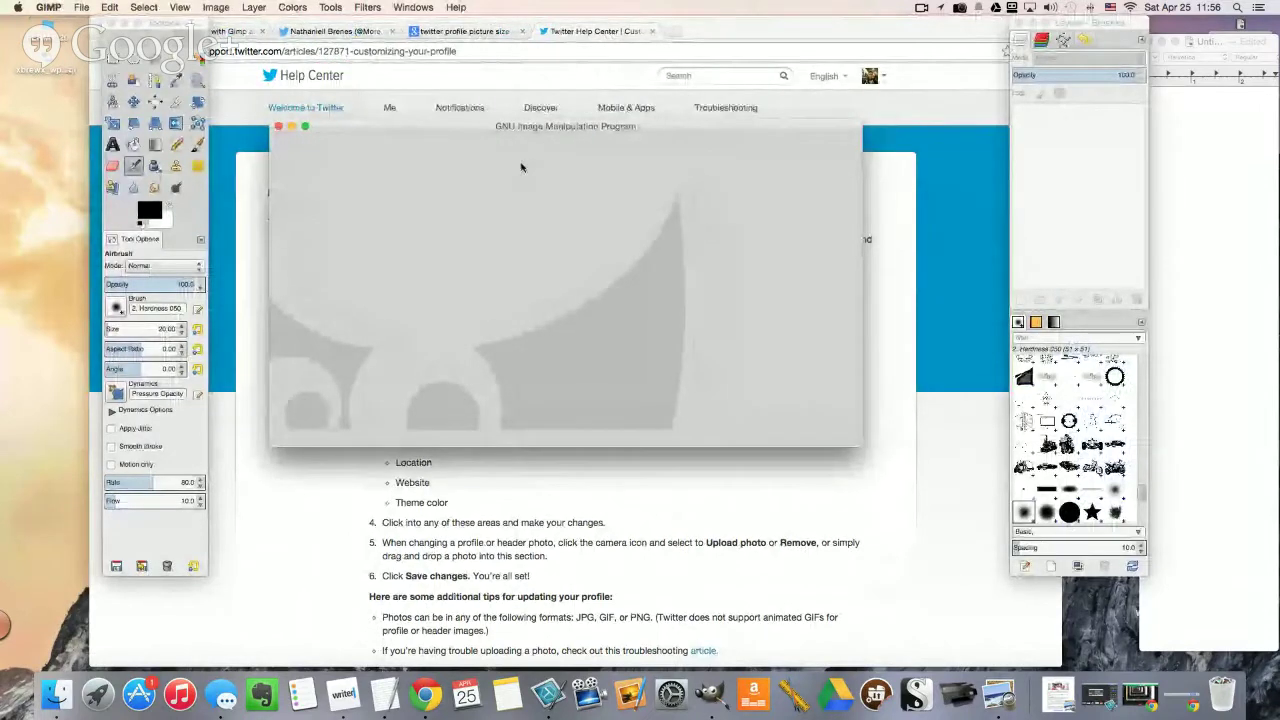
Step: Start a new 1500-pixel-wide image, look at the fill options, then cancel the dialog
{"action": "left_click", "coordinate": [80, 7]}
{"action": "left_click", "coordinate": [569, 297]}
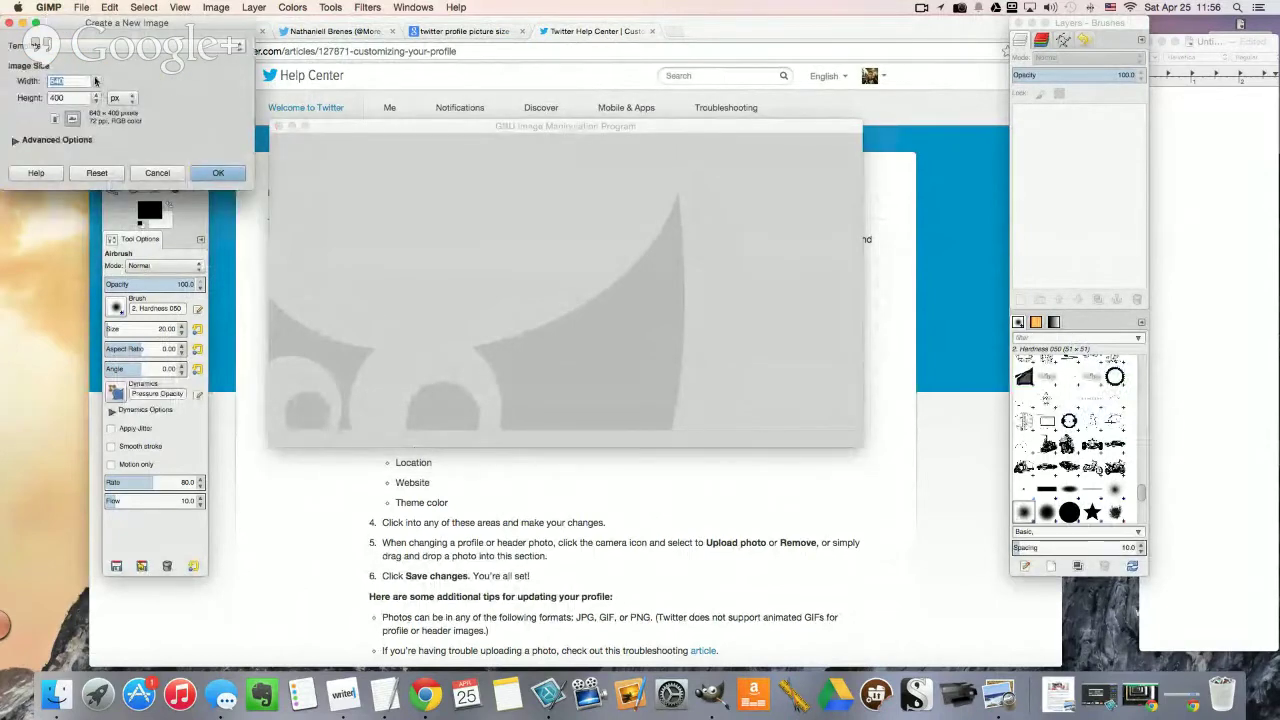
{"action": "type", "text": "1500"}
{"action": "key", "text": "Tab"}
{"action": "left_click", "coordinate": [14, 140]}
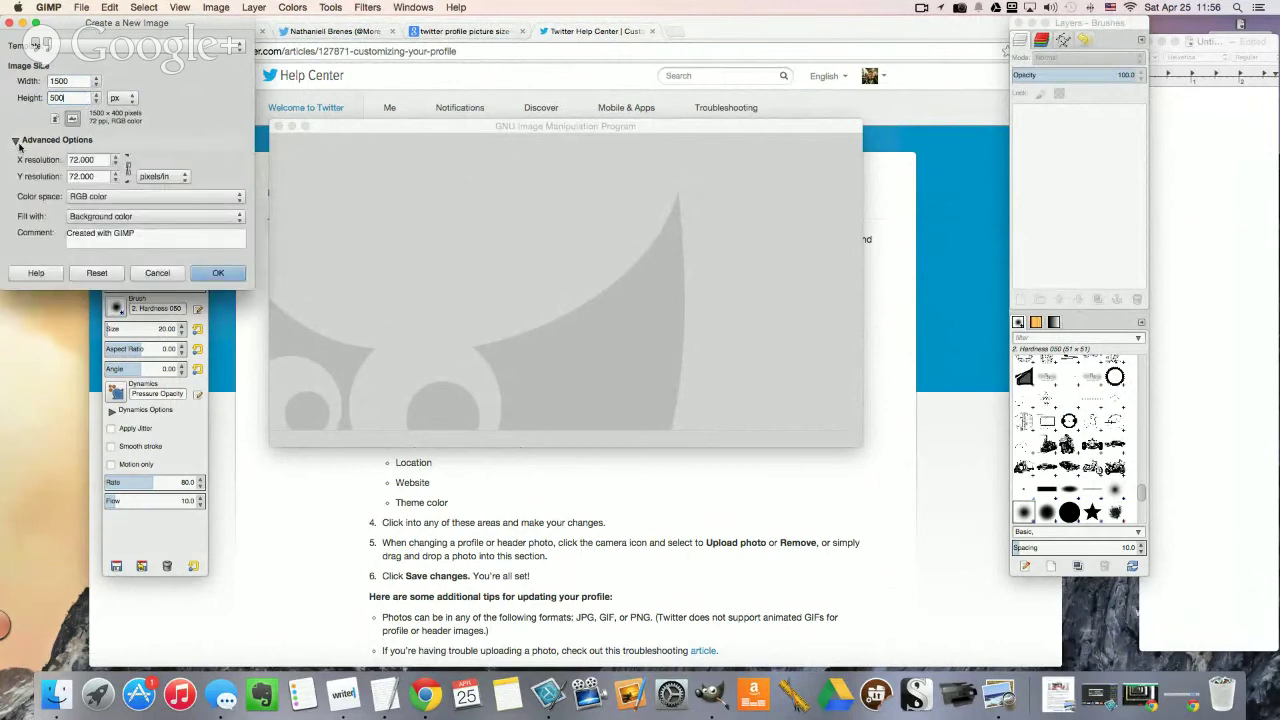
{"action": "left_click", "coordinate": [92, 221]}
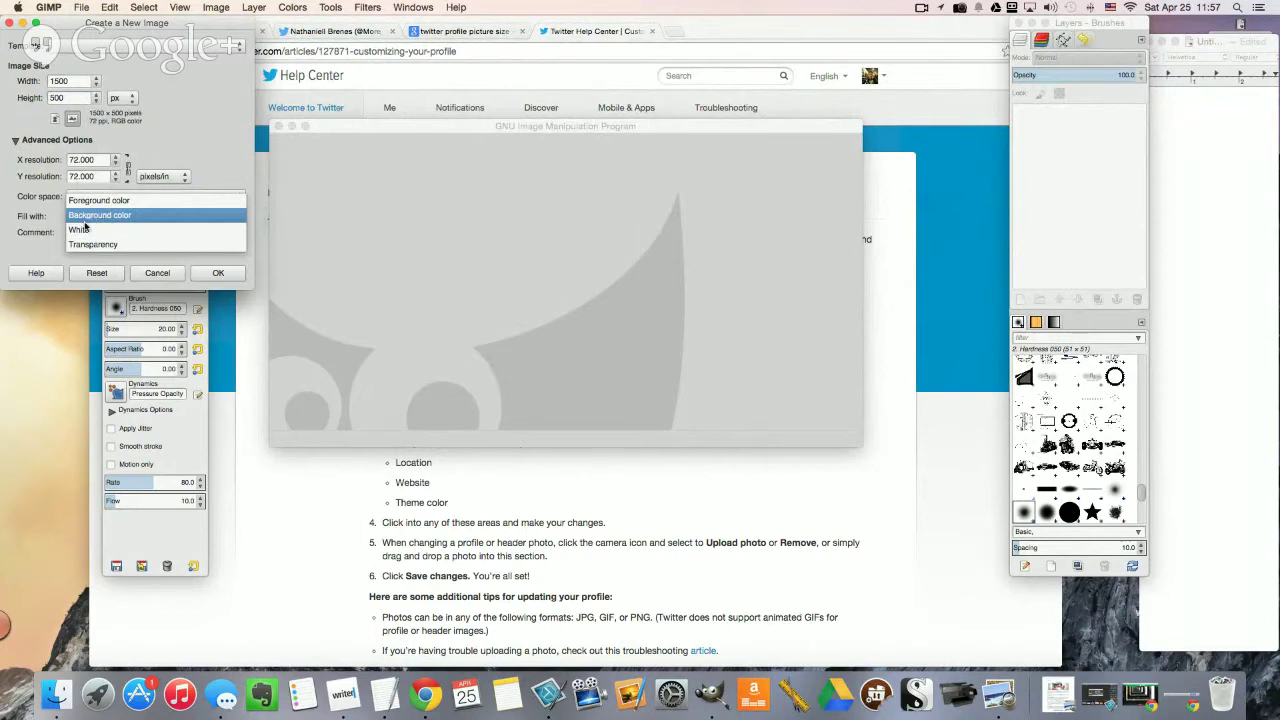
{"action": "left_click", "coordinate": [163, 277]}
{"action": "left_click", "coordinate": [160, 275]}
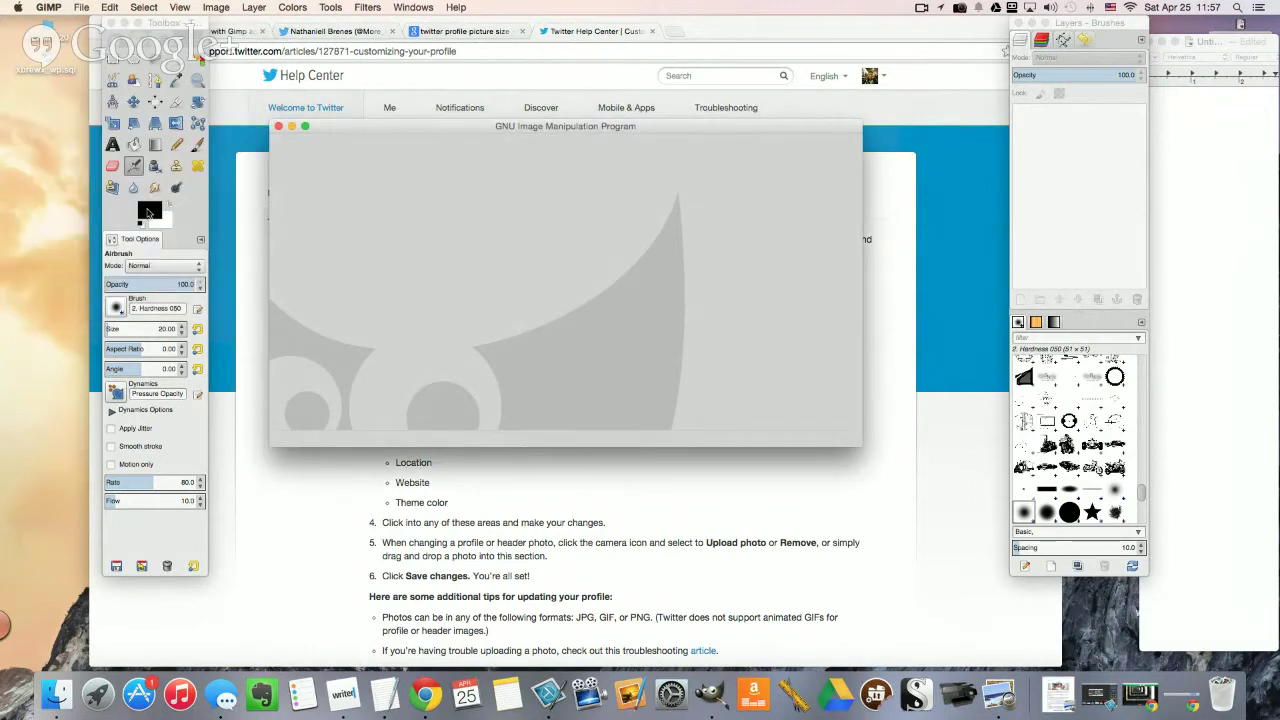
Step: Create a 640x400 image filled with Transparency, then close it
{"action": "key", "text": "super+n"}
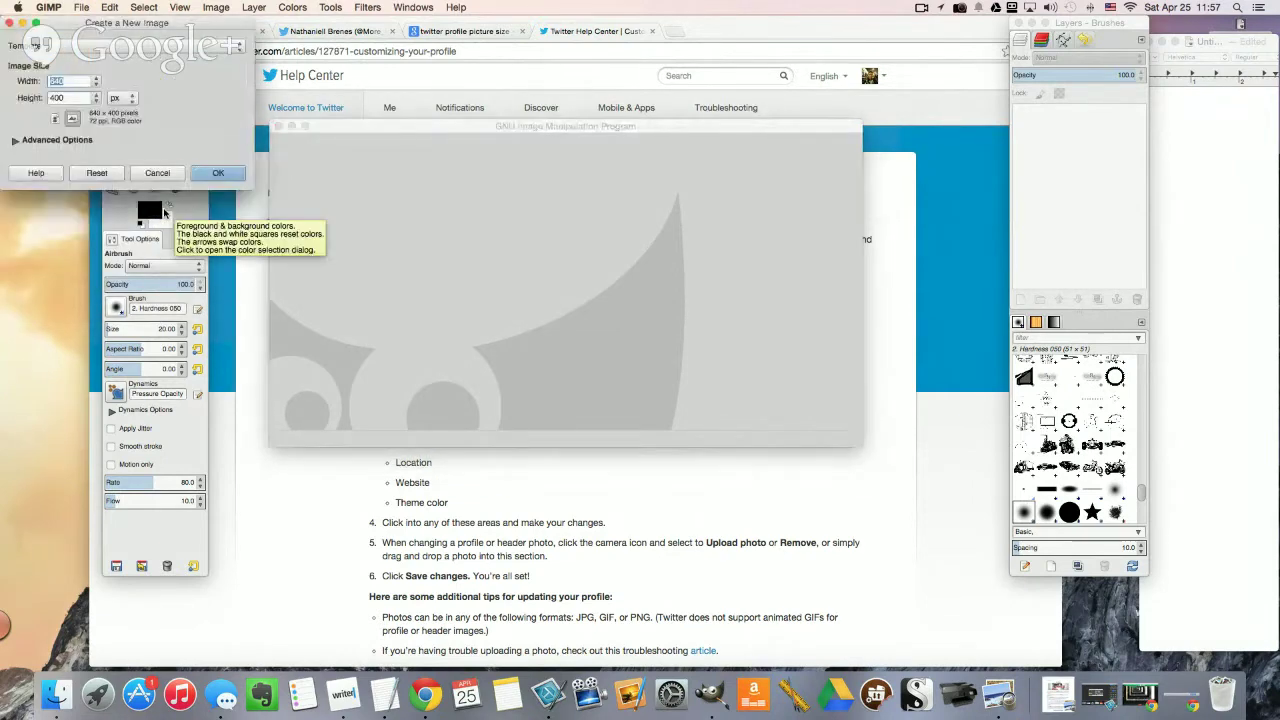
{"action": "left_click", "coordinate": [41, 142]}
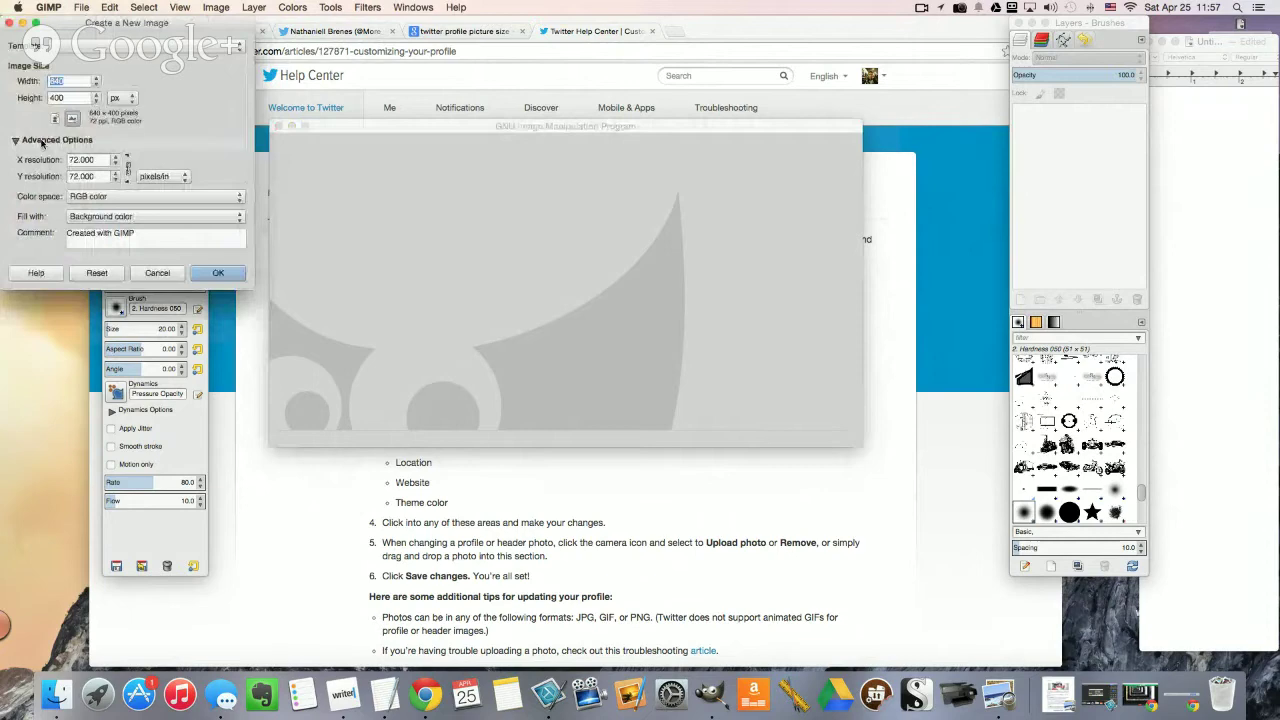
{"action": "left_click", "coordinate": [140, 216]}
{"action": "left_click", "coordinate": [140, 244]}
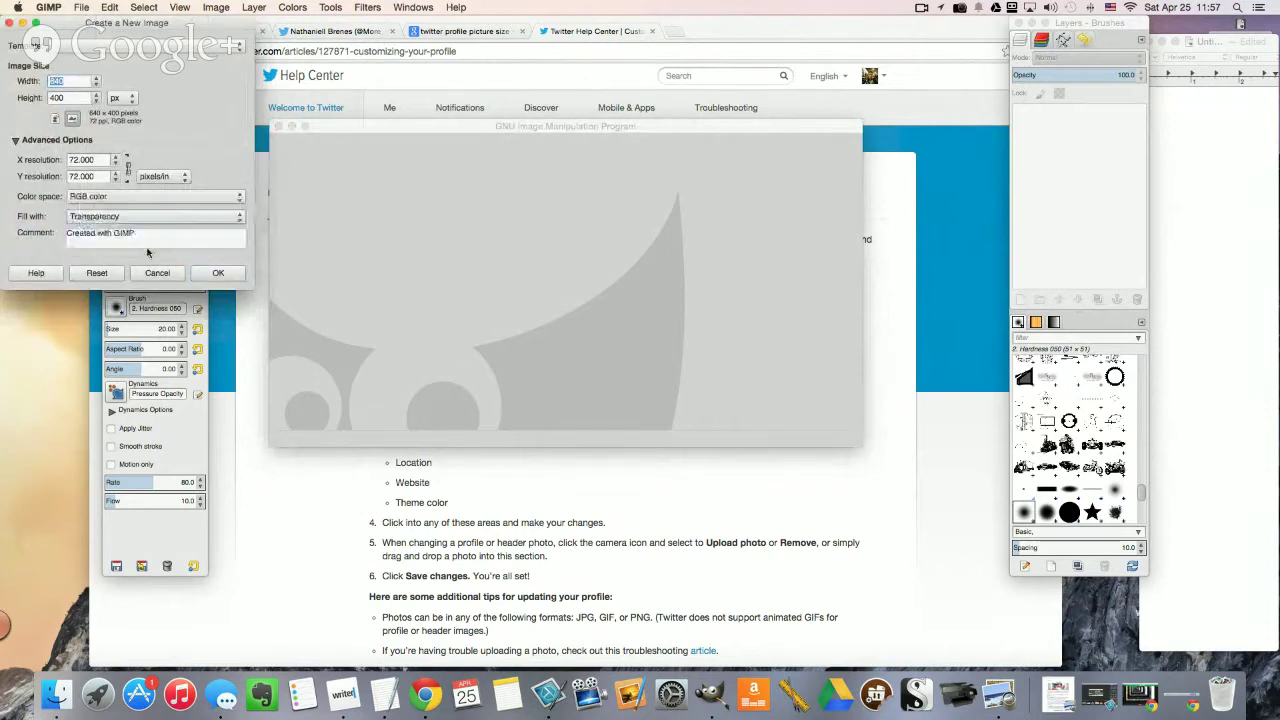
{"action": "left_click", "coordinate": [219, 273]}
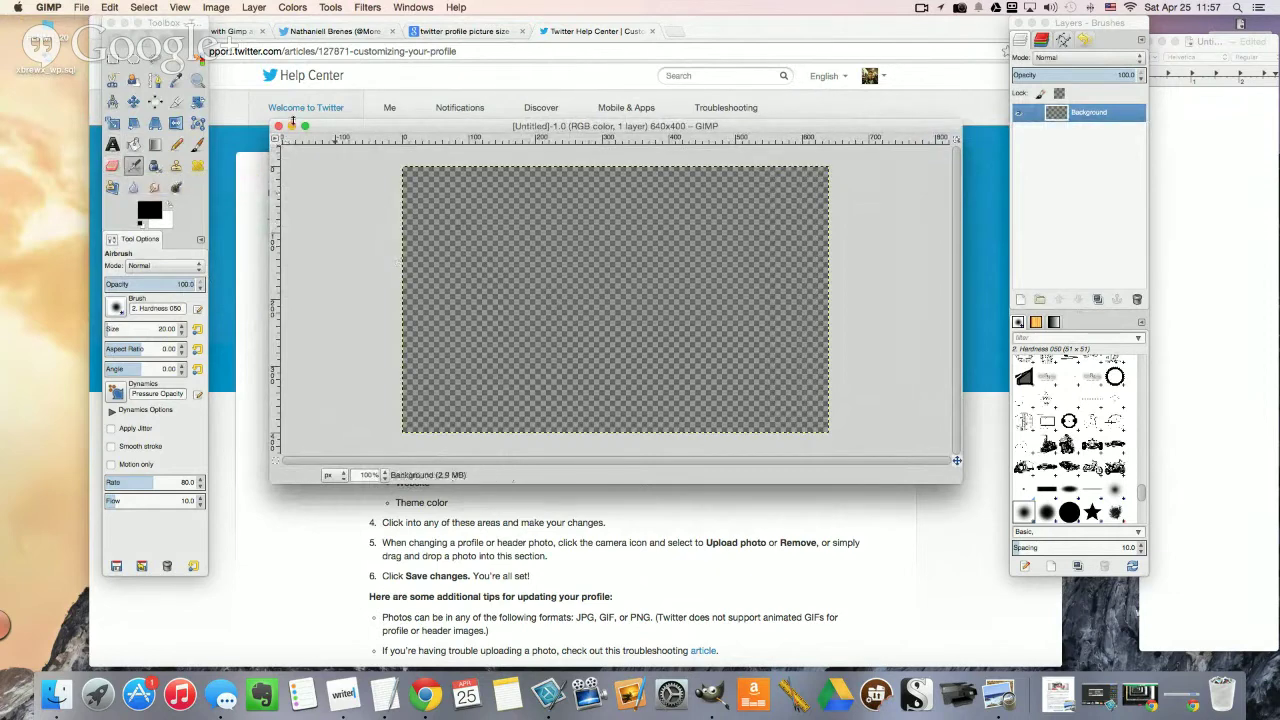
{"action": "left_click", "coordinate": [279, 127]}
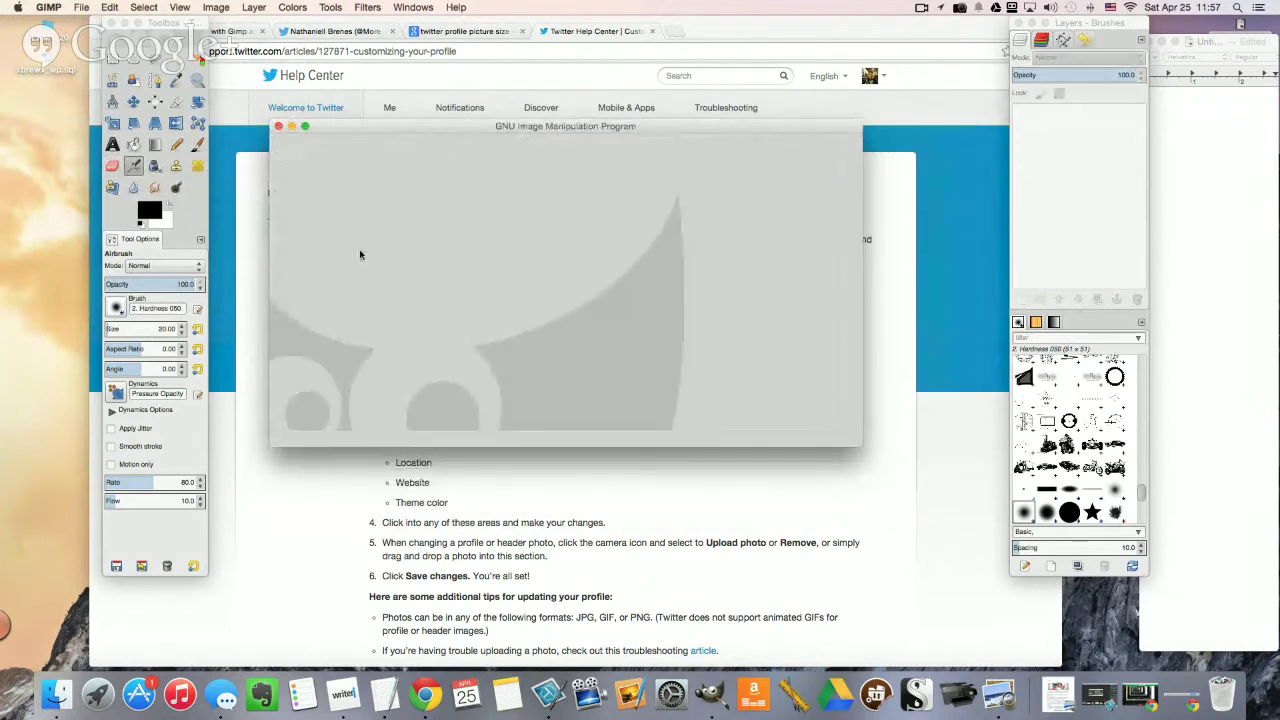
Step: Create a 1500x500 test image, resize and reposition its window, then close it
{"action": "key", "text": "super+n"}
{"action": "key", "text": "Tab"}
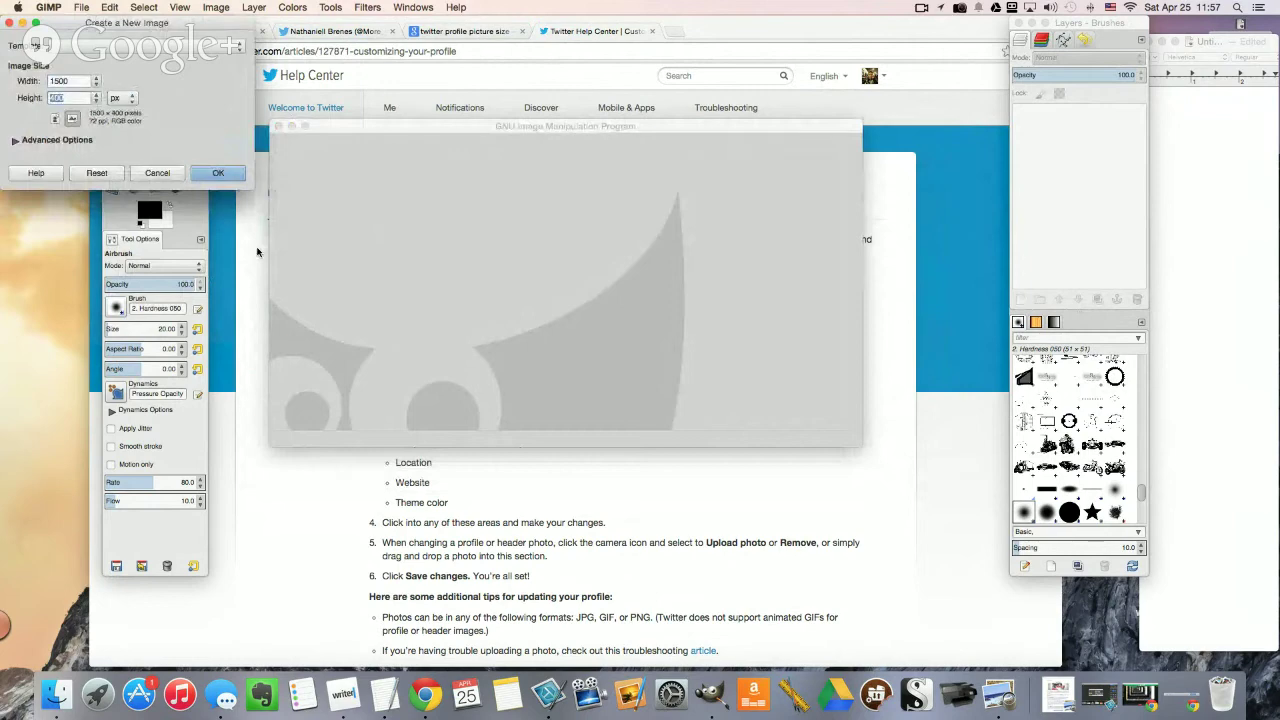
{"action": "type", "text": "500"}
{"action": "key", "text": "Return"}
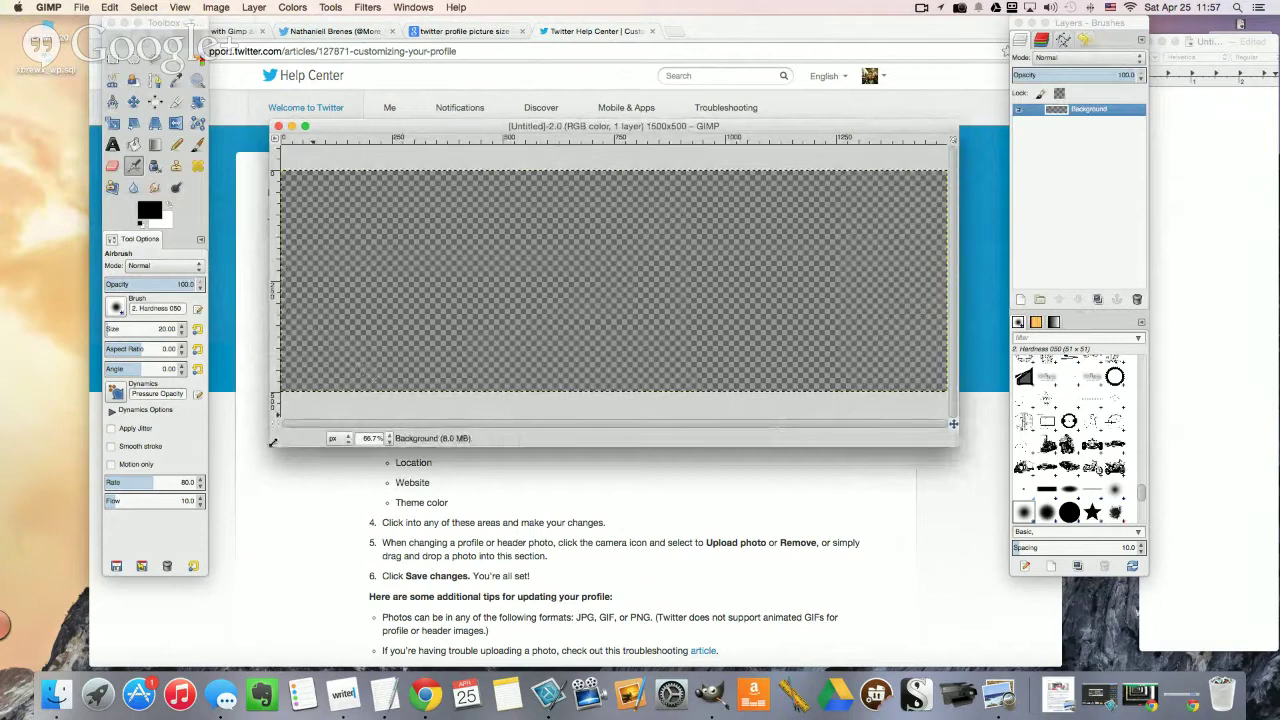
{"action": "left_click_drag", "start_coordinate": [268, 445], "coordinate": [213, 516]}
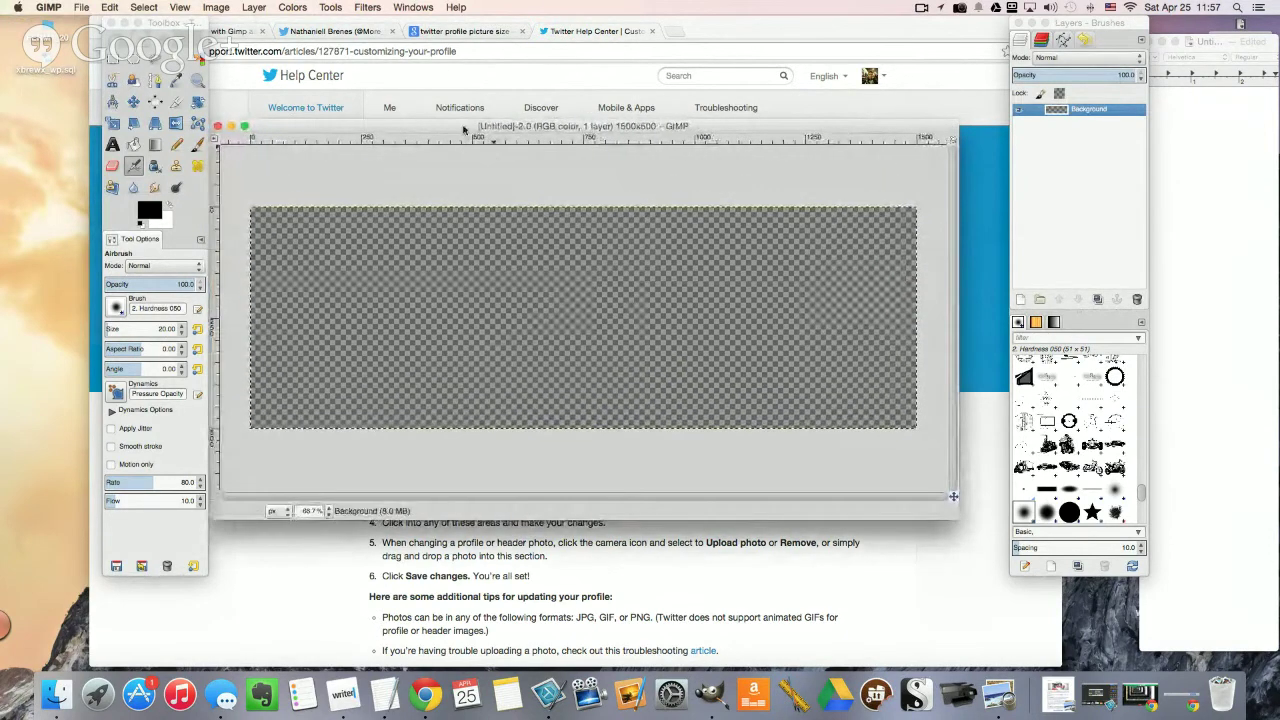
{"action": "left_click_drag", "start_coordinate": [497, 126], "coordinate": [519, 61]}
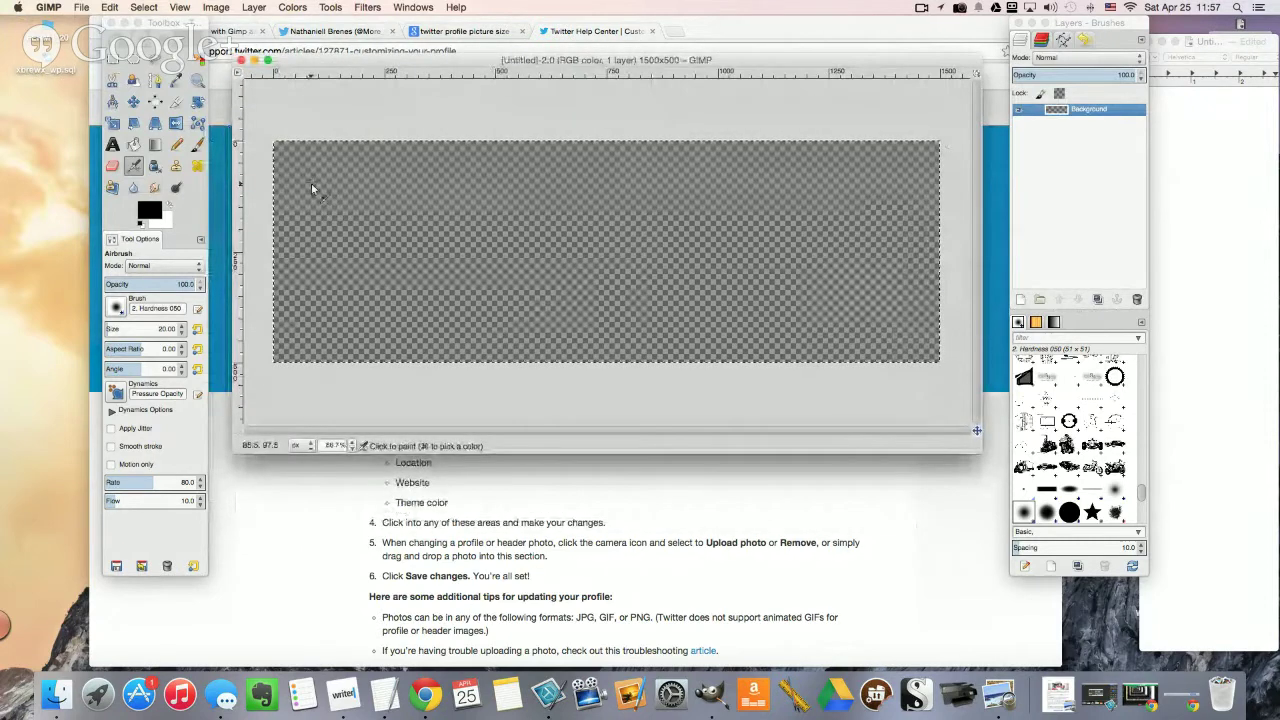
{"action": "left_click", "coordinate": [240, 60]}
{"action": "left_click", "coordinate": [240, 61]}
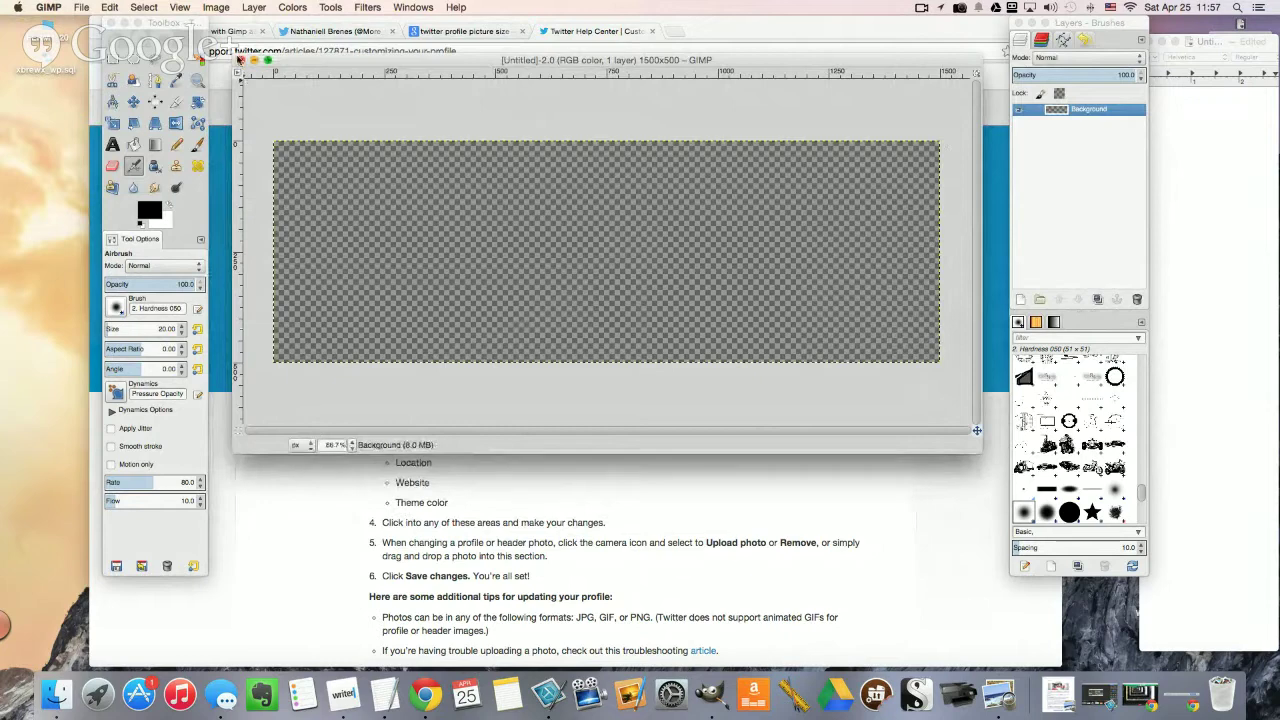
Step: Move the GIMP windows aside and enter 'google hangouts lower third' in Chrome's address bar
{"action": "left_click_drag", "start_coordinate": [400, 61], "coordinate": [358, 311]}
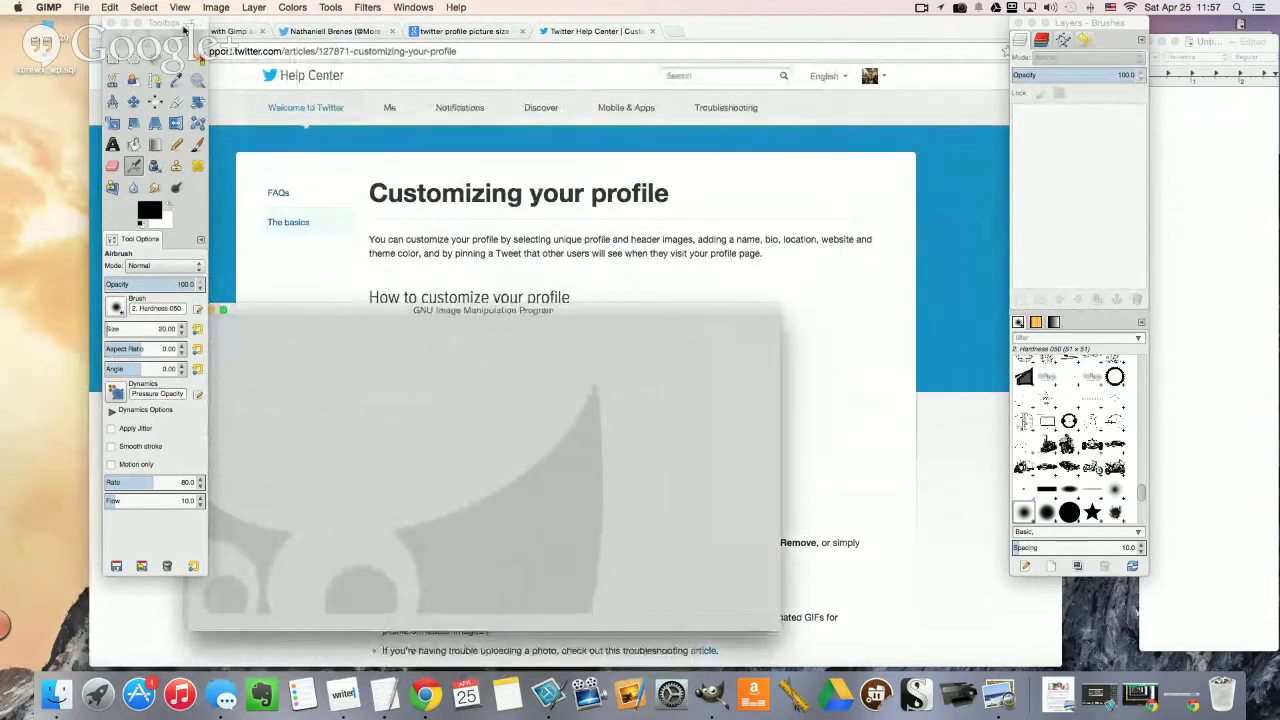
{"action": "left_click_drag", "start_coordinate": [160, 22], "coordinate": [72, 45]}
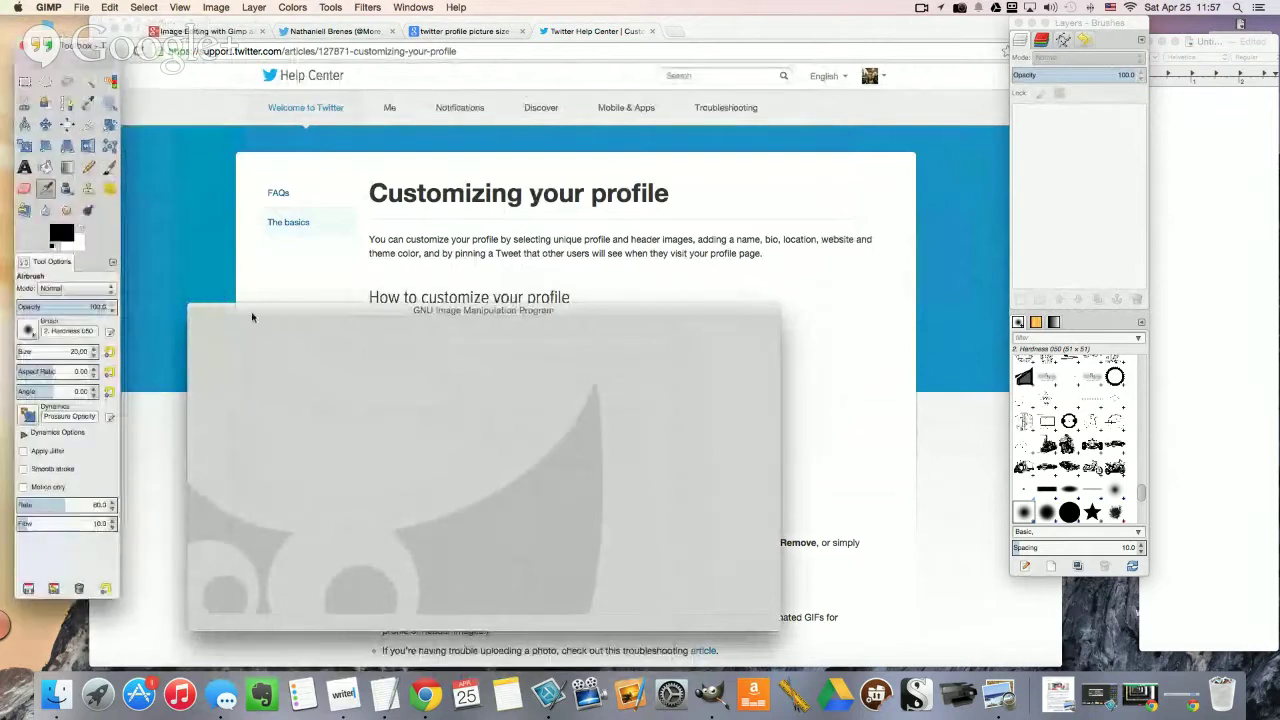
{"action": "left_click_drag", "start_coordinate": [257, 309], "coordinate": [243, 282]}
{"action": "left_click", "coordinate": [604, 26]}
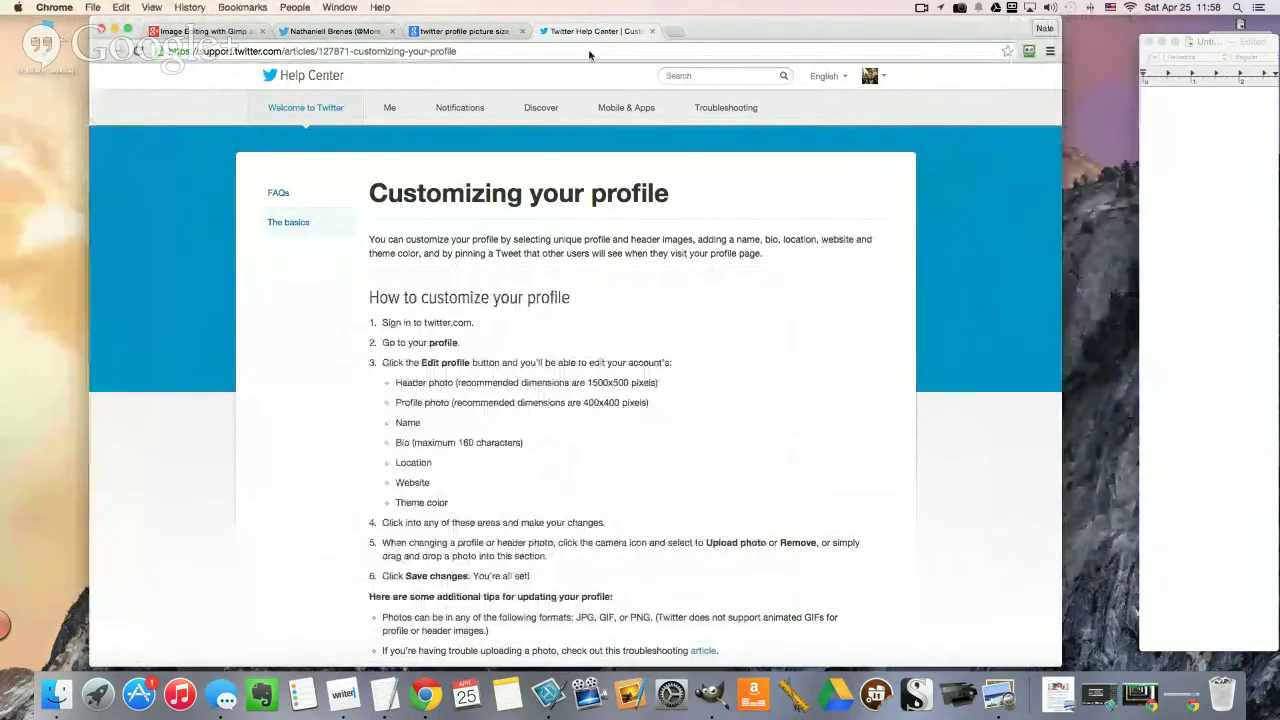
{"action": "left_click", "coordinate": [588, 51]}
{"action": "type", "text": "google ha"}
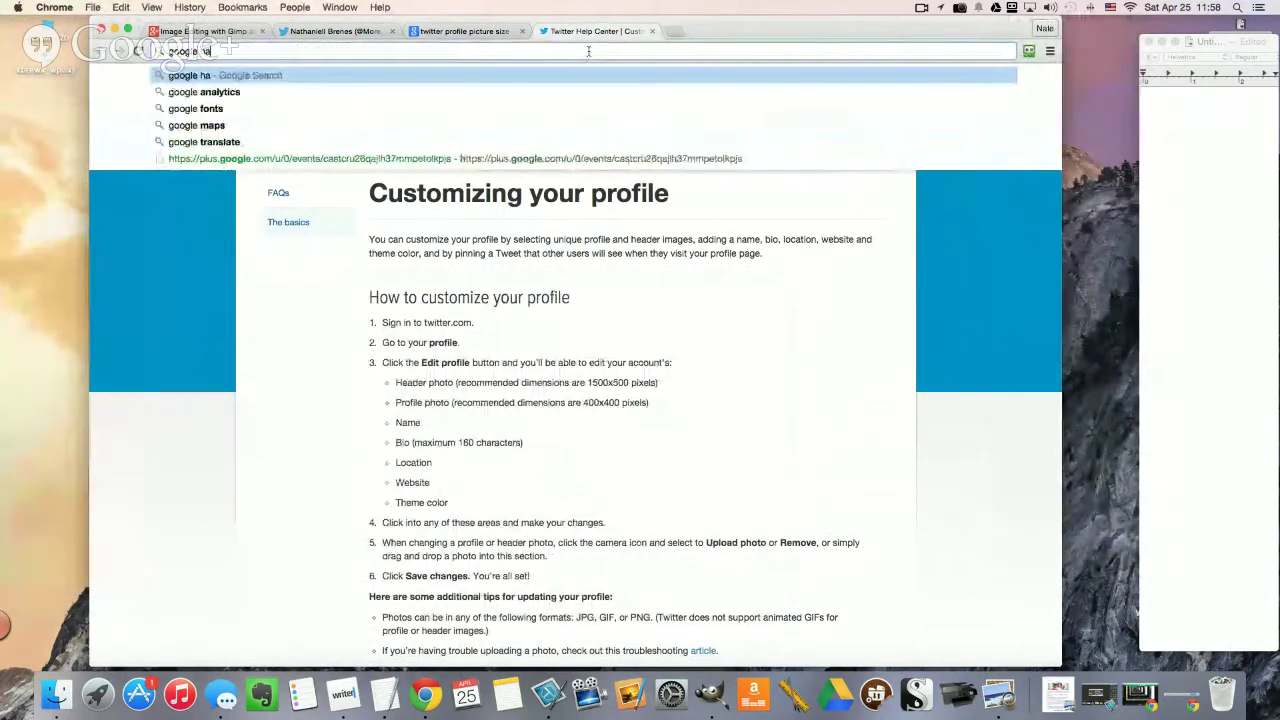
{"action": "type", "text": "ngouts lower third"}
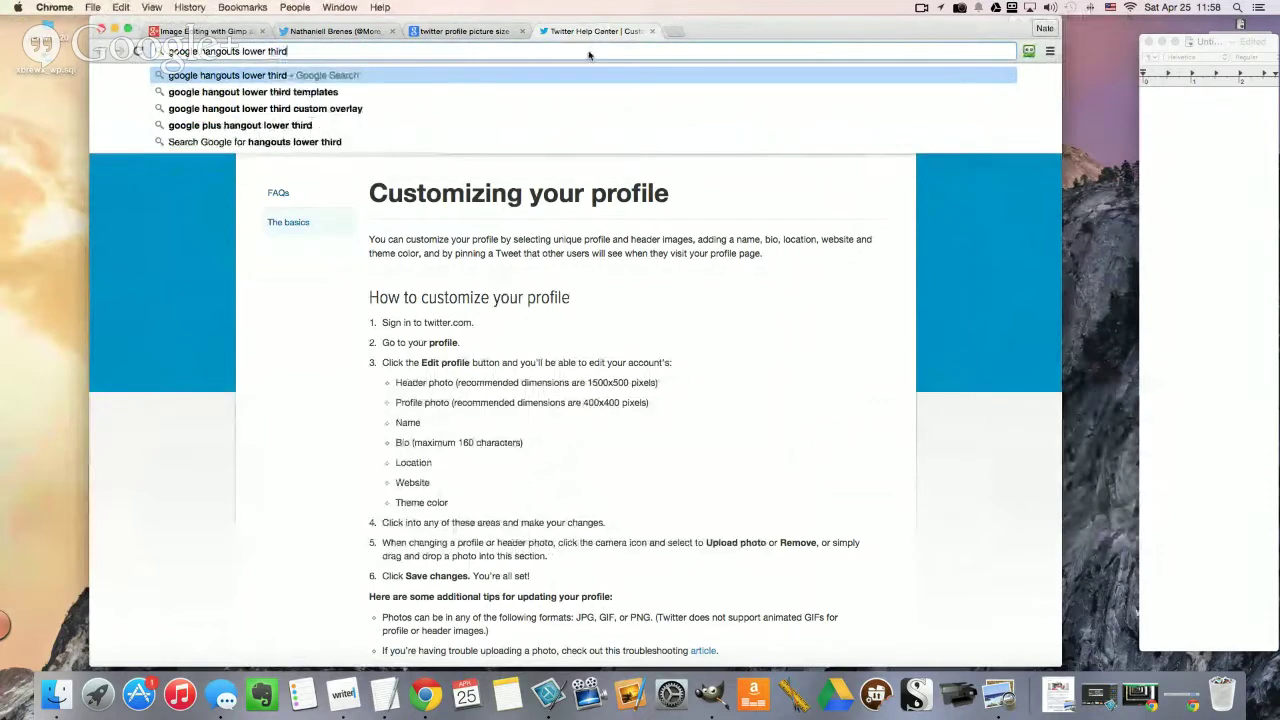
Step: Run the 'google hangouts lower third' search and preview an example lower-third image
{"action": "key", "text": "Return"}
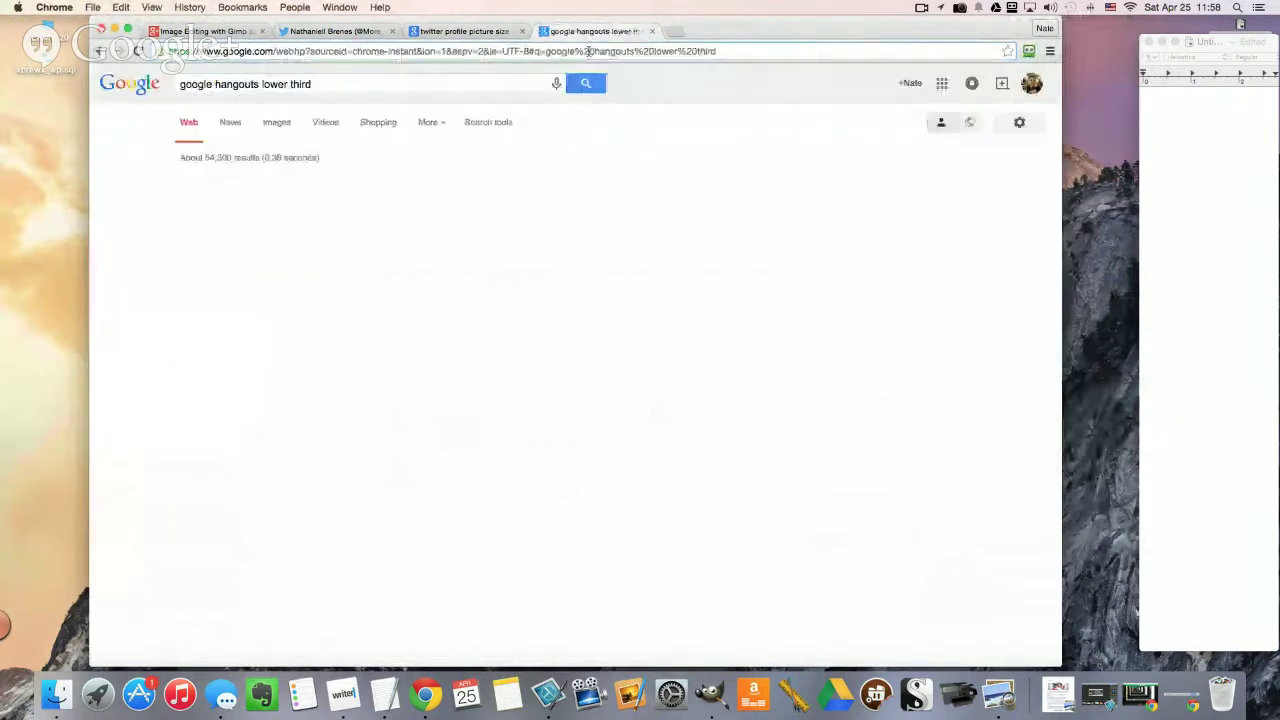
{"action": "left_click", "coordinate": [311, 541]}
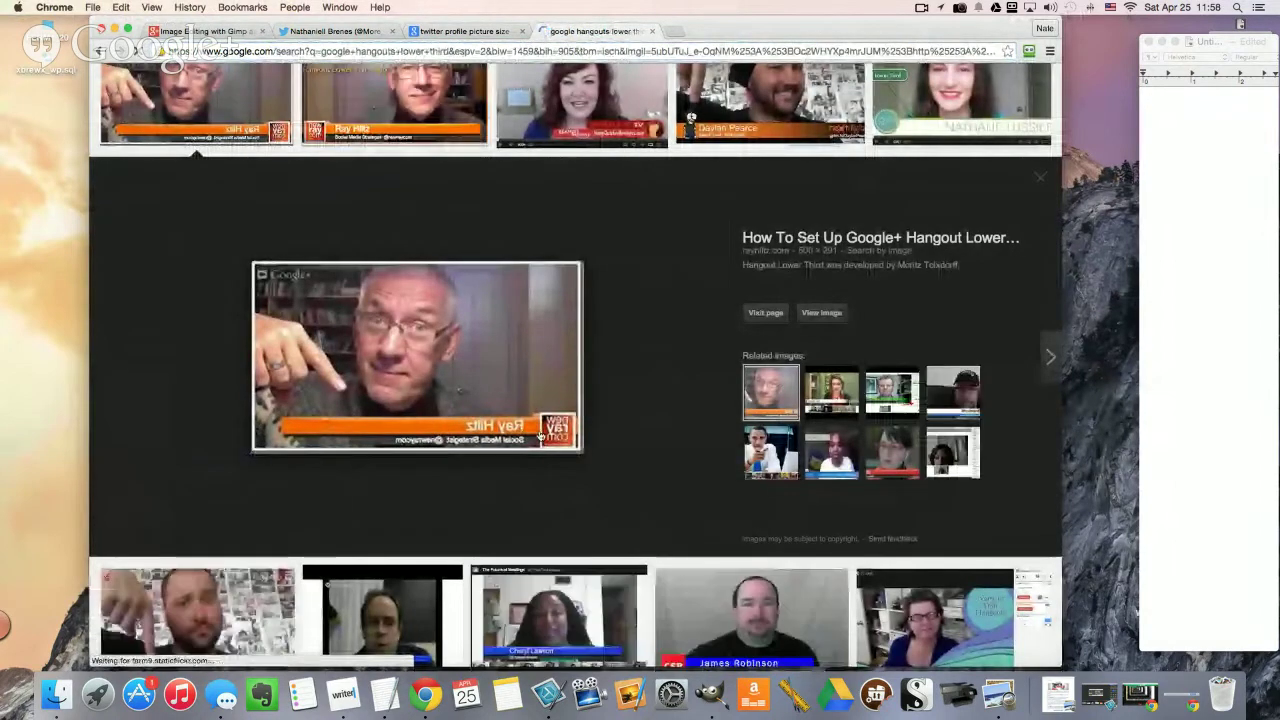
{"action": "scroll", "coordinate": [547, 453], "scroll_direction": "down", "scroll_amount": 3}
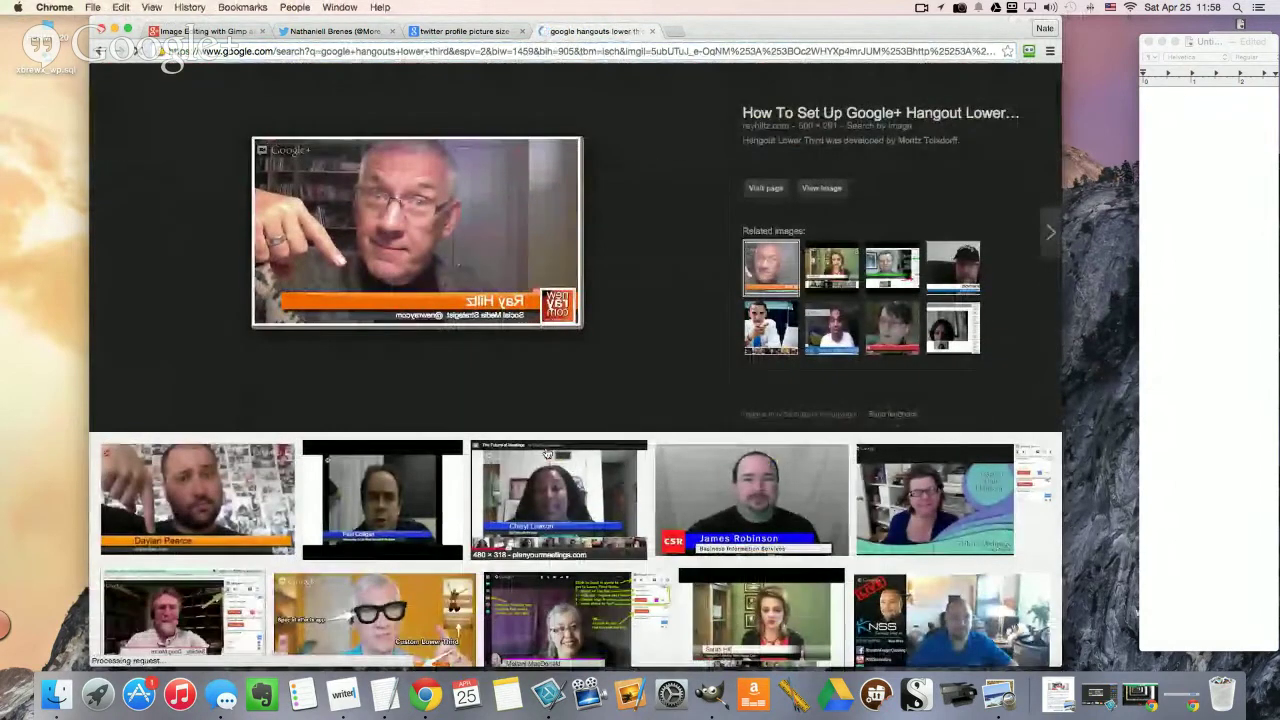
{"action": "scroll", "coordinate": [674, 476], "scroll_direction": "down", "scroll_amount": 2}
{"action": "scroll", "coordinate": [674, 476], "scroll_direction": "down", "scroll_amount": 2}
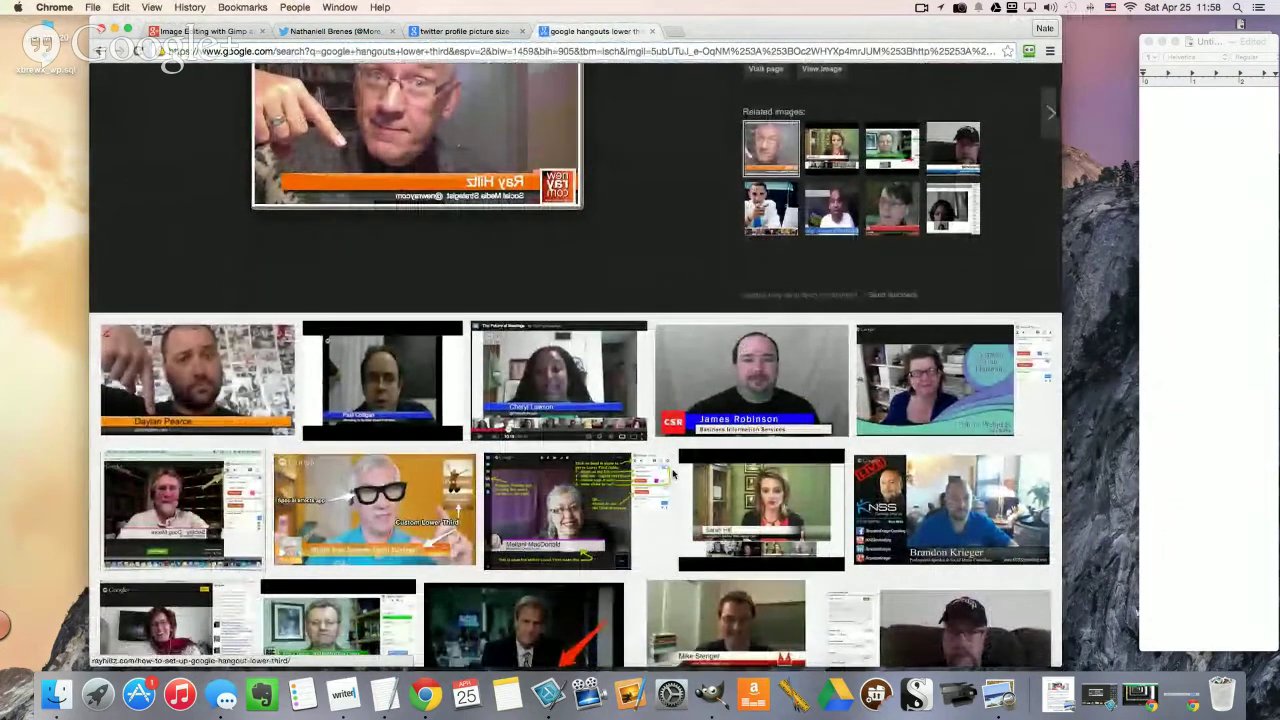
{"action": "scroll", "coordinate": [674, 476], "scroll_direction": "down", "scroll_amount": 2}
{"action": "scroll", "coordinate": [674, 476], "scroll_direction": "down", "scroll_amount": 1}
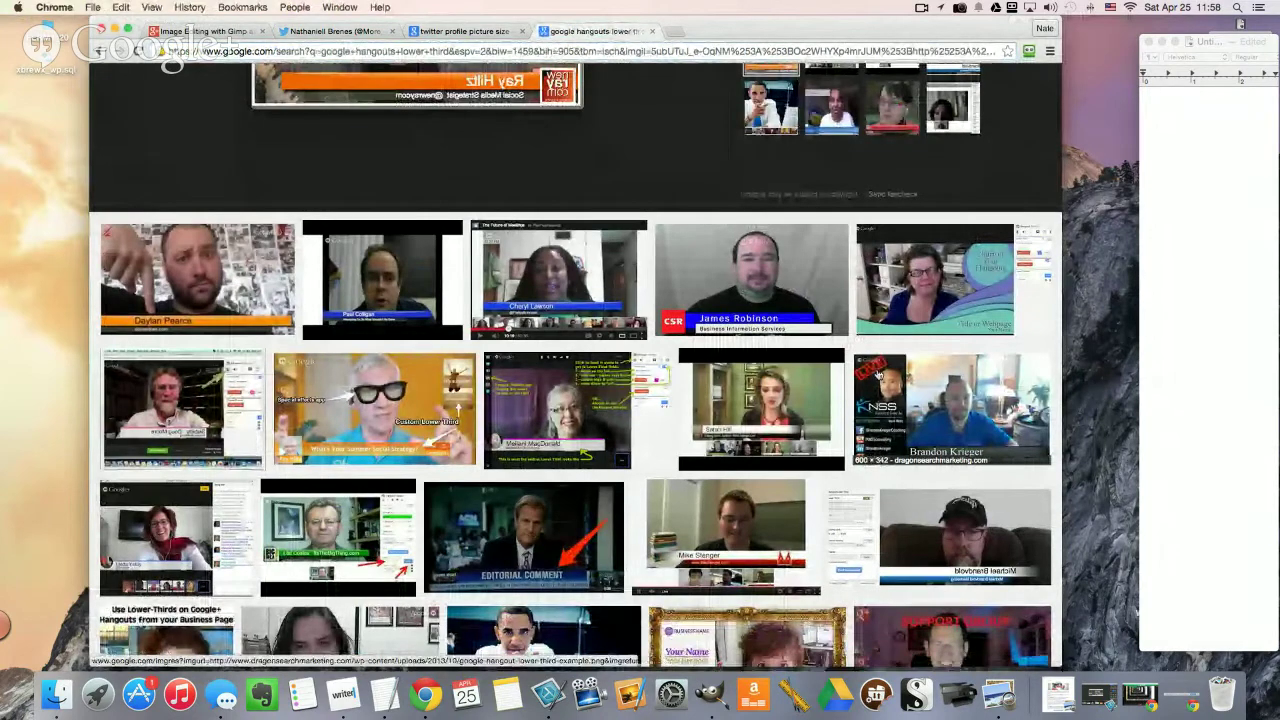
{"action": "scroll", "coordinate": [560, 425], "scroll_direction": "down", "scroll_amount": 1}
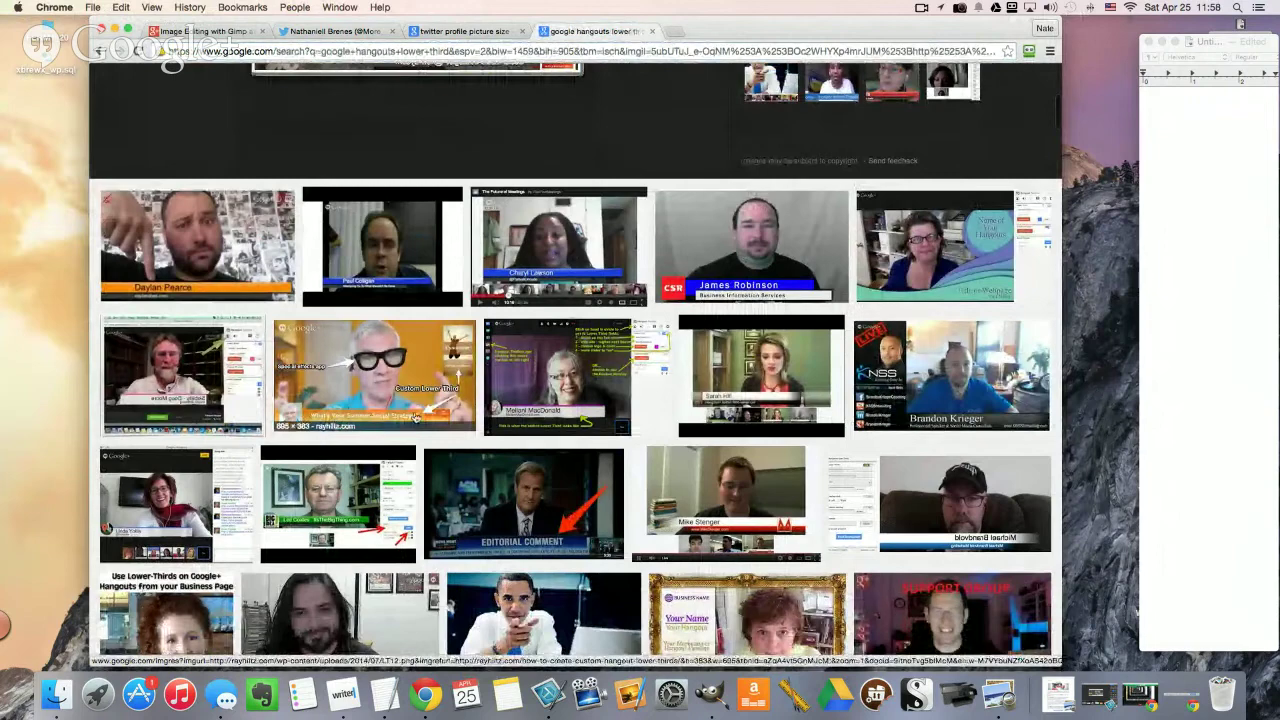
{"action": "scroll", "coordinate": [405, 416], "scroll_direction": "down", "scroll_amount": 2}
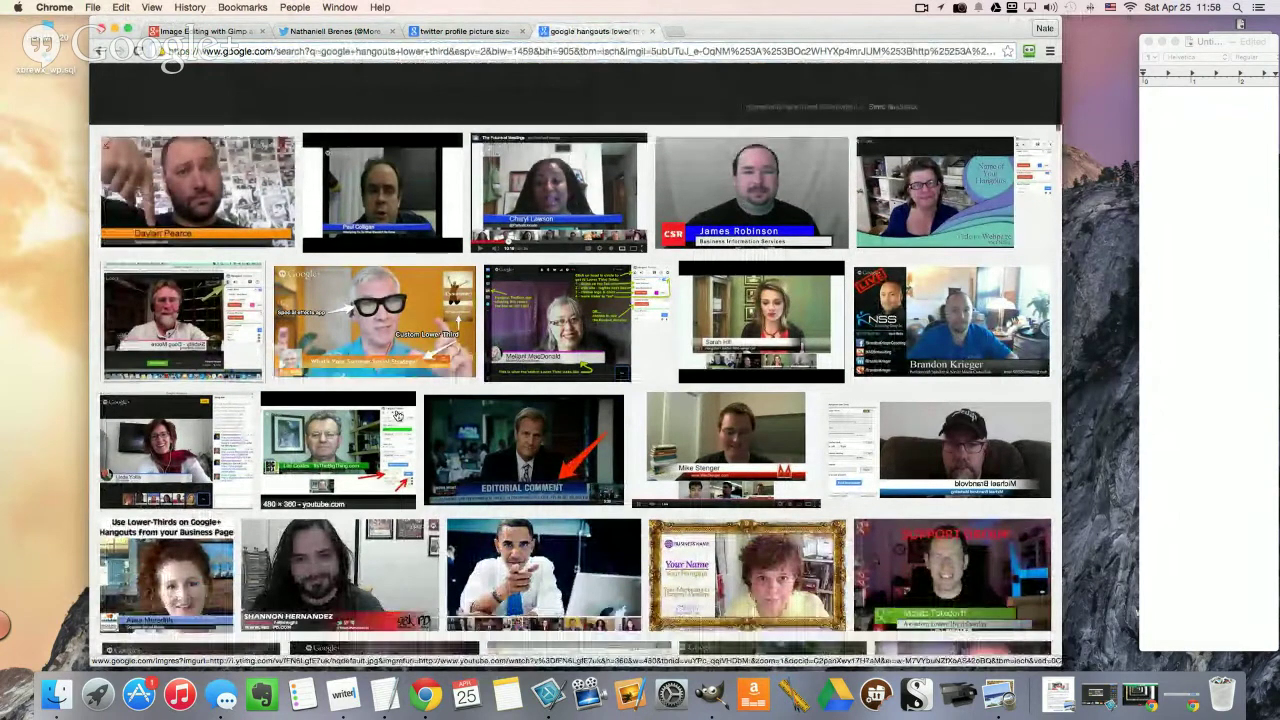
Step: Preview another lower-third example and browse further through the image results
{"action": "left_click", "coordinate": [183, 320]}
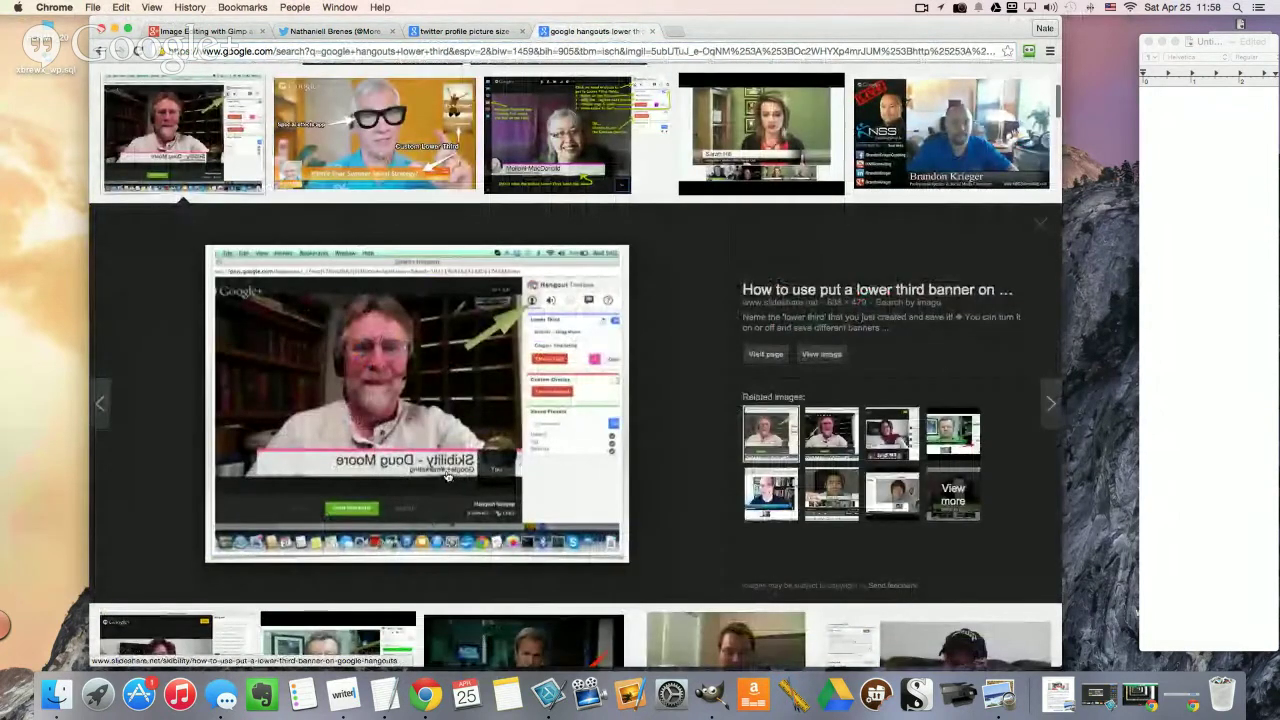
{"action": "scroll", "coordinate": [324, 478], "scroll_direction": "down", "scroll_amount": 5}
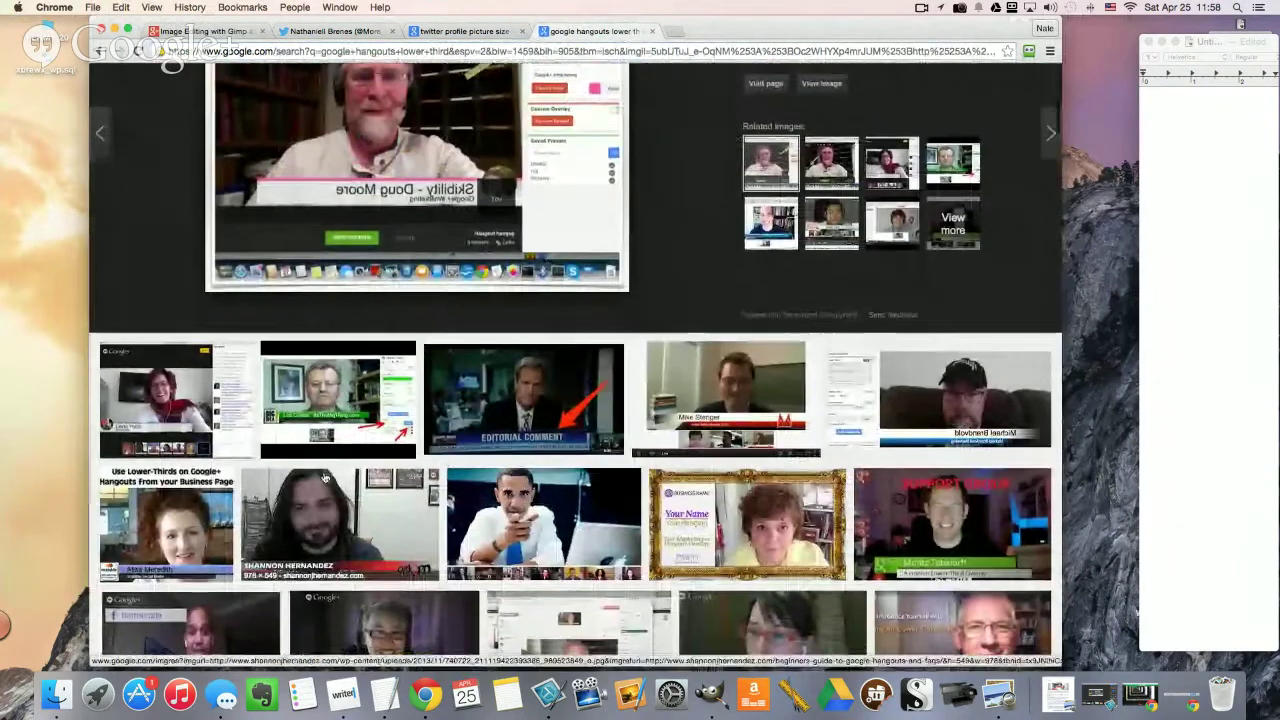
{"action": "scroll", "coordinate": [324, 478], "scroll_direction": "down", "scroll_amount": 3}
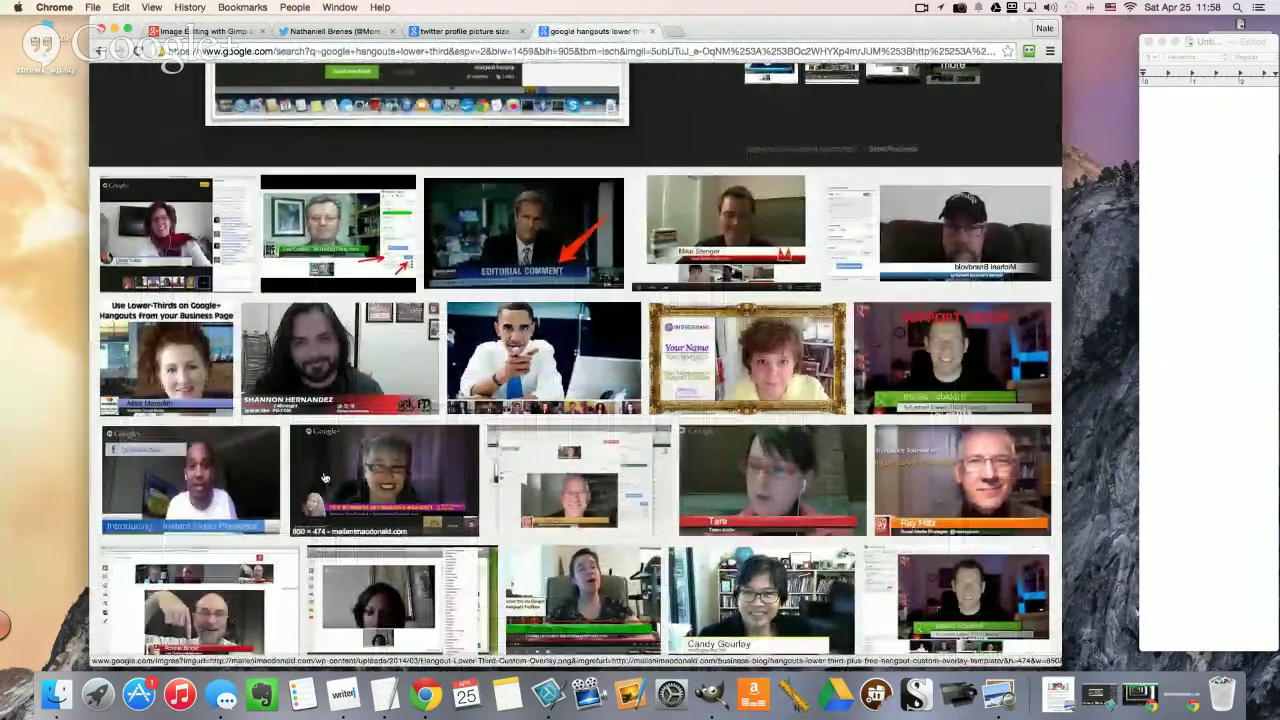
{"action": "scroll", "coordinate": [324, 478], "scroll_direction": "down", "scroll_amount": 3}
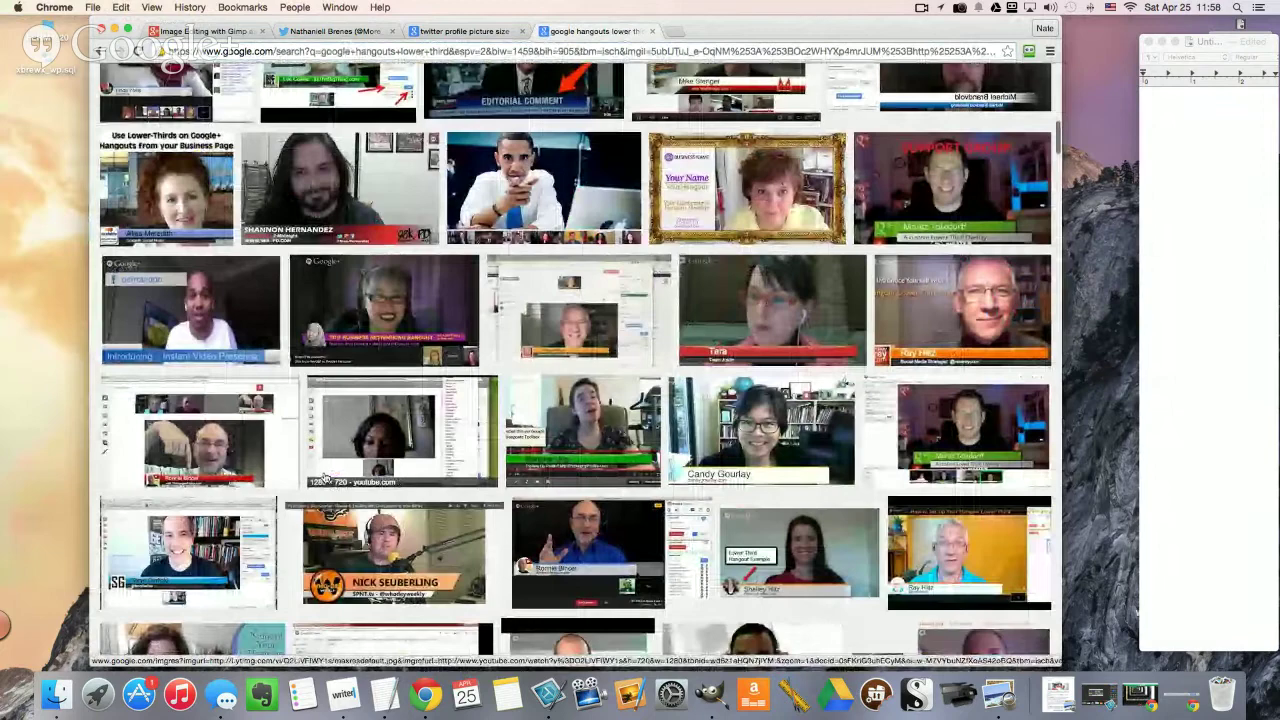
{"action": "scroll", "coordinate": [324, 478], "scroll_direction": "up", "scroll_amount": 15}
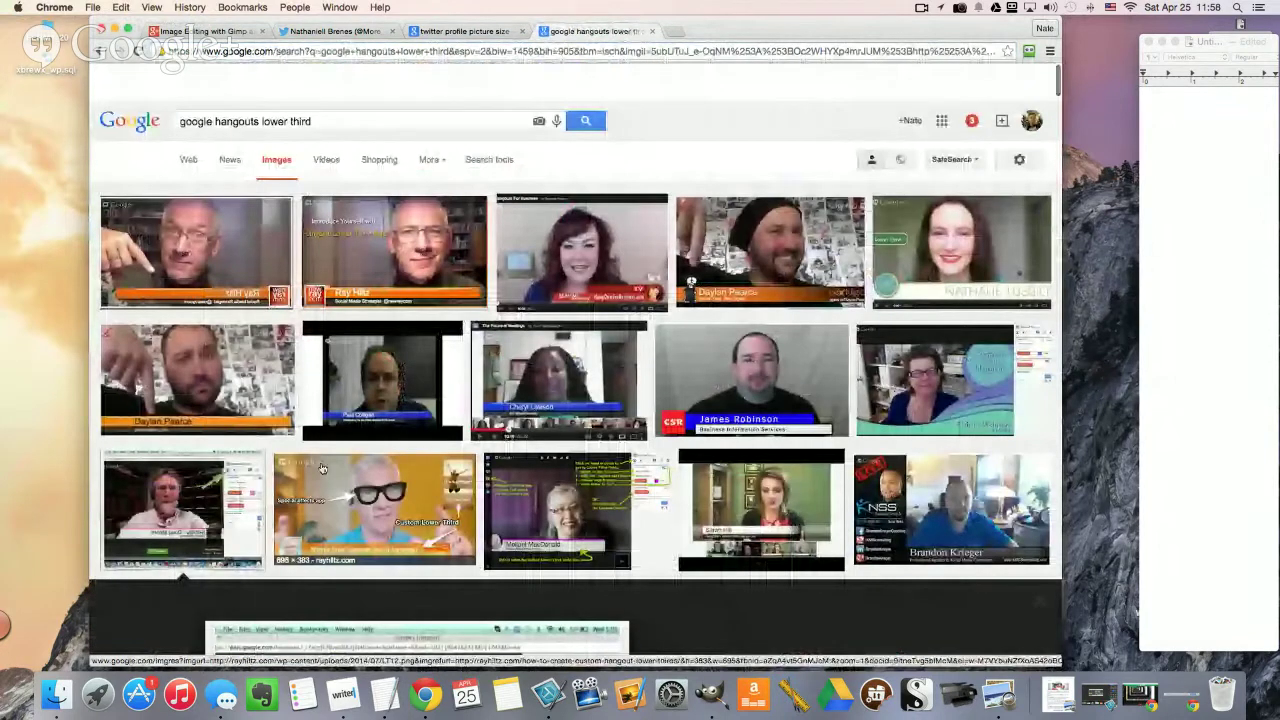
Step: Refine the search to 'google hangouts lower third size' and read the first result, a Google+ post
{"action": "key", "text": "super+bracketleft"}
{"action": "left_click", "coordinate": [321, 85]}
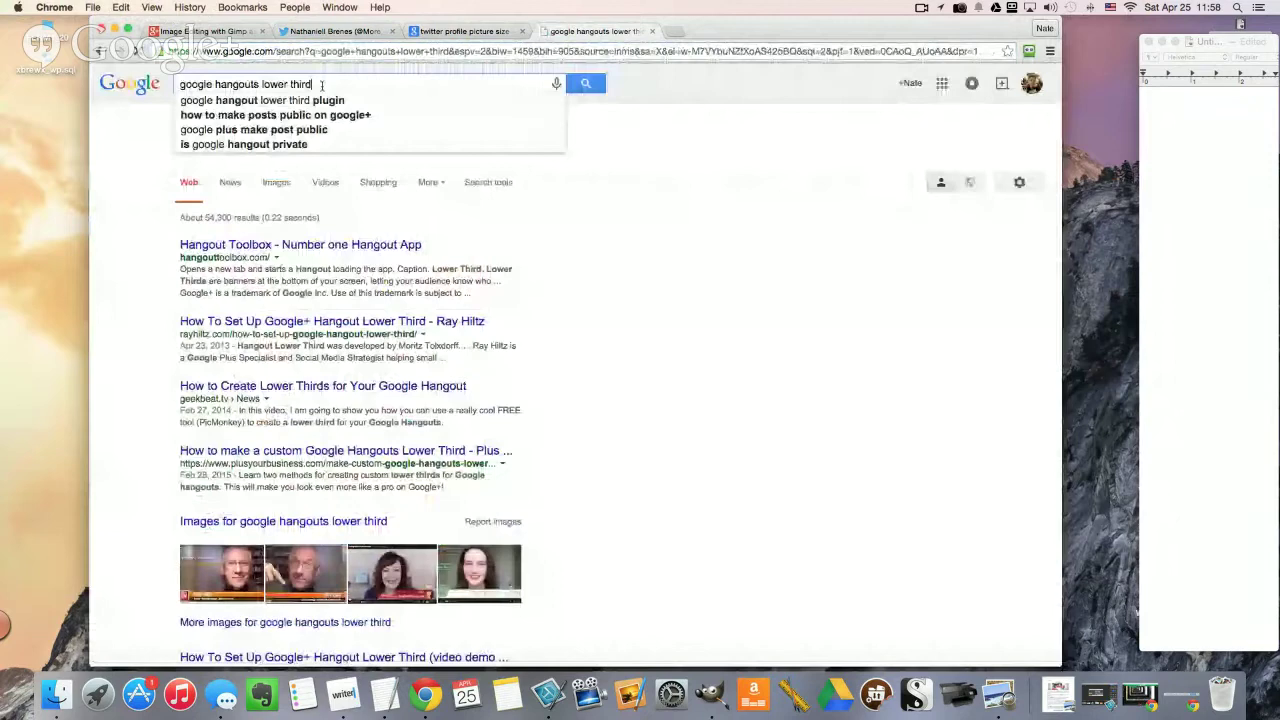
{"action": "type", "text": "size"}
{"action": "key", "text": "Return"}
{"action": "right_click", "coordinate": [306, 250]}
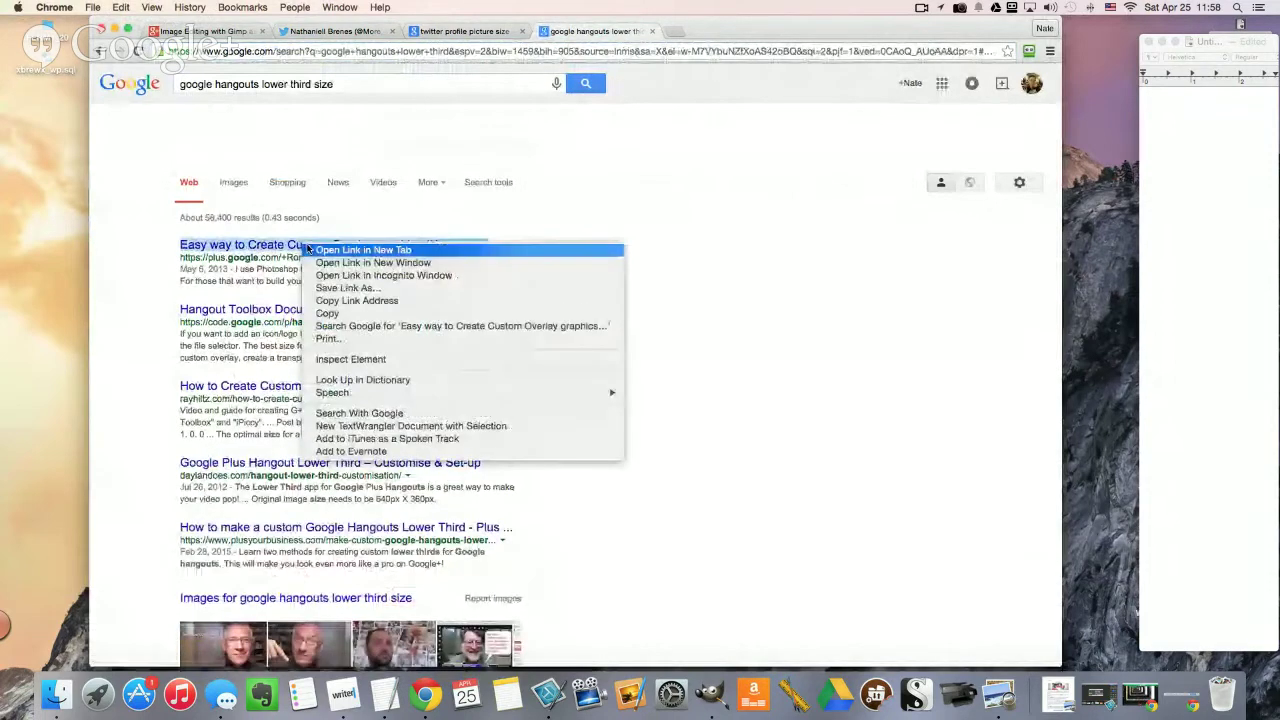
{"action": "left_click", "coordinate": [310, 252]}
{"action": "key", "text": "super+alt+Right"}
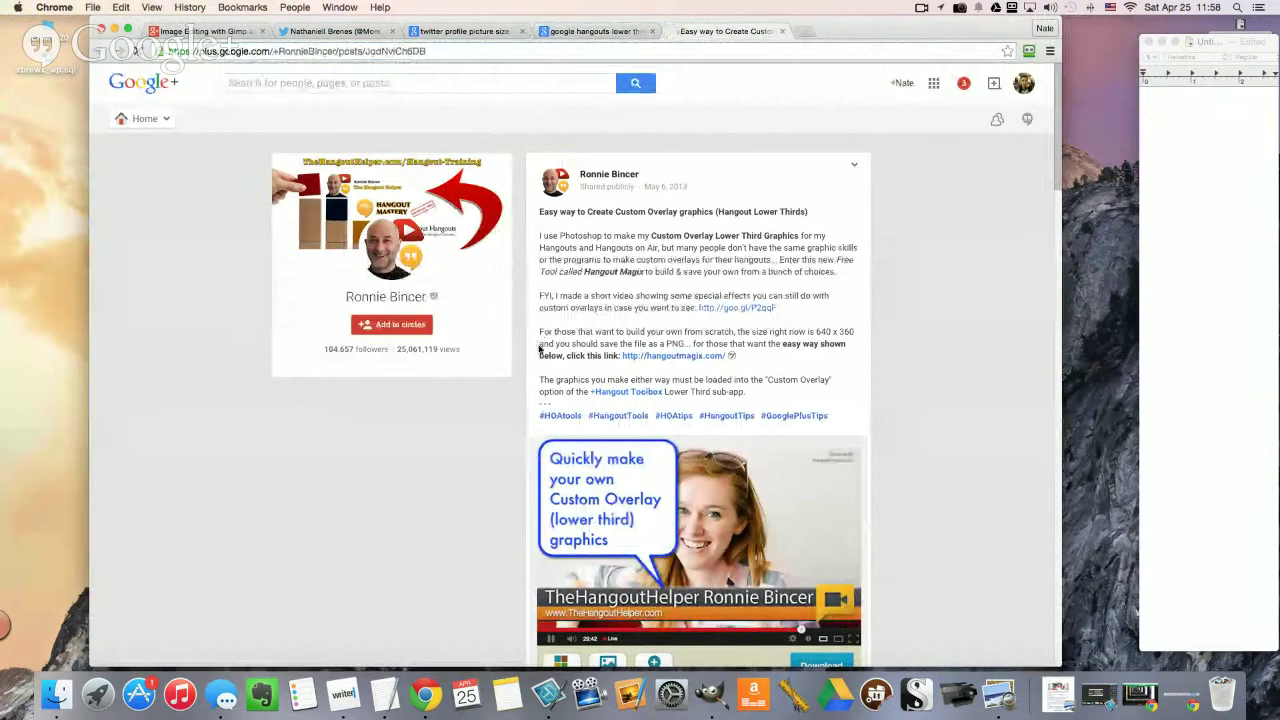
{"action": "scroll", "coordinate": [539, 347], "scroll_direction": "down", "scroll_amount": 3}
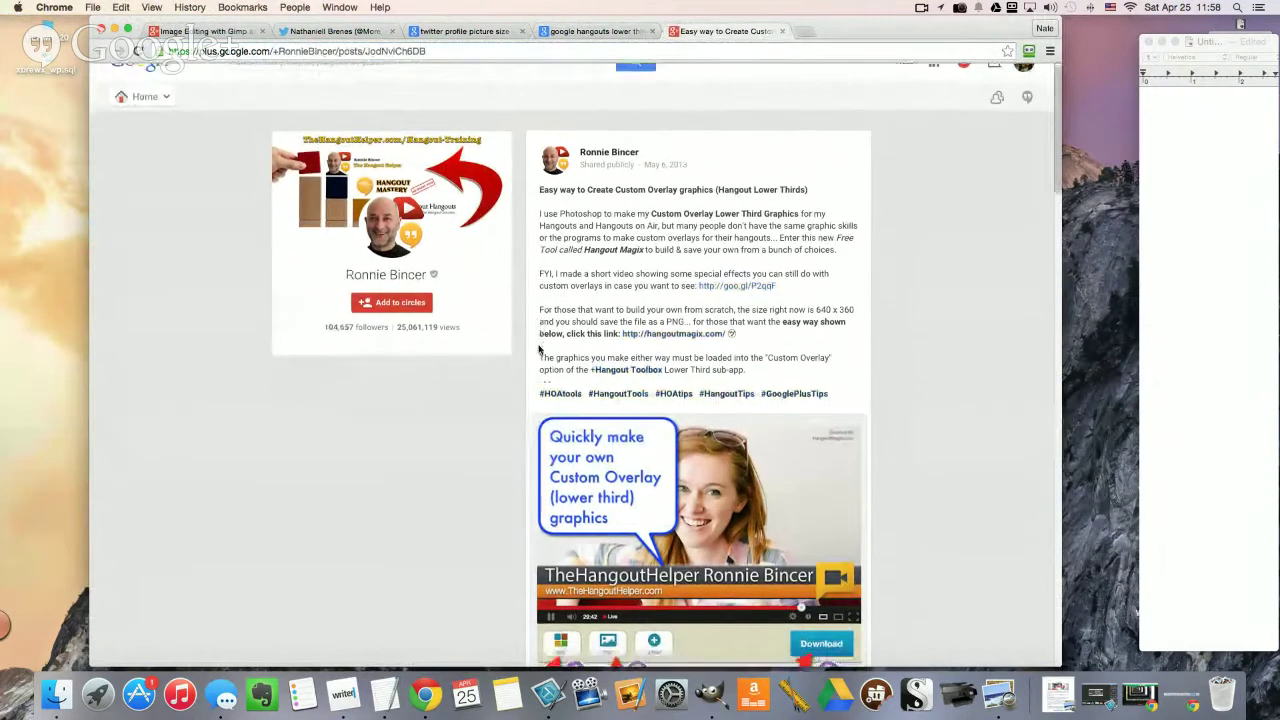
{"action": "scroll", "coordinate": [539, 347], "scroll_direction": "down", "scroll_amount": 1}
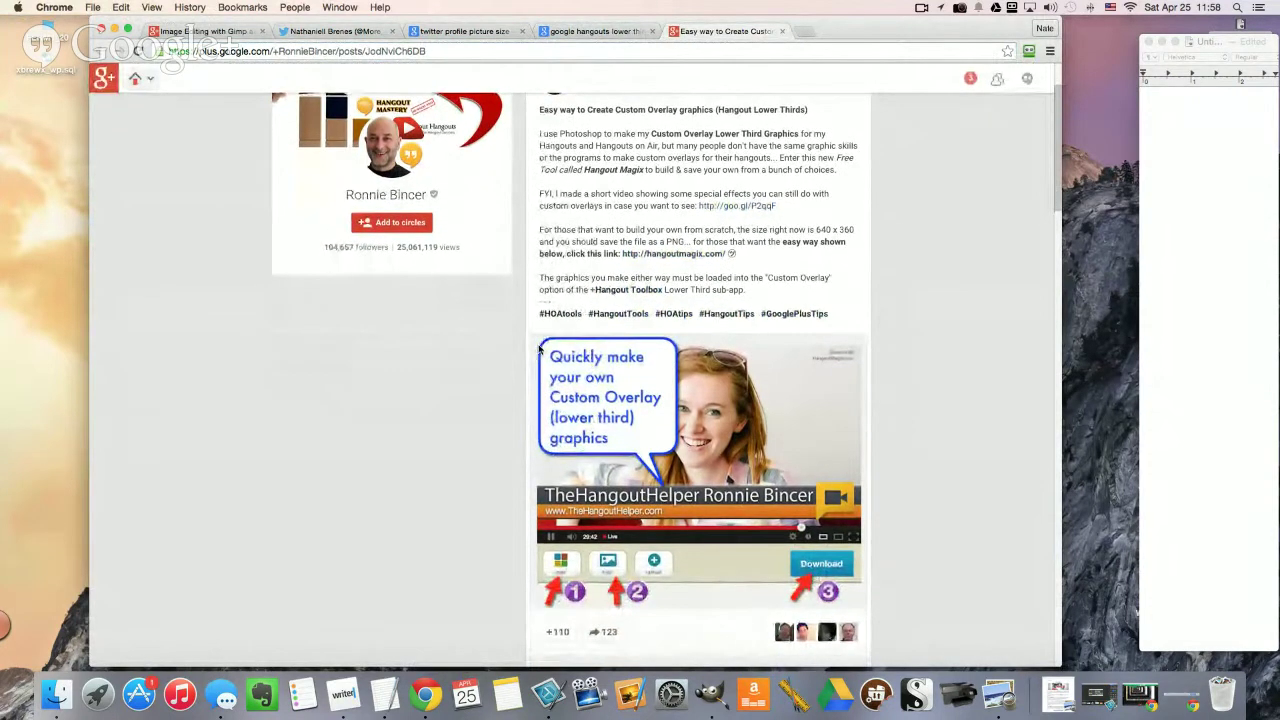
{"action": "scroll", "coordinate": [539, 347], "scroll_direction": "up", "scroll_amount": 4}
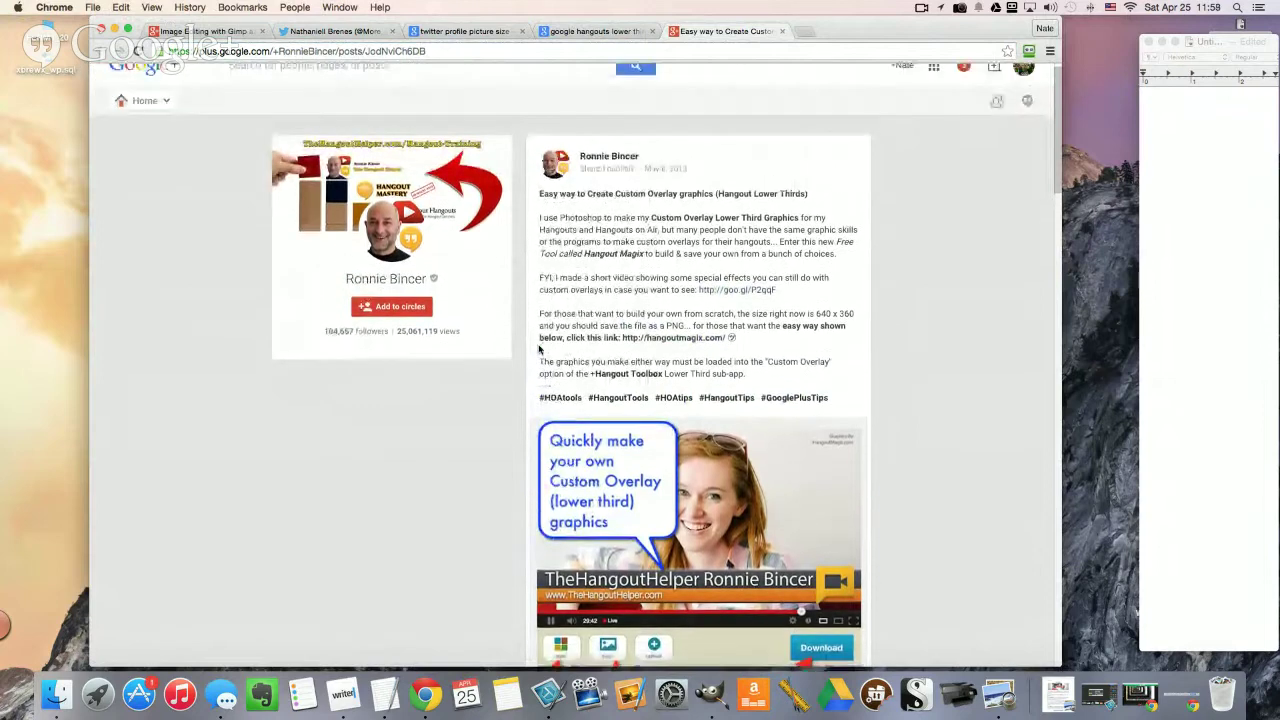
Step: Open the 'How to Create Custom Hangout Lower Thirds' article in a new tab and view it
{"action": "left_click", "coordinate": [588, 32]}
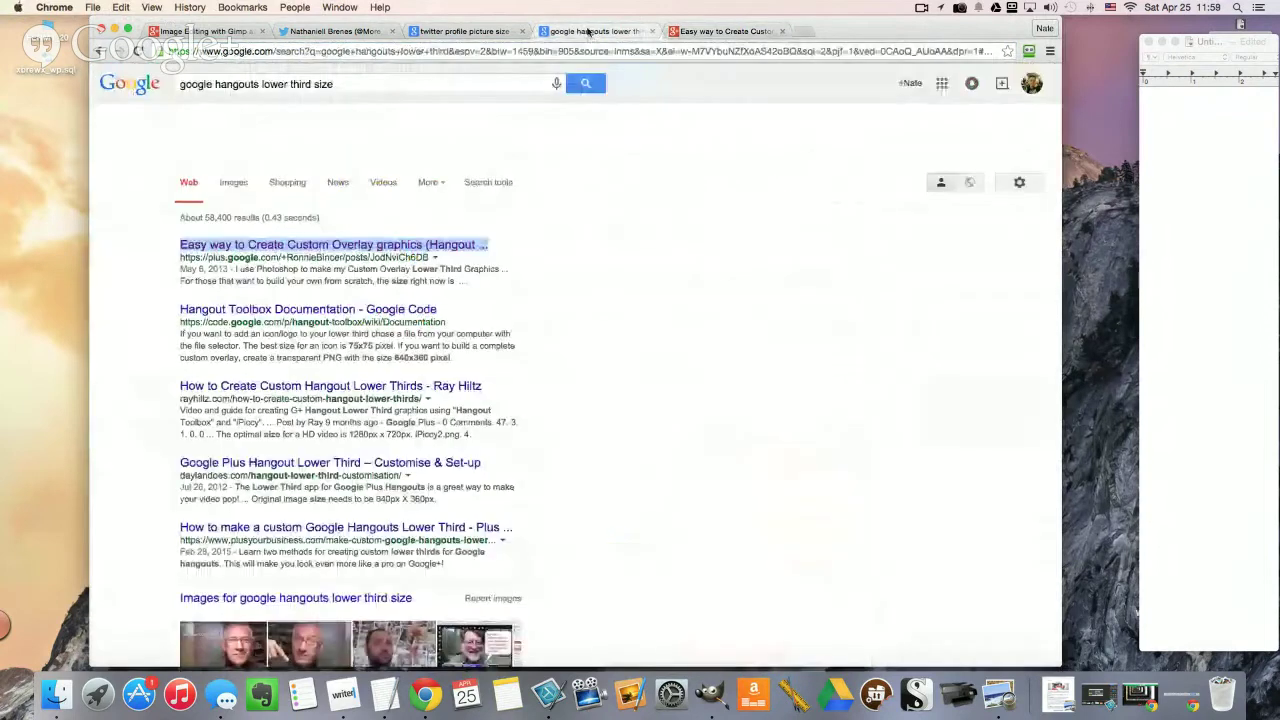
{"action": "right_click", "coordinate": [296, 389]}
{"action": "left_click", "coordinate": [354, 394]}
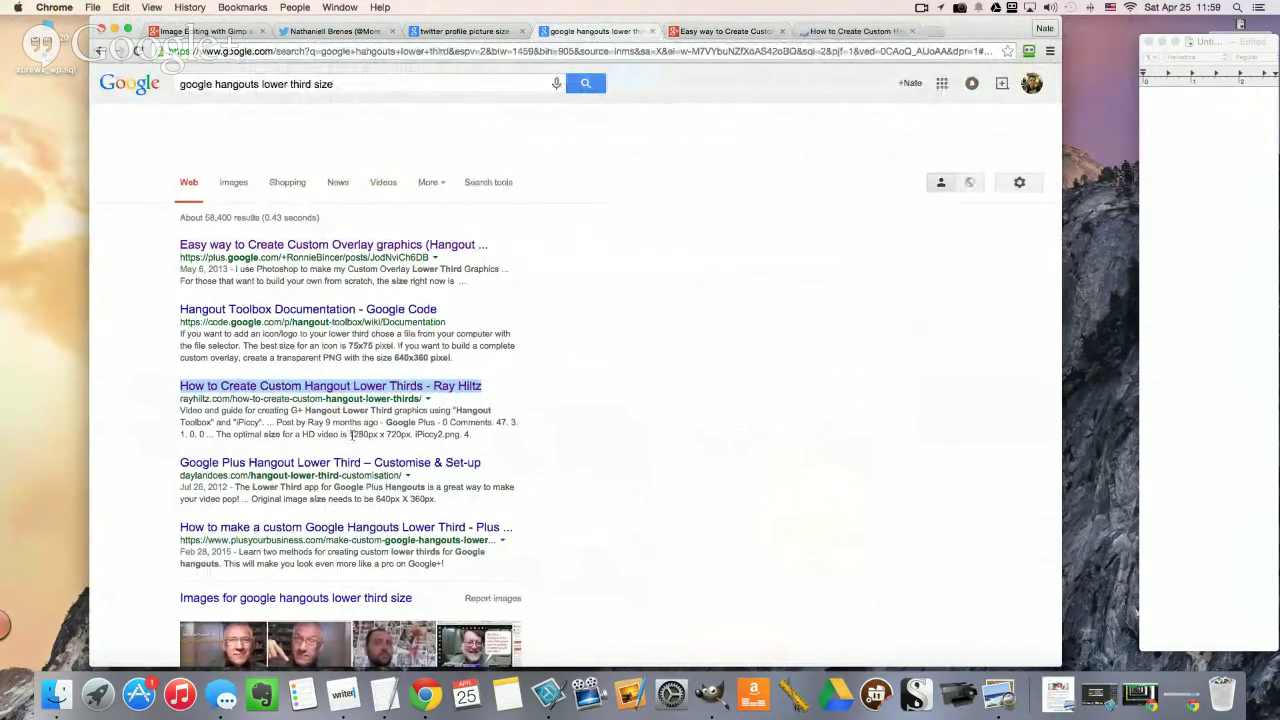
{"action": "left_click", "coordinate": [829, 31]}
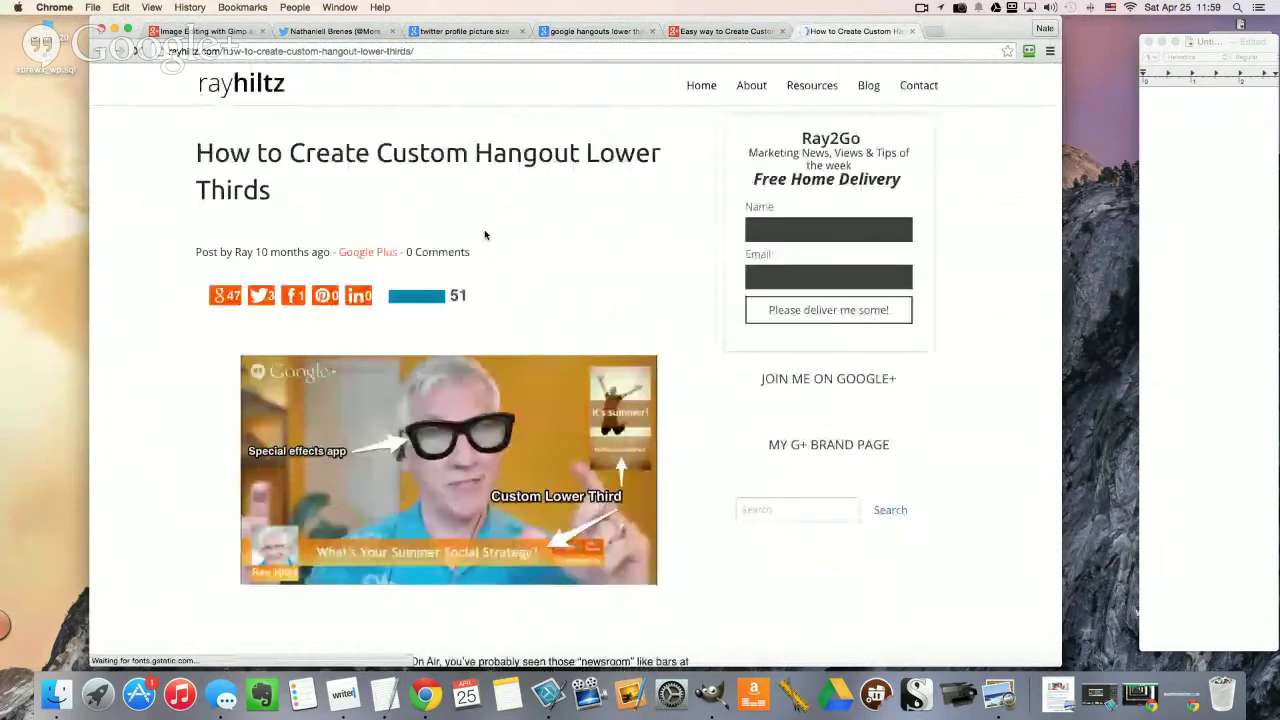
Step: Find 'size' in the article to locate the 1280px x 720px tip
{"action": "scroll", "coordinate": [603, 250], "scroll_direction": "down", "scroll_amount": 8}
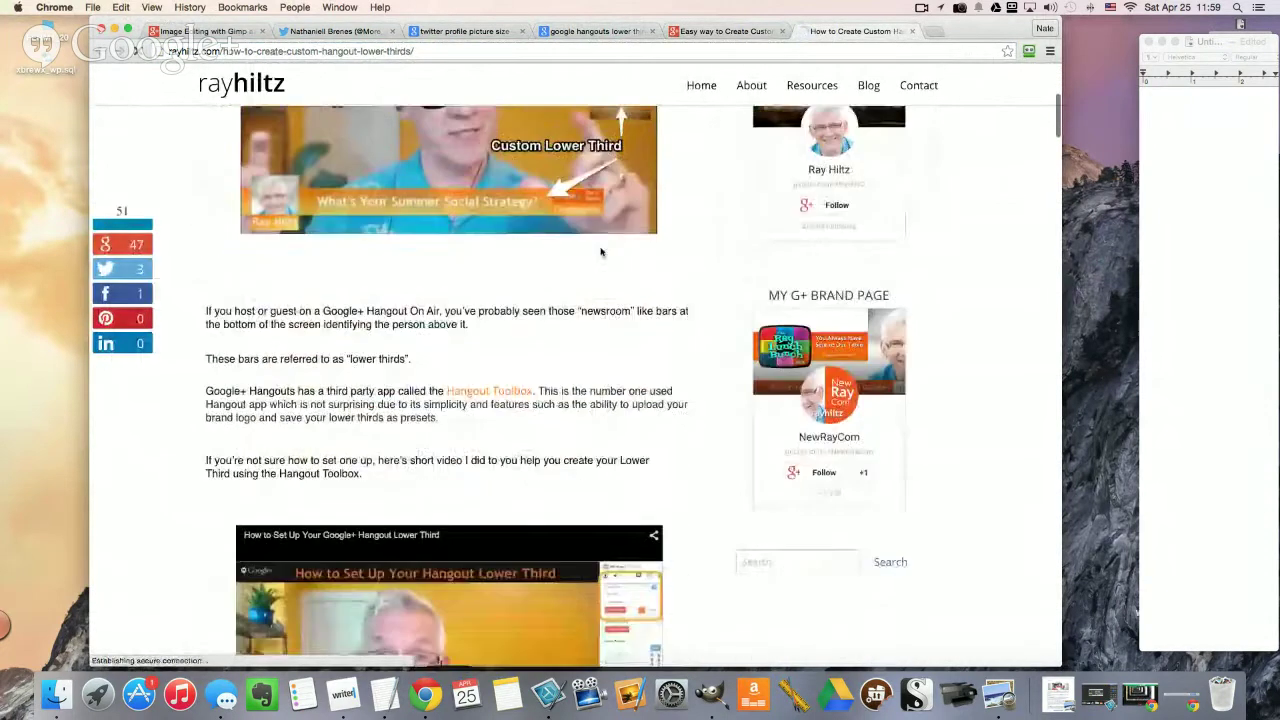
{"action": "key", "text": "super+f"}
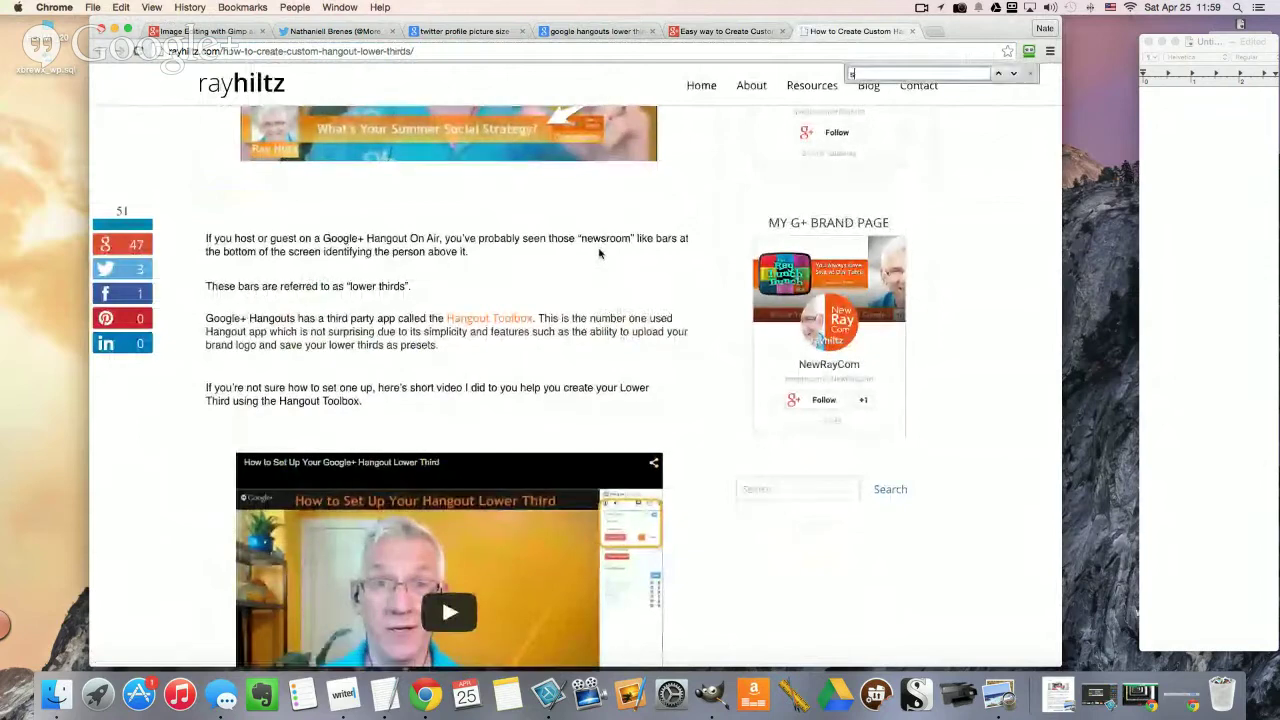
{"action": "type", "text": "size"}
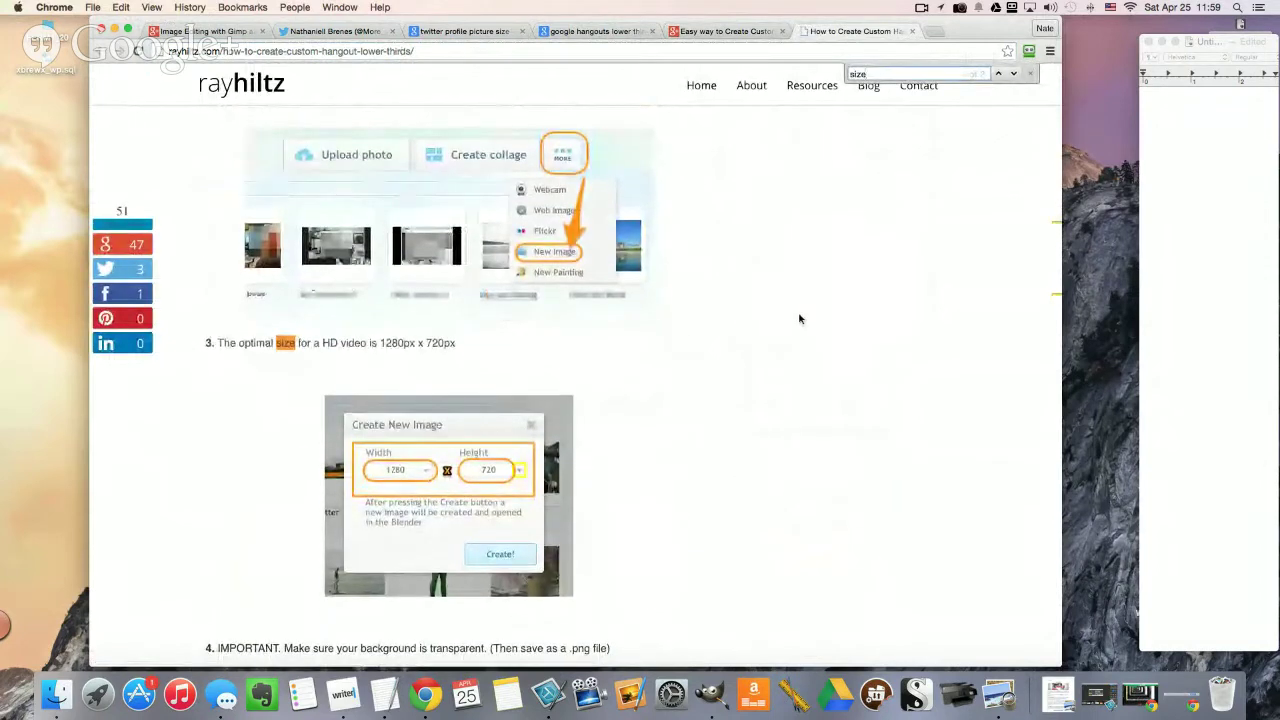
{"action": "scroll", "coordinate": [799, 319], "scroll_direction": "down", "scroll_amount": 5}
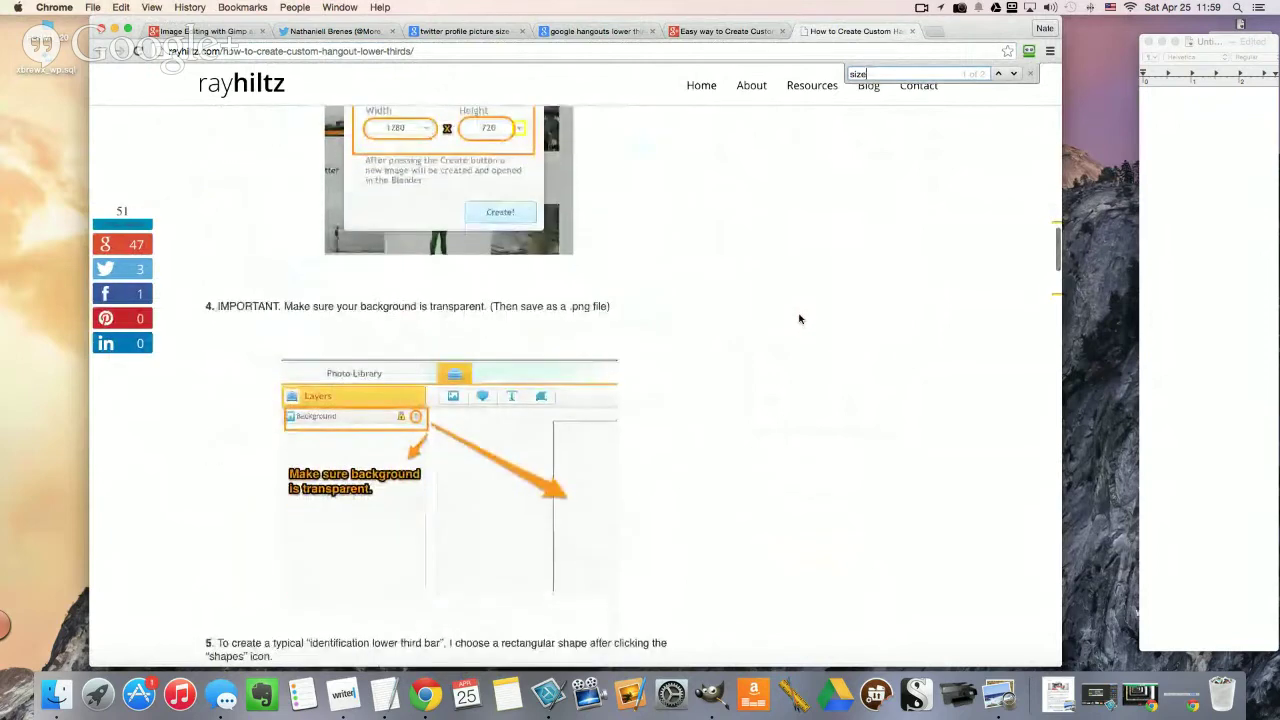
{"action": "scroll", "coordinate": [799, 319], "scroll_direction": "up", "scroll_amount": 7}
Step: Close the article and Google+ post tabs, returning to the search results
{"action": "left_click", "coordinate": [911, 31]}
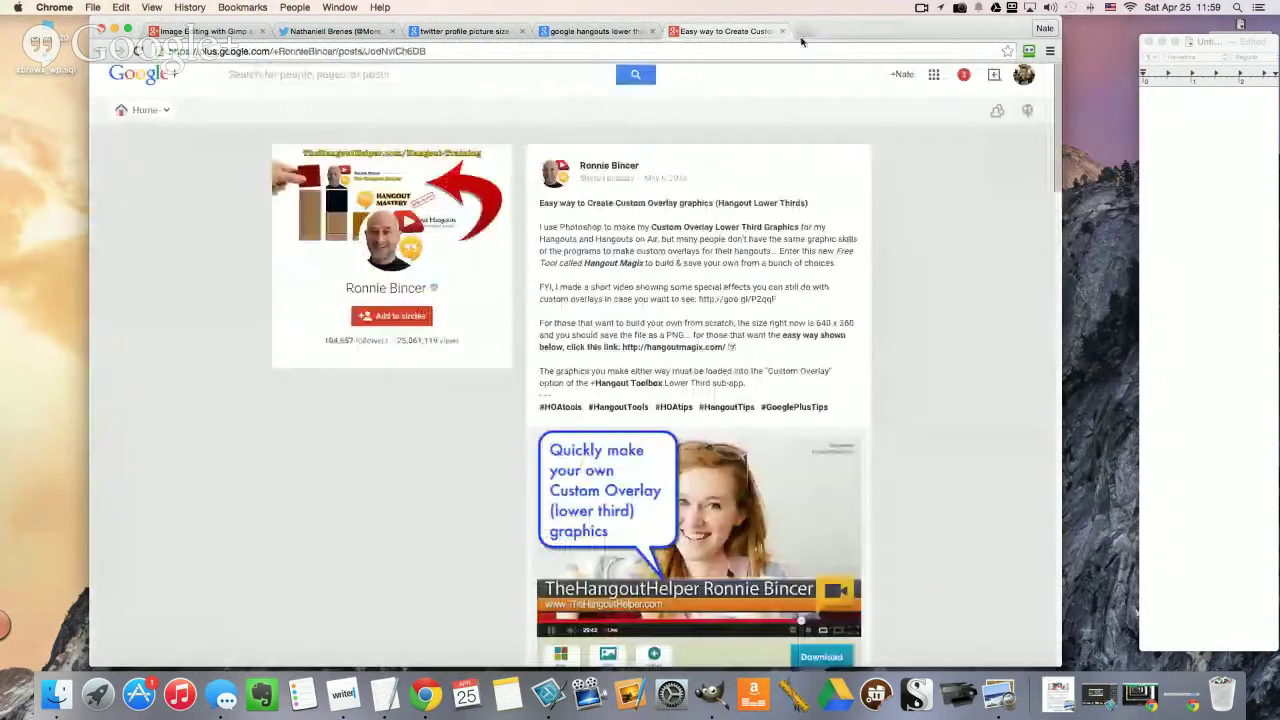
{"action": "left_click", "coordinate": [784, 31]}
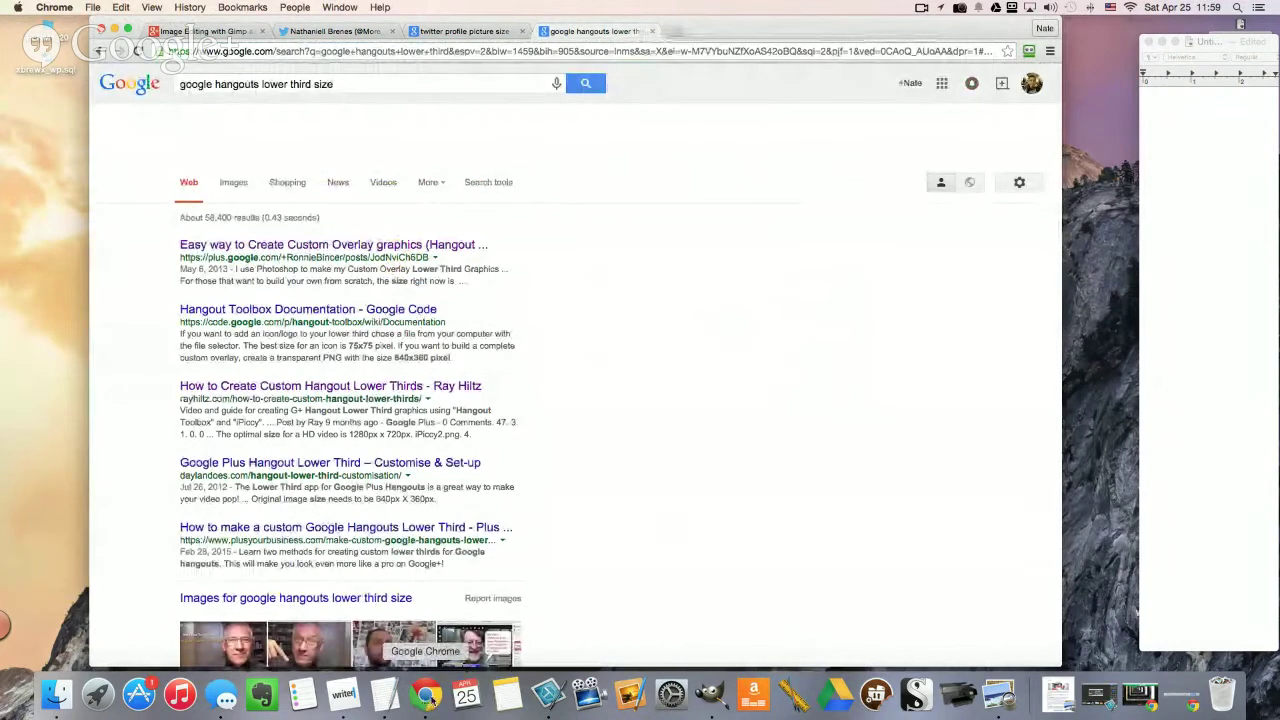
{"action": "scroll", "coordinate": [425, 695], "scroll_direction": "down", "scroll_amount": 1}
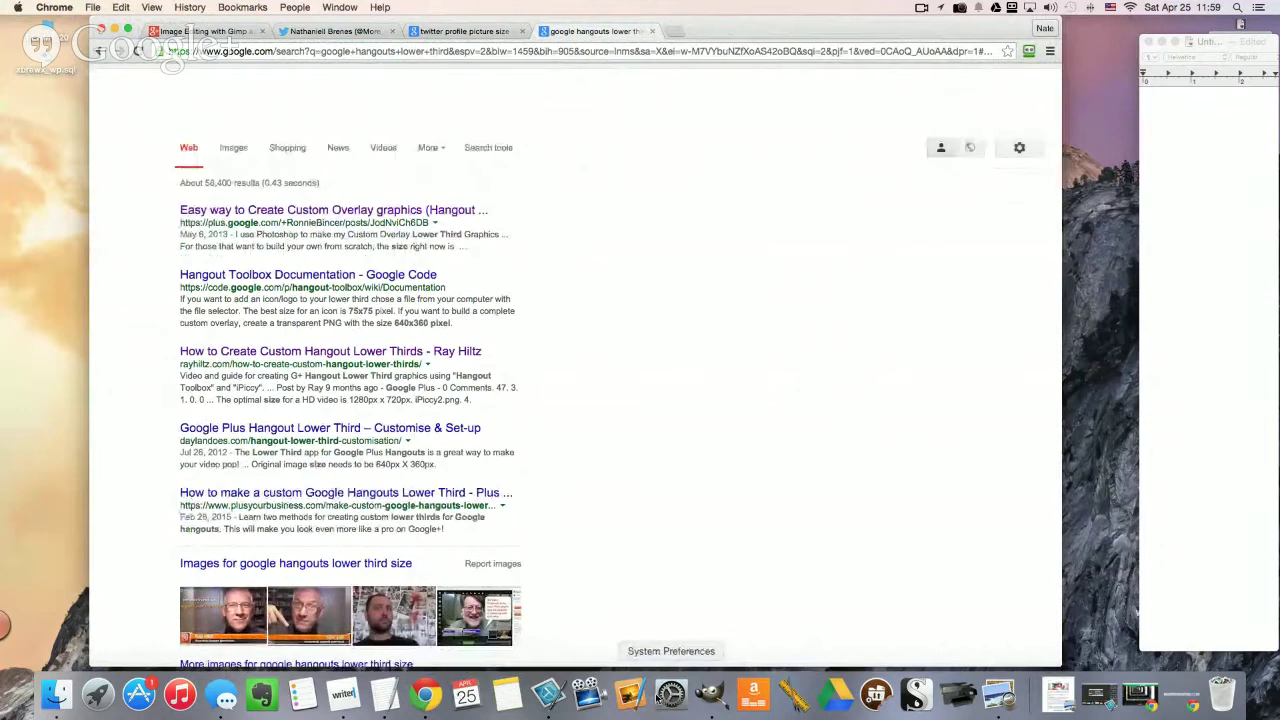
Step: Switch to GIMP and set up a new 1280x720 image, expanding its advanced options
{"action": "left_click", "coordinate": [711, 695]}
{"action": "key", "text": "super+n"}
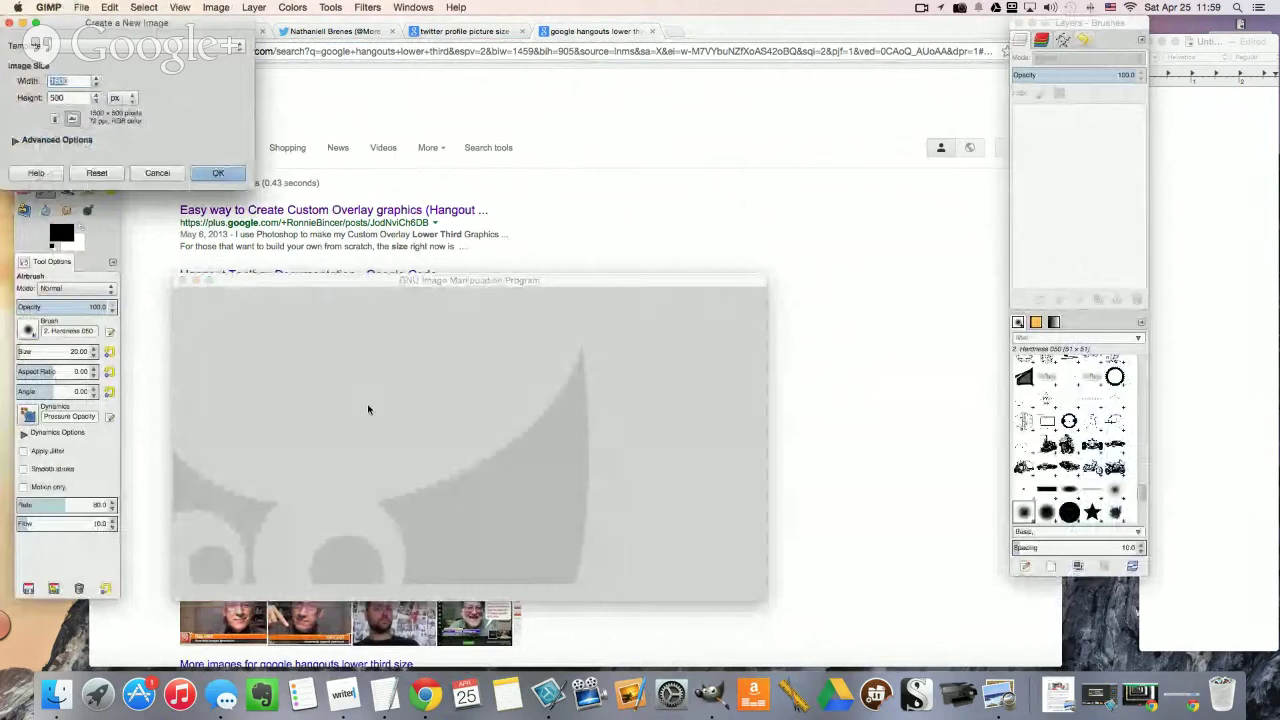
{"action": "type", "text": "1280"}
{"action": "key", "text": "Tab"}
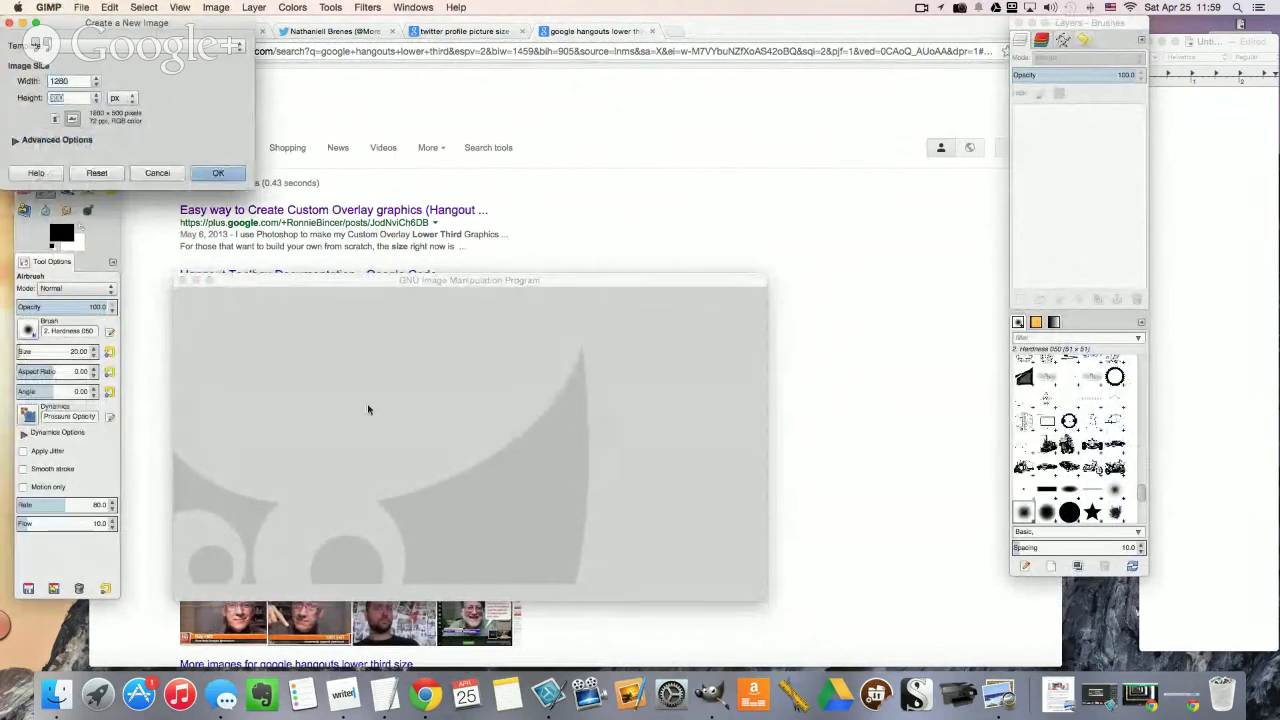
{"action": "type", "text": "720"}
{"action": "left_click", "coordinate": [30, 140]}
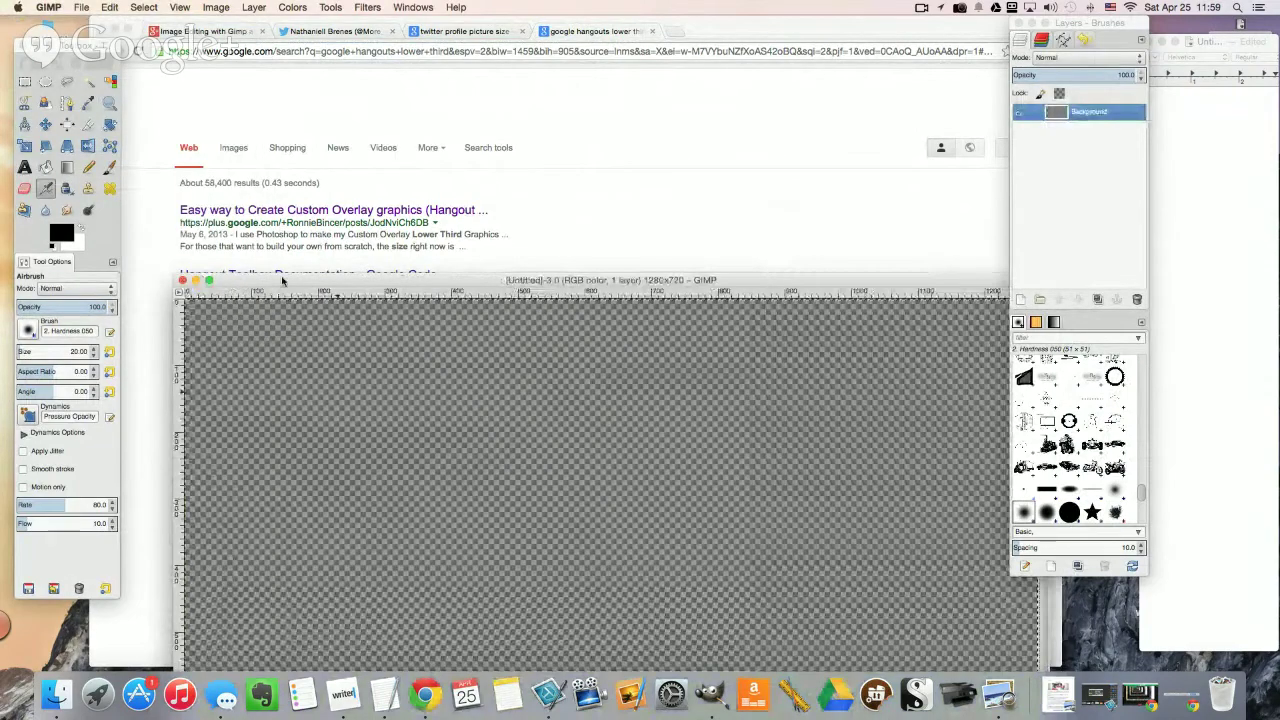
Step: Create the 1280x720 transparent image, move its window up, and zoom to inspect it
{"action": "left_click_drag", "start_coordinate": [244, 277], "coordinate": [245, 40]}
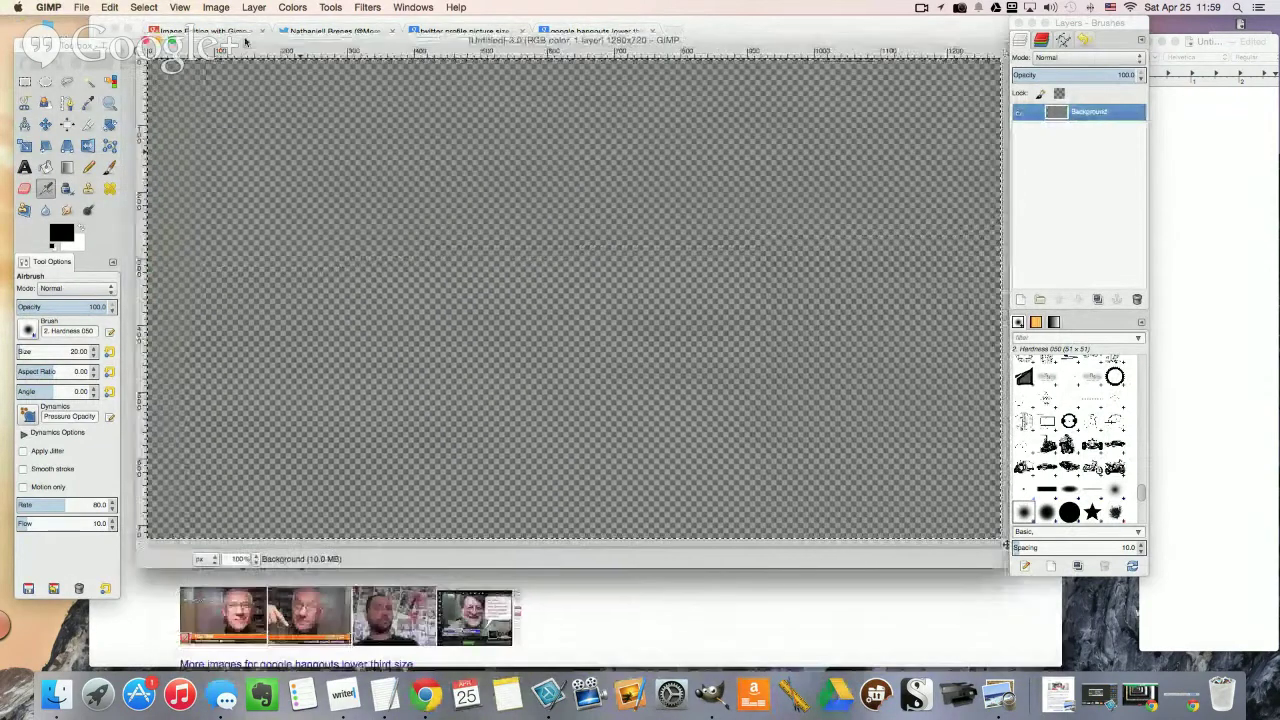
{"action": "scroll", "coordinate": [314, 300], "scroll_direction": "down", "scroll_amount": 4}
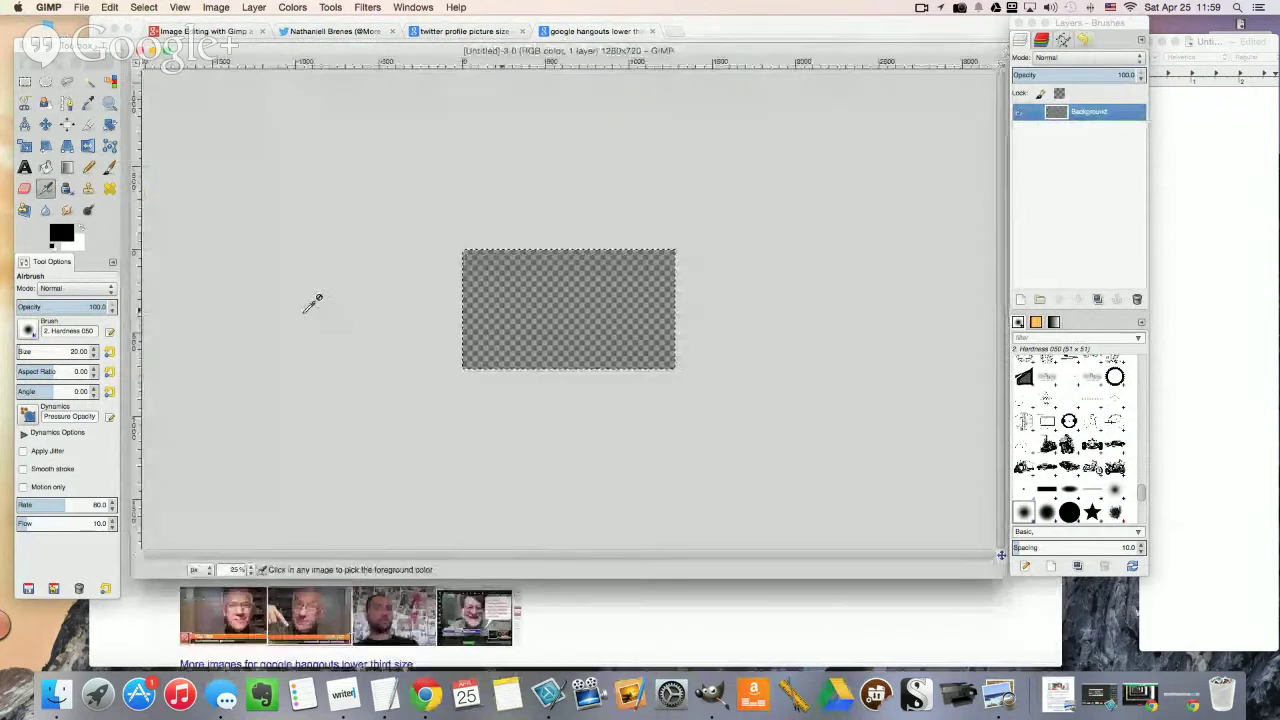
{"action": "scroll", "coordinate": [312, 302], "scroll_direction": "up", "scroll_amount": 2}
{"action": "scroll", "coordinate": [312, 300], "scroll_direction": "up", "scroll_amount": 2}
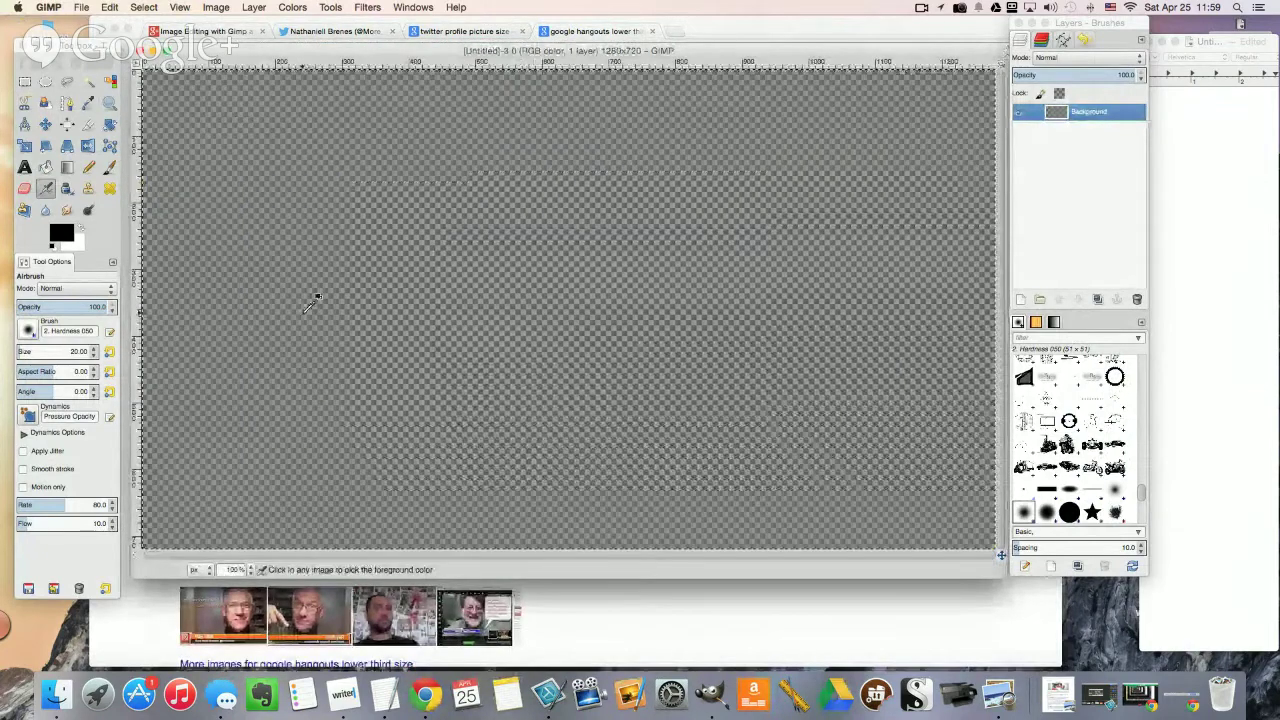
{"action": "scroll", "coordinate": [312, 300], "scroll_direction": "down", "scroll_amount": 2}
{"action": "scroll", "coordinate": [312, 298], "scroll_direction": "up", "scroll_amount": 1}
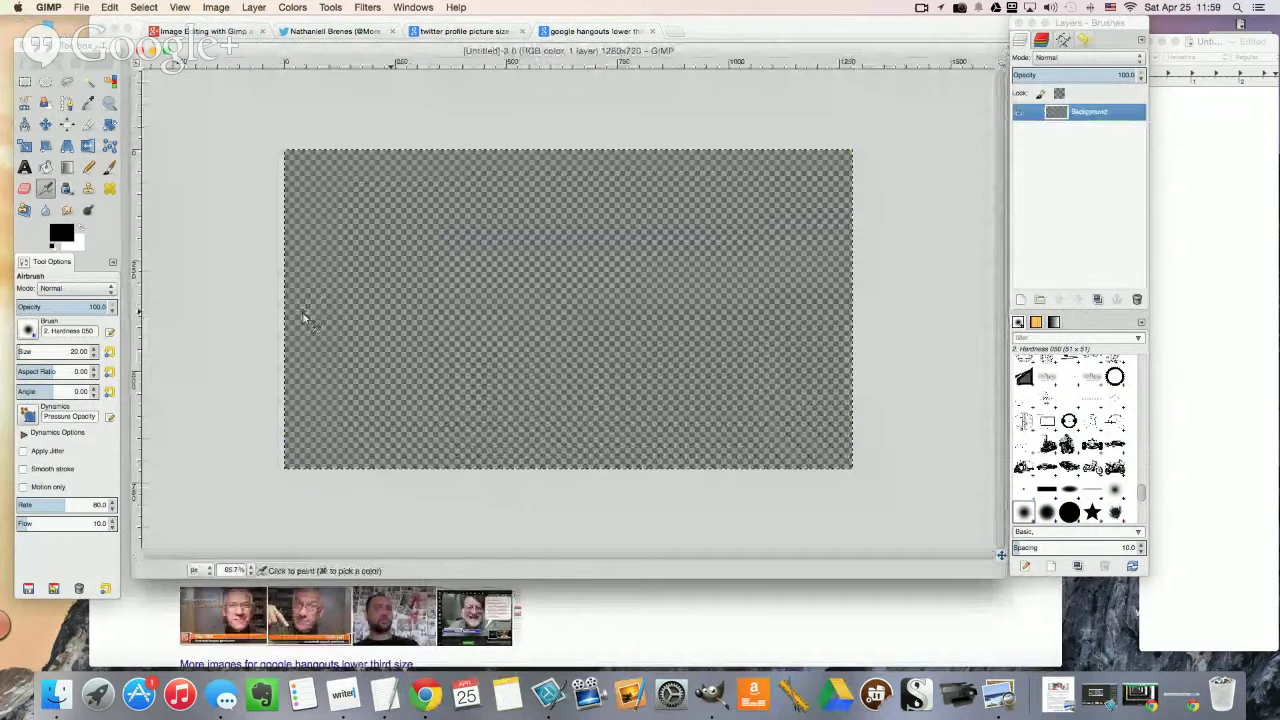
Step: Browse the Image menu without choosing anything, then zoom the canvas again
{"action": "key", "text": "super"}
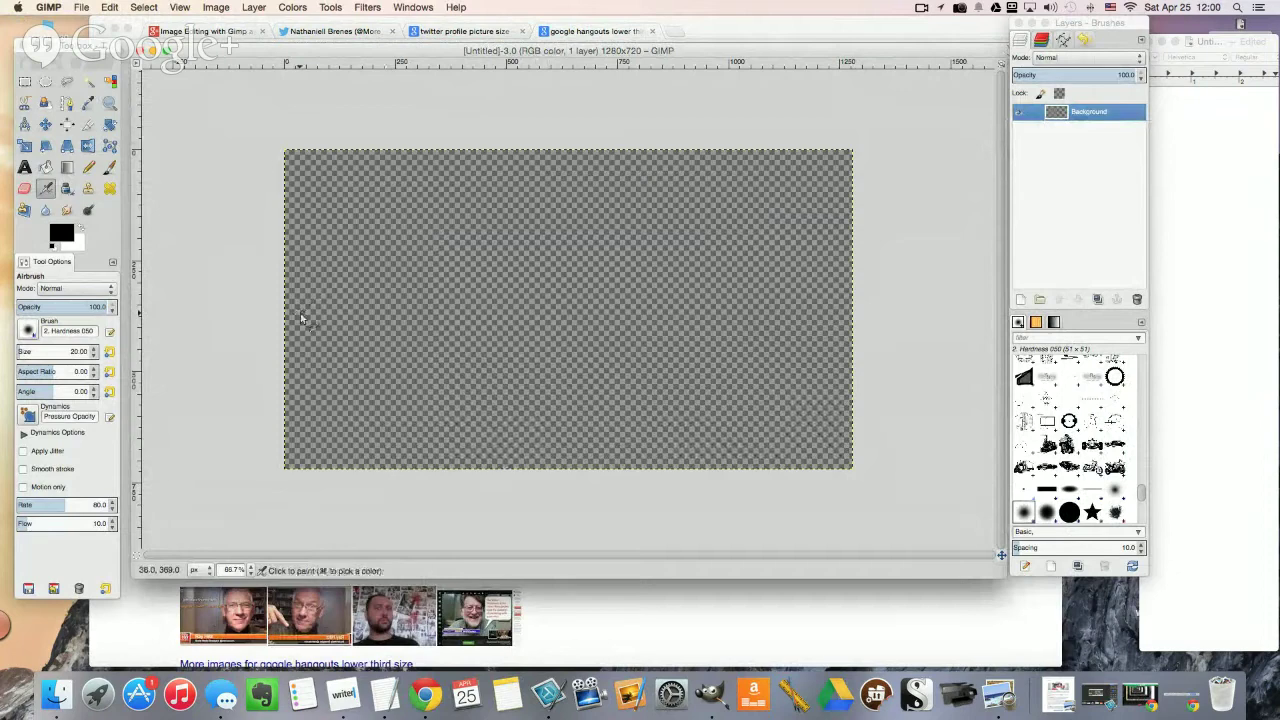
{"action": "left_click", "coordinate": [214, 8]}
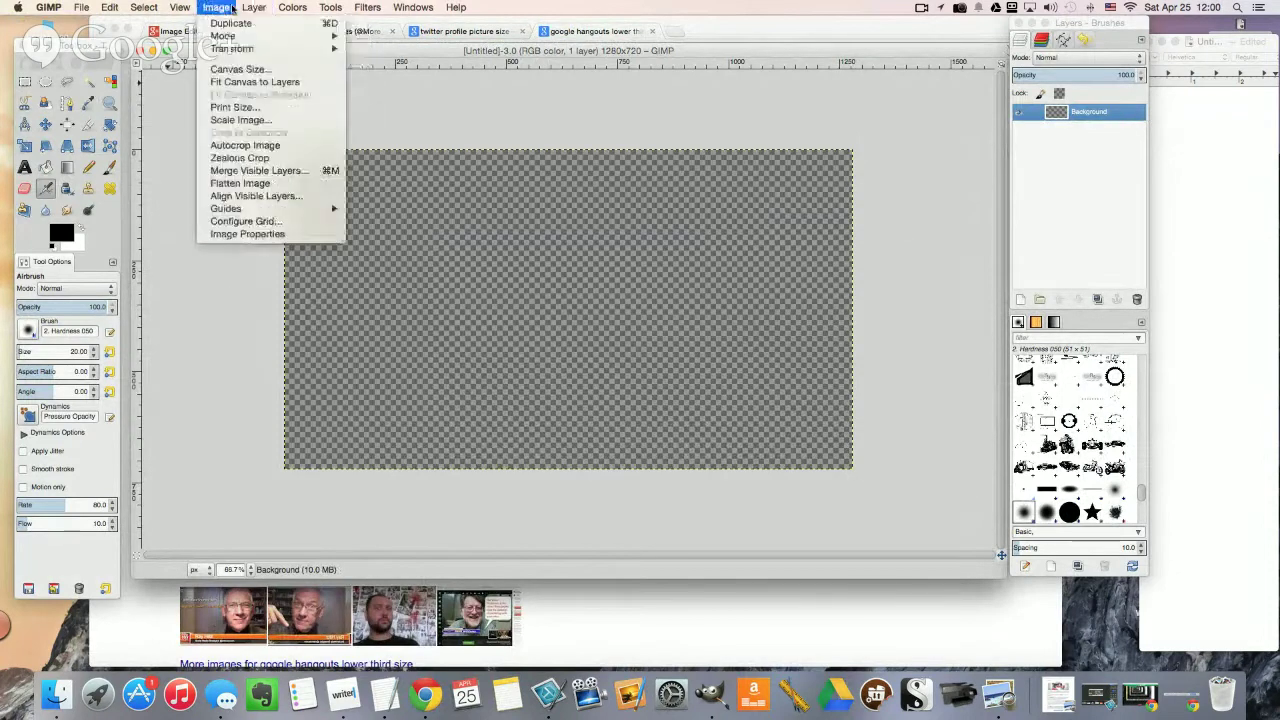
{"action": "left_click", "coordinate": [229, 462]}
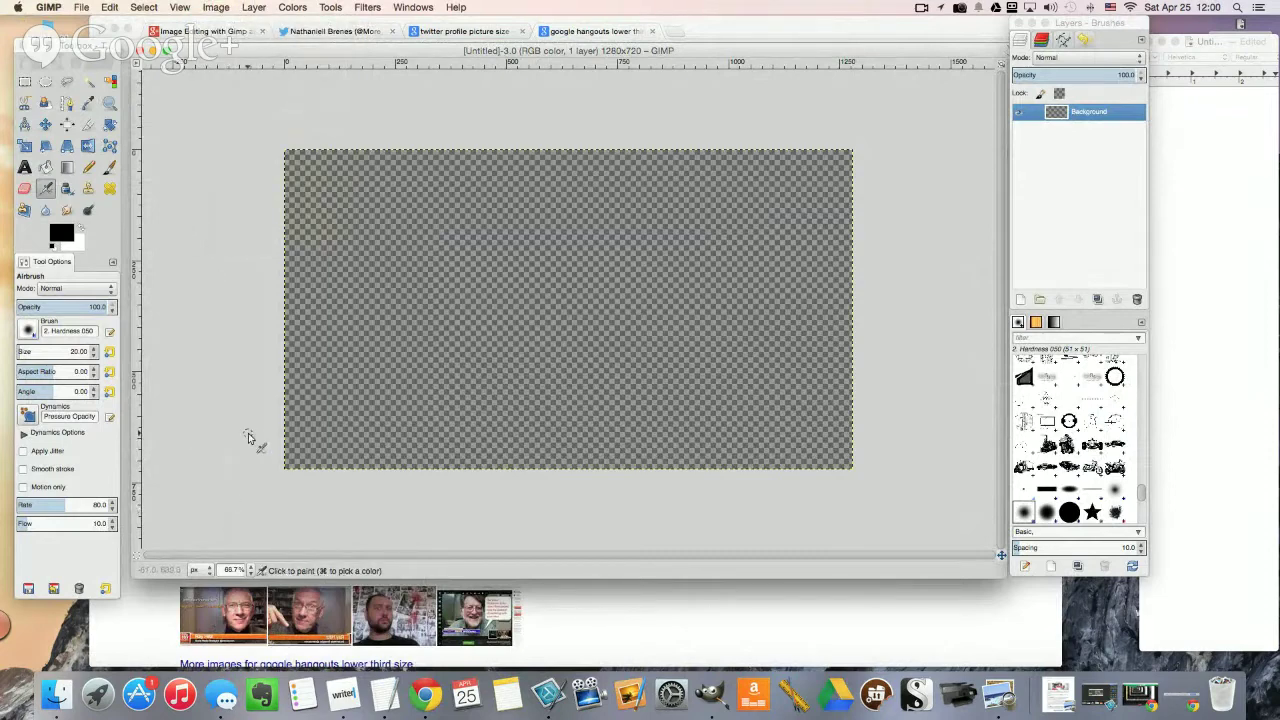
{"action": "key", "text": "super"}
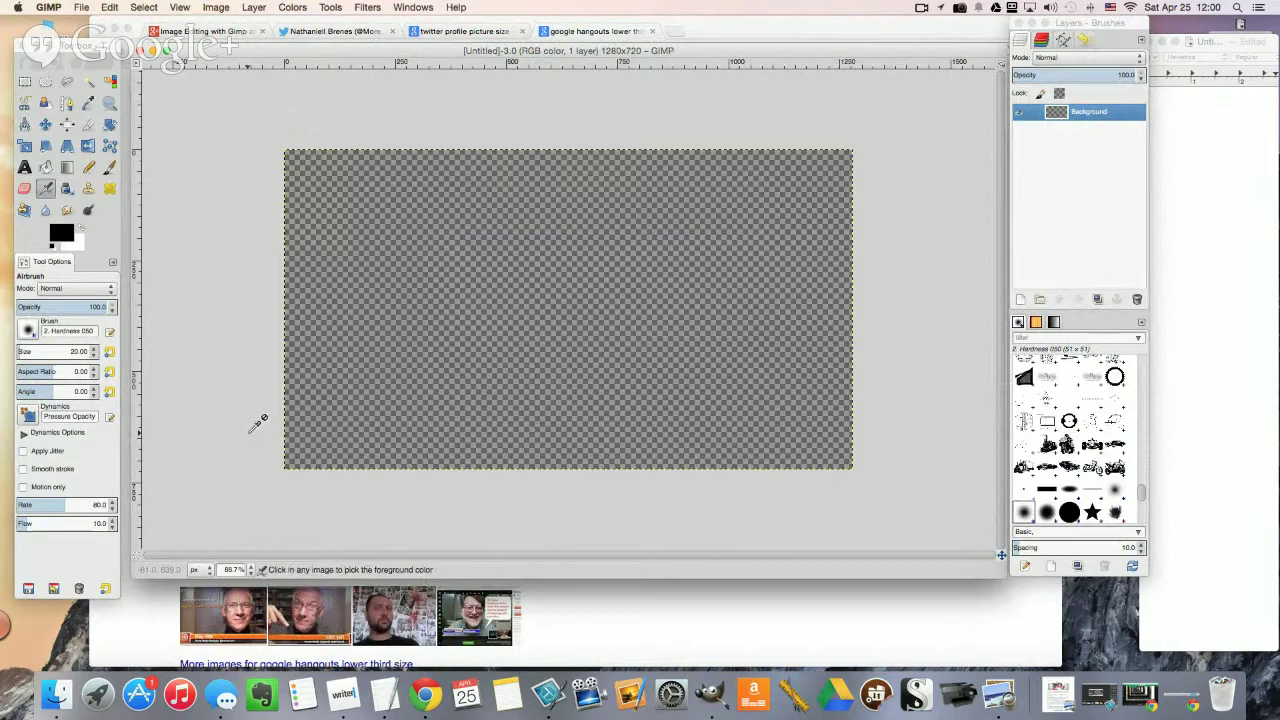
{"action": "scroll", "coordinate": [251, 431], "scroll_direction": "down", "scroll_amount": 5}
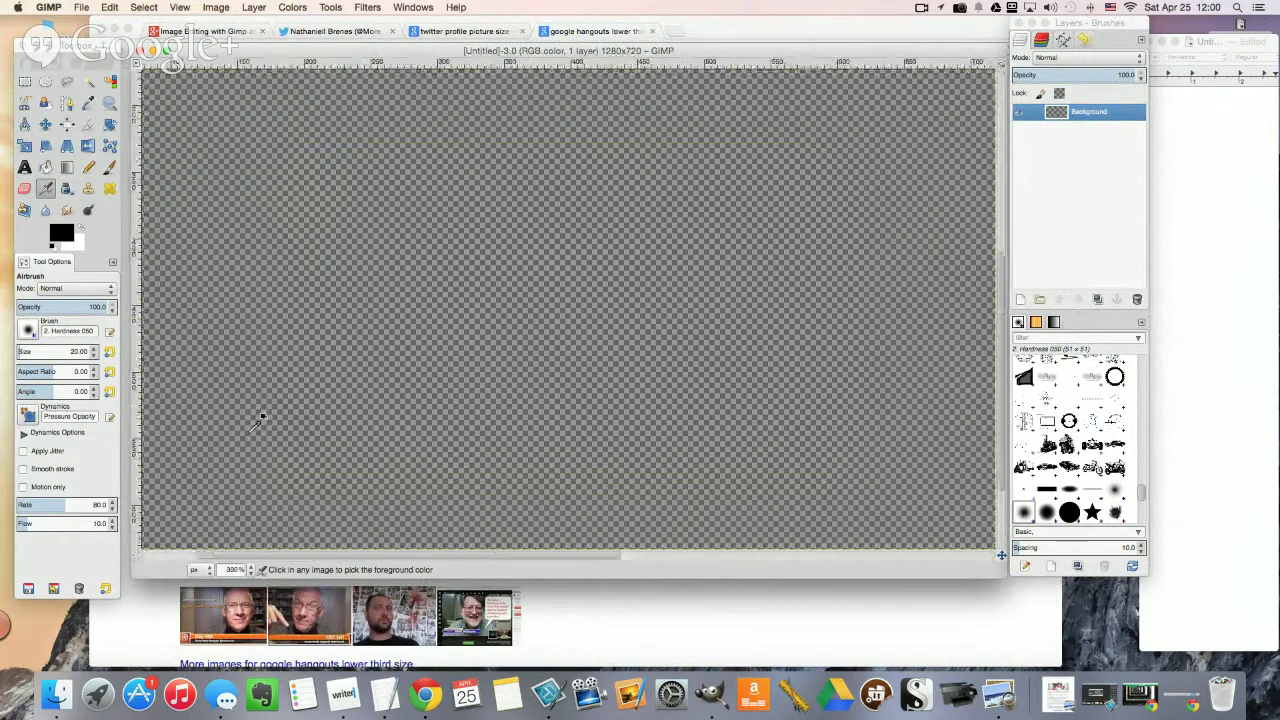
{"action": "scroll", "coordinate": [250, 432], "scroll_direction": "up", "scroll_amount": 5}
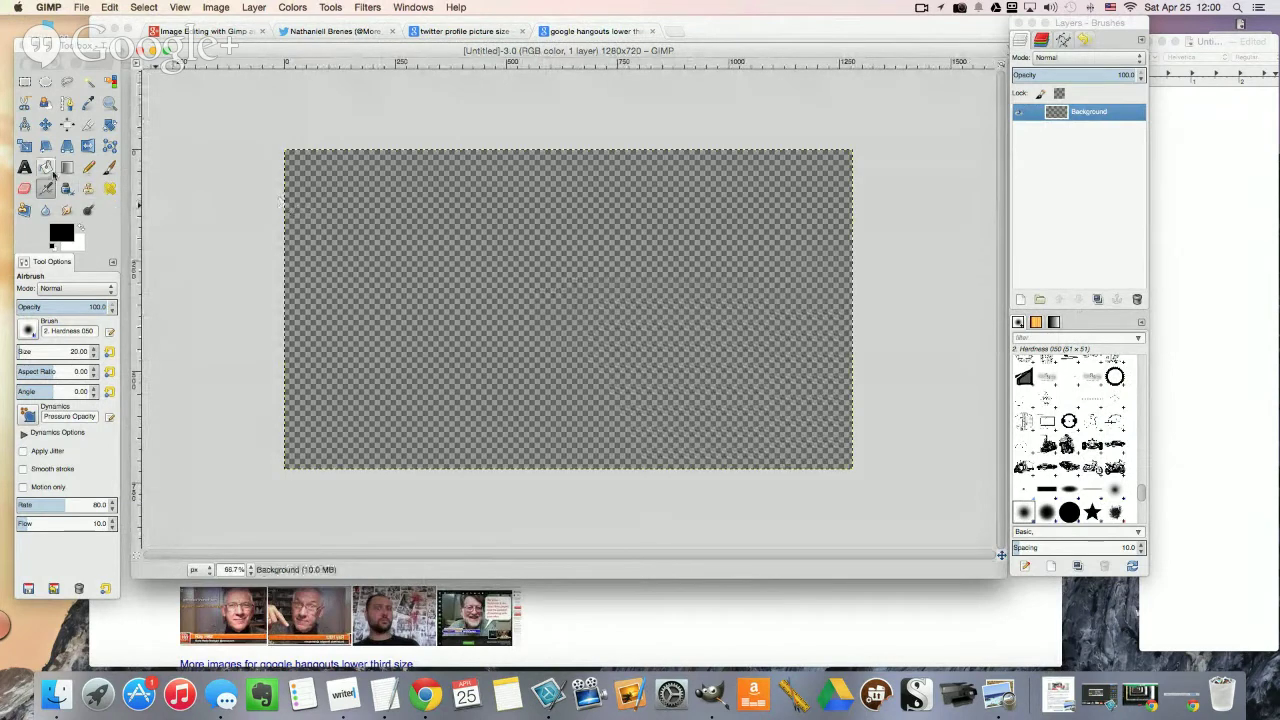
Step: Make a rectangle selection along the bottom strip of the canvas
{"action": "left_click", "coordinate": [24, 81]}
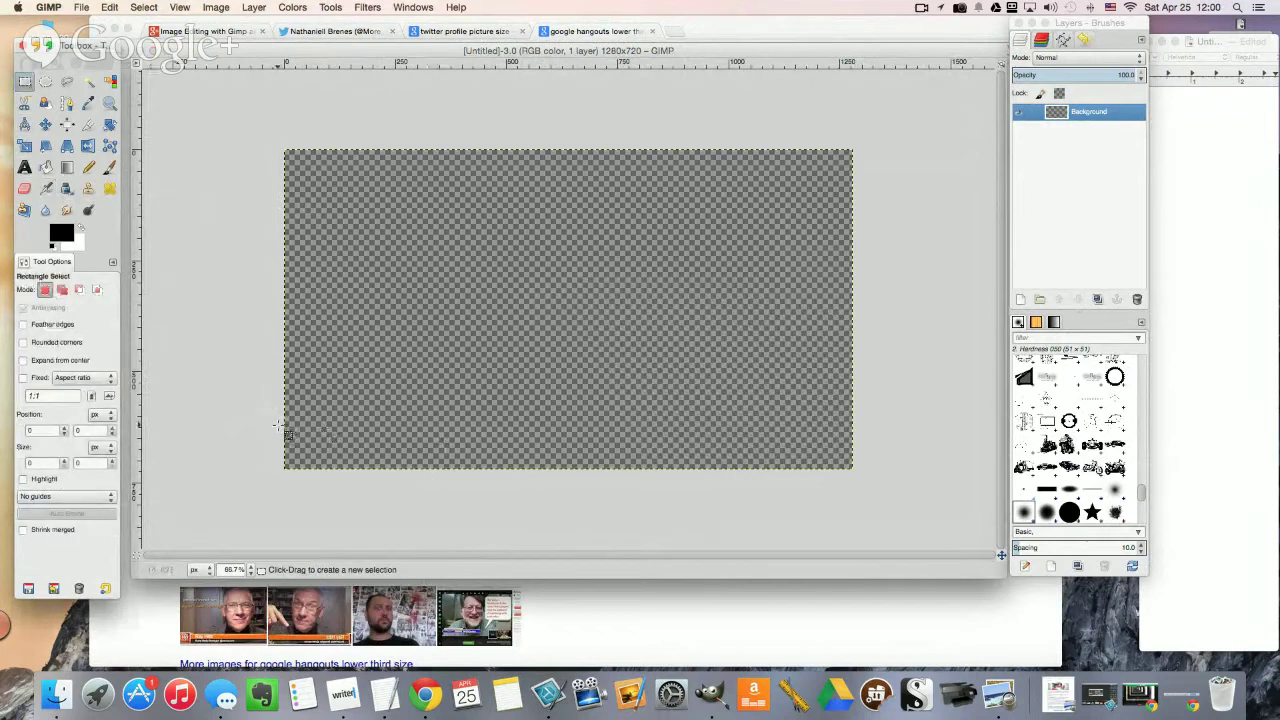
{"action": "left_click_drag", "start_coordinate": [280, 428], "coordinate": [530, 440]}
{"action": "left_click_drag", "start_coordinate": [638, 455], "coordinate": [755, 466]}
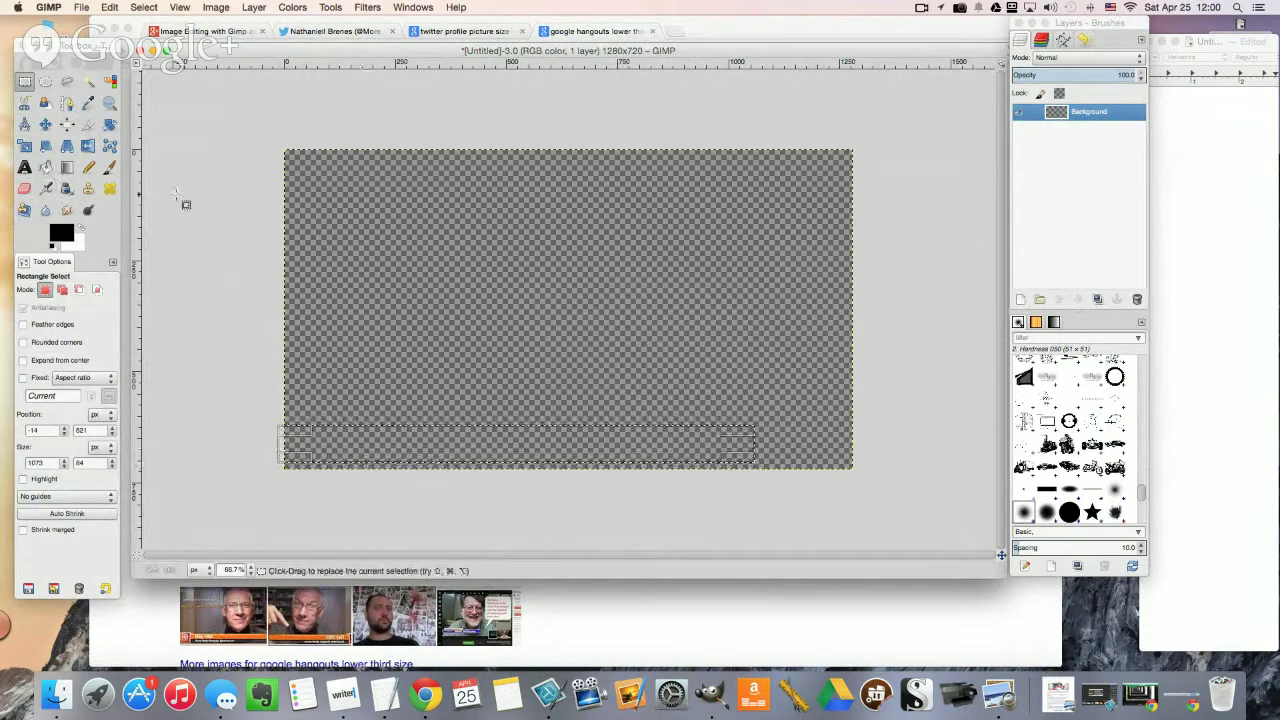
Step: Bucket-fill the bottom selection with light green 97ff97
{"action": "left_click", "coordinate": [50, 169]}
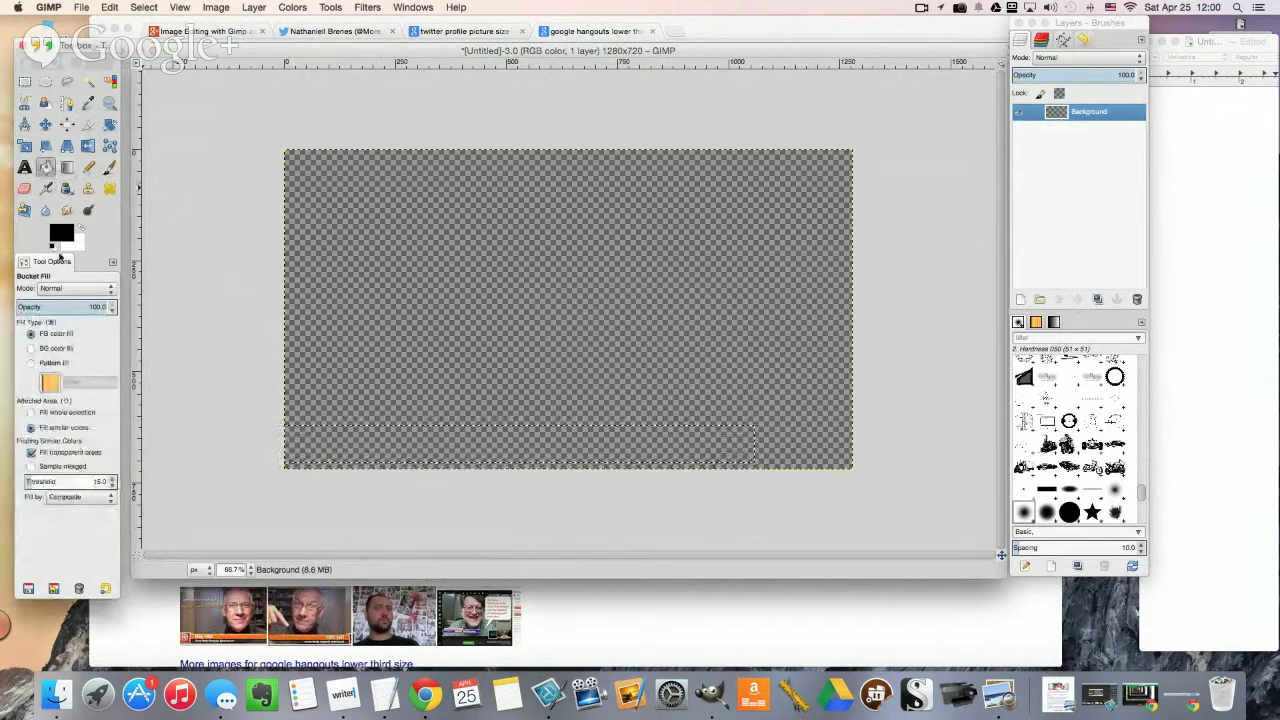
{"action": "left_click", "coordinate": [62, 233]}
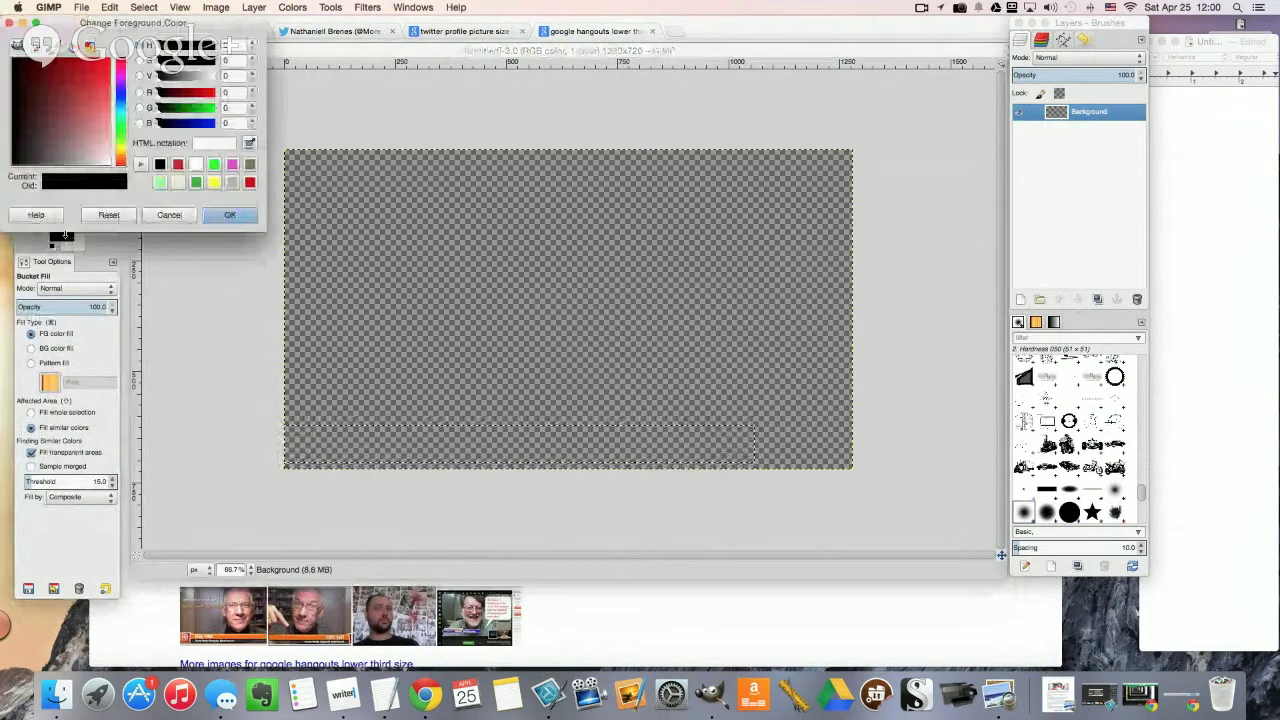
{"action": "left_click", "coordinate": [160, 183]}
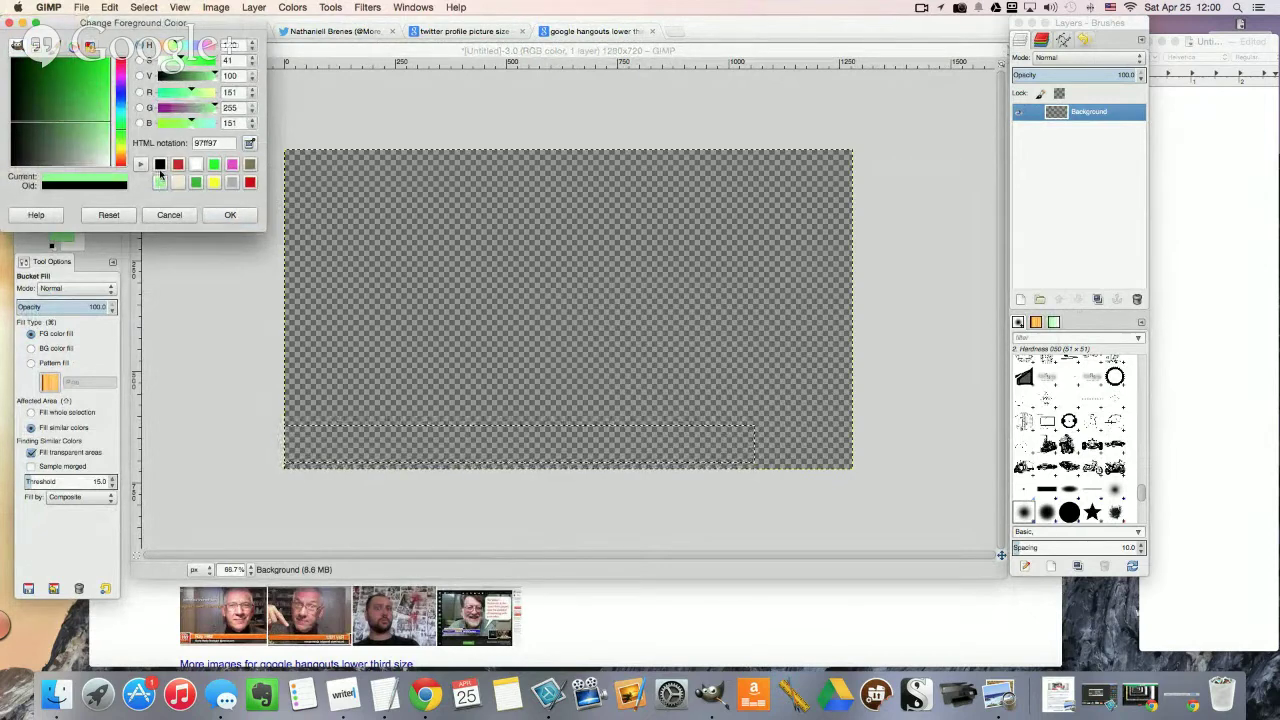
{"action": "left_click", "coordinate": [322, 444]}
{"action": "left_click", "coordinate": [322, 444]}
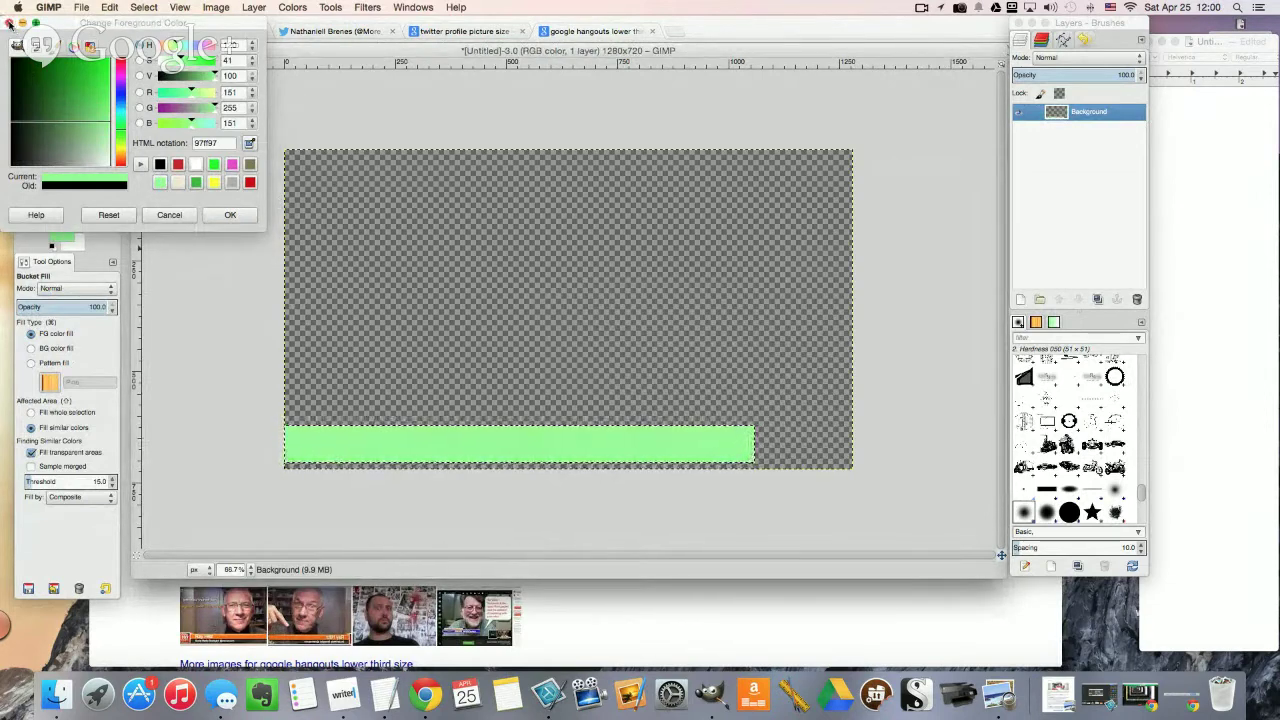
{"action": "left_click", "coordinate": [10, 22]}
Step: Search Google for 'color picker', glance at ColorPicker.com, and return to the results
{"action": "left_click", "coordinate": [557, 32]}
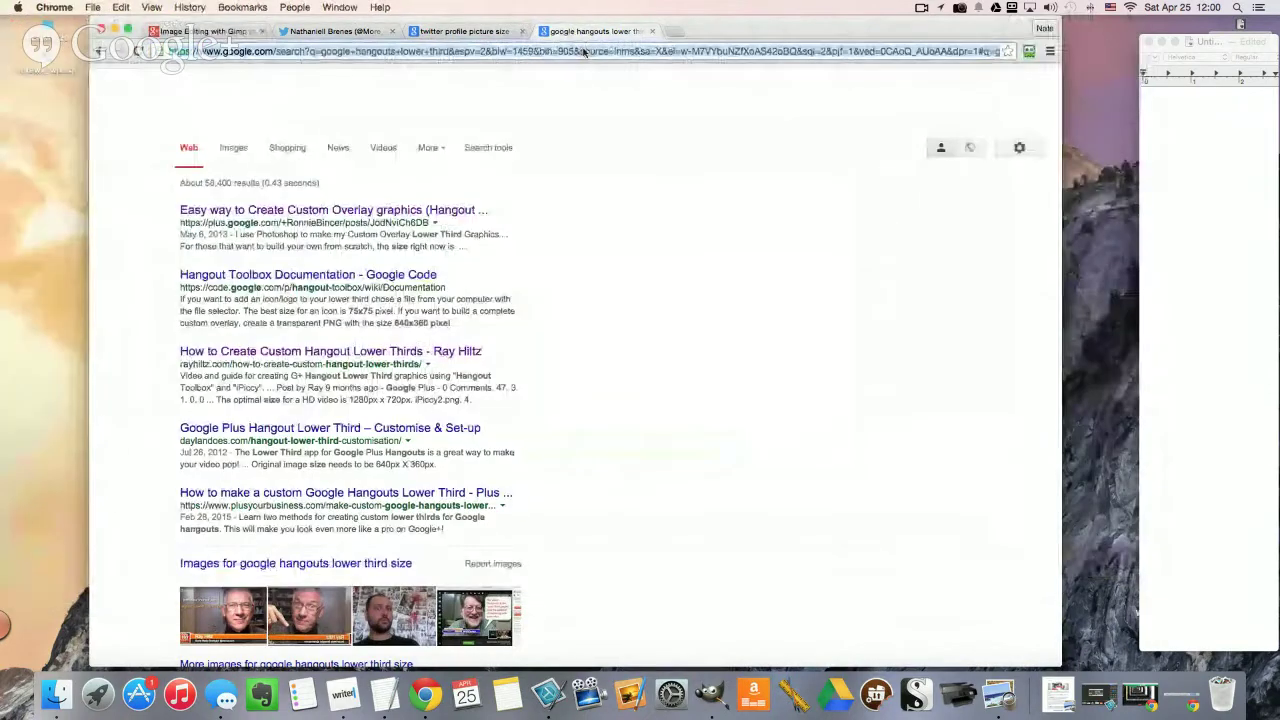
{"action": "left_click", "coordinate": [583, 48]}
{"action": "type", "text": "color picker"}
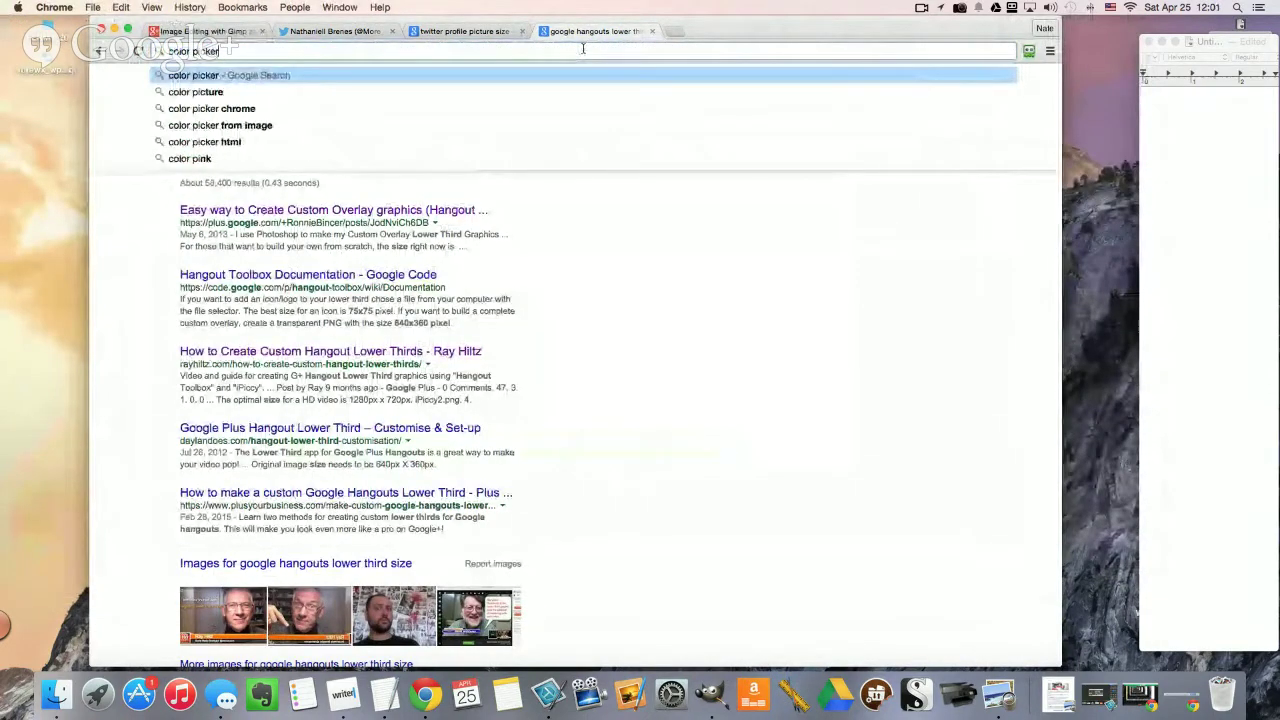
{"action": "key", "text": "Return"}
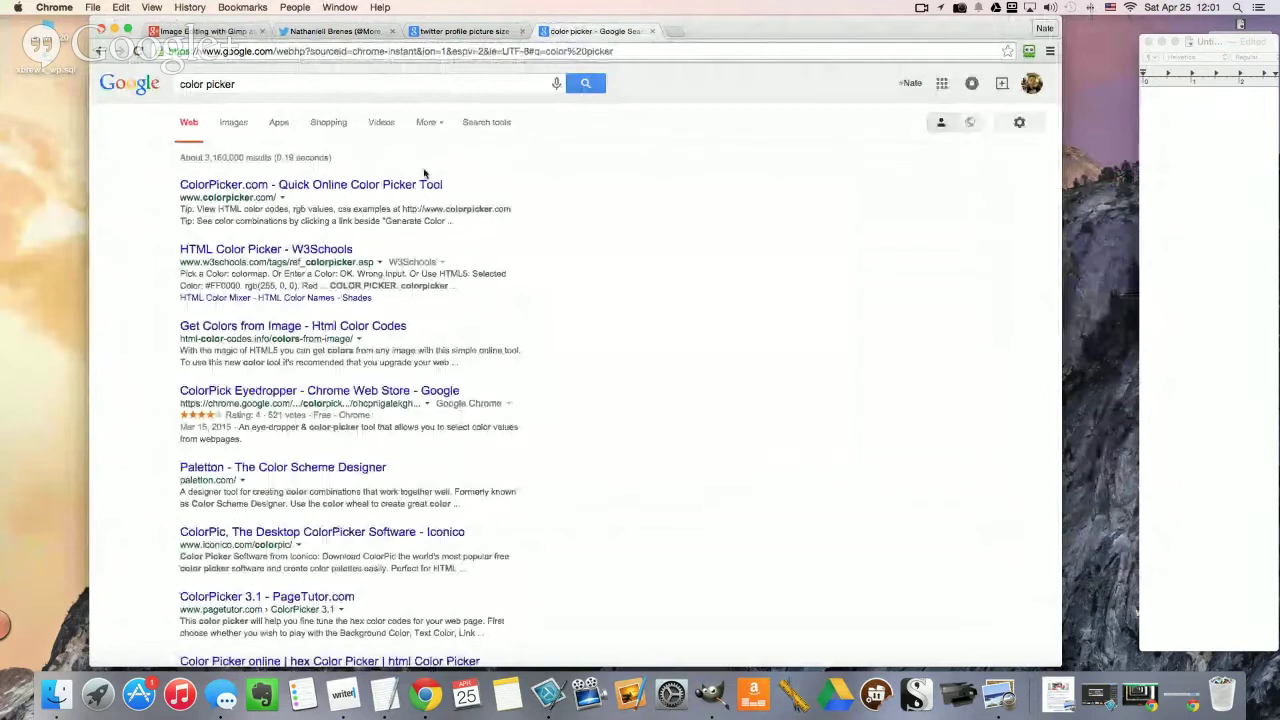
{"action": "left_click", "coordinate": [410, 185]}
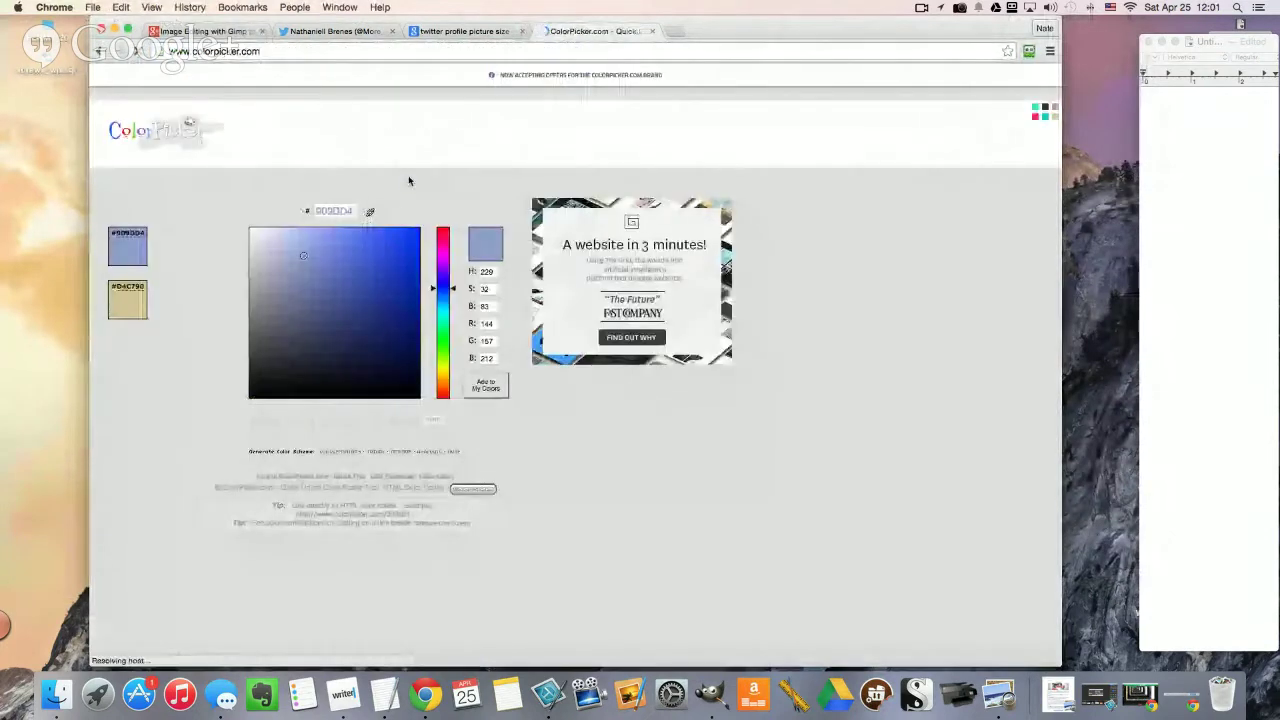
{"action": "left_click", "coordinate": [99, 51]}
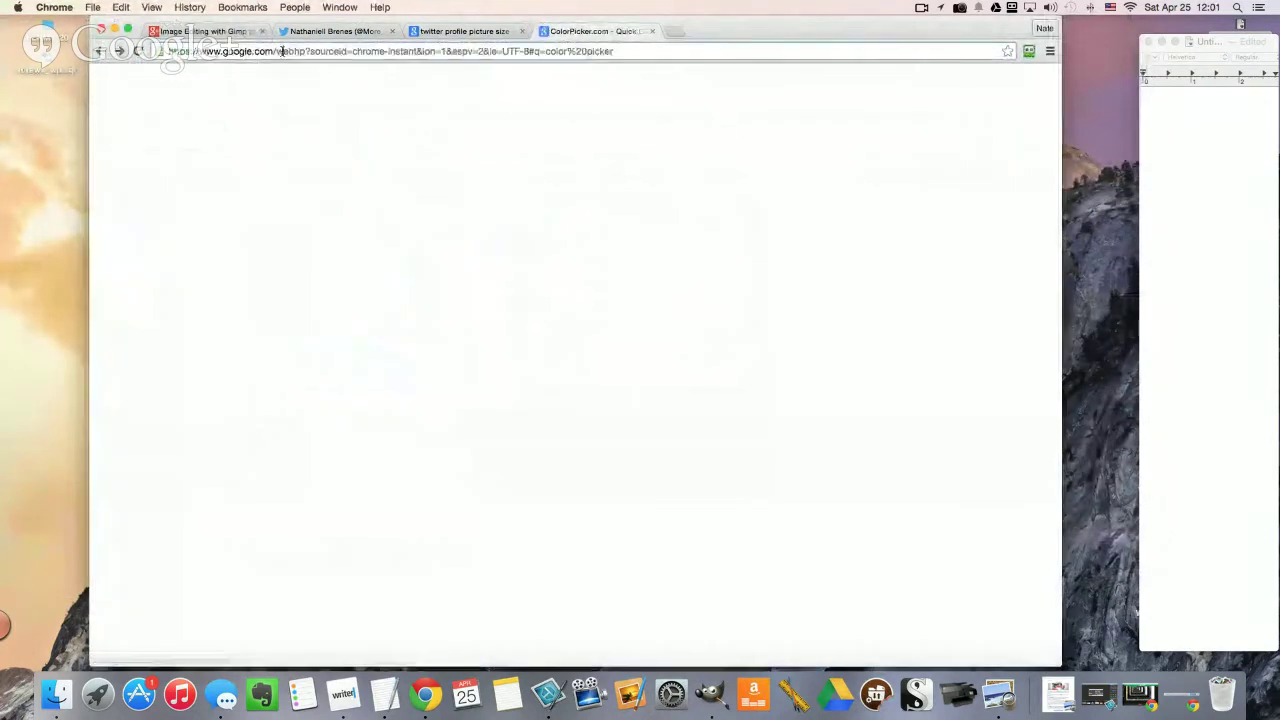
Step: Search Google for 'website color analyzer'
{"action": "left_click", "coordinate": [282, 51]}
{"action": "type", "text": "website color s"}
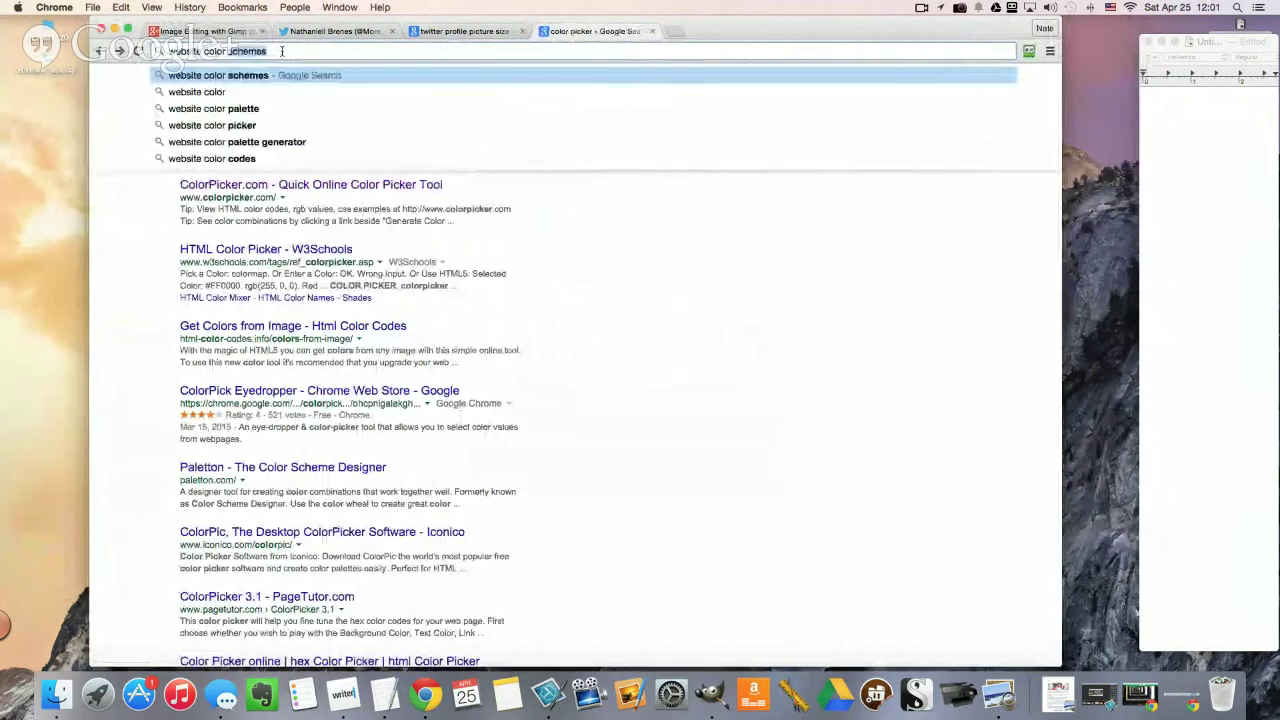
{"action": "key", "text": "BackSpace"}
{"action": "type", "text": "analyzer"}
{"action": "key", "text": "Return"}
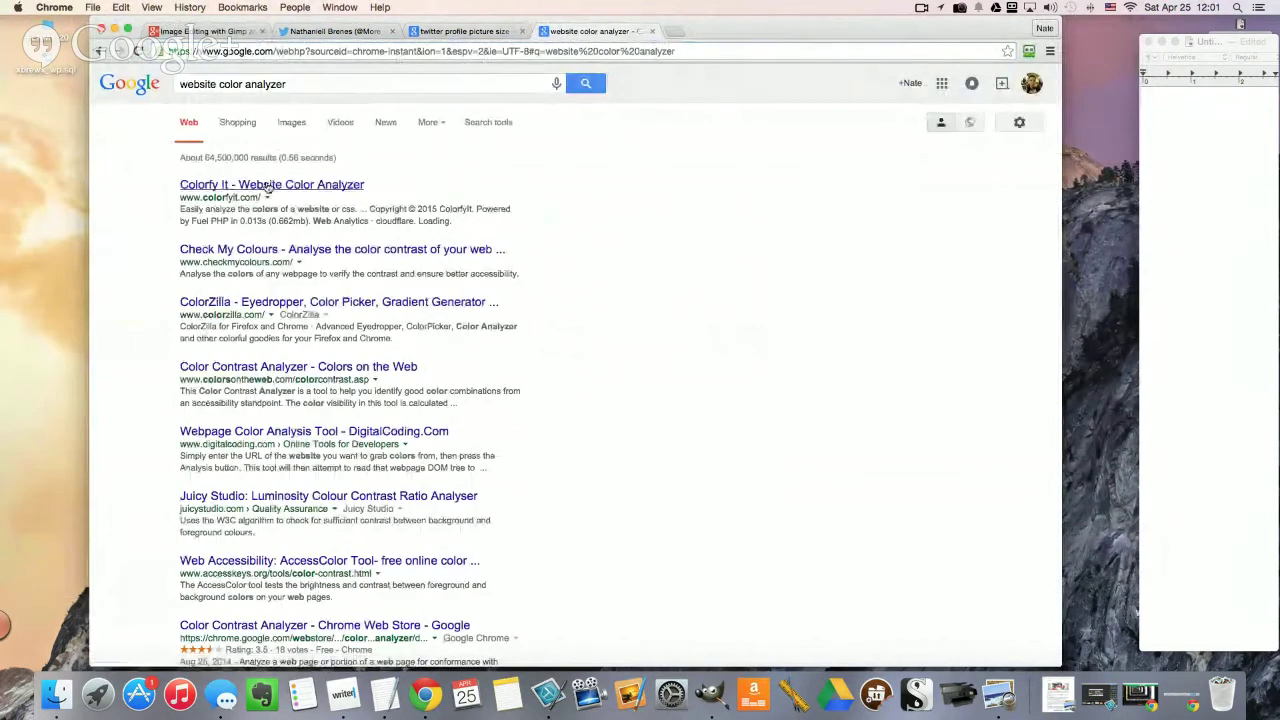
Step: Analyse onemorecupof-coffee.com's colours in Colorfy It
{"action": "left_click", "coordinate": [267, 184]}
{"action": "left_click", "coordinate": [222, 158]}
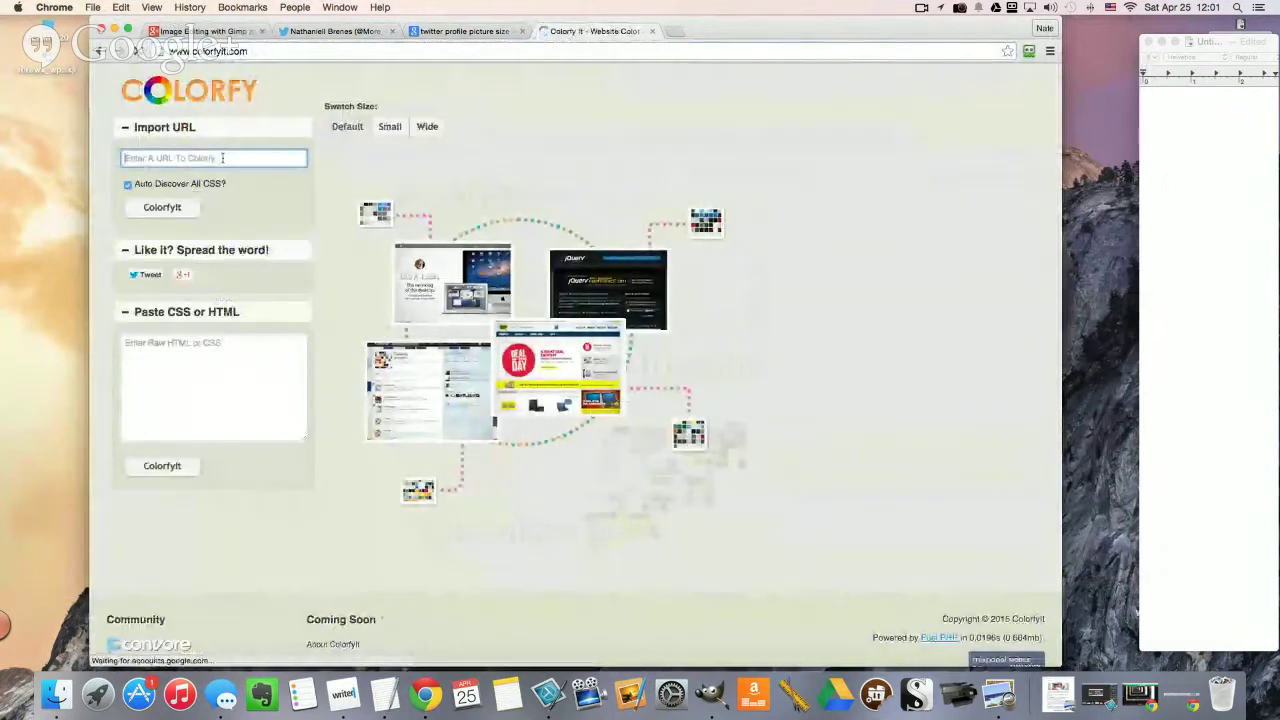
{"action": "type", "text": "onemored"}
{"action": "type", "text": "upof-coff"}
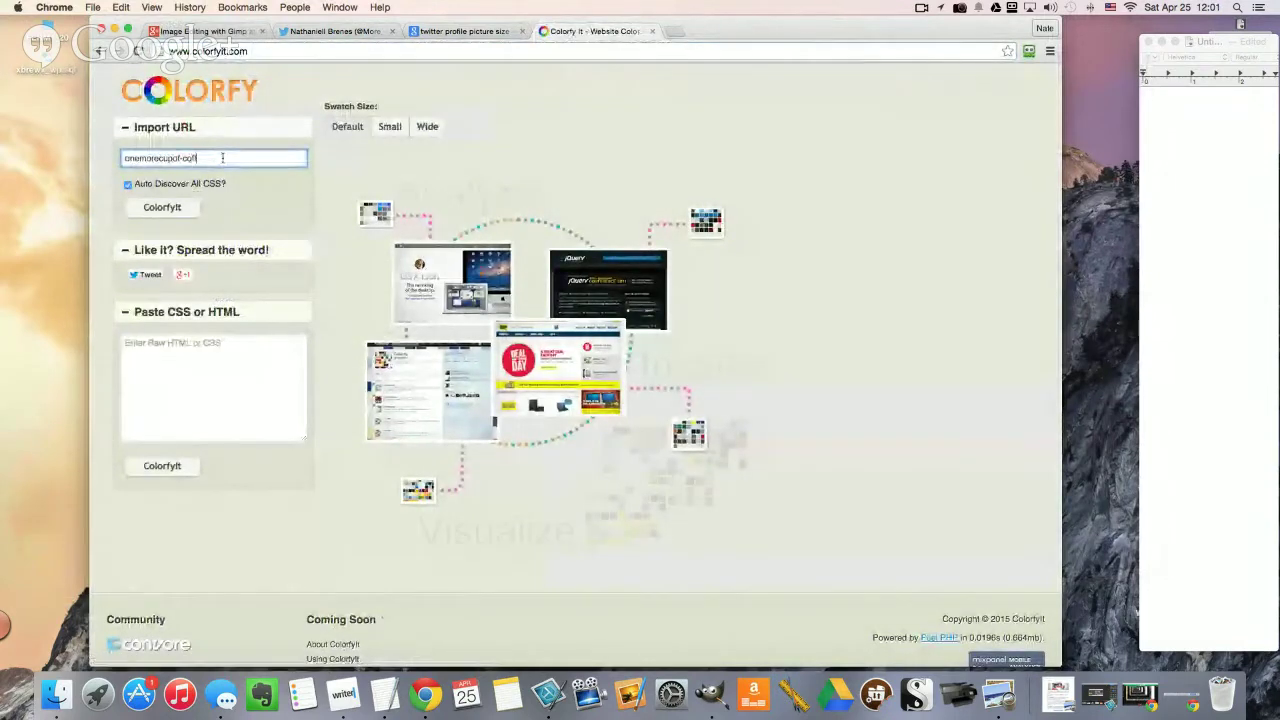
{"action": "type", "text": "ee.com"}
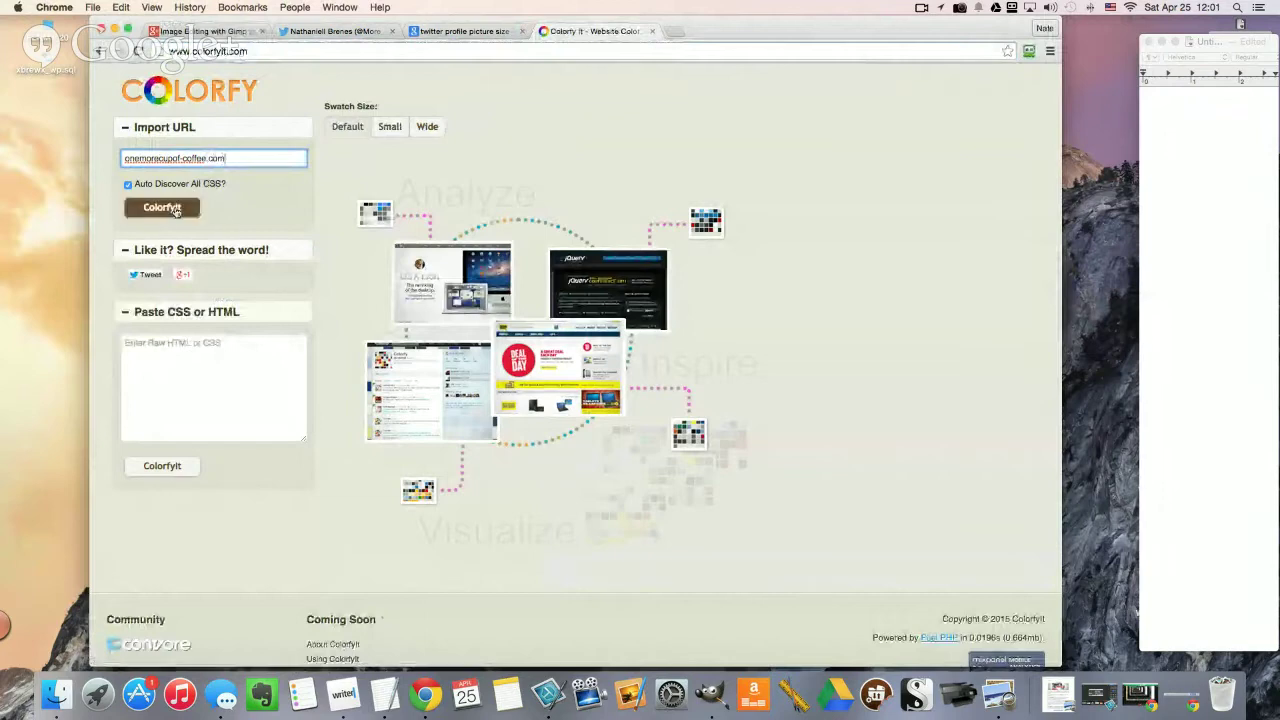
{"action": "left_click", "coordinate": [162, 208]}
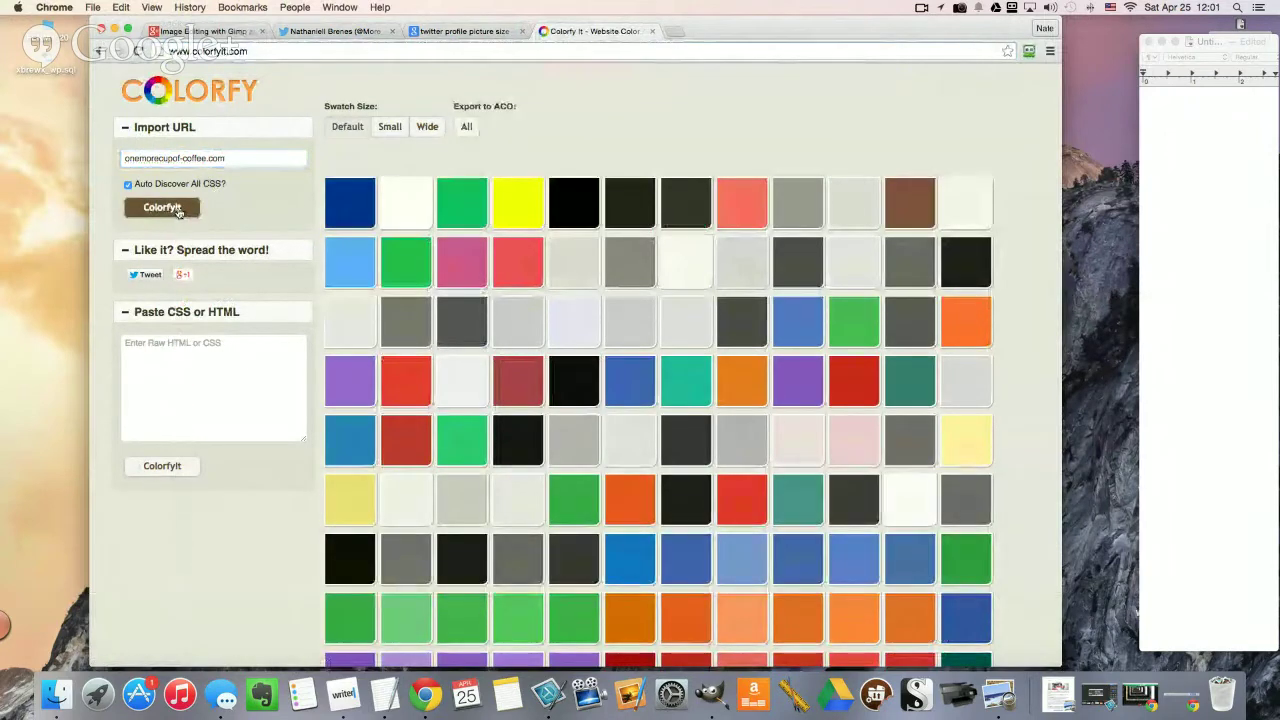
{"action": "scroll", "coordinate": [700, 335], "scroll_direction": "down", "scroll_amount": 1}
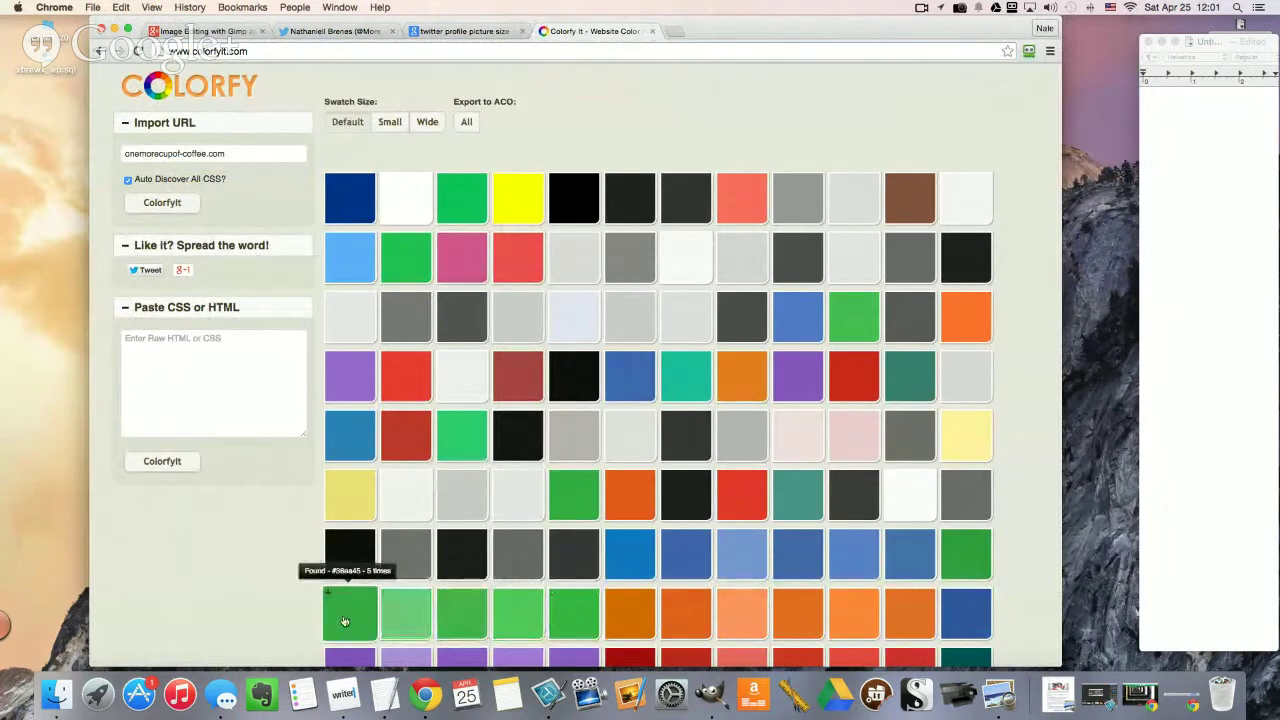
Step: Mark the bright green swatch as the only one selected for export
{"action": "left_click", "coordinate": [464, 193]}
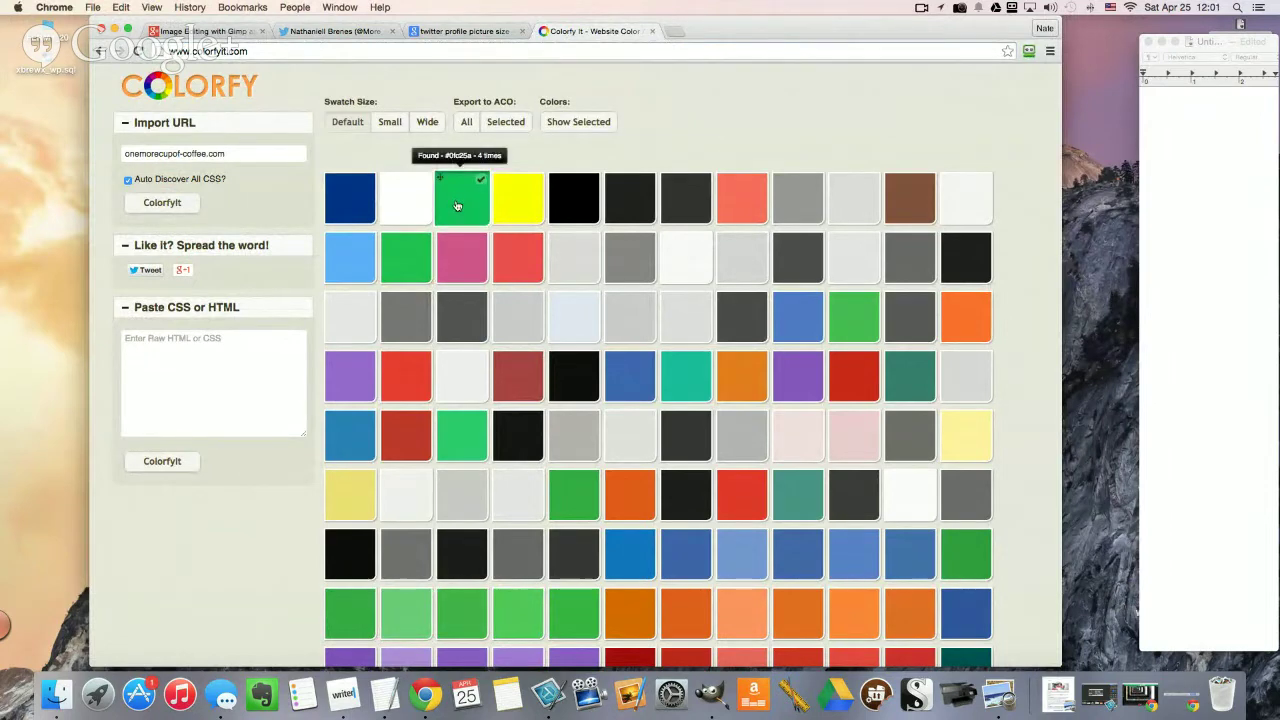
{"action": "left_click", "coordinate": [457, 206]}
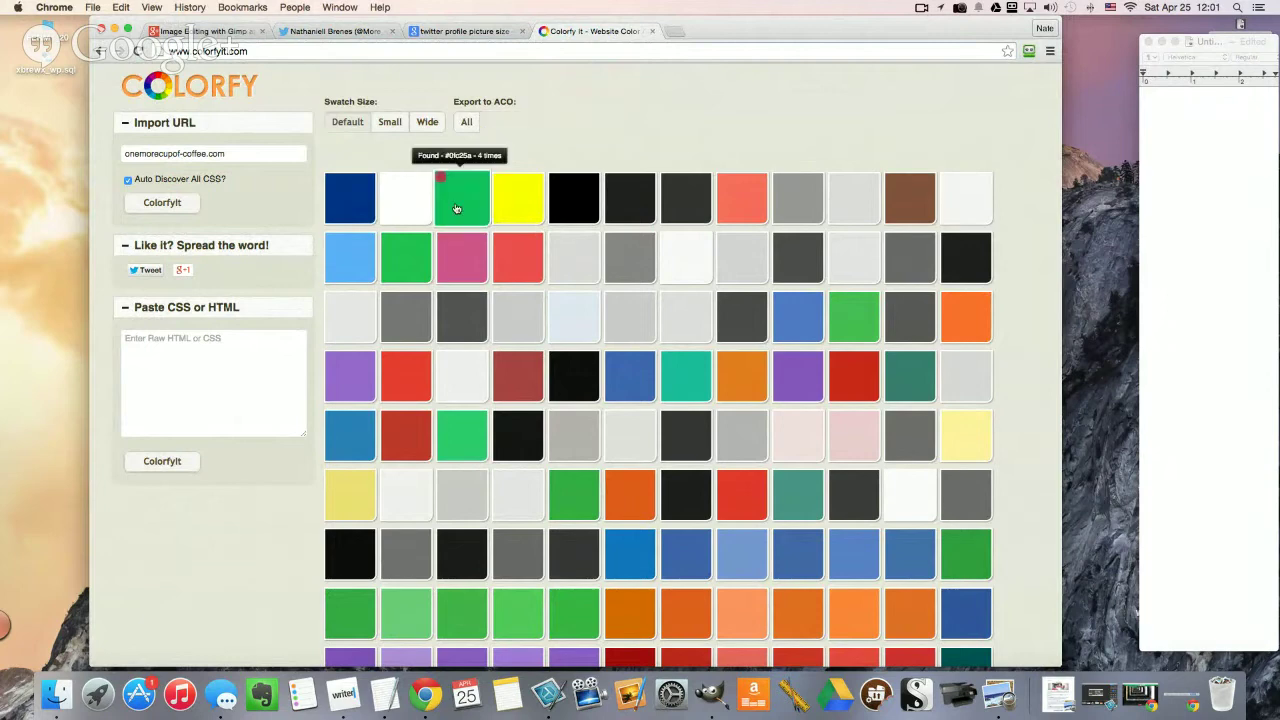
{"action": "right_click", "coordinate": [456, 205]}
{"action": "left_click", "coordinate": [448, 207]}
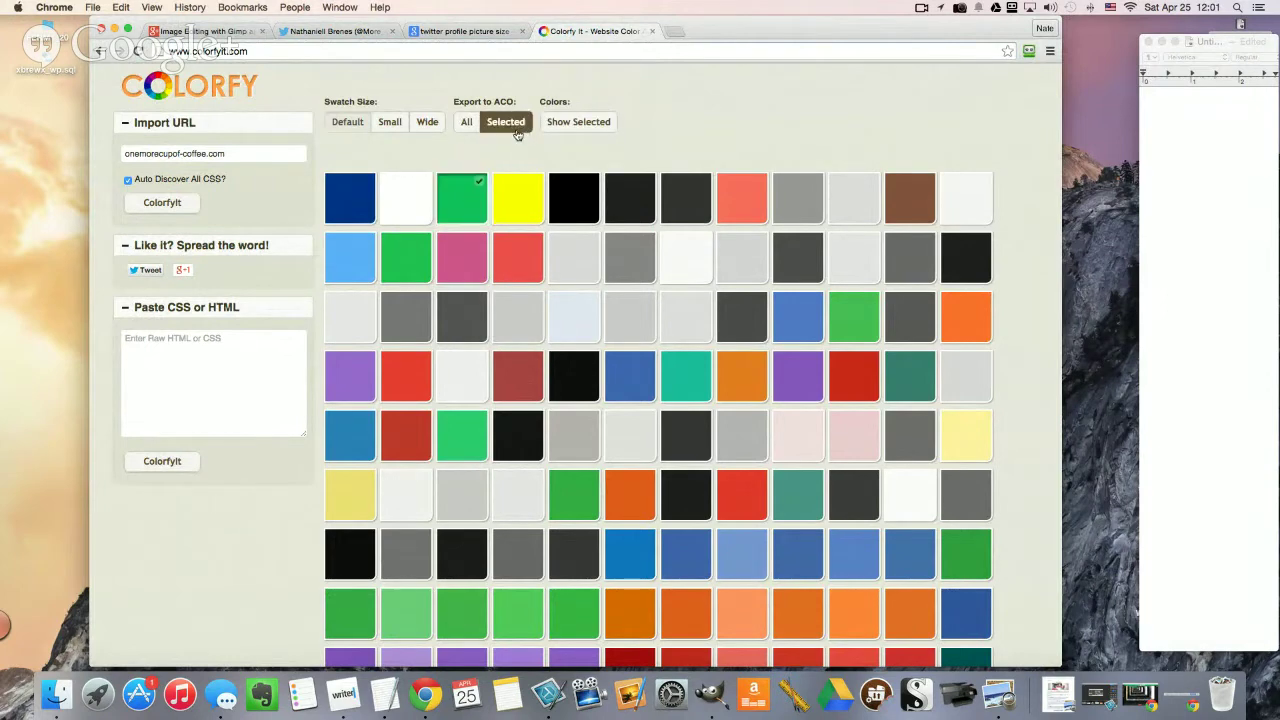
{"action": "left_click", "coordinate": [578, 122]}
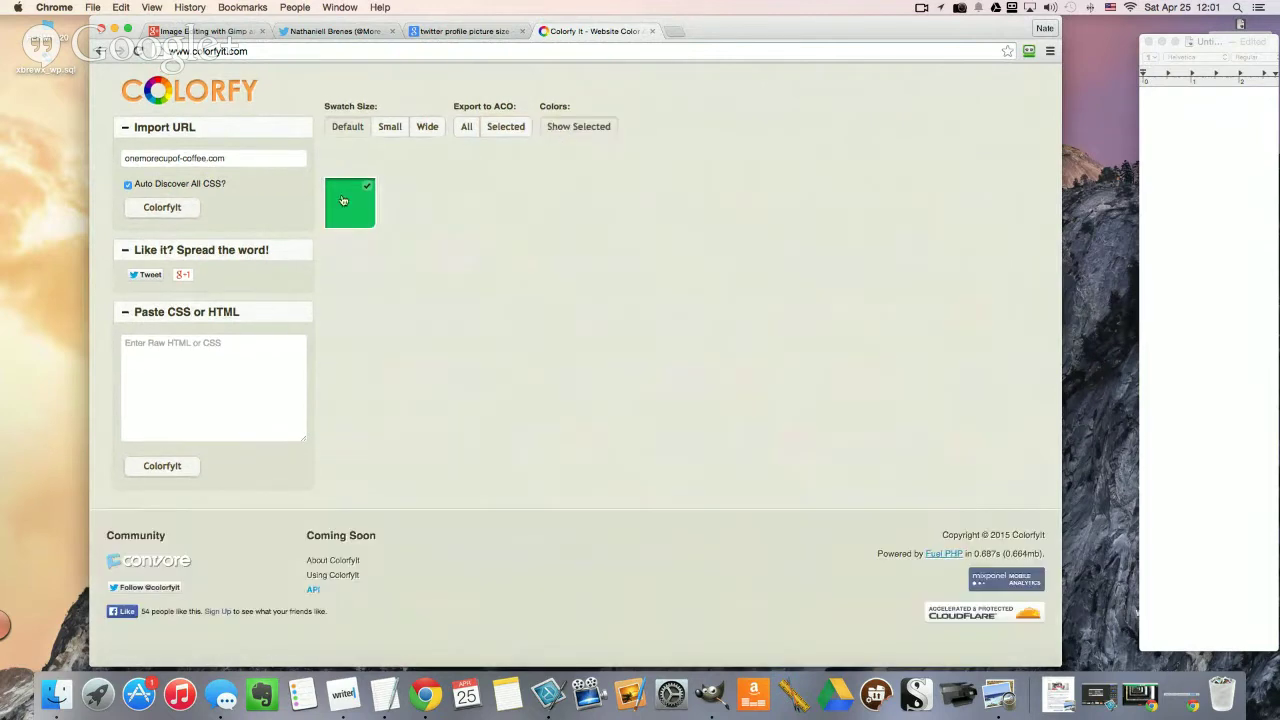
{"action": "left_click", "coordinate": [342, 201]}
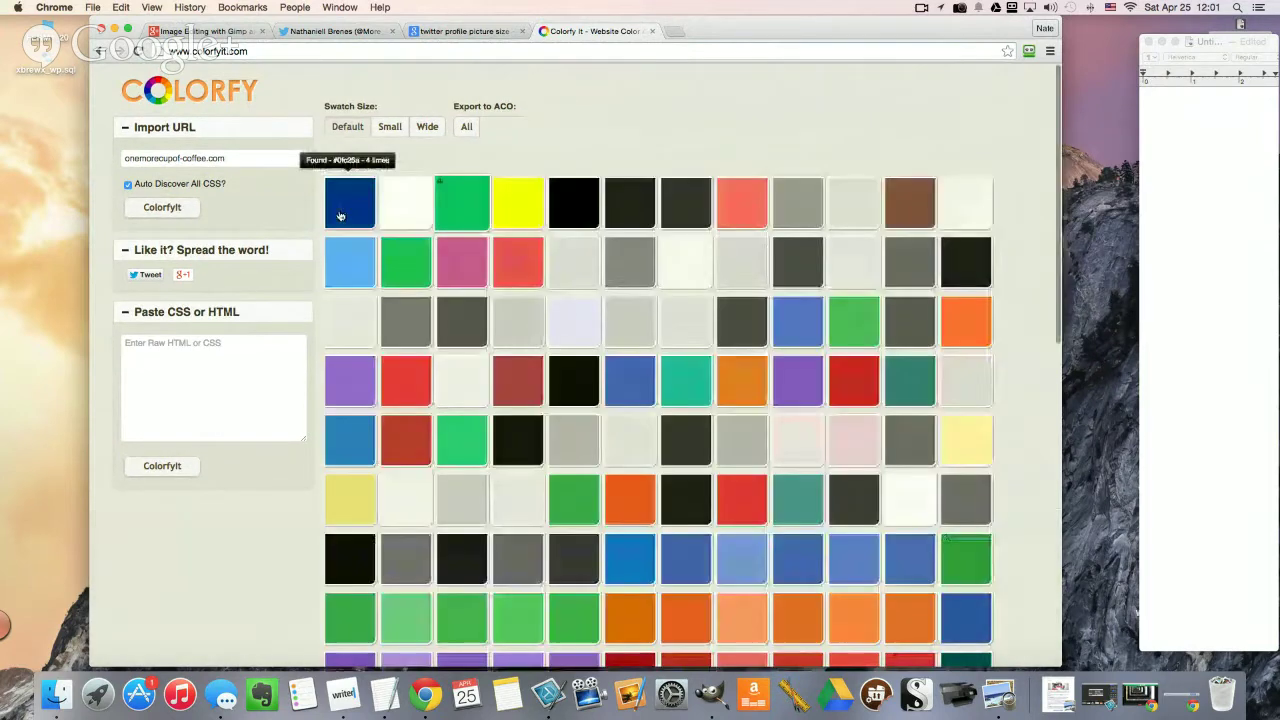
{"action": "left_click", "coordinate": [445, 217]}
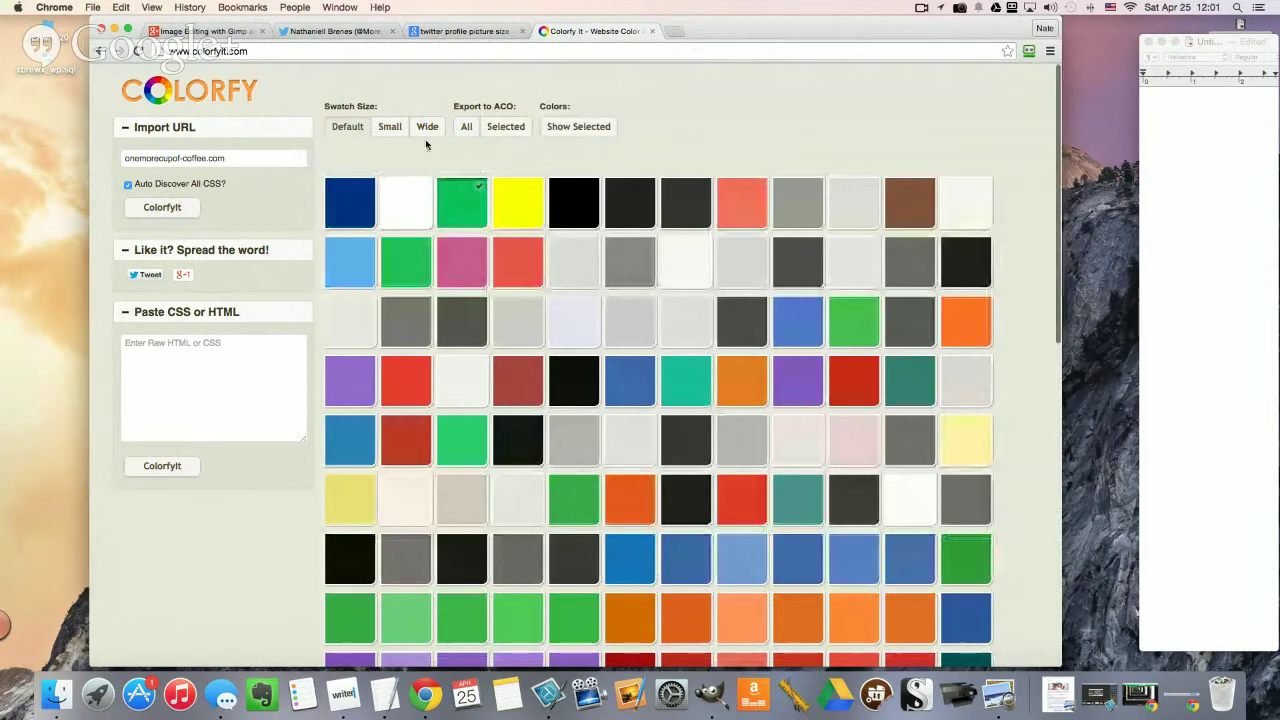
Step: Export the selected swatch as colorfyit-swatches.aco and return to GIMP
{"action": "left_click", "coordinate": [500, 130]}
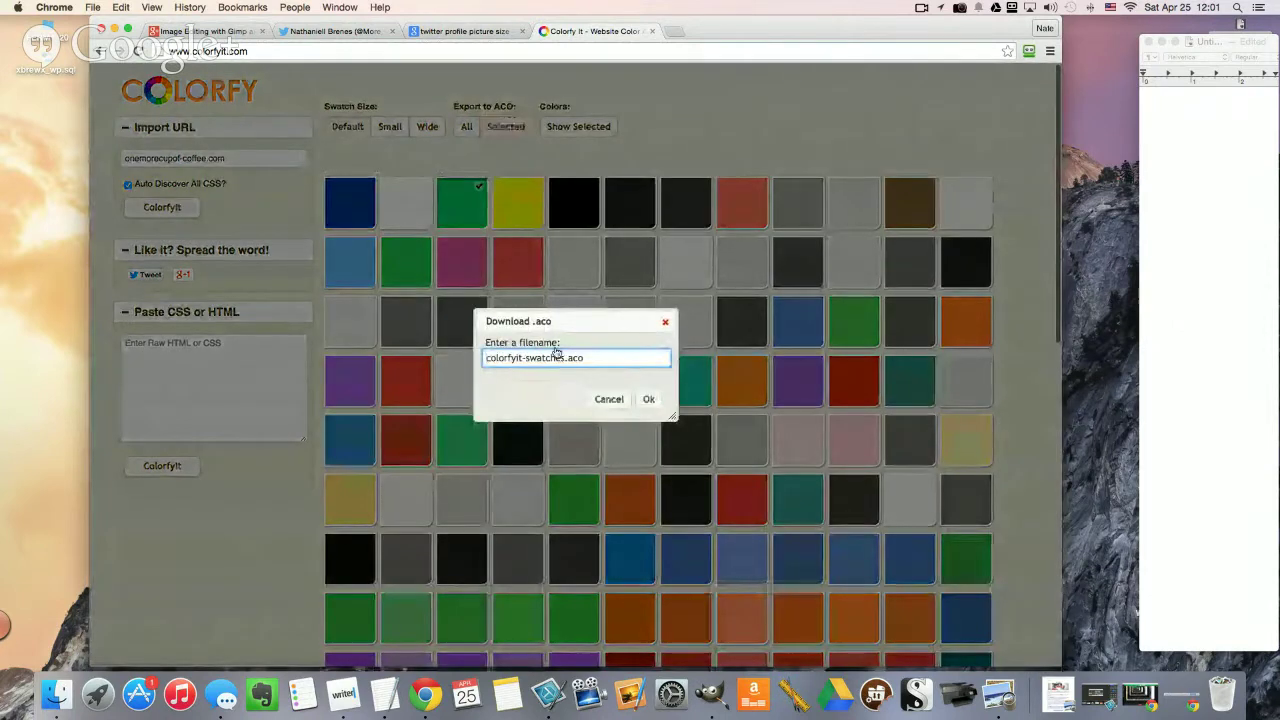
{"action": "left_click", "coordinate": [648, 399]}
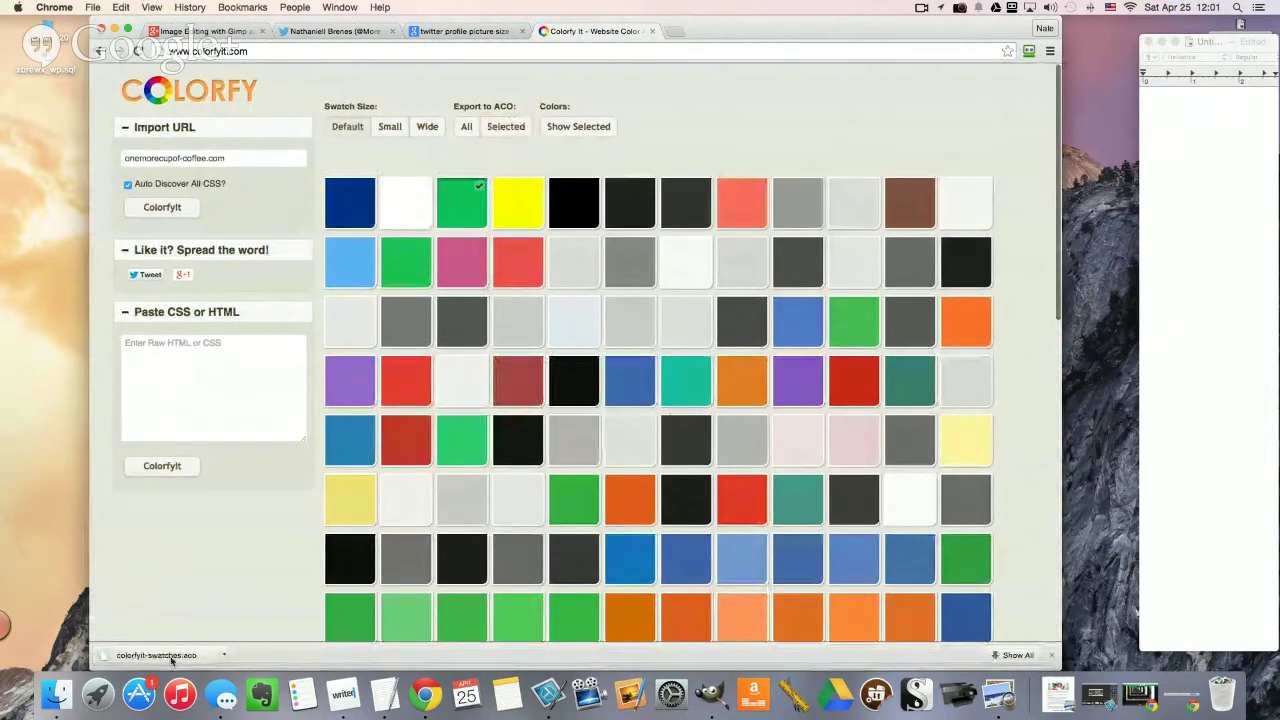
{"action": "left_click", "coordinate": [171, 658]}
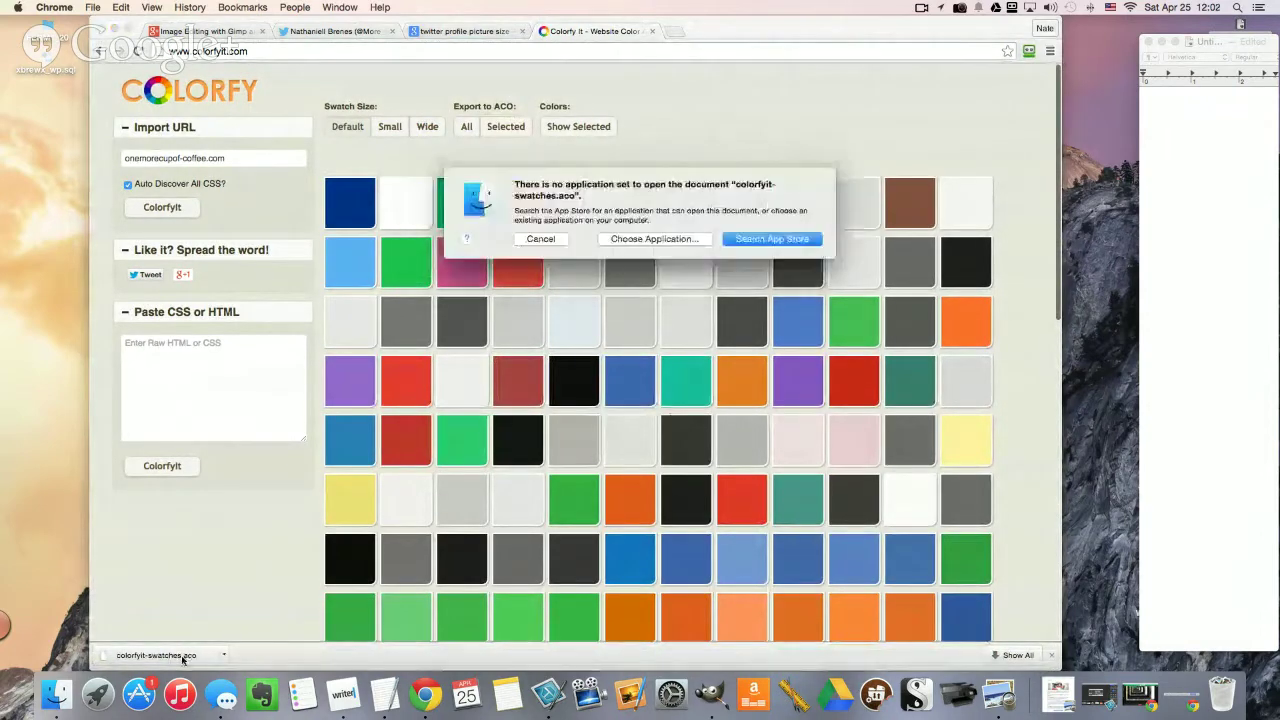
{"action": "left_click", "coordinate": [541, 239]}
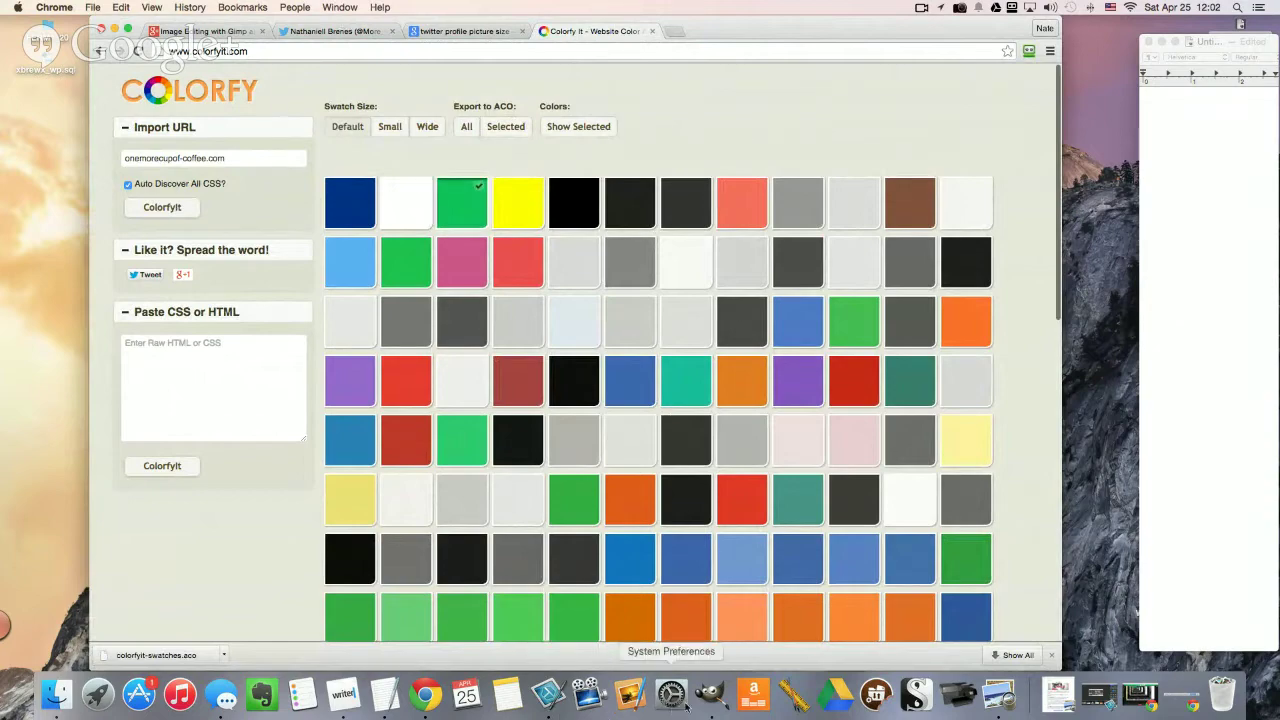
{"action": "left_click", "coordinate": [712, 697]}
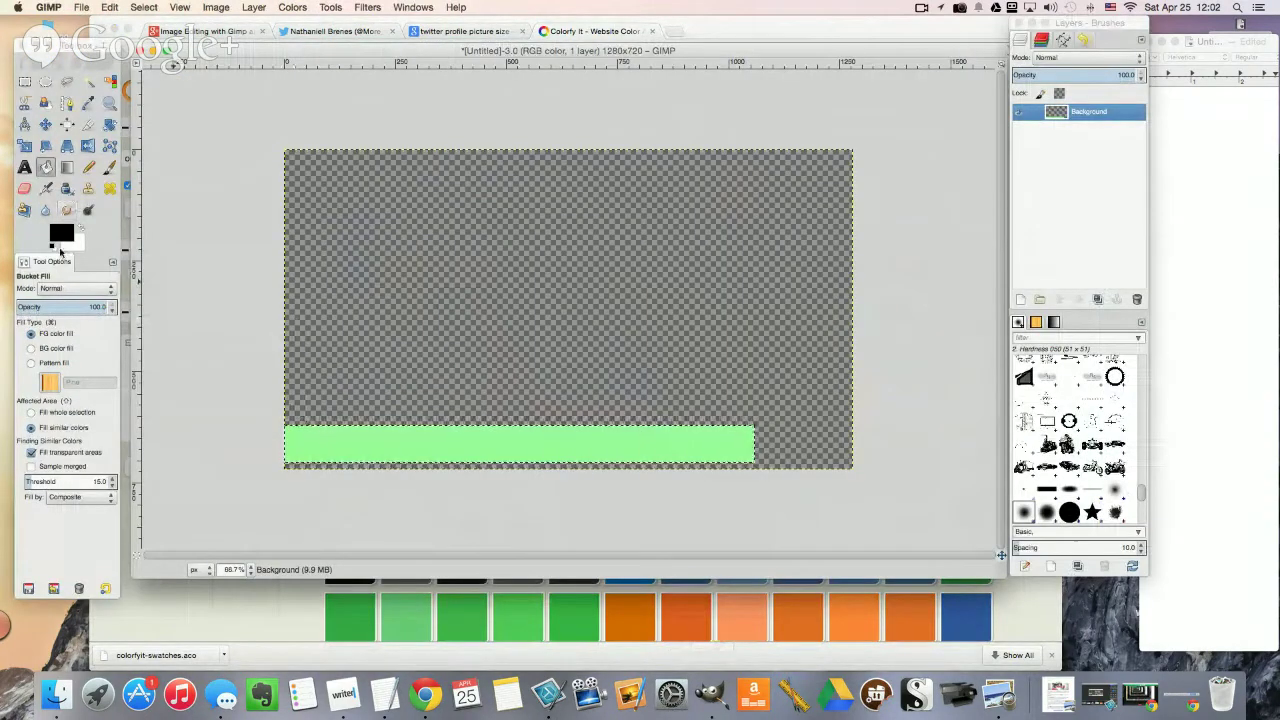
Step: Enter hex 0fc25a as the foreground colour, which ends up light grey dadada, and close the dialog
{"action": "left_click", "coordinate": [62, 234]}
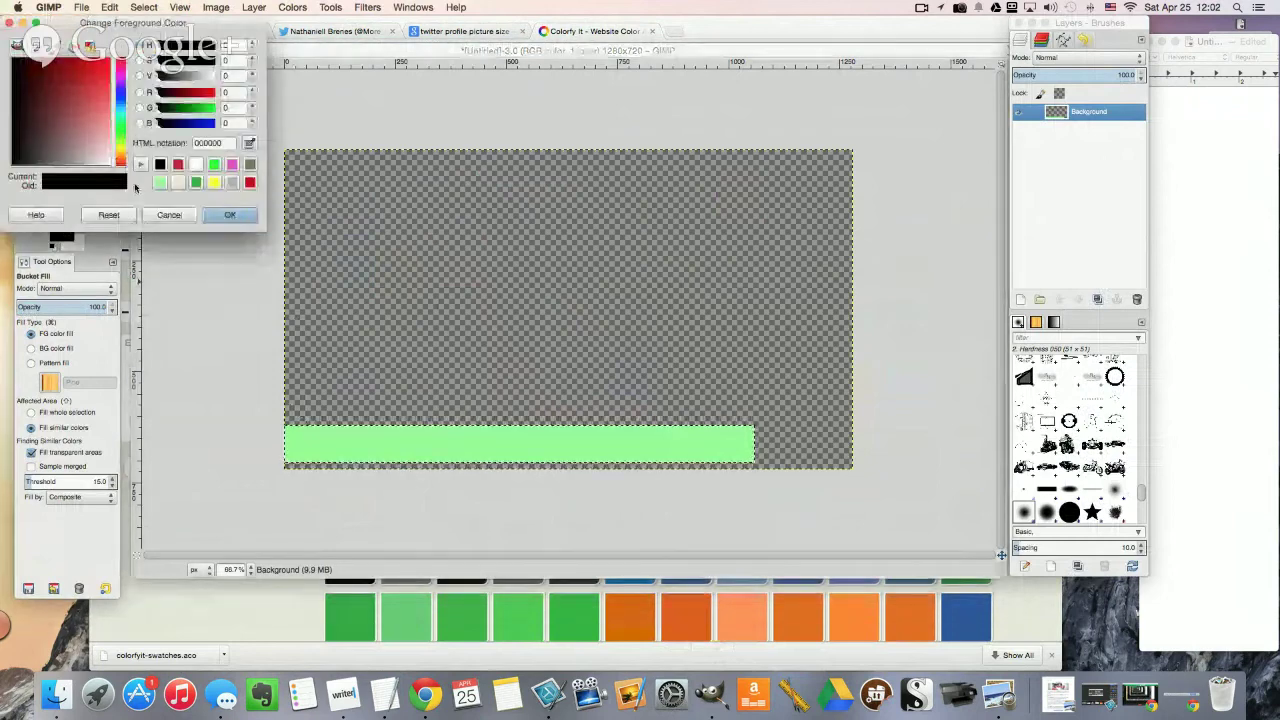
{"action": "triple_click", "coordinate": [200, 143]}
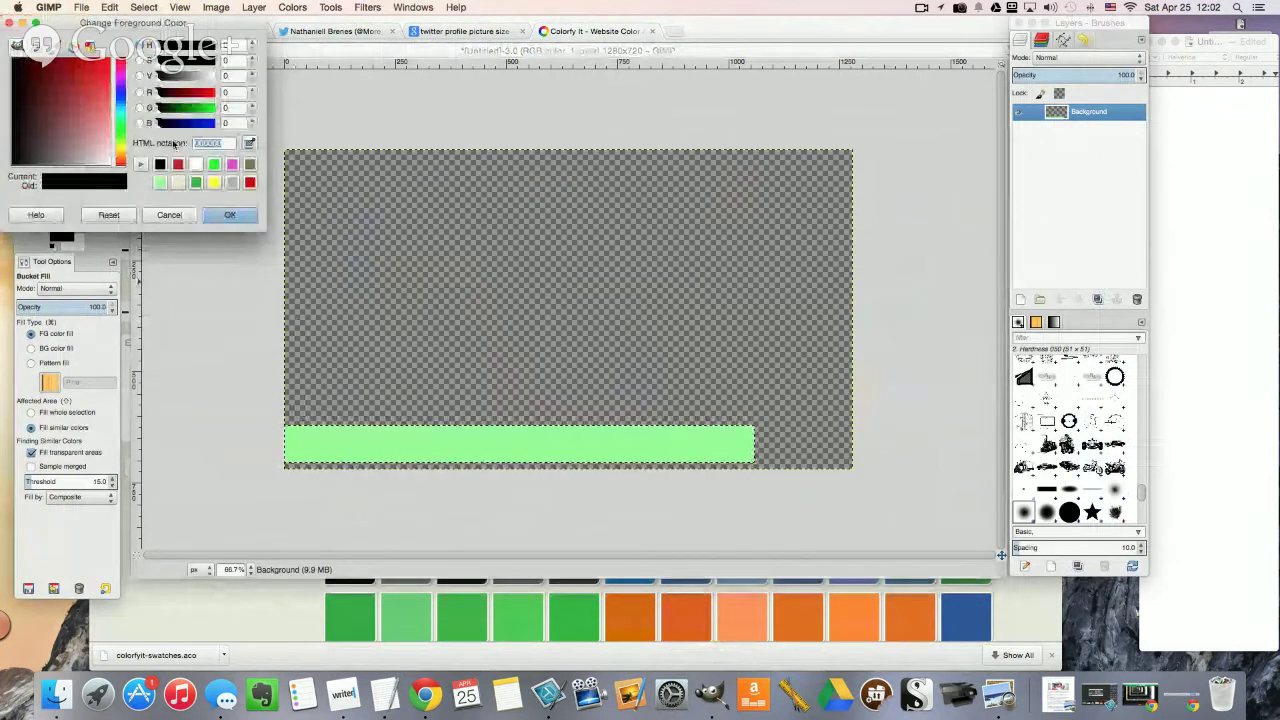
{"action": "type", "text": "0fc25"}
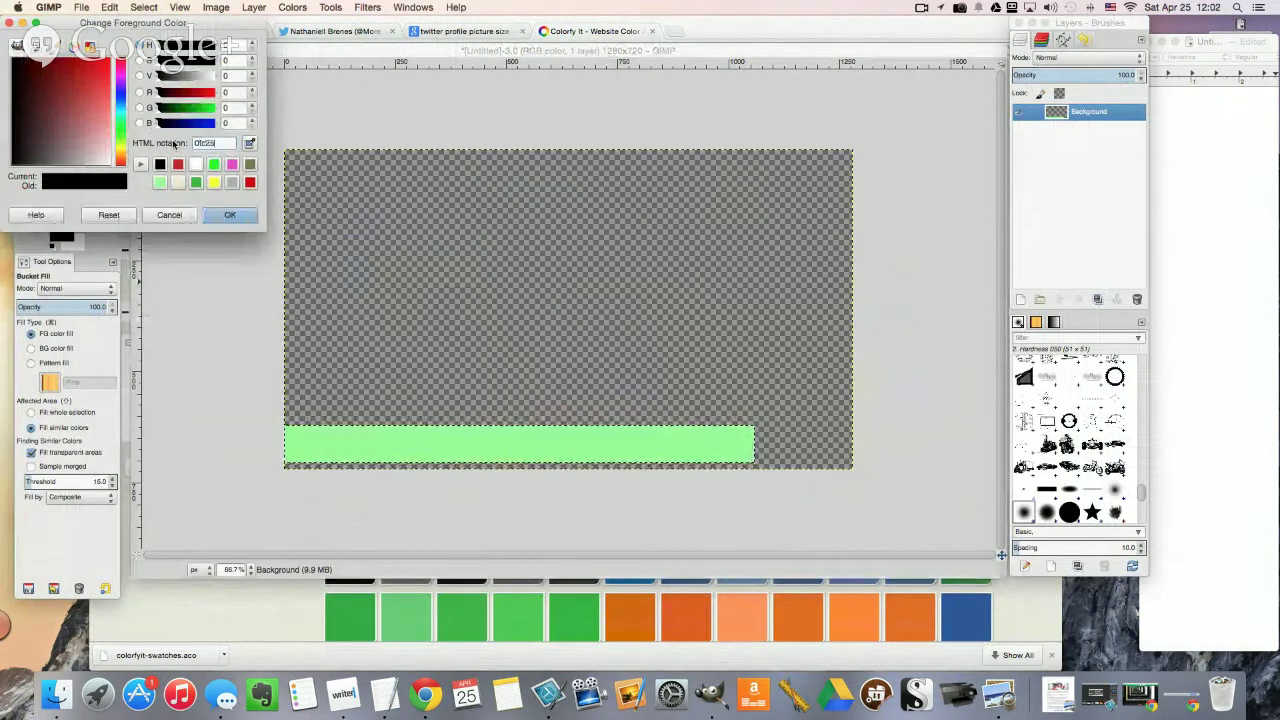
{"action": "type", "text": "a"}
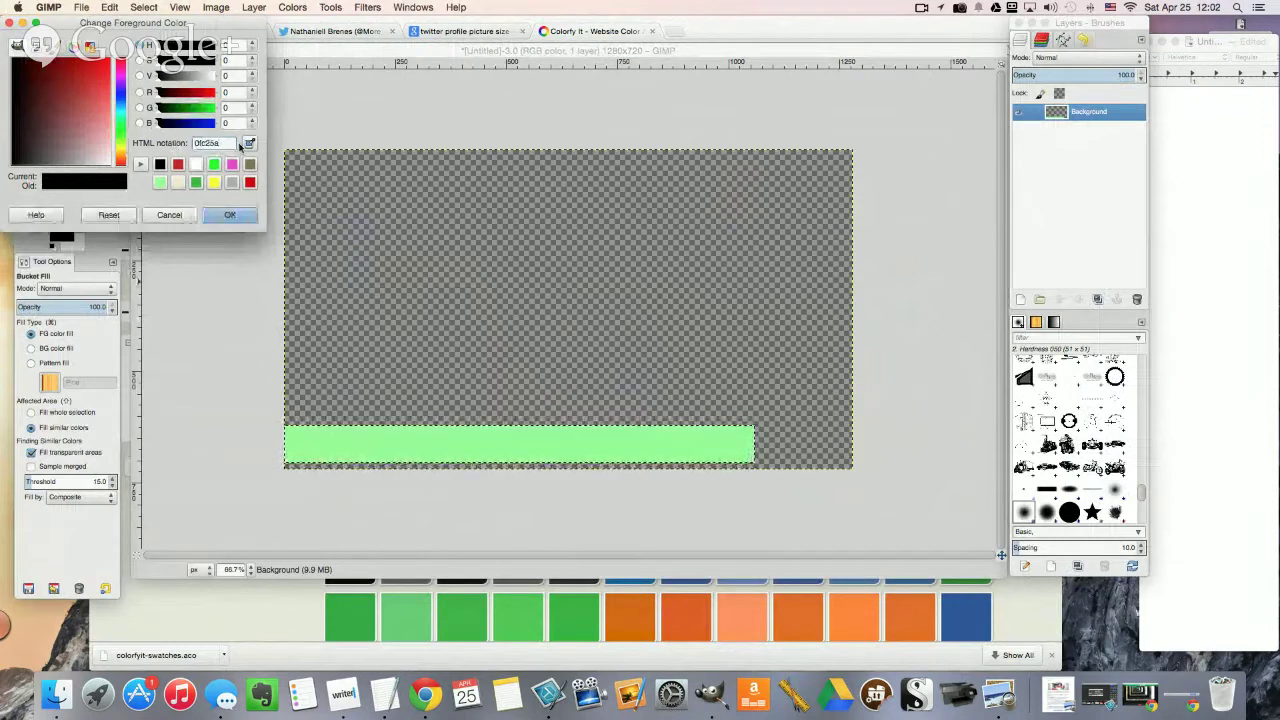
{"action": "key", "text": "Return"}
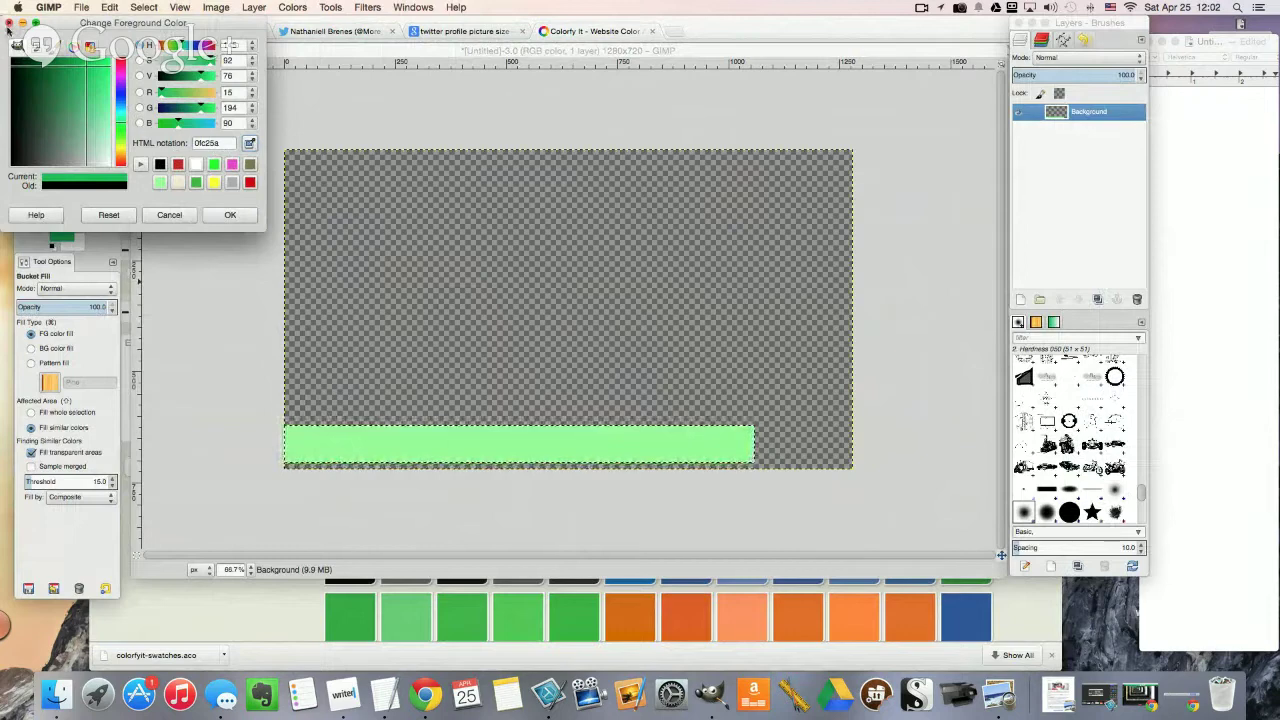
{"action": "left_click_drag", "start_coordinate": [180, 25], "coordinate": [220, 86]}
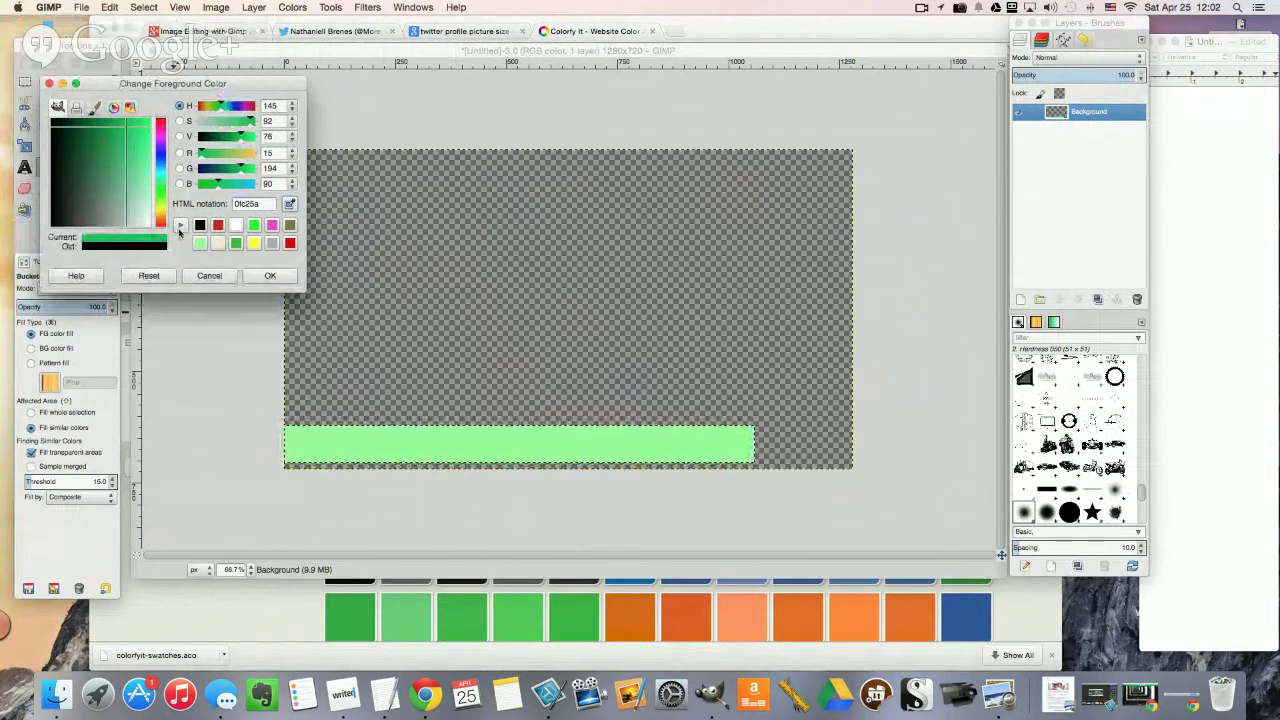
{"action": "left_click", "coordinate": [181, 233]}
{"action": "left_click", "coordinate": [257, 283]}
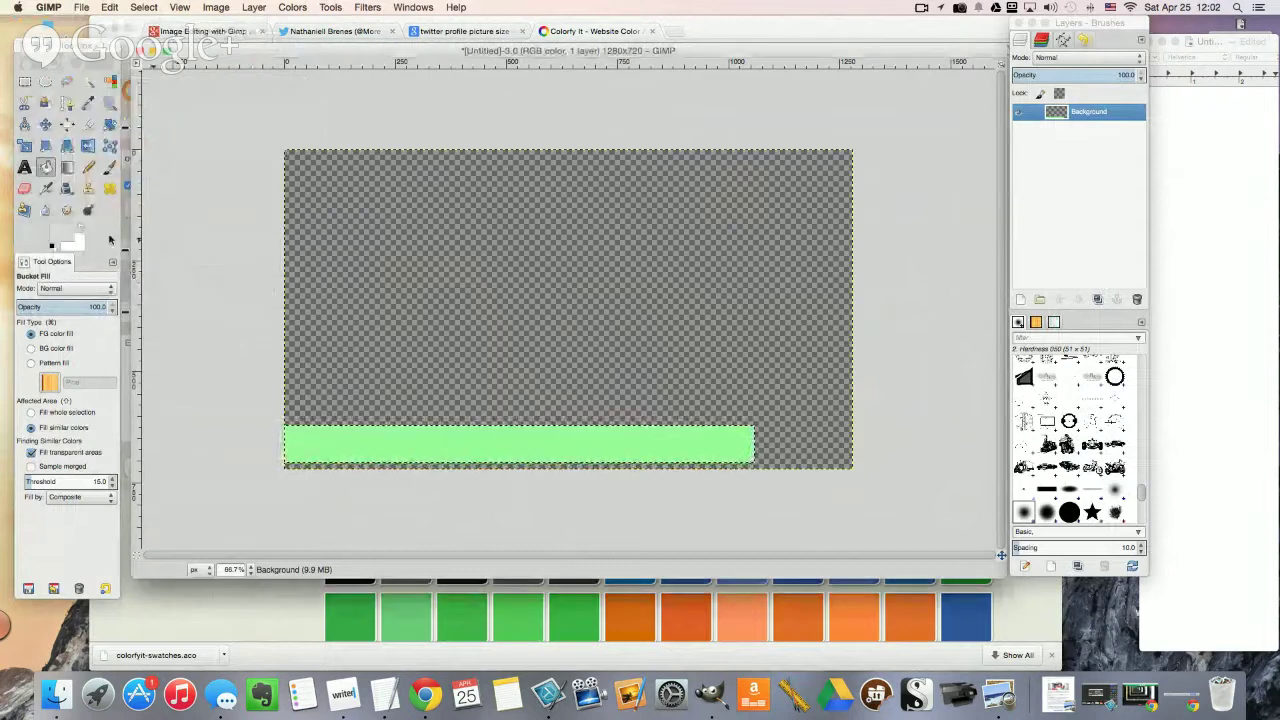
Step: Retry the hex foreground colour, which lands on grey dedede, and close the dialog
{"action": "left_click", "coordinate": [60, 232]}
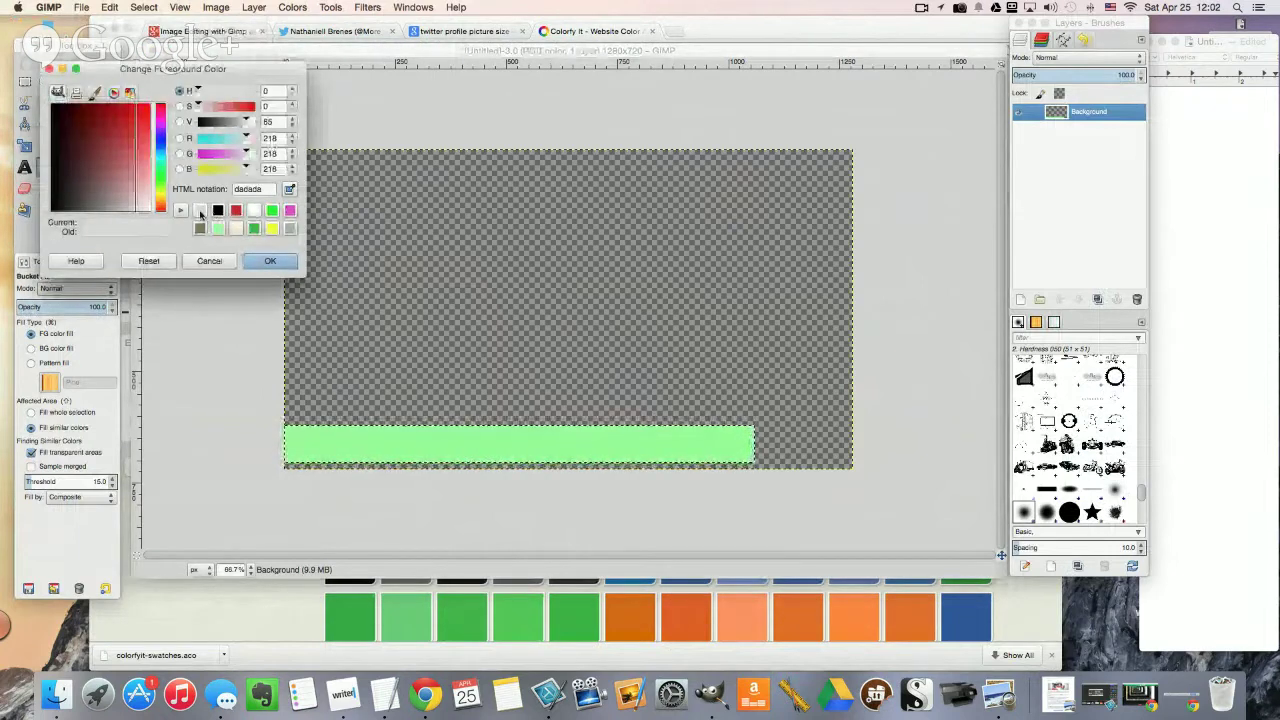
{"action": "double_click", "coordinate": [252, 189]}
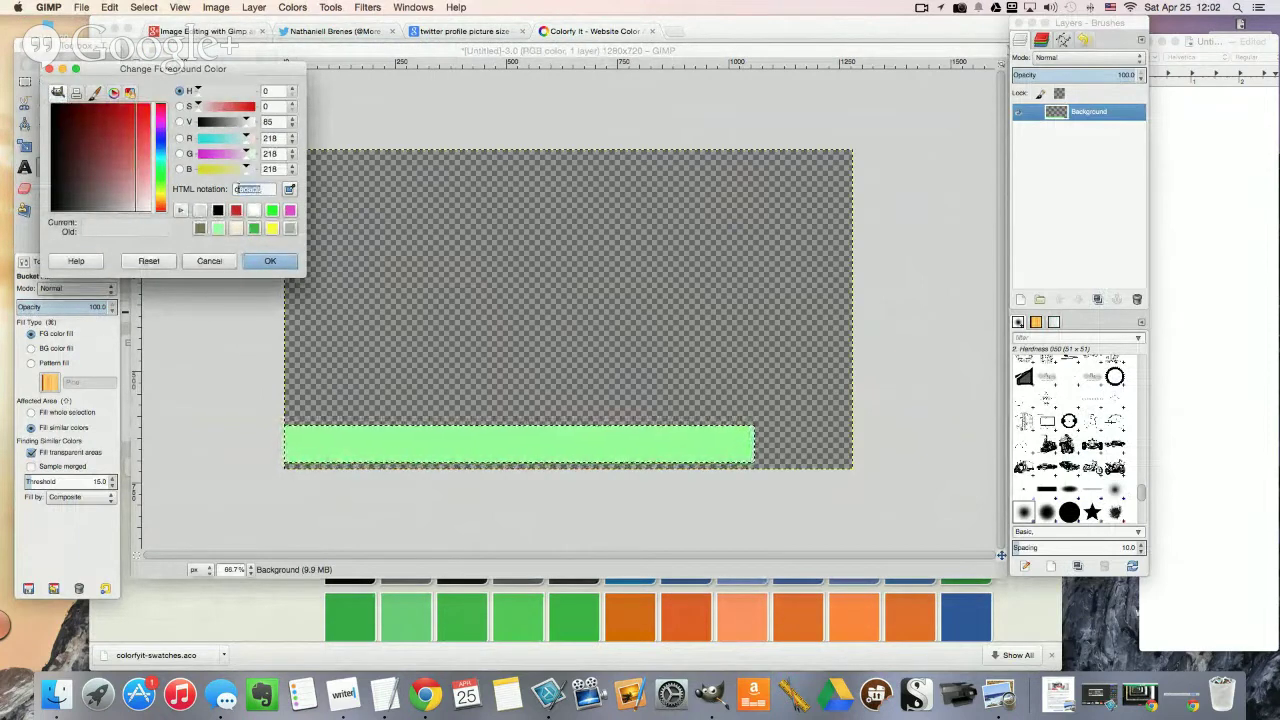
{"action": "type", "text": "0fc25a"}
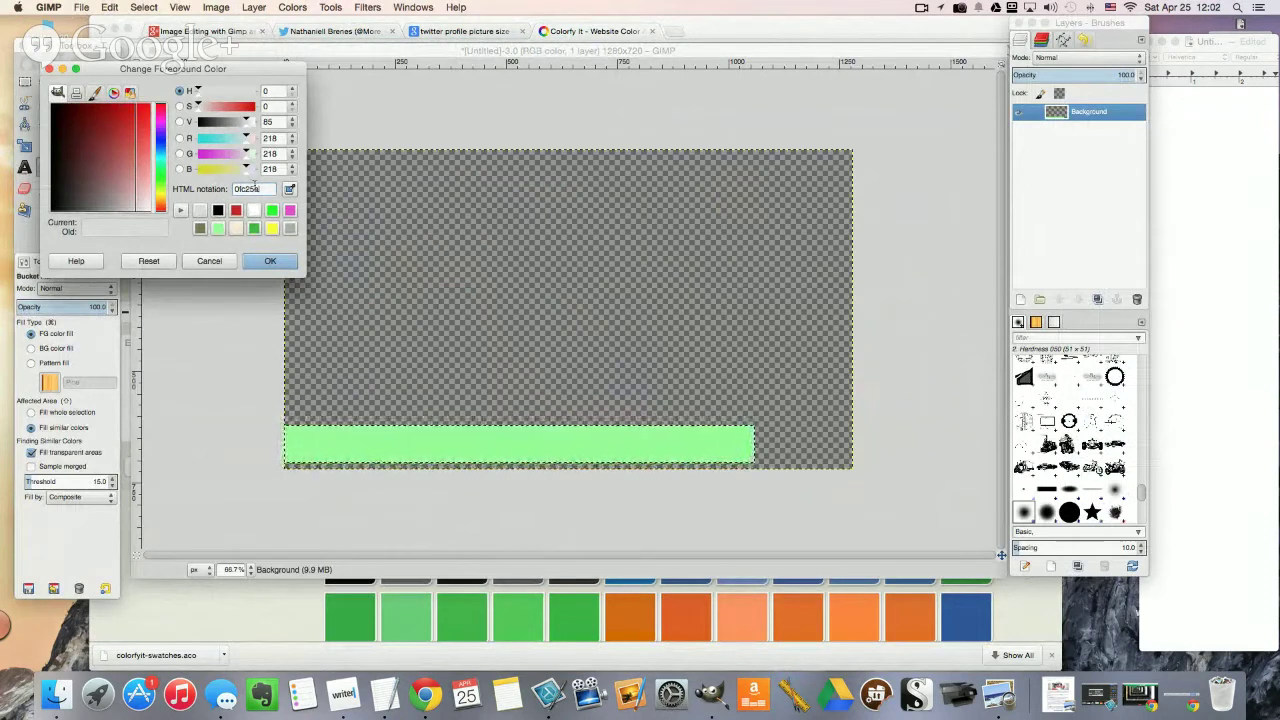
{"action": "key", "text": "Return"}
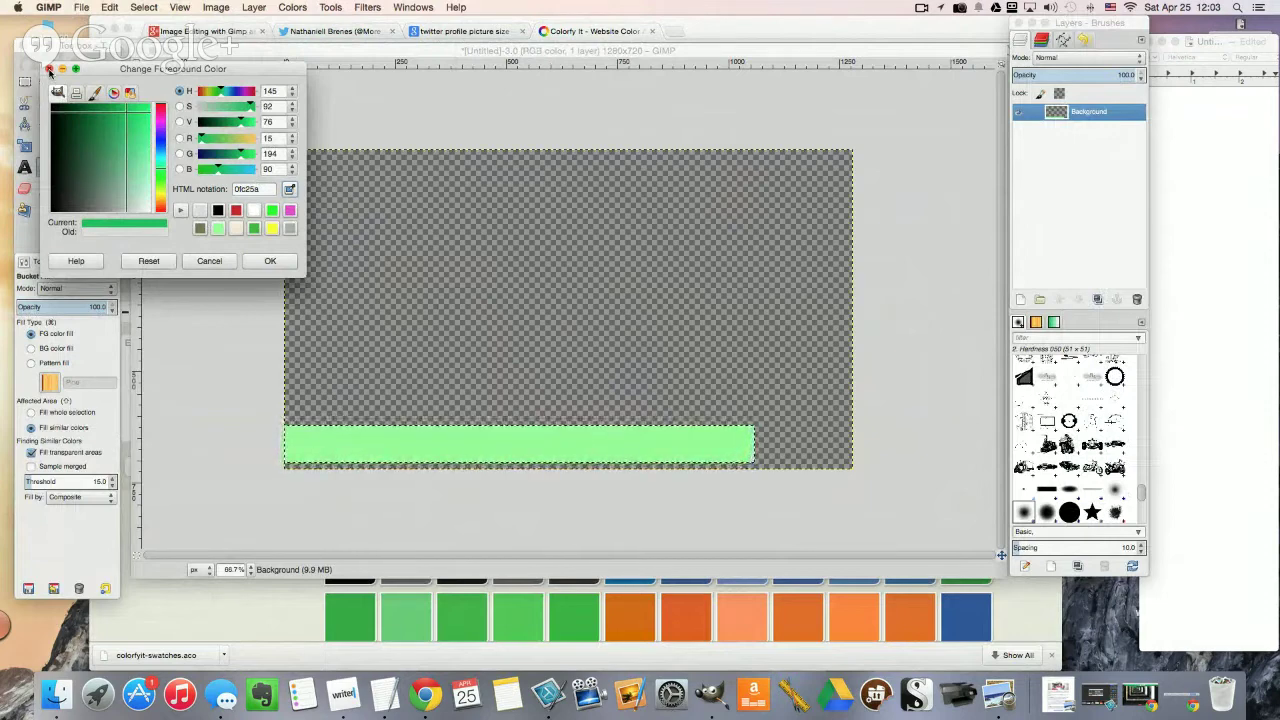
{"action": "left_click", "coordinate": [267, 263]}
{"action": "left_click", "coordinate": [268, 262]}
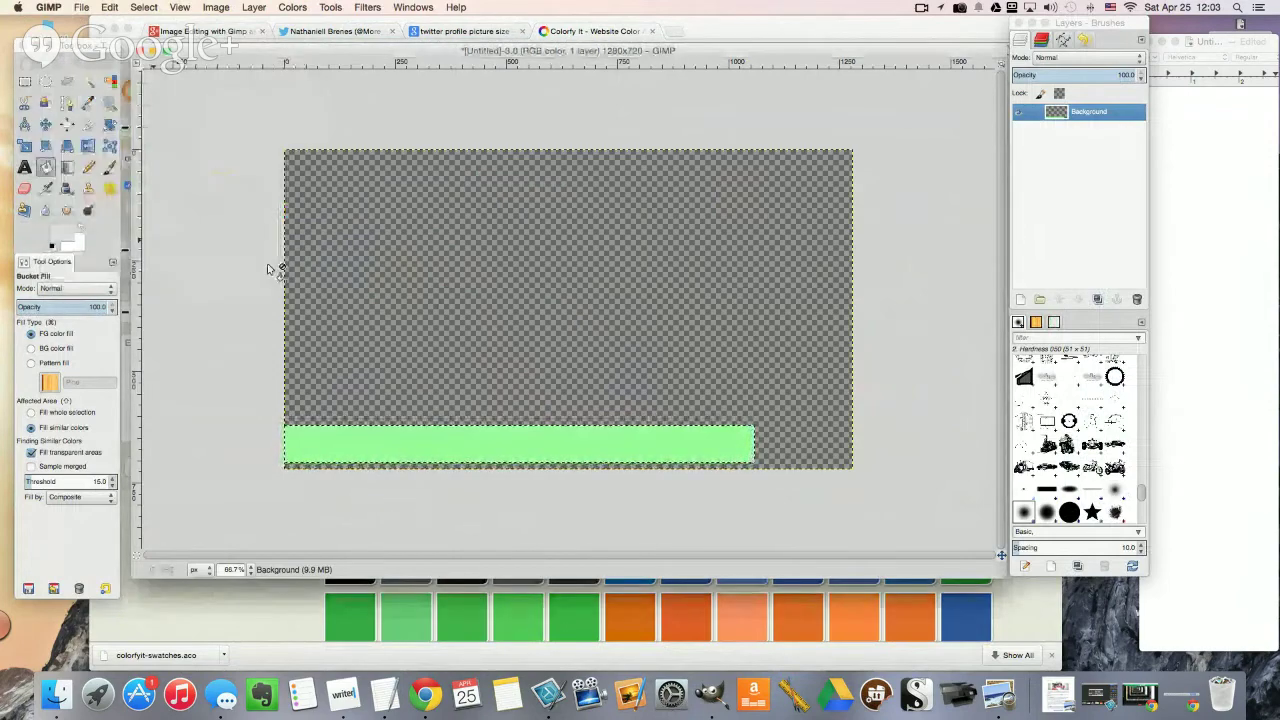
Step: Pick bright green 05d928 from the hue strip and colour square and add it to history
{"action": "left_click", "coordinate": [60, 238]}
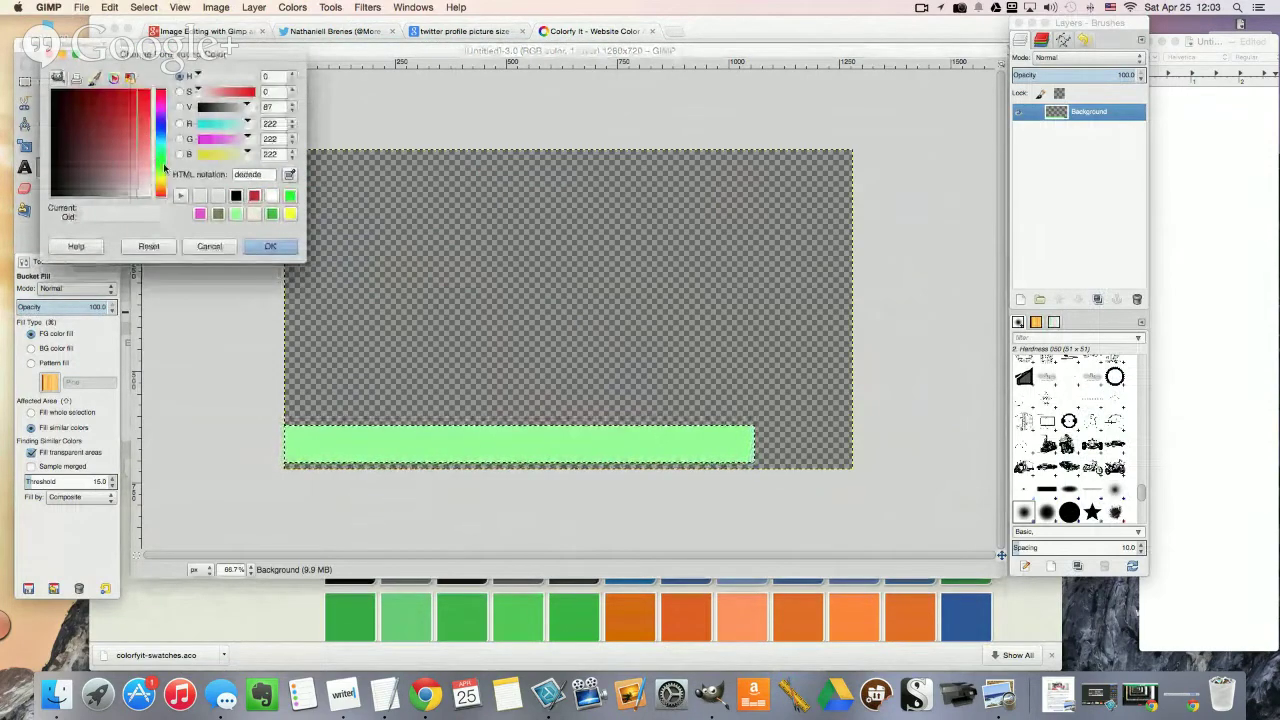
{"action": "left_click", "coordinate": [165, 168]}
{"action": "left_click_drag", "start_coordinate": [133, 101], "coordinate": [136, 95]}
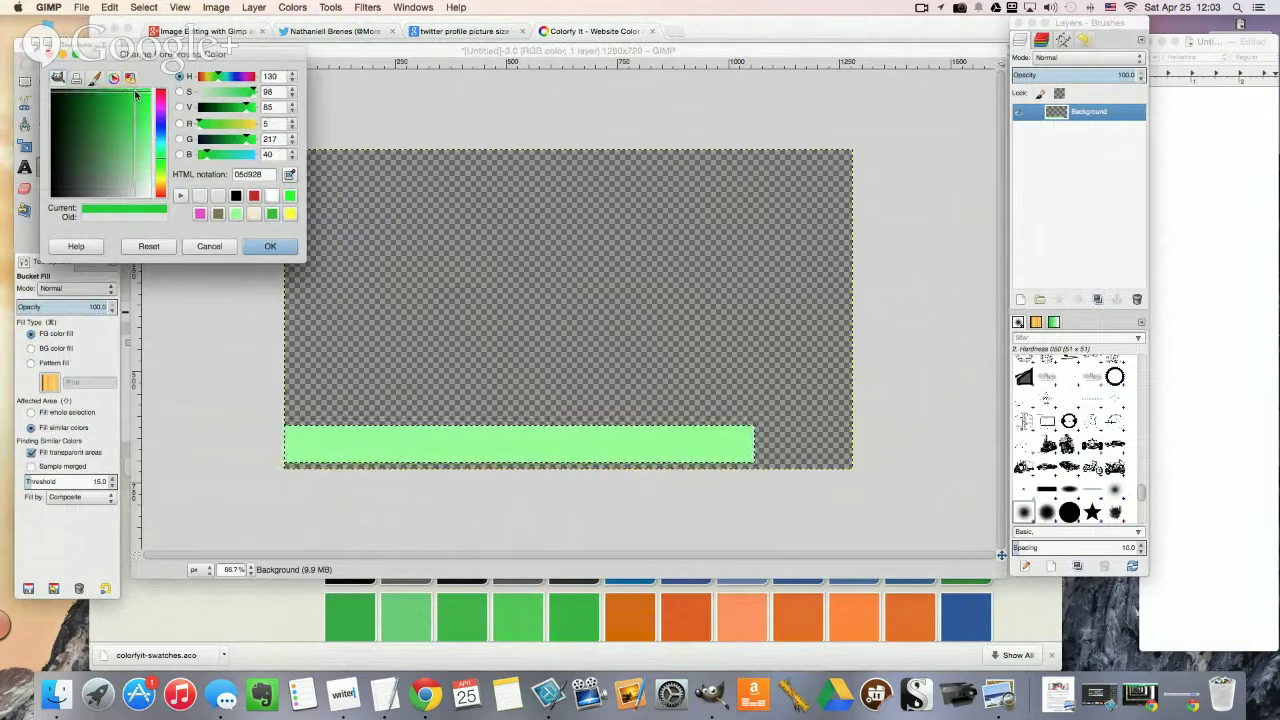
{"action": "left_click", "coordinate": [181, 195]}
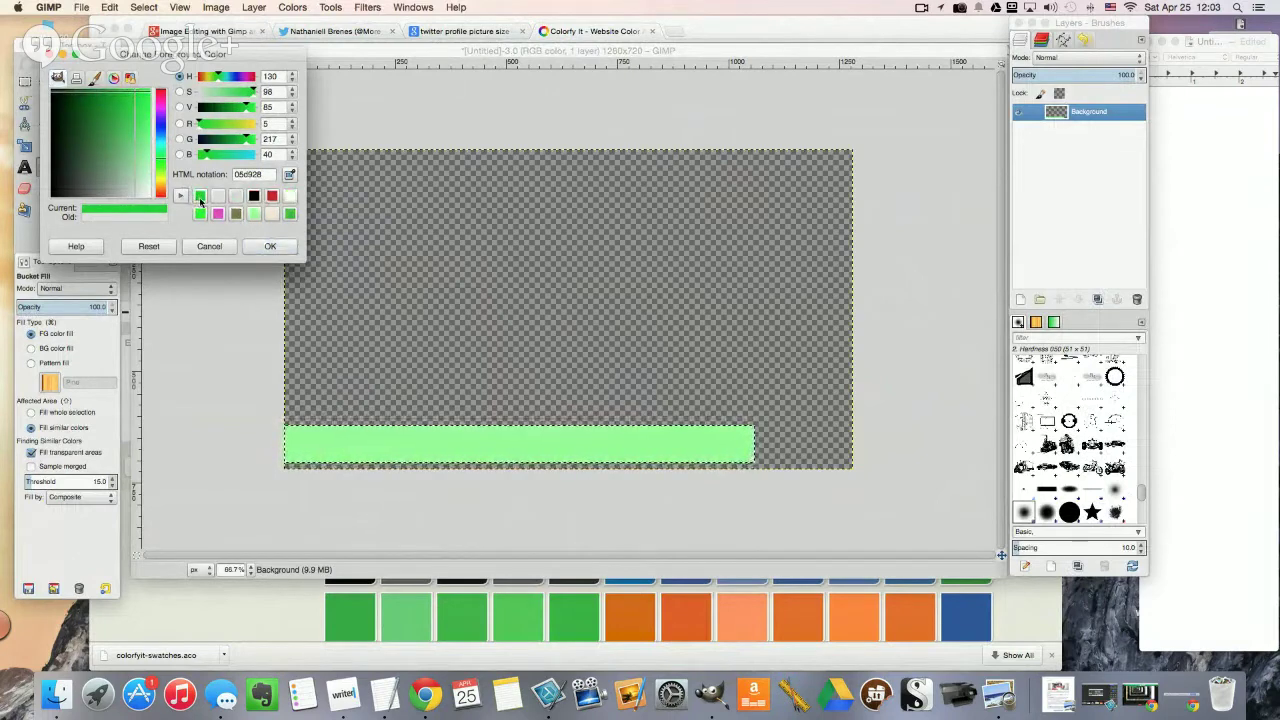
{"action": "left_click", "coordinate": [268, 246]}
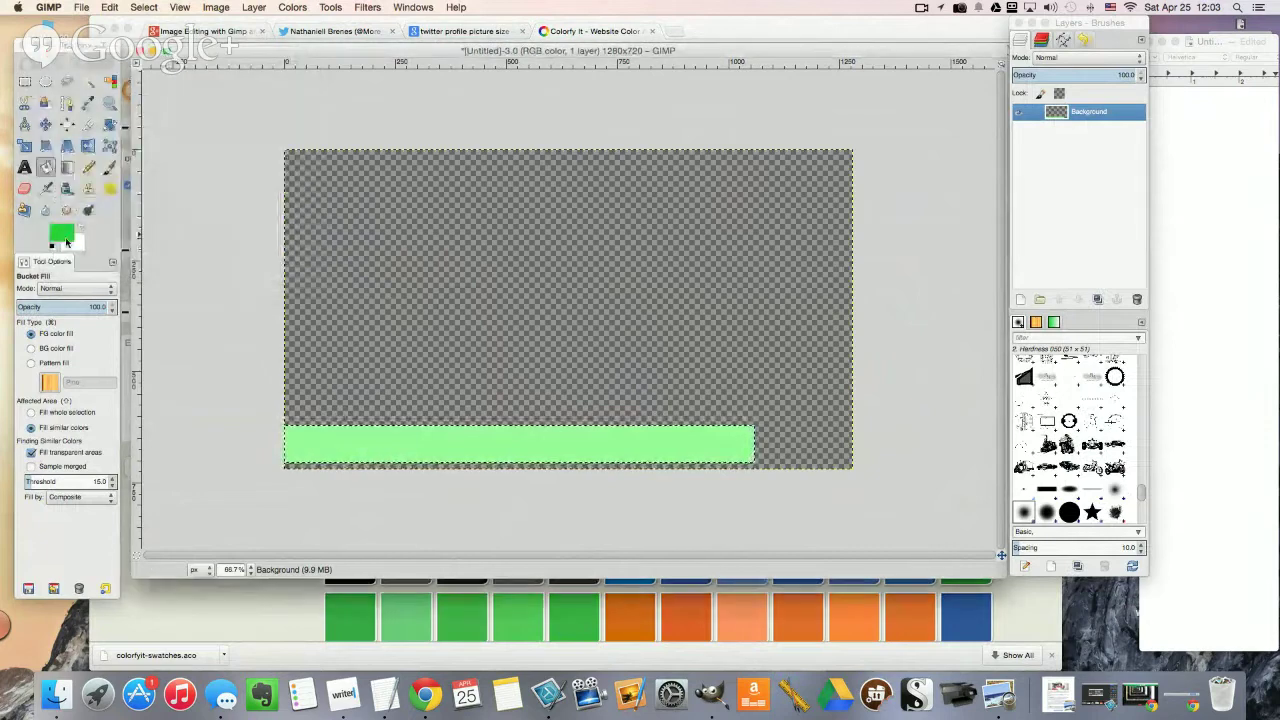
Step: Fill the bar bright green, then fade it with a Color erase, FG to Transparent gradient
{"action": "left_click", "coordinate": [408, 440]}
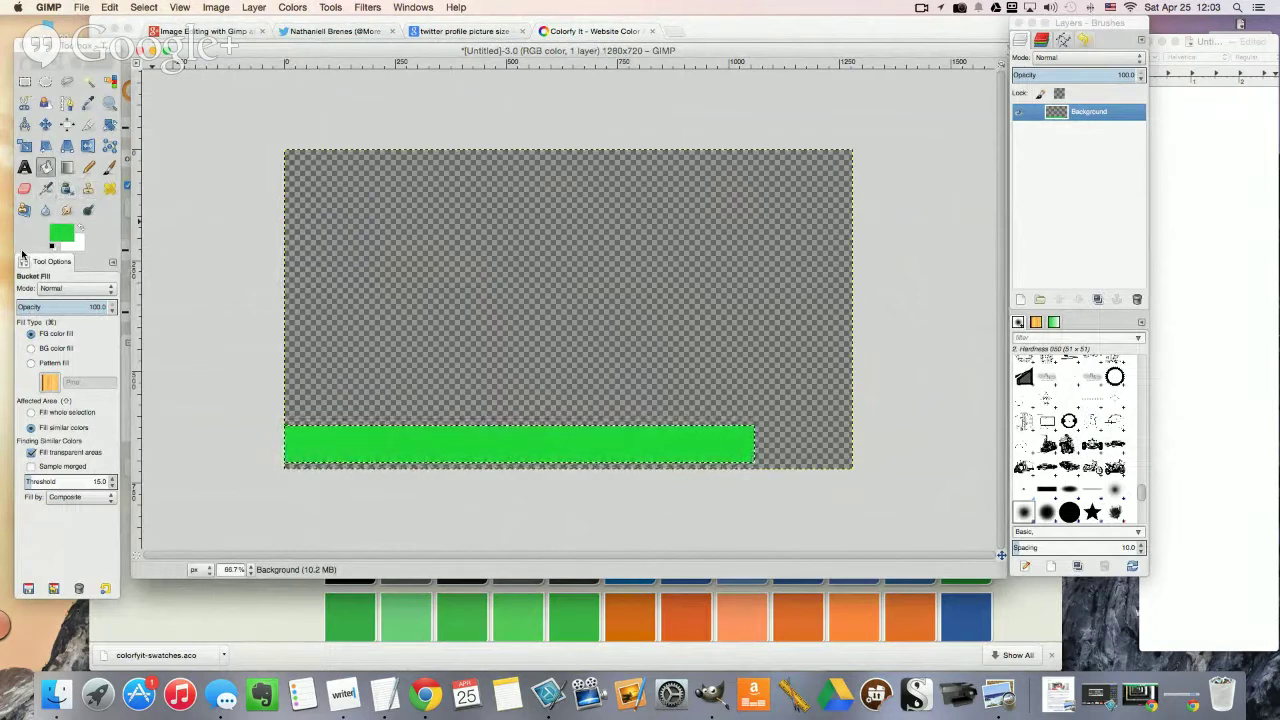
{"action": "left_click", "coordinate": [68, 170]}
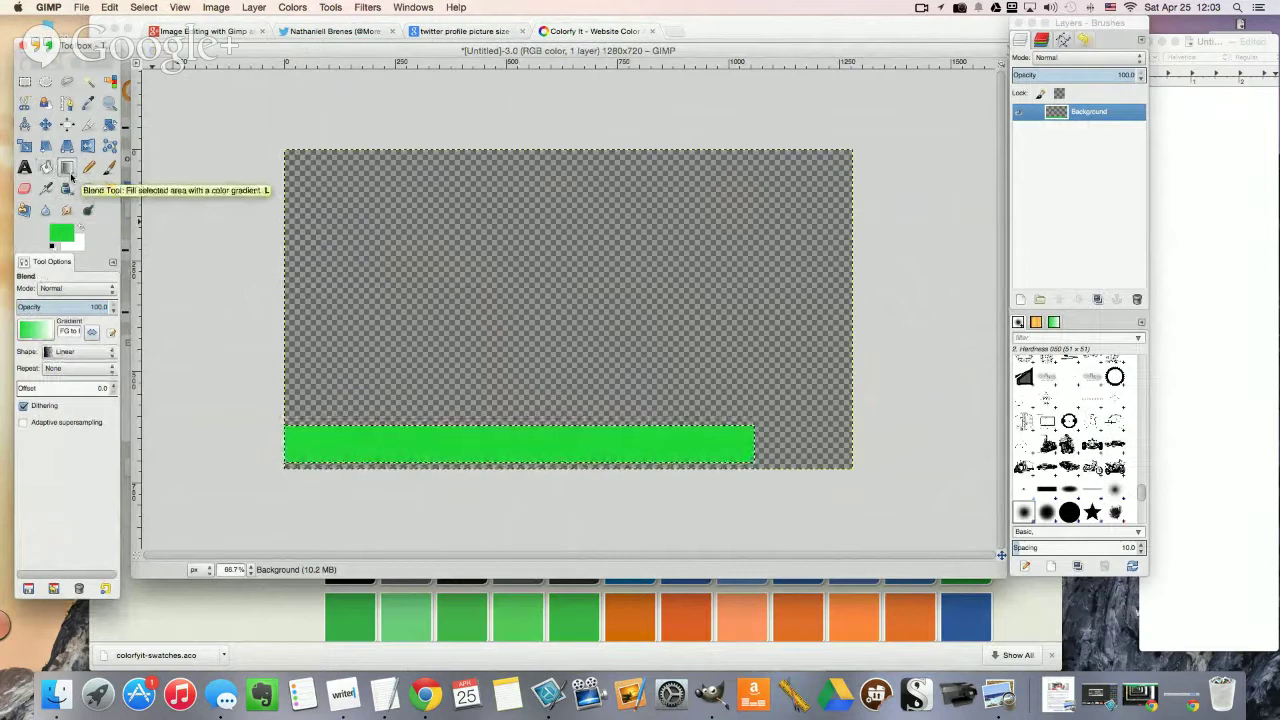
{"action": "left_click", "coordinate": [51, 289]}
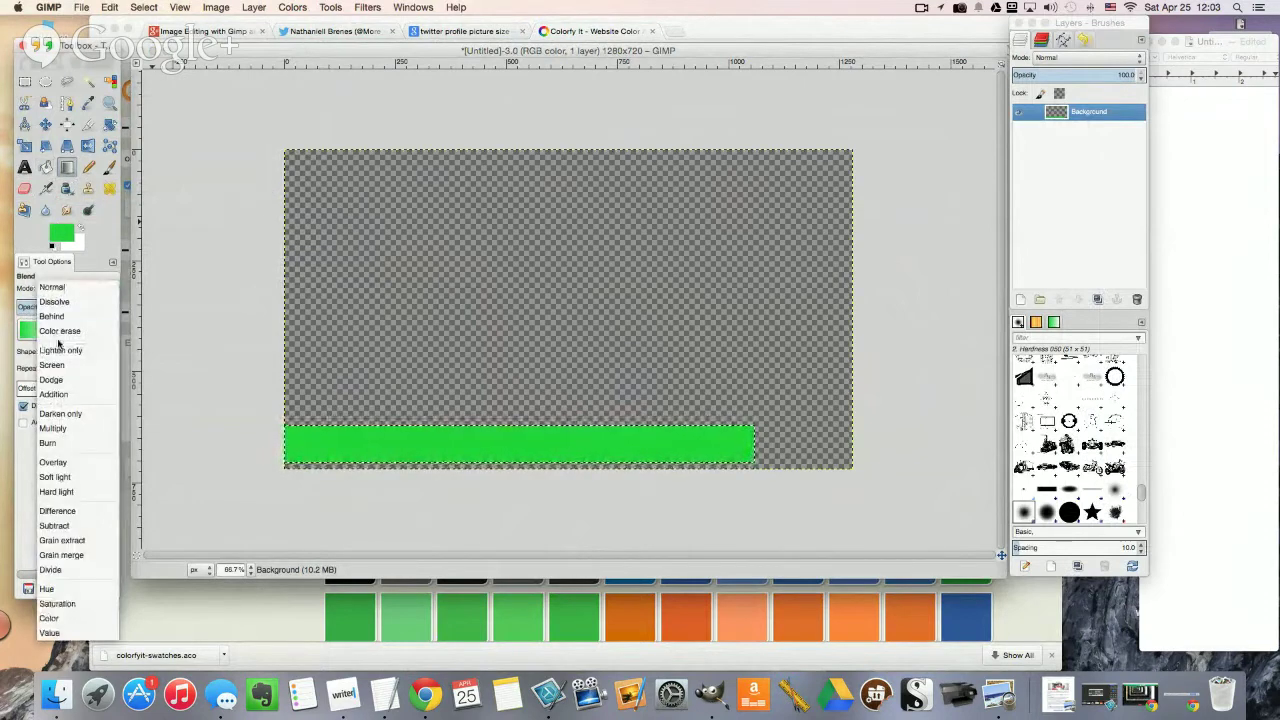
{"action": "left_click", "coordinate": [60, 331]}
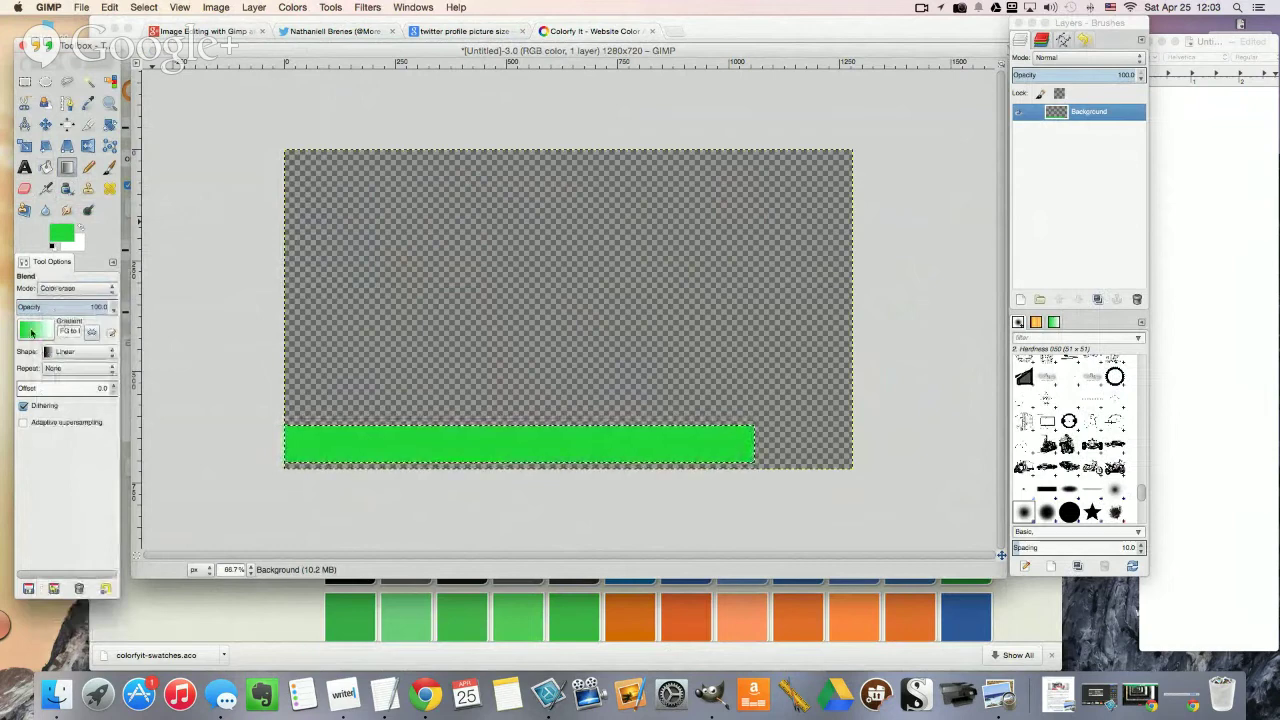
{"action": "left_click", "coordinate": [31, 332]}
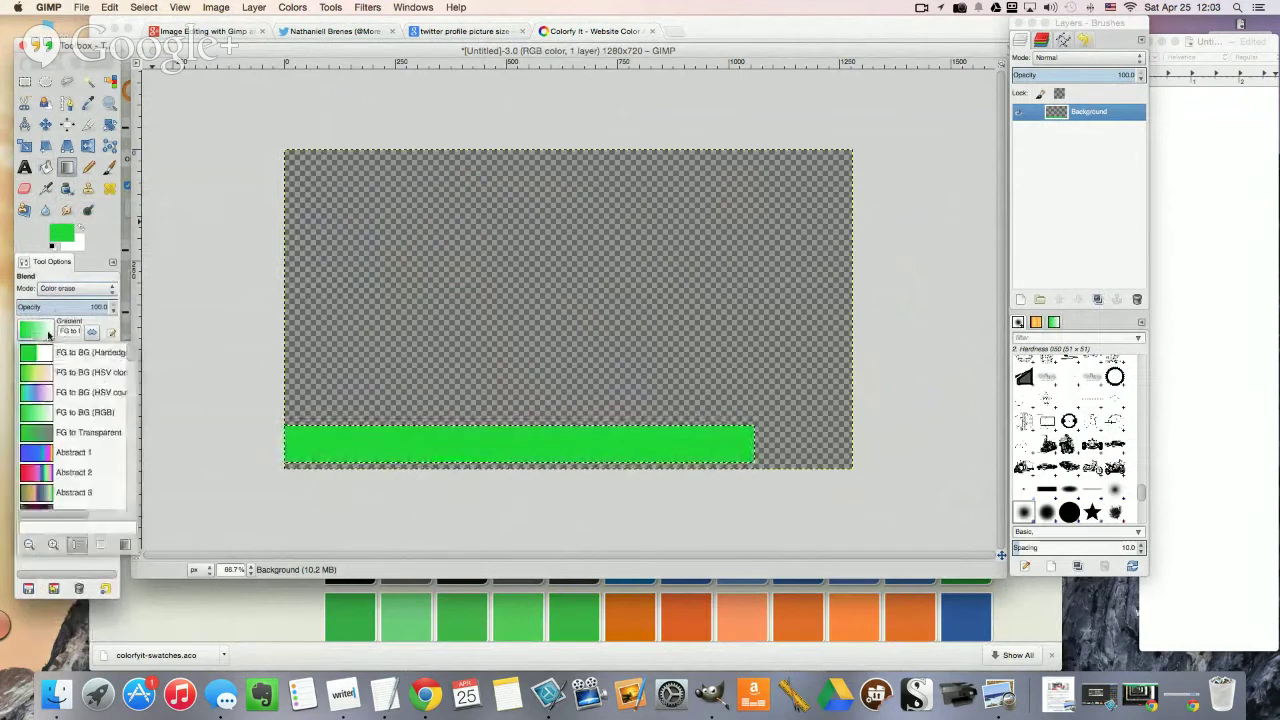
{"action": "left_click", "coordinate": [71, 435]}
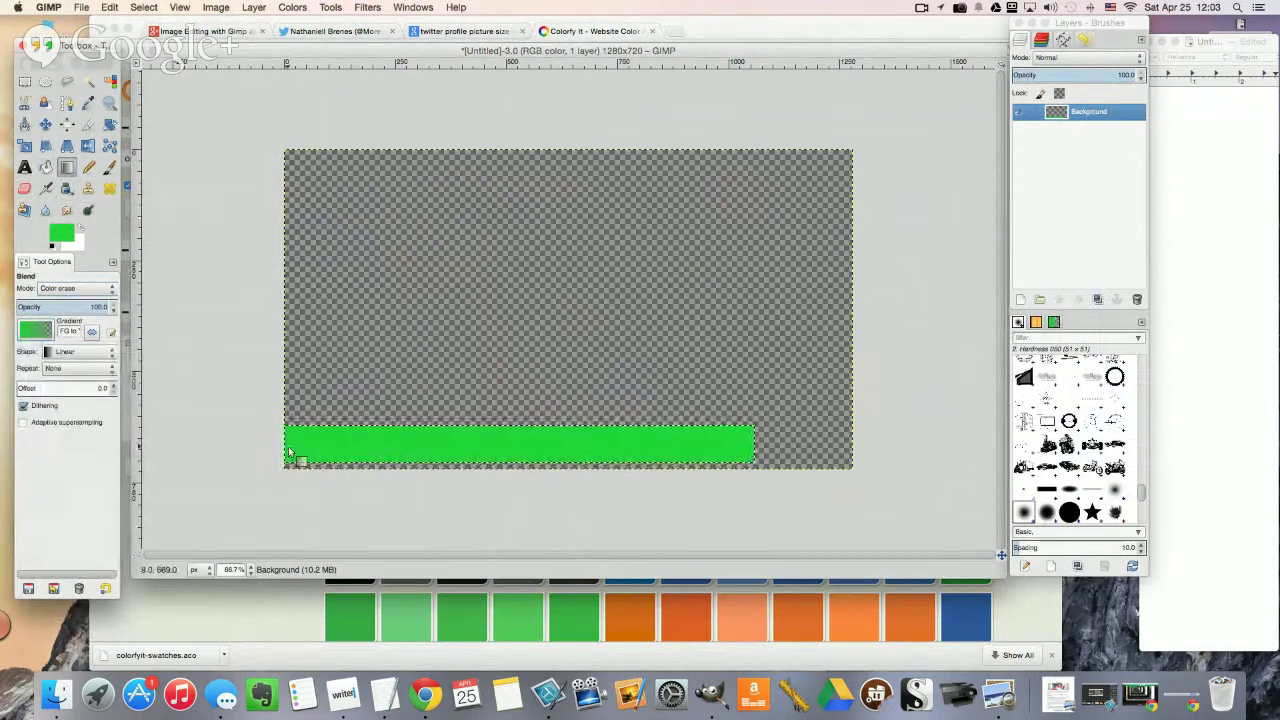
{"action": "mouse_move", "coordinate": [289, 448]}
{"action": "left_mouse_down"}
{"action": "mouse_move", "coordinate": [753, 451]}
{"action": "mouse_move", "coordinate": [293, 450]}
{"action": "left_mouse_up"}
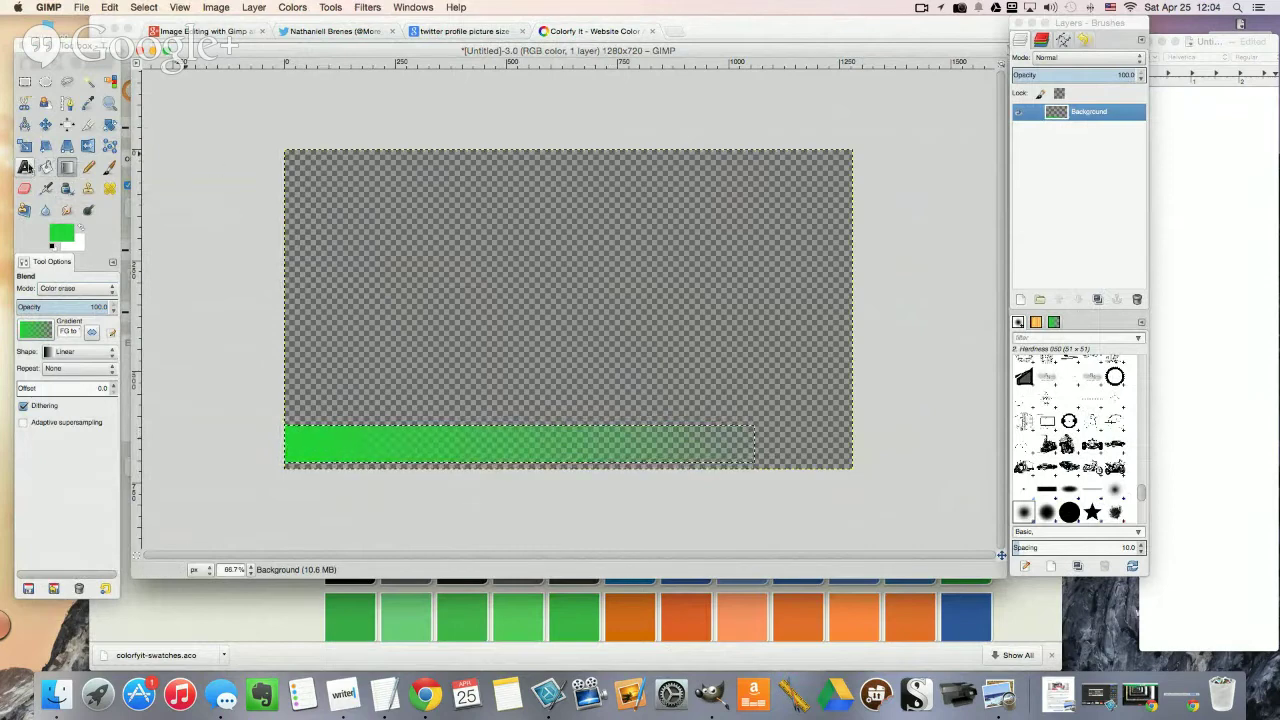
{"action": "left_click", "coordinate": [24, 167]}
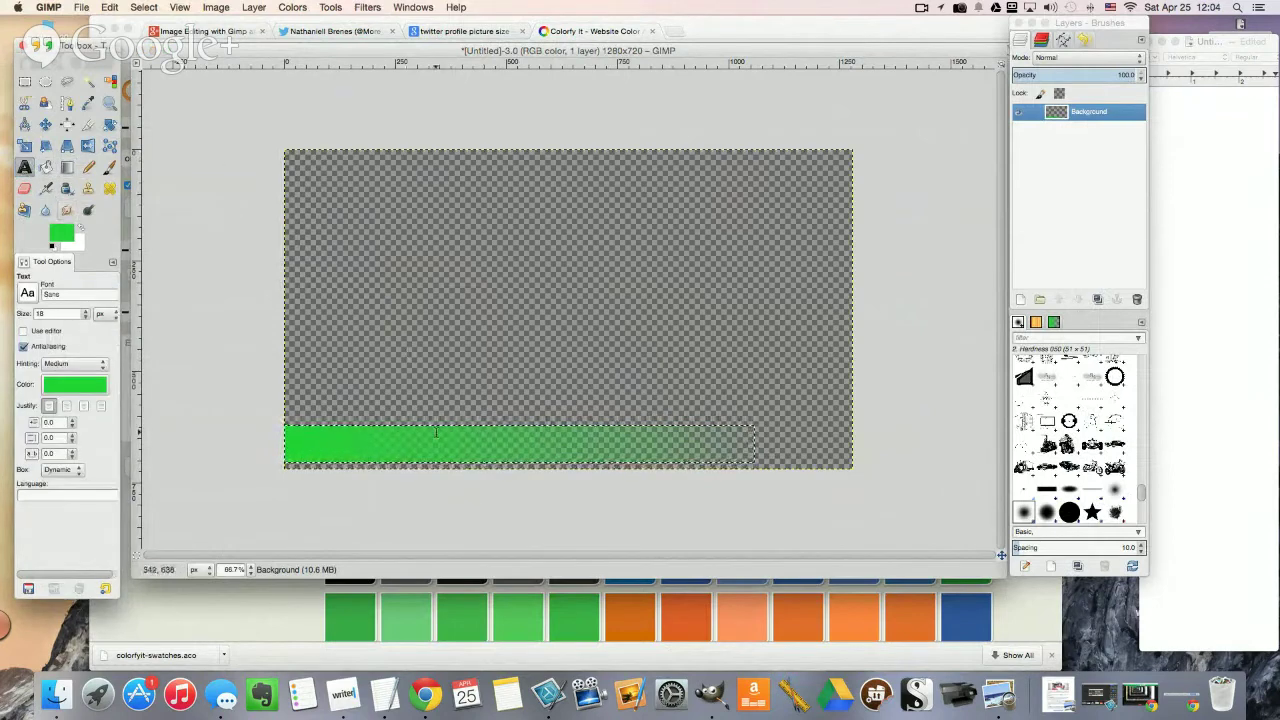
Step: Draw a text box over the green bar and adjust its size
{"action": "left_click_drag", "start_coordinate": [435, 432], "coordinate": [748, 462]}
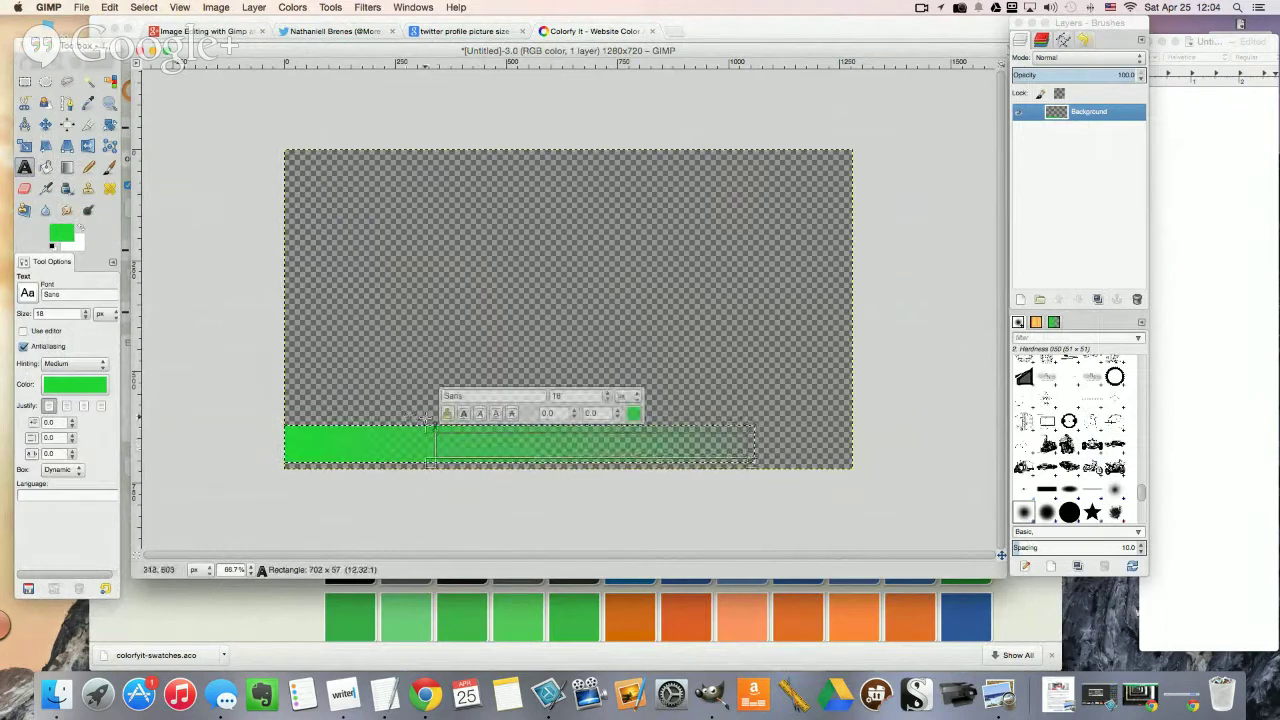
{"action": "left_click_drag", "start_coordinate": [433, 432], "coordinate": [426, 421]}
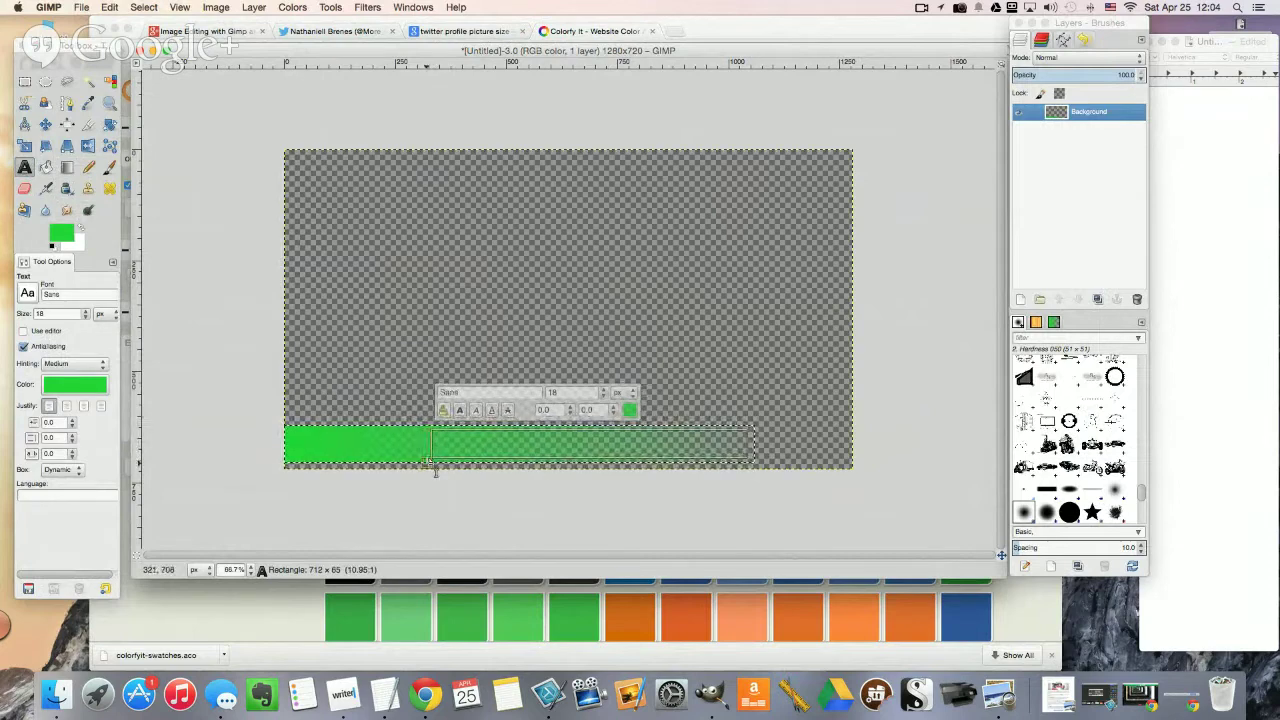
{"action": "left_click_drag", "start_coordinate": [434, 471], "coordinate": [431, 468]}
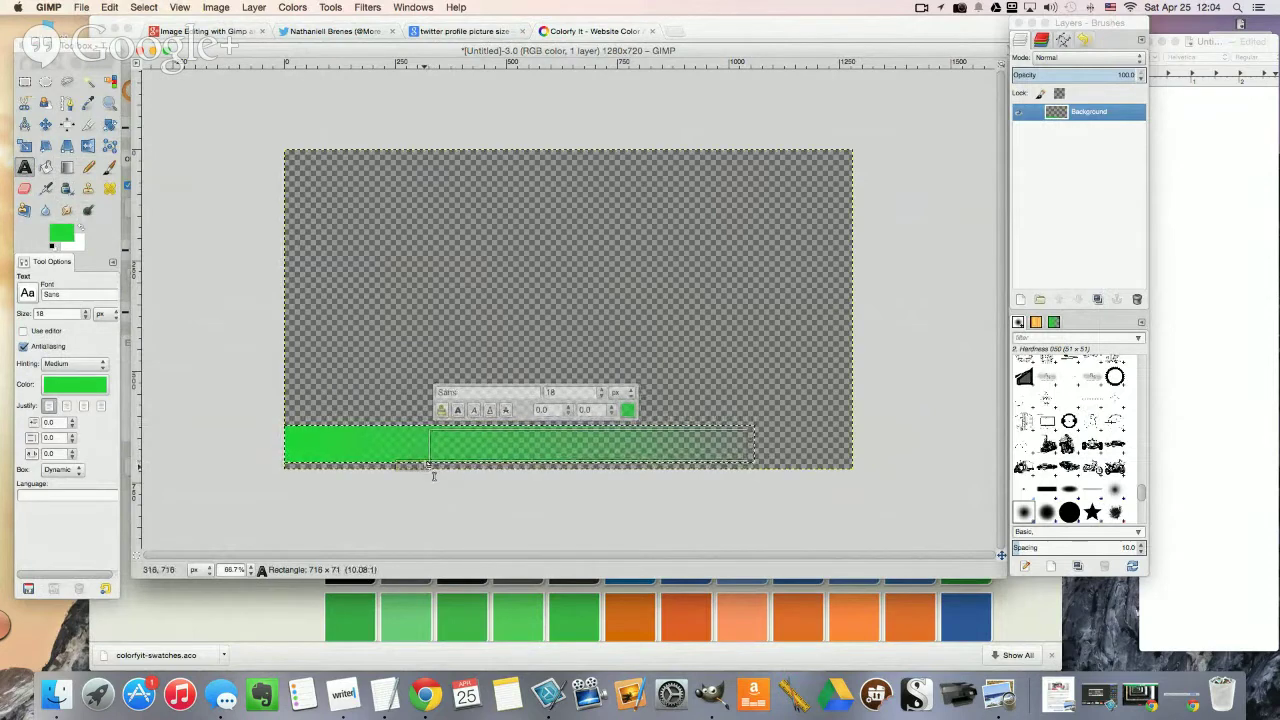
Step: Open the font list and scroll to the fonts starting with L
{"action": "left_click", "coordinate": [28, 292]}
{"action": "scroll", "coordinate": [72, 400], "scroll_direction": "down", "scroll_amount": 5}
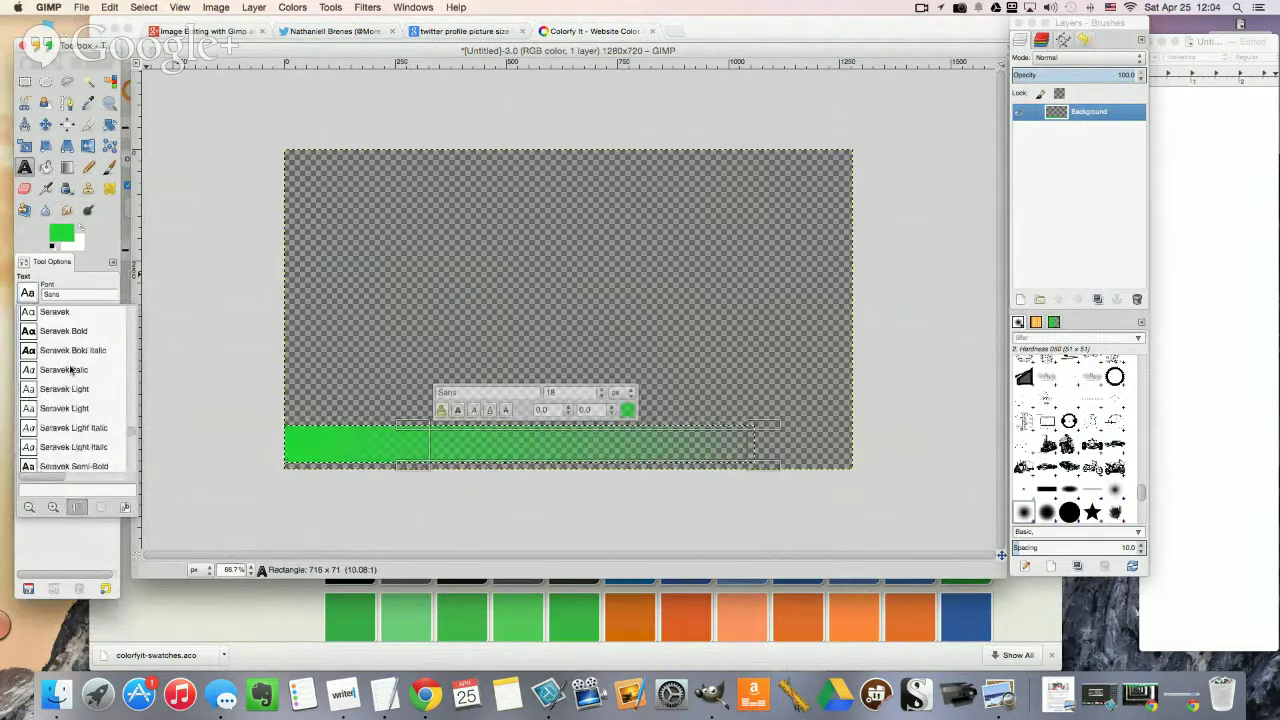
{"action": "scroll", "coordinate": [72, 369], "scroll_direction": "down", "scroll_amount": 5}
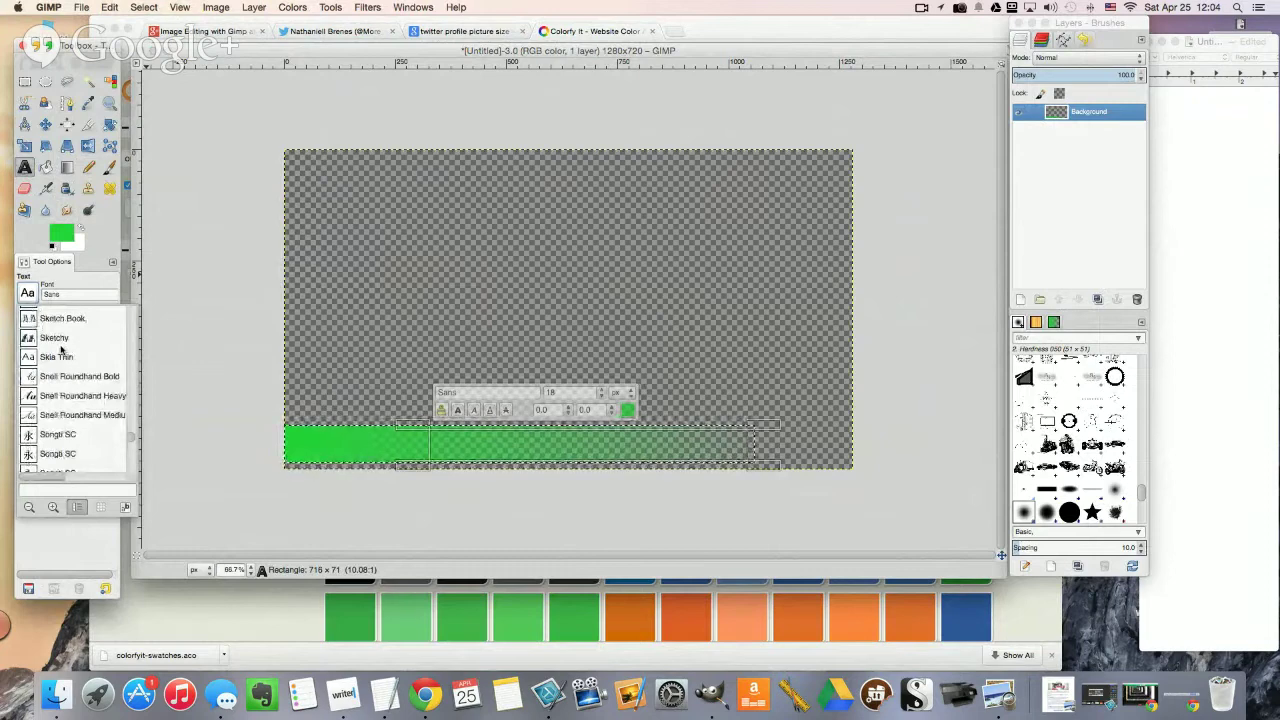
{"action": "scroll", "coordinate": [57, 345], "scroll_direction": "down", "scroll_amount": 3}
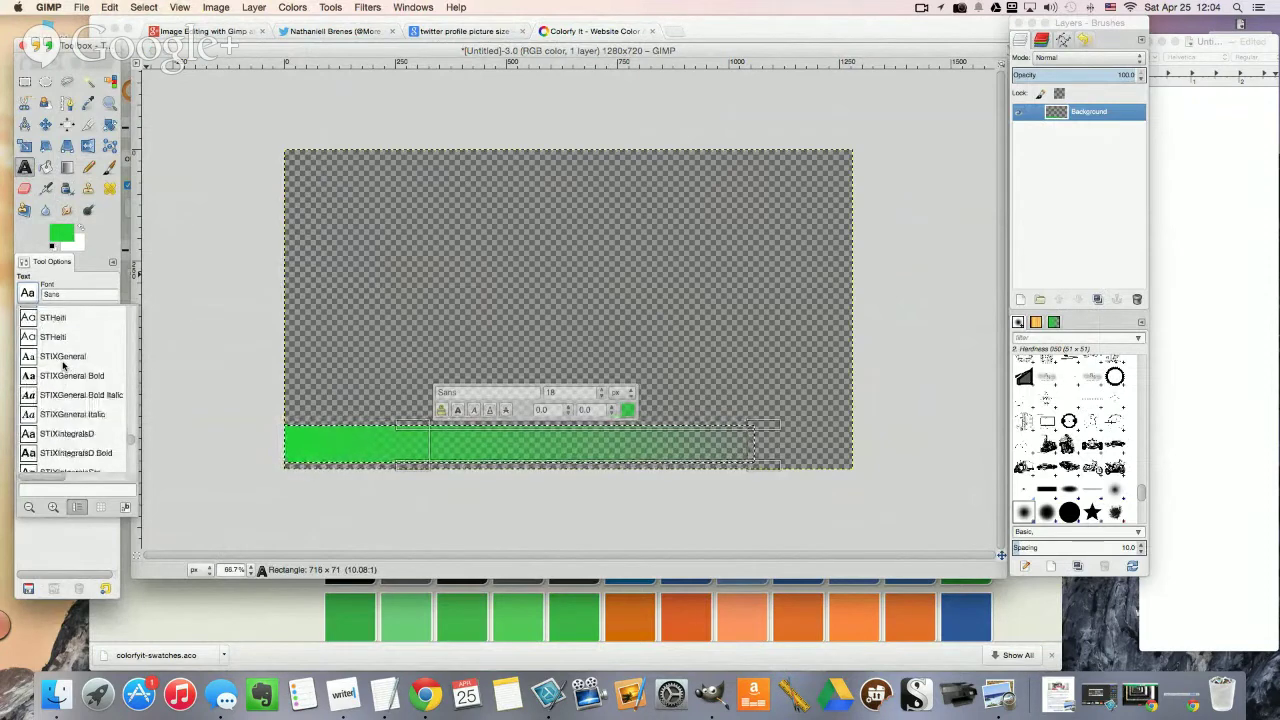
{"action": "scroll", "coordinate": [63, 366], "scroll_direction": "down", "scroll_amount": 5}
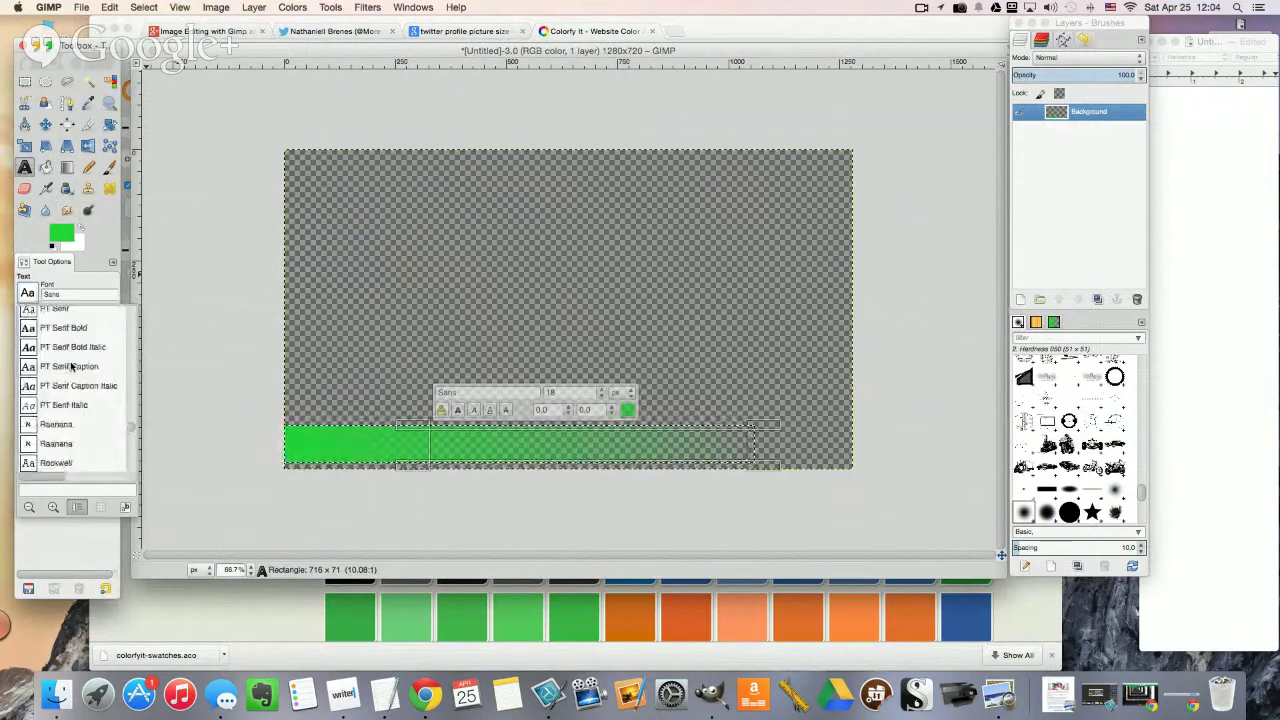
{"action": "scroll", "coordinate": [68, 368], "scroll_direction": "up", "scroll_amount": 10}
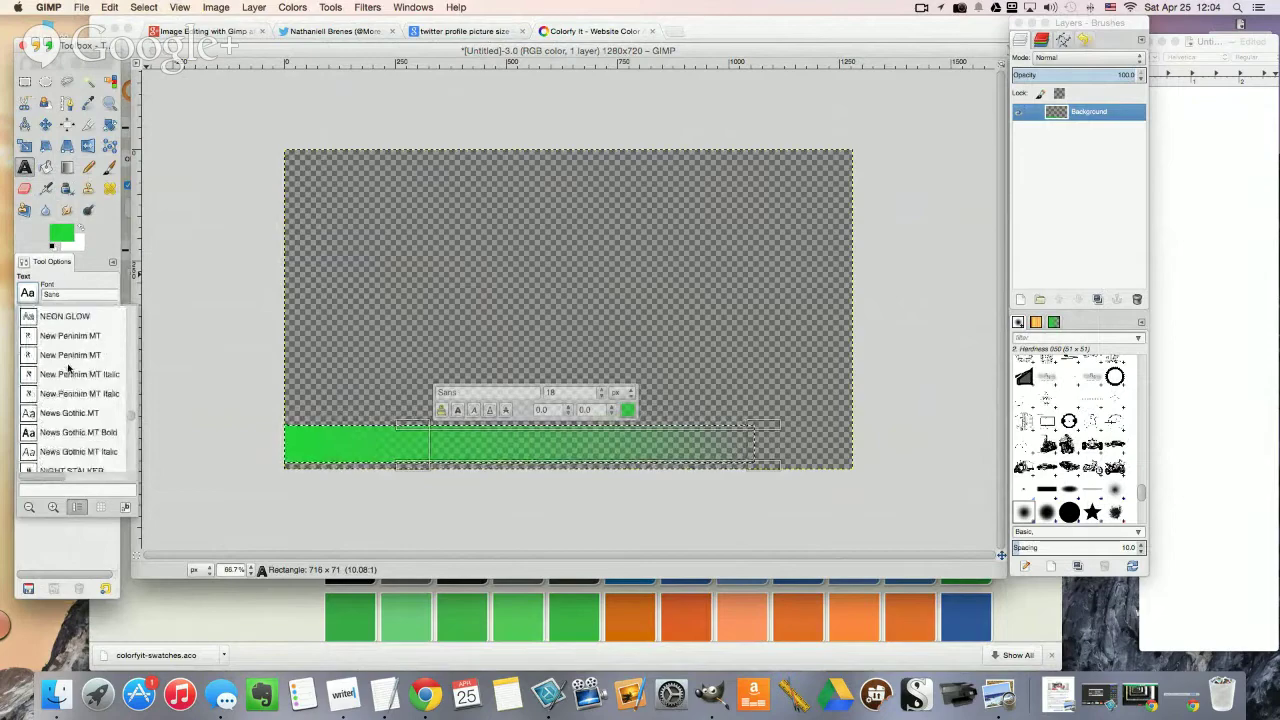
{"action": "scroll", "coordinate": [68, 370], "scroll_direction": "up", "scroll_amount": 2}
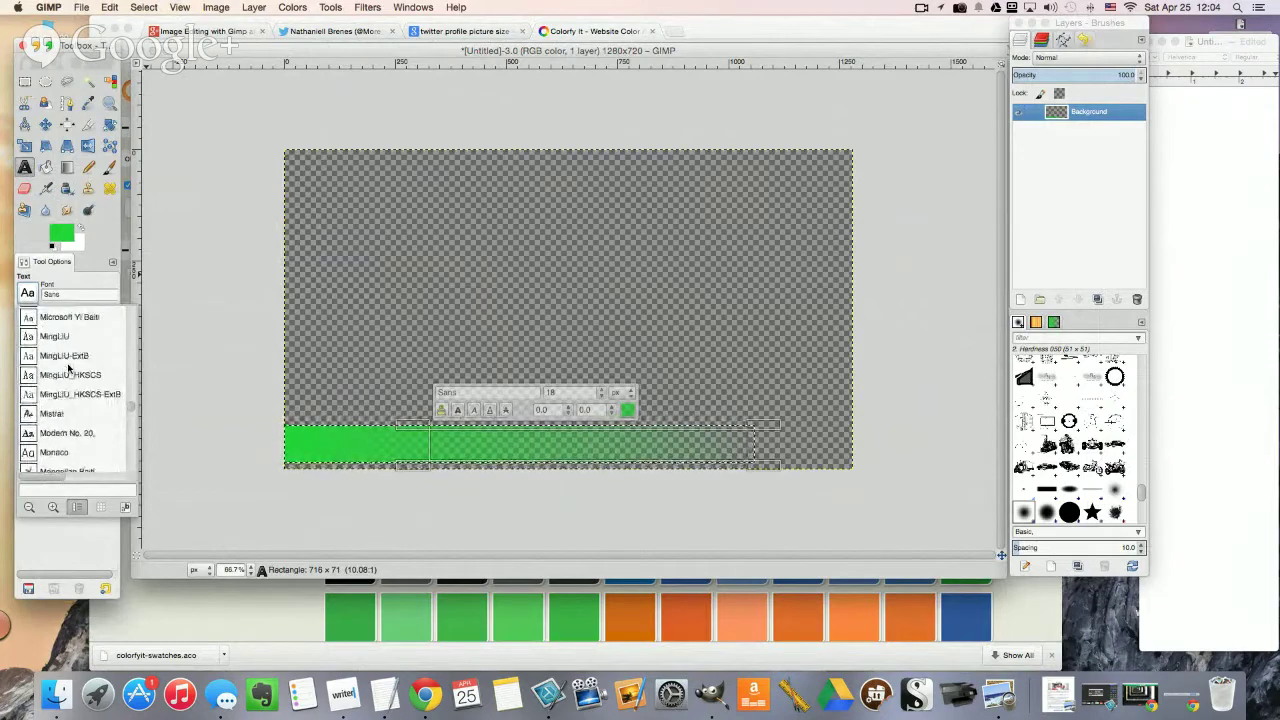
{"action": "scroll", "coordinate": [68, 370], "scroll_direction": "up", "scroll_amount": 8}
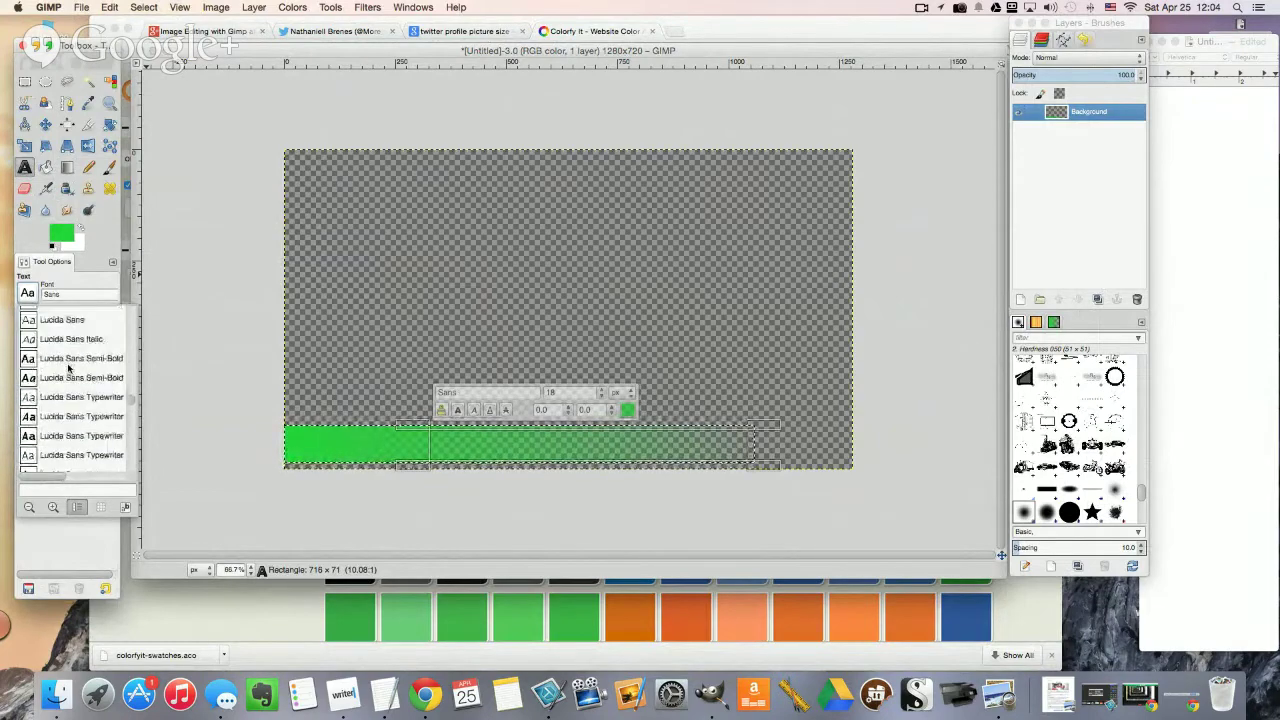
{"action": "scroll", "coordinate": [68, 370], "scroll_direction": "up", "scroll_amount": 8}
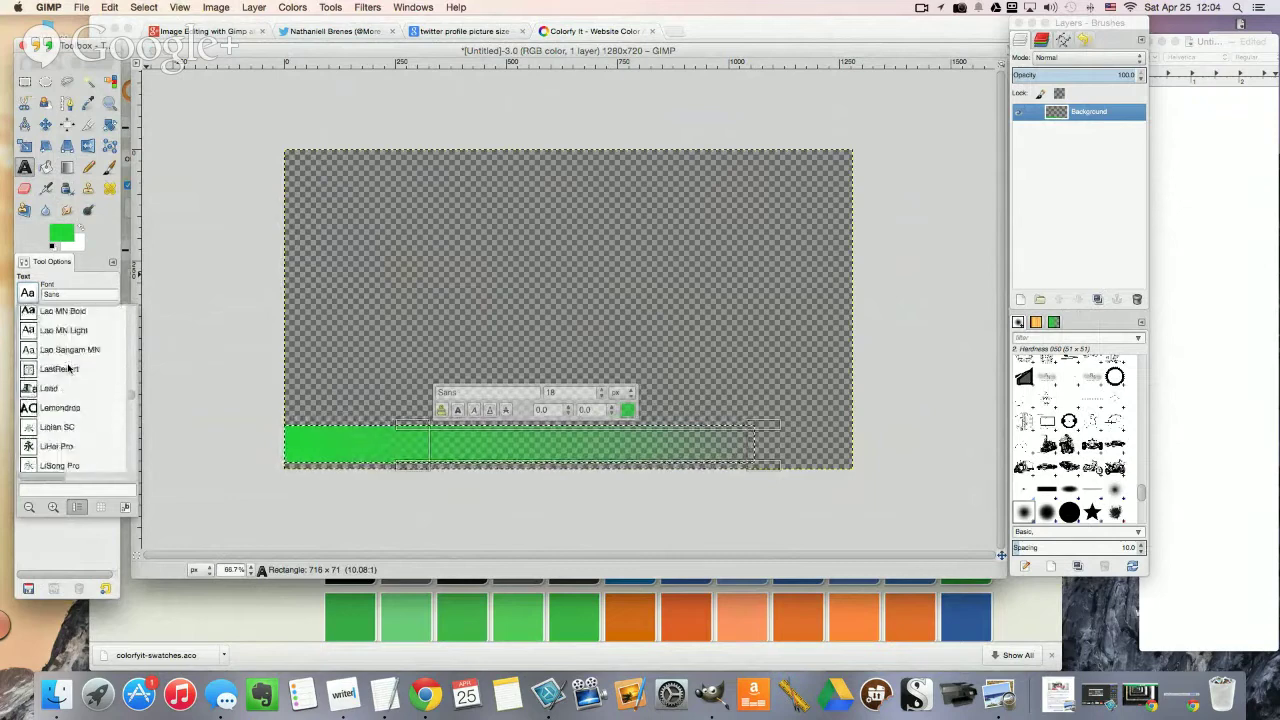
Step: Type 'Name' in the Lead font, coloured black at size 58
{"action": "left_click", "coordinate": [50, 336]}
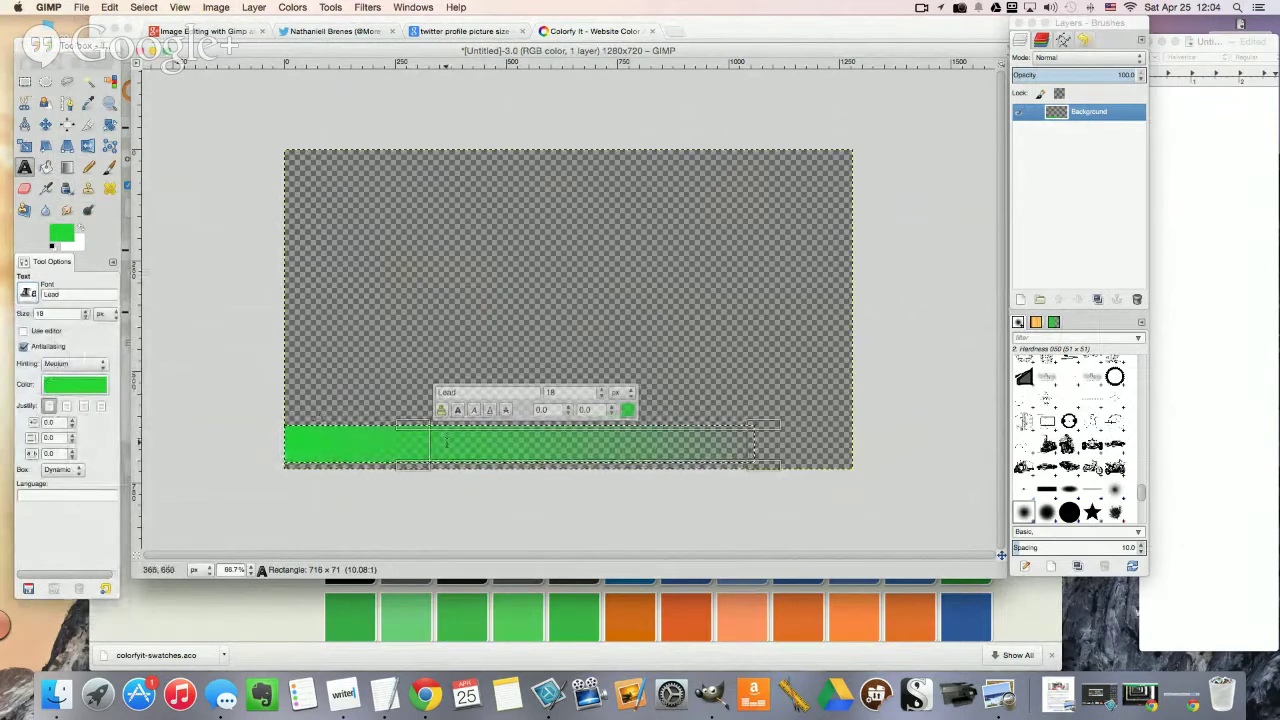
{"action": "type", "text": "Name"}
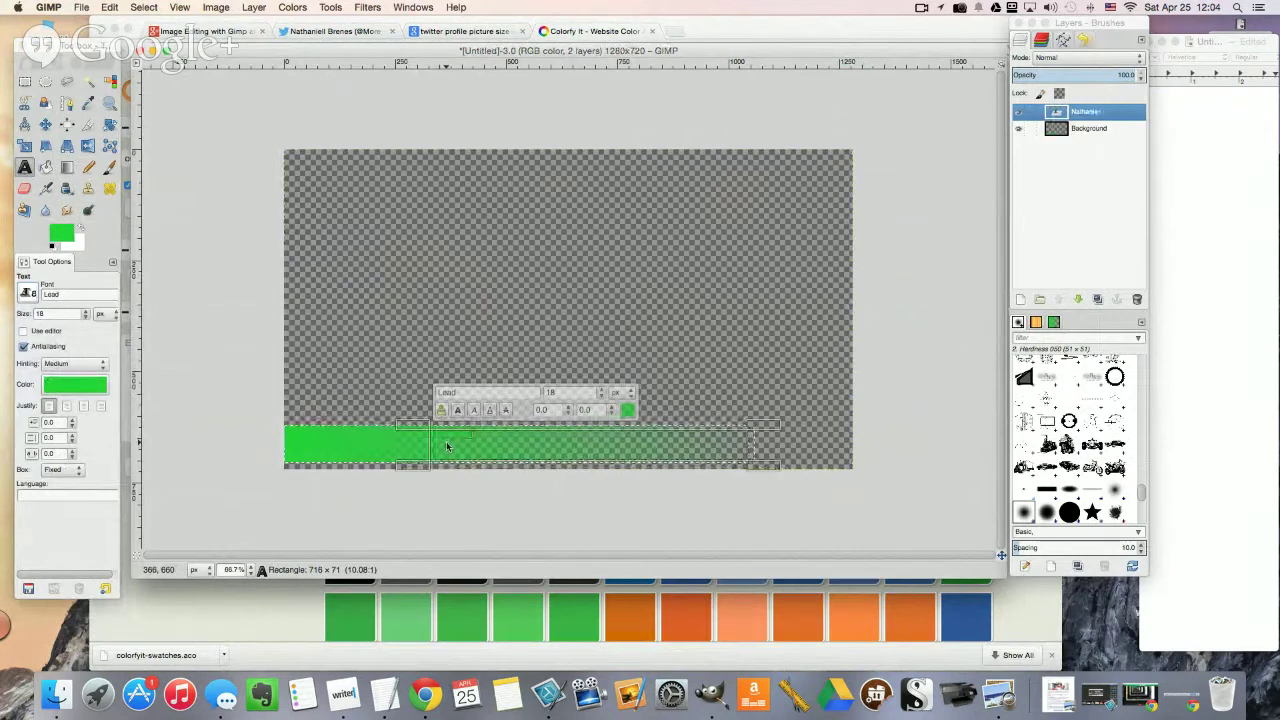
{"action": "left_click", "coordinate": [76, 386]}
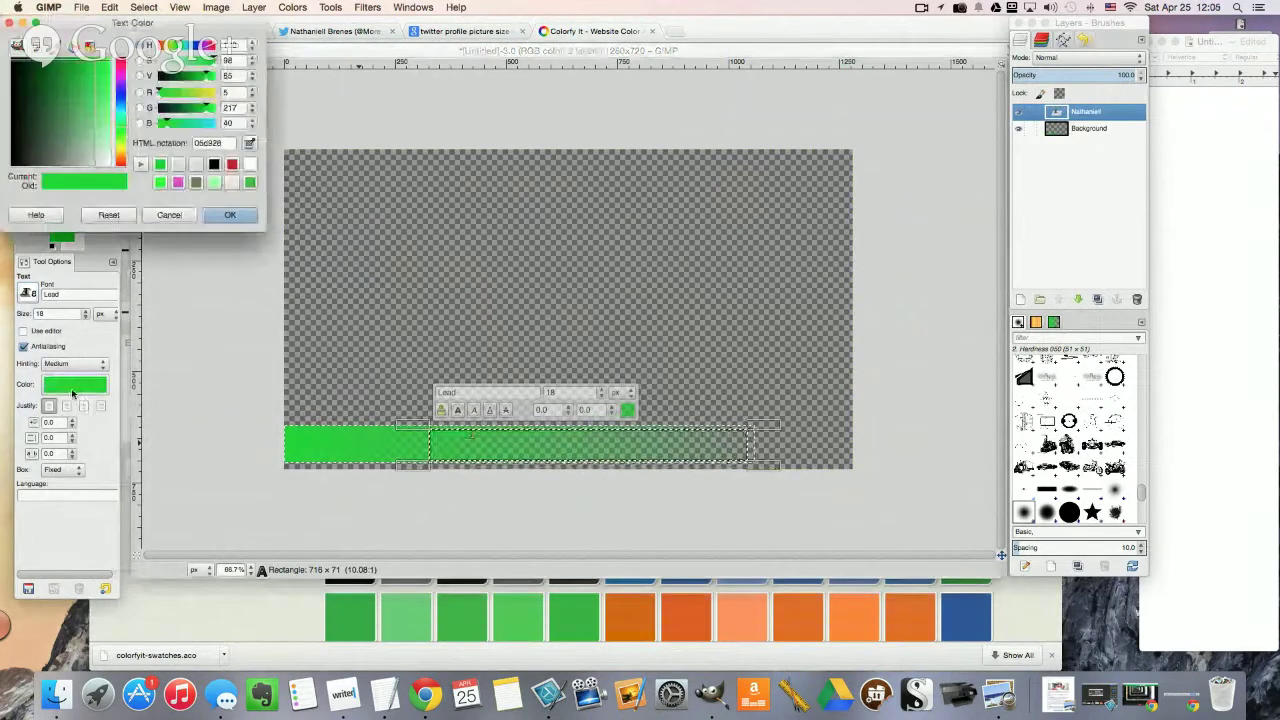
{"action": "left_click", "coordinate": [215, 165]}
{"action": "left_click", "coordinate": [230, 215]}
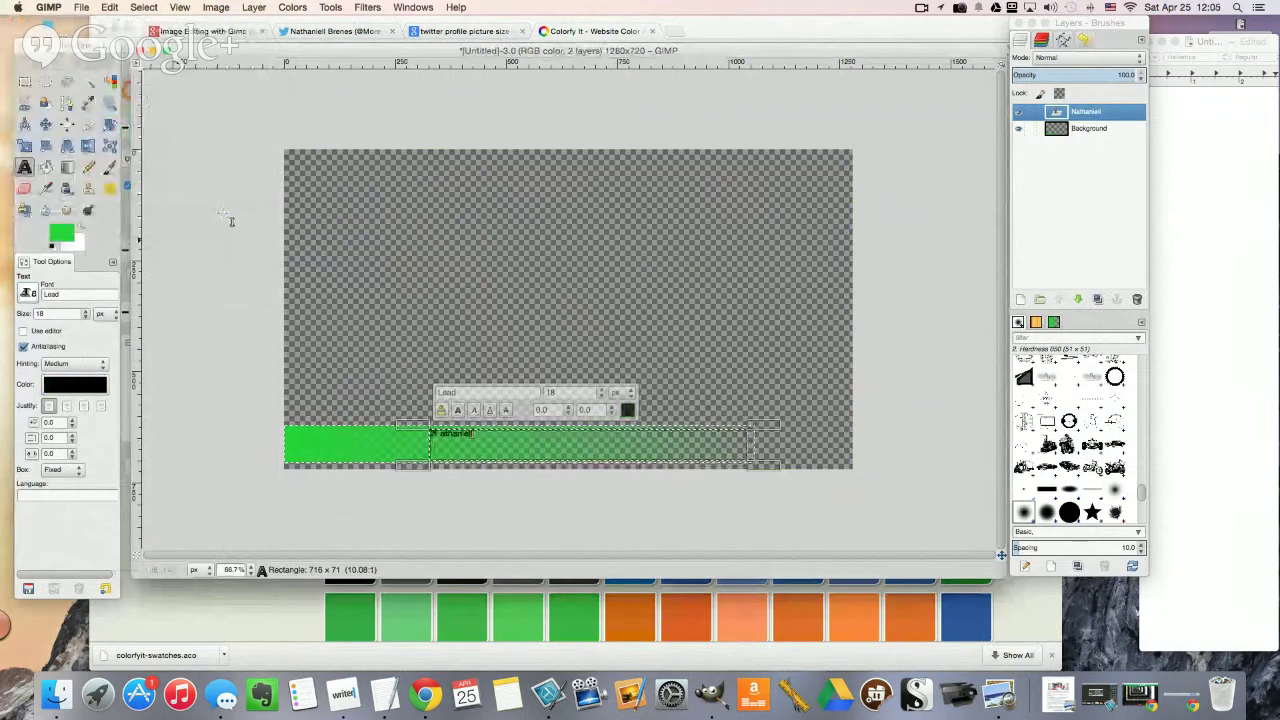
{"action": "left_click", "coordinate": [86, 313]}
{"action": "type", "text": "5"}
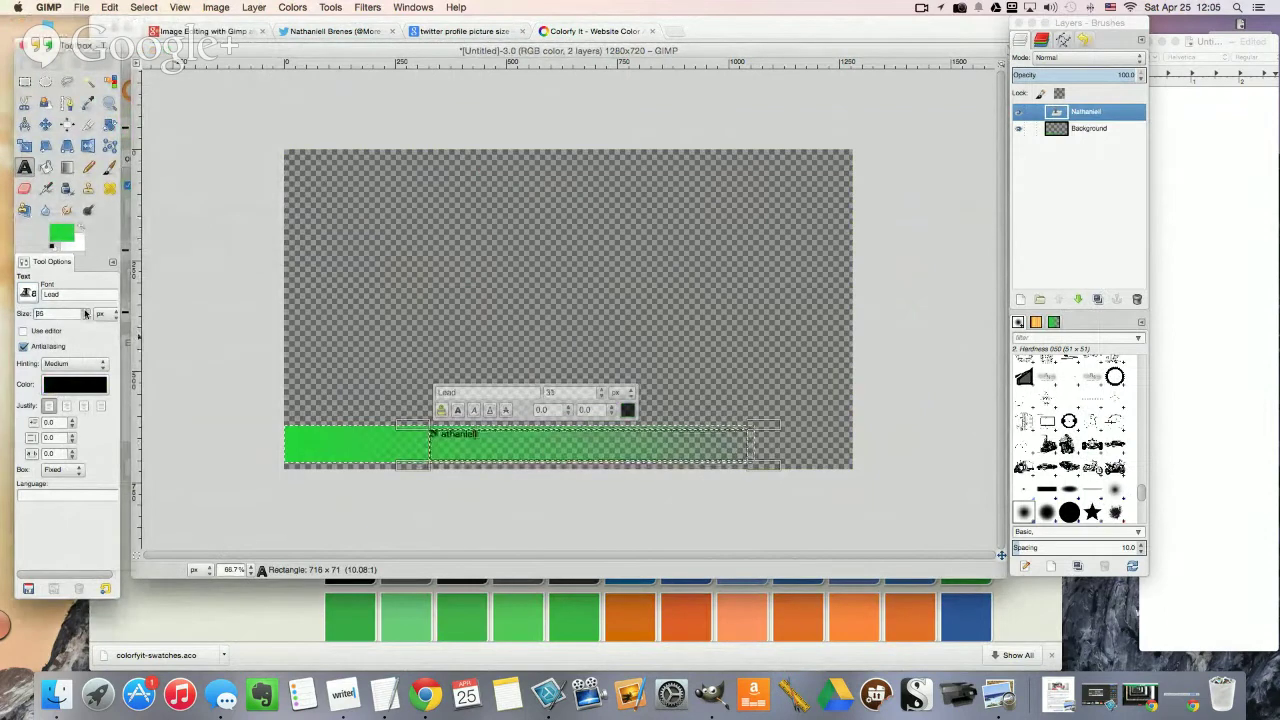
{"action": "type", "text": "8"}
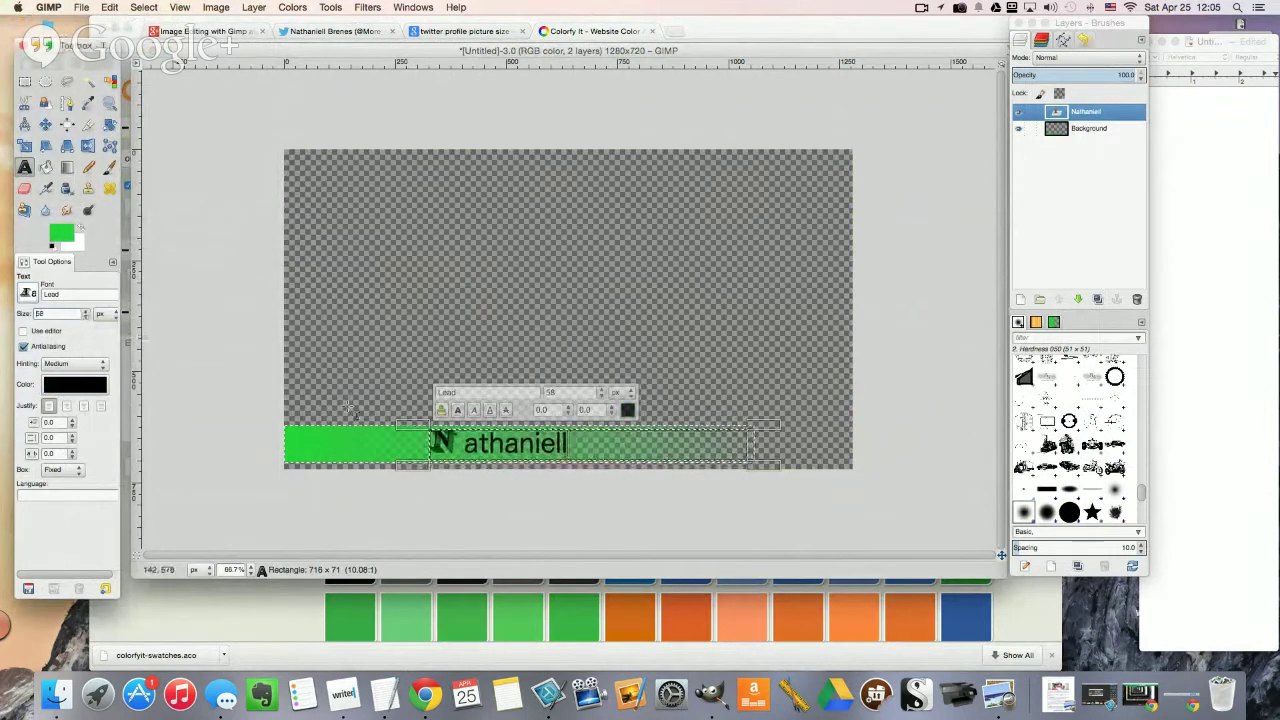
Step: Switch the name text to Lemondrop at 49 px and move it to the bar's left end
{"action": "left_click_drag", "start_coordinate": [479, 446], "coordinate": [463, 446]}
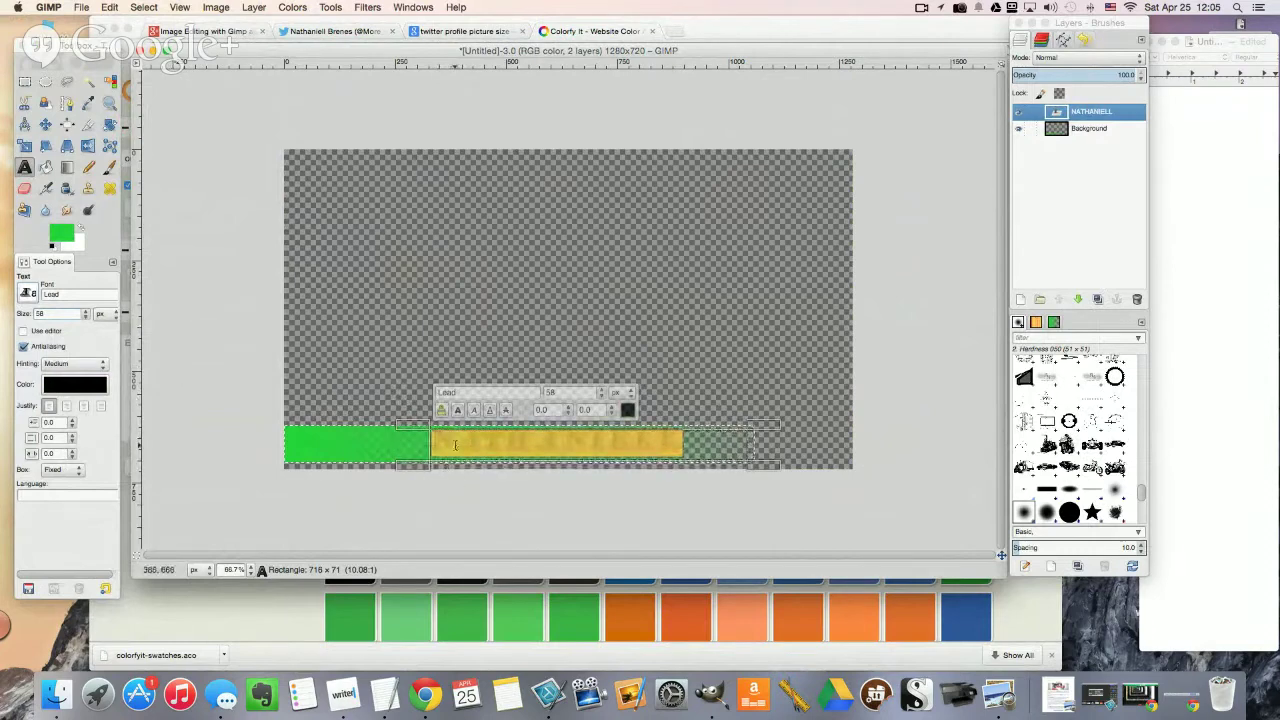
{"action": "left_click", "coordinate": [33, 296]}
{"action": "left_click", "coordinate": [33, 296]}
{"action": "scroll", "coordinate": [58, 360], "scroll_direction": "up", "scroll_amount": 5}
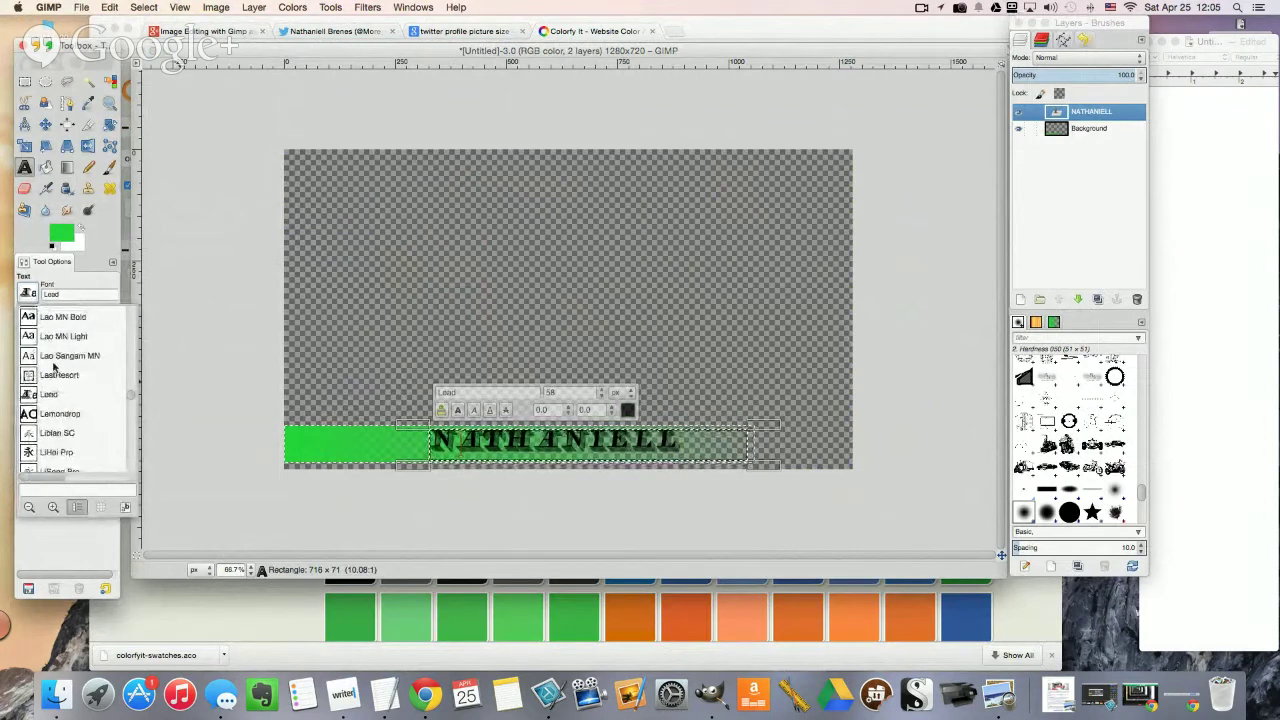
{"action": "left_click", "coordinate": [55, 413]}
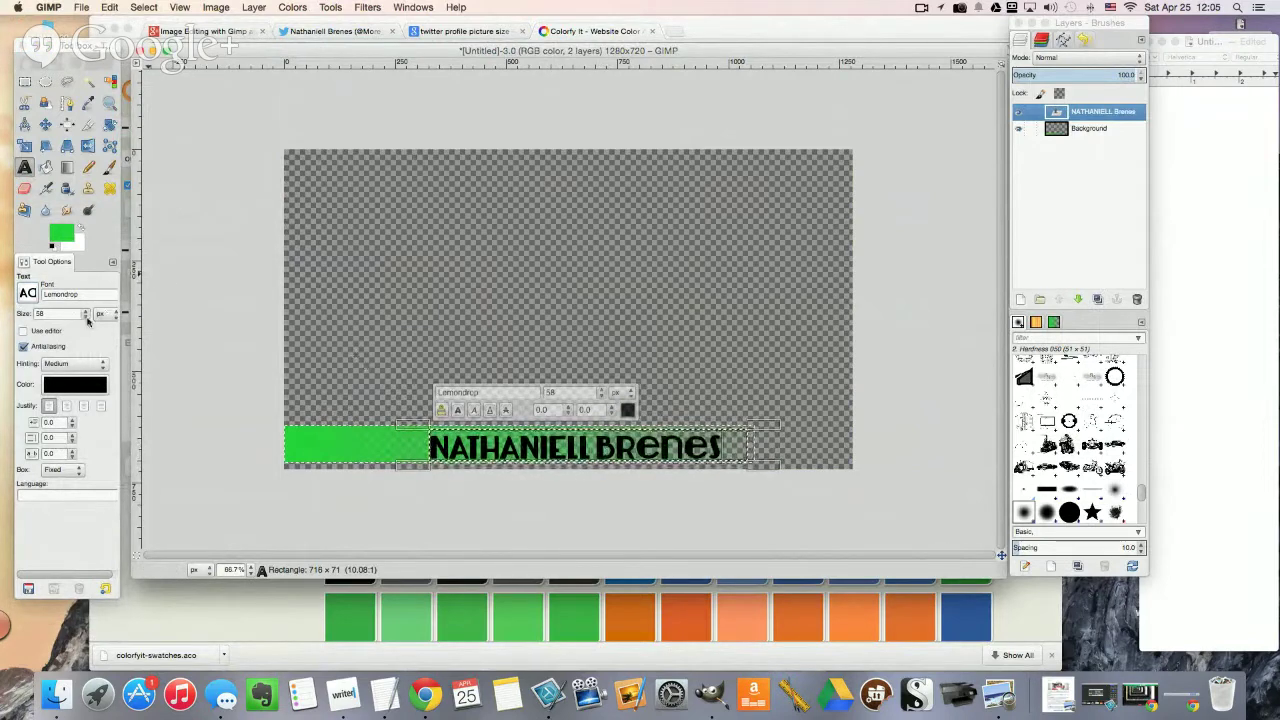
{"action": "left_click", "coordinate": [86, 318]}
{"action": "left_click", "coordinate": [87, 318]}
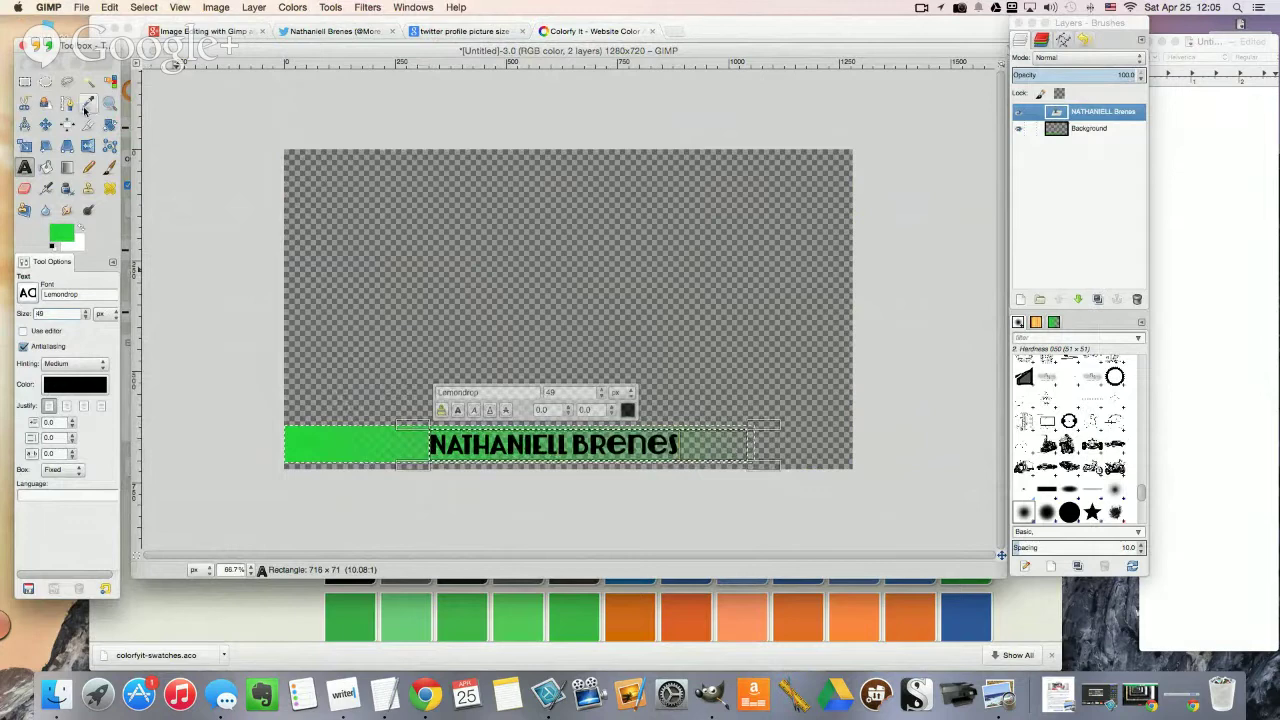
{"action": "left_click", "coordinate": [45, 124]}
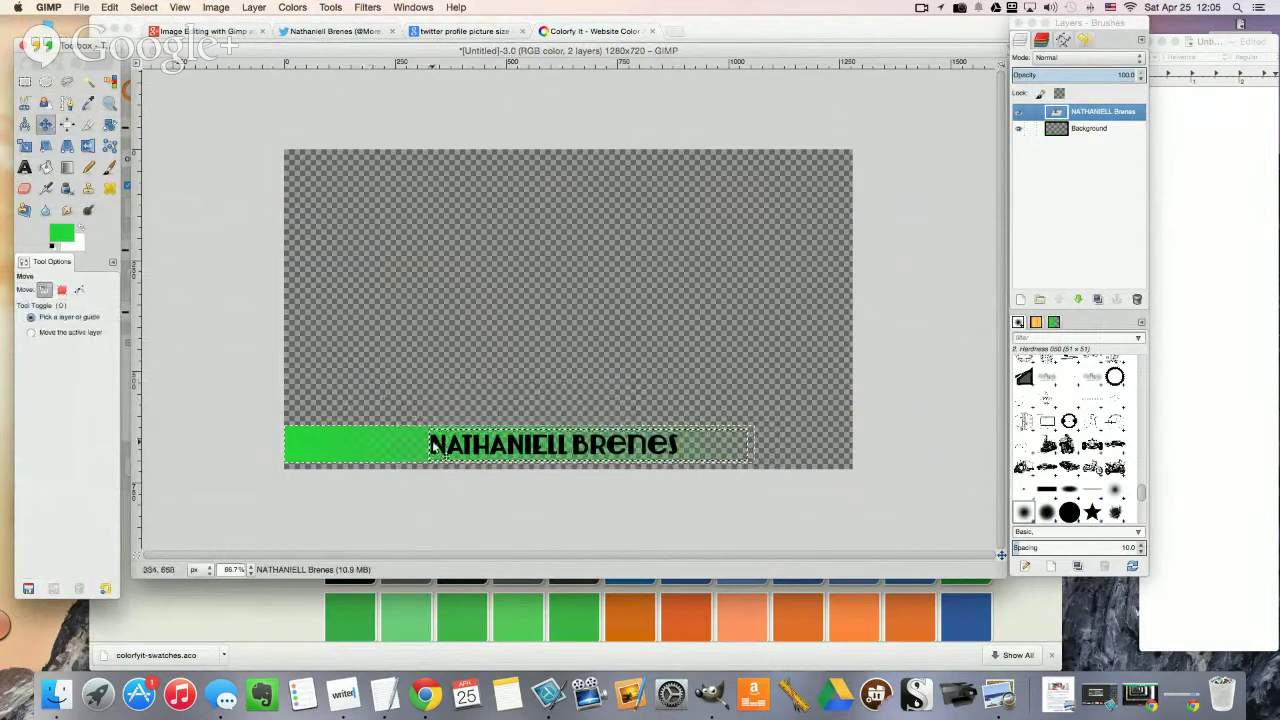
{"action": "left_click_drag", "start_coordinate": [437, 447], "coordinate": [318, 445]}
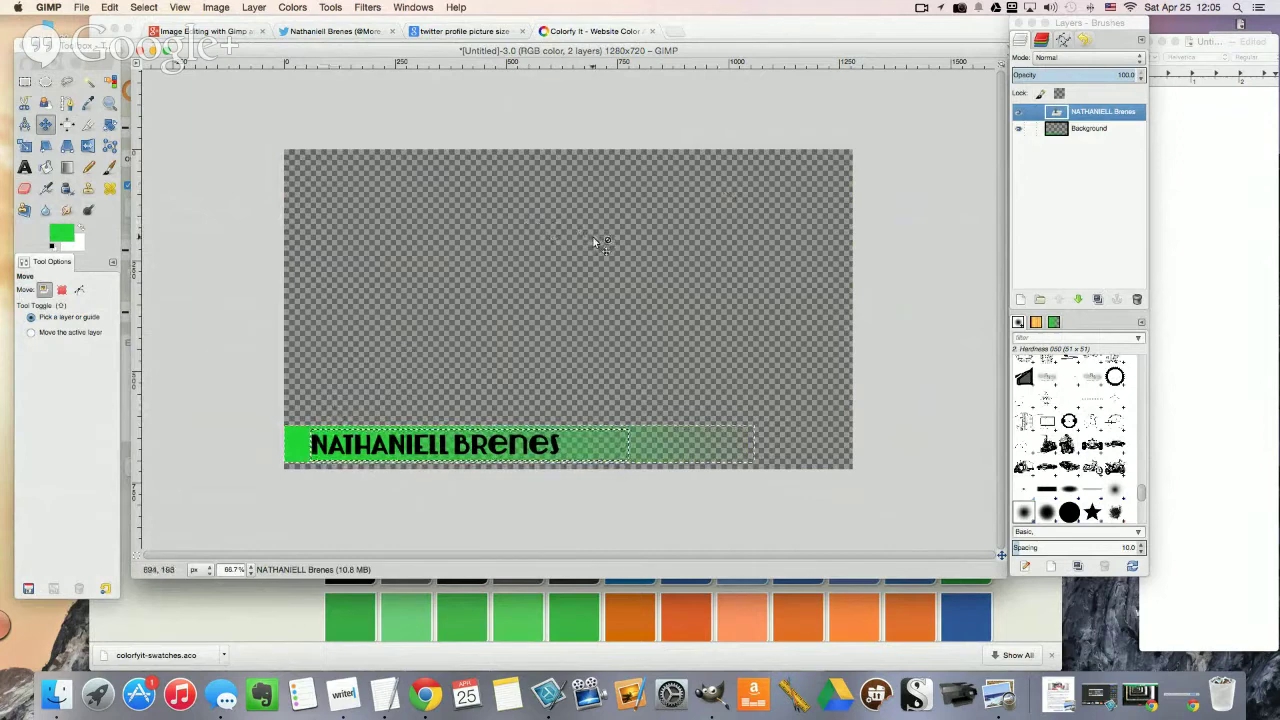
Step: Start File > Open and browse to the Dropbox > OM2C > Images folder
{"action": "left_click", "coordinate": [79, 10]}
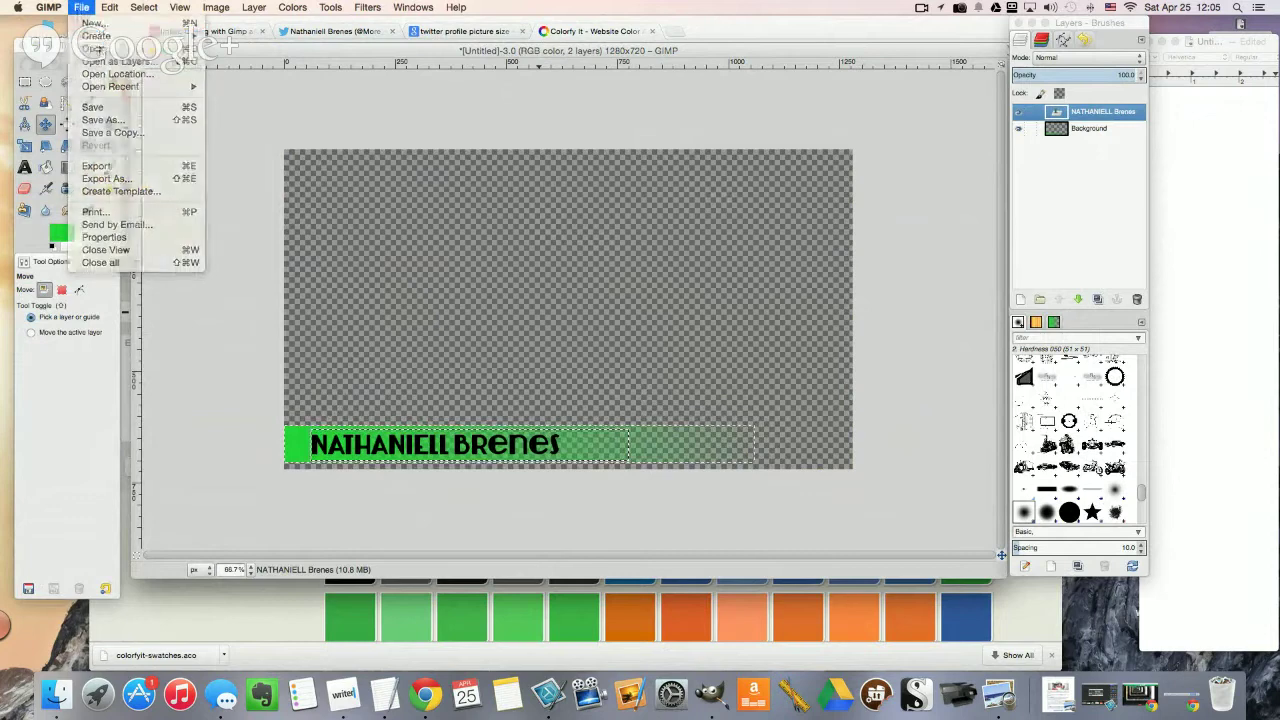
{"action": "left_click", "coordinate": [94, 48]}
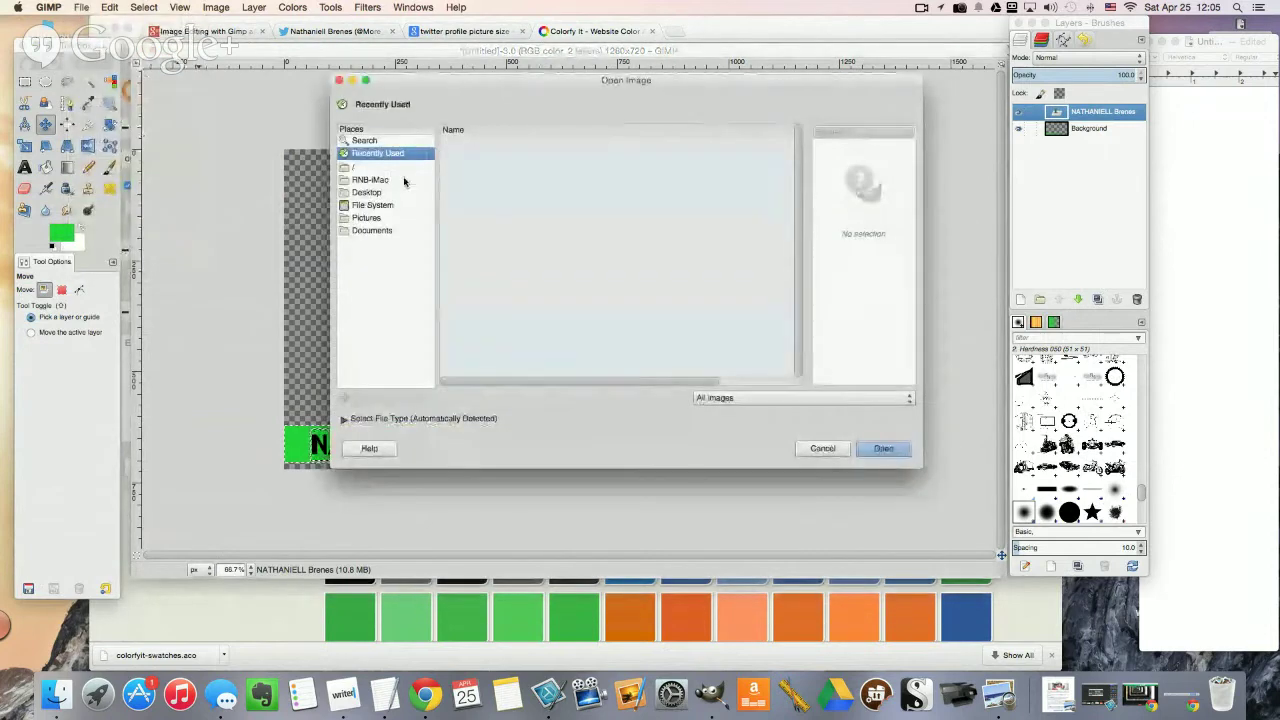
{"action": "left_click", "coordinate": [391, 181]}
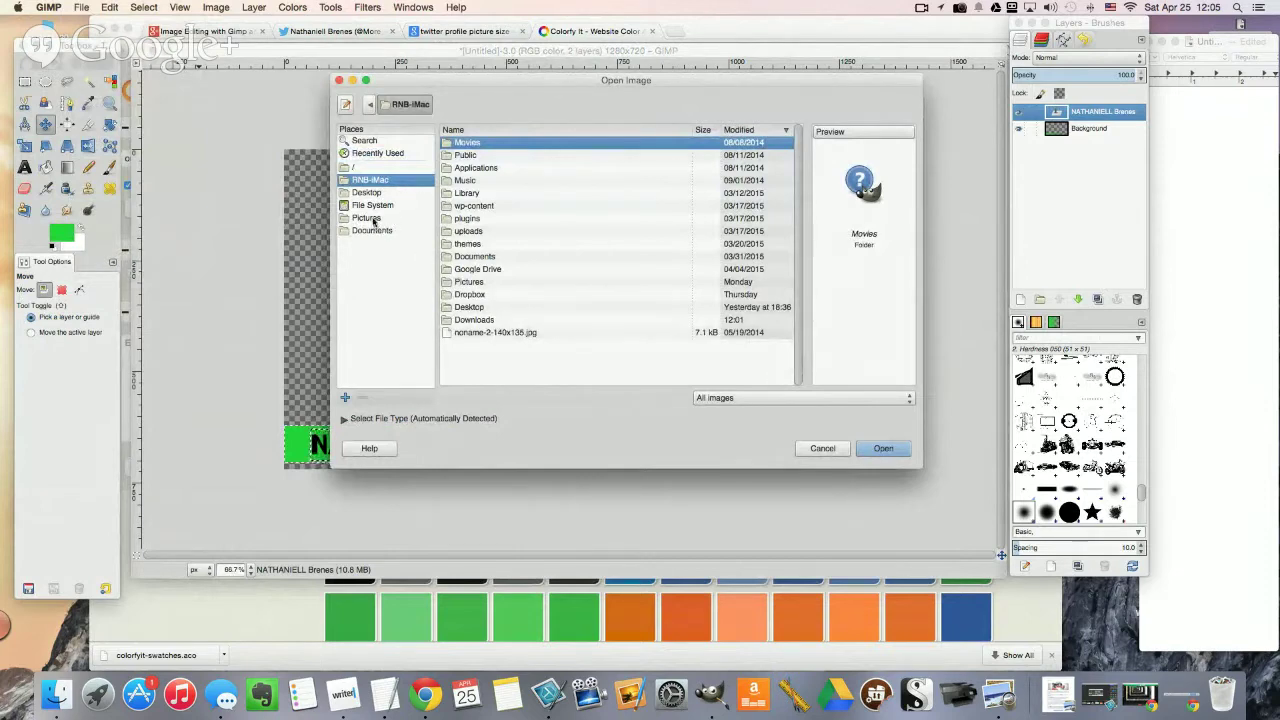
{"action": "double_click", "coordinate": [478, 294]}
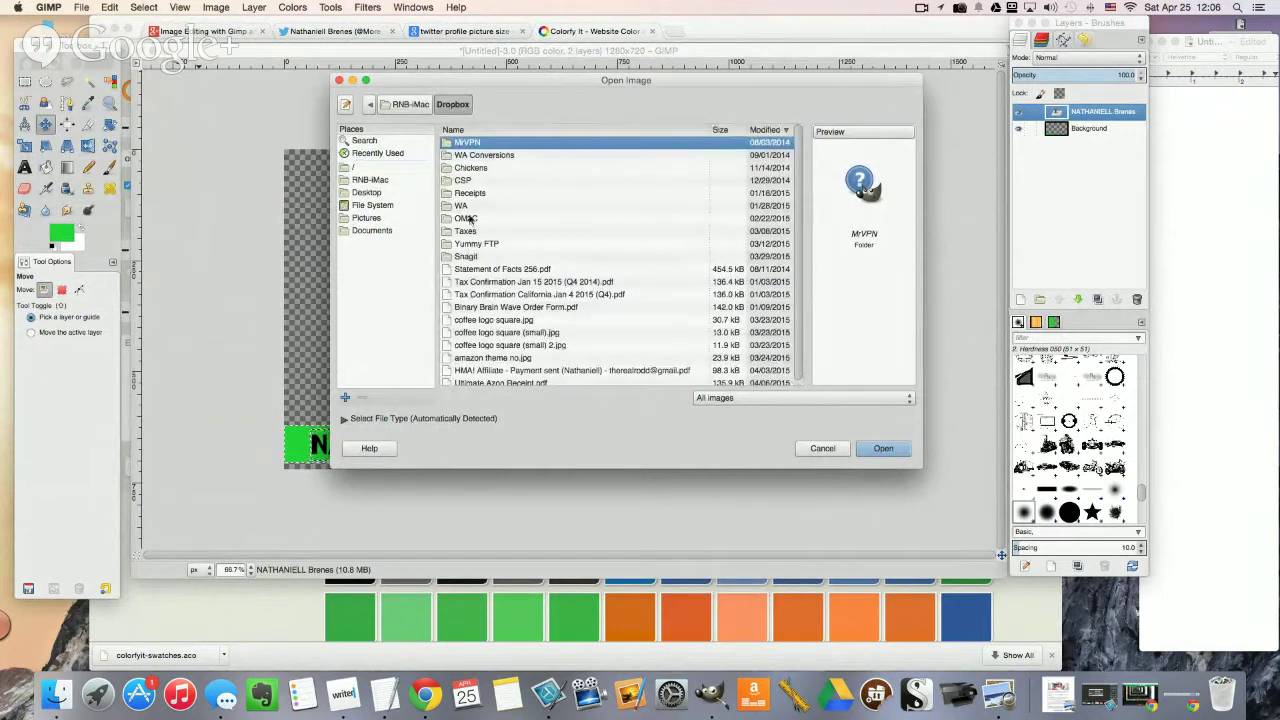
{"action": "double_click", "coordinate": [463, 220]}
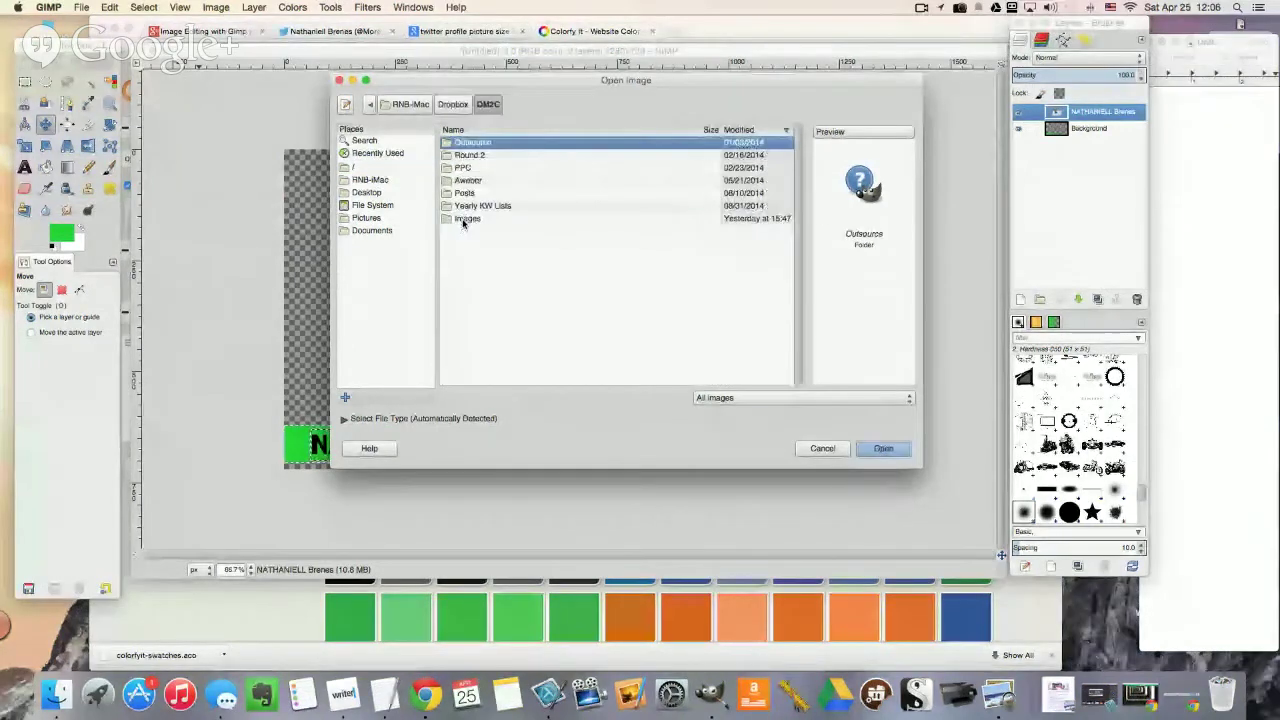
{"action": "double_click", "coordinate": [459, 220]}
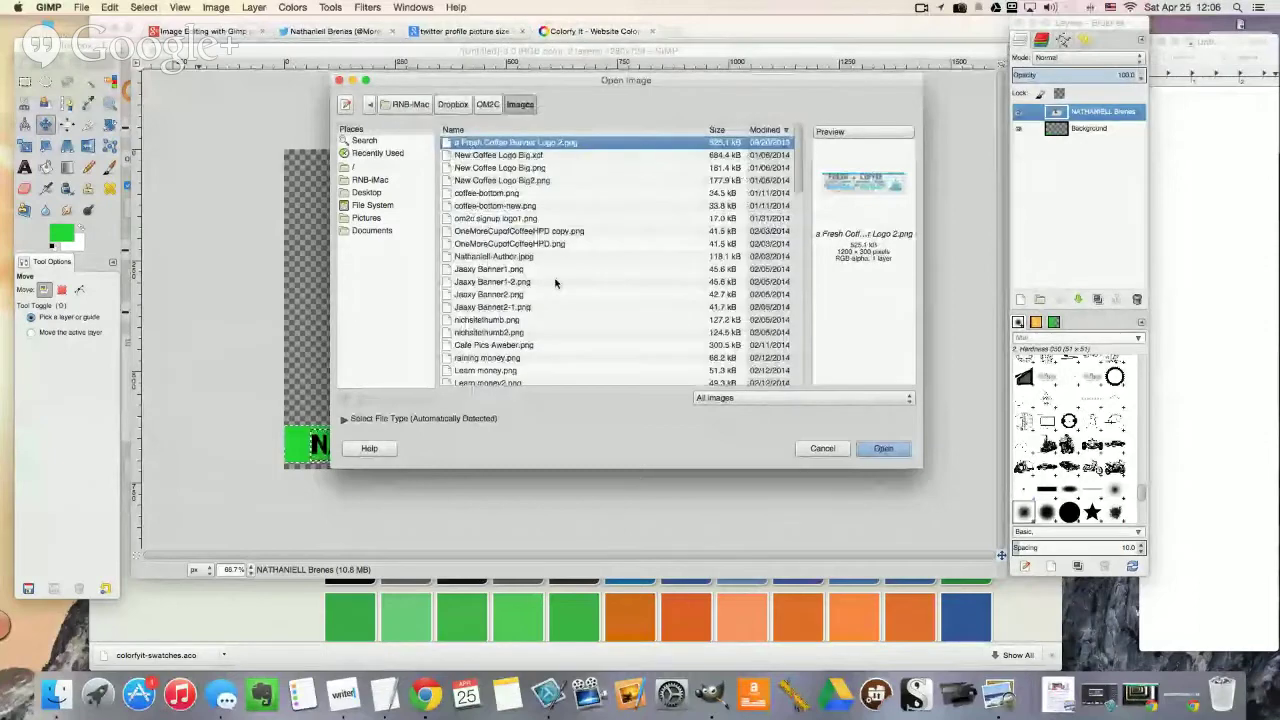
Step: Open New Coffee Logo Big2.png after previewing the other logo files
{"action": "scroll", "coordinate": [515, 285], "scroll_direction": "down", "scroll_amount": 10}
{"action": "left_click", "coordinate": [490, 259]}
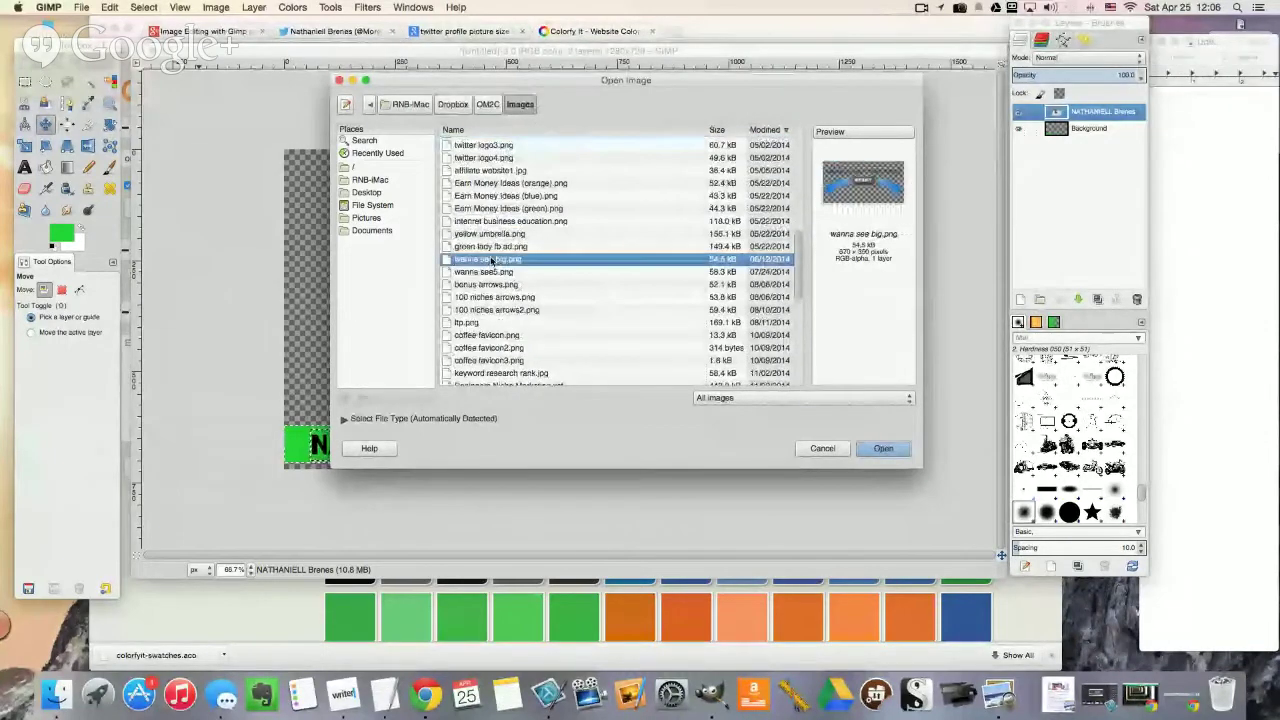
{"action": "scroll", "coordinate": [488, 261], "scroll_direction": "down", "scroll_amount": 5}
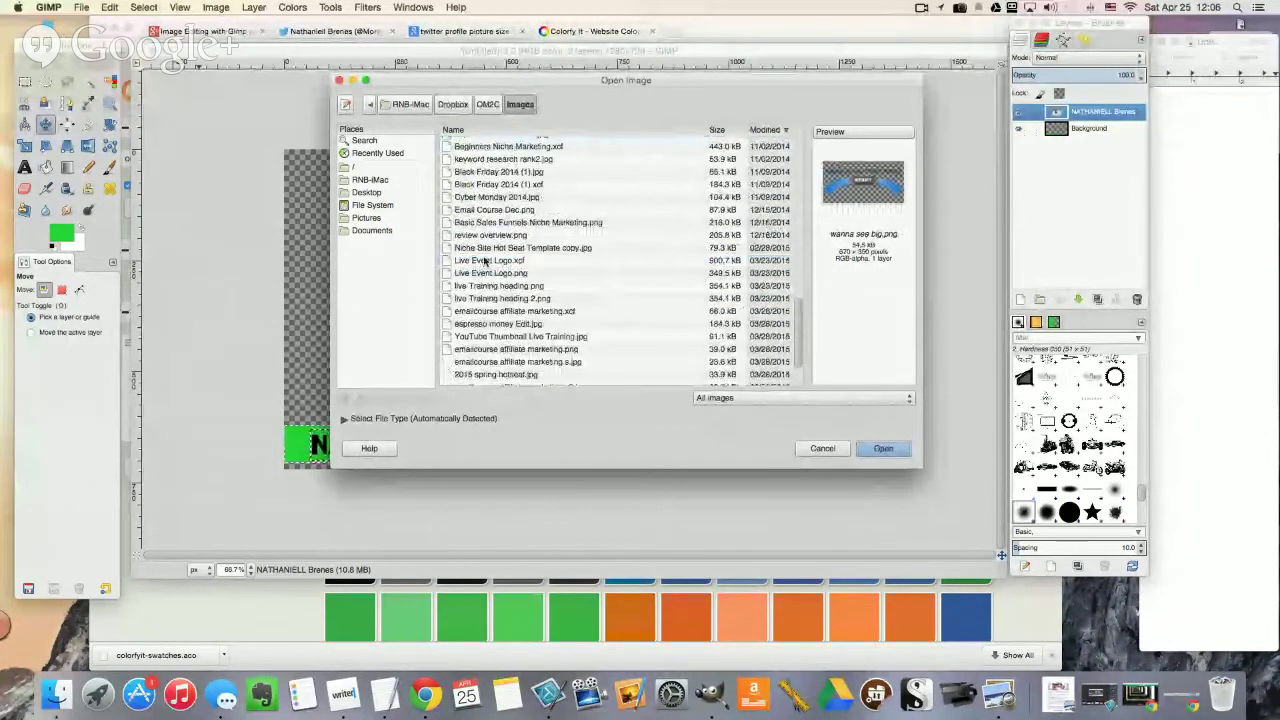
{"action": "scroll", "coordinate": [486, 261], "scroll_direction": "down", "scroll_amount": 2}
{"action": "scroll", "coordinate": [484, 261], "scroll_direction": "up", "scroll_amount": 3}
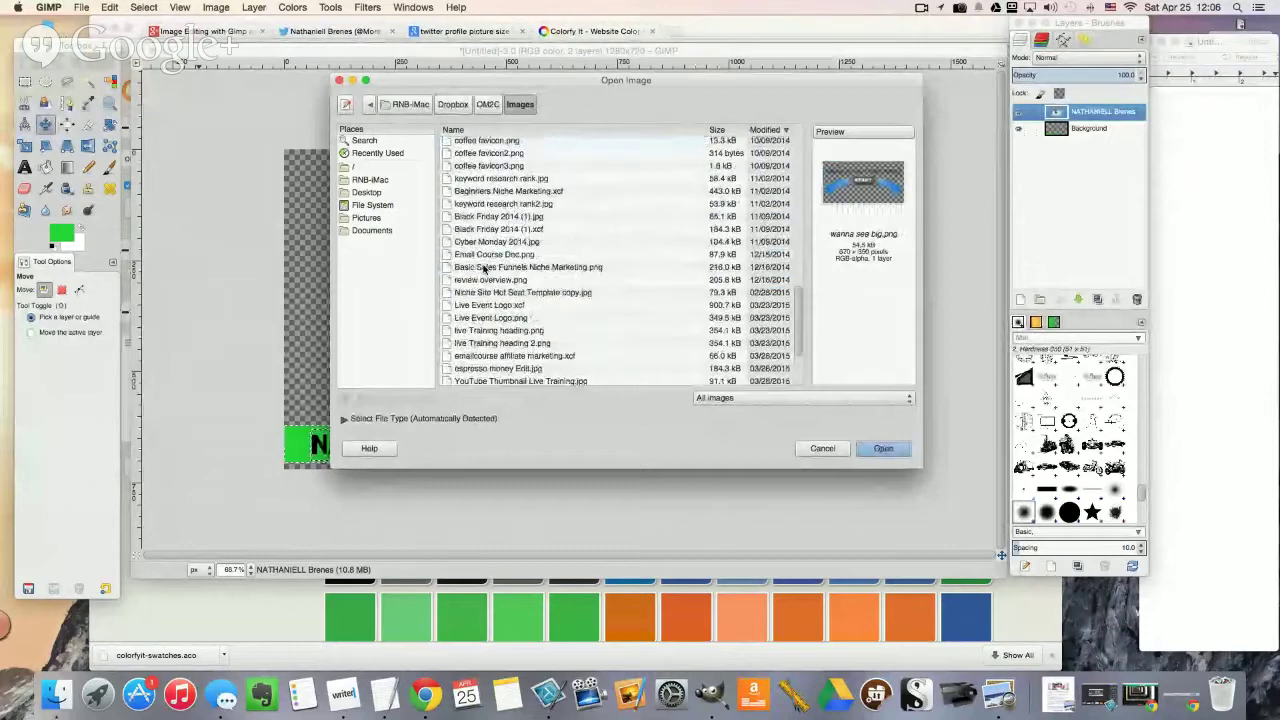
{"action": "scroll", "coordinate": [490, 260], "scroll_direction": "up", "scroll_amount": 5}
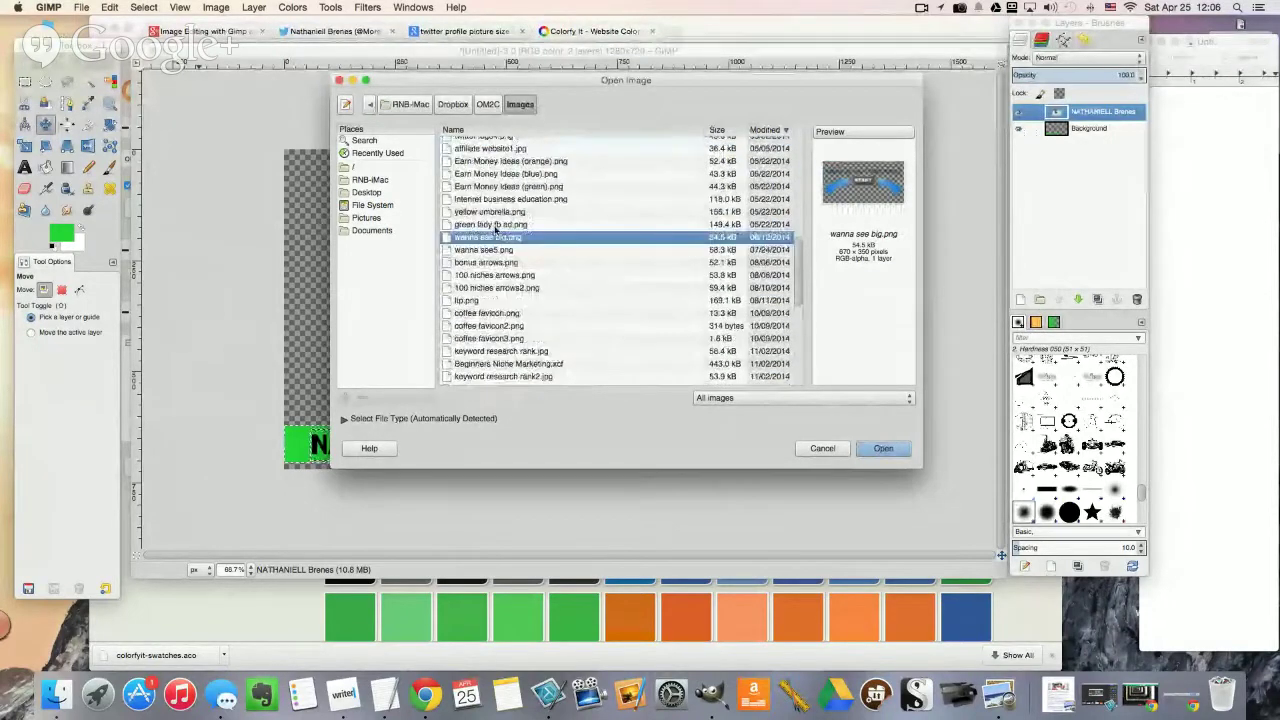
{"action": "scroll", "coordinate": [495, 245], "scroll_direction": "up", "scroll_amount": 3}
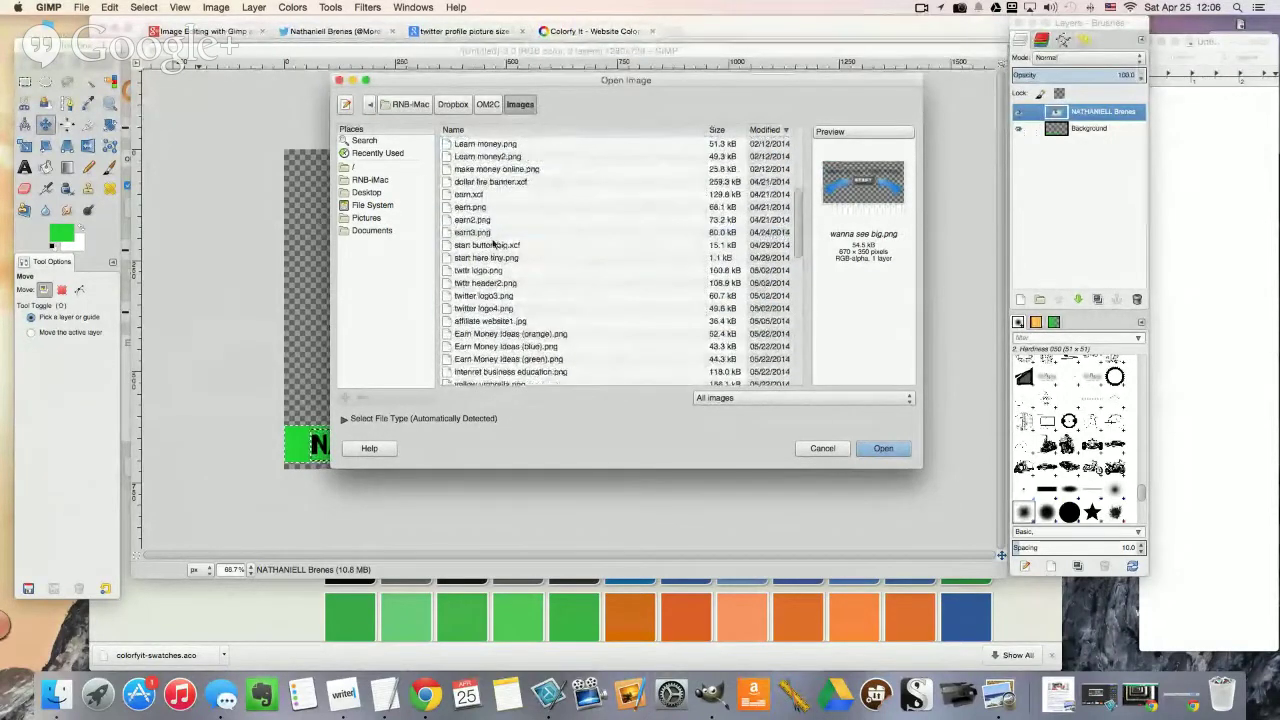
{"action": "scroll", "coordinate": [493, 243], "scroll_direction": "up", "scroll_amount": 3}
{"action": "scroll", "coordinate": [493, 243], "scroll_direction": "up", "scroll_amount": 2}
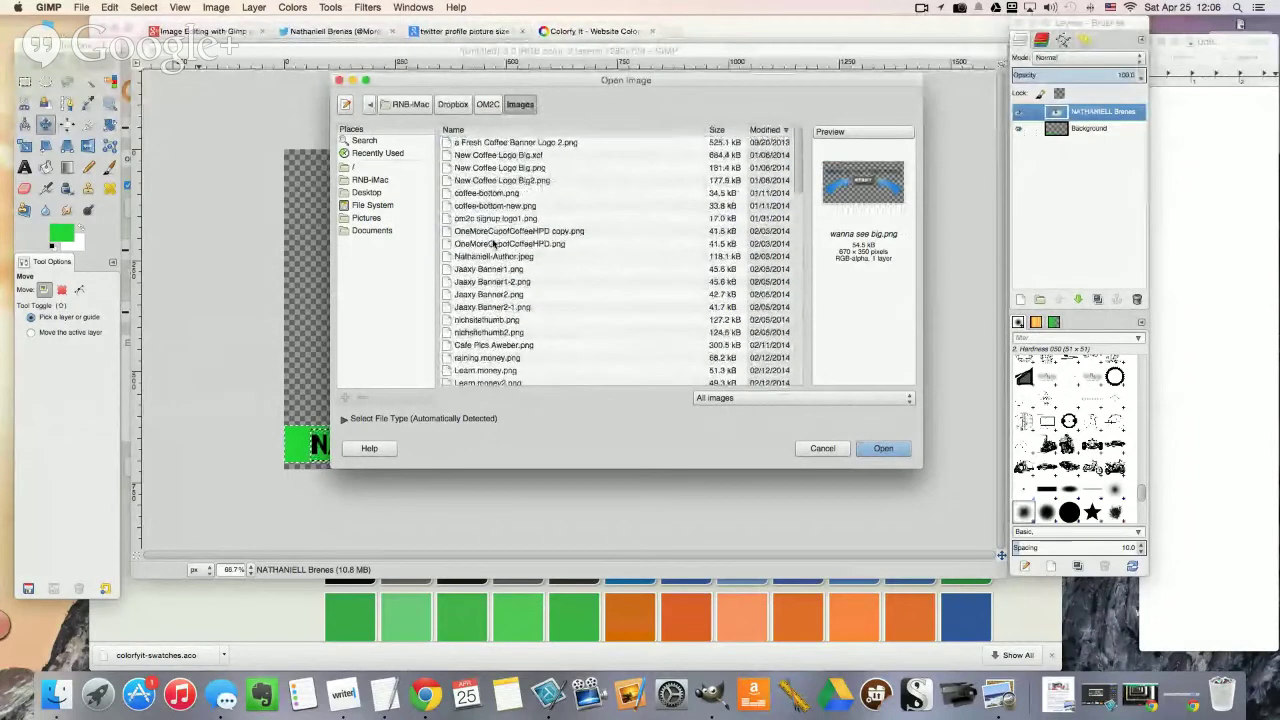
{"action": "left_click", "coordinate": [501, 168]}
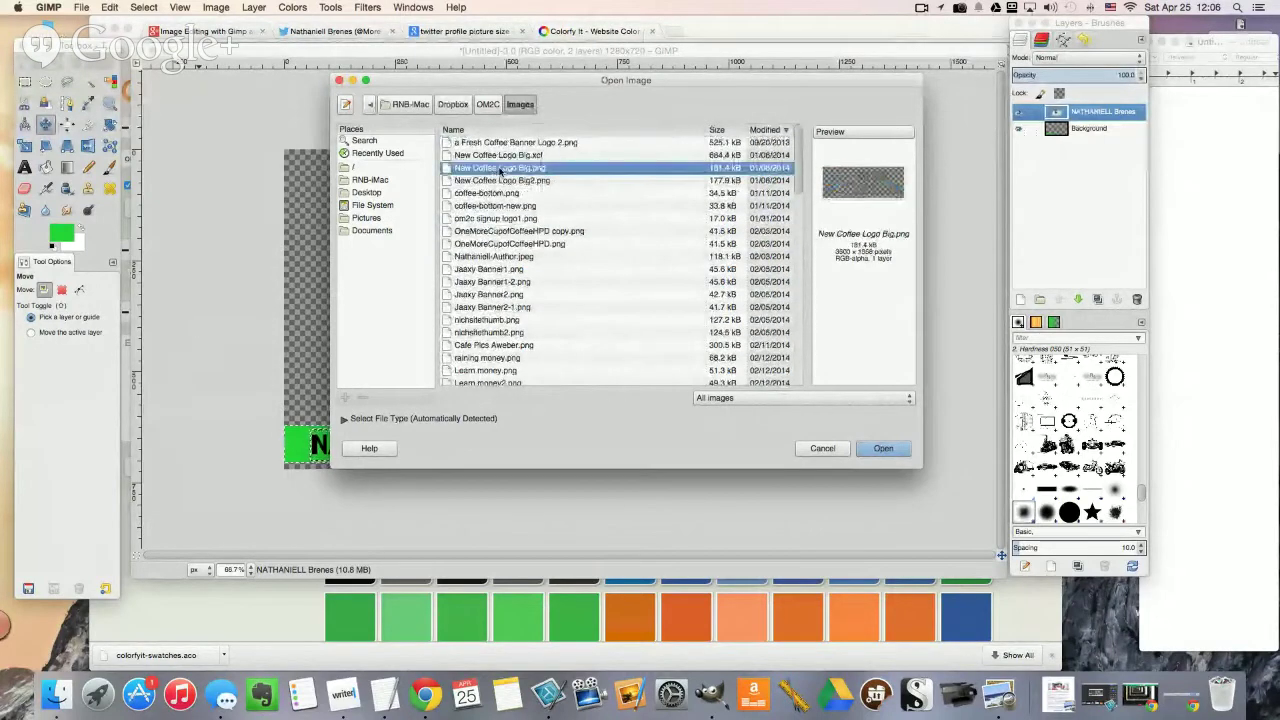
{"action": "left_click", "coordinate": [496, 181]}
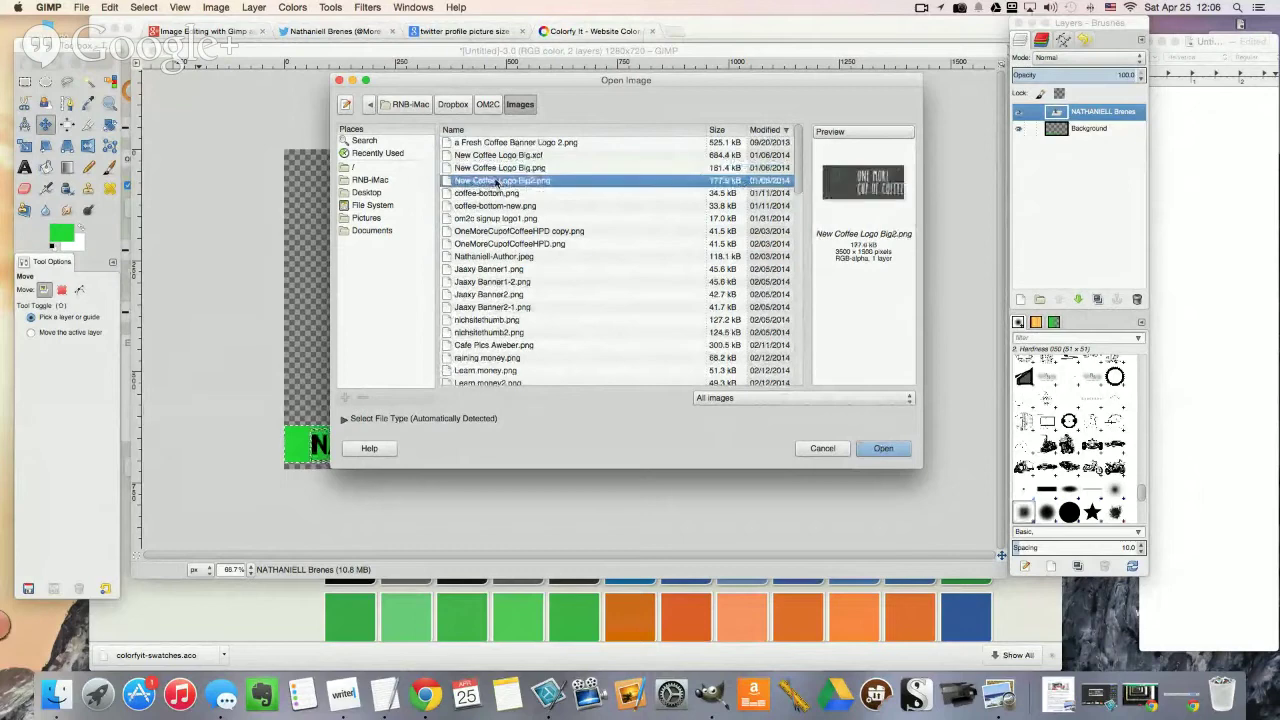
{"action": "left_click", "coordinate": [882, 449]}
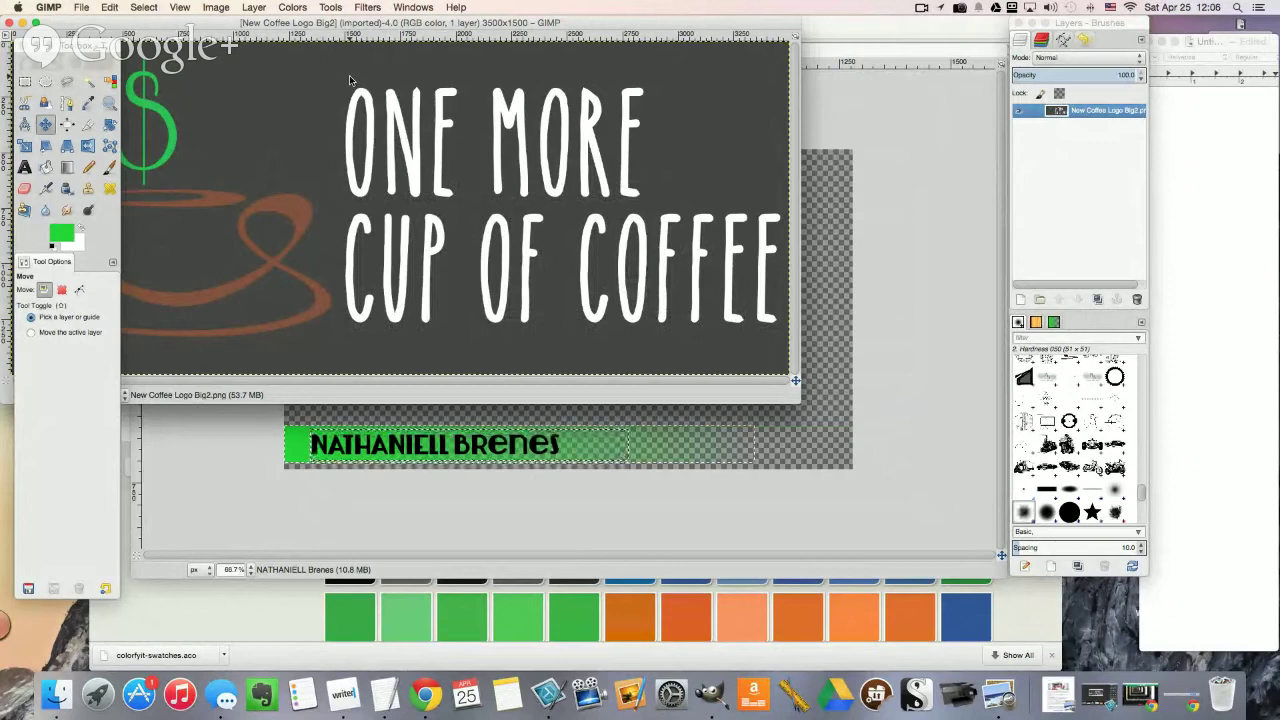
Step: Create a new blank 3500x1500 image
{"action": "key", "text": "alt"}
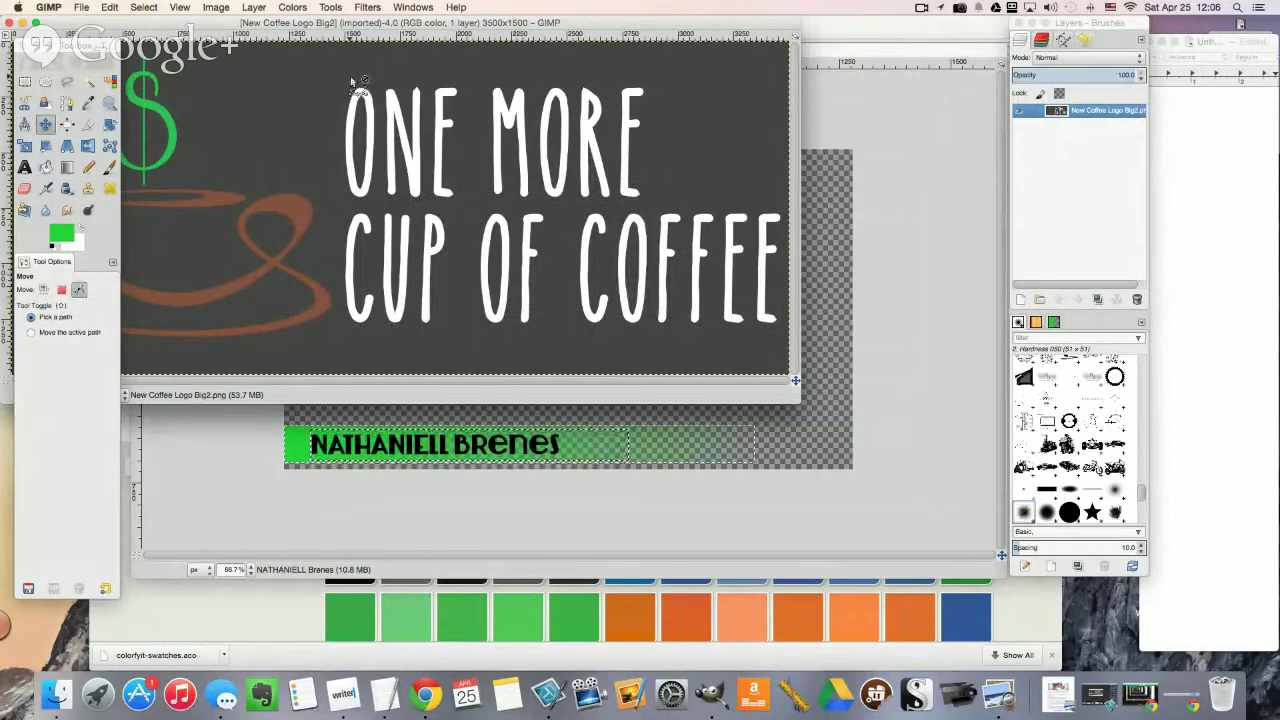
{"action": "key", "text": "super+n"}
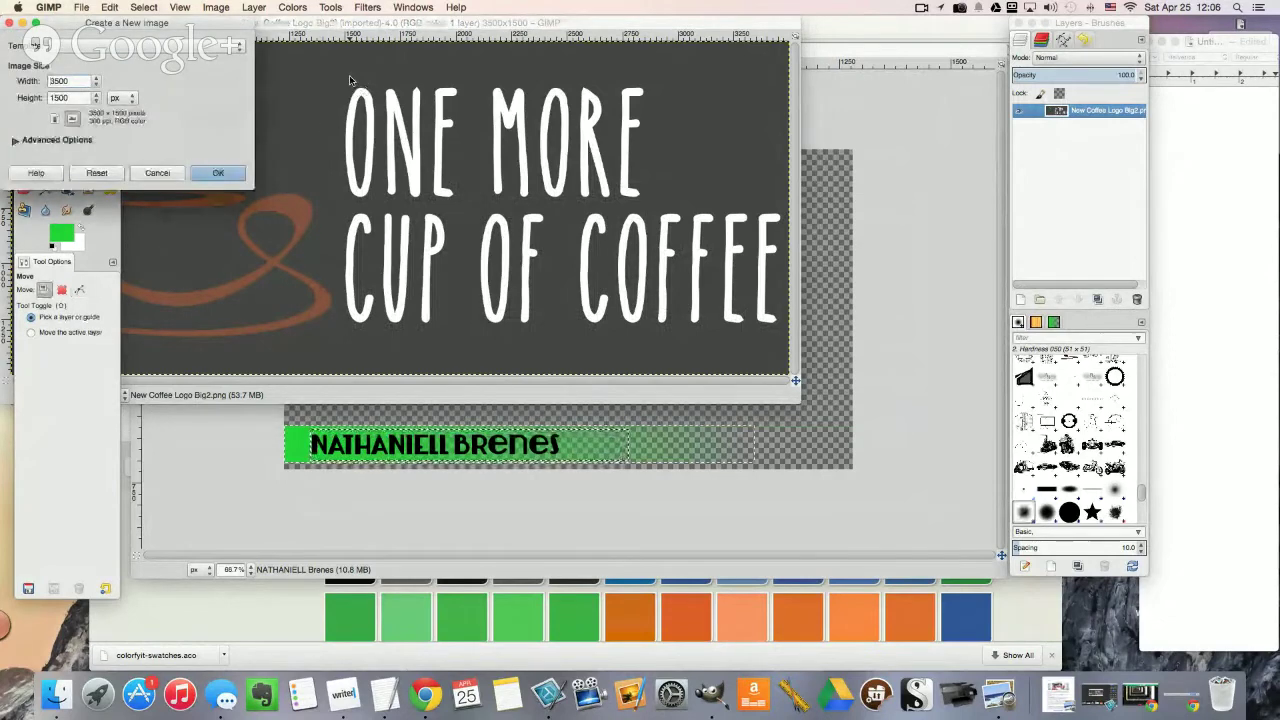
{"action": "left_click", "coordinate": [205, 173]}
{"action": "left_click_drag", "start_coordinate": [308, 24], "coordinate": [398, 144]}
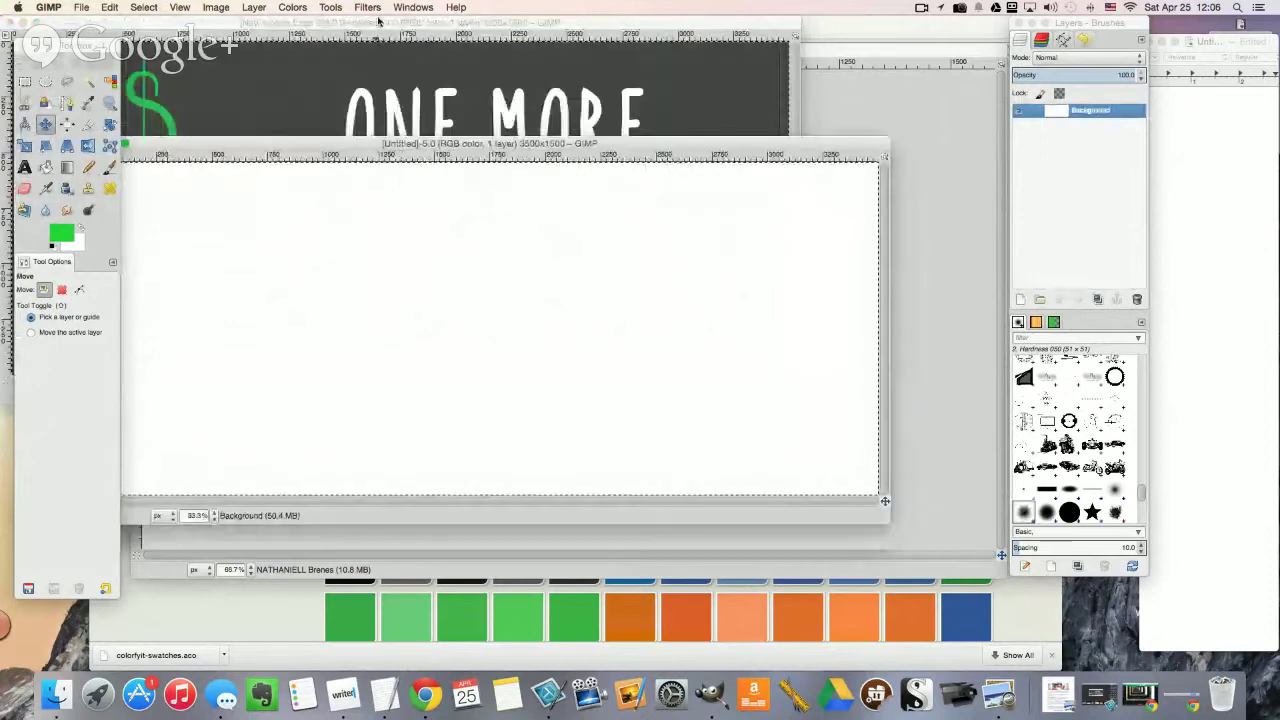
Step: Copy the coffee logo, paste it into the new image, and close the original
{"action": "left_click", "coordinate": [470, 65]}
{"action": "key", "text": "super+c"}
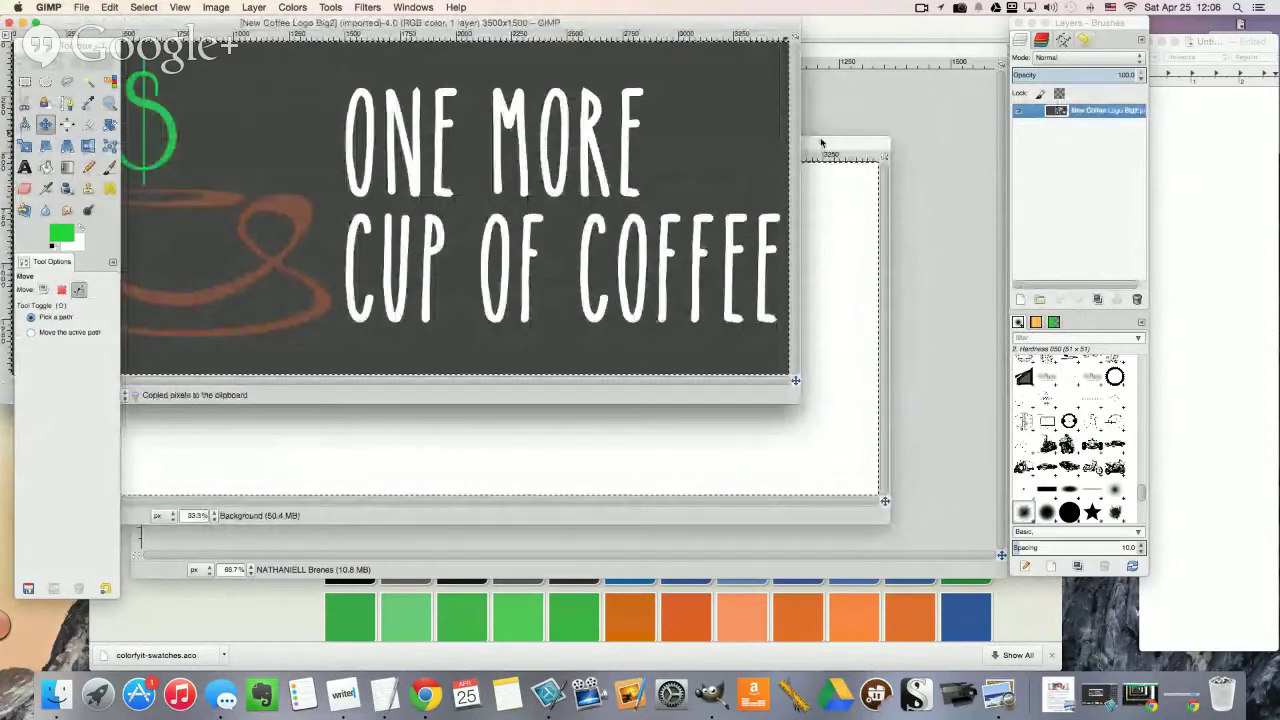
{"action": "left_click", "coordinate": [812, 145]}
{"action": "key", "text": "super+v"}
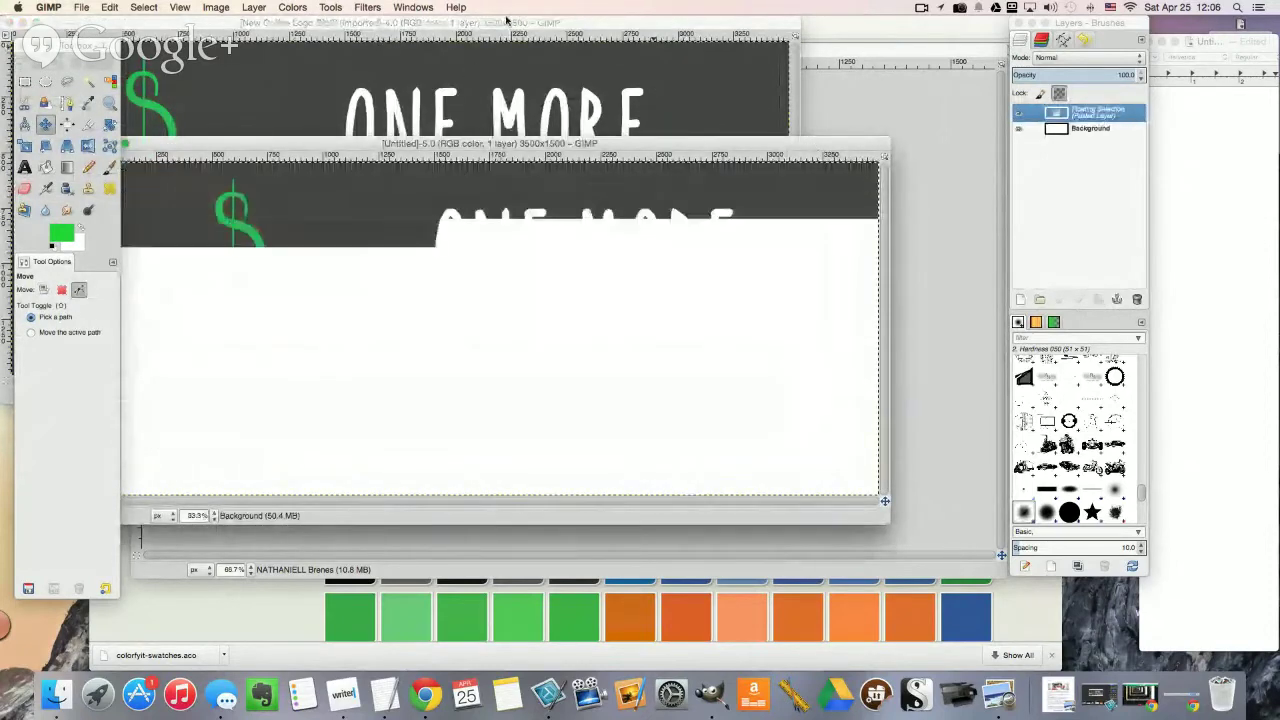
{"action": "left_click_drag", "start_coordinate": [81, 20], "coordinate": [251, 26]}
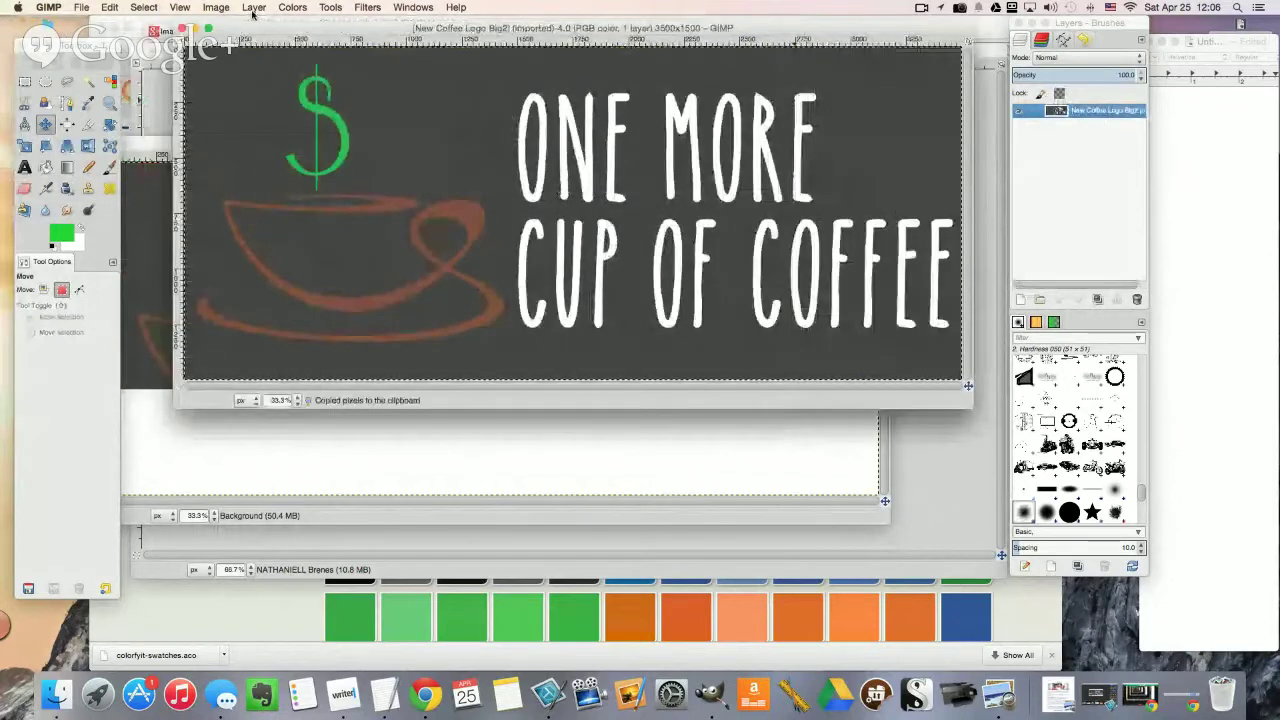
{"action": "key", "text": "super+w"}
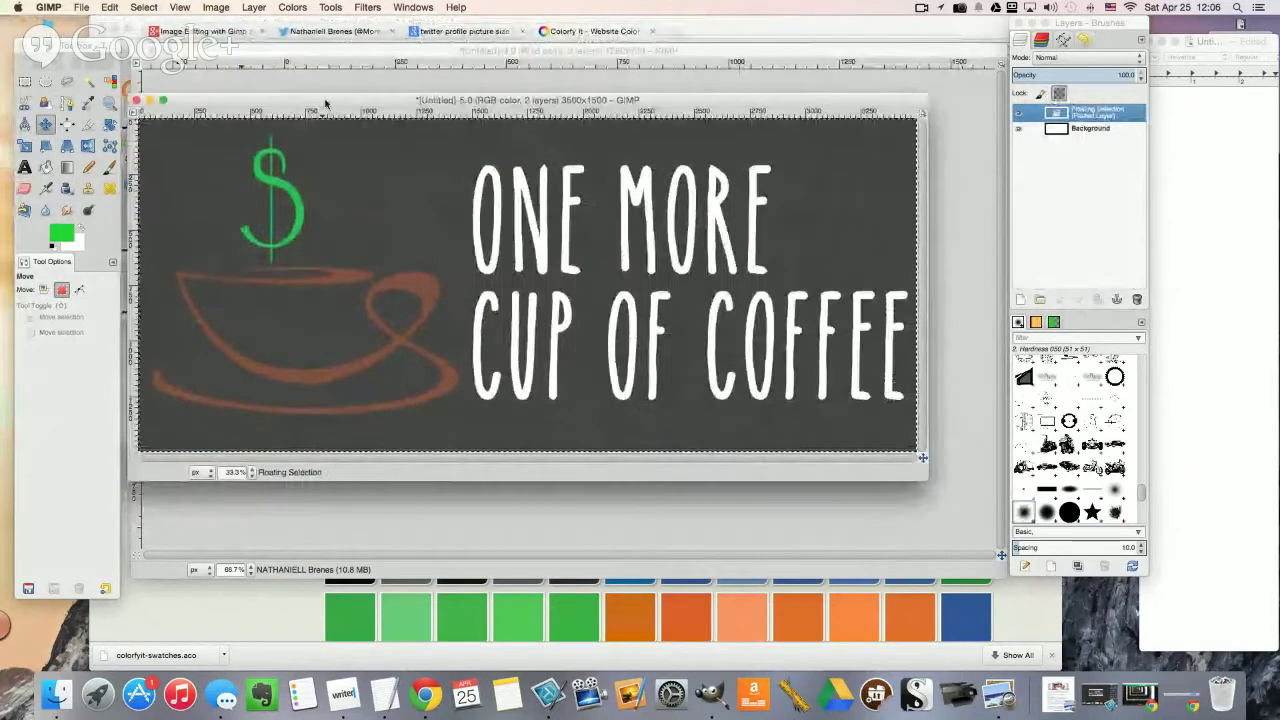
{"action": "left_click", "coordinate": [217, 8]}
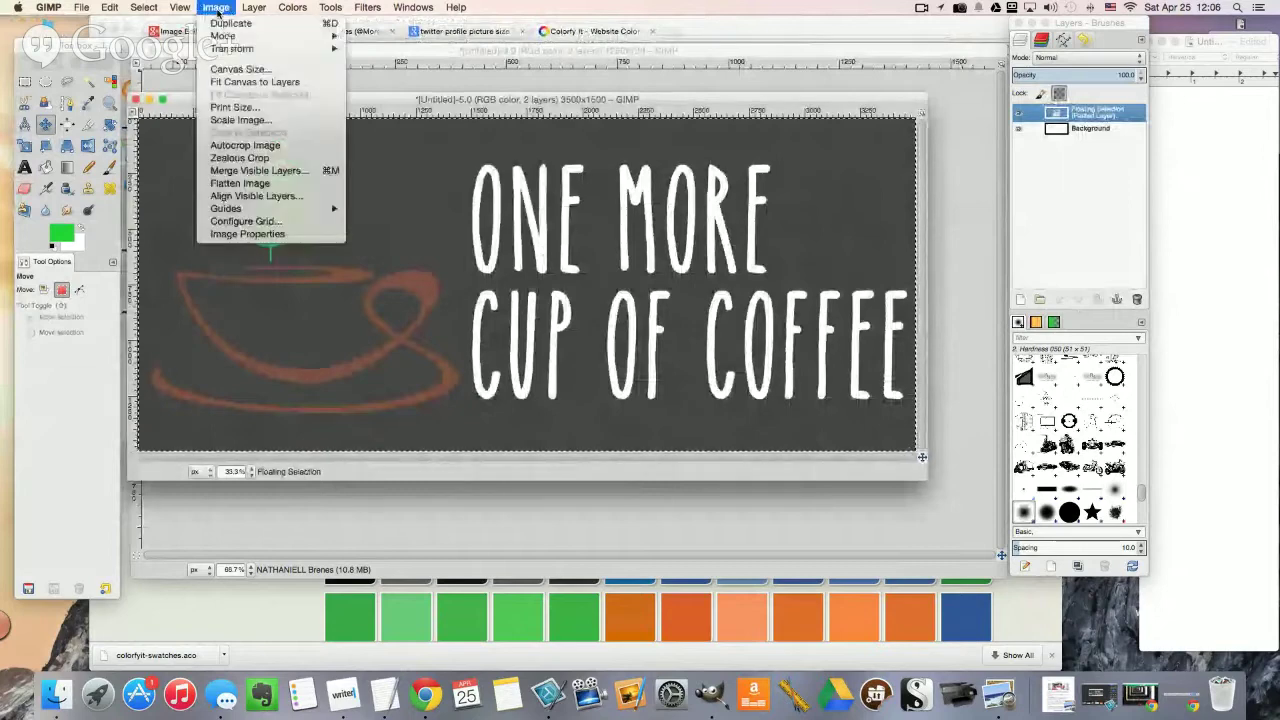
Step: Scale the logo image down to 400 x 171 px
{"action": "left_click", "coordinate": [240, 120]}
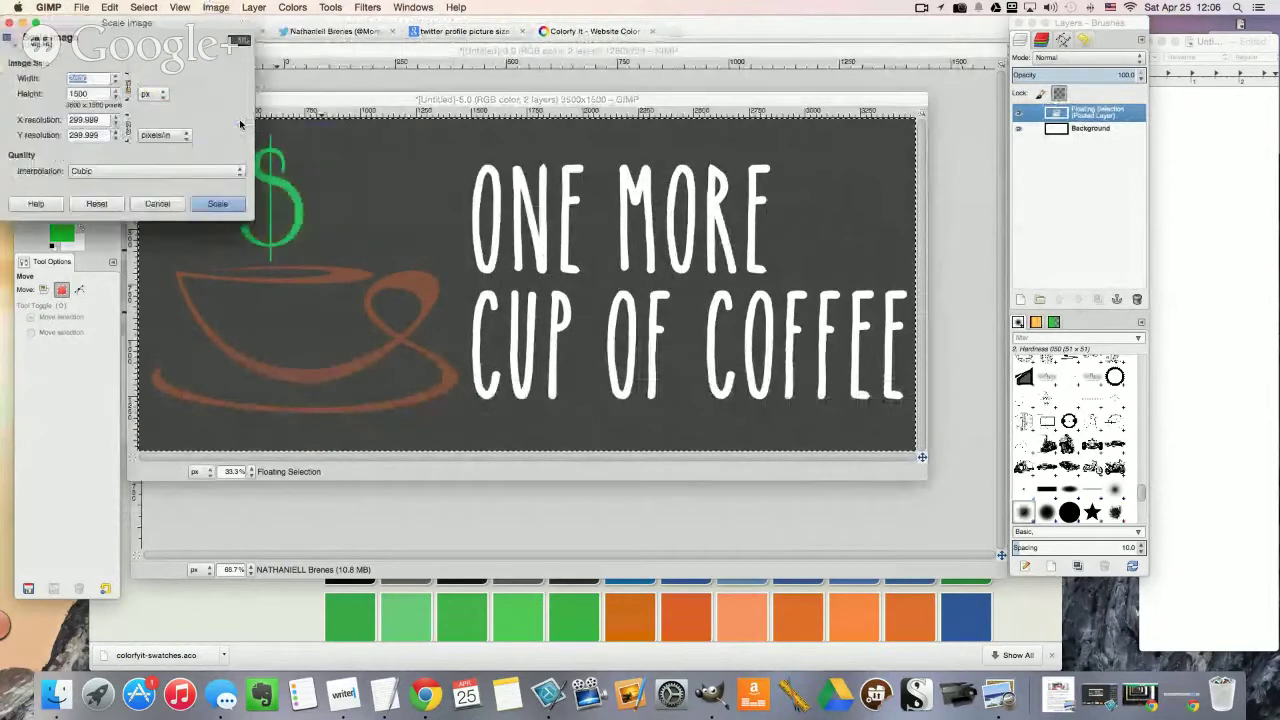
{"action": "left_click", "coordinate": [113, 86]}
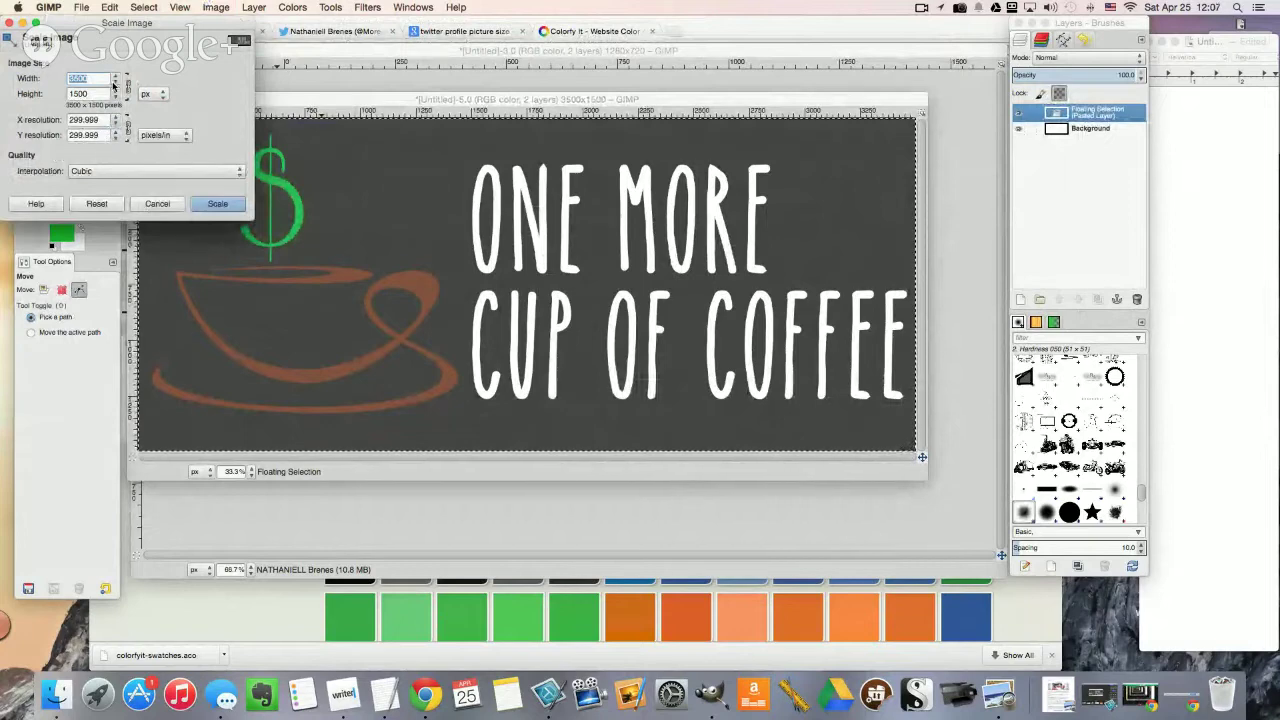
{"action": "type", "text": "400"}
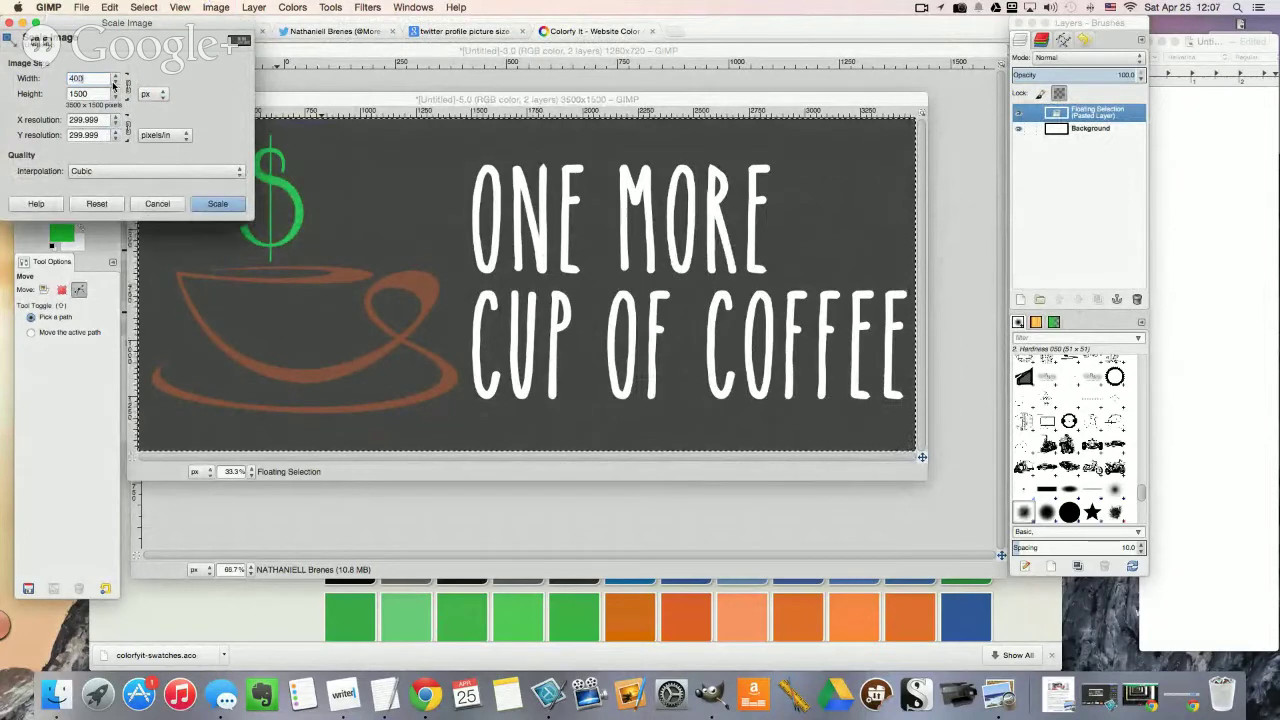
{"action": "key", "text": "Tab"}
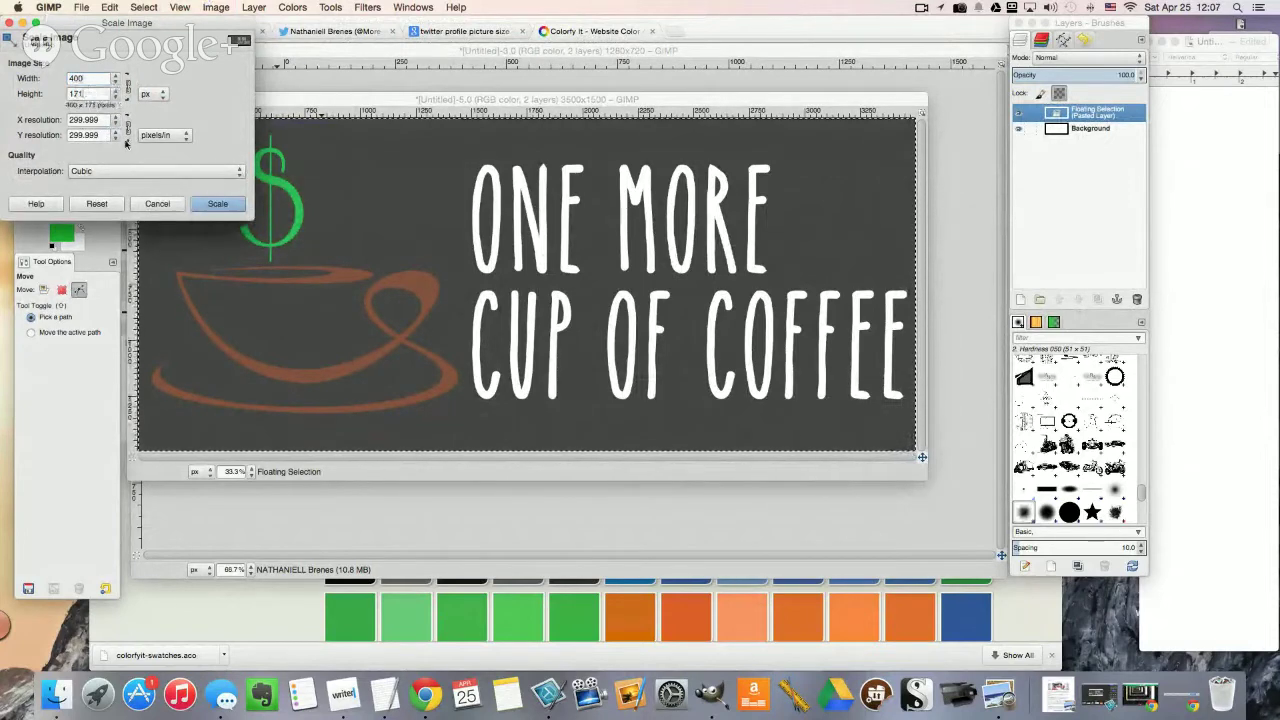
{"action": "left_click", "coordinate": [217, 203]}
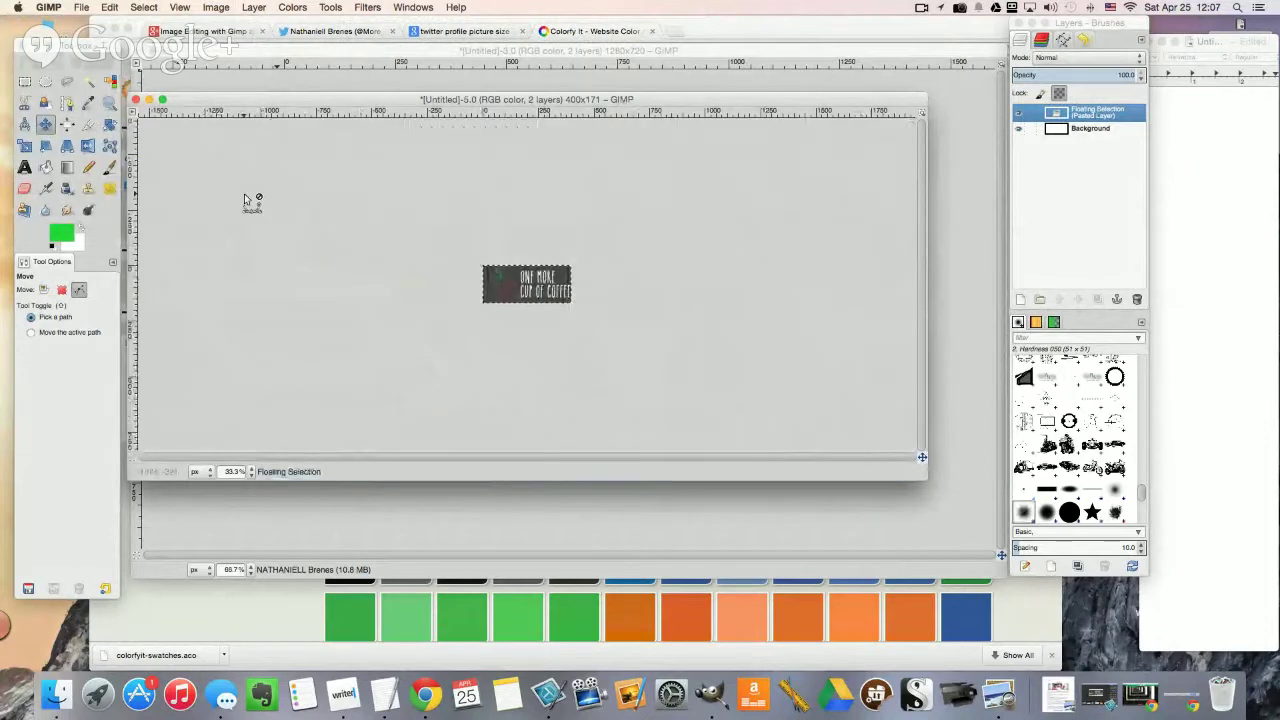
Step: Copy the scaled logo, view it at 100%, and move its window aside
{"action": "key", "text": "super+c"}
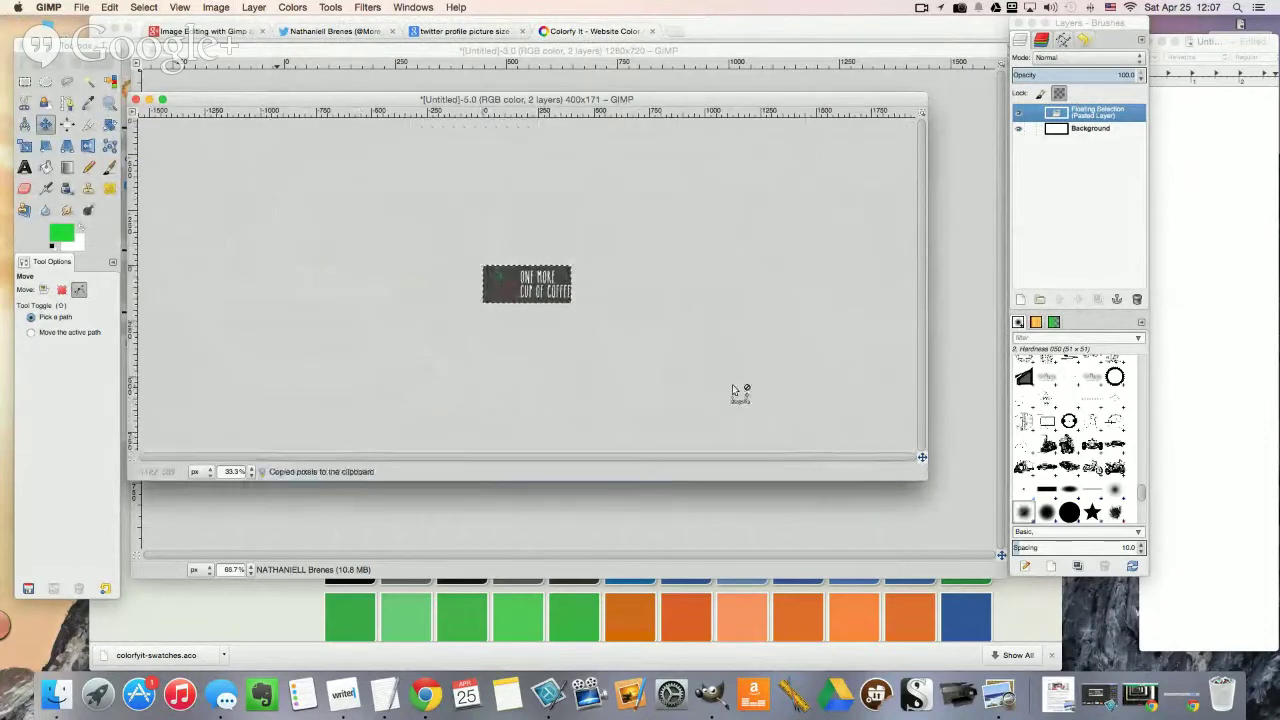
{"action": "key", "text": "minus"}
{"action": "key", "text": "1"}
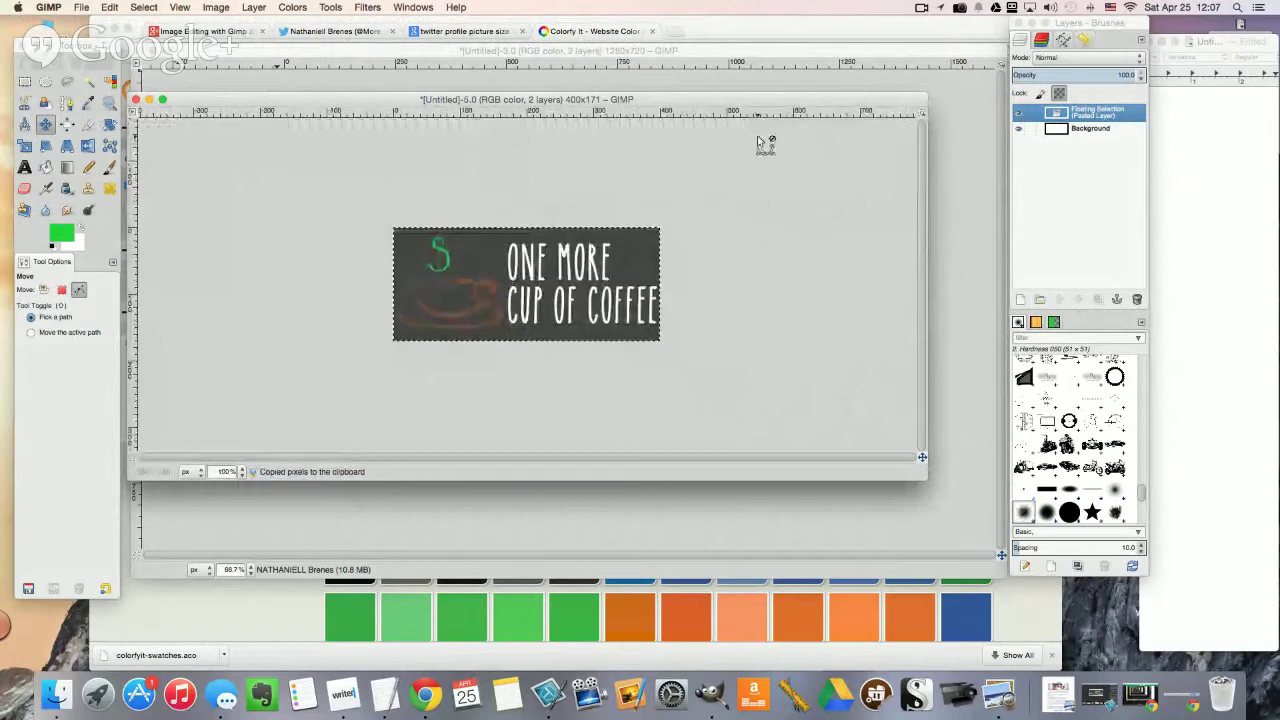
{"action": "left_click_drag", "start_coordinate": [752, 103], "coordinate": [90, 440]}
Step: On the 1280x720 banner, paste the logo, undo the paste, and open the Layers context menu
{"action": "left_click", "coordinate": [395, 275]}
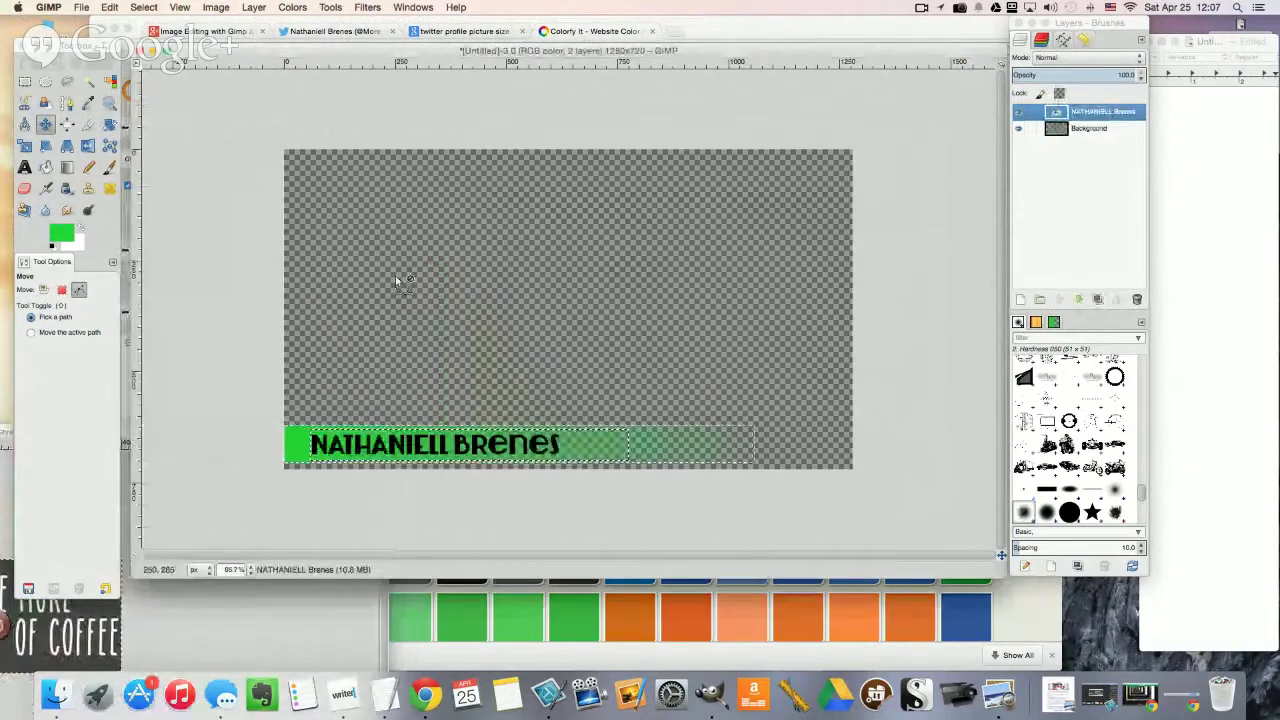
{"action": "key", "text": "super+v"}
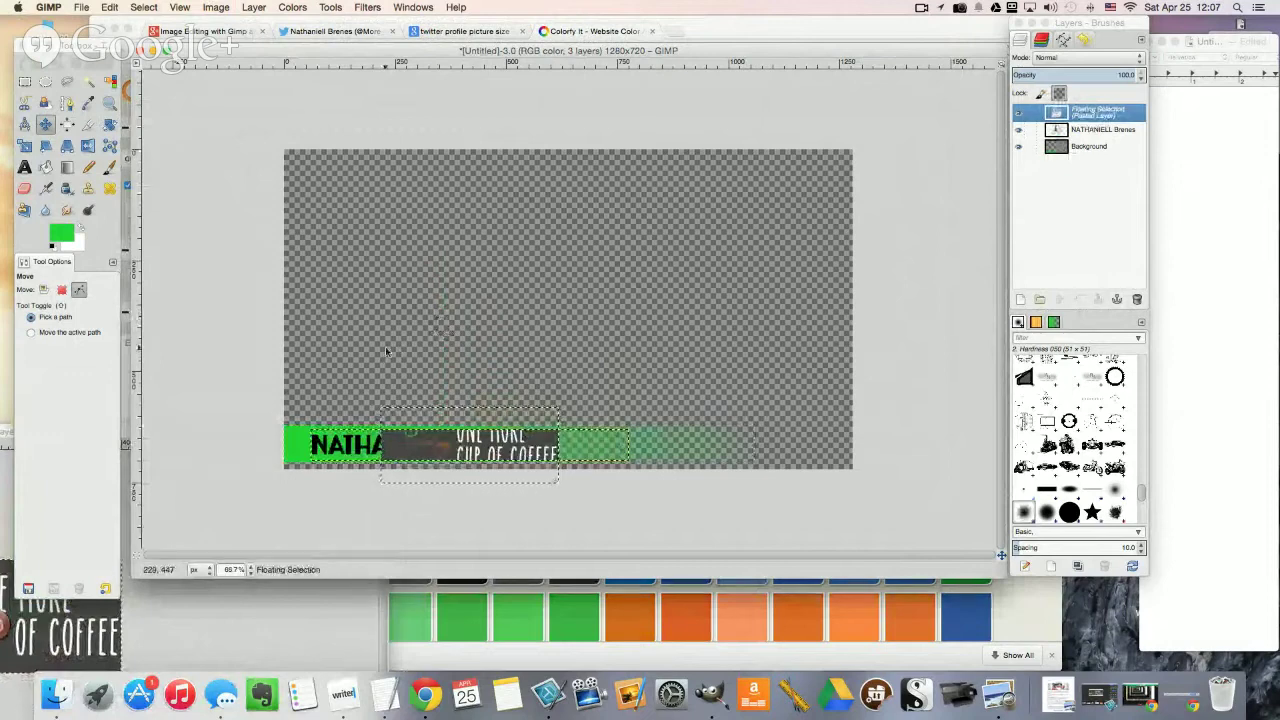
{"action": "key", "text": "super+z"}
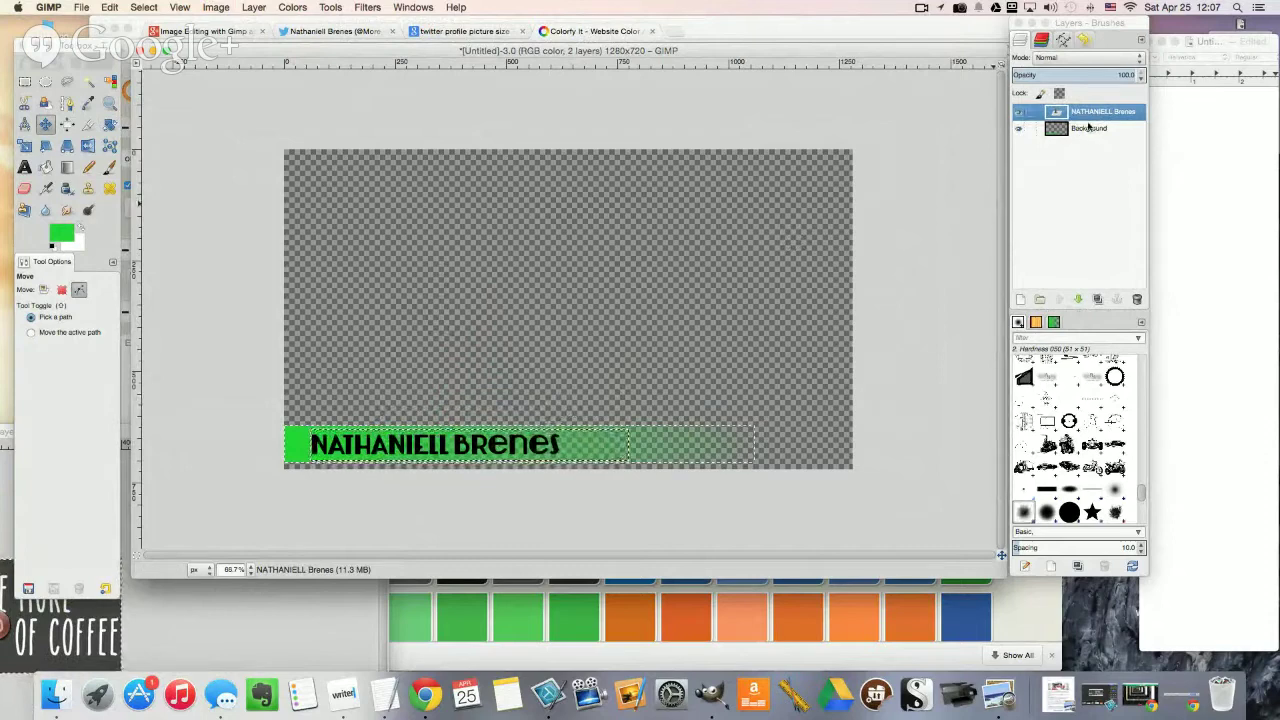
{"action": "right_click", "coordinate": [1081, 158]}
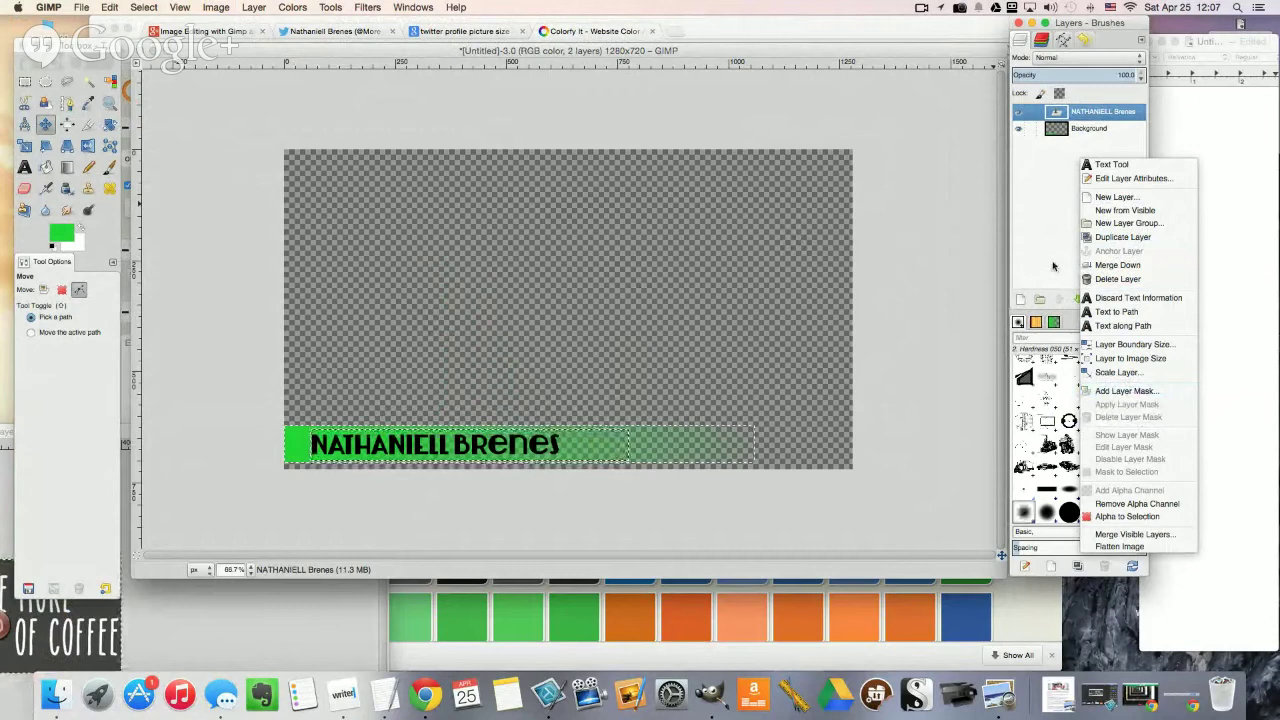
Step: Add a transparent 1280x720 layer, then paste the coffee logo and anchor it there
{"action": "left_click", "coordinate": [1115, 197]}
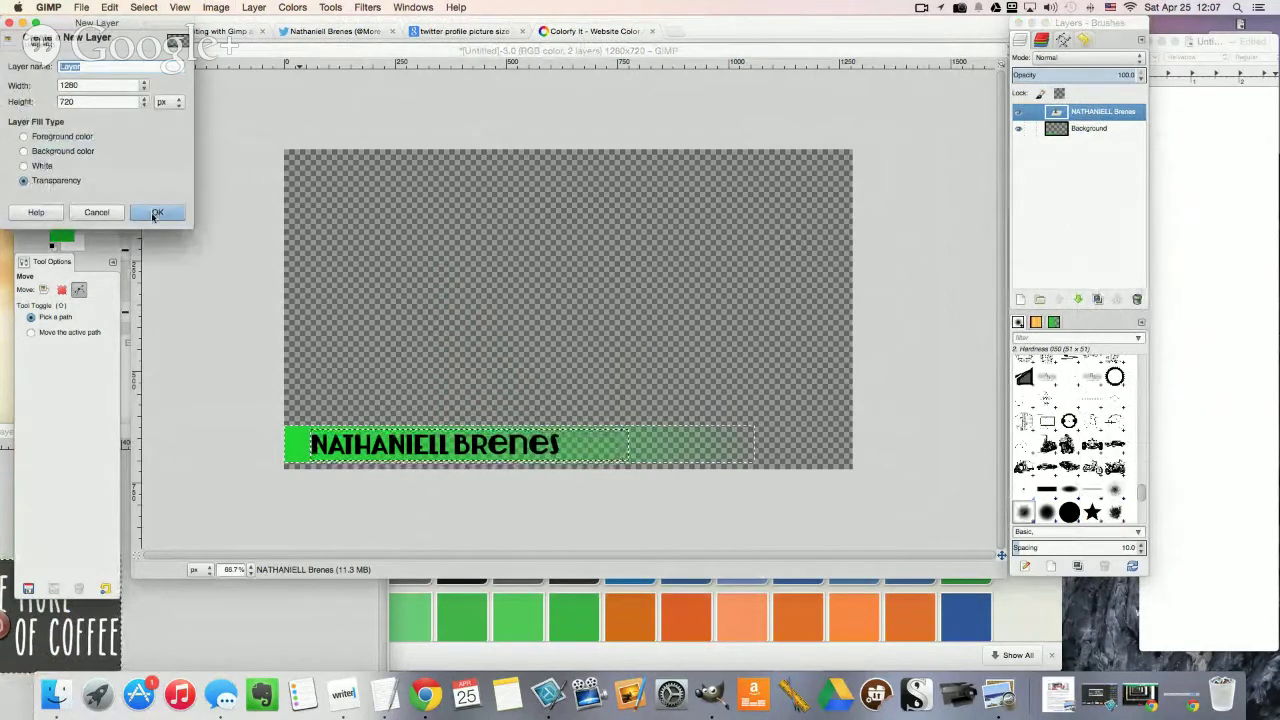
{"action": "left_click", "coordinate": [155, 214]}
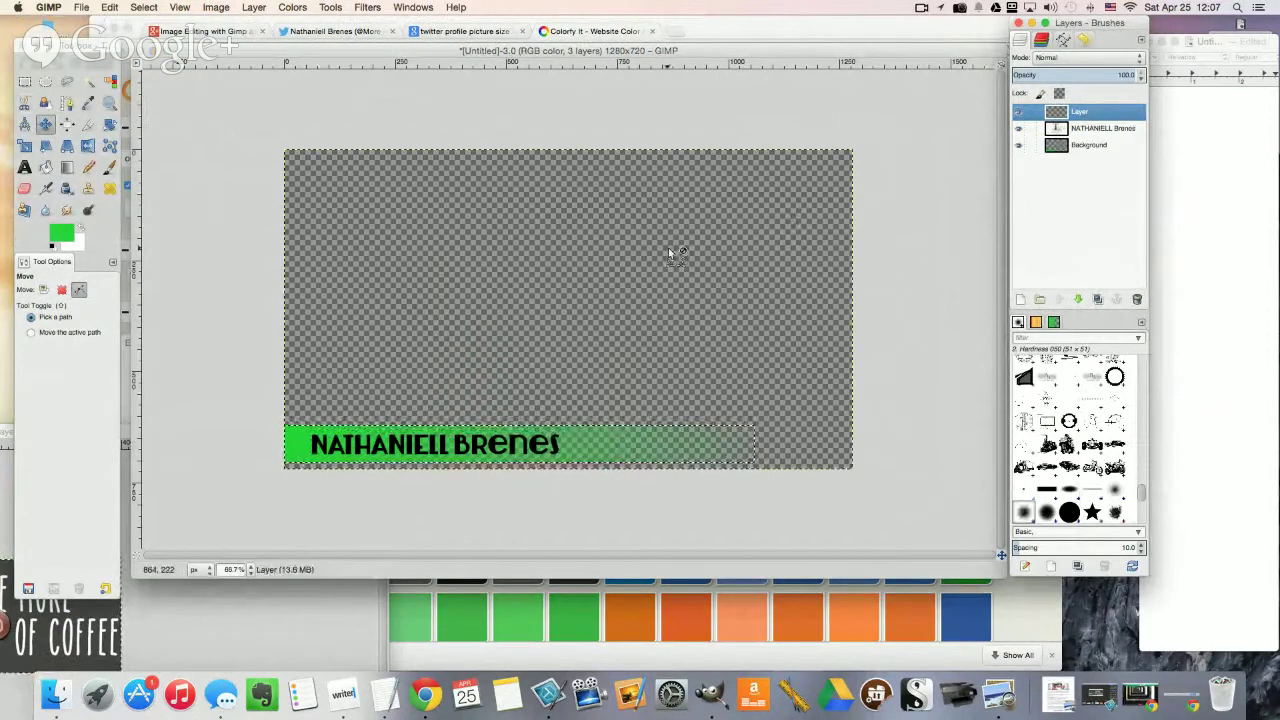
{"action": "key", "text": "super+v"}
{"action": "left_click", "coordinate": [488, 435]}
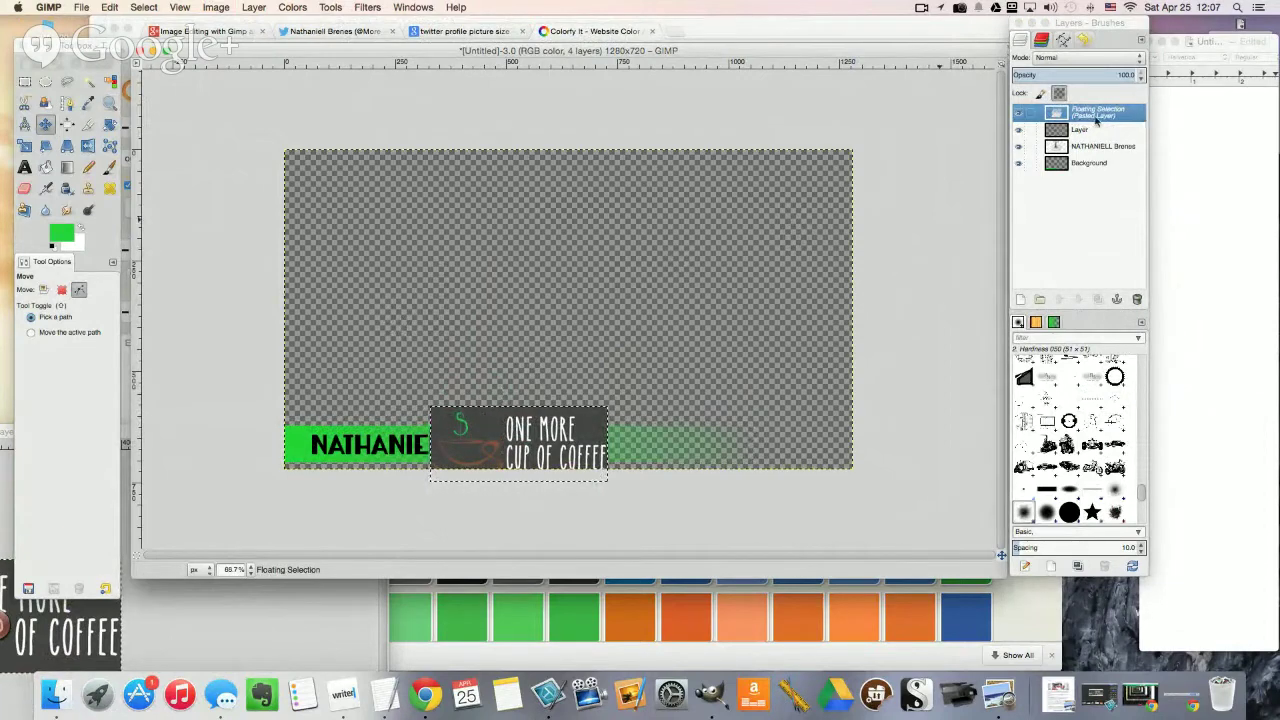
{"action": "right_click", "coordinate": [1097, 117]}
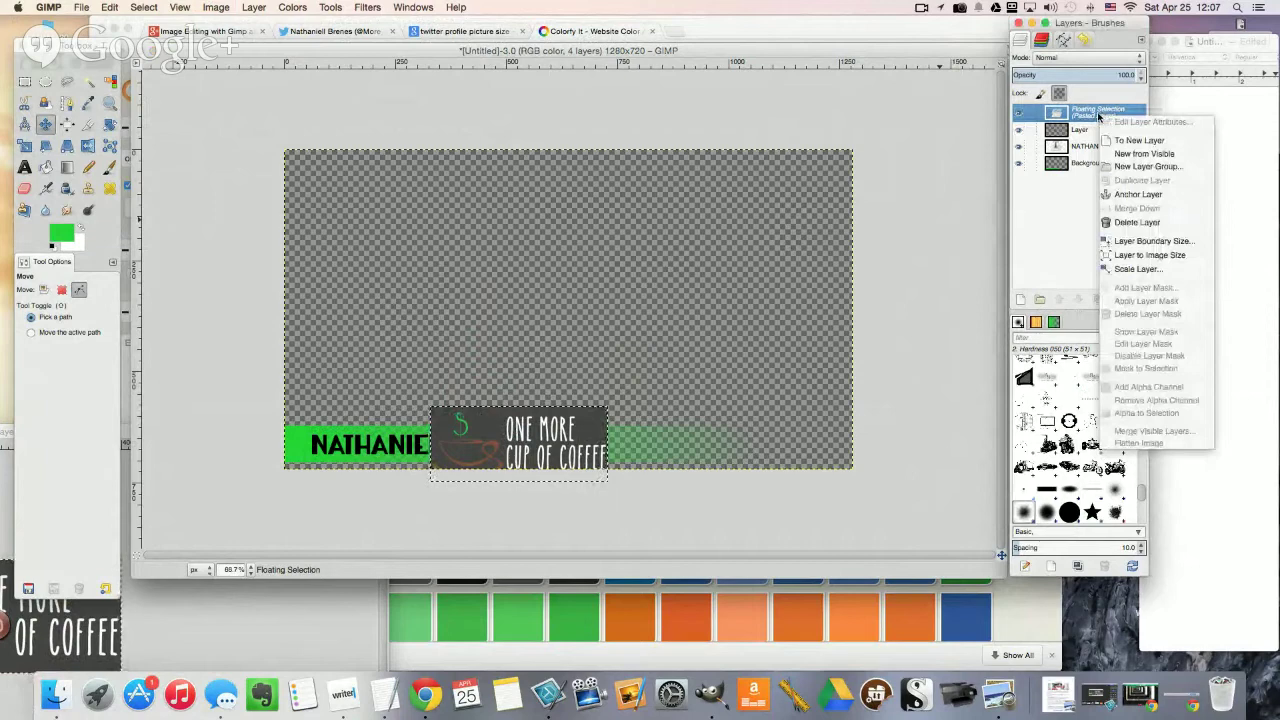
{"action": "left_click", "coordinate": [1137, 195]}
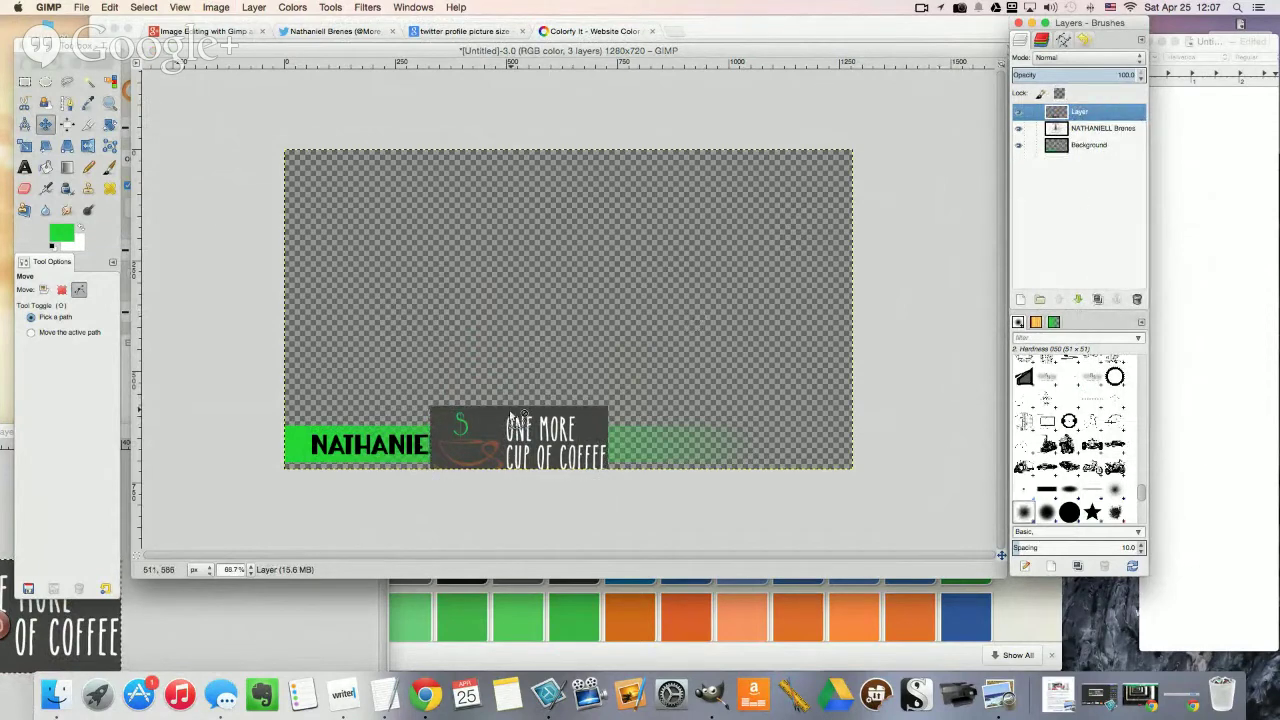
Step: Set the Move tool to layer mode, try moving the logo up, undo, and paste it again
{"action": "left_click", "coordinate": [510, 412]}
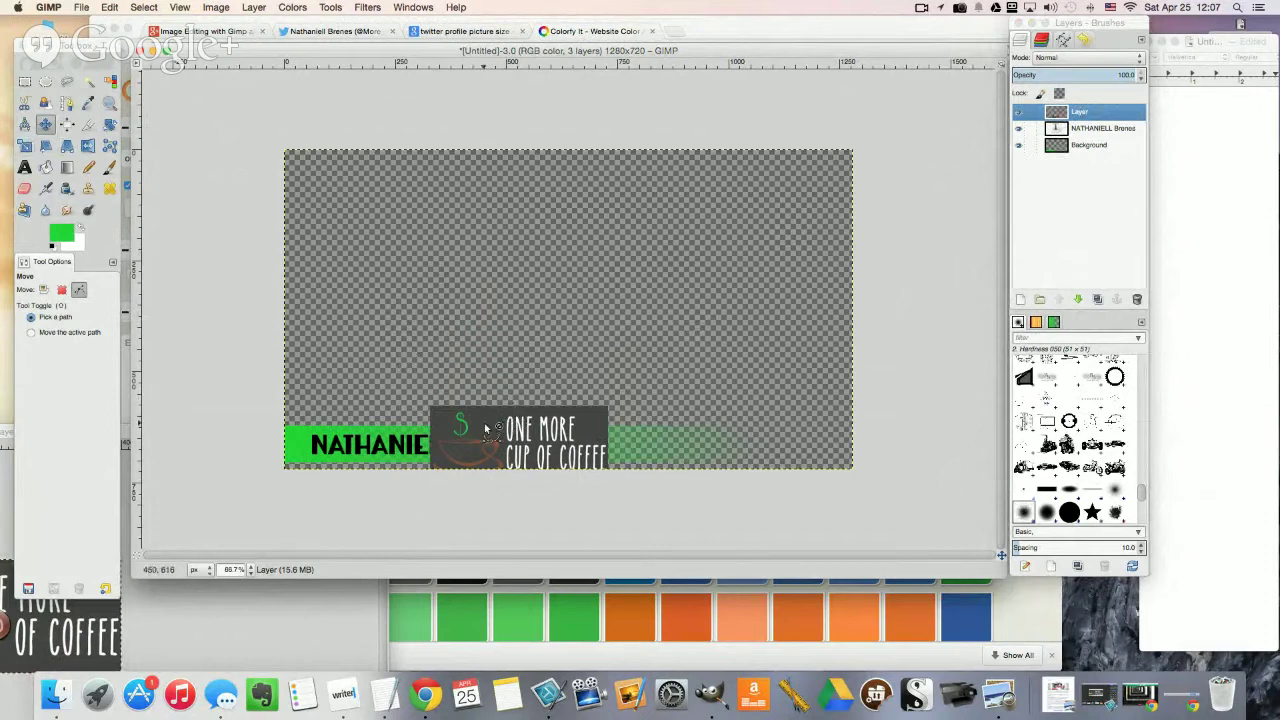
{"action": "left_click", "coordinate": [1095, 115]}
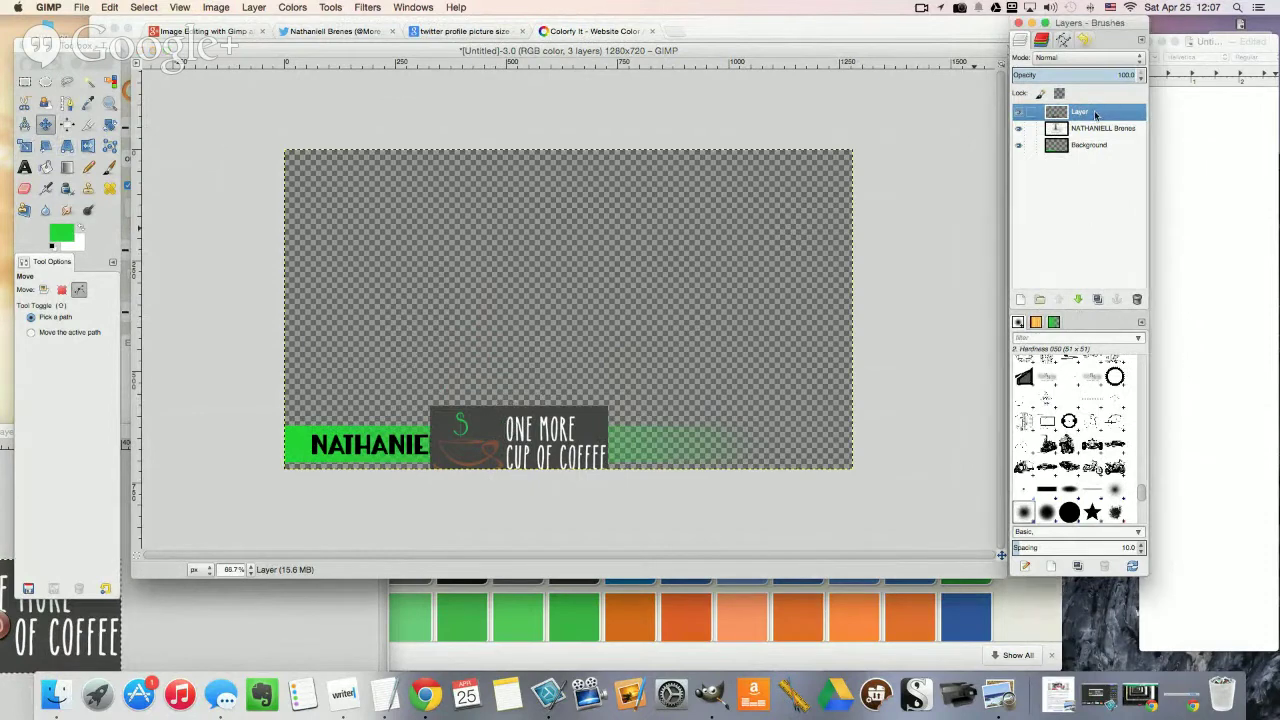
{"action": "left_click", "coordinate": [667, 346]}
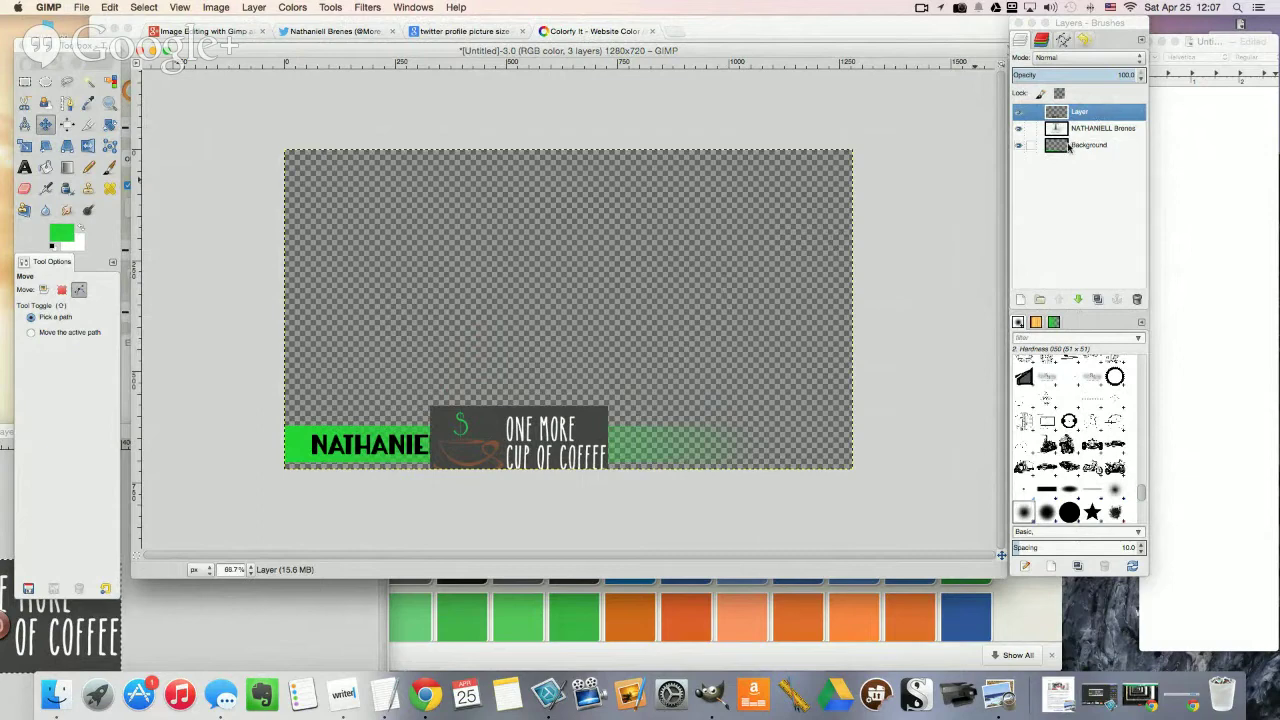
{"action": "left_click", "coordinate": [31, 333]}
{"action": "left_click", "coordinate": [44, 290]}
{"action": "left_click_drag", "start_coordinate": [488, 372], "coordinate": [499, 340]}
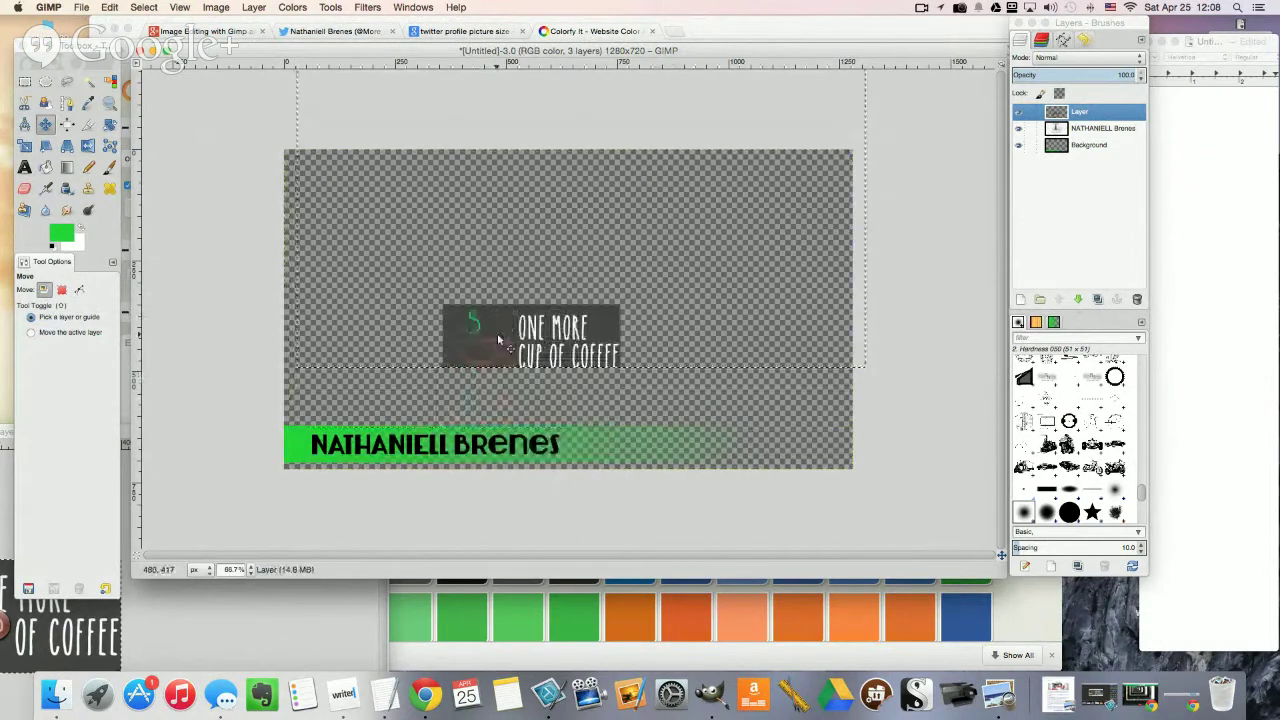
{"action": "key", "text": "ctrl+z"}
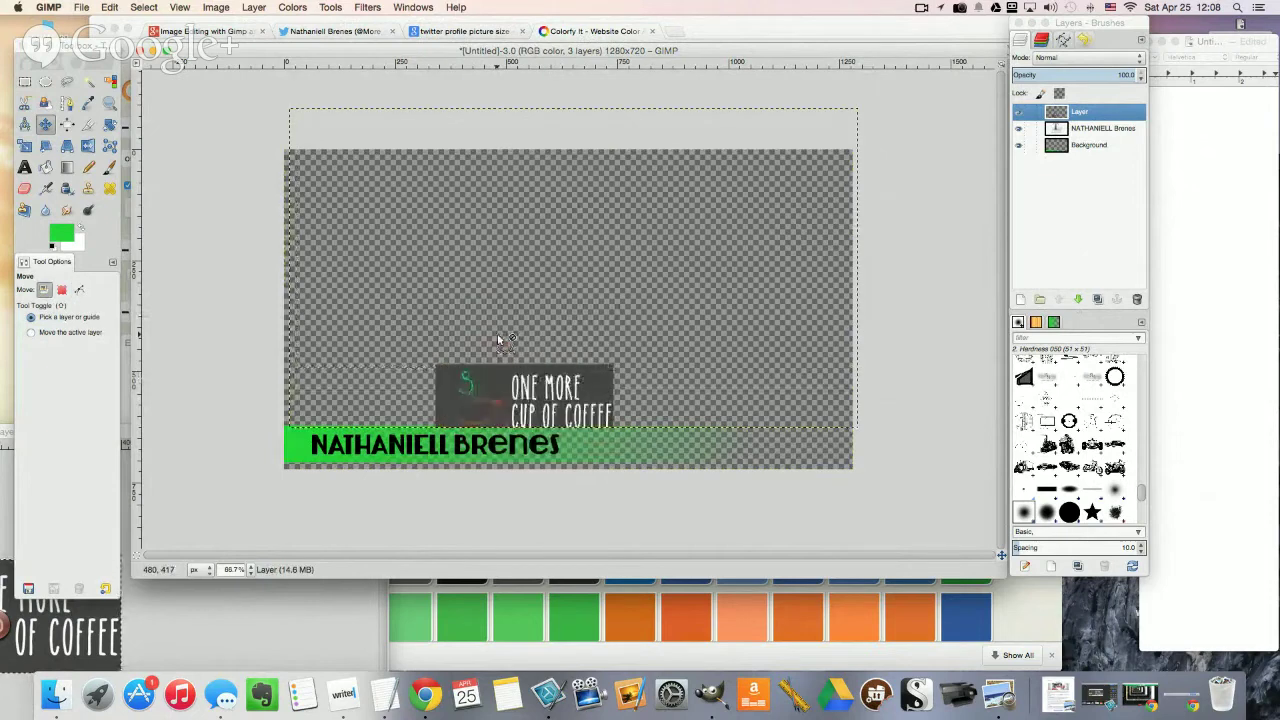
{"action": "key", "text": "alt"}
{"action": "key", "text": "ctrl+v"}
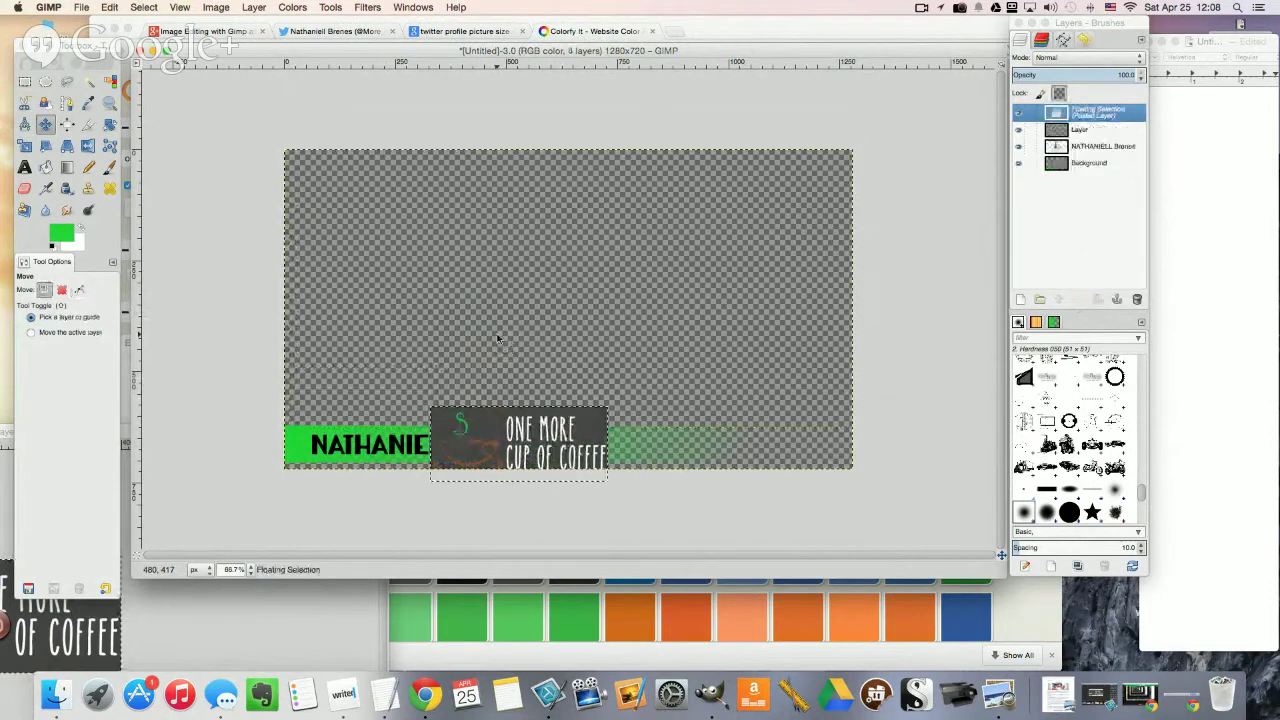
Step: Drag the pasted coffee logo box to the bottom-right corner and anchor it
{"action": "left_click", "coordinate": [79, 291]}
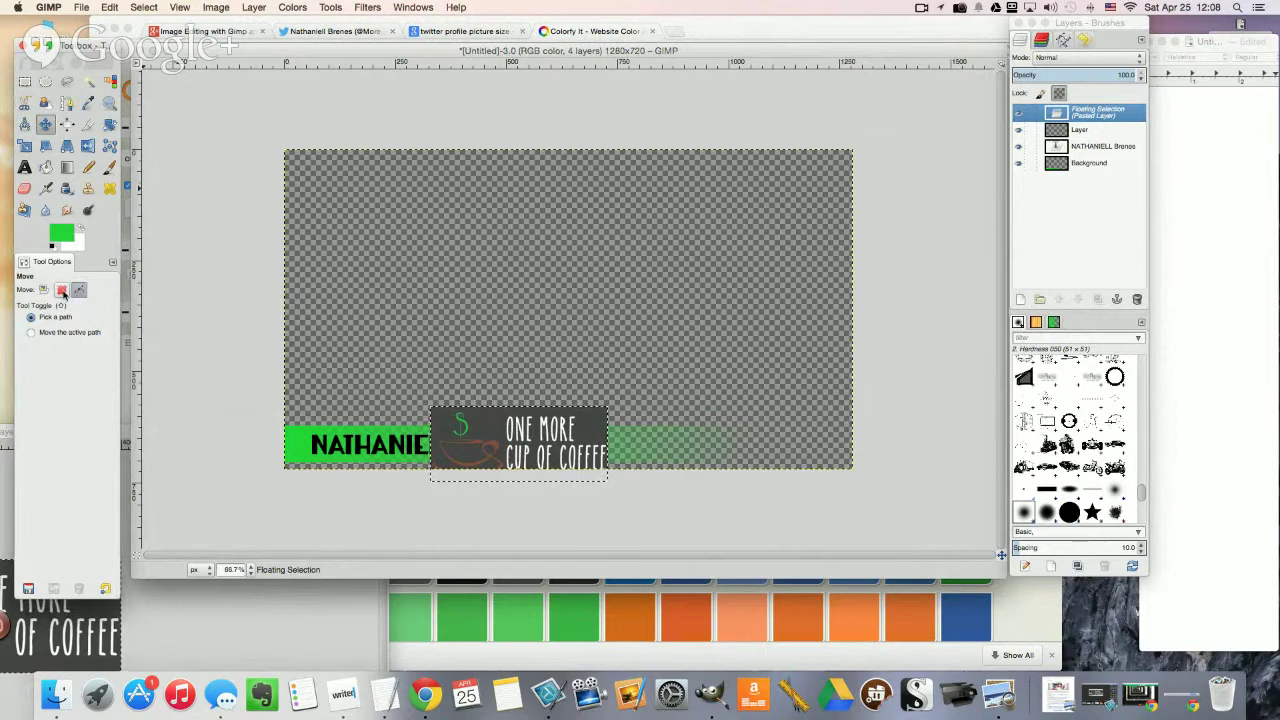
{"action": "left_click", "coordinate": [43, 290]}
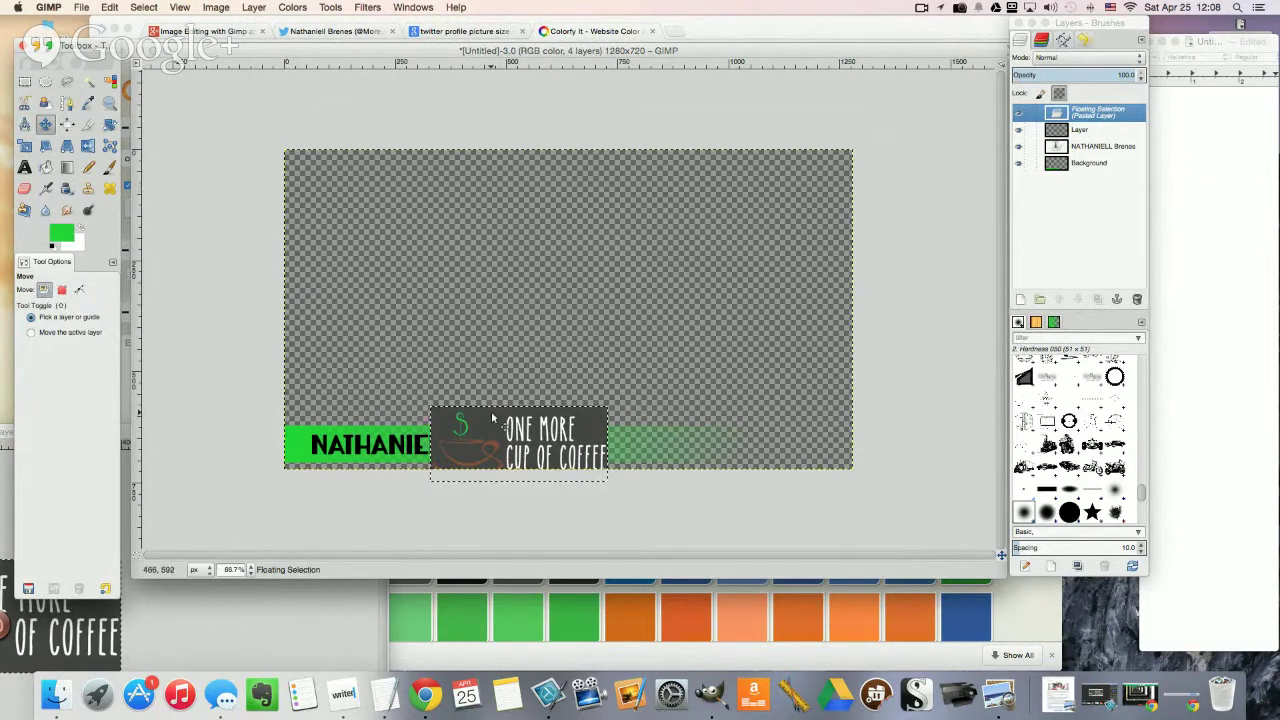
{"action": "left_click_drag", "start_coordinate": [490, 421], "coordinate": [728, 415]}
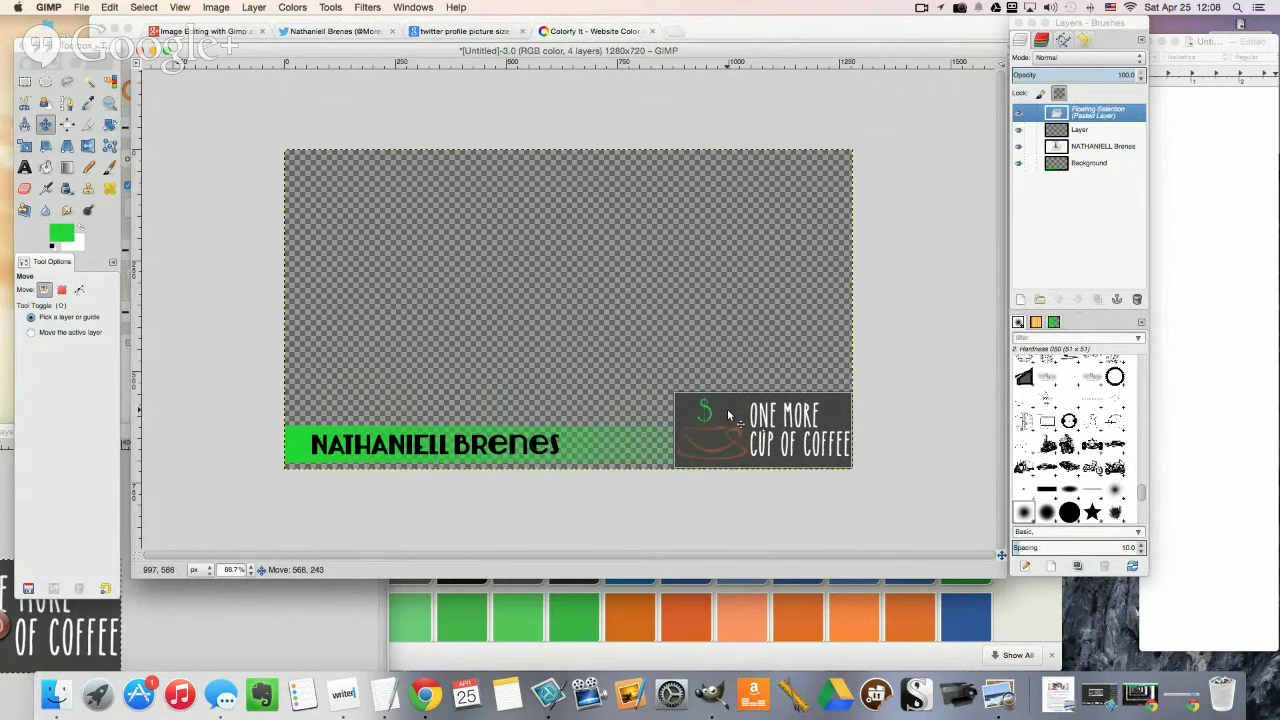
{"action": "left_click_drag", "start_coordinate": [728, 415], "coordinate": [728, 415]}
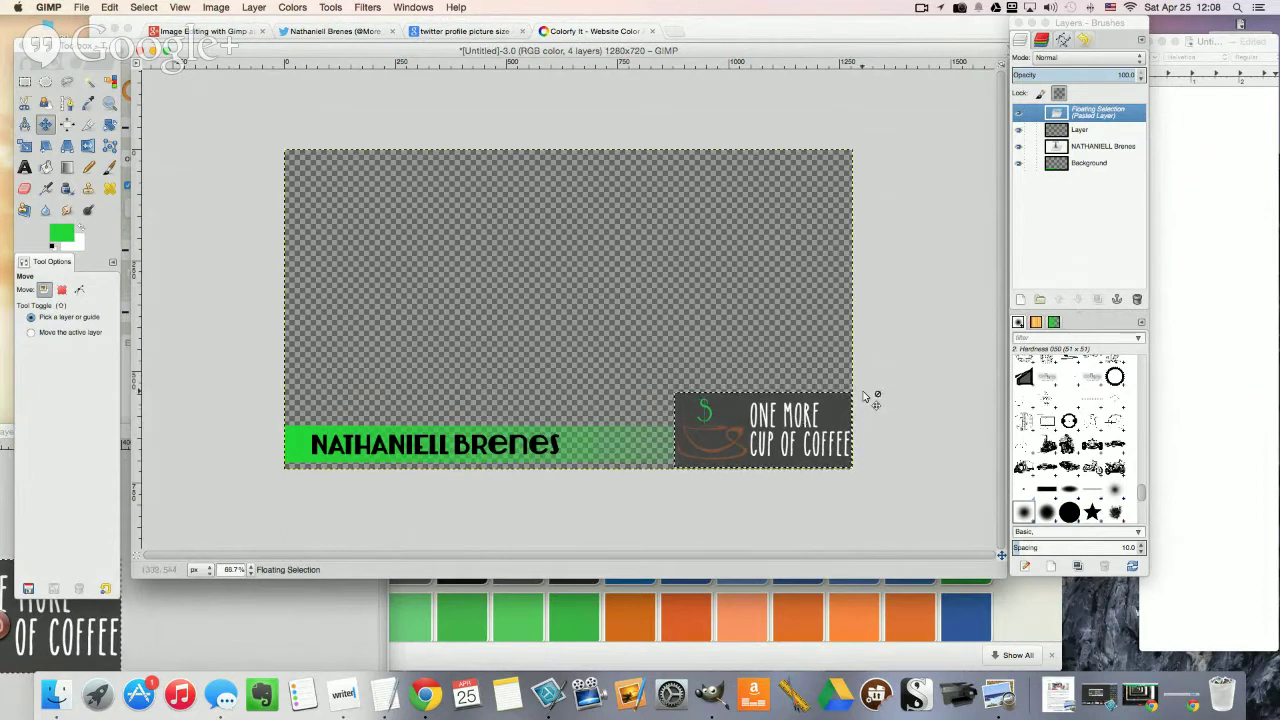
{"action": "left_click_drag", "start_coordinate": [819, 401], "coordinate": [818, 400]}
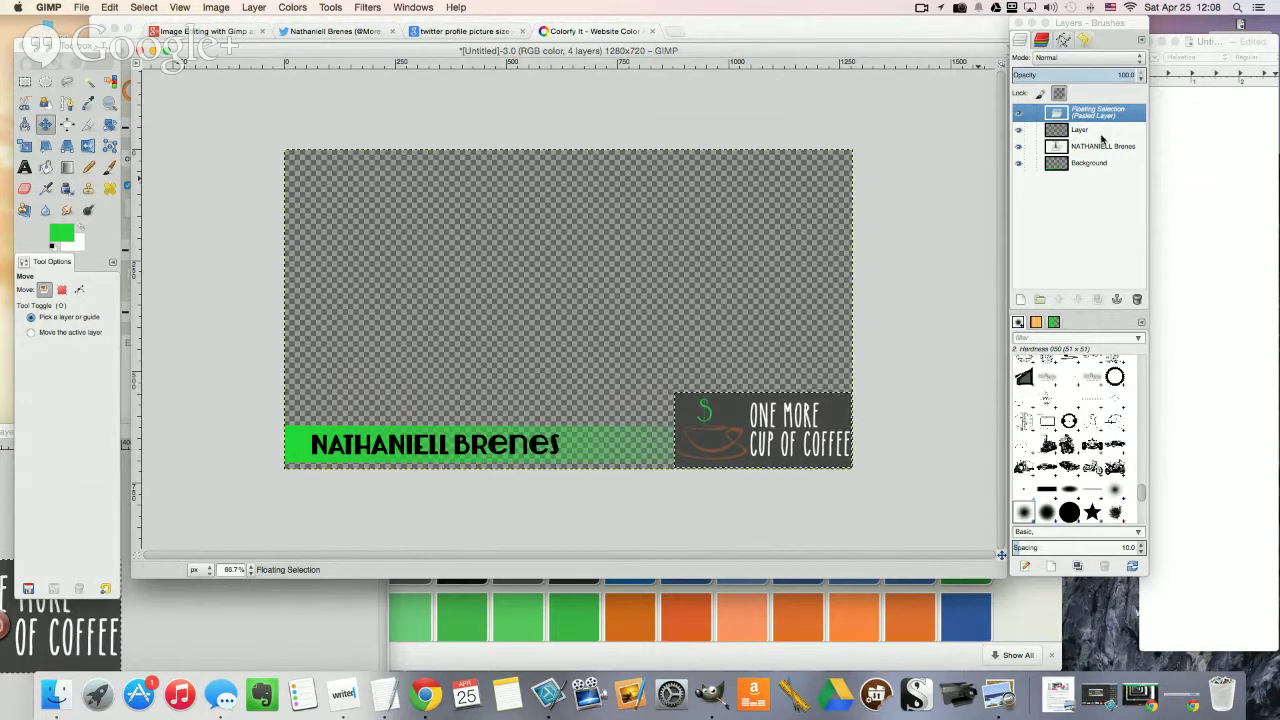
{"action": "right_click", "coordinate": [1113, 117]}
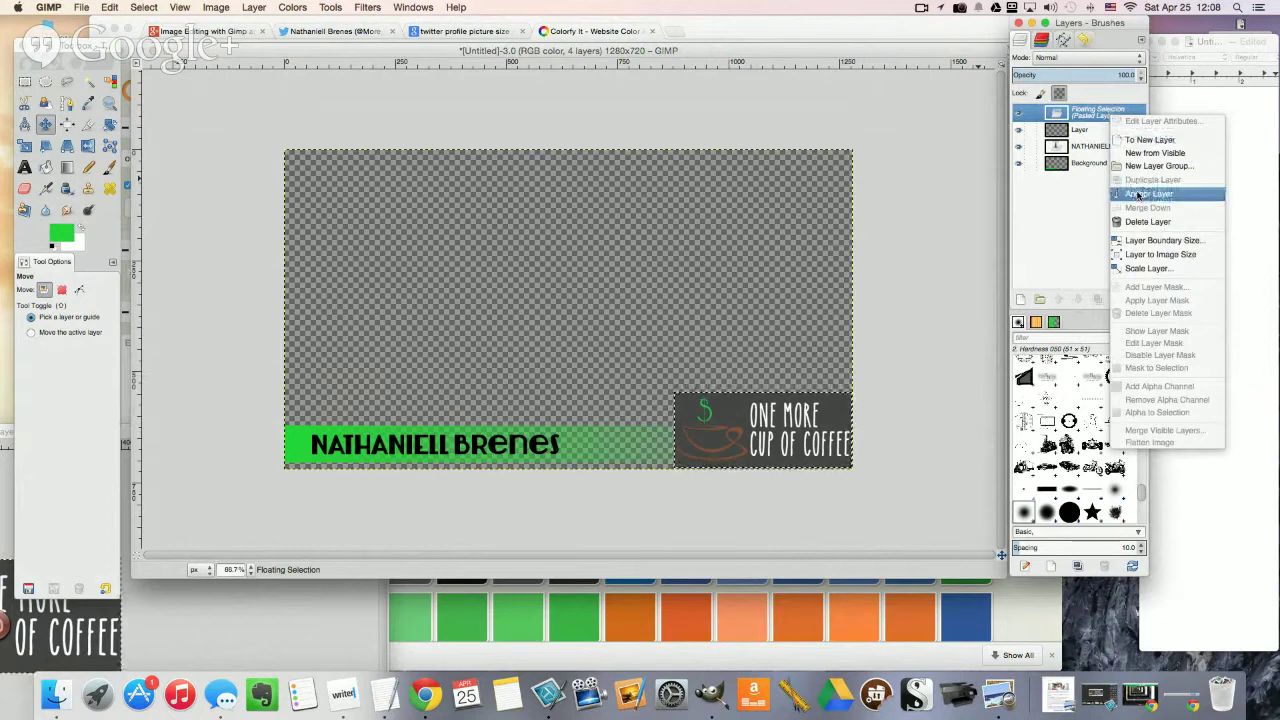
{"action": "left_click", "coordinate": [1138, 195]}
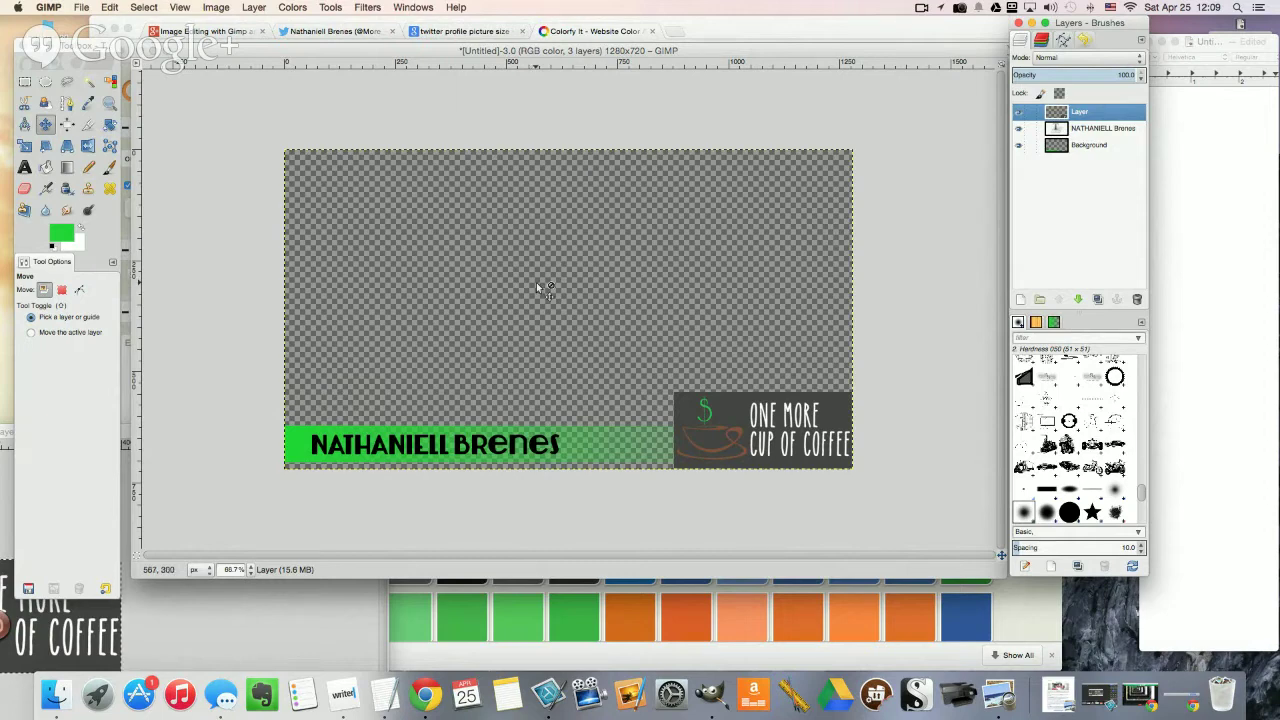
Step: Save the banner as HOA Lower Third V1.xcf in the Pictures folder
{"action": "key", "text": "super+s"}
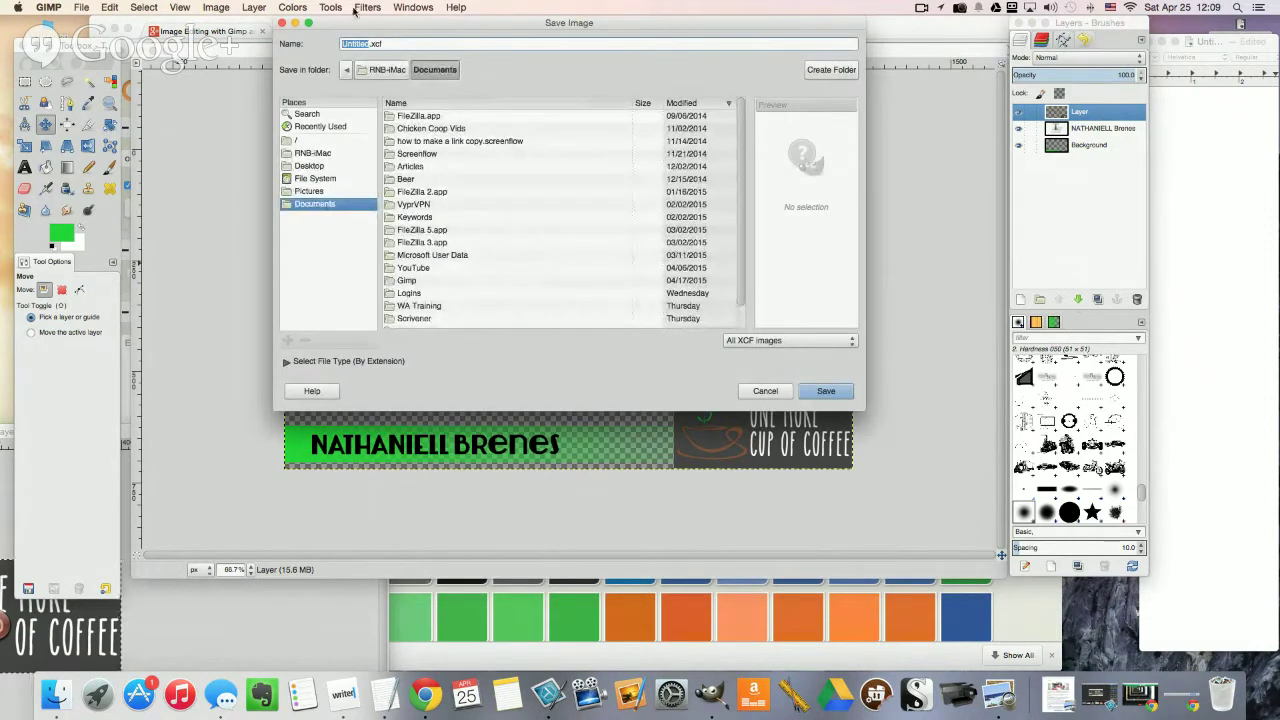
{"action": "left_click", "coordinate": [370, 44]}
{"action": "double_click", "coordinate": [368, 44]}
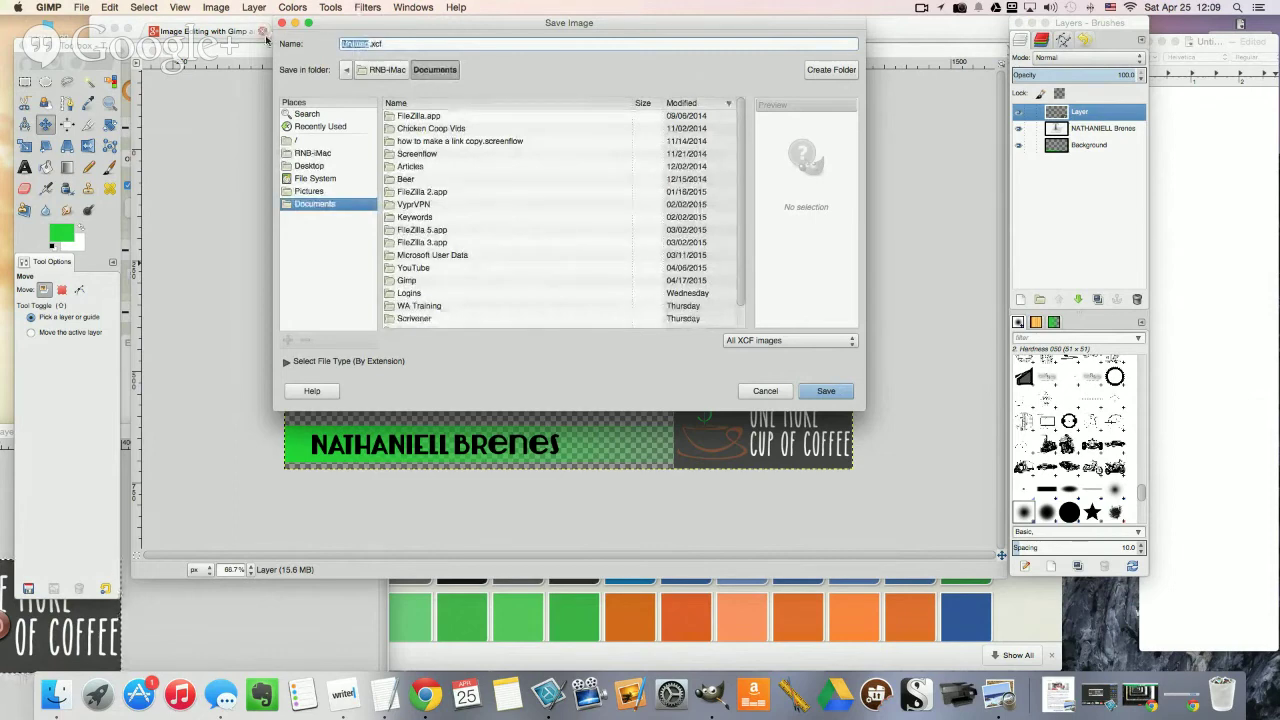
{"action": "type", "text": "HOA Lower Third V1"}
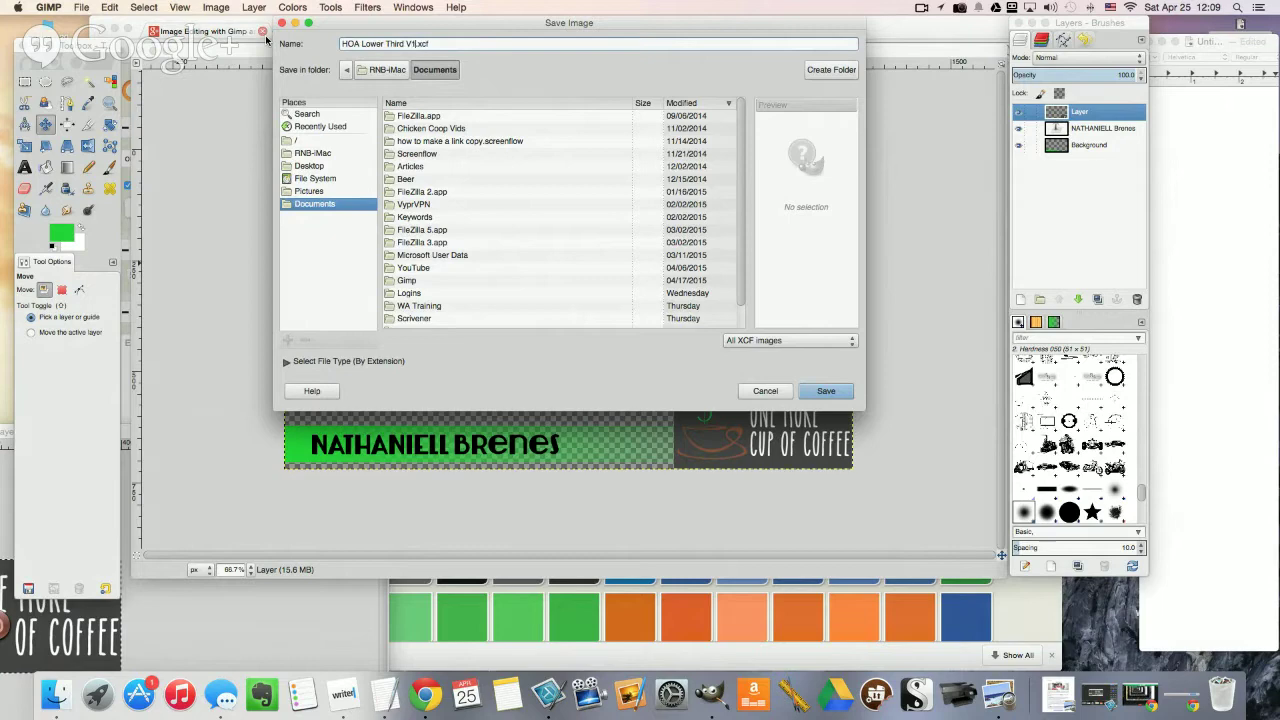
{"action": "left_click", "coordinate": [298, 191]}
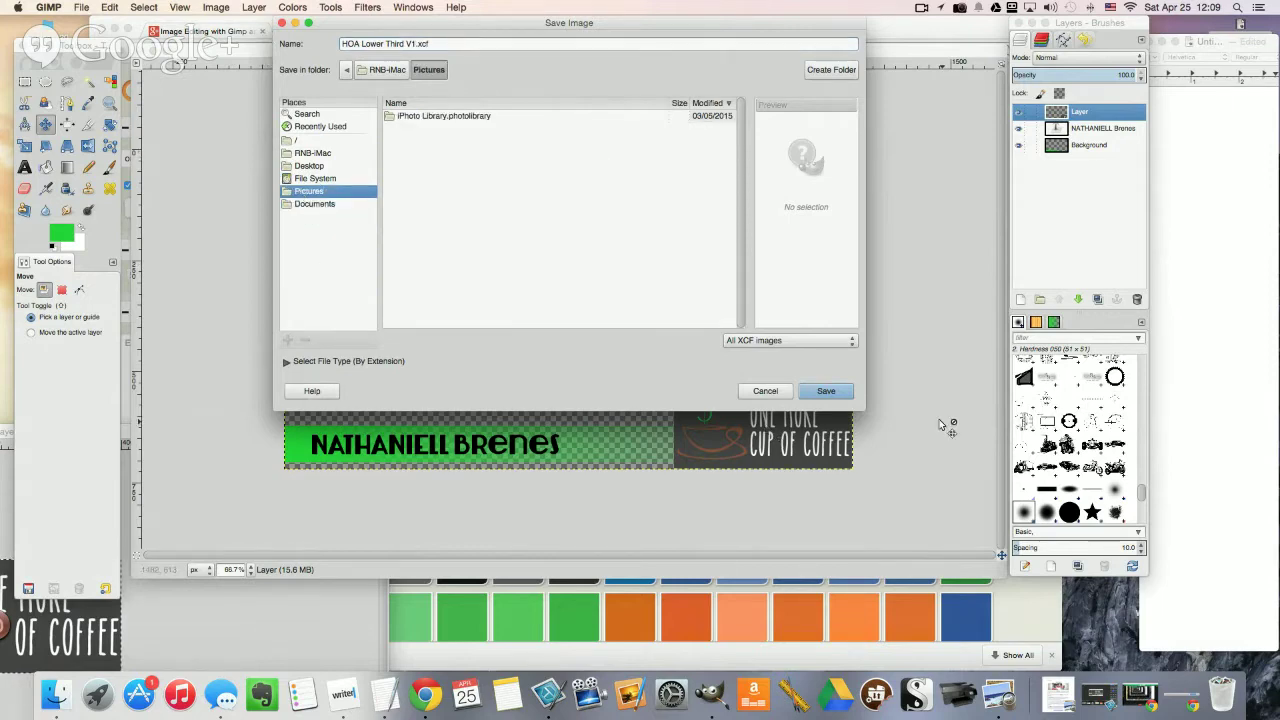
{"action": "left_click", "coordinate": [827, 393]}
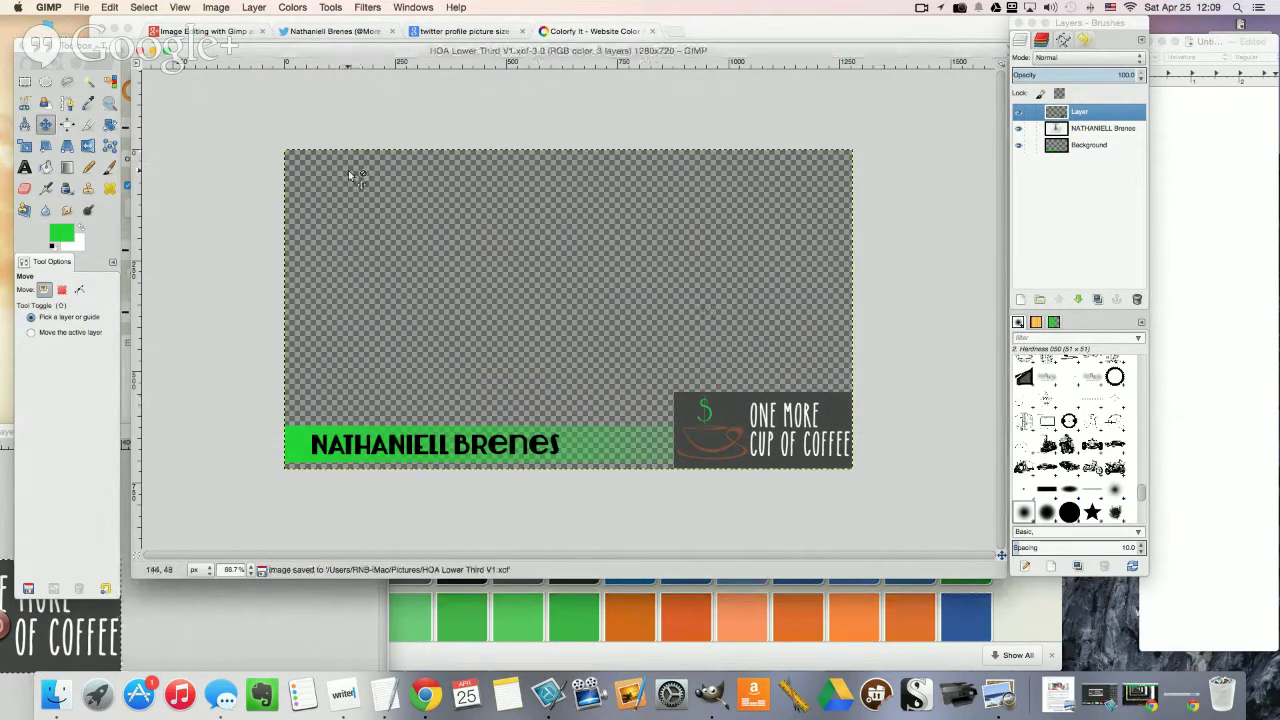
{"action": "left_click", "coordinate": [81, 8]}
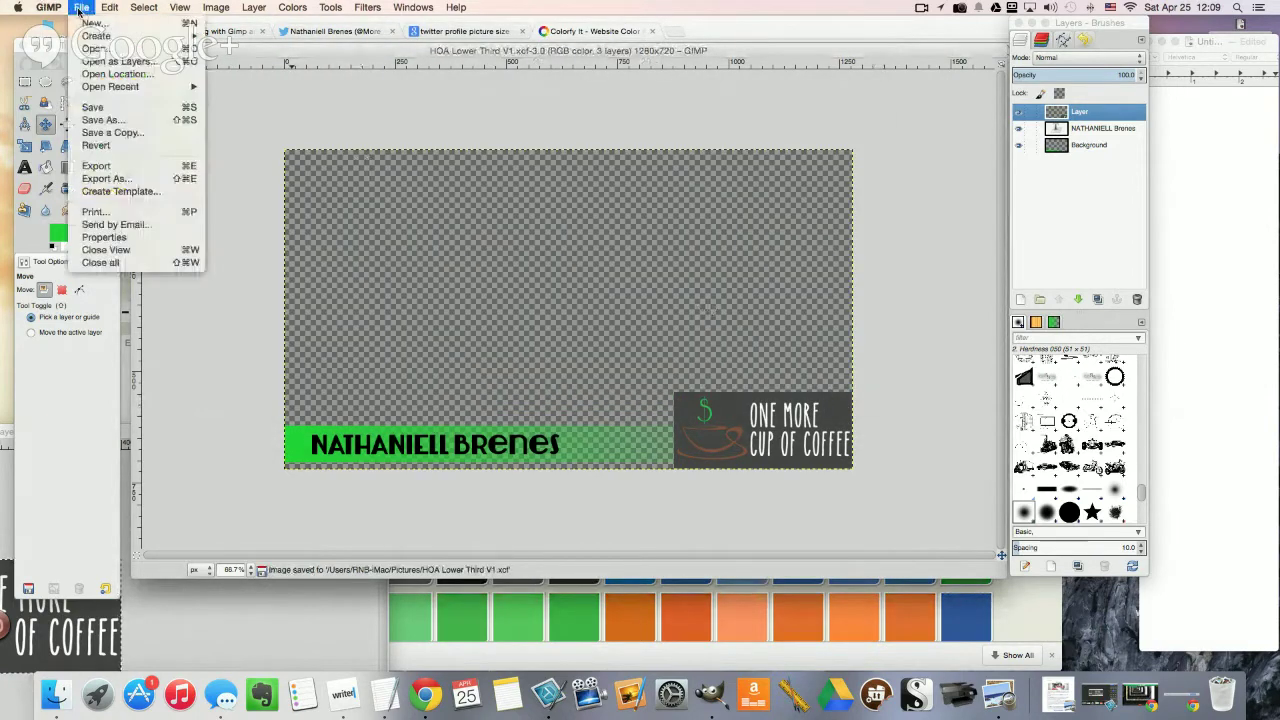
Step: Export the banner as HOA Lower Third V1.png to Pictures, then bring Hangouts forward
{"action": "left_click", "coordinate": [145, 173]}
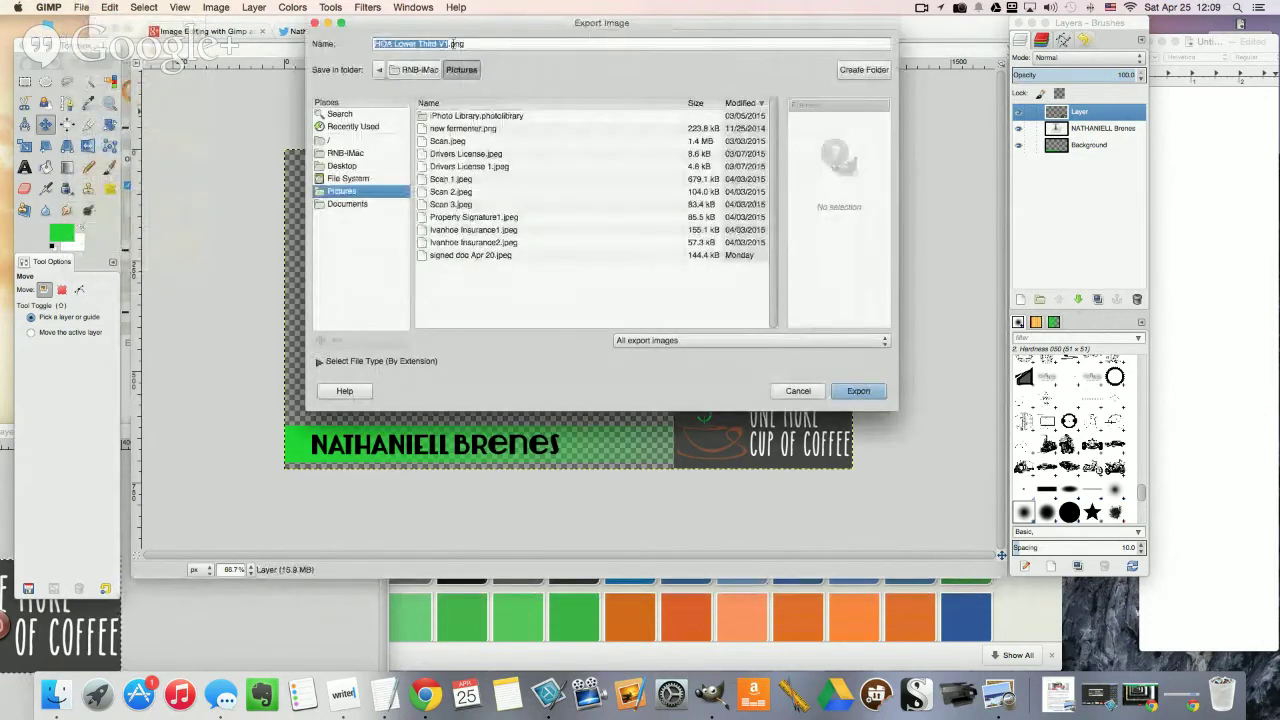
{"action": "left_click", "coordinate": [463, 44]}
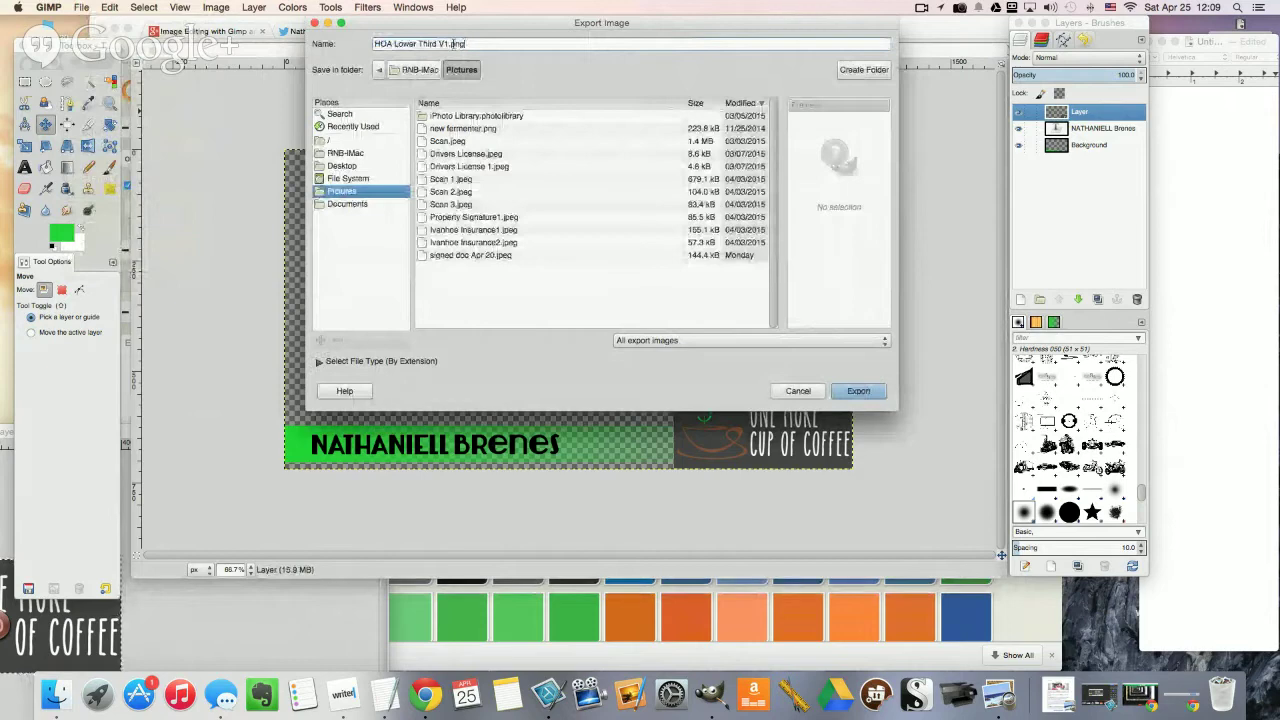
{"action": "left_click_drag", "start_coordinate": [453, 44], "coordinate": [469, 44]}
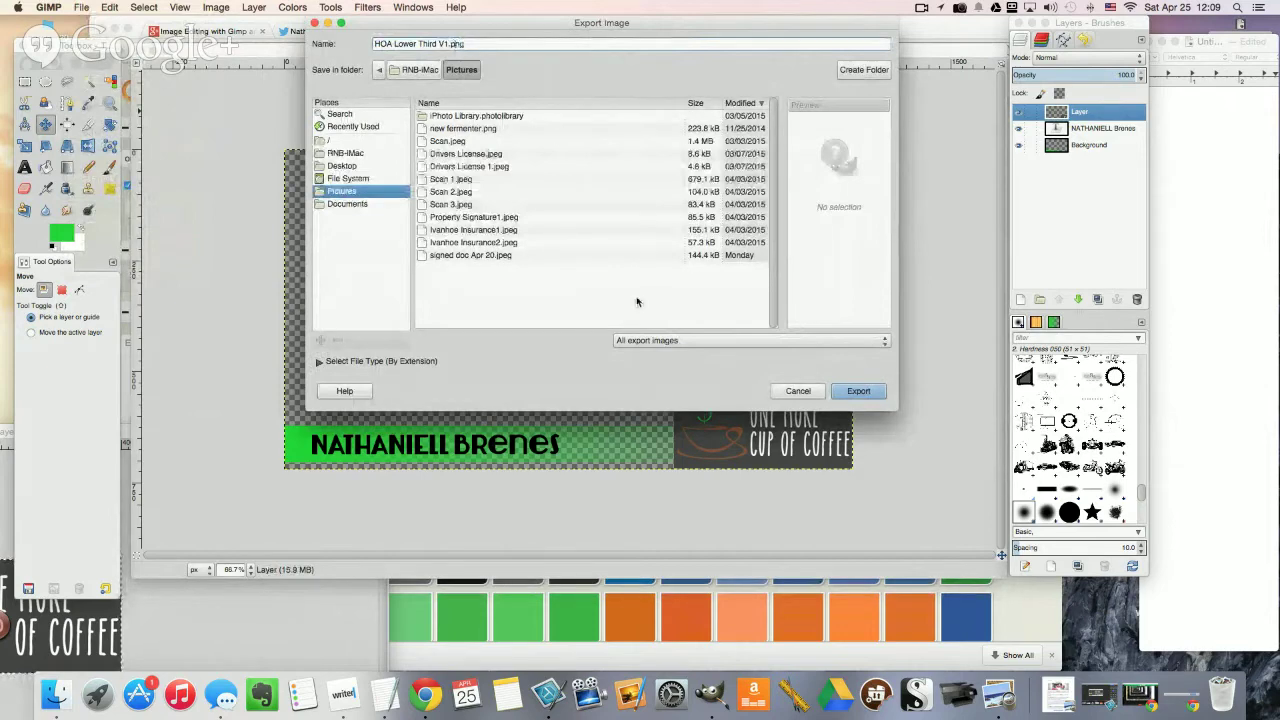
{"action": "left_click", "coordinate": [859, 396]}
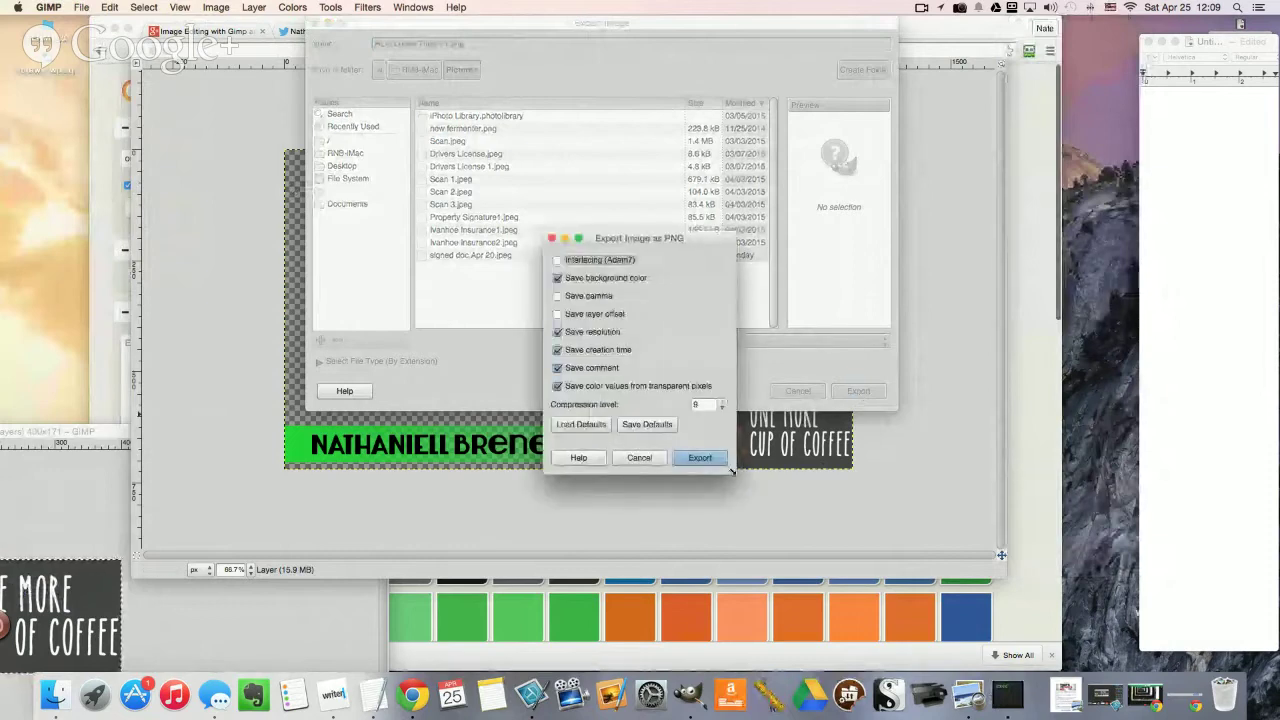
{"action": "left_click", "coordinate": [700, 458]}
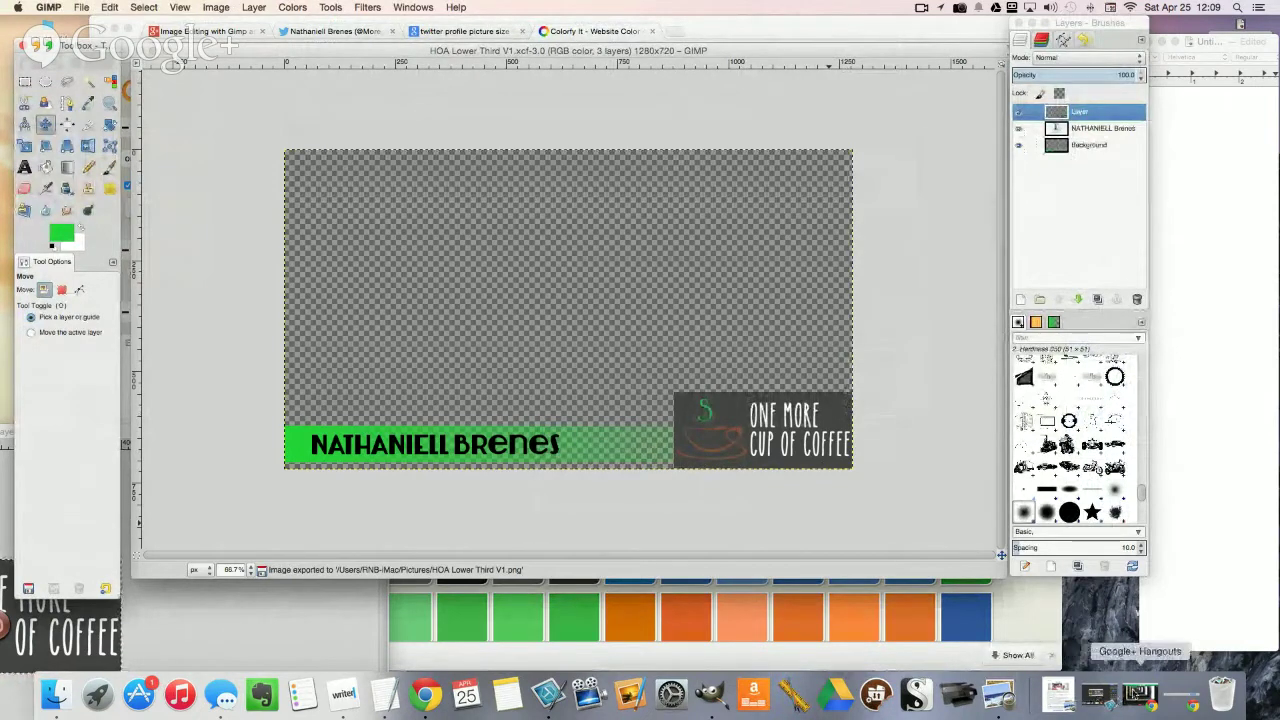
{"action": "left_click", "coordinate": [1140, 695]}
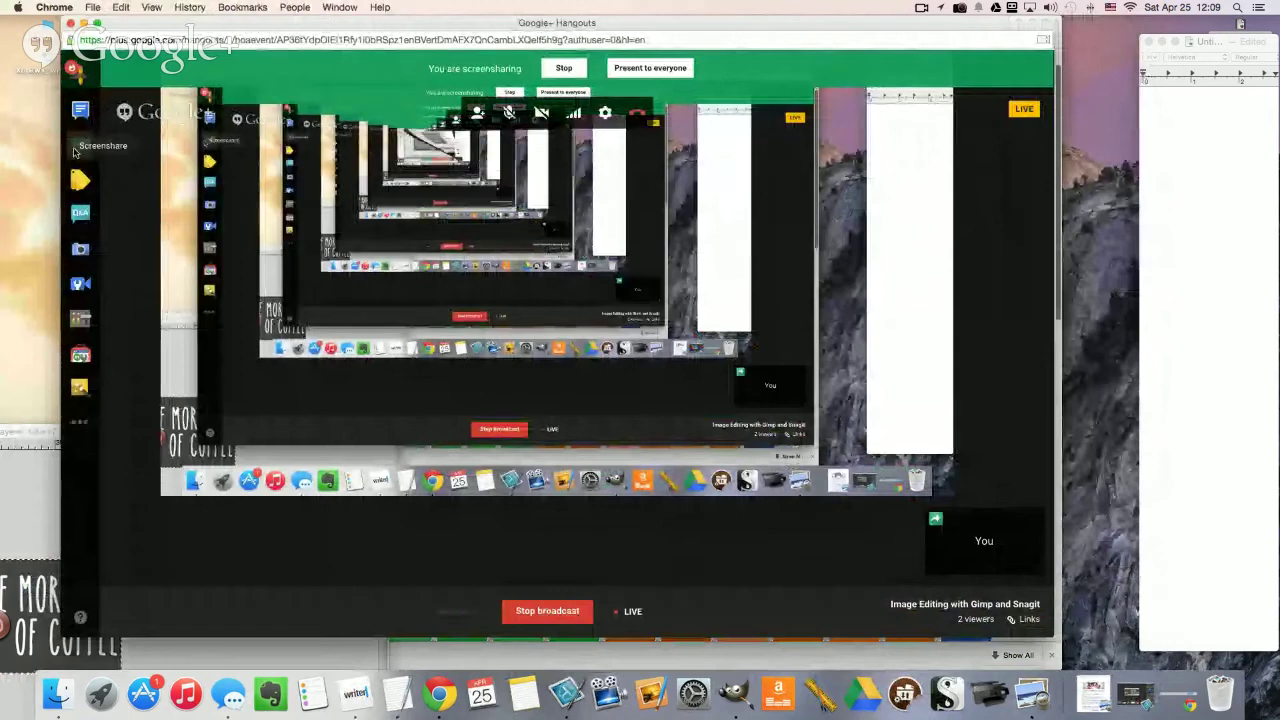
Step: Stop sharing the screen so the broadcast returns to the camera feed
{"action": "mouse_move", "coordinate": [87, 148]}
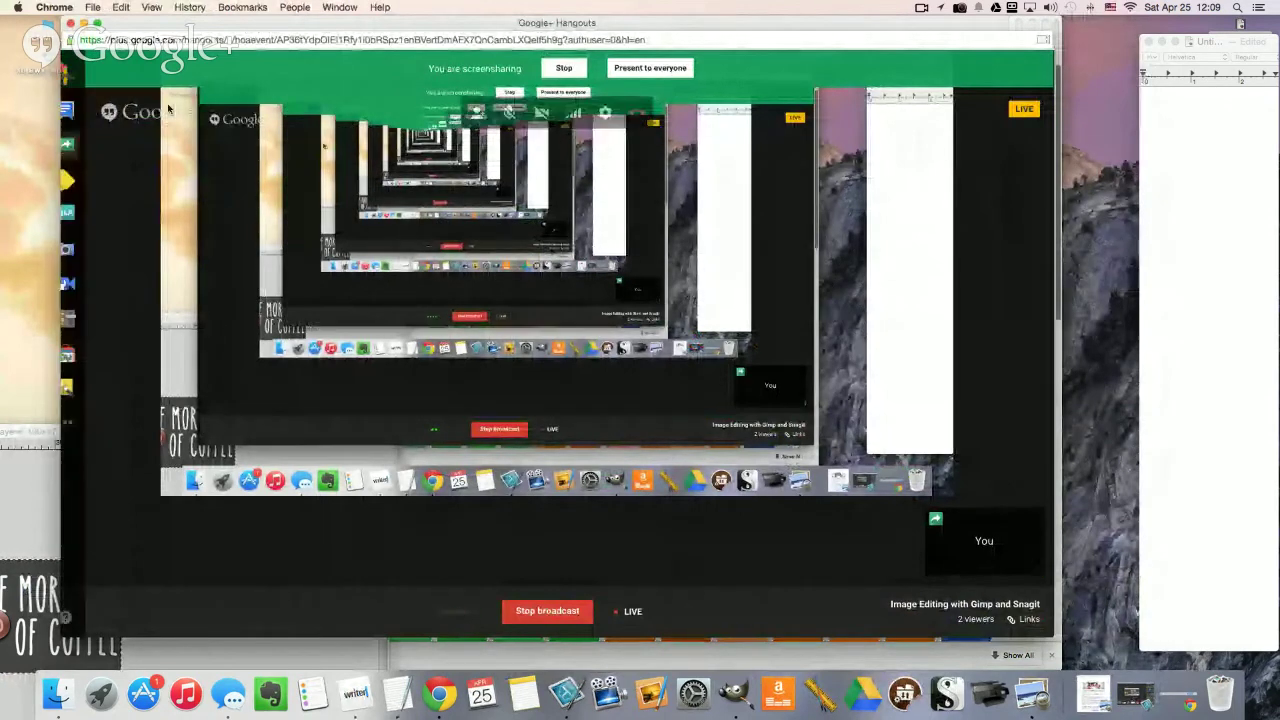
{"action": "left_click", "coordinate": [87, 148]}
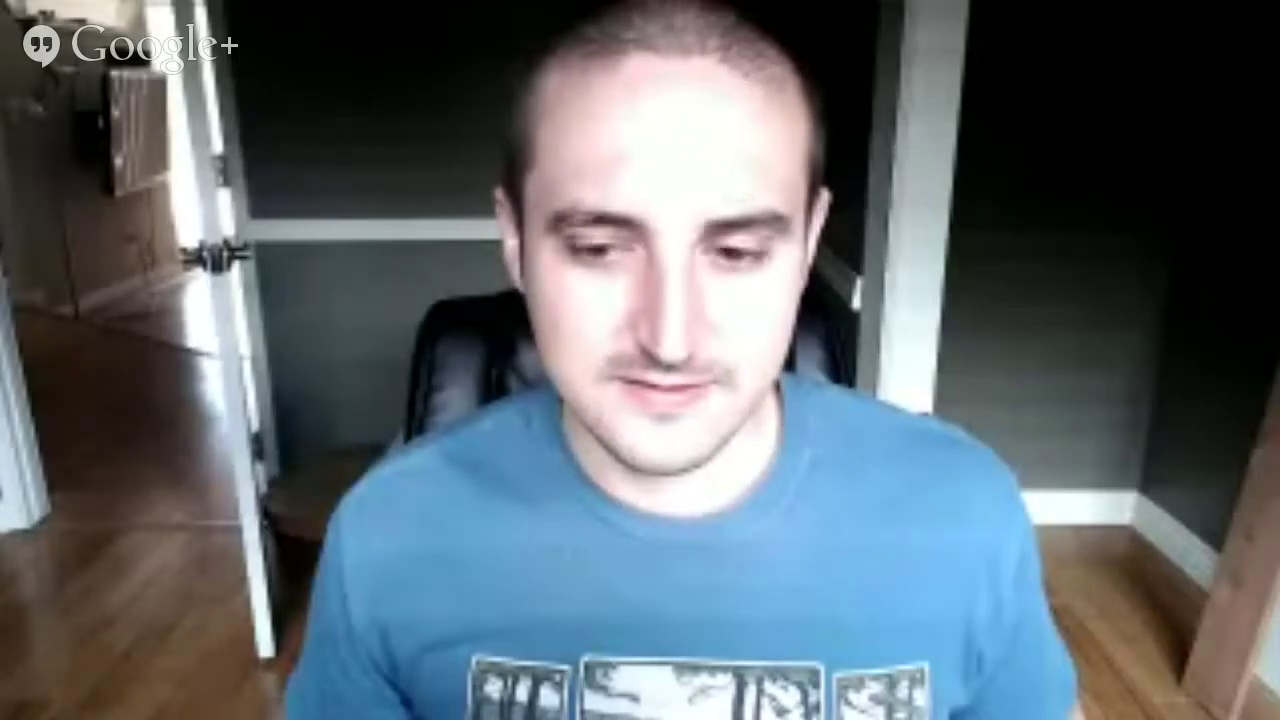
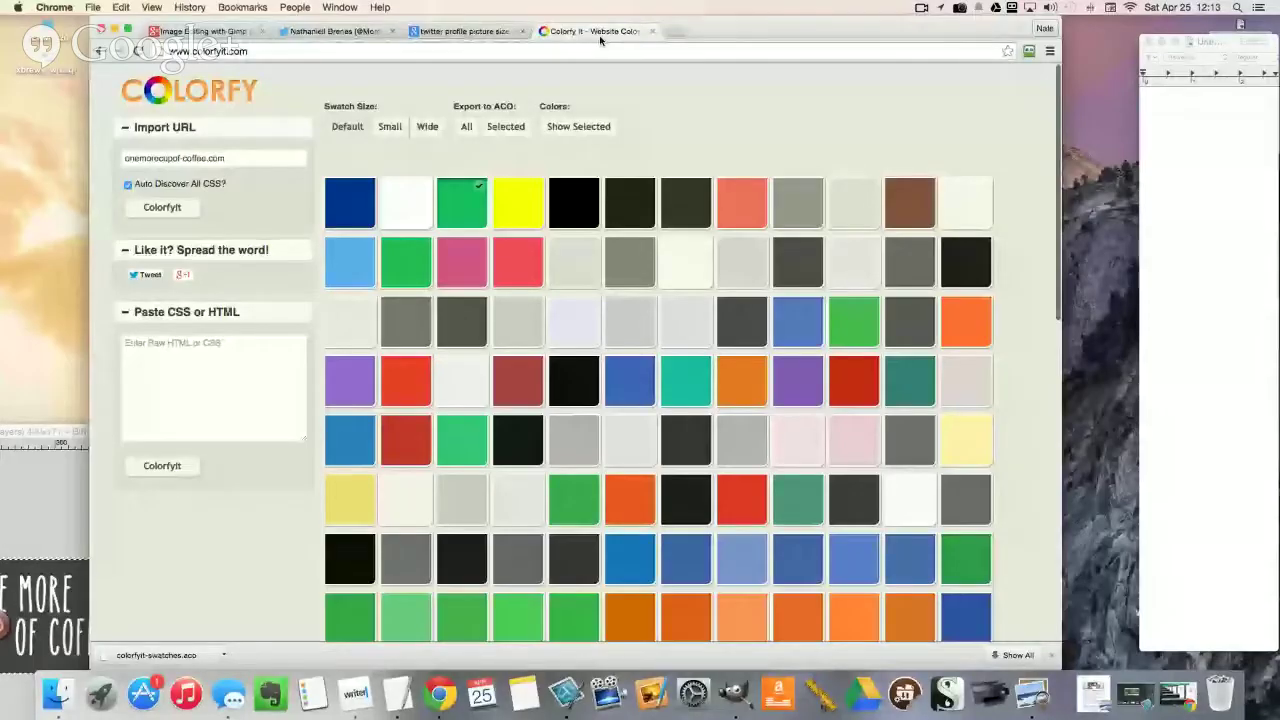
Step: Load amazon.com from the Chrome address bar
{"action": "left_click", "coordinate": [552, 48]}
{"action": "type", "text": "a"}
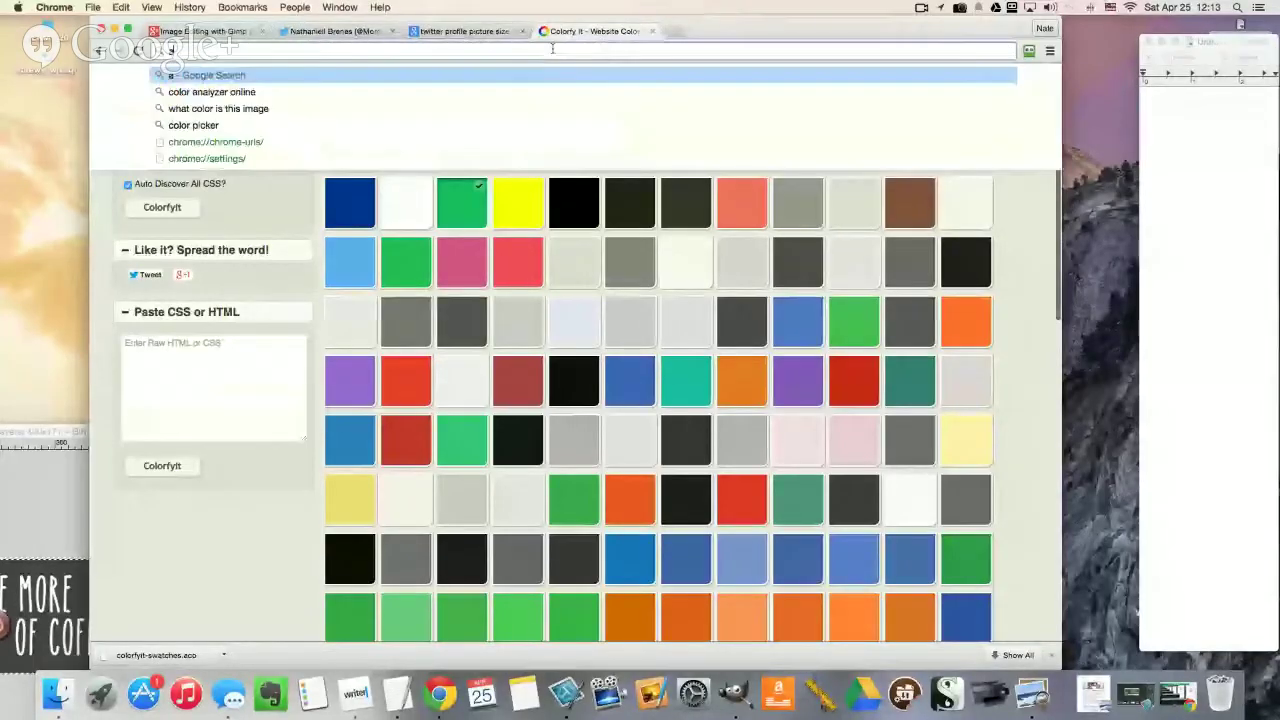
{"action": "type", "text": "maz"}
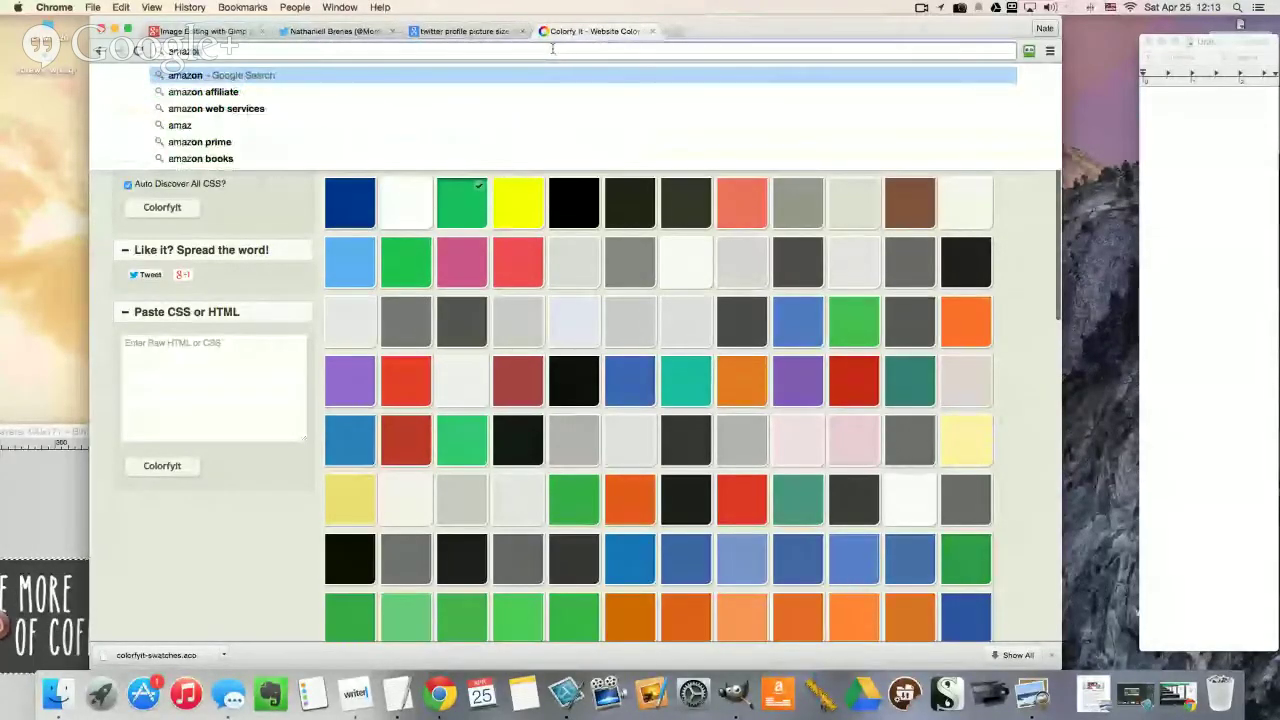
{"action": "type", "text": "on.com"}
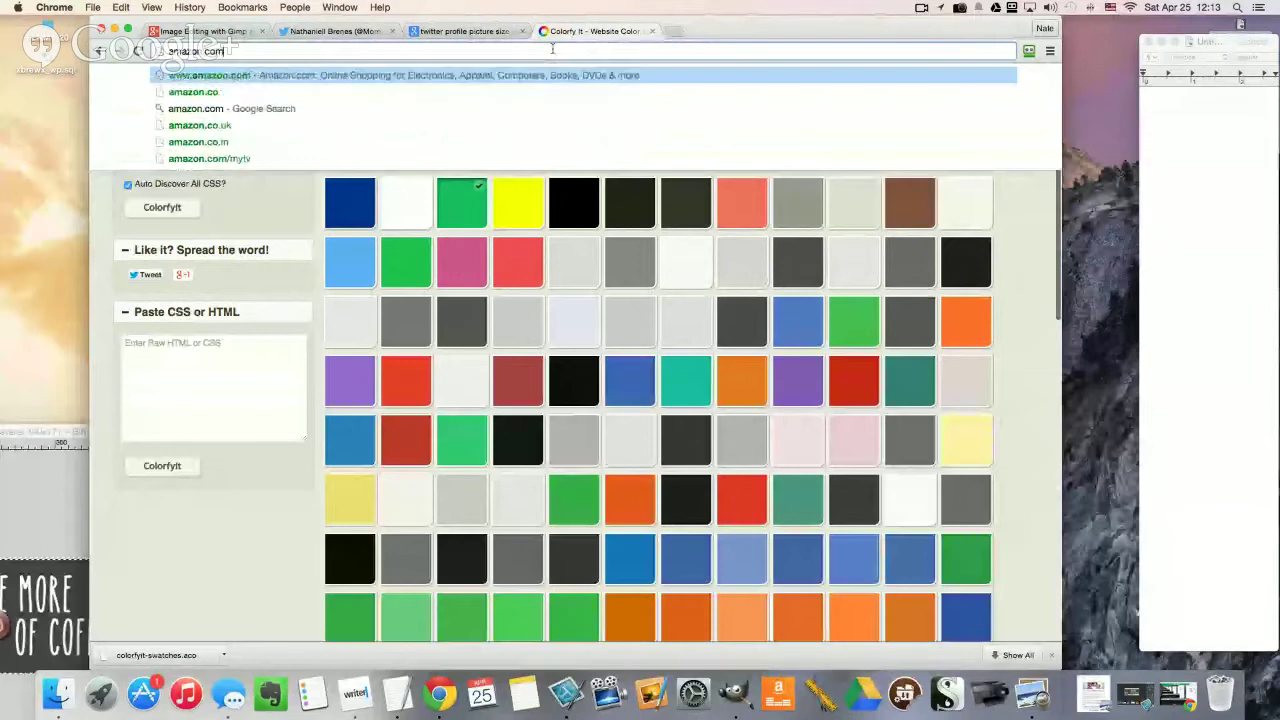
{"action": "key", "text": "Return"}
Step: Close the two Twitter tabs and scroll through the Amazon home page
{"action": "left_click", "coordinate": [390, 34]}
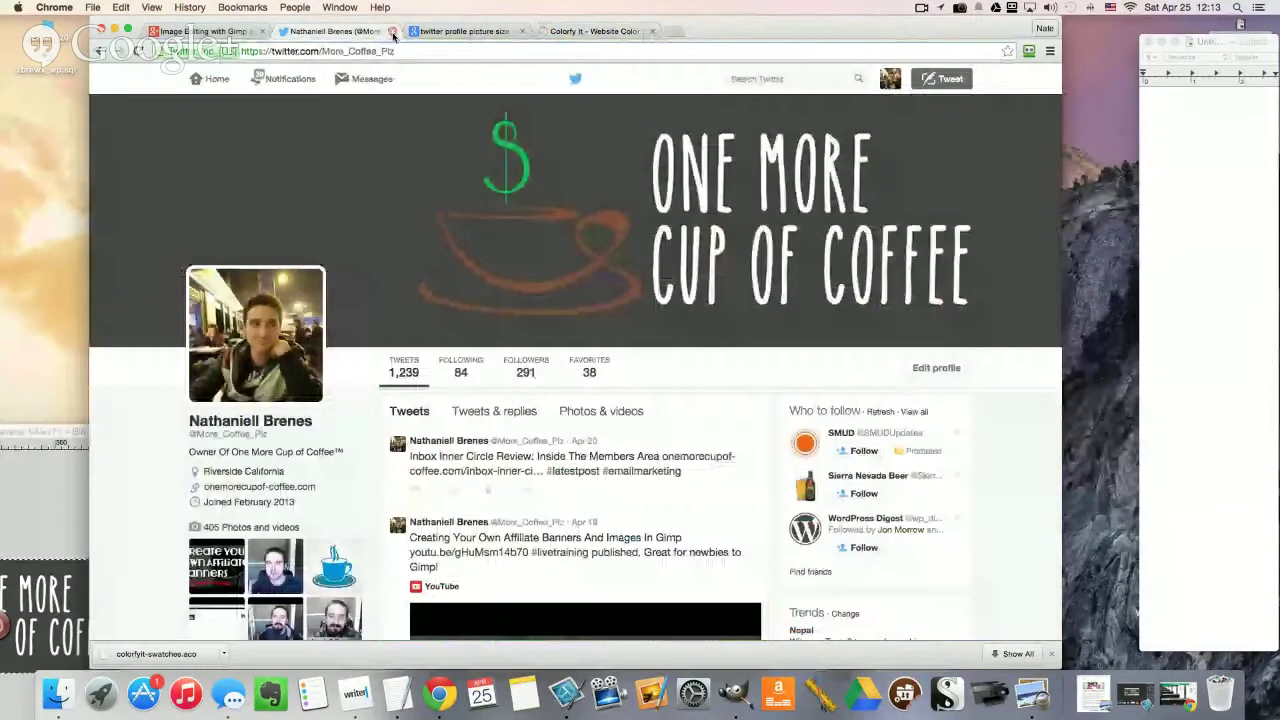
{"action": "left_click", "coordinate": [392, 32]}
{"action": "left_click", "coordinate": [392, 32]}
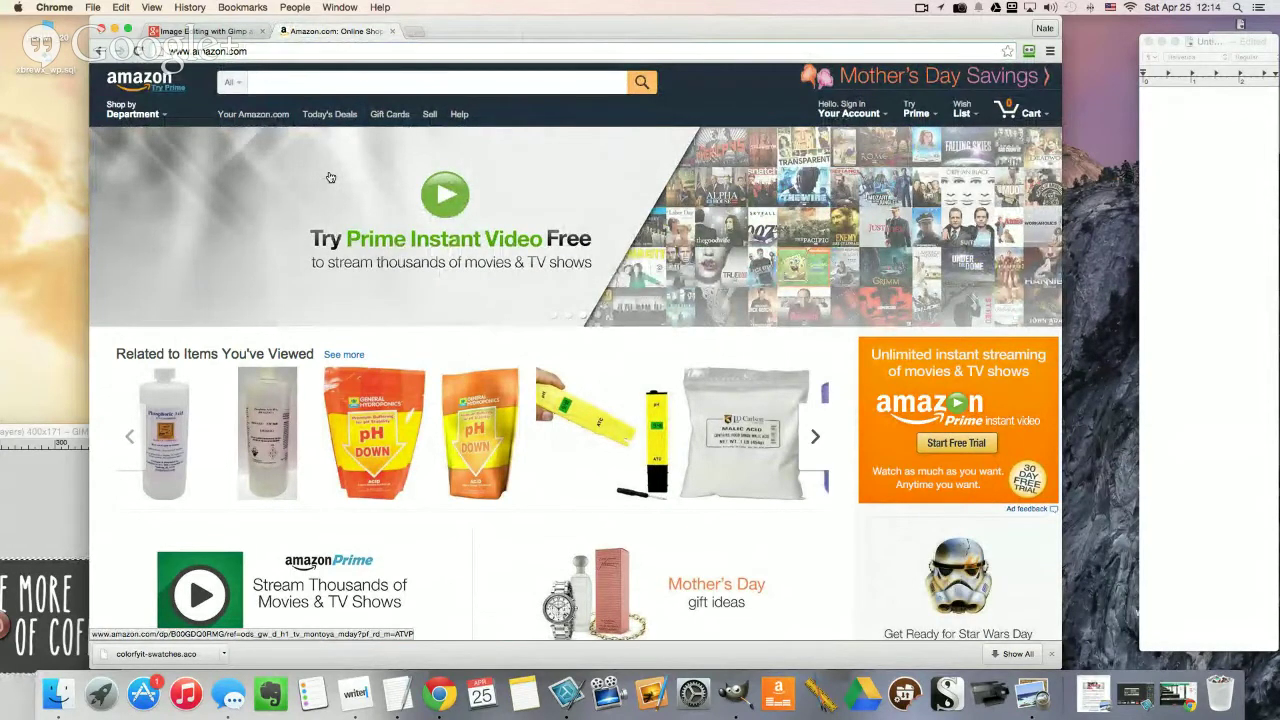
{"action": "scroll", "coordinate": [403, 326], "scroll_direction": "down", "scroll_amount": 3}
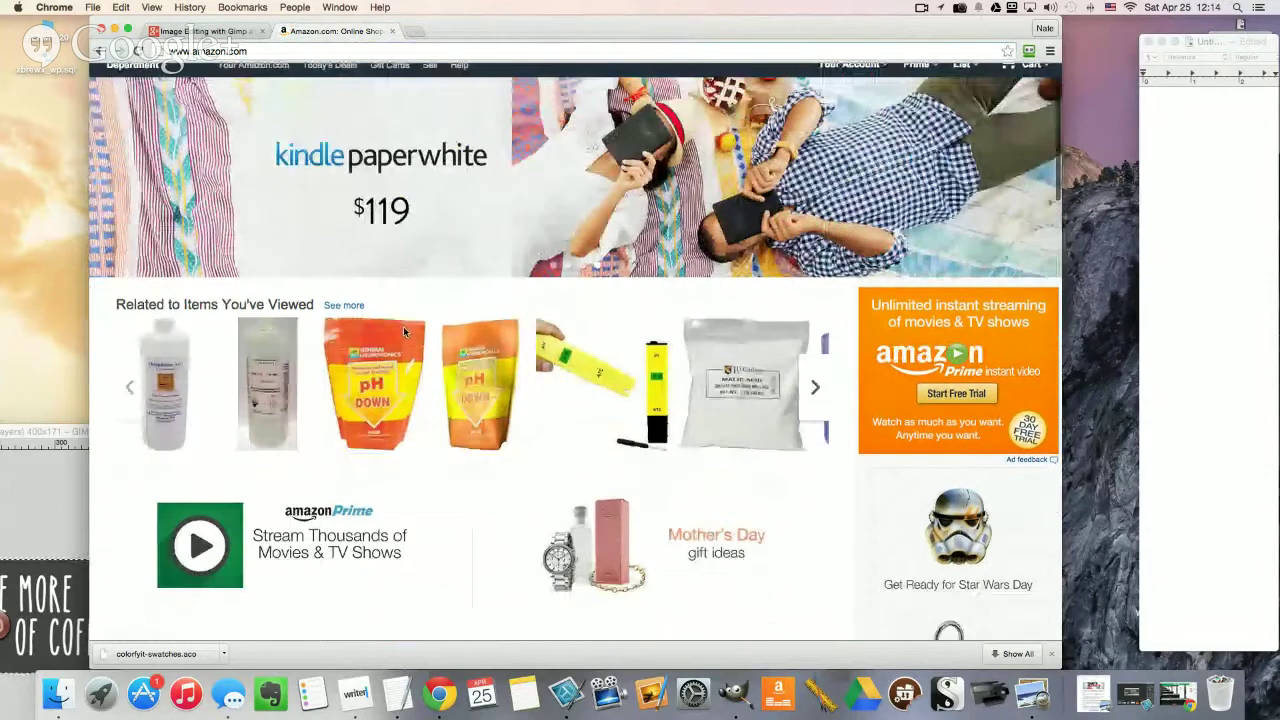
{"action": "scroll", "coordinate": [405, 333], "scroll_direction": "down", "scroll_amount": 2}
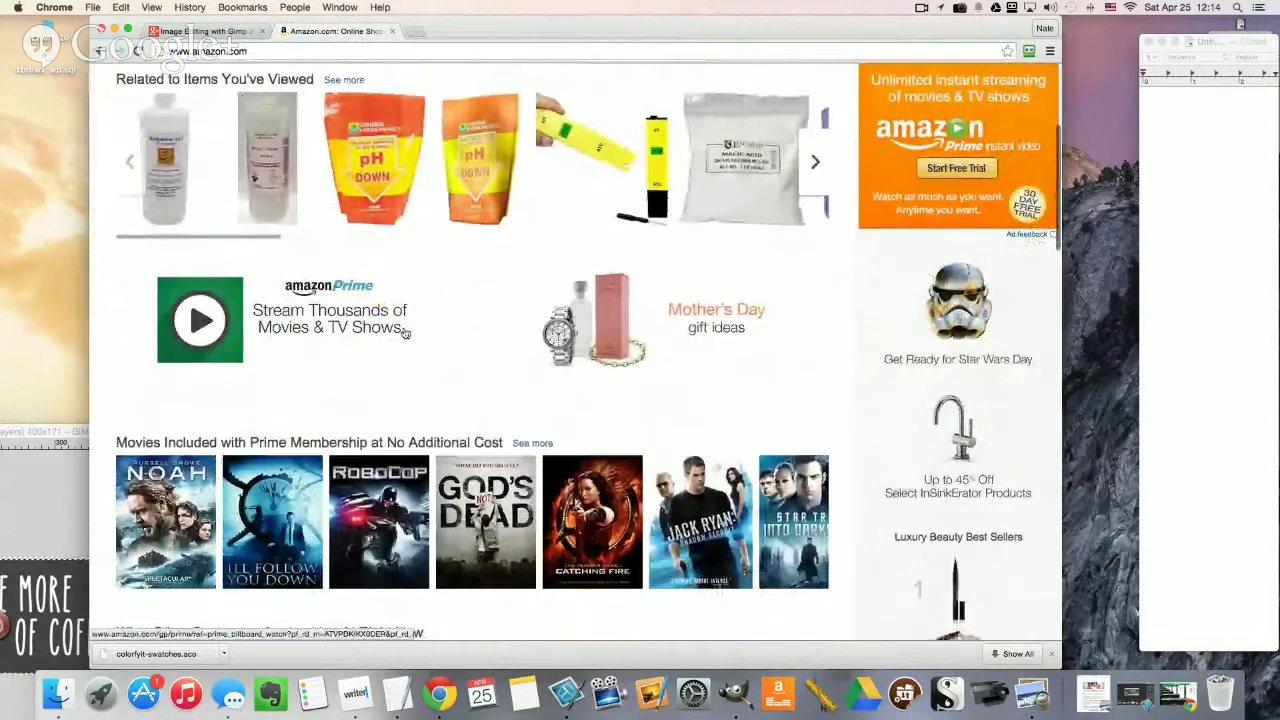
{"action": "scroll", "coordinate": [405, 333], "scroll_direction": "up", "scroll_amount": 2}
{"action": "scroll", "coordinate": [404, 336], "scroll_direction": "up", "scroll_amount": 1}
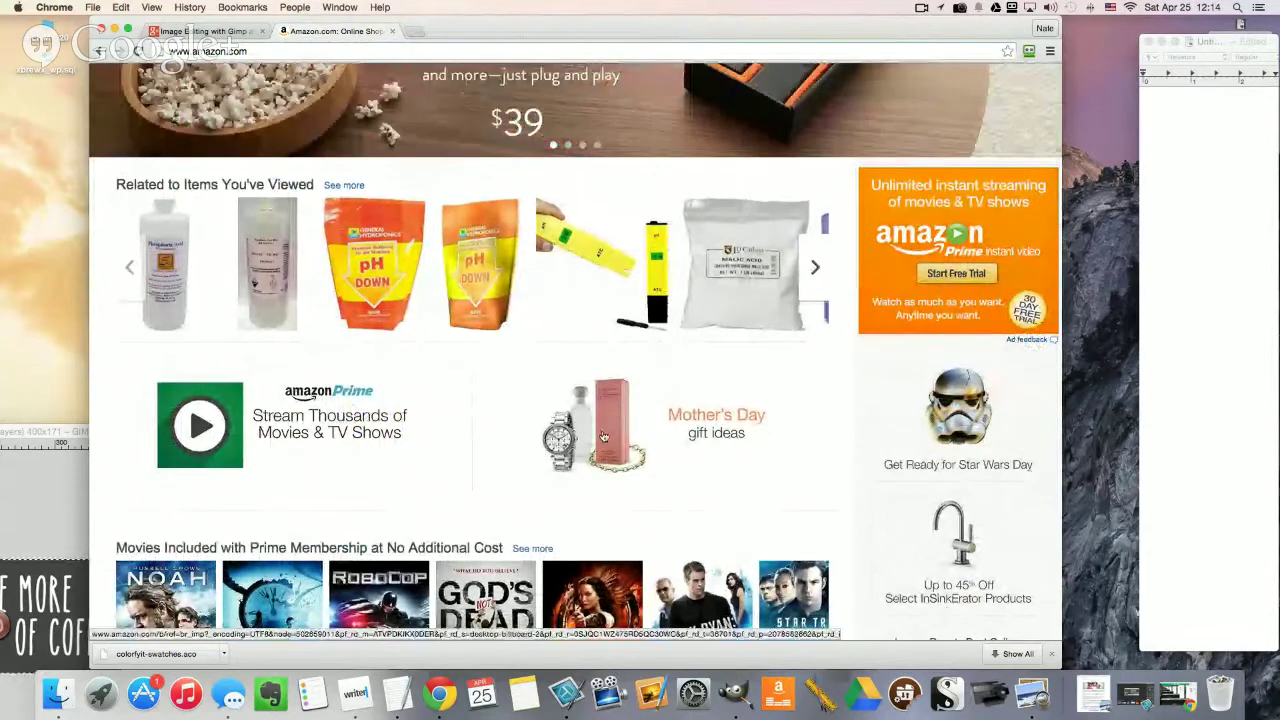
Step: Open the Malic Acid - 1 lb. product page and Snagit-capture its product photo
{"action": "left_click", "coordinate": [739, 269]}
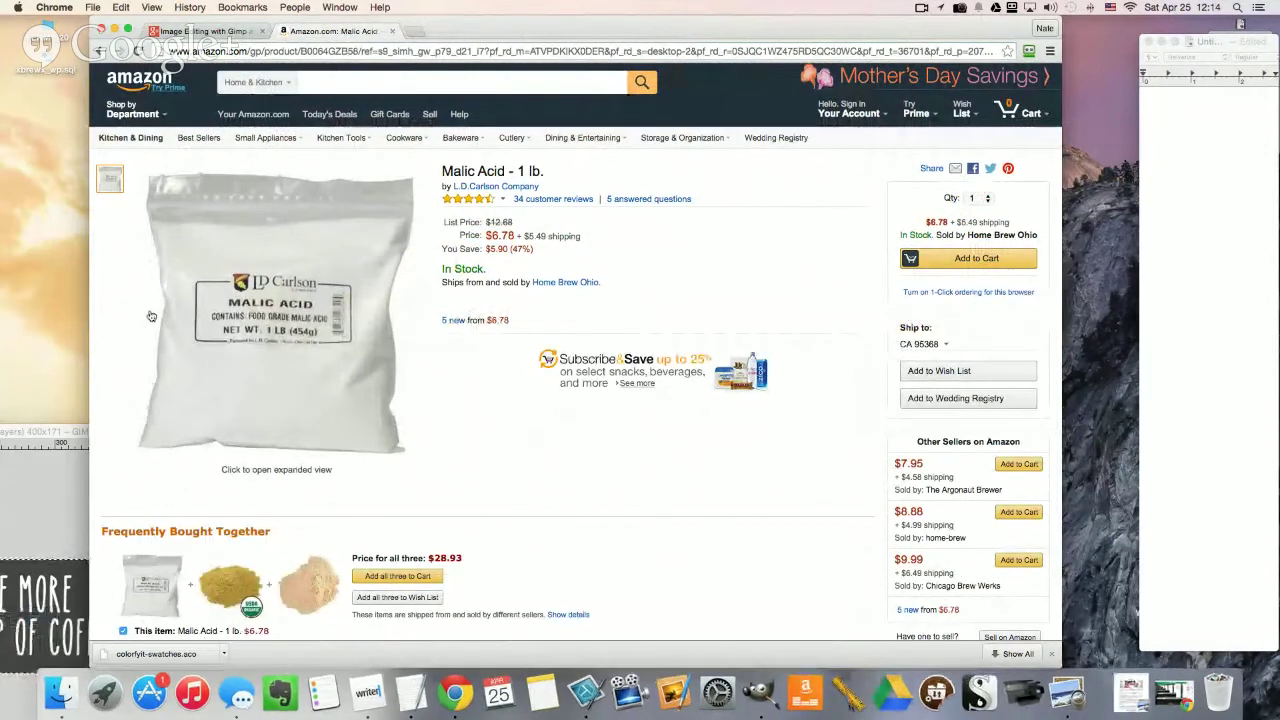
{"action": "key", "text": "ctrl+shift+c"}
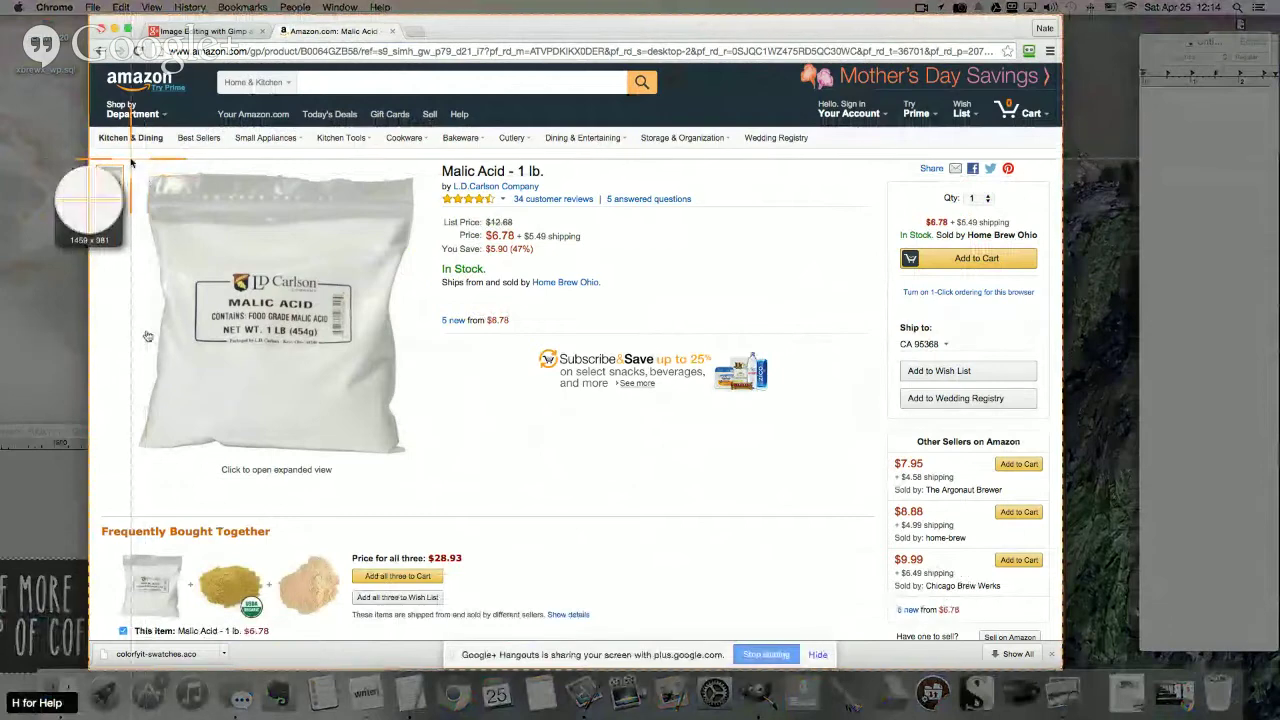
{"action": "left_click_drag", "start_coordinate": [130, 160], "coordinate": [430, 497]}
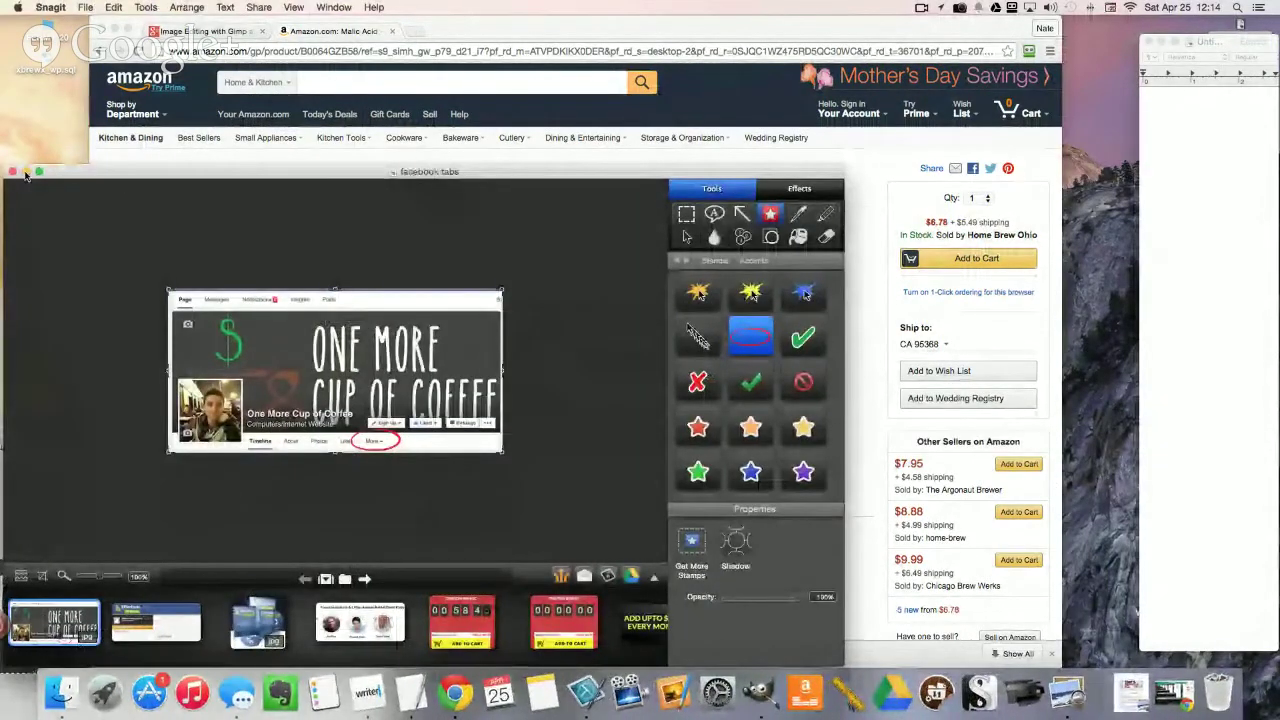
{"action": "left_click", "coordinate": [26, 174]}
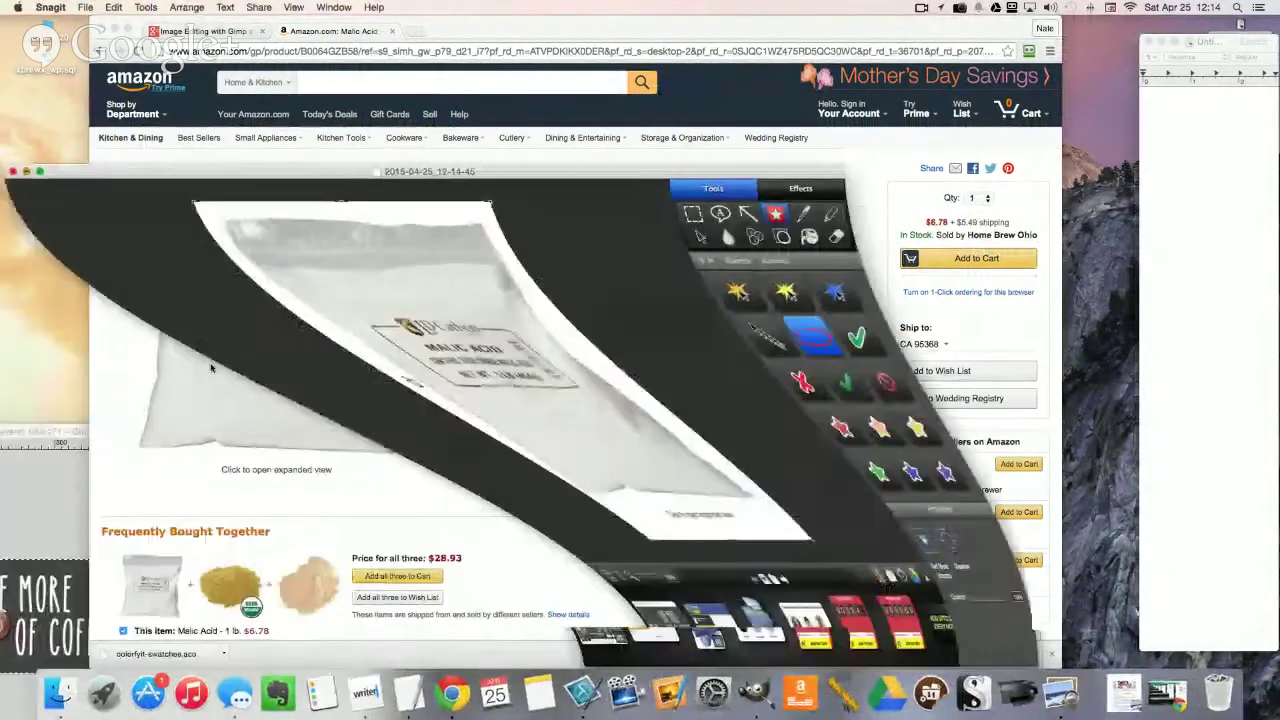
Step: Save the product photo to Downloads as 'malic acid picture.jpg'
{"action": "right_click", "coordinate": [250, 289]}
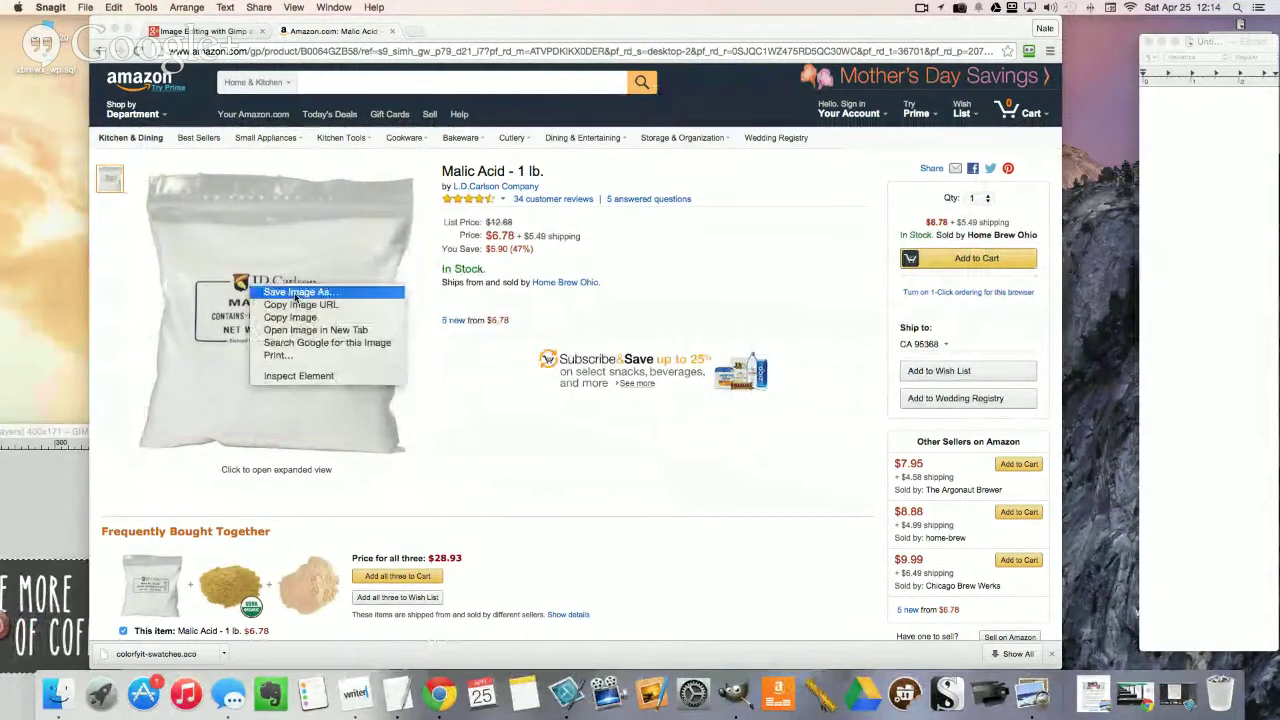
{"action": "left_click", "coordinate": [296, 292]}
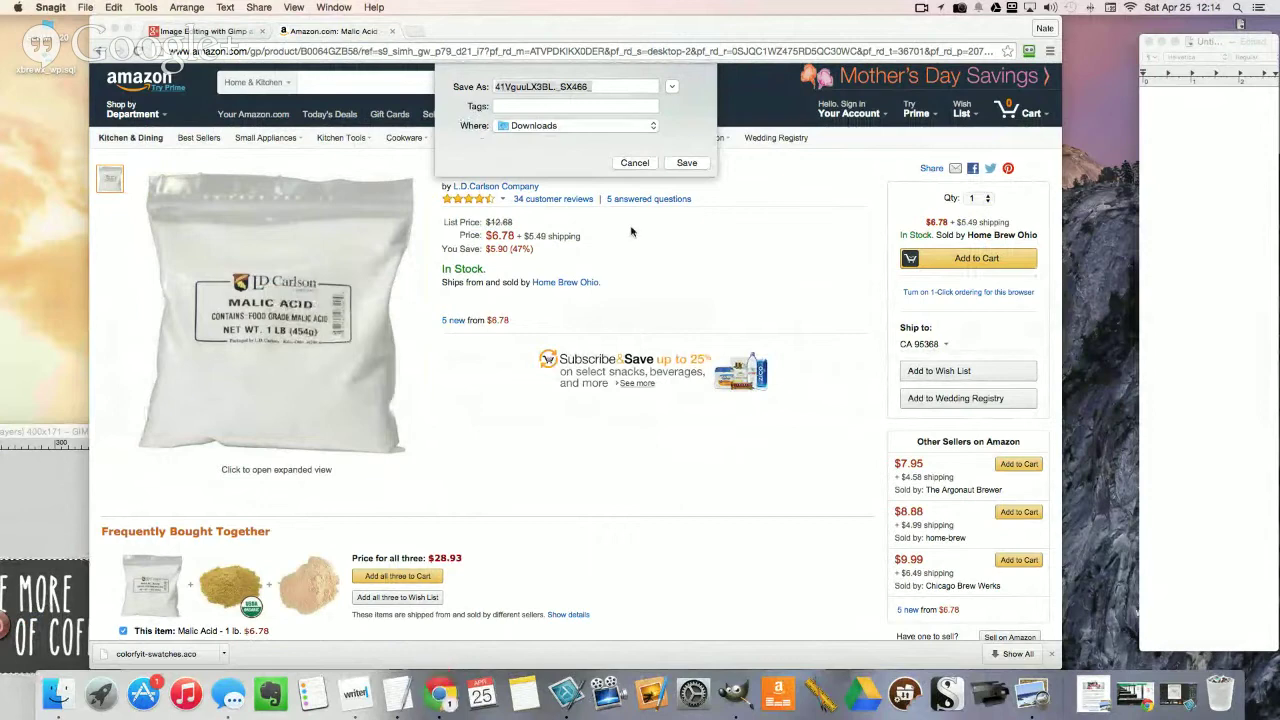
{"action": "left_click", "coordinate": [440, 693]}
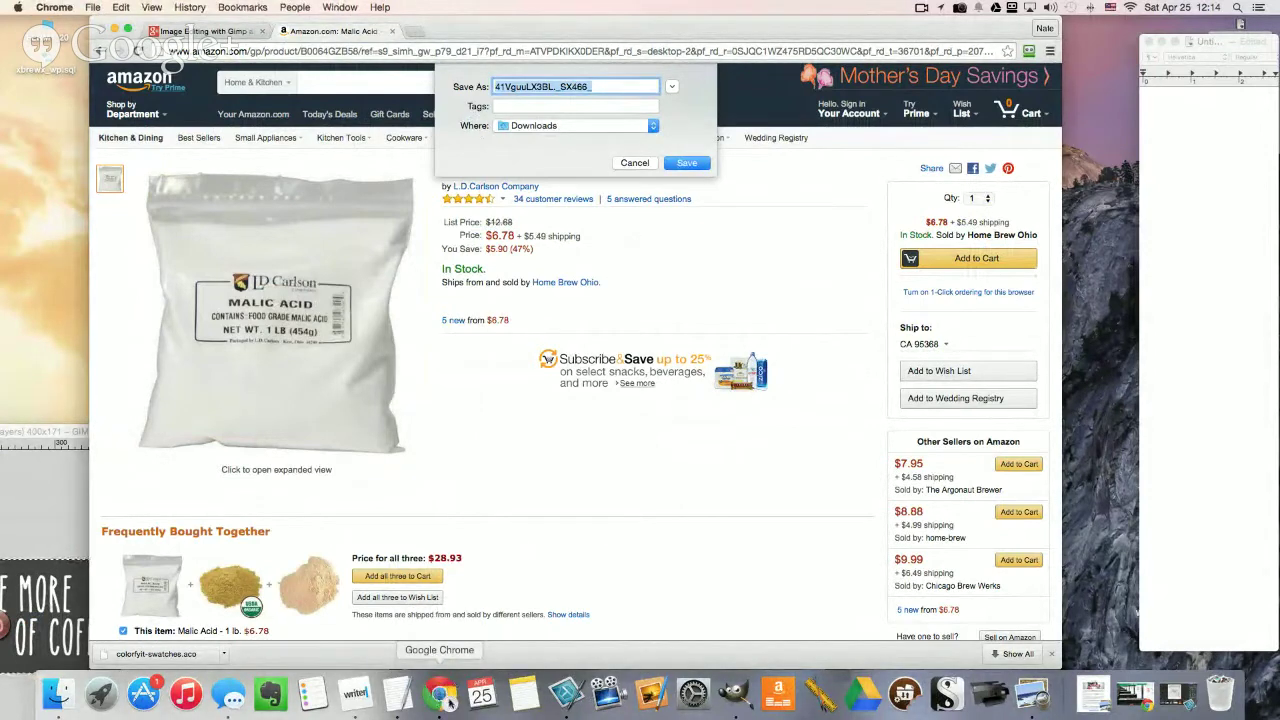
{"action": "left_click", "coordinate": [565, 88]}
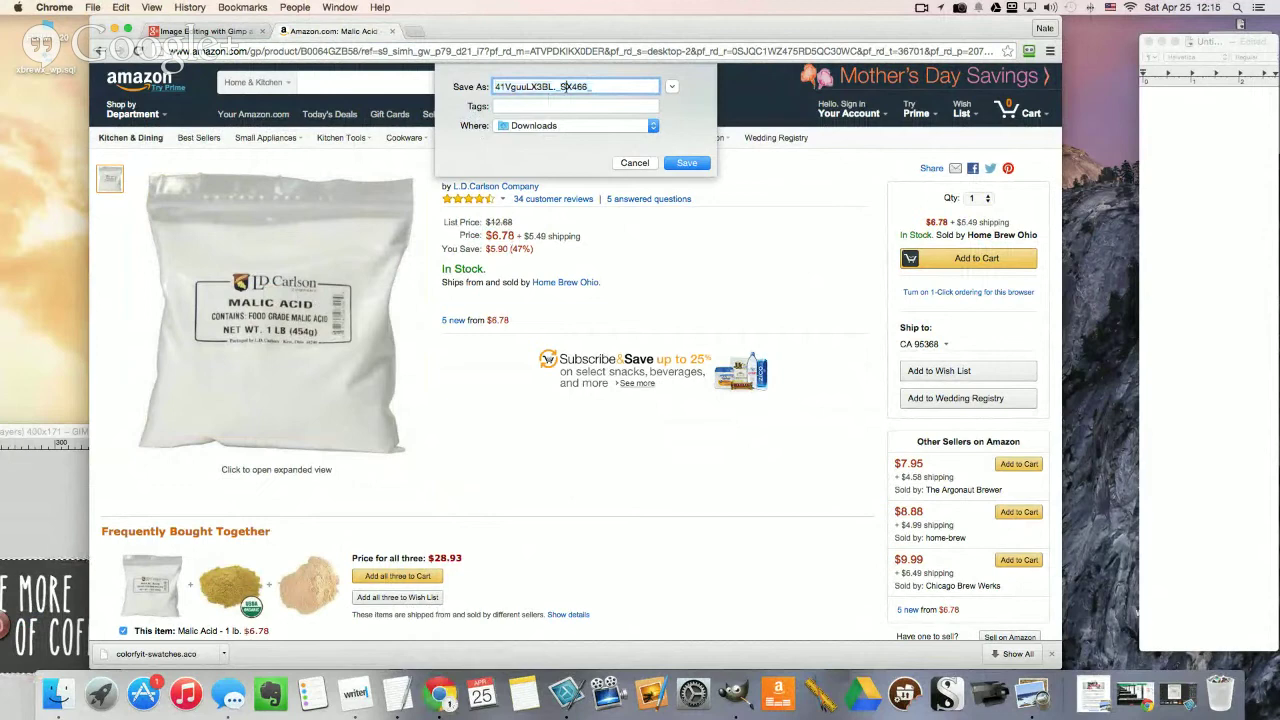
{"action": "key", "text": "super+a"}
{"action": "type", "text": "ma"}
{"action": "key", "text": "Return"}
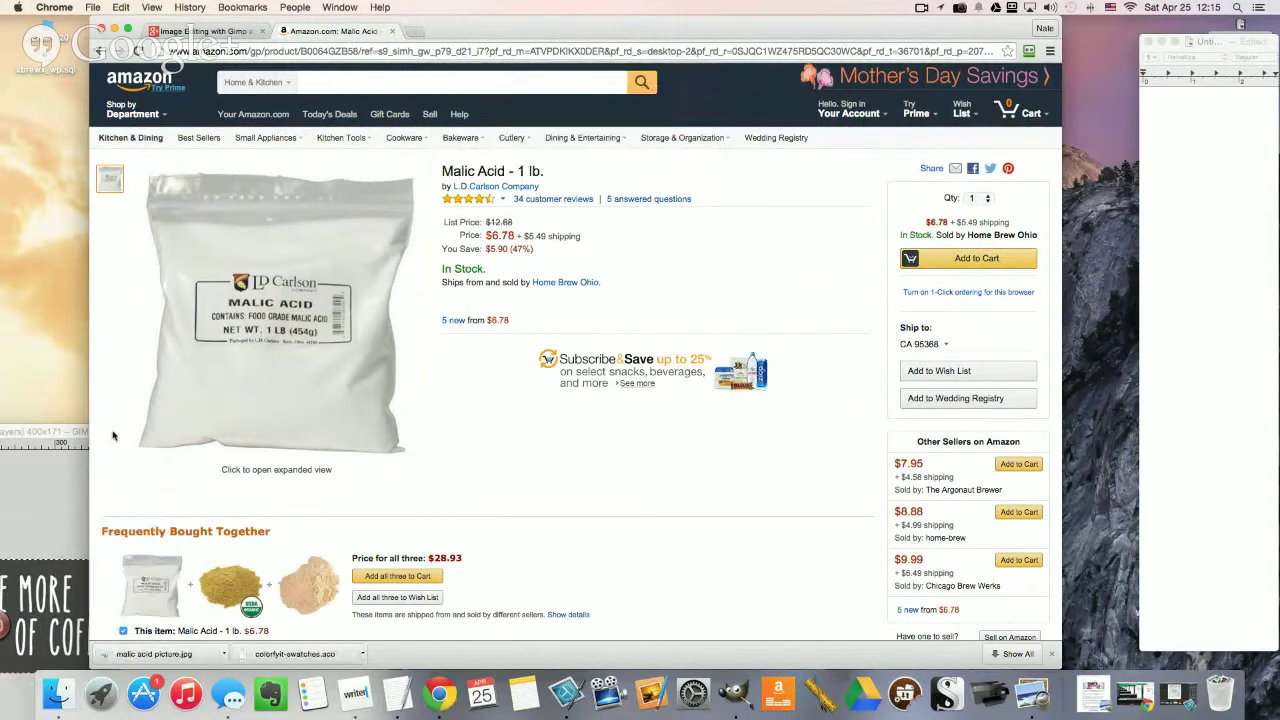
{"action": "left_click", "coordinate": [225, 656]}
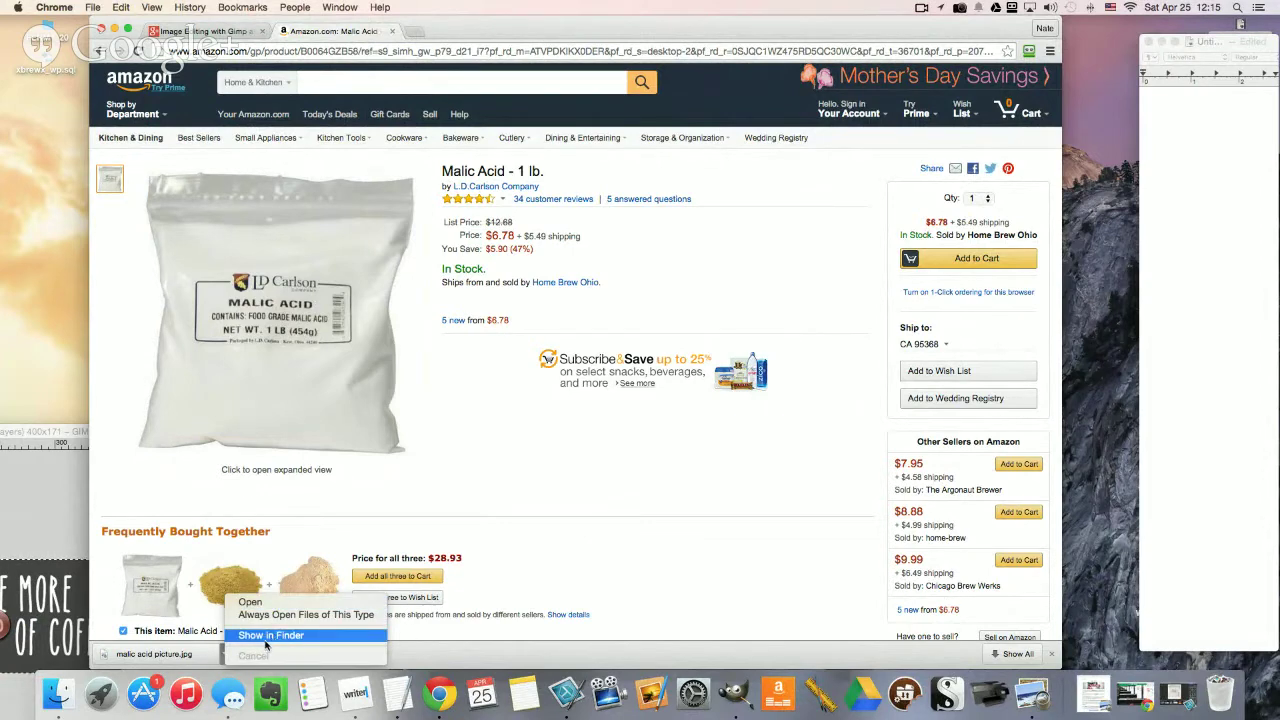
Step: Show malic acid picture.jpg in Finder's Downloads folder and open it with GIMP
{"action": "left_click", "coordinate": [265, 638]}
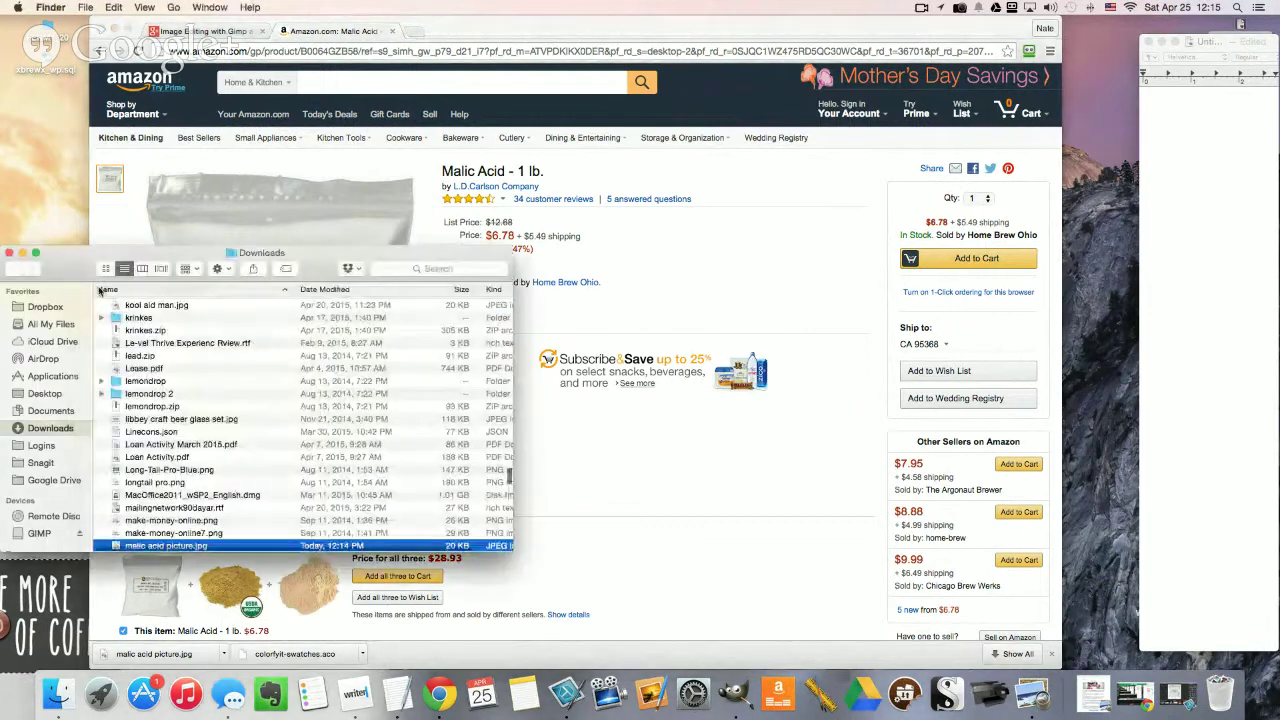
{"action": "scroll", "coordinate": [185, 476], "scroll_direction": "down", "scroll_amount": 2}
{"action": "scroll", "coordinate": [185, 476], "scroll_direction": "down", "scroll_amount": 2}
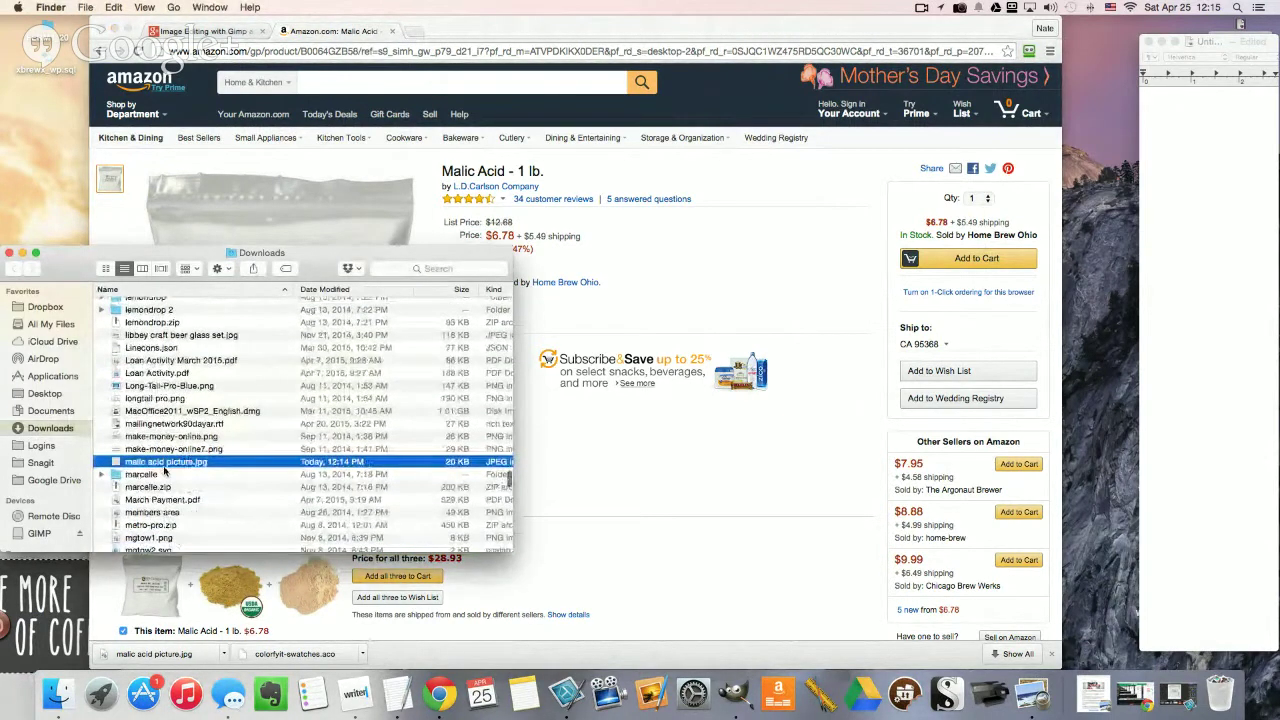
{"action": "right_click", "coordinate": [168, 462]}
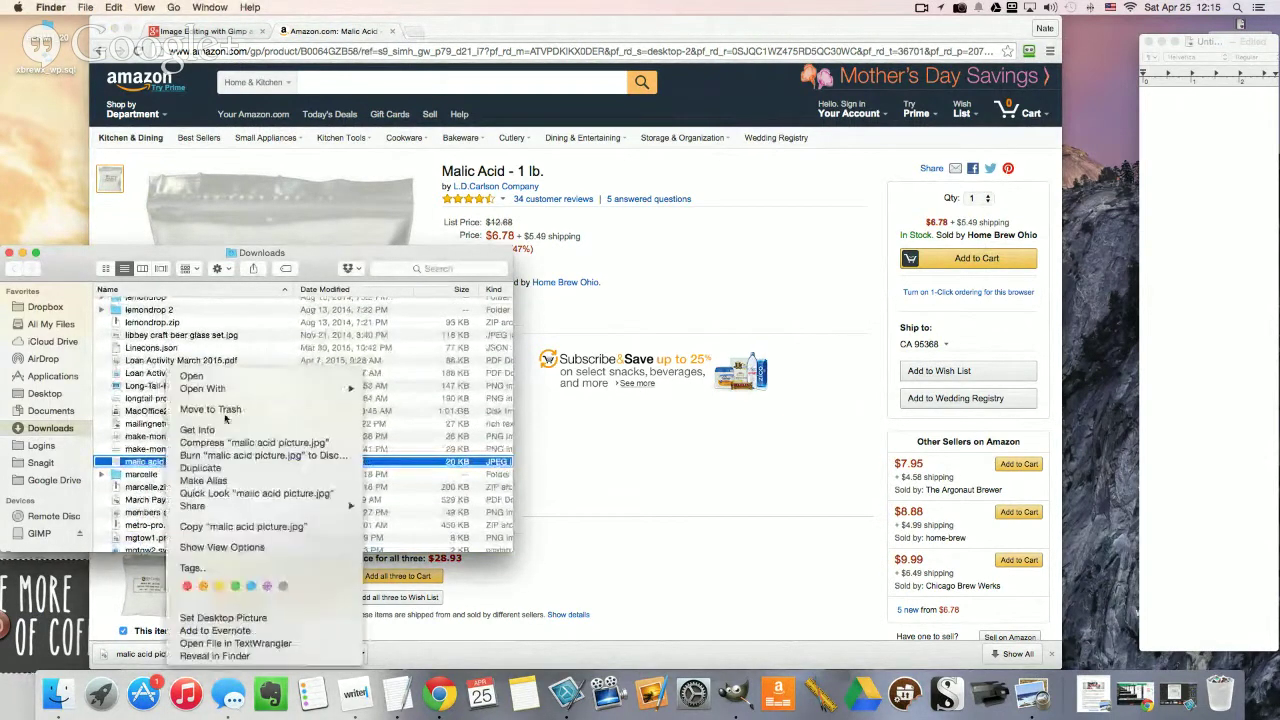
{"action": "mouse_move", "coordinate": [268, 390]}
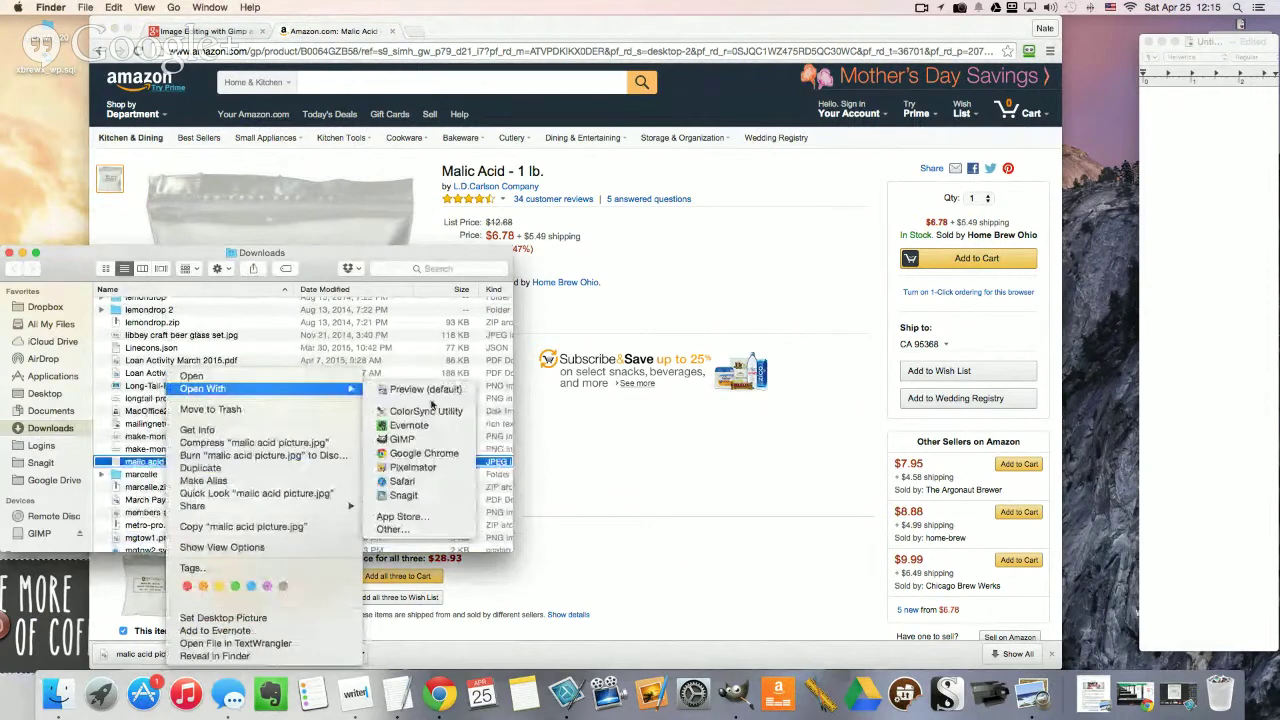
{"action": "left_click", "coordinate": [441, 440]}
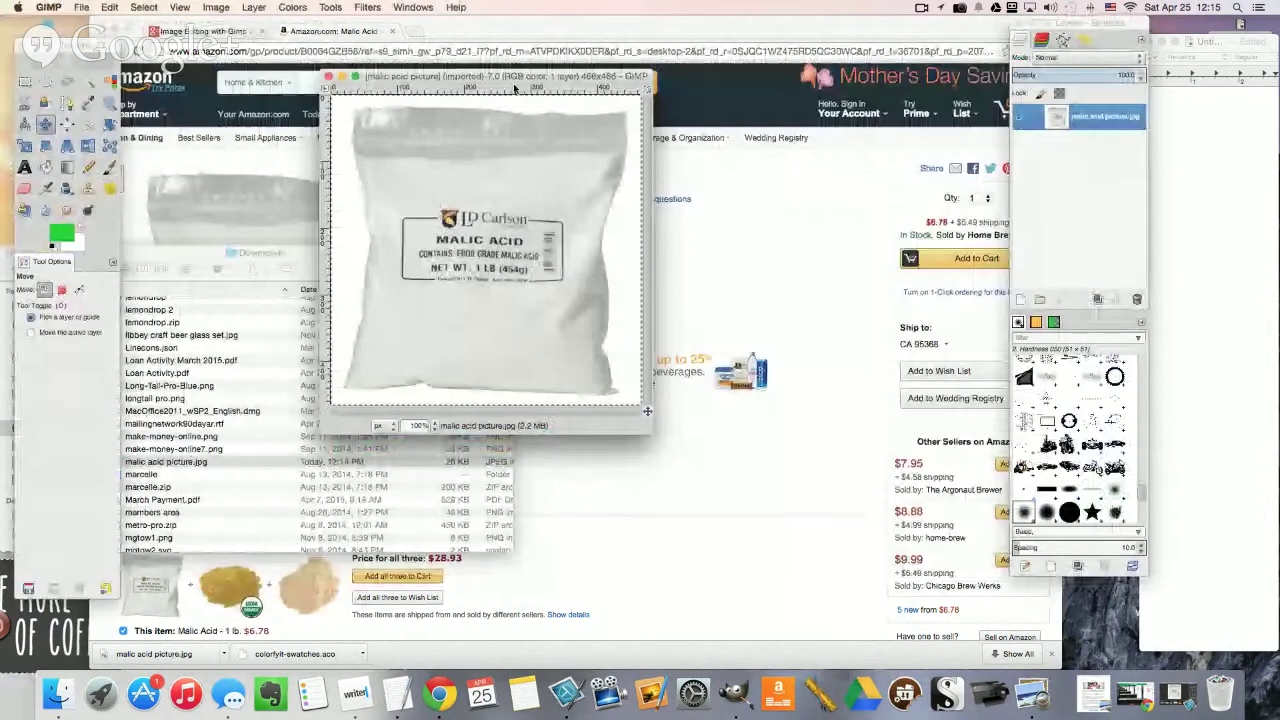
Step: Close the pasted Untitled image, discarding its changes
{"action": "key", "text": "ctrl+v"}
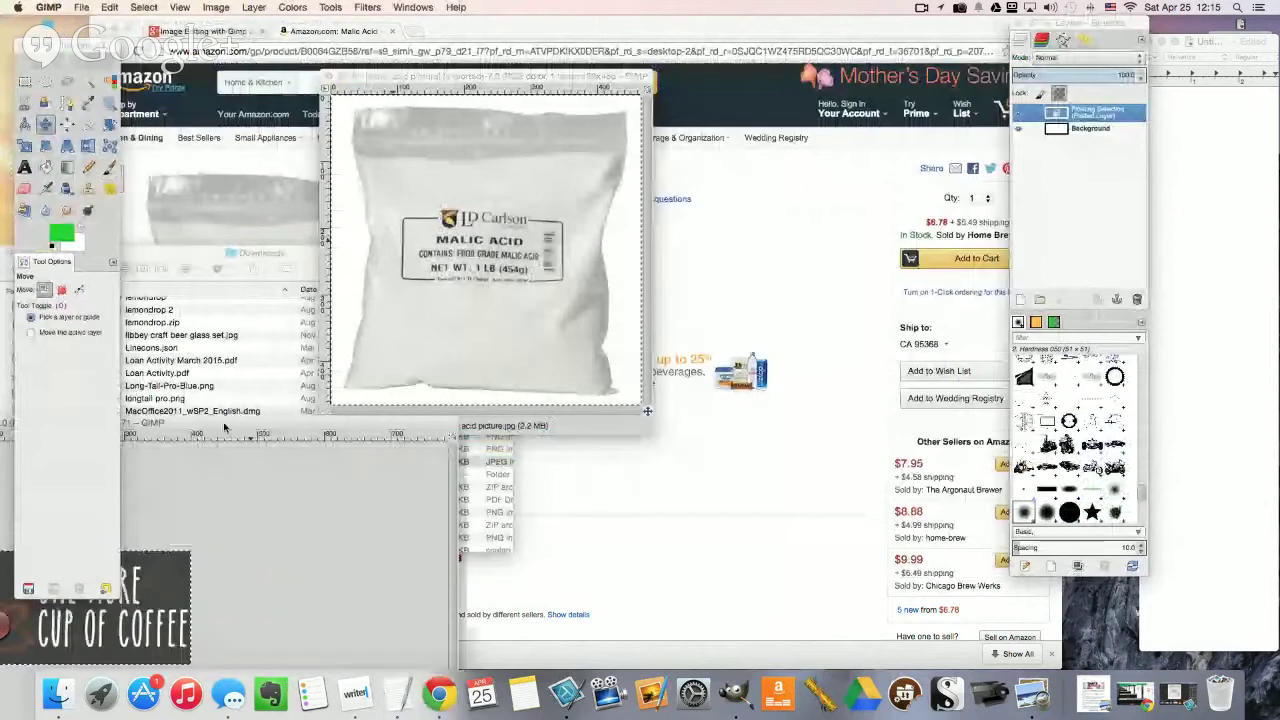
{"action": "left_click", "coordinate": [157, 361]}
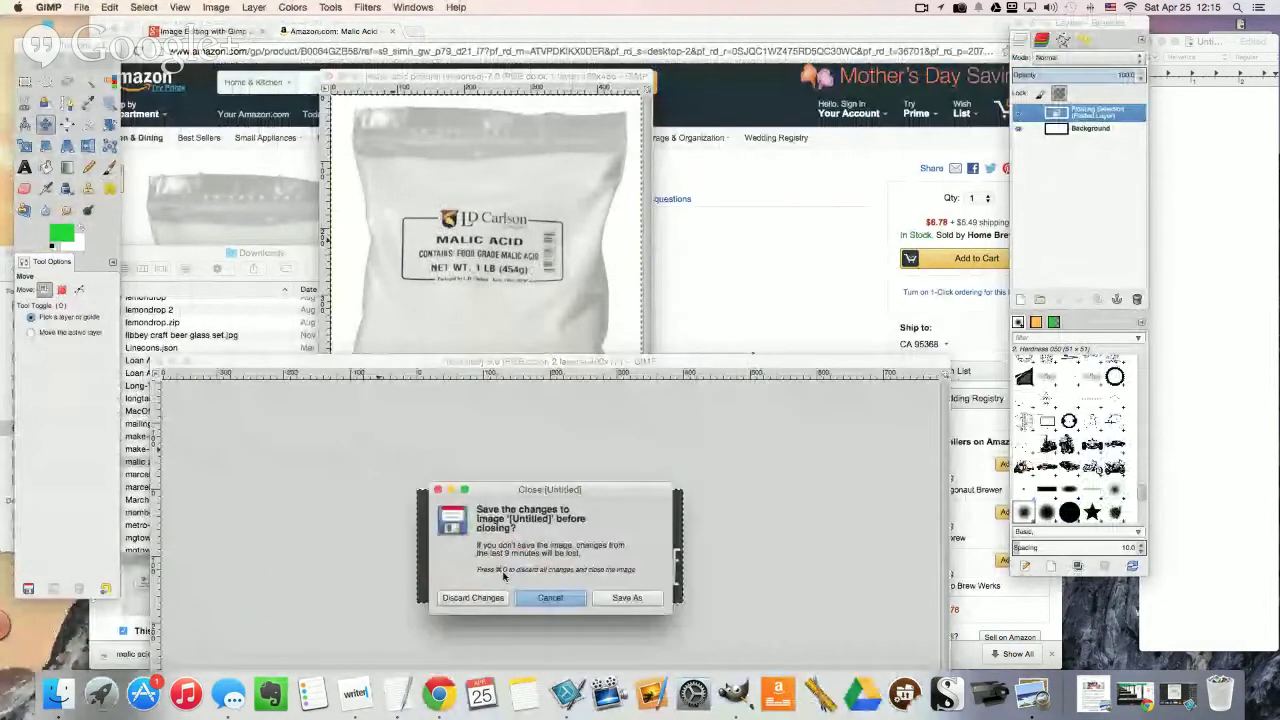
{"action": "left_click", "coordinate": [488, 597]}
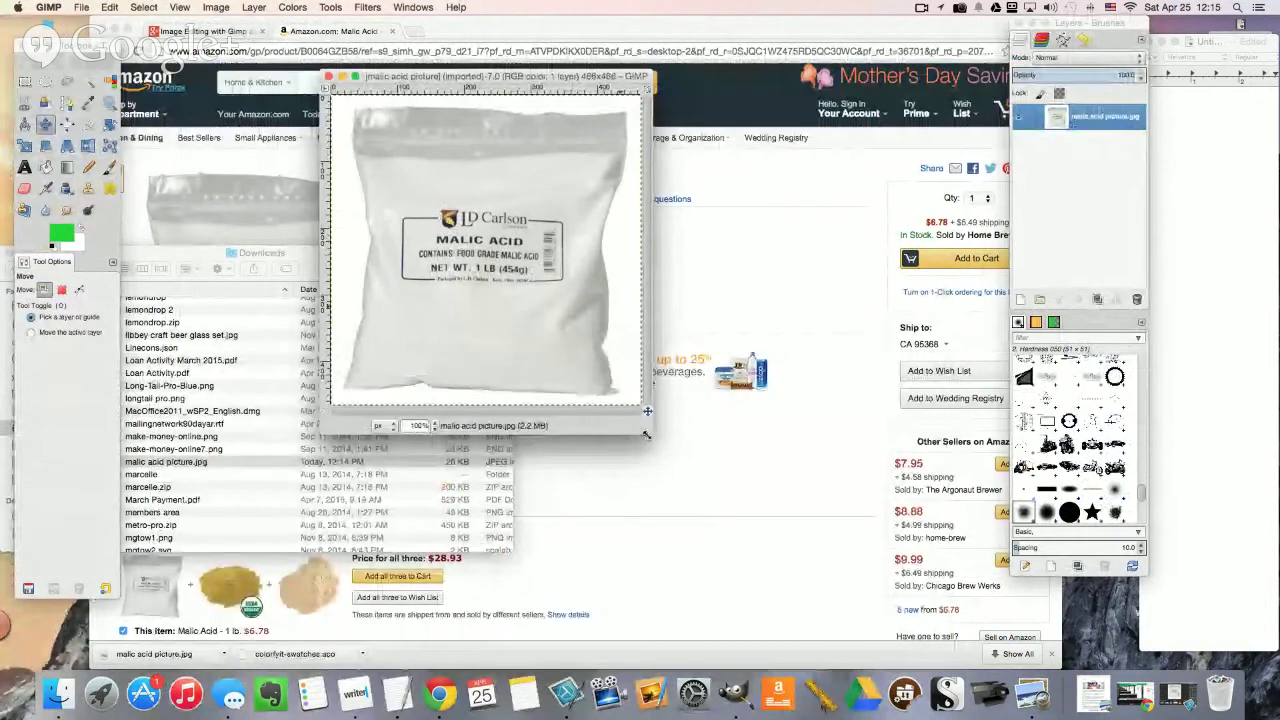
Step: Enlarge the malic acid picture window, shift it left, and start a new image
{"action": "left_click_drag", "start_coordinate": [646, 435], "coordinate": [822, 500]}
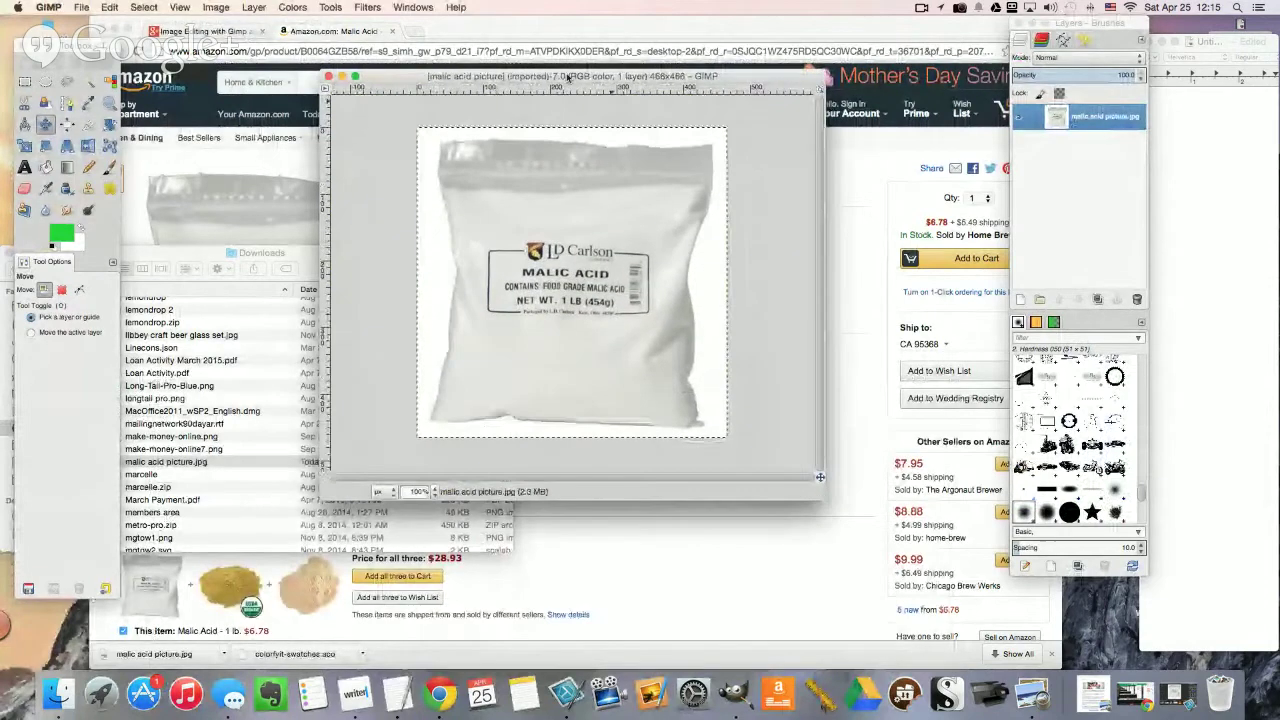
{"action": "left_click_drag", "start_coordinate": [540, 78], "coordinate": [408, 64]}
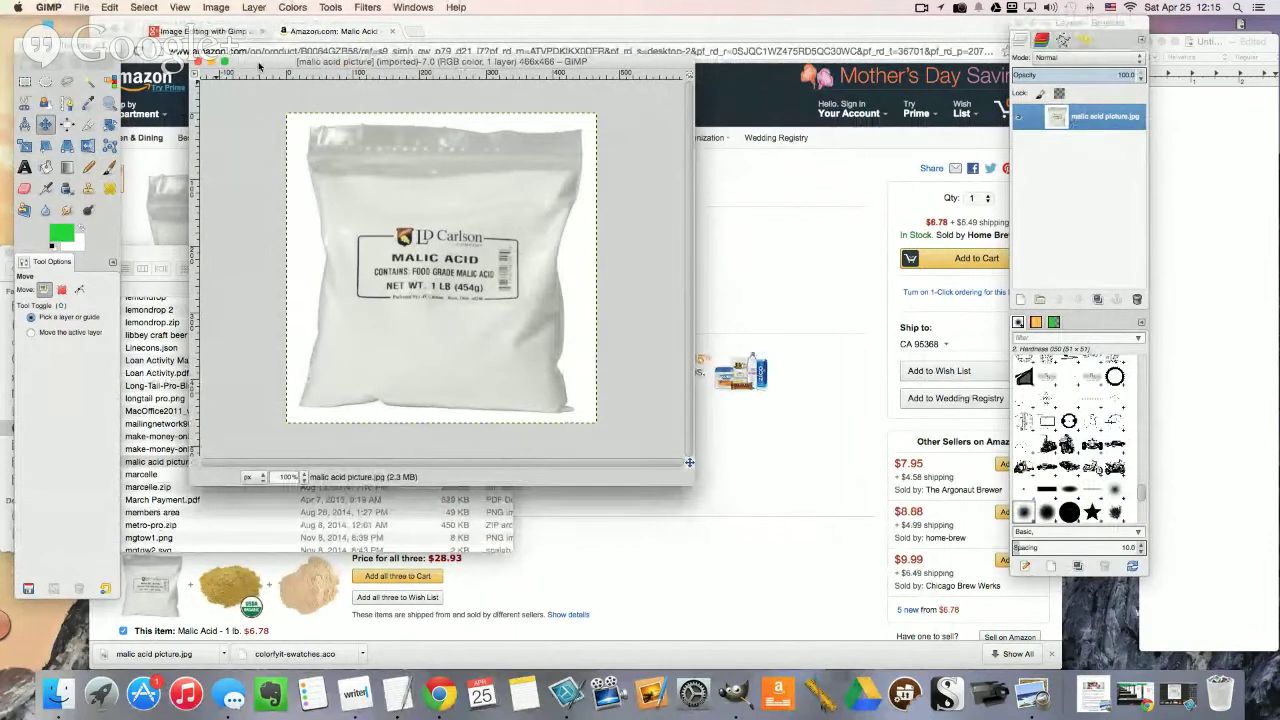
{"action": "key", "text": "super+n"}
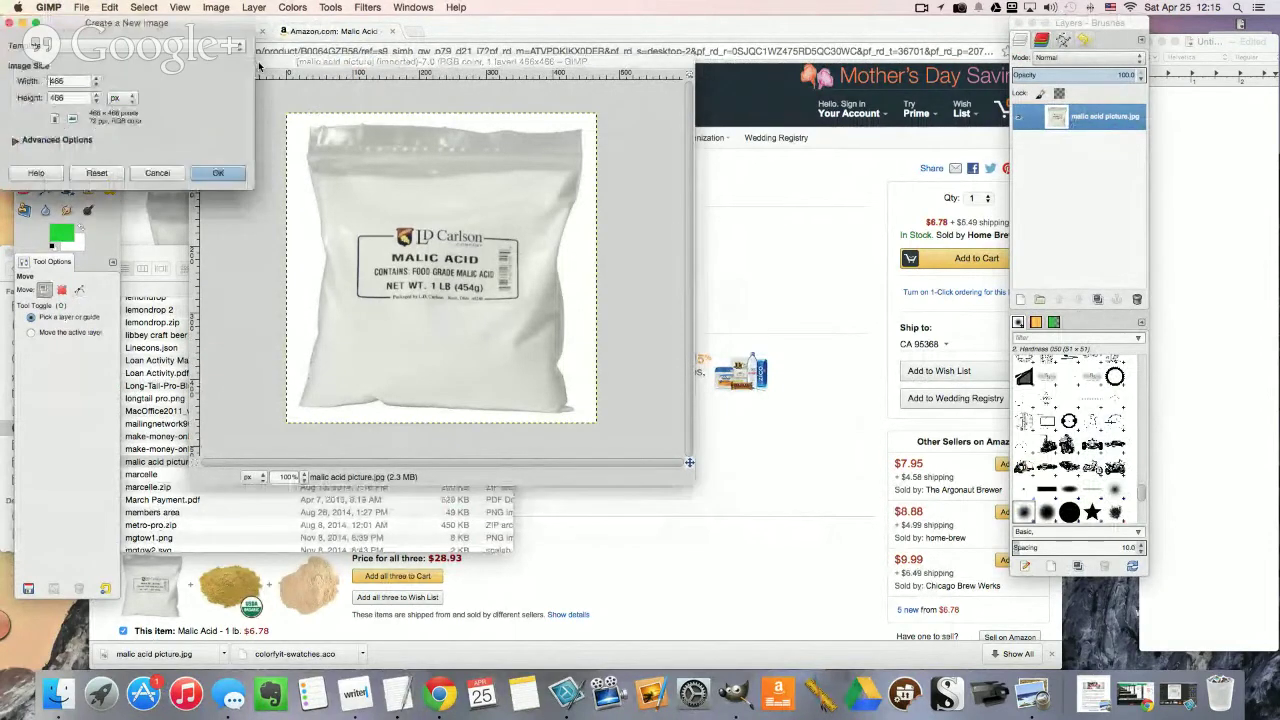
Step: Create a 250 × 250 px blank white image and place it right of the bag picture
{"action": "left_click_drag", "start_coordinate": [66, 80], "coordinate": [44, 80]}
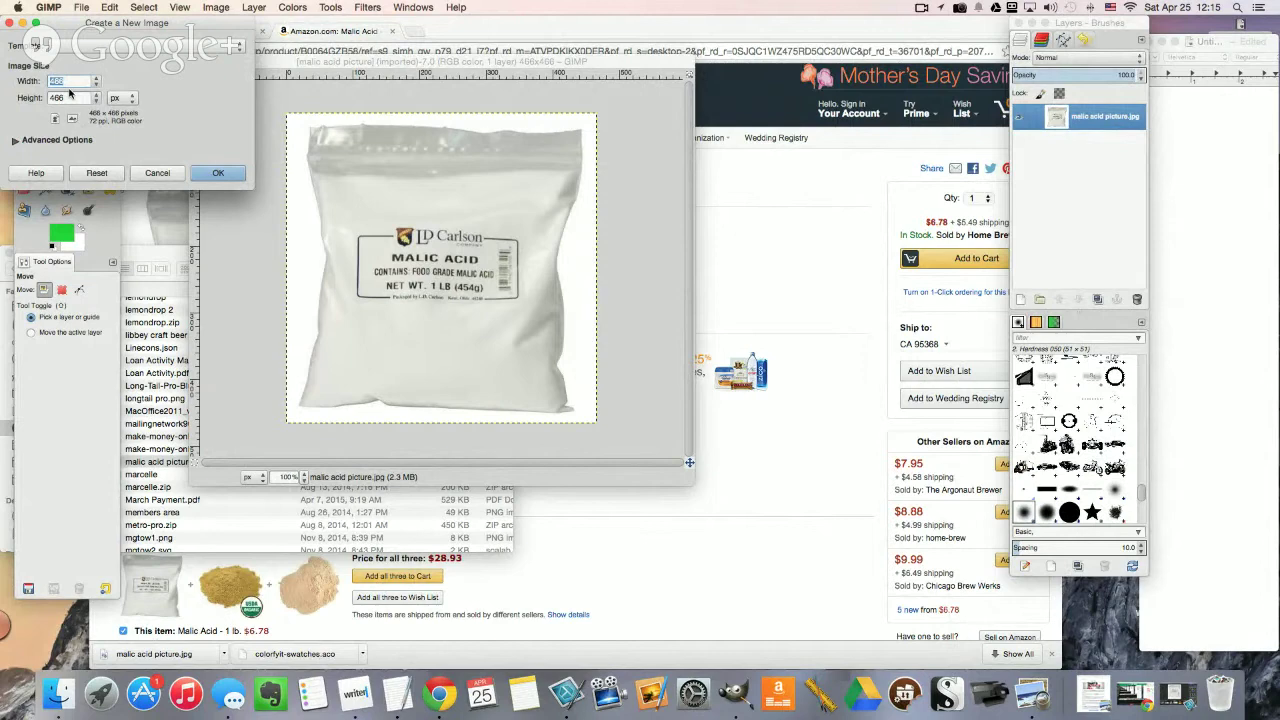
{"action": "key", "text": "Tab"}
{"action": "key", "text": "Return"}
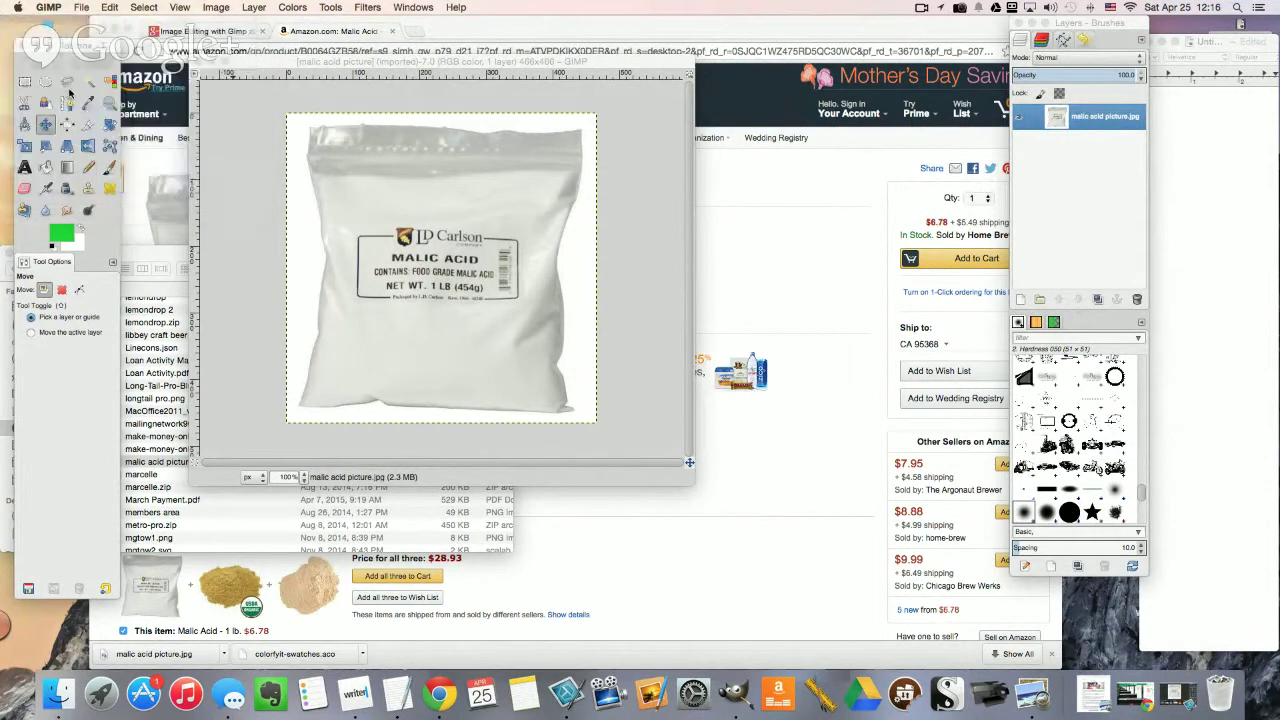
{"action": "left_click_drag", "start_coordinate": [128, 22], "coordinate": [853, 256]}
{"action": "left_click_drag", "start_coordinate": [497, 62], "coordinate": [460, 73]}
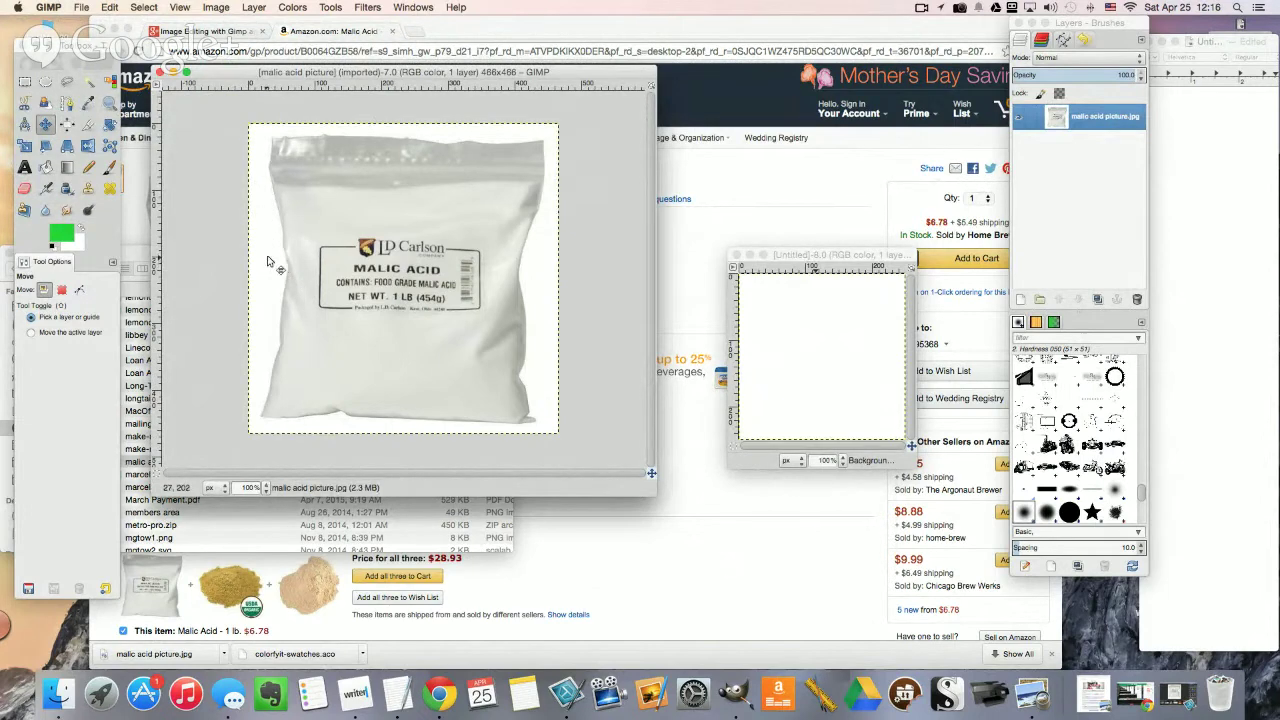
Step: Start a Free Select outline from the bag's bottom corner up its right edge
{"action": "left_click", "coordinate": [68, 82]}
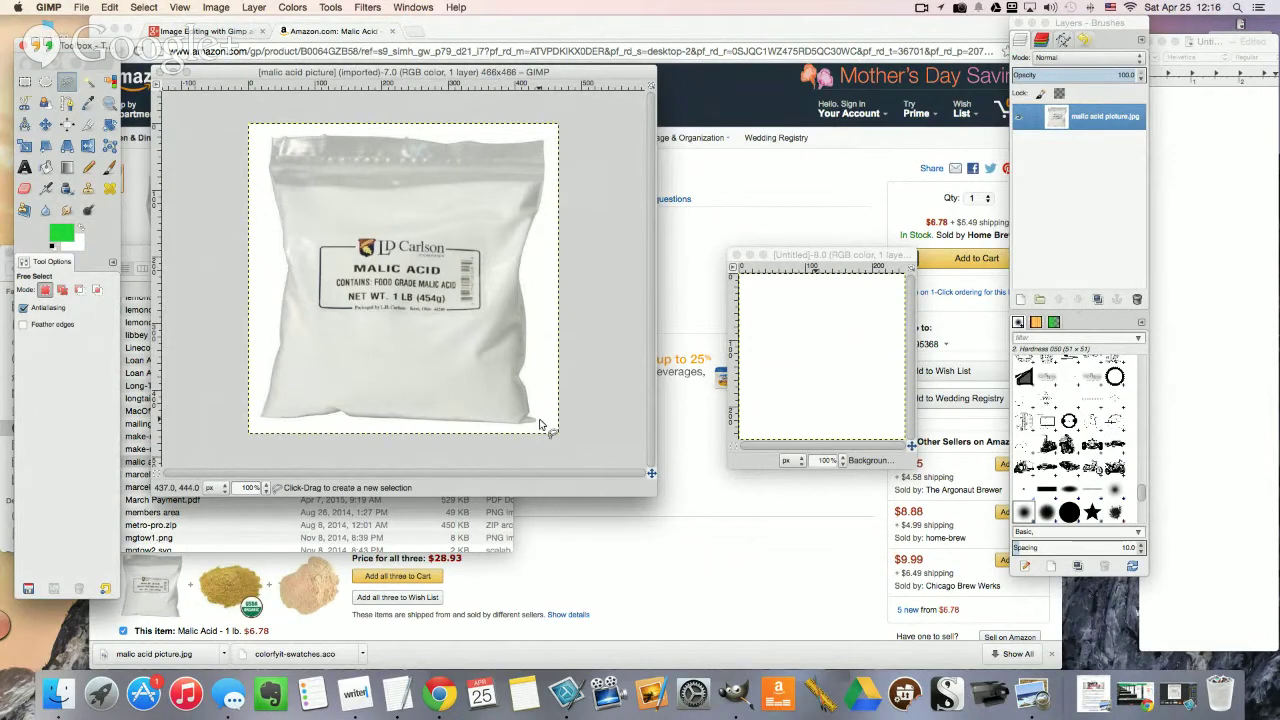
{"action": "scroll", "coordinate": [540, 422], "scroll_direction": "down", "scroll_amount": 3}
{"action": "scroll", "coordinate": [540, 420], "scroll_direction": "up", "scroll_amount": 6}
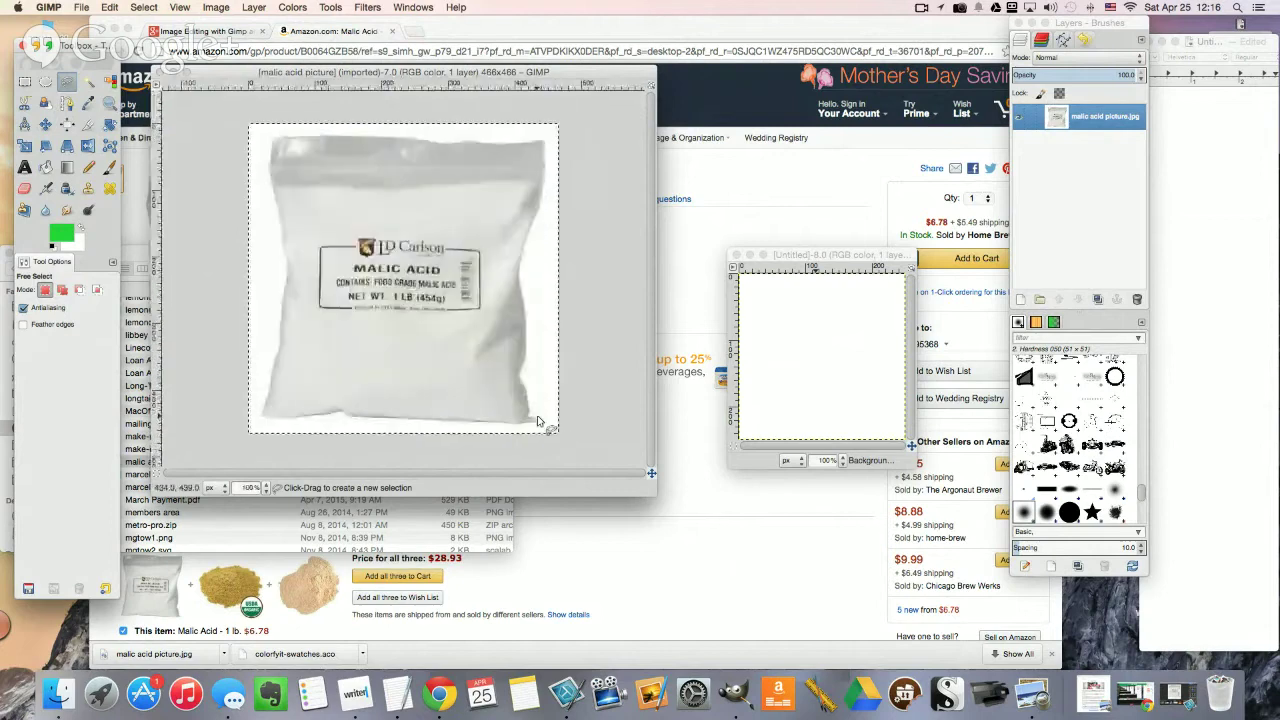
{"action": "scroll", "coordinate": [545, 408], "scroll_direction": "left", "scroll_amount": 3}
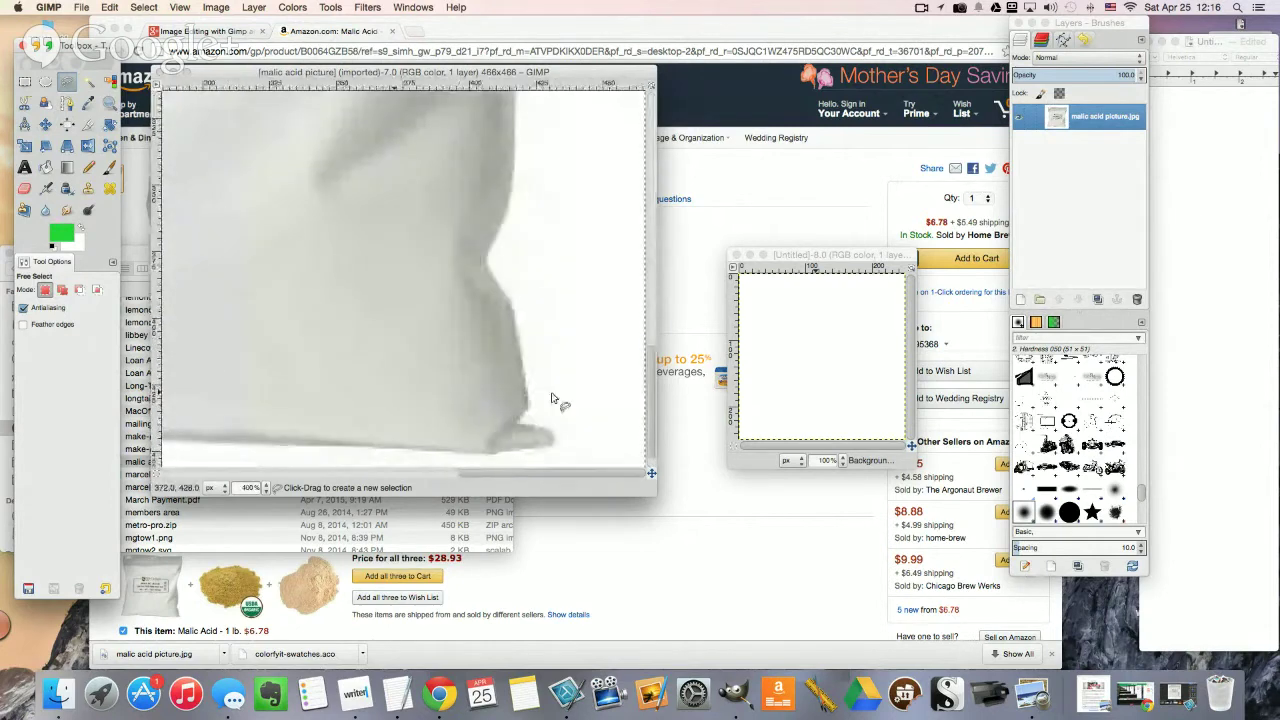
{"action": "scroll", "coordinate": [552, 399], "scroll_direction": "down", "scroll_amount": 1}
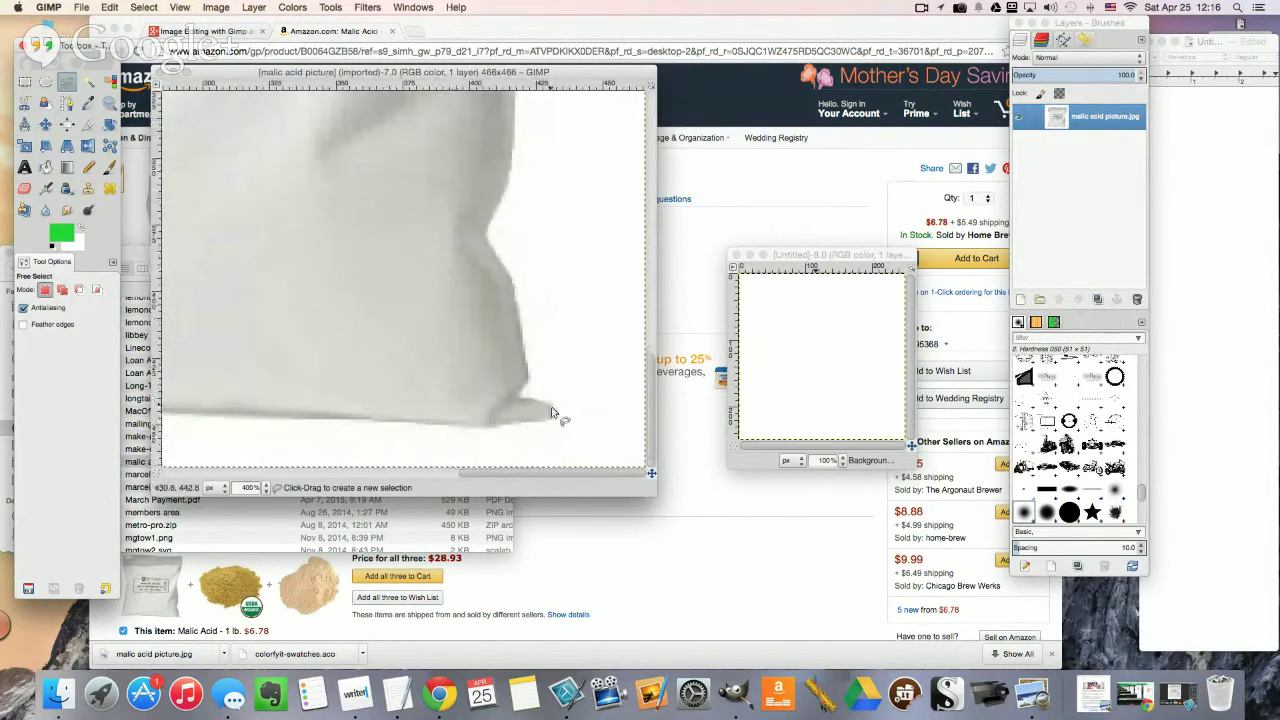
{"action": "left_click", "coordinate": [556, 420]}
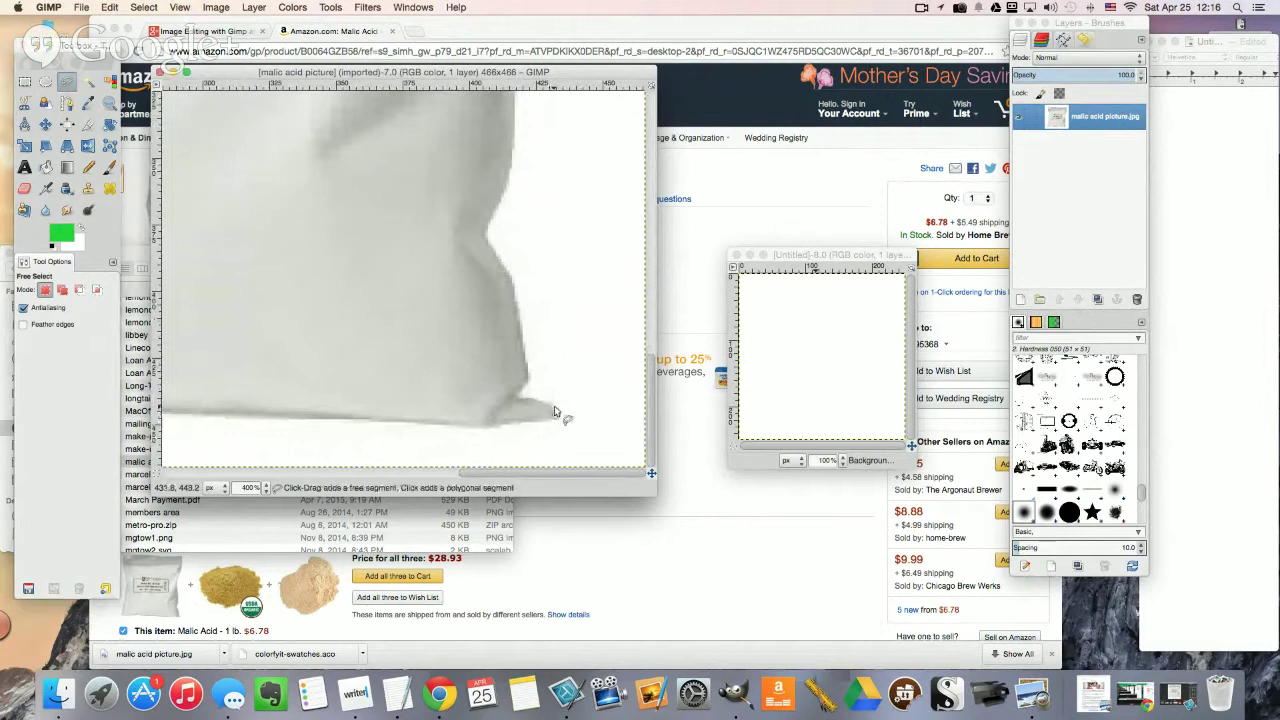
{"action": "left_click", "coordinate": [514, 403]}
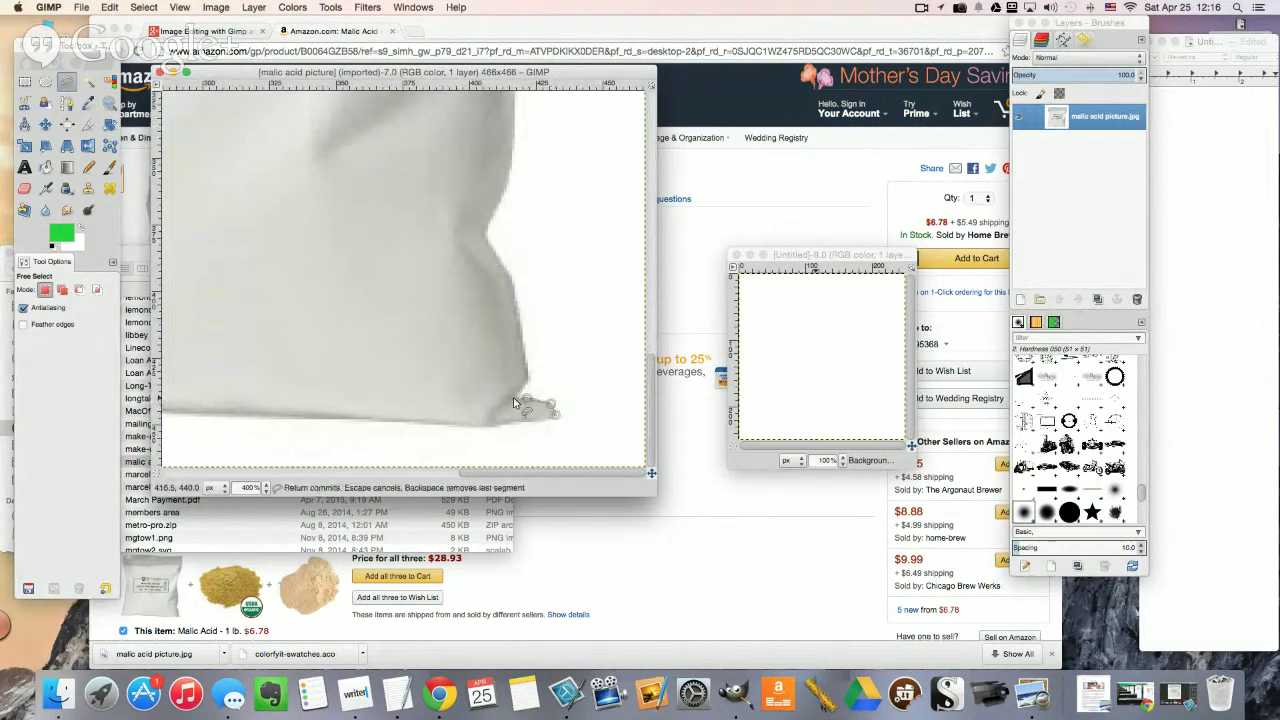
{"action": "left_click", "coordinate": [523, 394]}
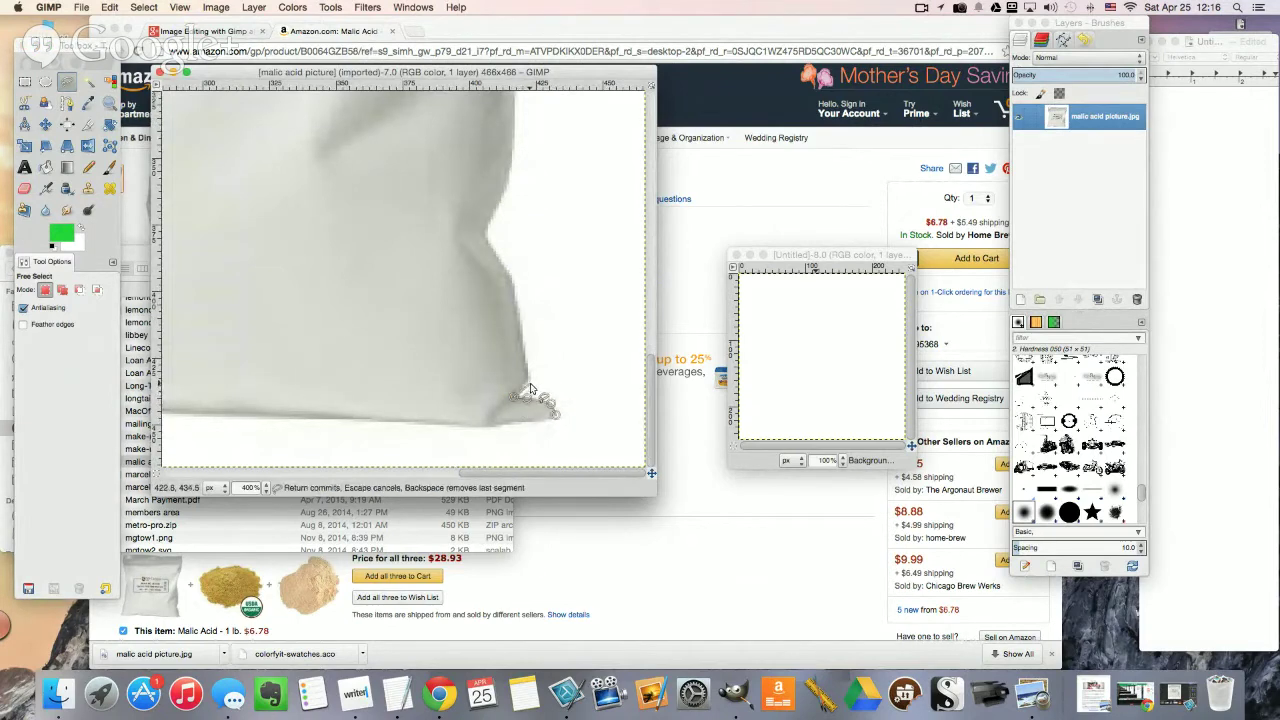
{"action": "left_click", "coordinate": [511, 277]}
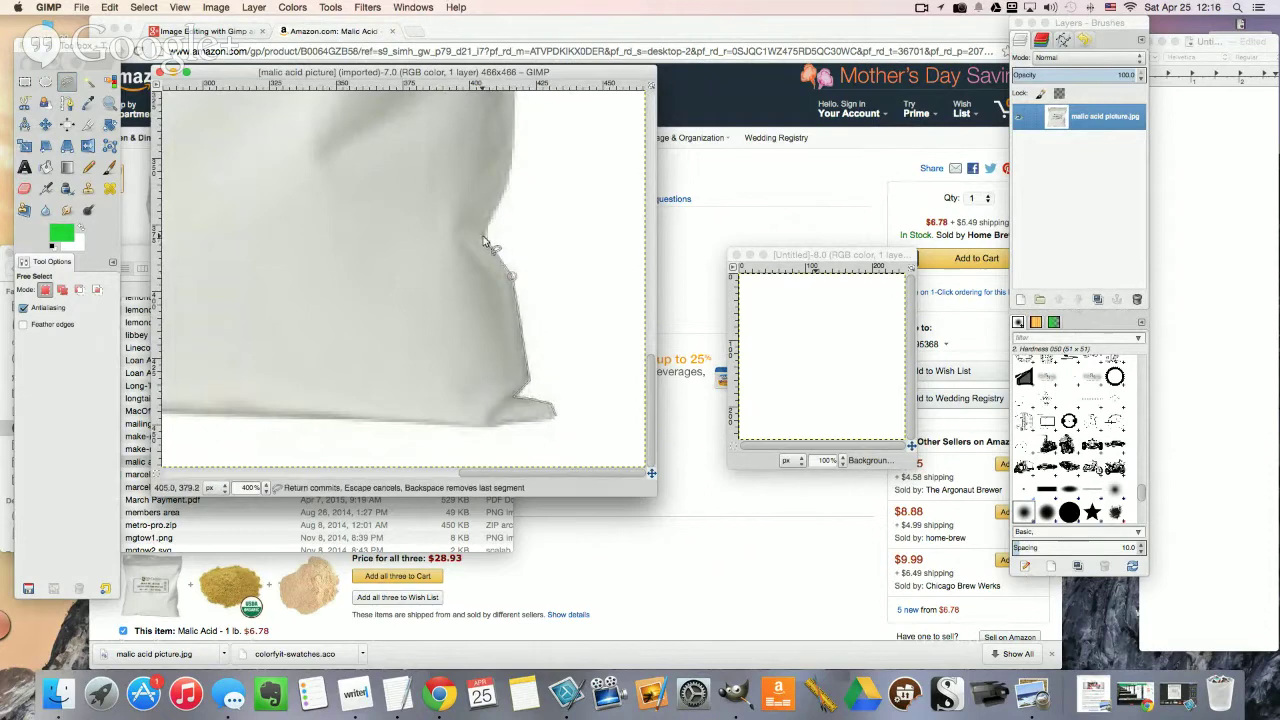
{"action": "left_click", "coordinate": [484, 237]}
Step: Continue adding outline points along the bag edge up to its upper edge
{"action": "scroll", "coordinate": [510, 190], "scroll_direction": "up", "scroll_amount": 10}
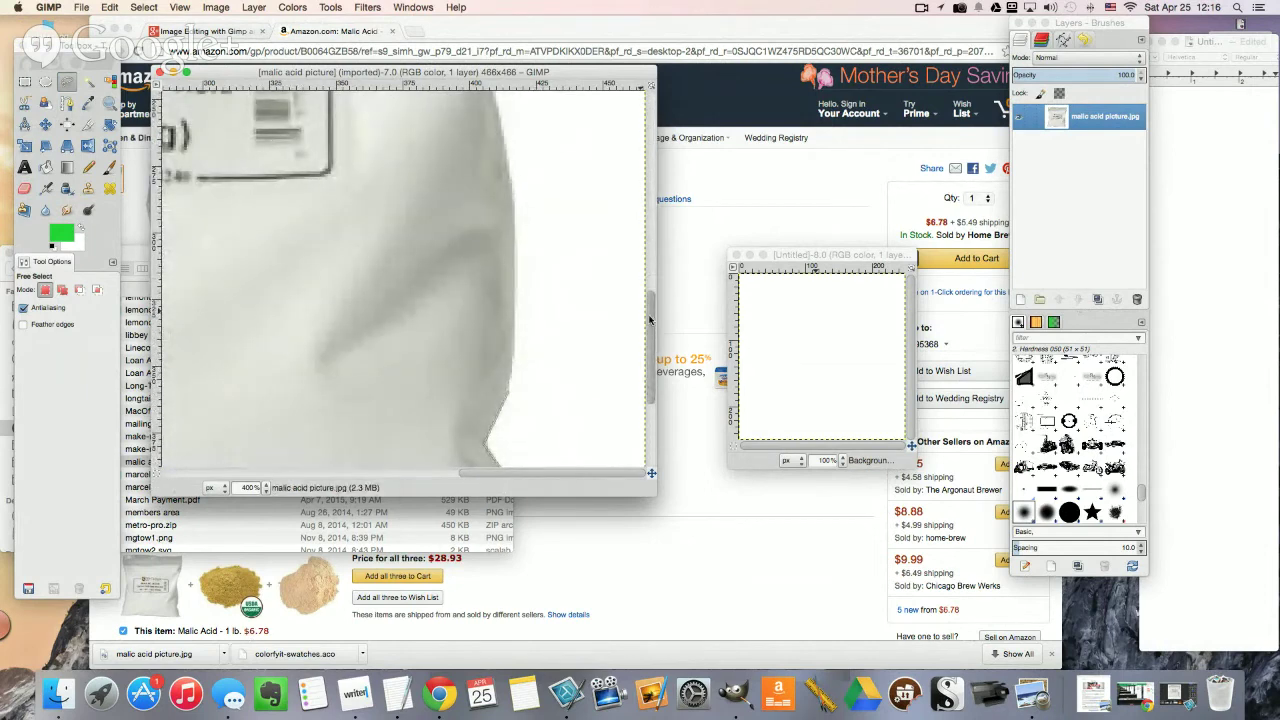
{"action": "left_click", "coordinate": [516, 394]}
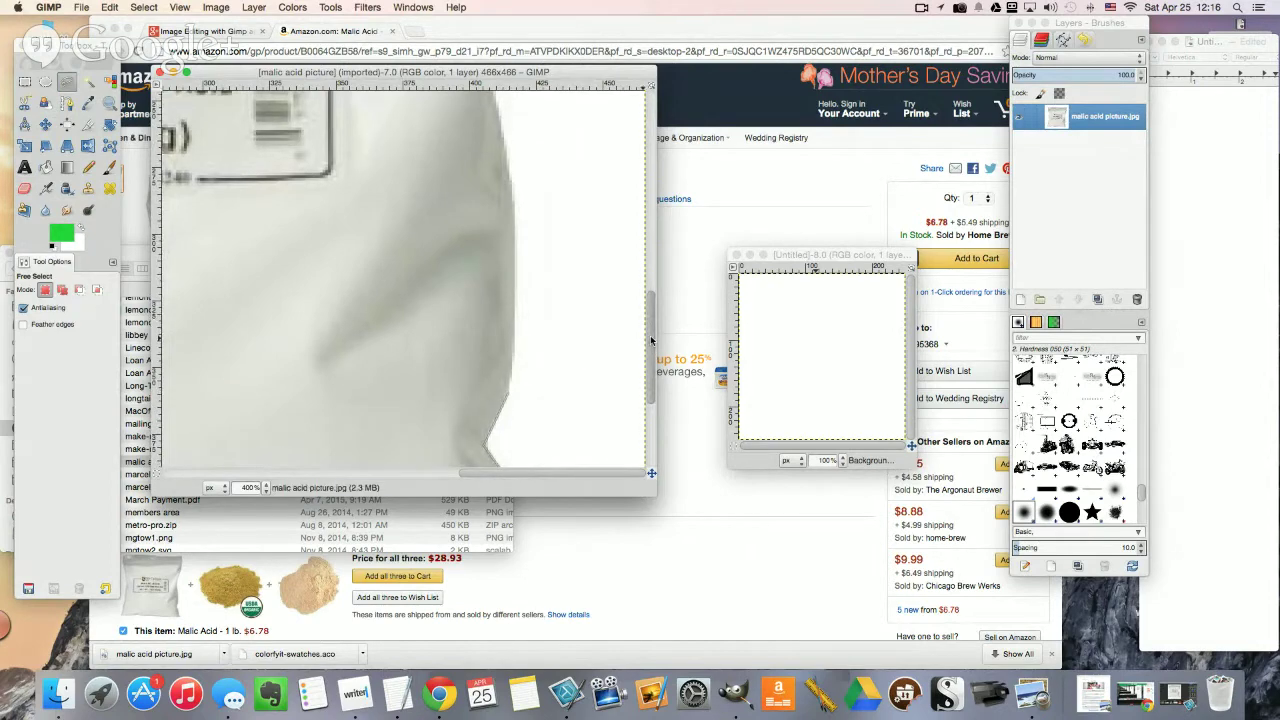
{"action": "scroll", "coordinate": [606, 363], "scroll_direction": "down", "scroll_amount": 5}
{"action": "scroll", "coordinate": [640, 370], "scroll_direction": "up", "scroll_amount": 5}
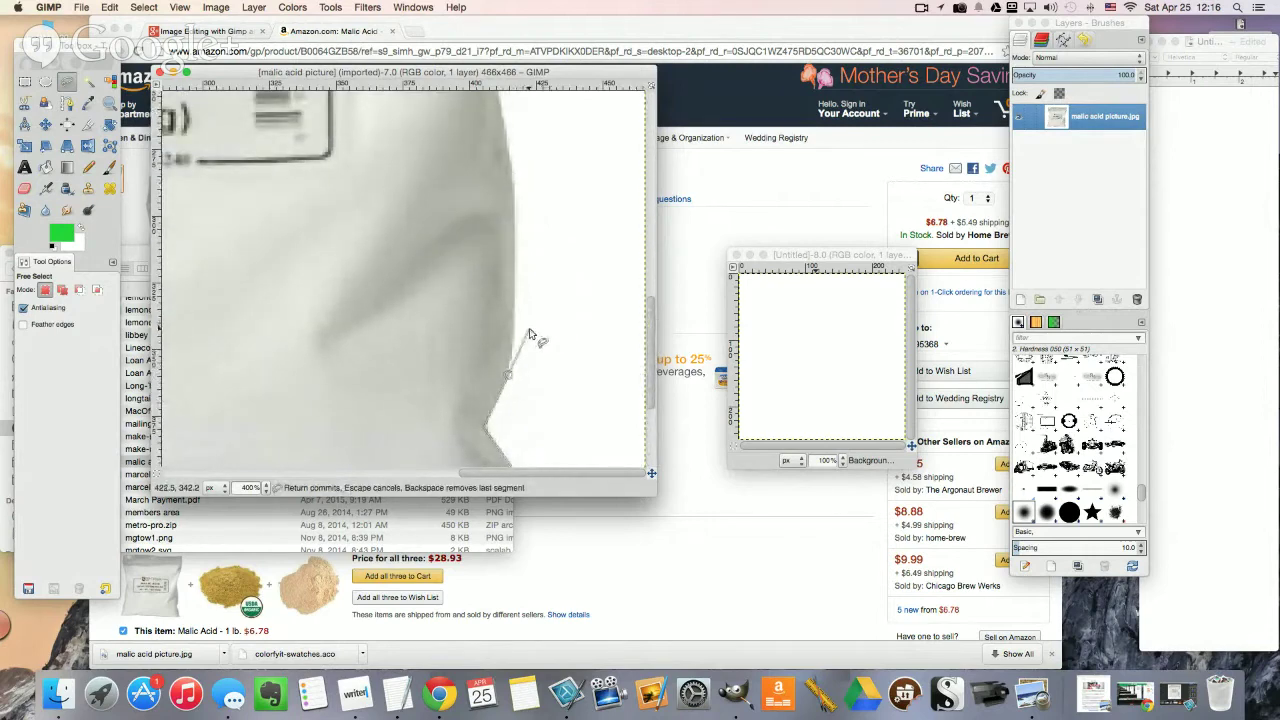
{"action": "scroll", "coordinate": [523, 351], "scroll_direction": "down", "scroll_amount": 5}
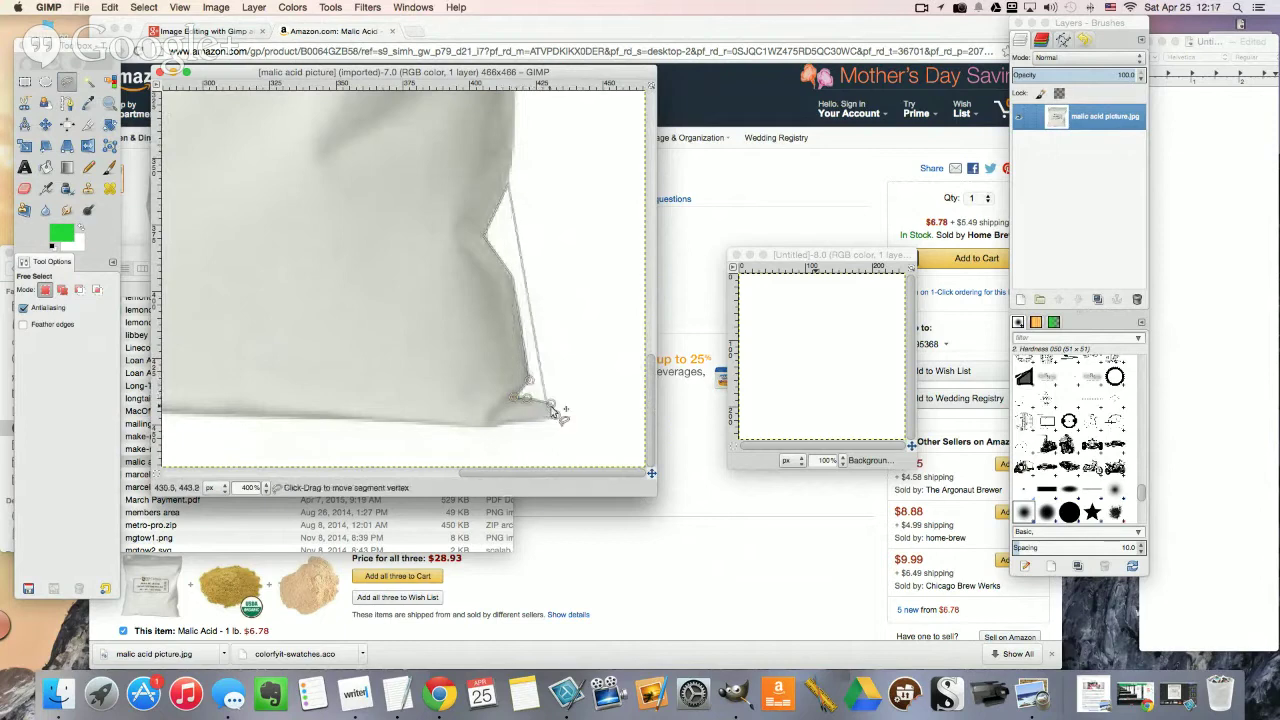
{"action": "scroll", "coordinate": [560, 413], "scroll_direction": "up", "scroll_amount": 5}
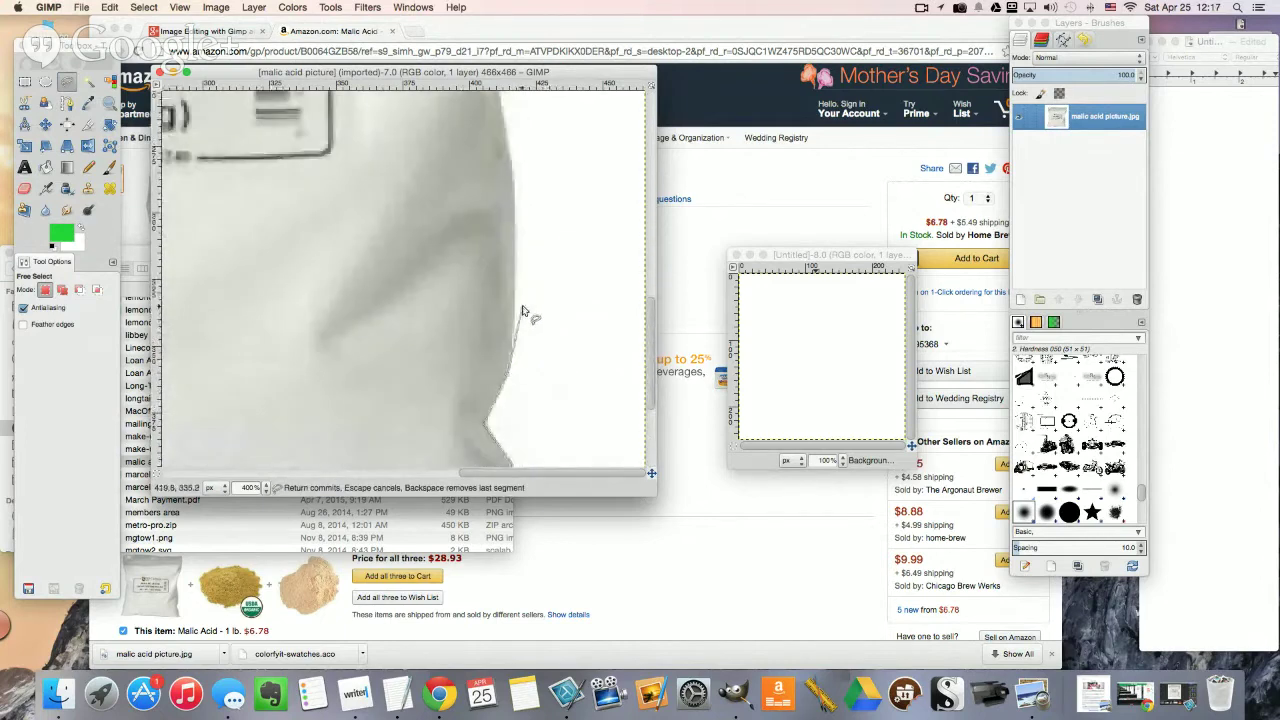
{"action": "left_click", "coordinate": [514, 338]}
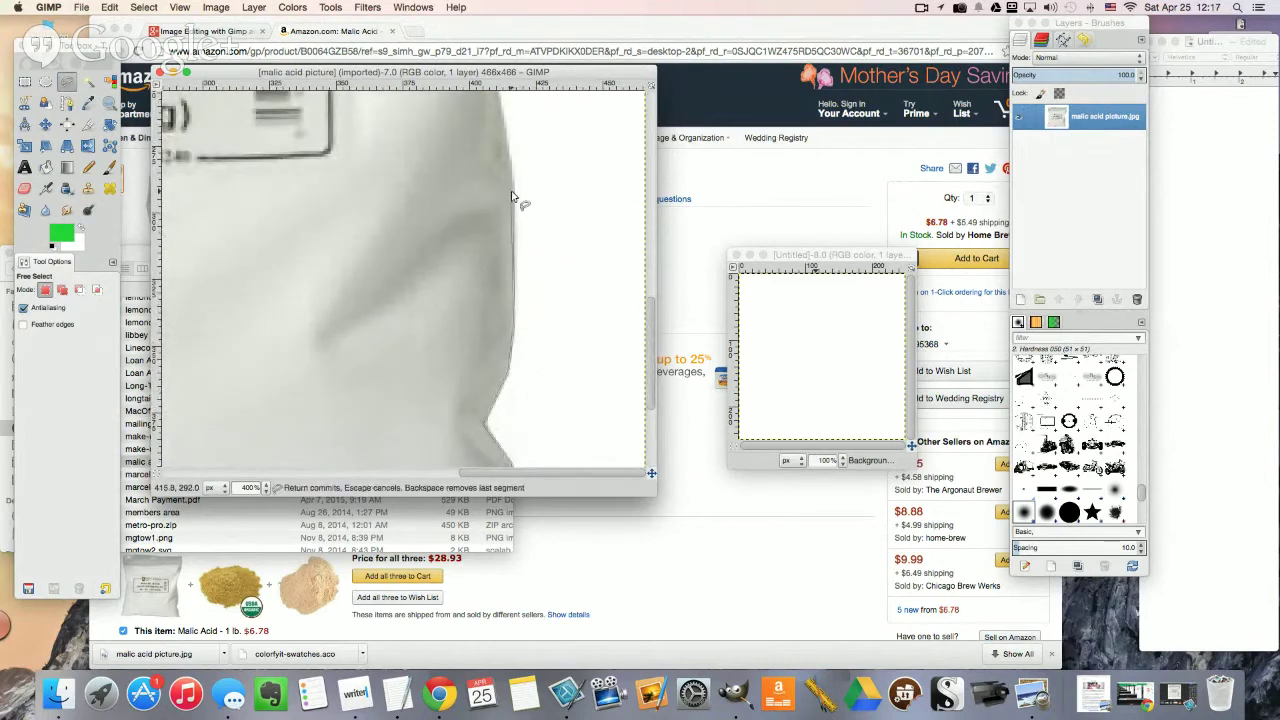
{"action": "scroll", "coordinate": [518, 200], "scroll_direction": "up", "scroll_amount": 2}
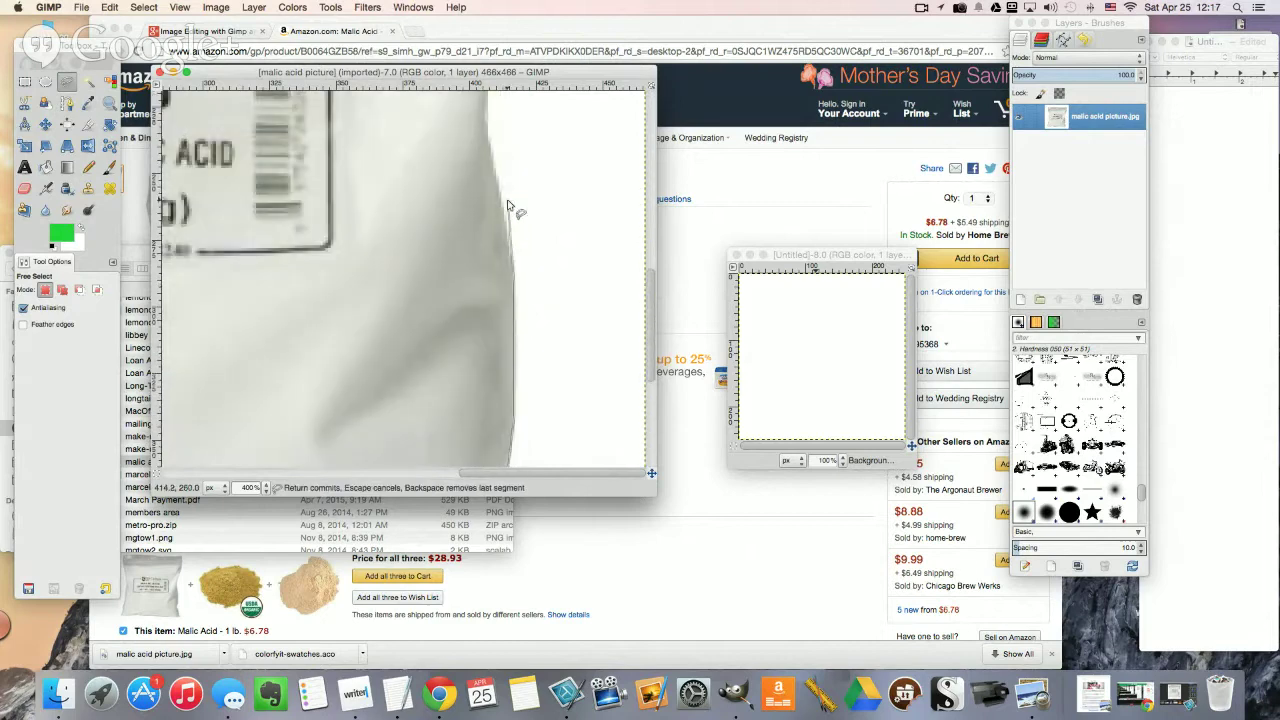
{"action": "scroll", "coordinate": [508, 222], "scroll_direction": "up", "scroll_amount": 3}
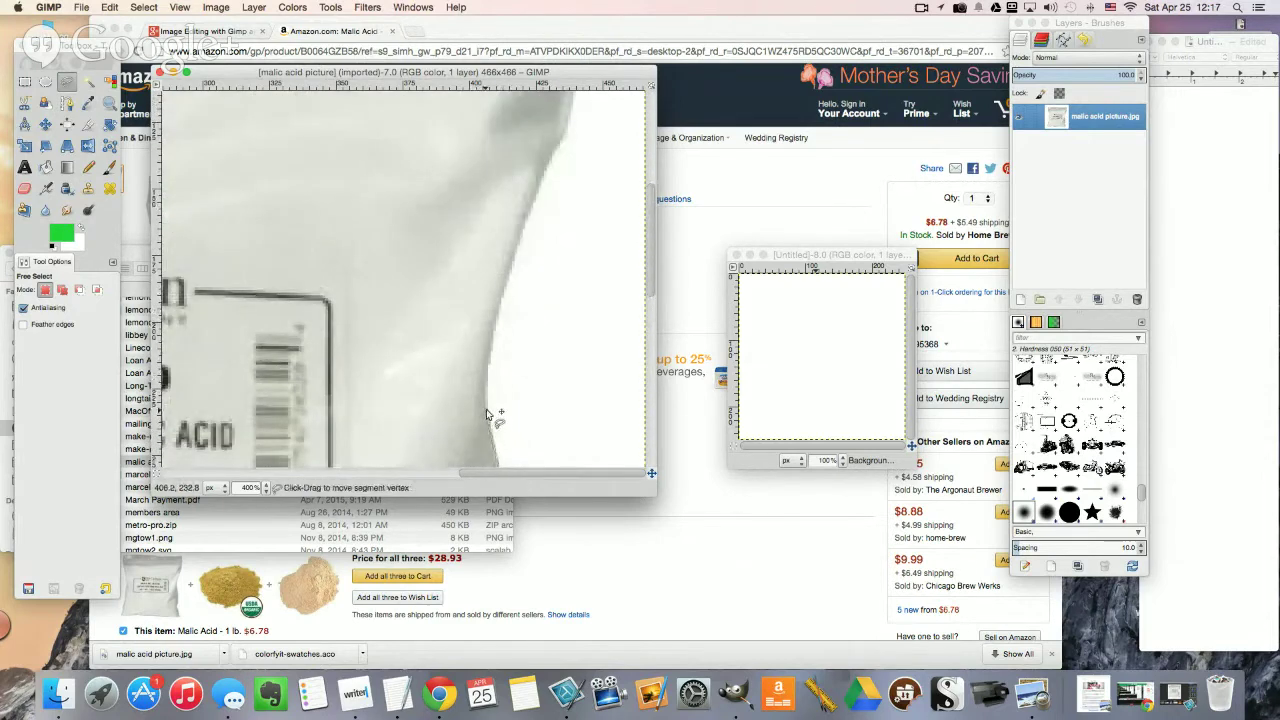
{"action": "left_click", "coordinate": [487, 372]}
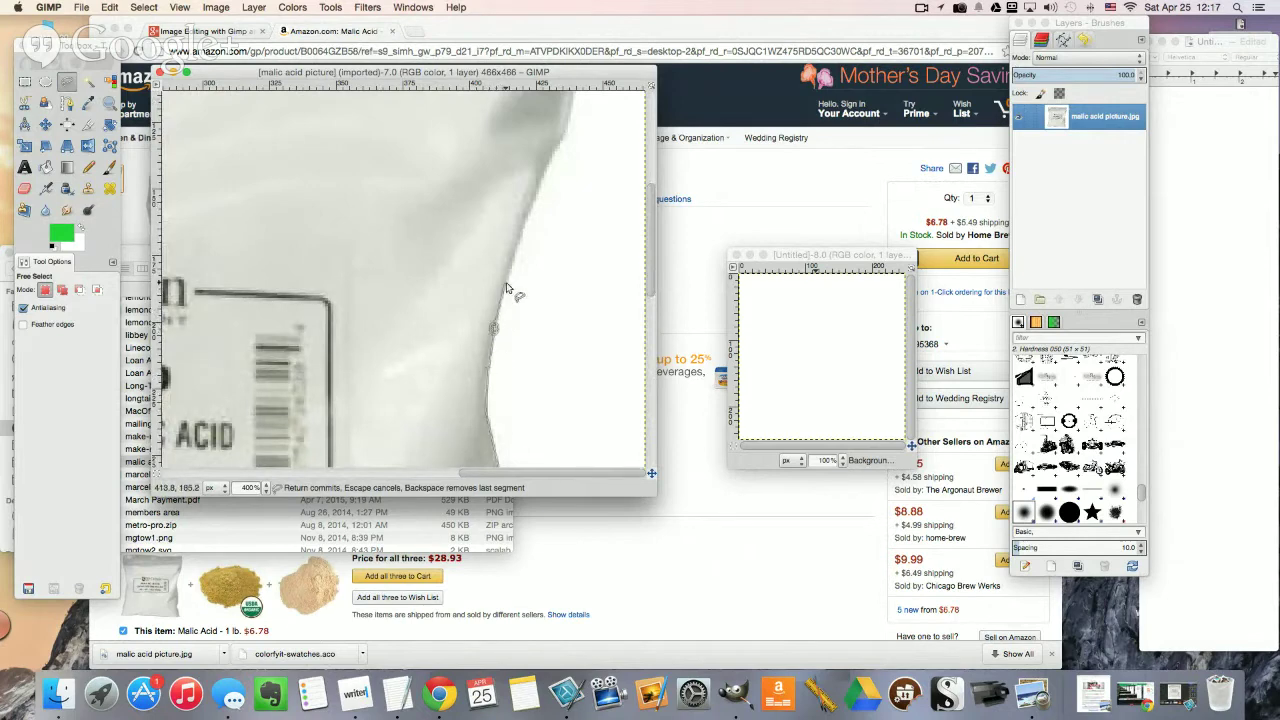
{"action": "left_click", "coordinate": [546, 174]}
{"action": "left_click", "coordinate": [567, 130]}
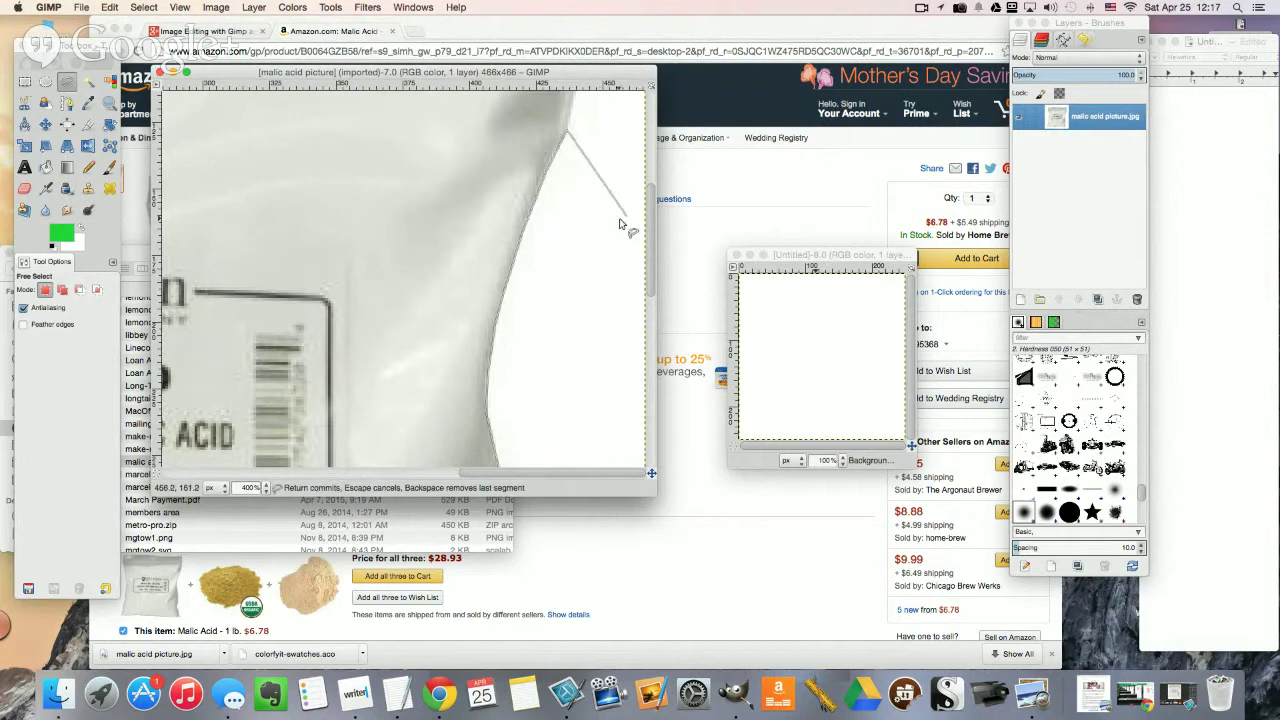
Step: Zoom out, cancel the unfinished freehand outline, and switch to Fuzzy Select
{"action": "key", "text": "1"}
{"action": "key", "text": "minus"}
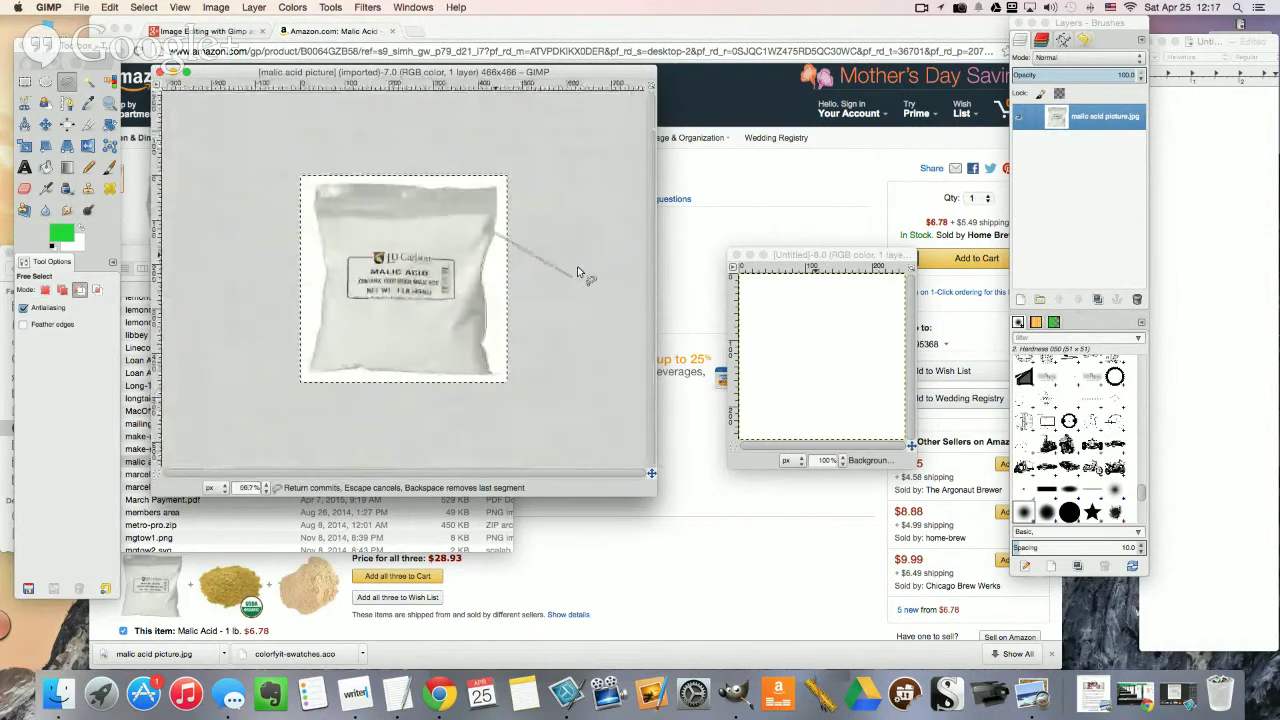
{"action": "right_click", "coordinate": [378, 258]}
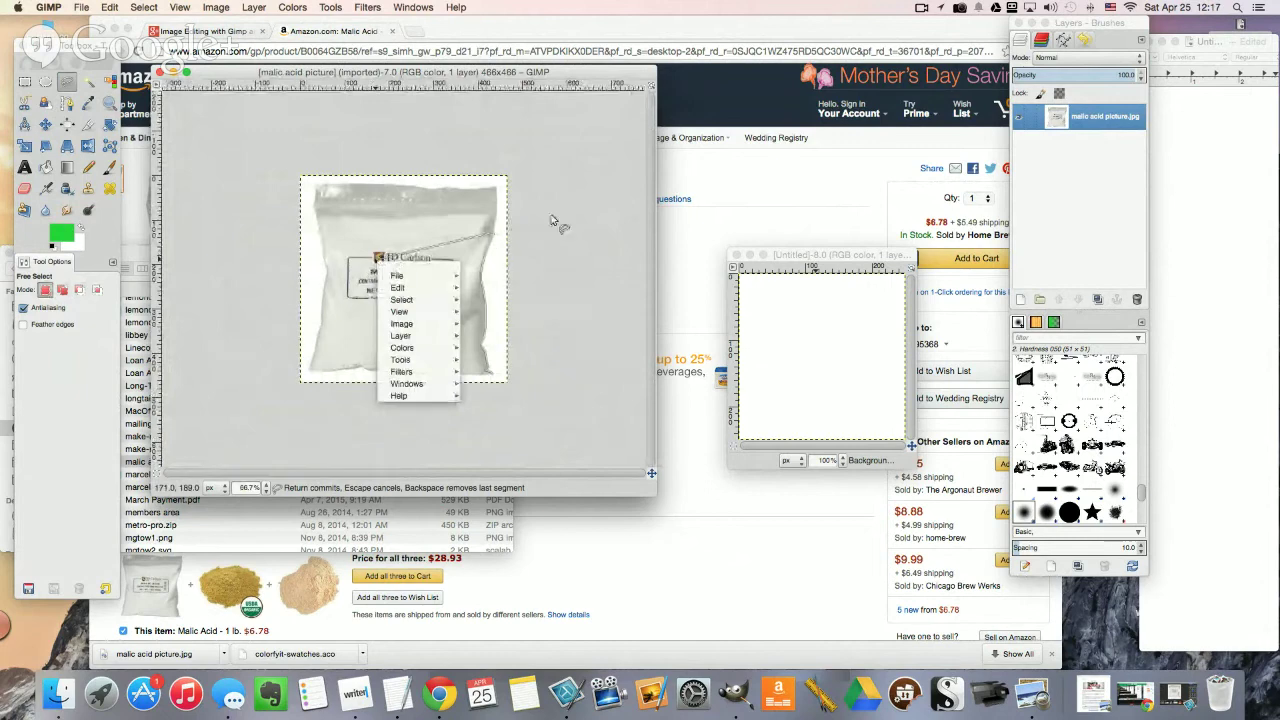
{"action": "key", "text": "Escape"}
{"action": "key", "text": "Escape"}
{"action": "left_click", "coordinate": [91, 84]}
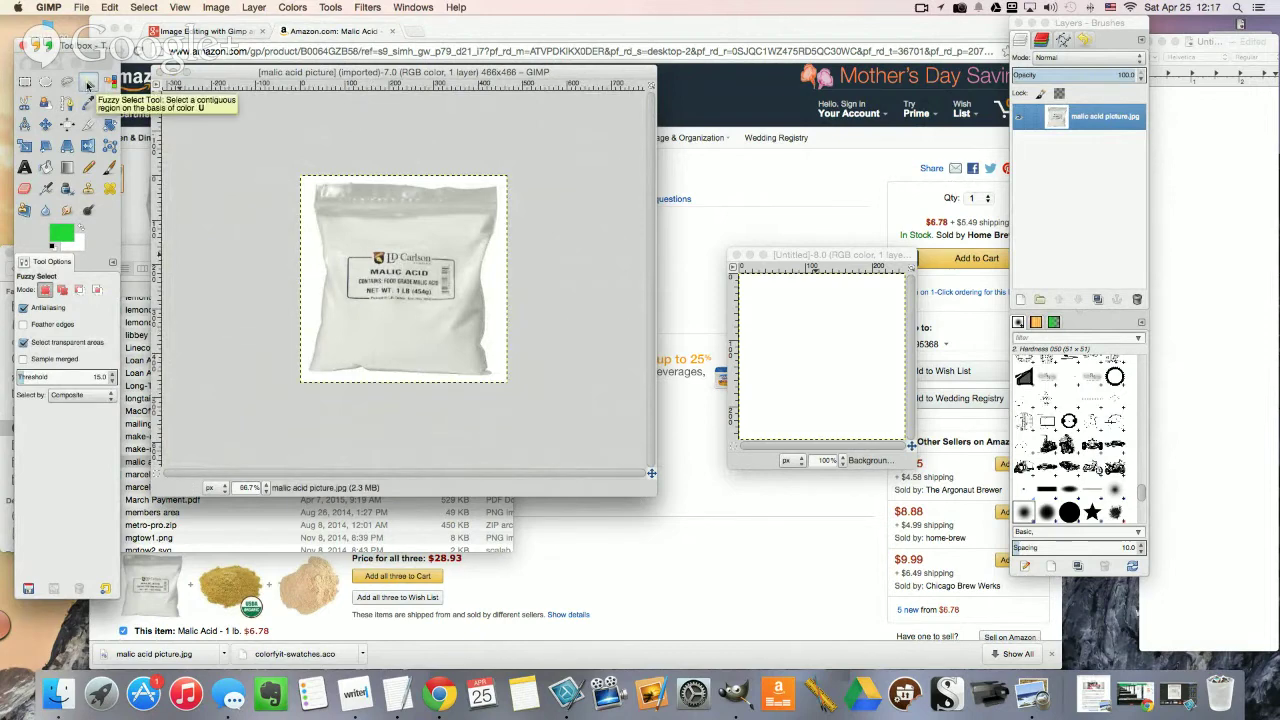
Step: Fuzzy-select the white background, invert the selection, and cut the bag to the clipboard
{"action": "left_click", "coordinate": [305, 246]}
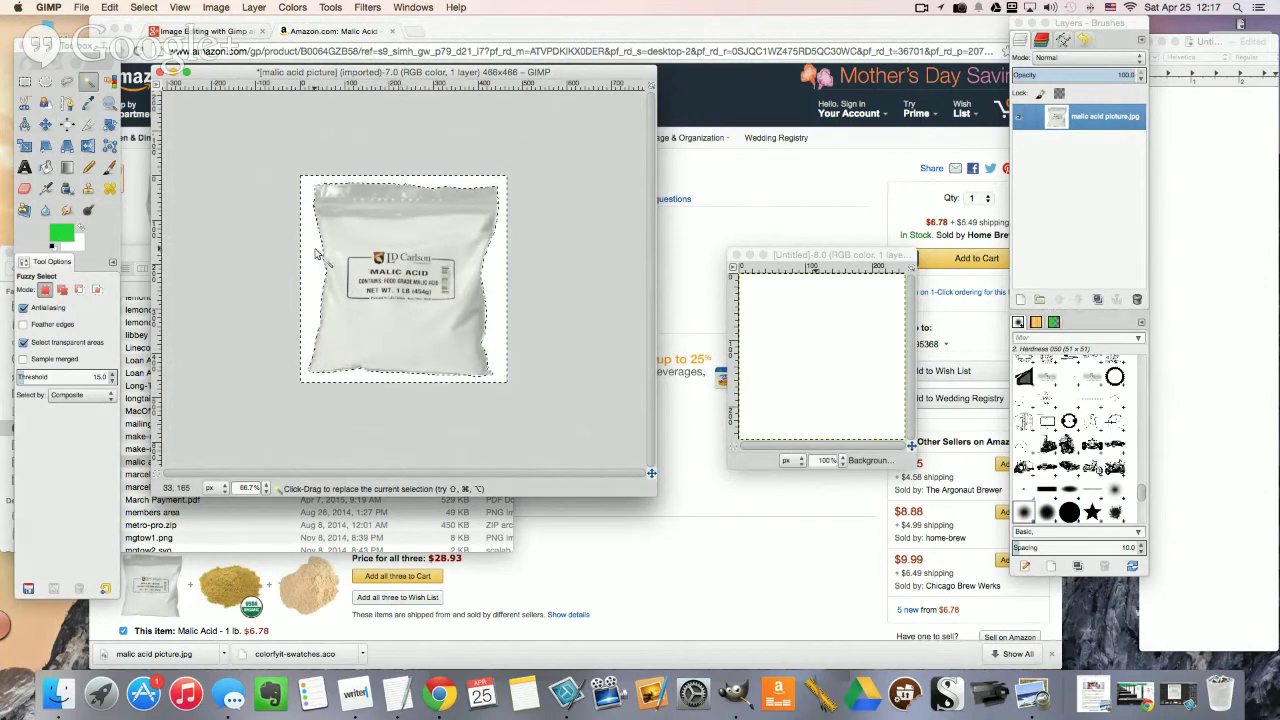
{"action": "key", "text": "super+z"}
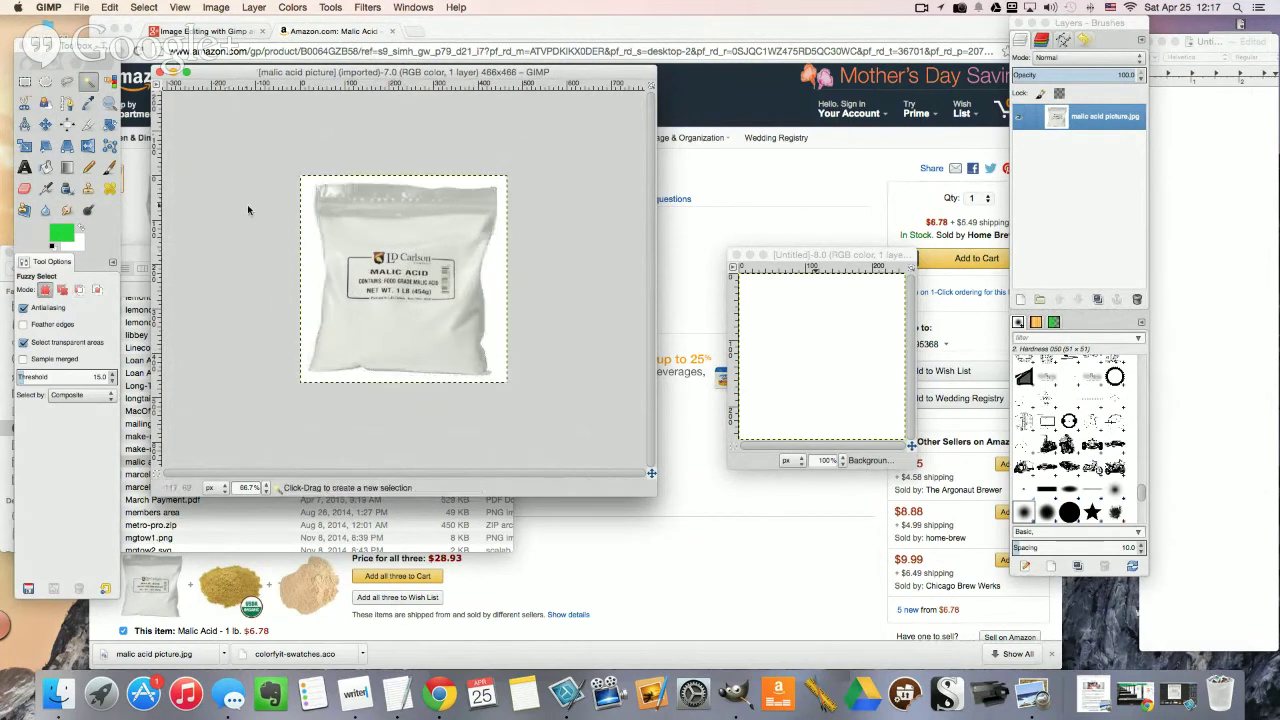
{"action": "left_click", "coordinate": [309, 246]}
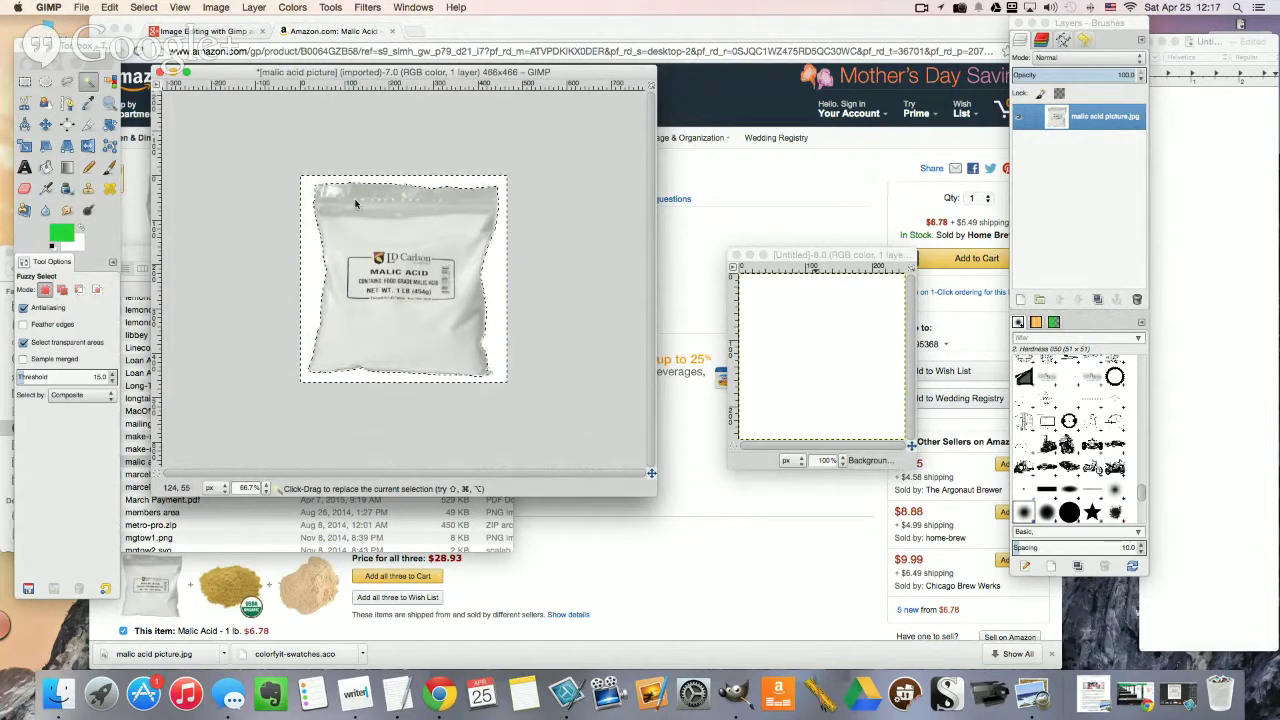
{"action": "left_click", "coordinate": [143, 7]}
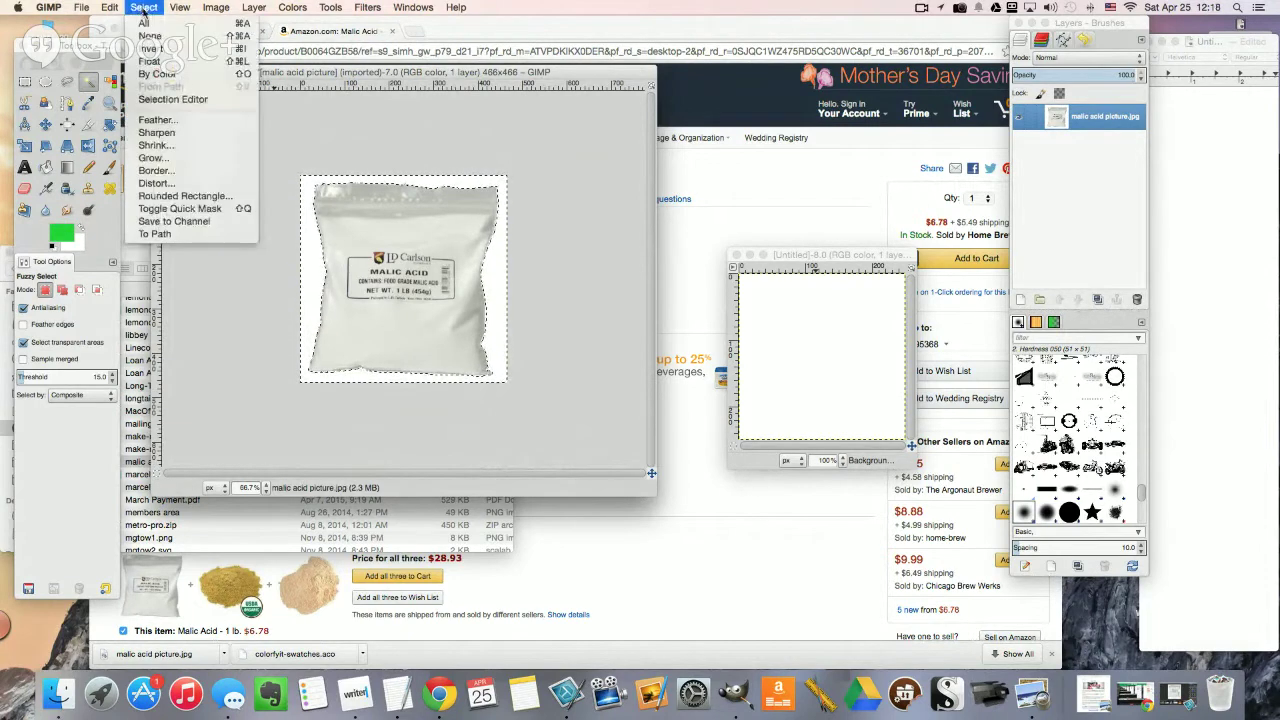
{"action": "left_click", "coordinate": [160, 48]}
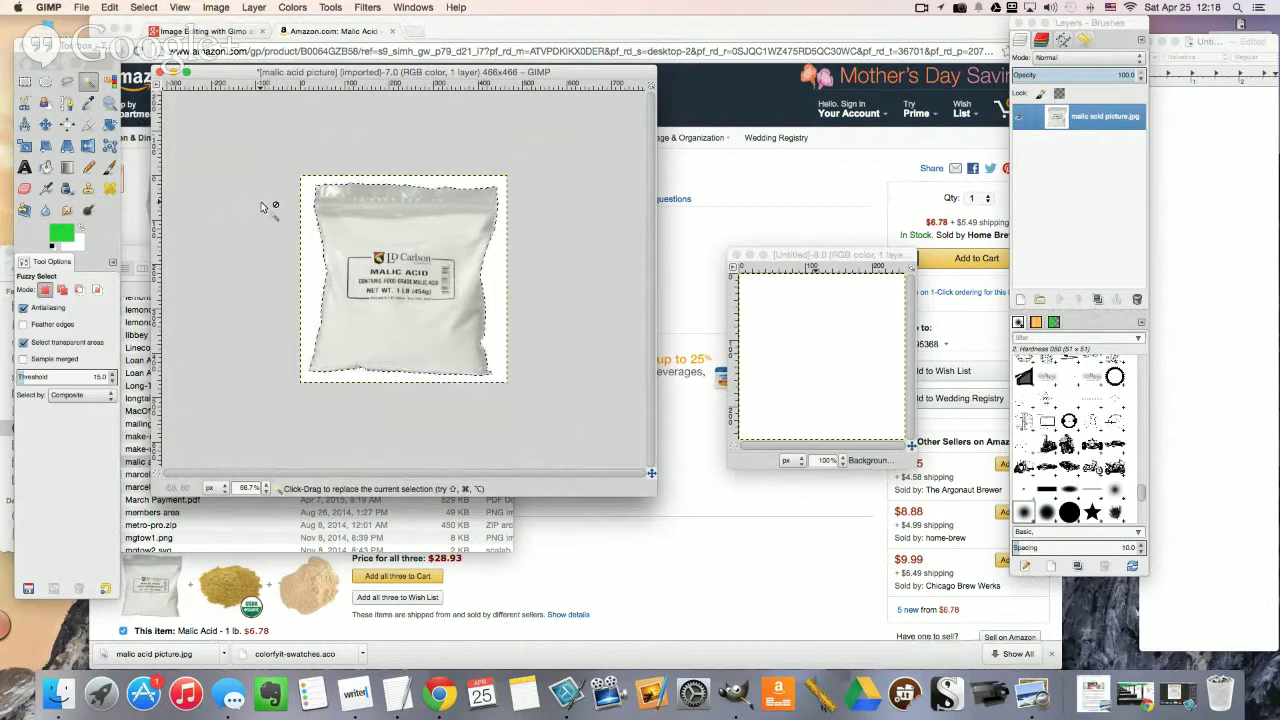
{"action": "key", "text": "super+x"}
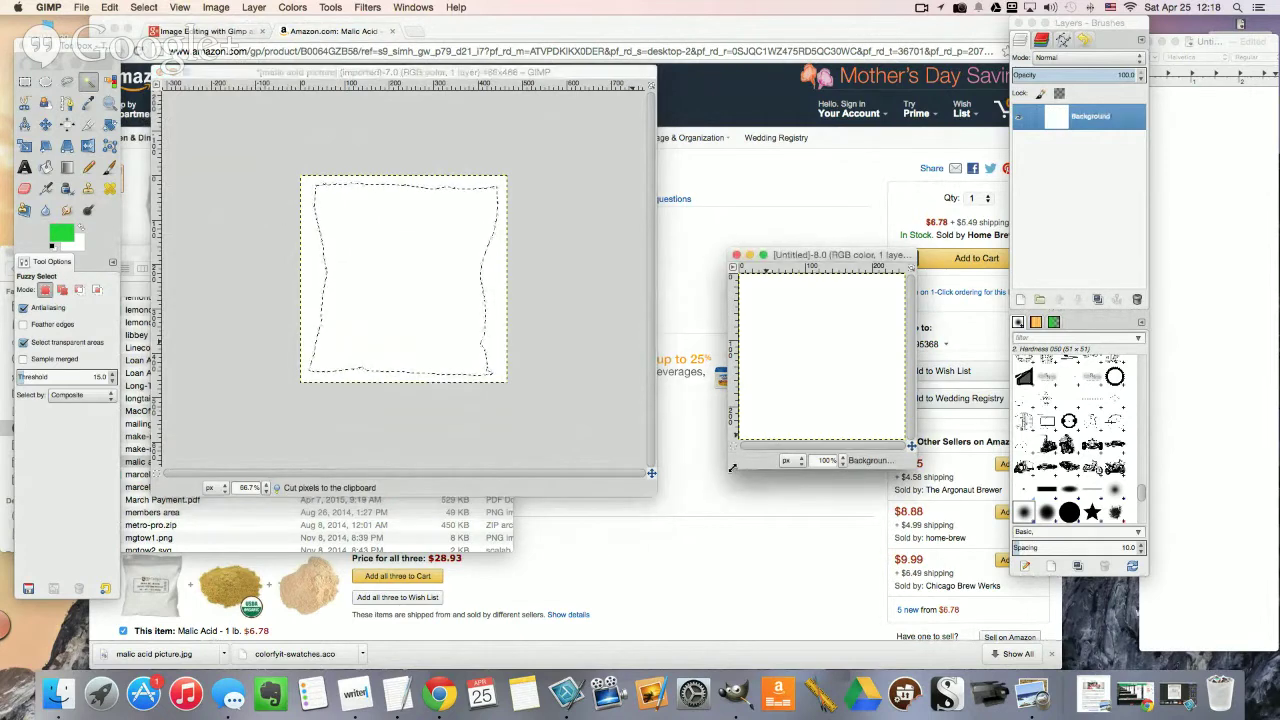
Step: Enlarge the blank image window and paste the cut-out bag into it
{"action": "left_click_drag", "start_coordinate": [729, 472], "coordinate": [370, 666]}
{"action": "left_click_drag", "start_coordinate": [681, 256], "coordinate": [750, 62]}
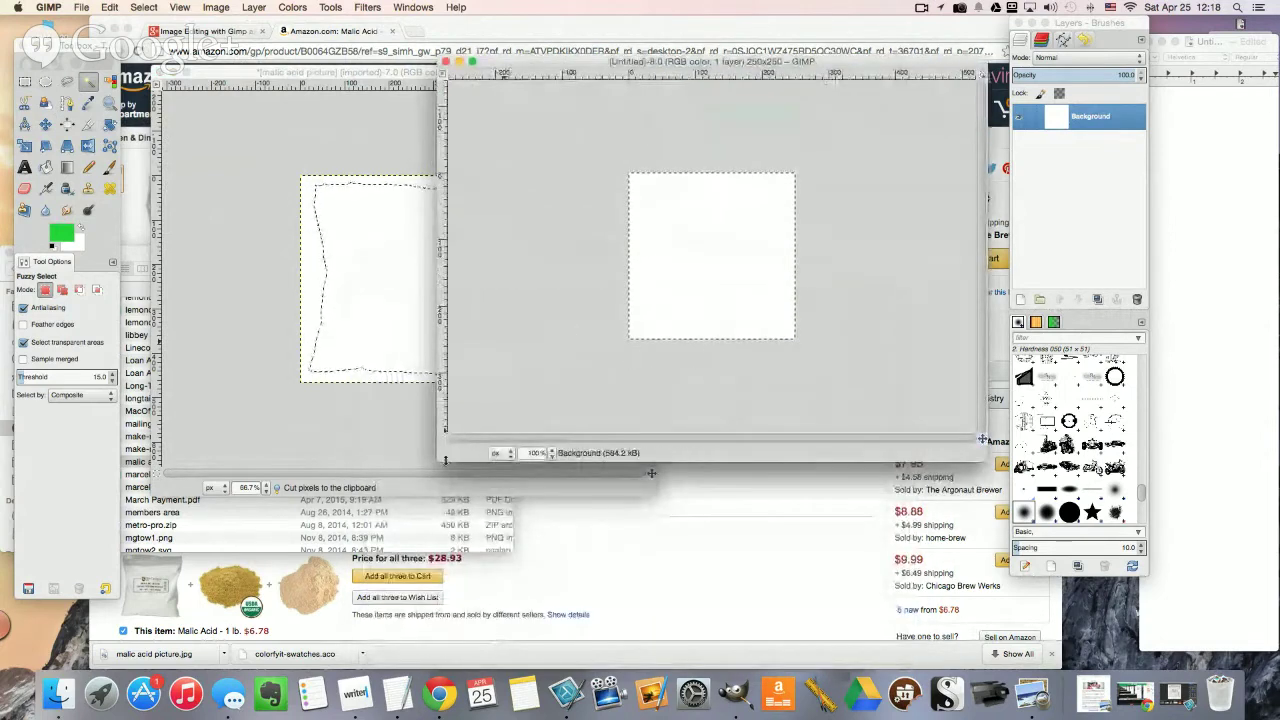
{"action": "left_click_drag", "start_coordinate": [437, 461], "coordinate": [398, 532]}
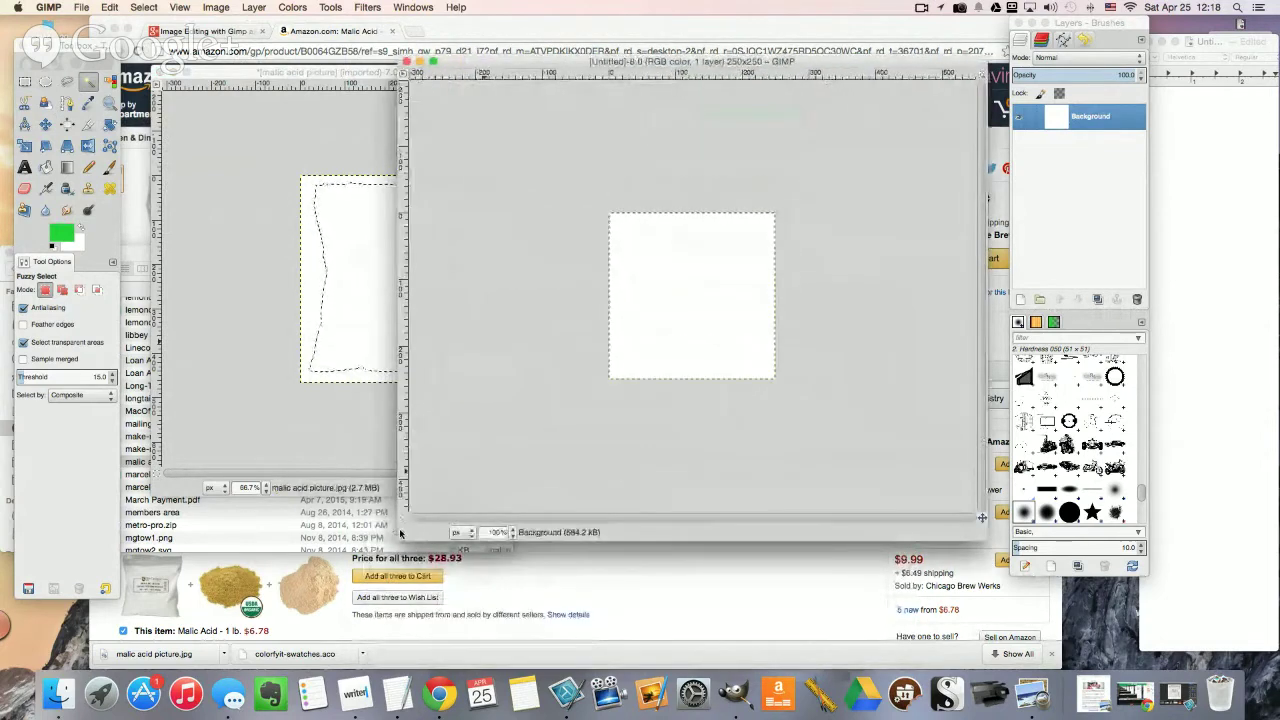
{"action": "key", "text": "super+v"}
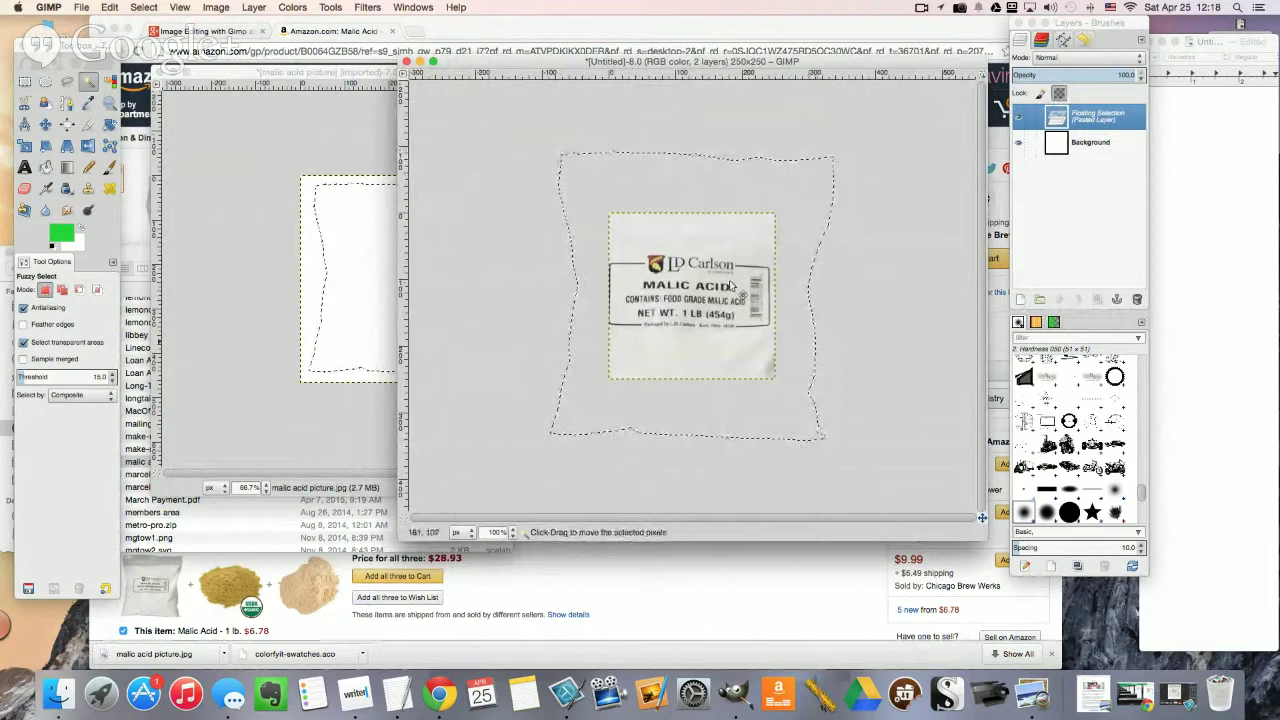
Step: Scale the pasted bag layer to 240 × 245 px
{"action": "left_click", "coordinate": [256, 7]}
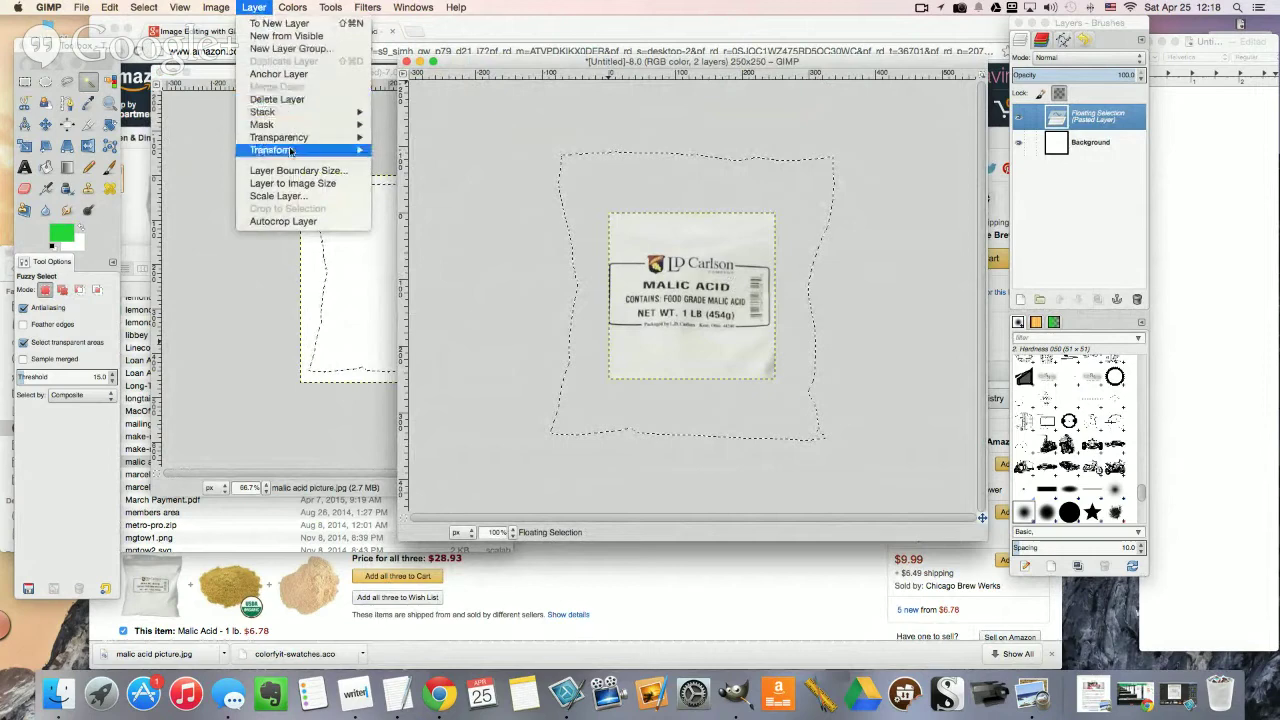
{"action": "mouse_move", "coordinate": [290, 155]}
{"action": "left_click", "coordinate": [280, 196]}
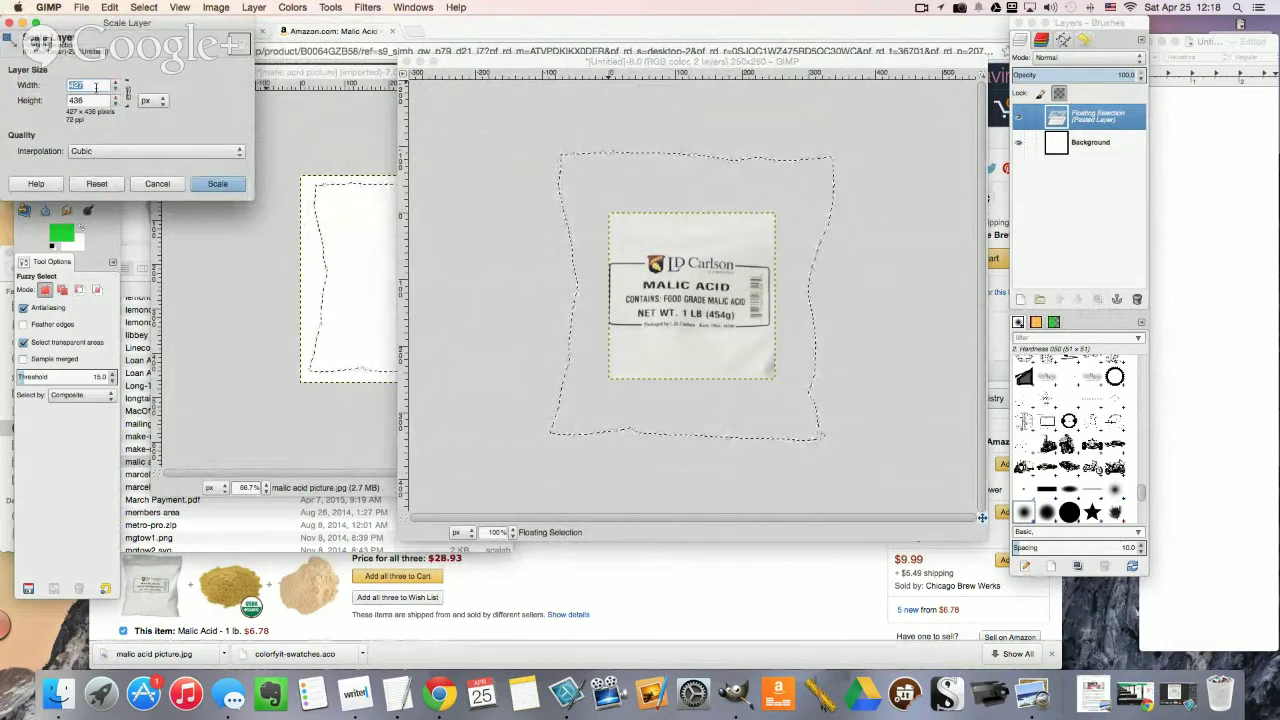
{"action": "type", "text": "240"}
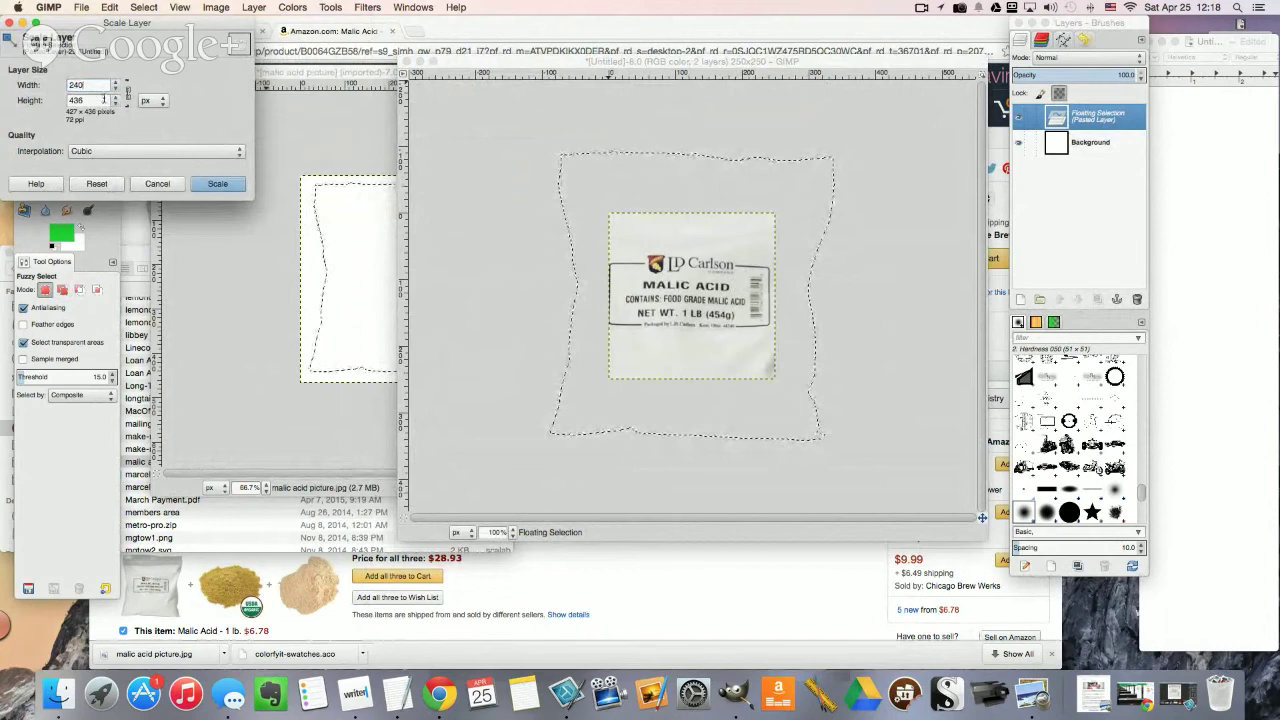
{"action": "left_click", "coordinate": [101, 99]}
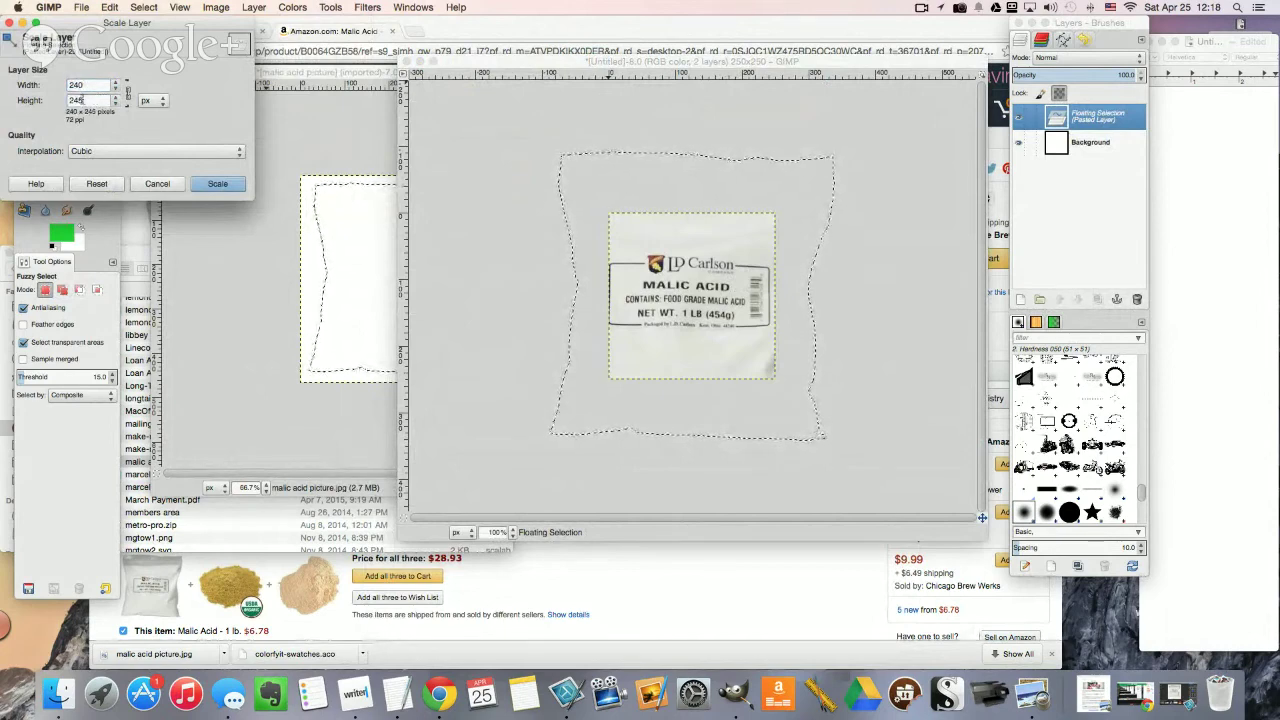
{"action": "left_click", "coordinate": [216, 185]}
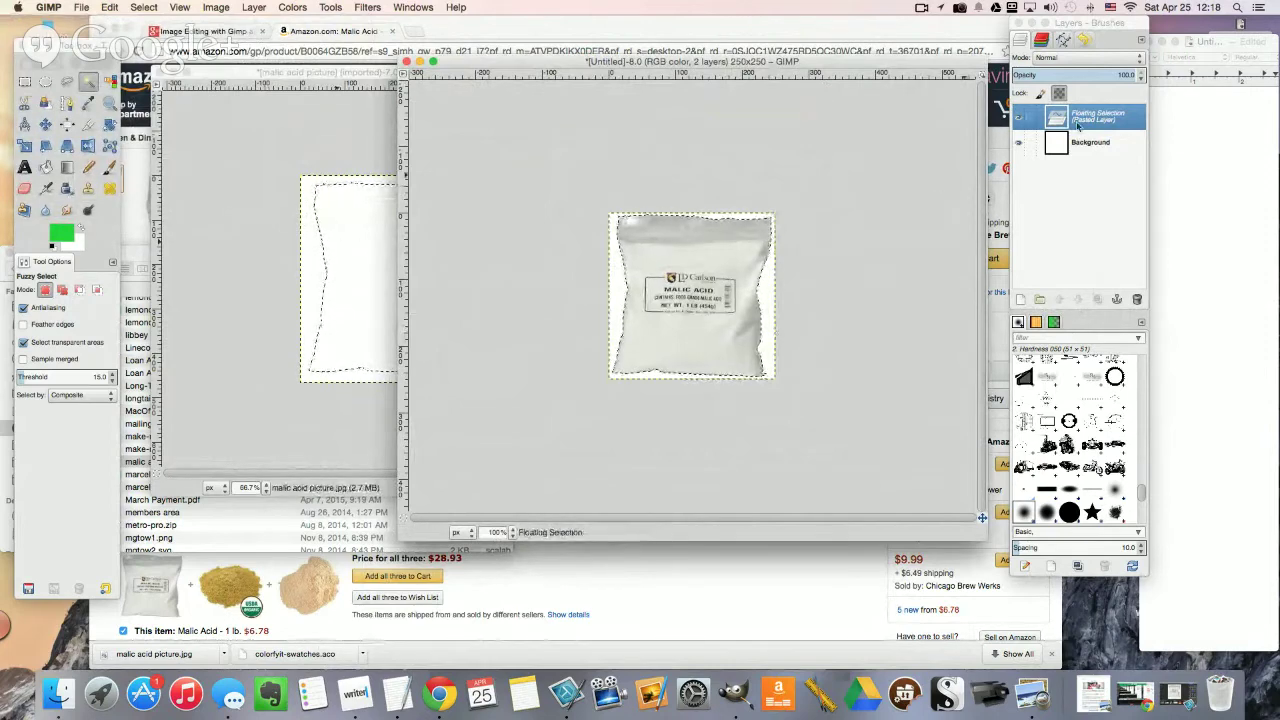
Step: Anchor the floating bag layer, select the whole image, and set the foreground to black
{"action": "right_click", "coordinate": [1090, 122]}
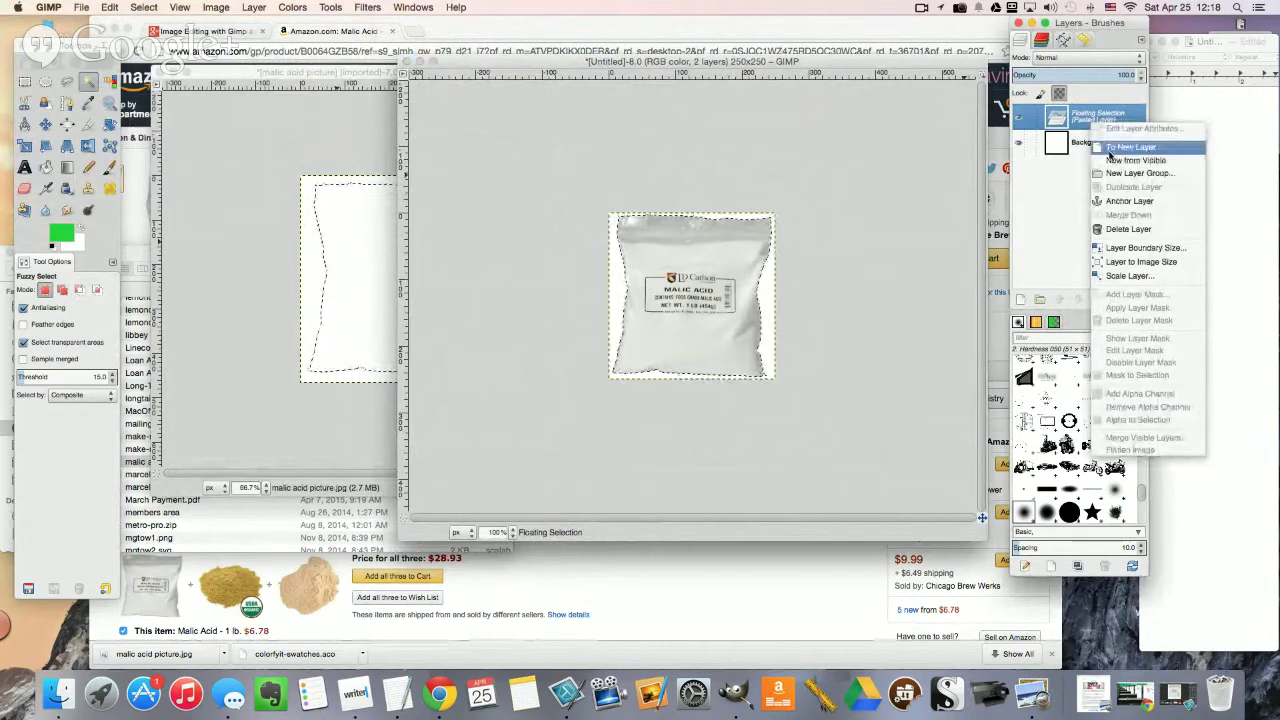
{"action": "left_click", "coordinate": [1128, 201]}
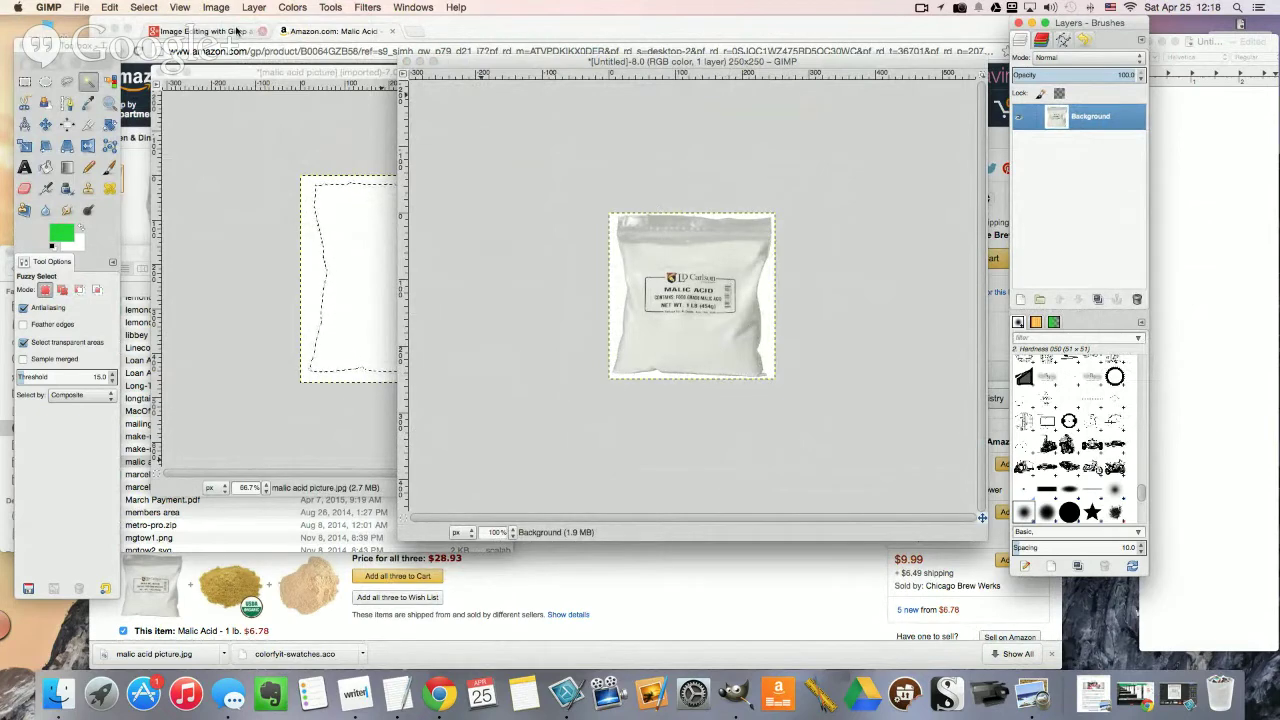
{"action": "left_click", "coordinate": [145, 8]}
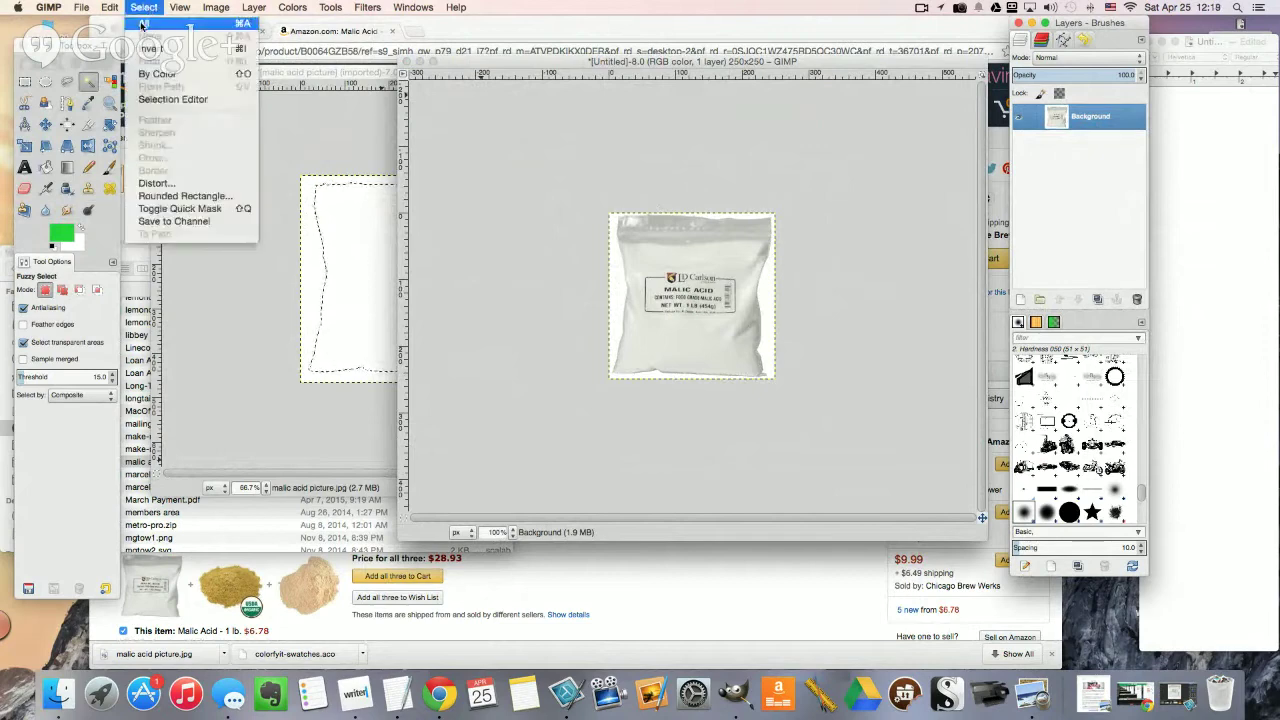
{"action": "left_click", "coordinate": [143, 24]}
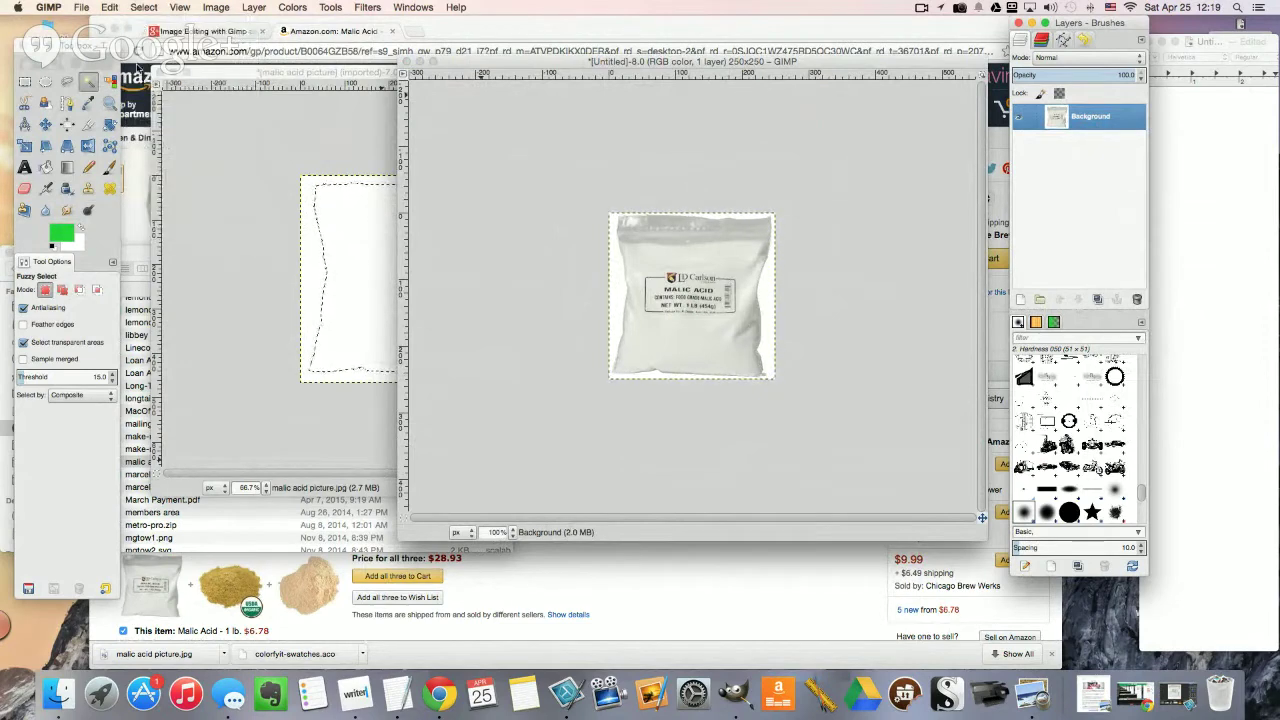
{"action": "left_click", "coordinate": [57, 241]}
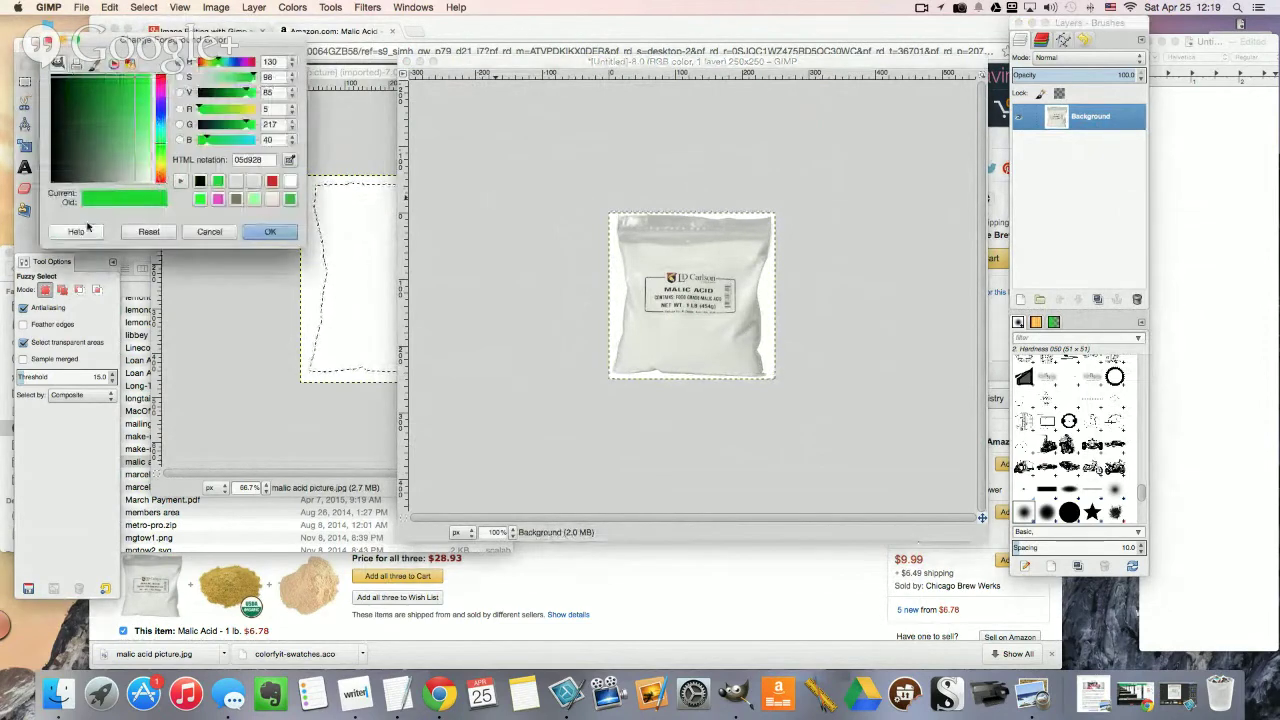
{"action": "left_click", "coordinate": [253, 181]}
{"action": "left_click", "coordinate": [268, 233]}
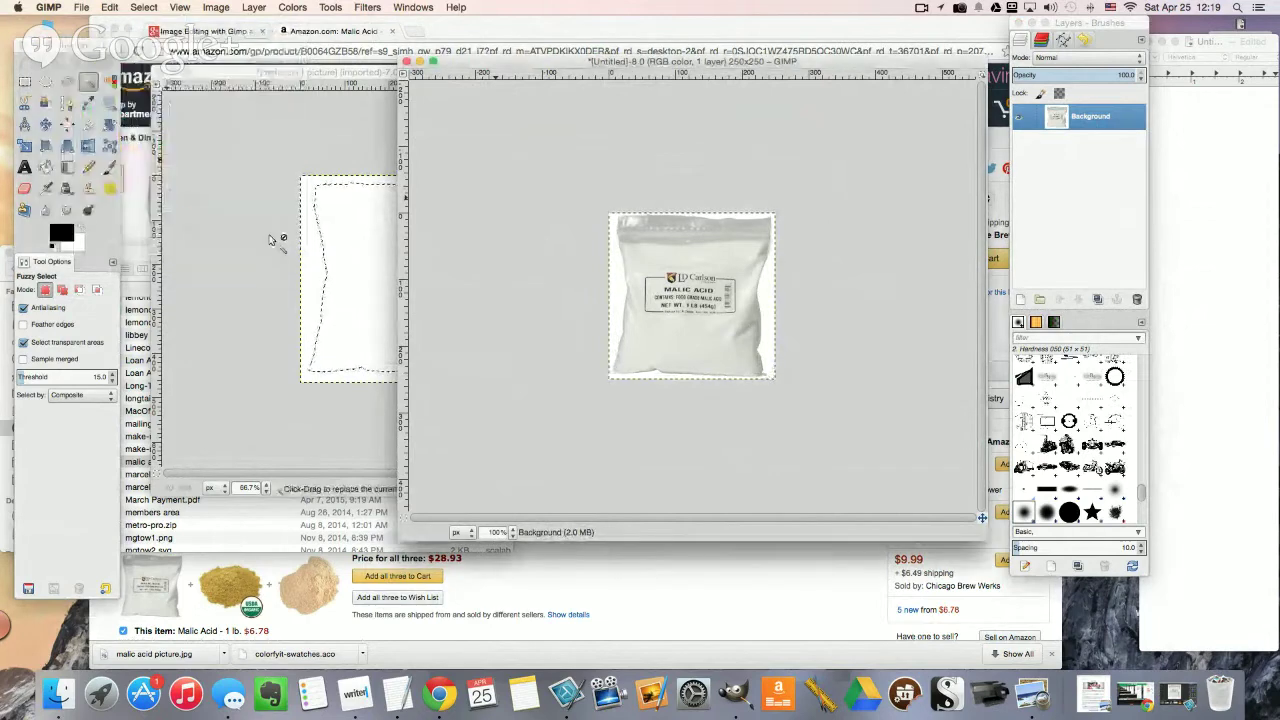
Step: Stroke the selection with a 3 px black line
{"action": "left_click", "coordinate": [114, 9]}
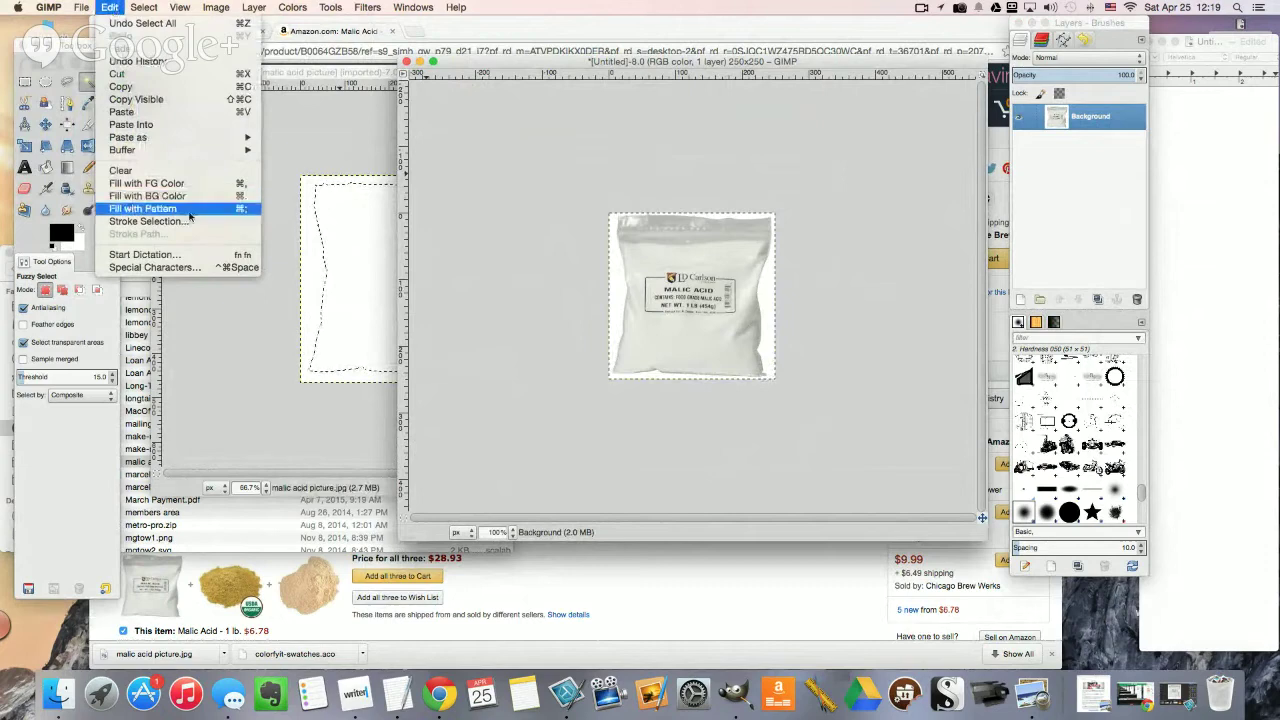
{"action": "left_click", "coordinate": [150, 221]}
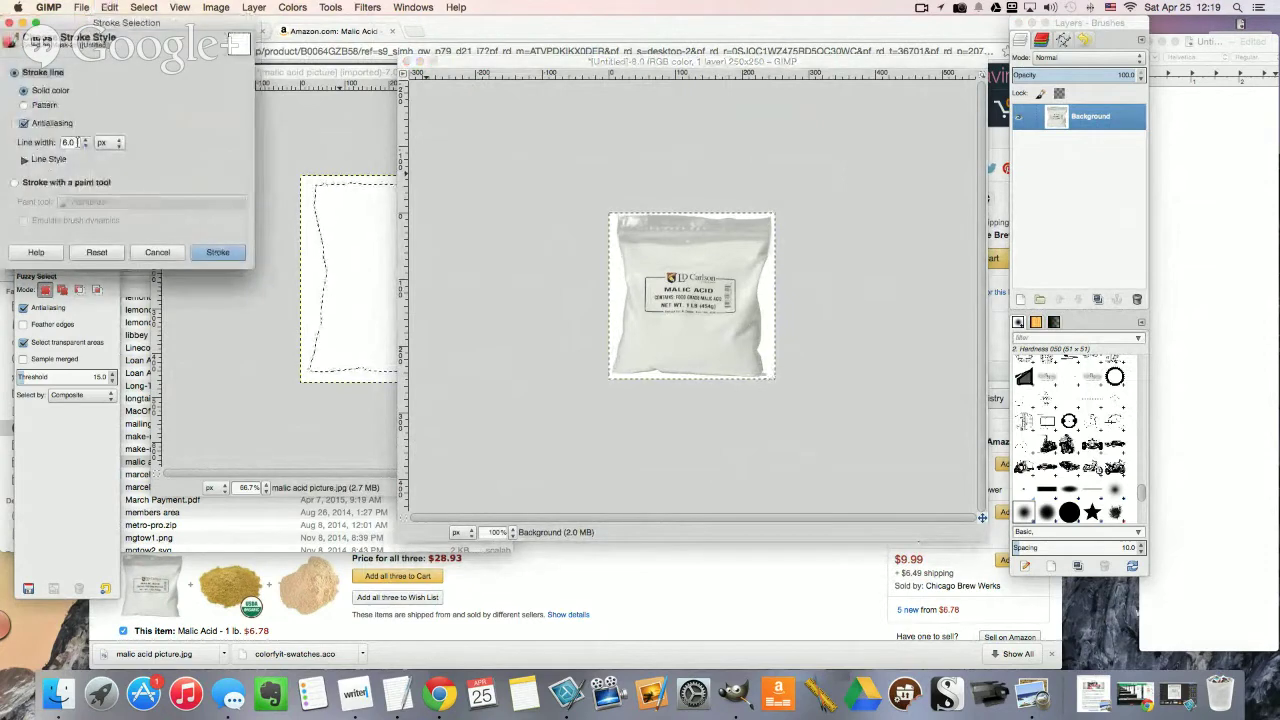
{"action": "left_click", "coordinate": [86, 141]}
{"action": "left_click", "coordinate": [86, 141]}
{"action": "left_click", "coordinate": [86, 146]}
{"action": "left_click", "coordinate": [86, 146]}
{"action": "left_click", "coordinate": [86, 146]}
{"action": "left_click", "coordinate": [86, 146]}
{"action": "left_click", "coordinate": [86, 146]}
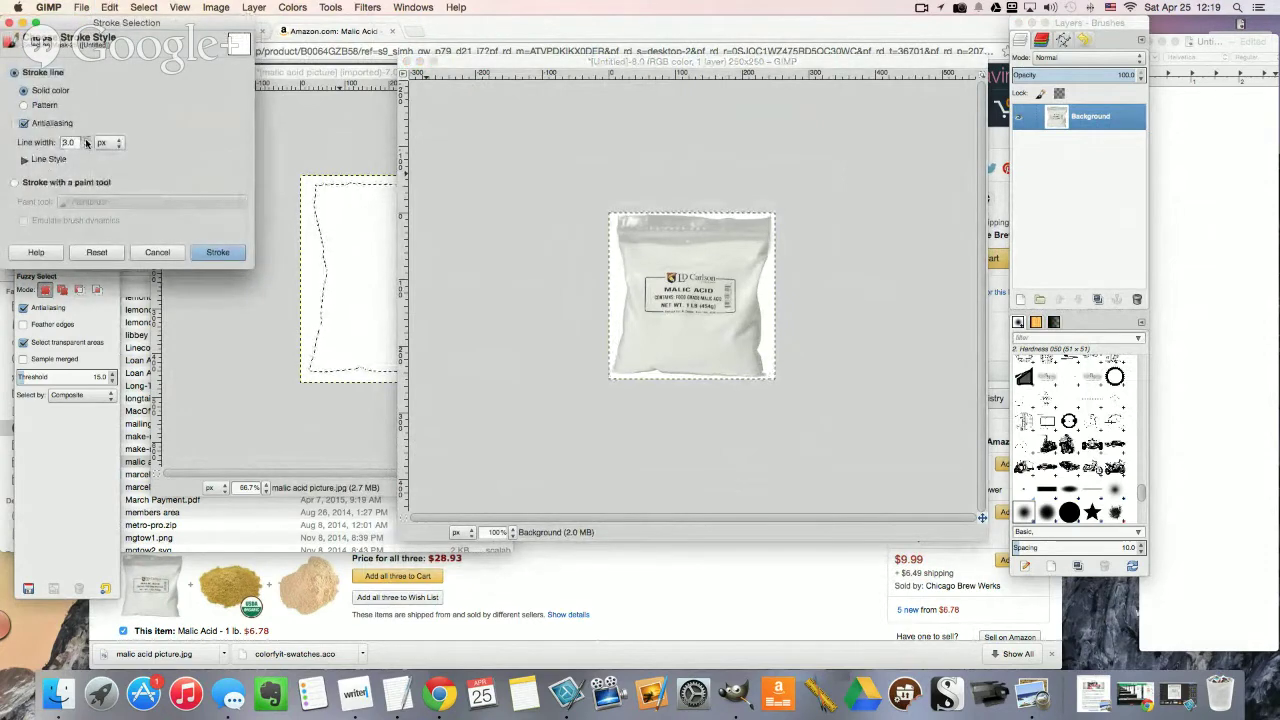
{"action": "left_click", "coordinate": [229, 254]}
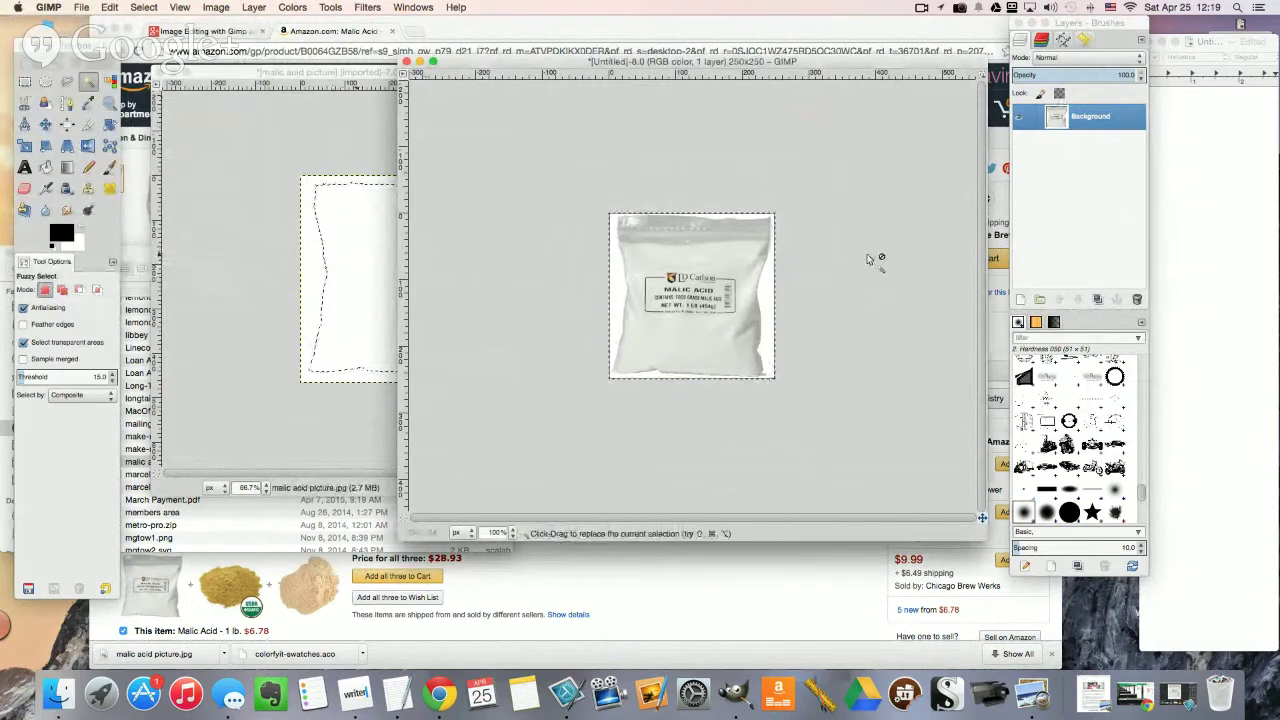
Step: Export the framed bag image from GIMP as Framed Image Test.png in Pictures
{"action": "scroll", "coordinate": [790, 295], "scroll_direction": "down", "scroll_amount": 3}
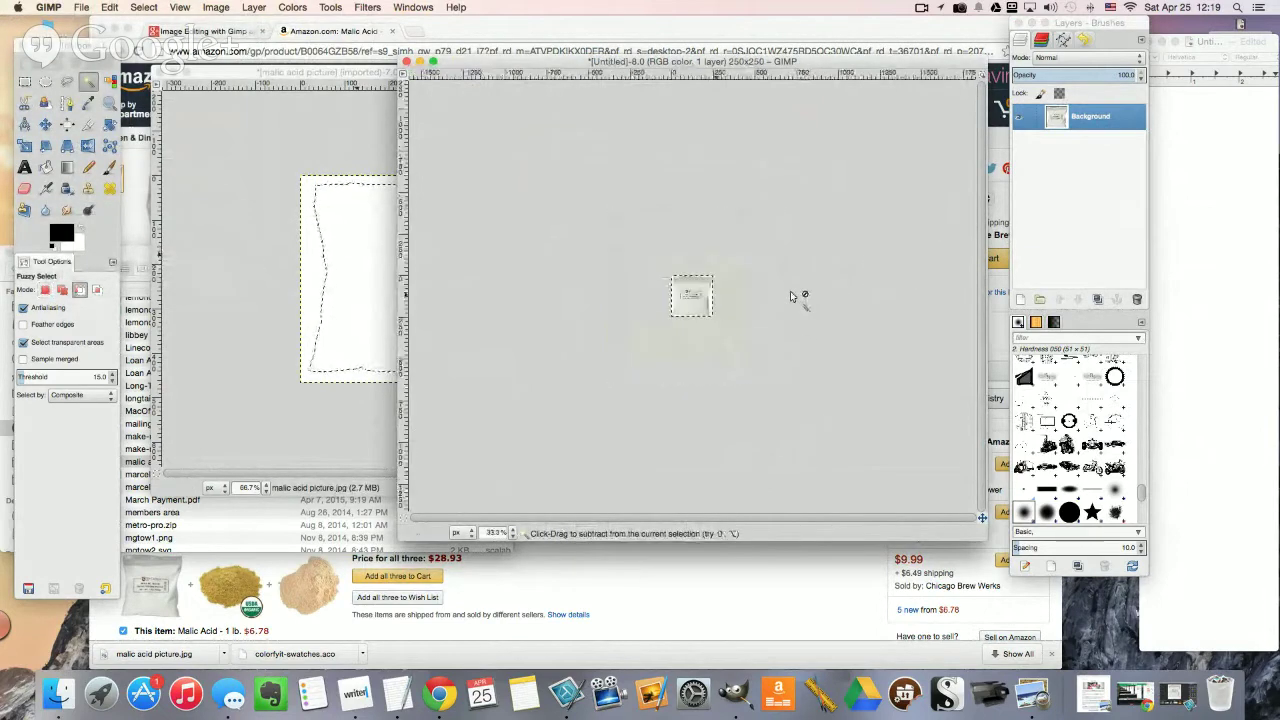
{"action": "scroll", "coordinate": [790, 295], "scroll_direction": "up", "scroll_amount": 9}
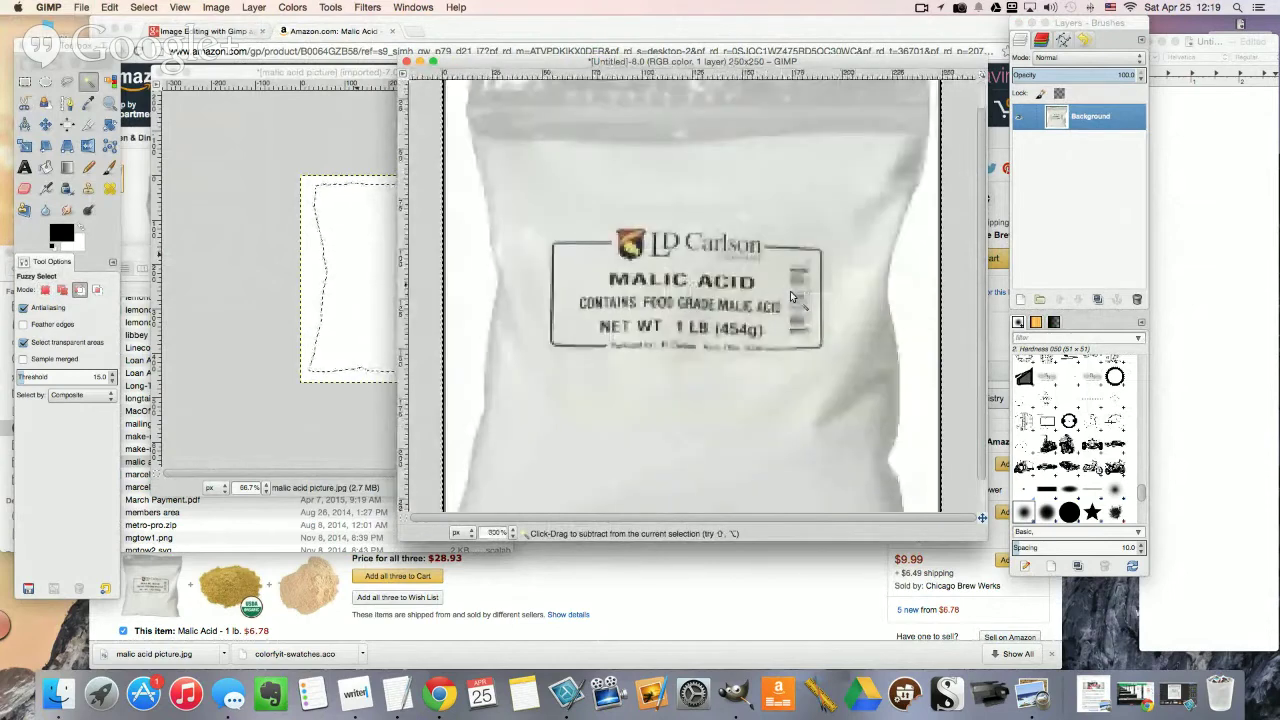
{"action": "scroll", "coordinate": [790, 295], "scroll_direction": "down", "scroll_amount": 5}
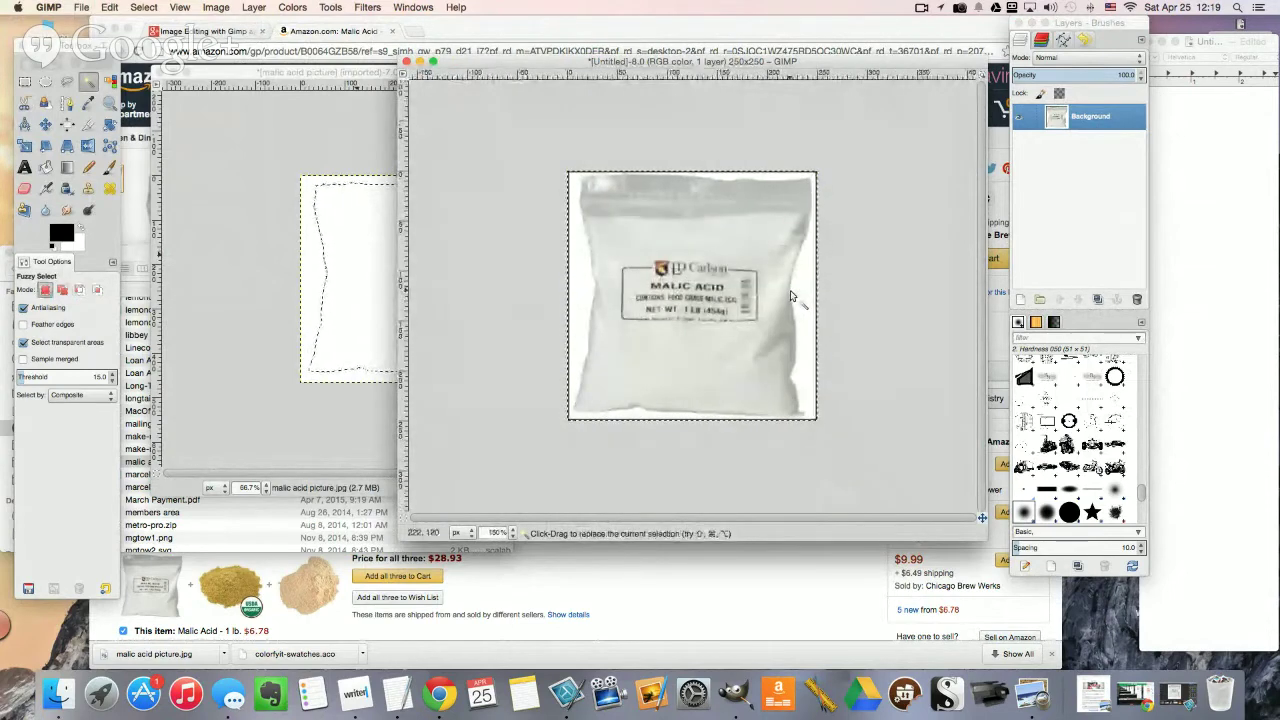
{"action": "key", "text": "ctrl+shift+e"}
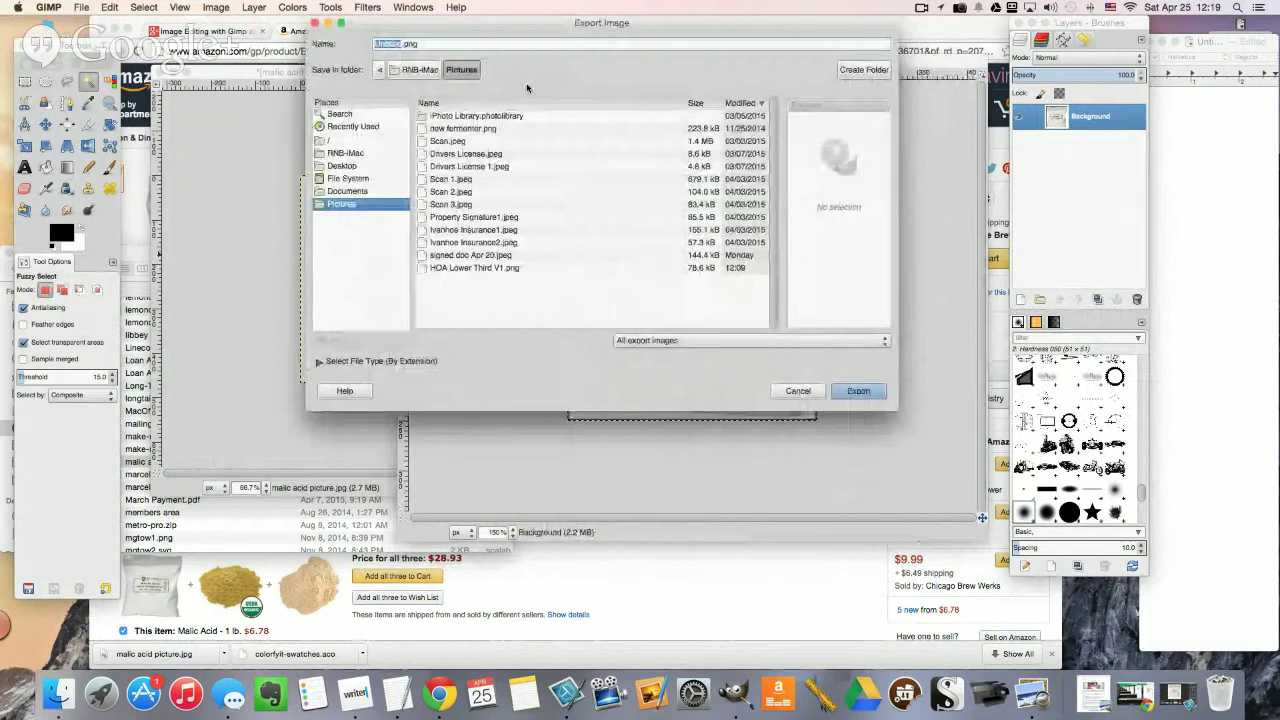
{"action": "type", "text": "Framed Image Test"}
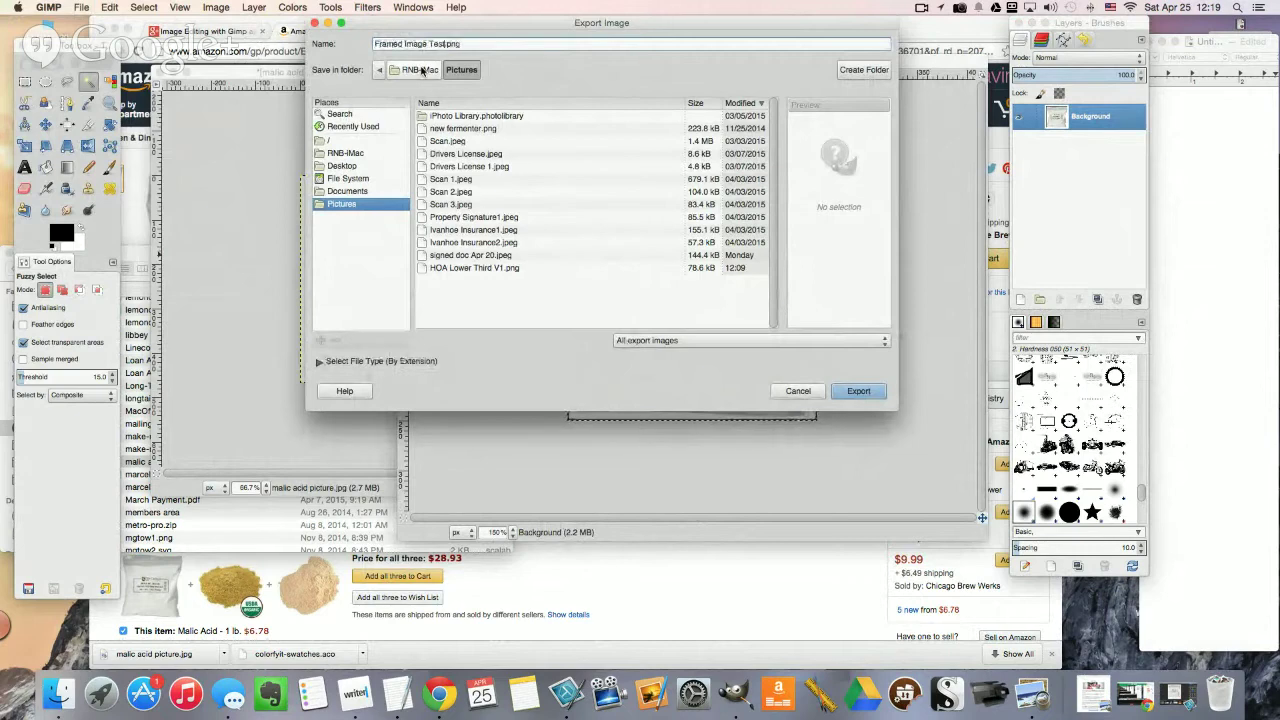
{"action": "key", "text": "Return"}
{"action": "left_click", "coordinate": [697, 458]}
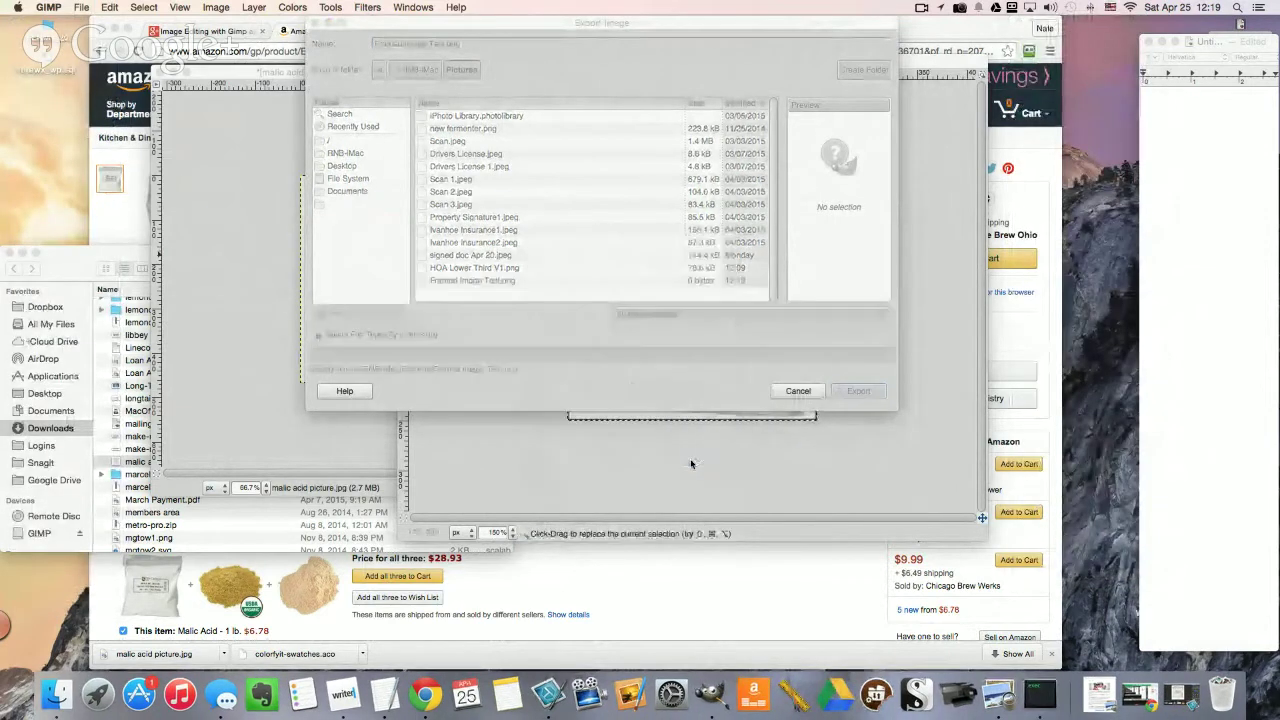
{"action": "left_click", "coordinate": [5, 30]}
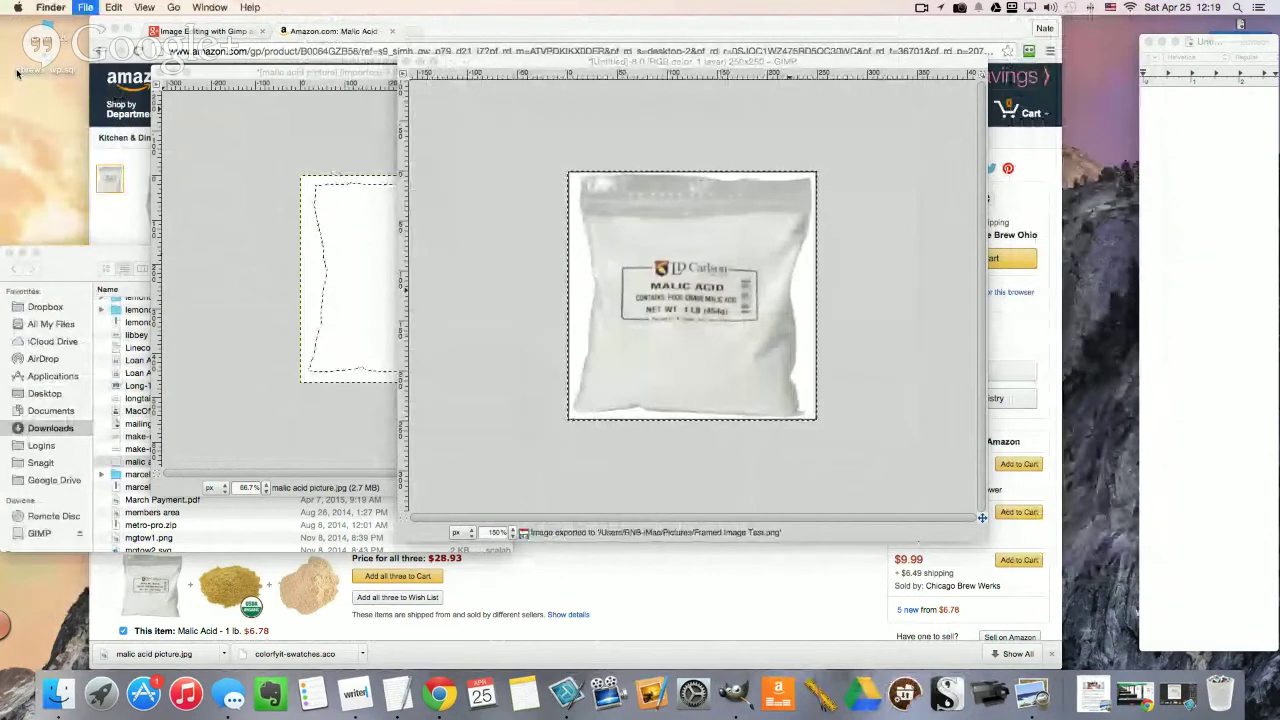
Step: Search Finder for 'framed image' limited to images and preview Framed Image Test.png
{"action": "key", "text": "super+f"}
{"action": "type", "text": "framed imag"}
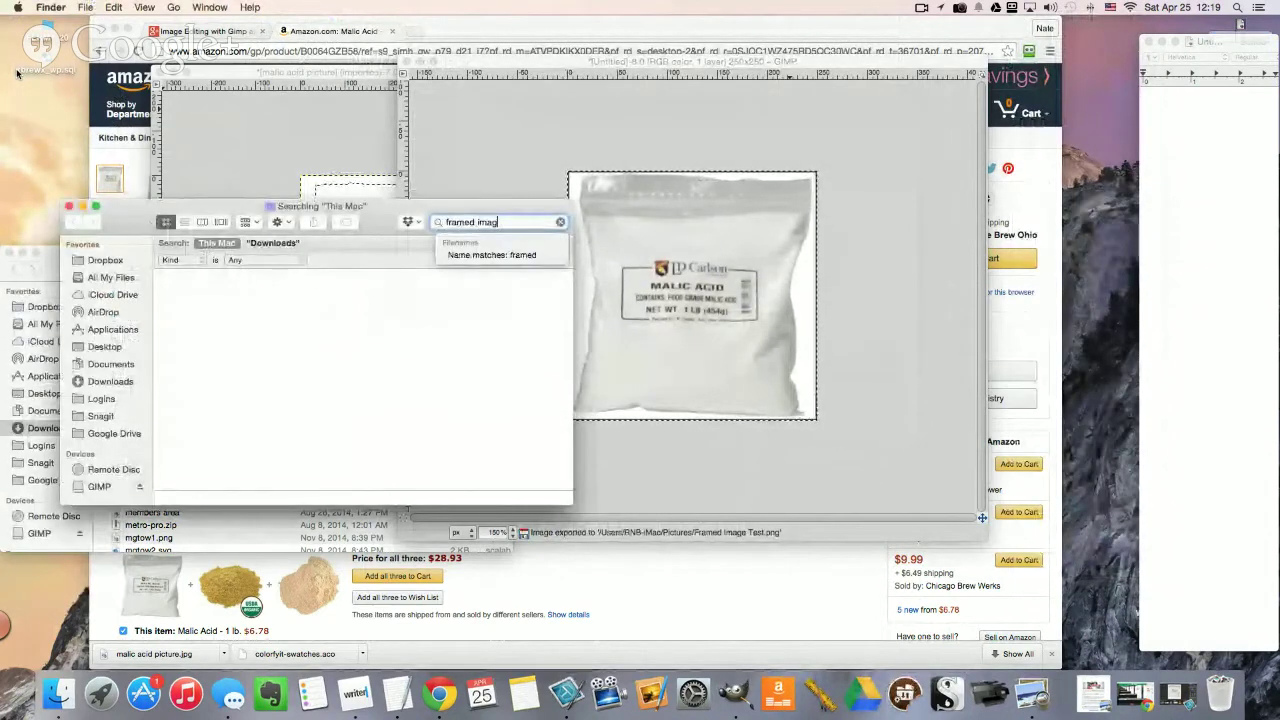
{"action": "type", "text": "e"}
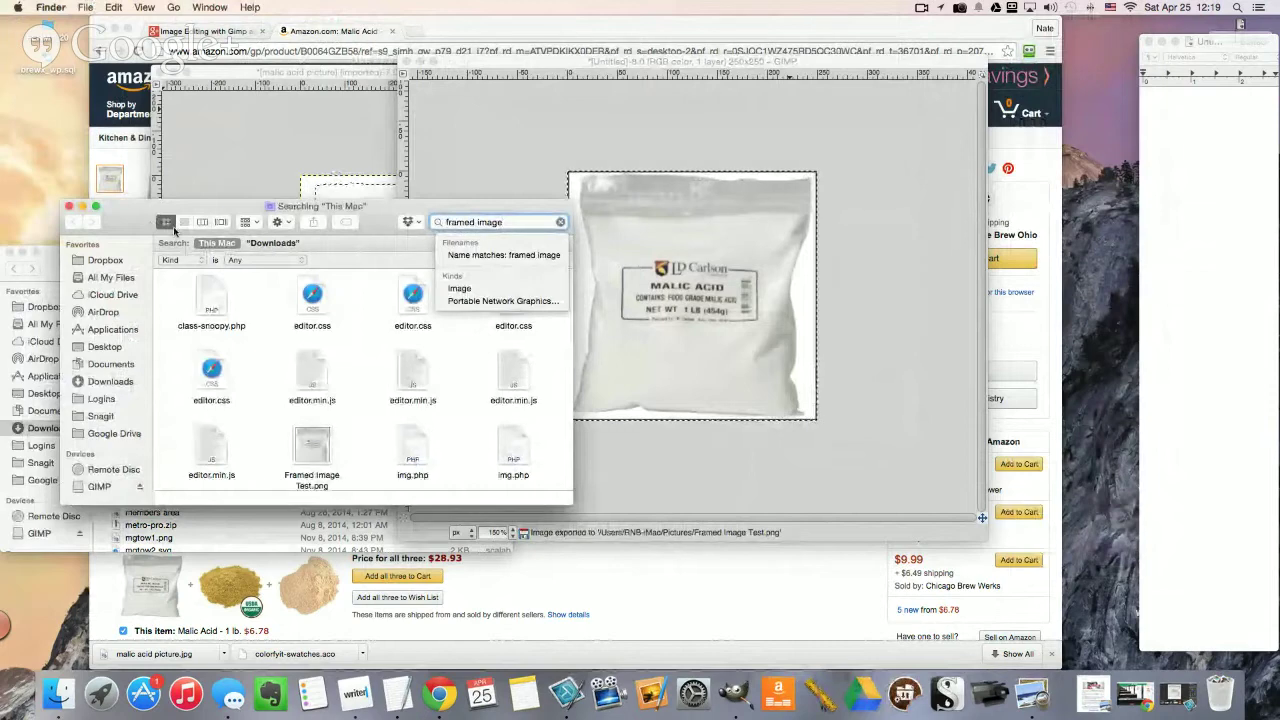
{"action": "left_click", "coordinate": [240, 260]}
{"action": "left_click", "coordinate": [263, 320]}
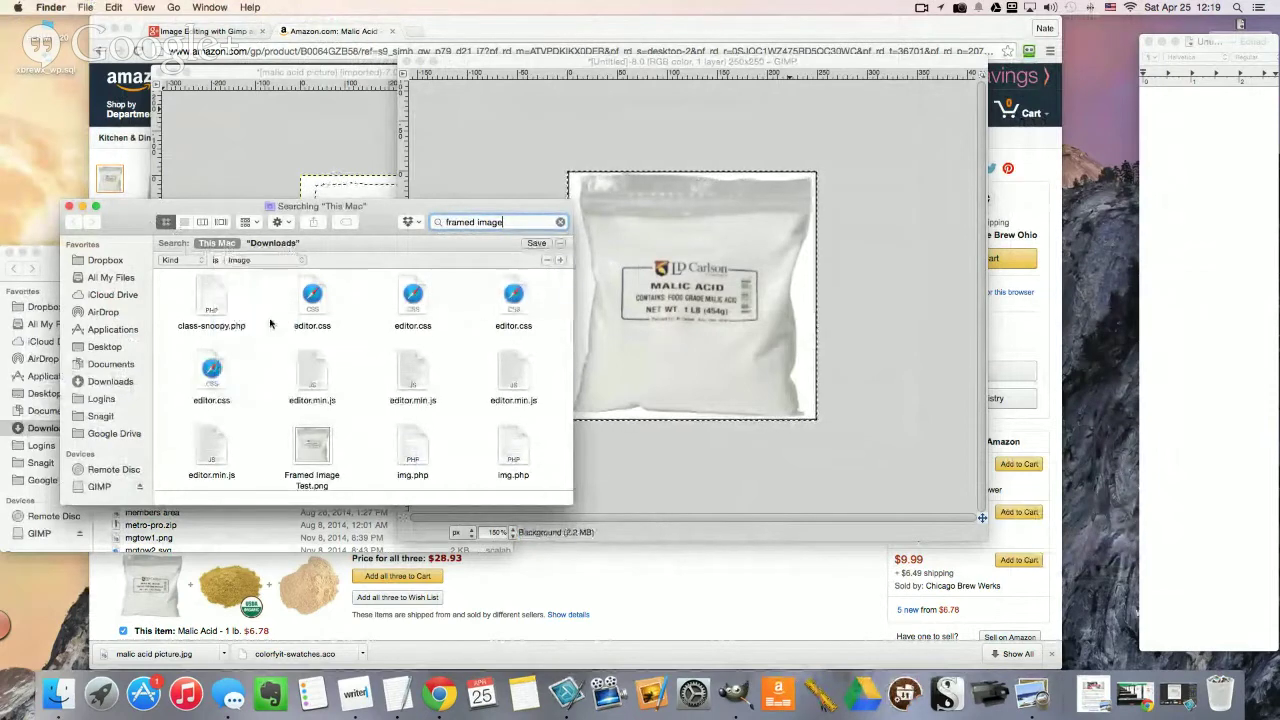
{"action": "double_click", "coordinate": [207, 303]}
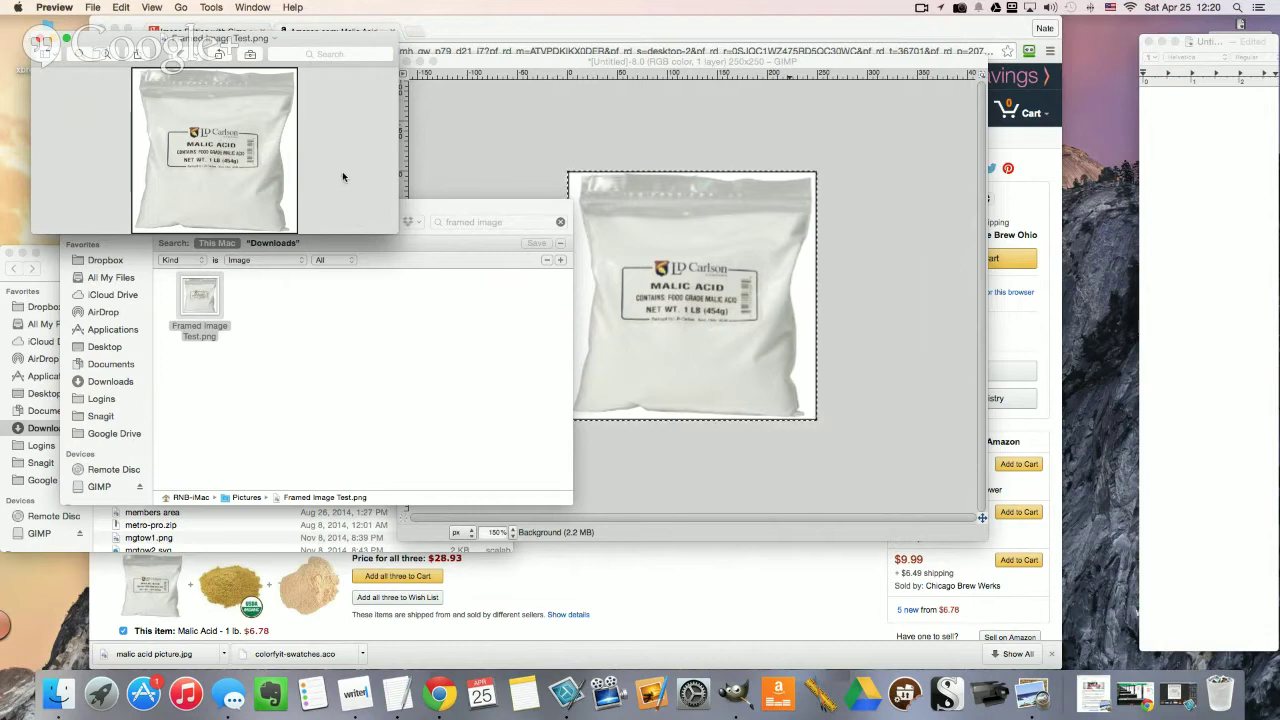
Step: Close the image preview and the Finder search window
{"action": "left_click", "coordinate": [40, 40]}
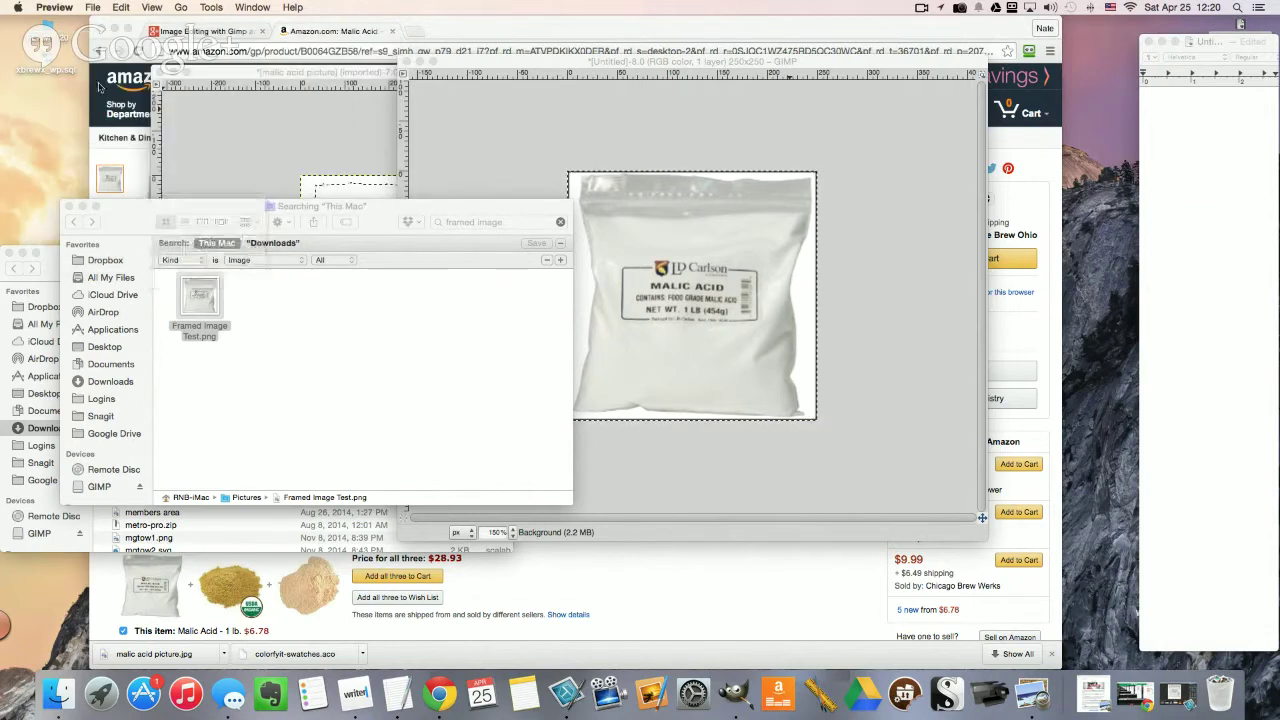
{"action": "left_click", "coordinate": [370, 206]}
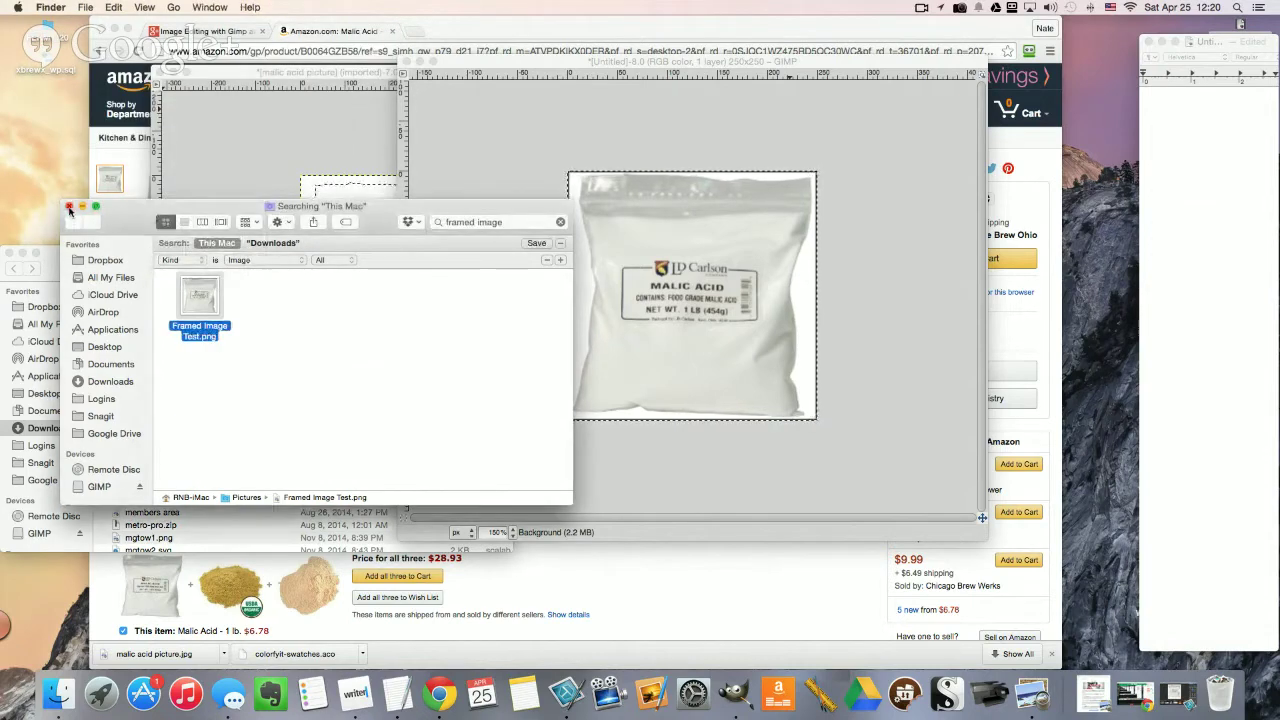
{"action": "left_click", "coordinate": [69, 206]}
Step: Close the Downloads window and close the Untitled bag image in GIMP without saving
{"action": "left_click_drag", "start_coordinate": [8, 252], "coordinate": [72, 252]}
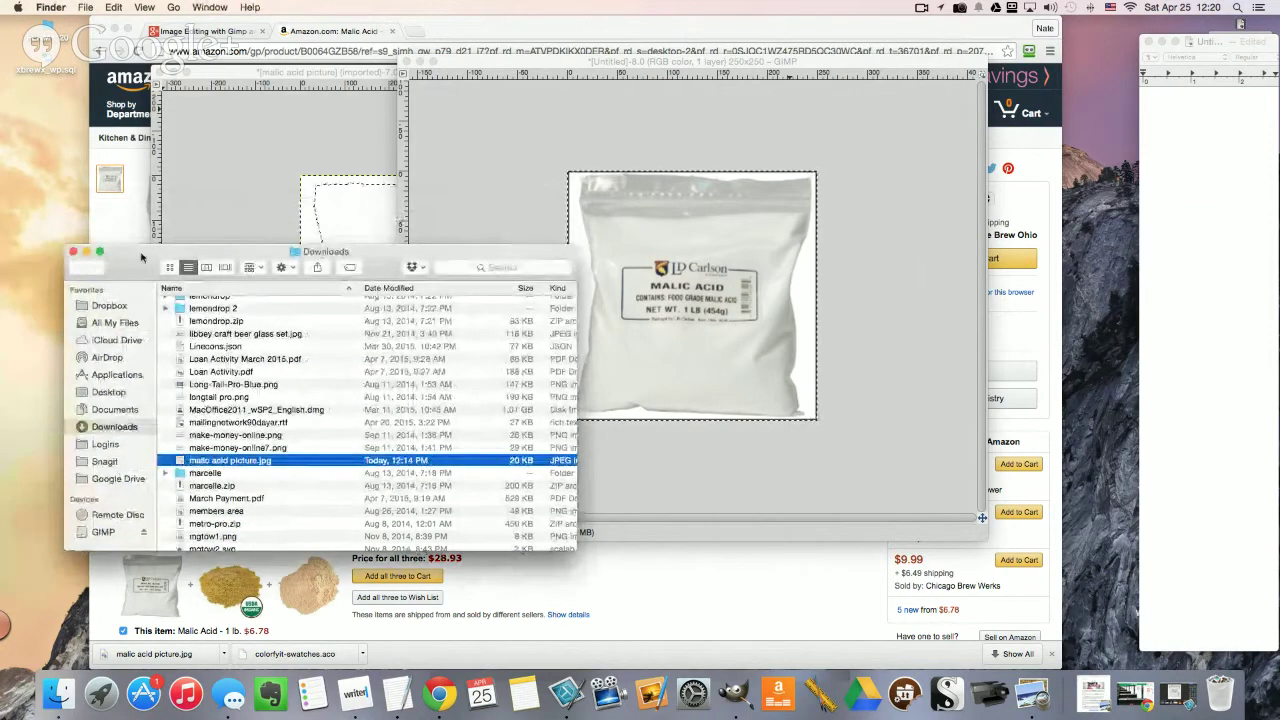
{"action": "left_click", "coordinate": [72, 251]}
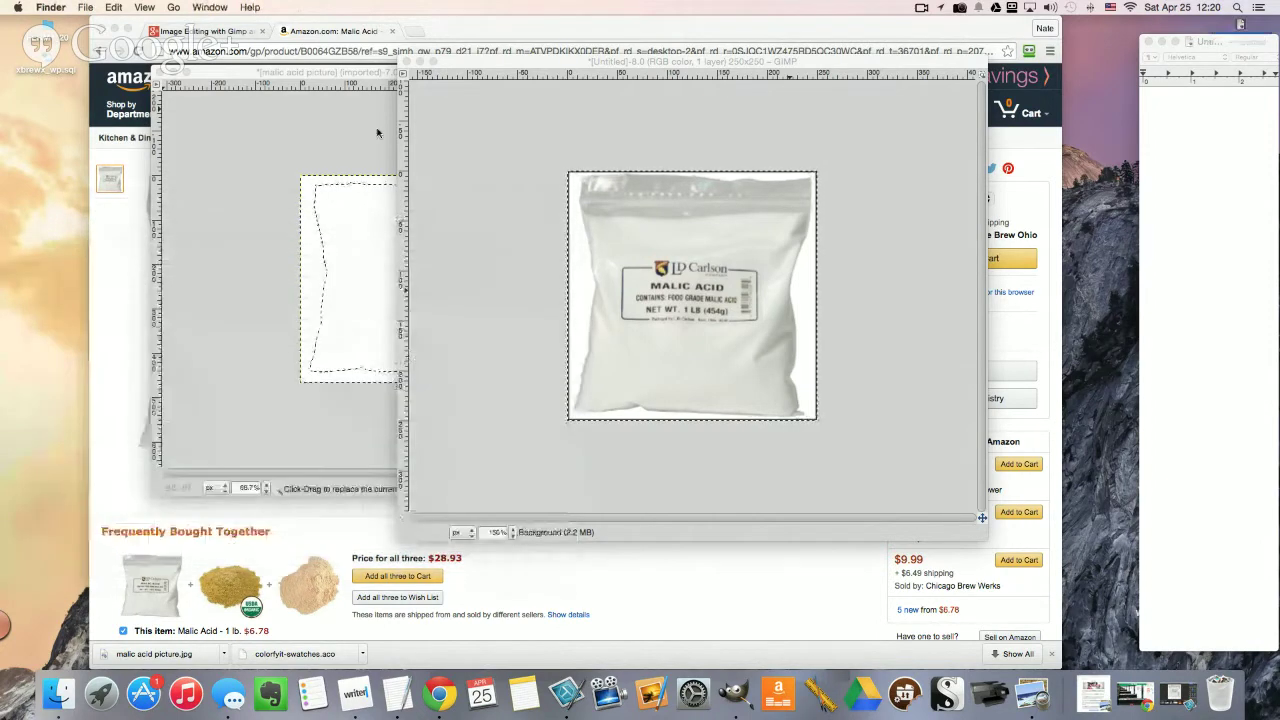
{"action": "left_click", "coordinate": [406, 62]}
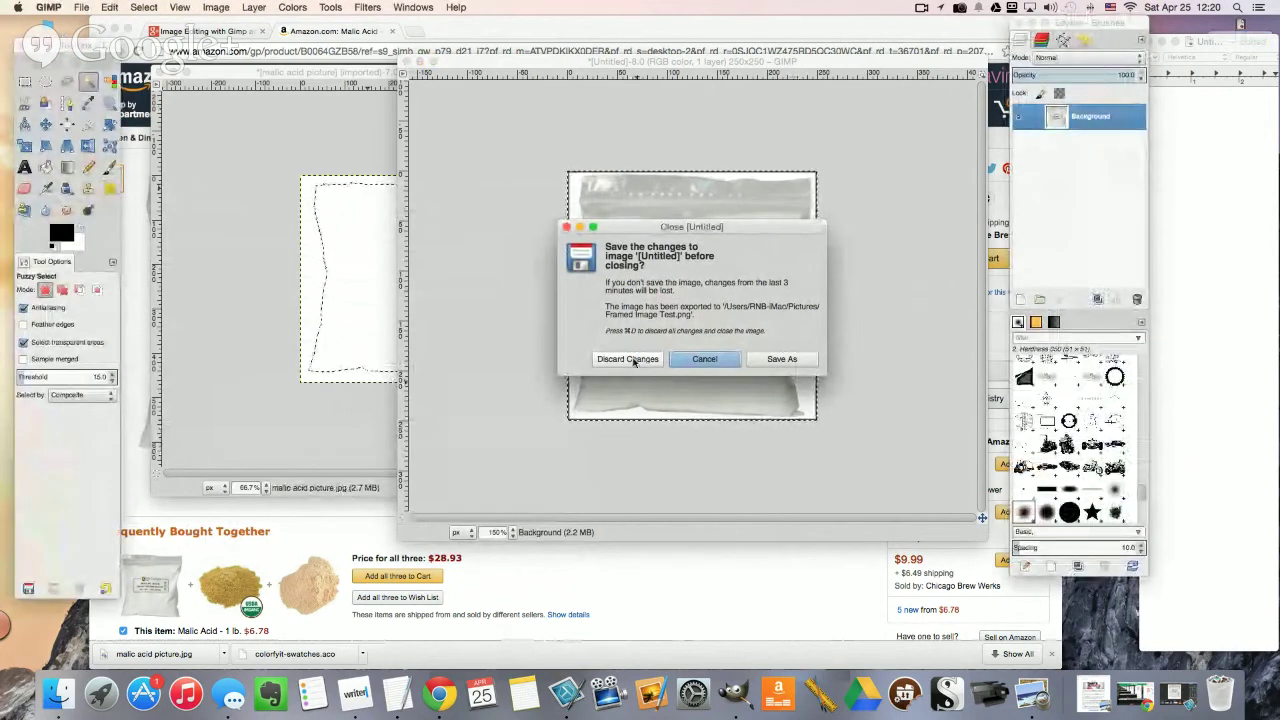
{"action": "left_click", "coordinate": [618, 359]}
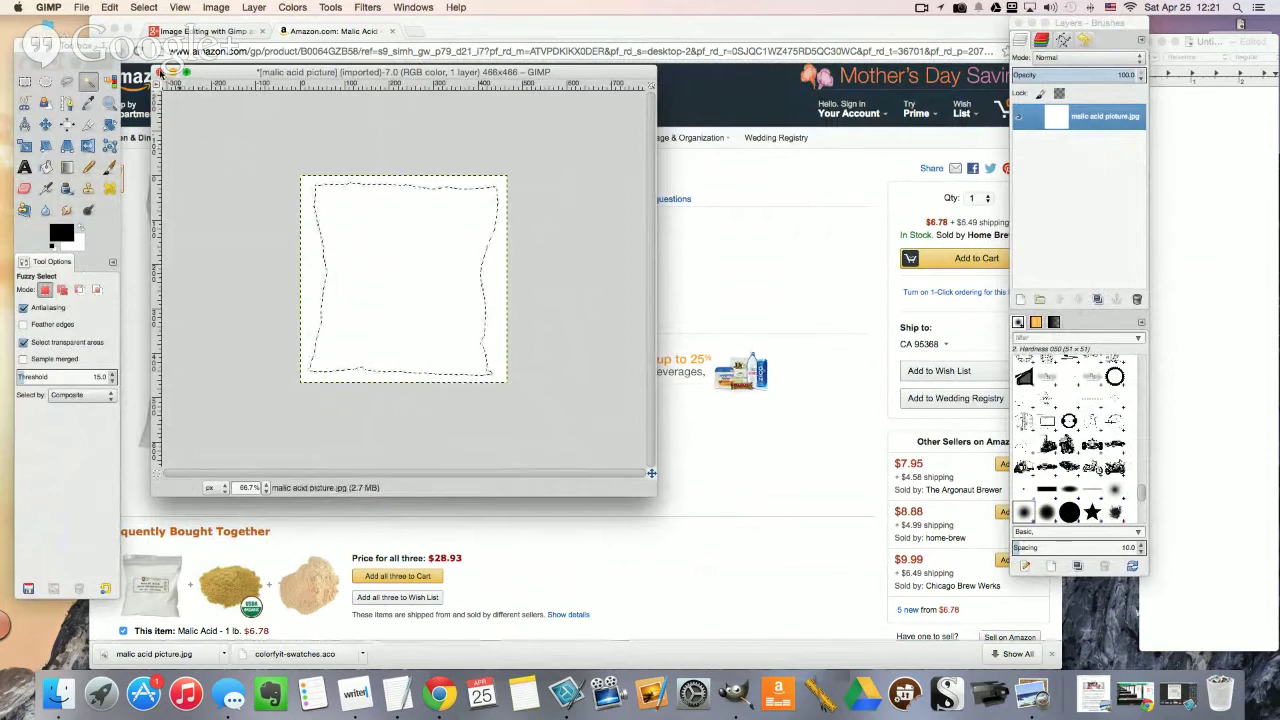
{"action": "left_click", "coordinate": [159, 72]}
Step: Discard the malic acid picture's changes, pick the Color Picker, and close the empty GIMP window
{"action": "key", "text": "super+d"}
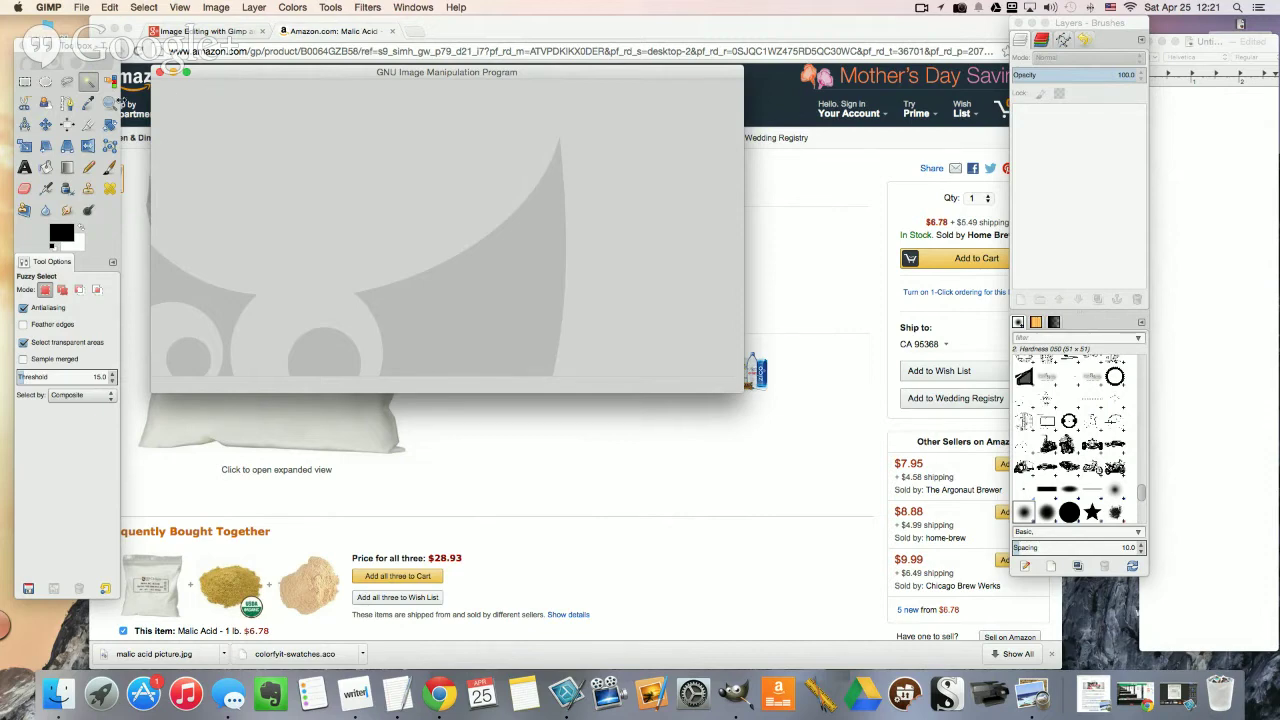
{"action": "left_click", "coordinate": [88, 104]}
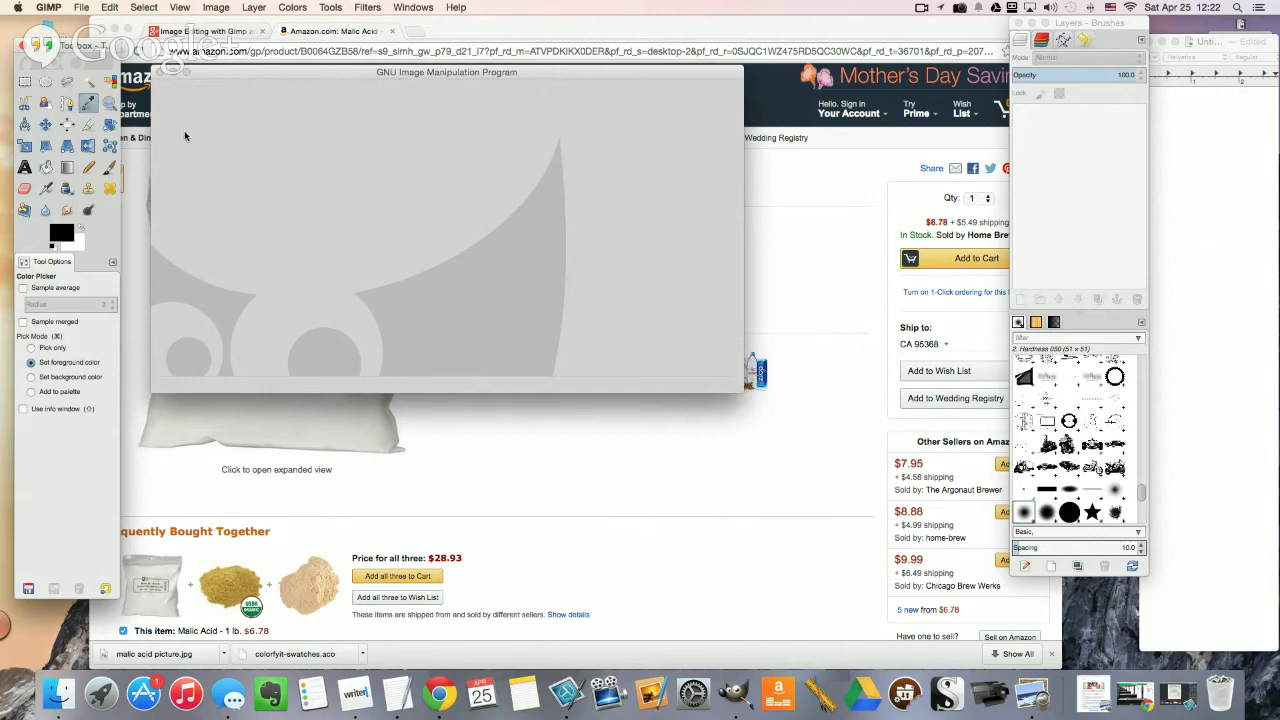
{"action": "left_click", "coordinate": [161, 73]}
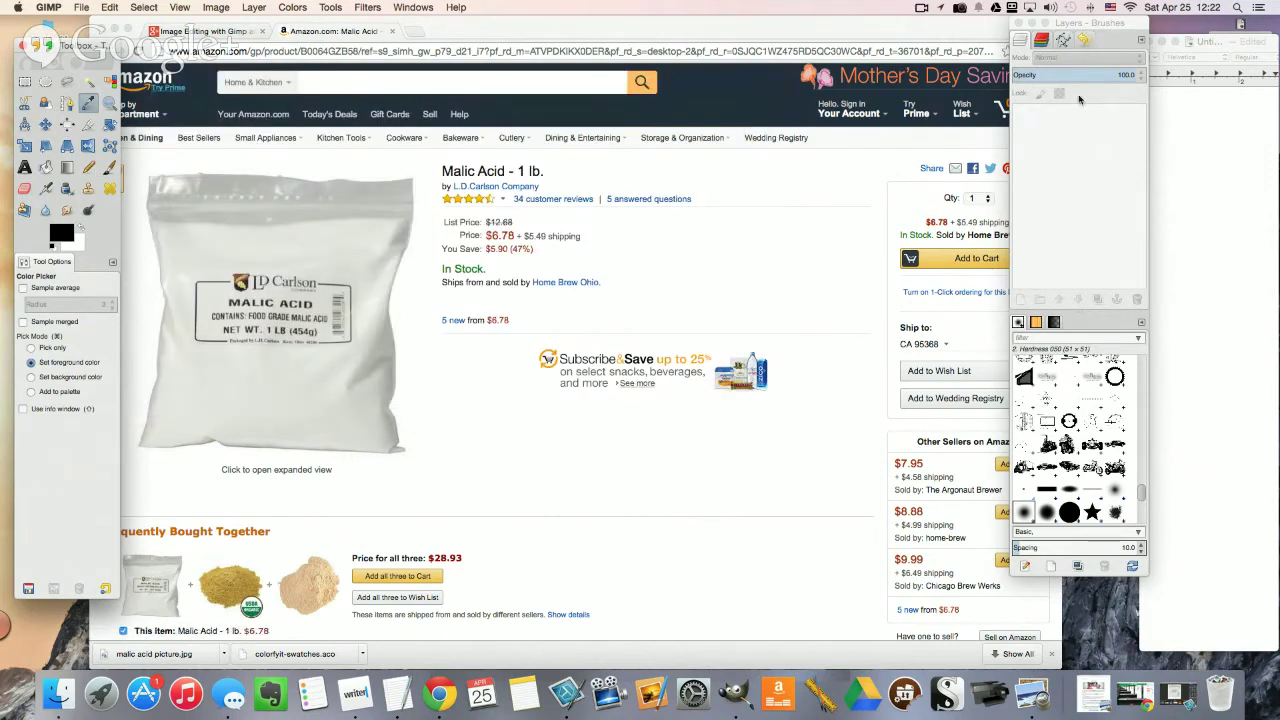
Step: Hide GIMP, bring up the Snagit editor from the Dock, then minimize it
{"action": "key", "text": "super+h"}
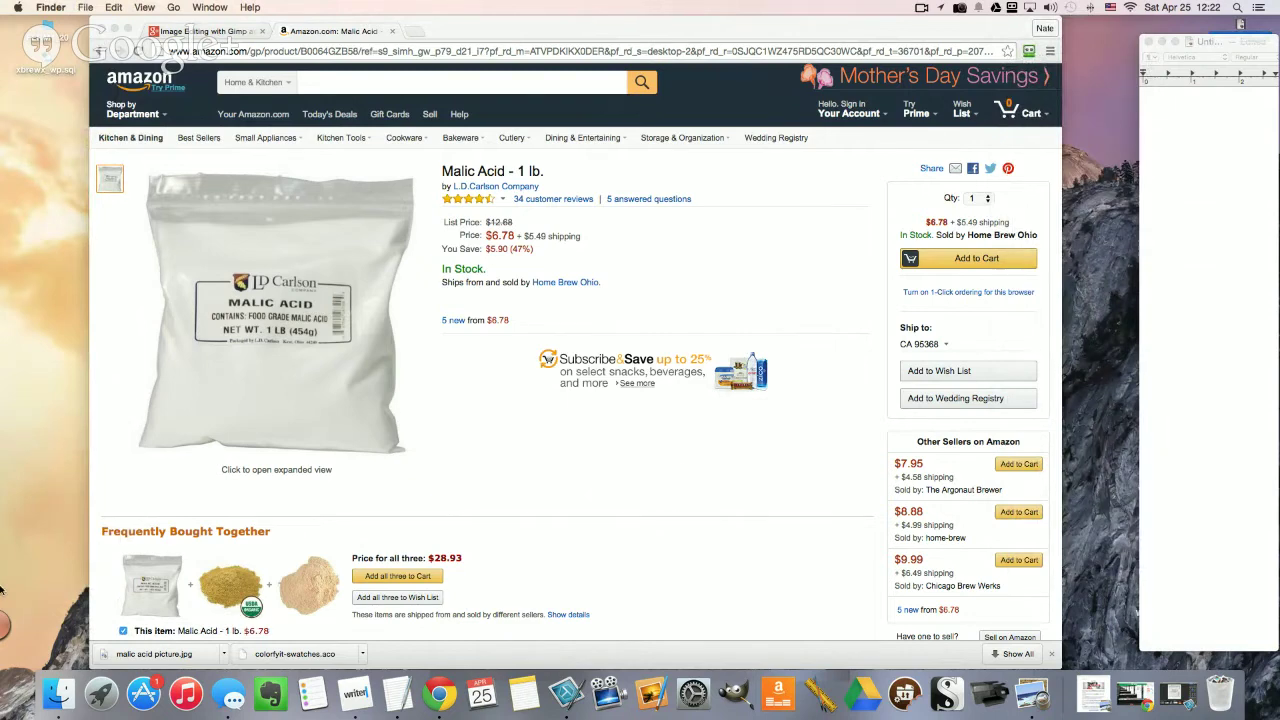
{"action": "mouse_move", "coordinate": [4, 621]}
{"action": "left_click", "coordinate": [558, 700]}
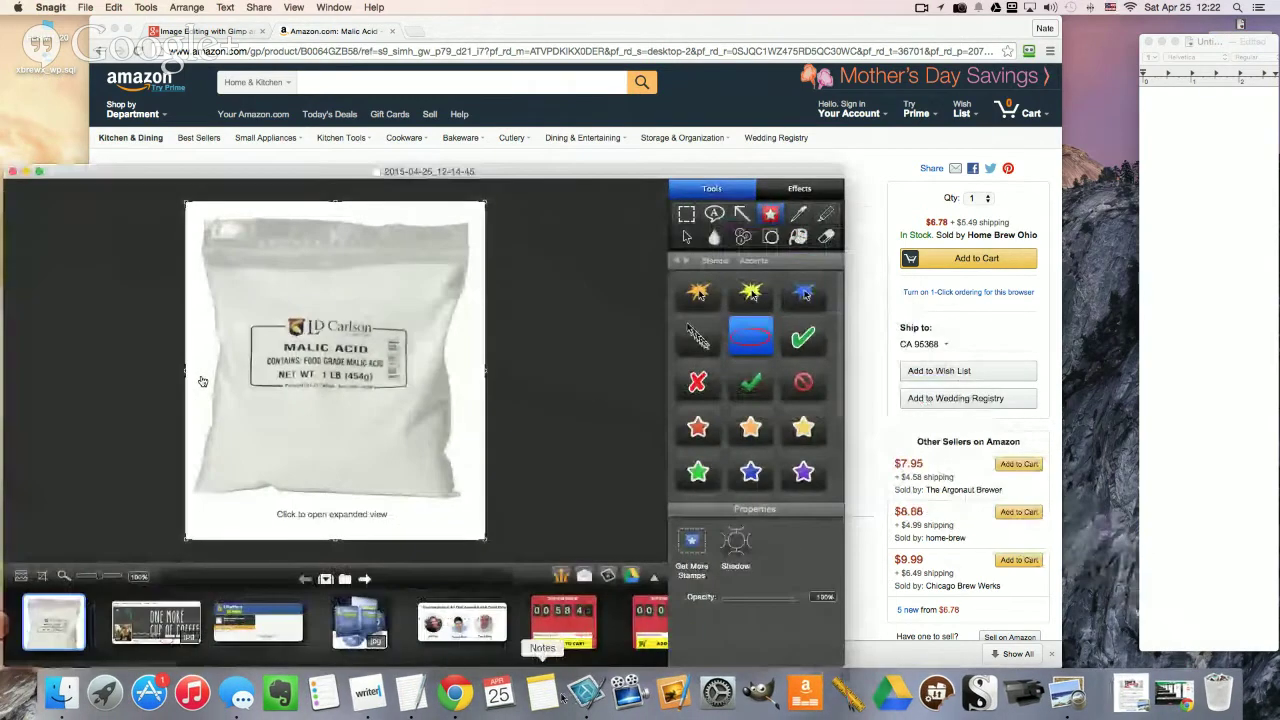
{"action": "left_click", "coordinate": [25, 171]}
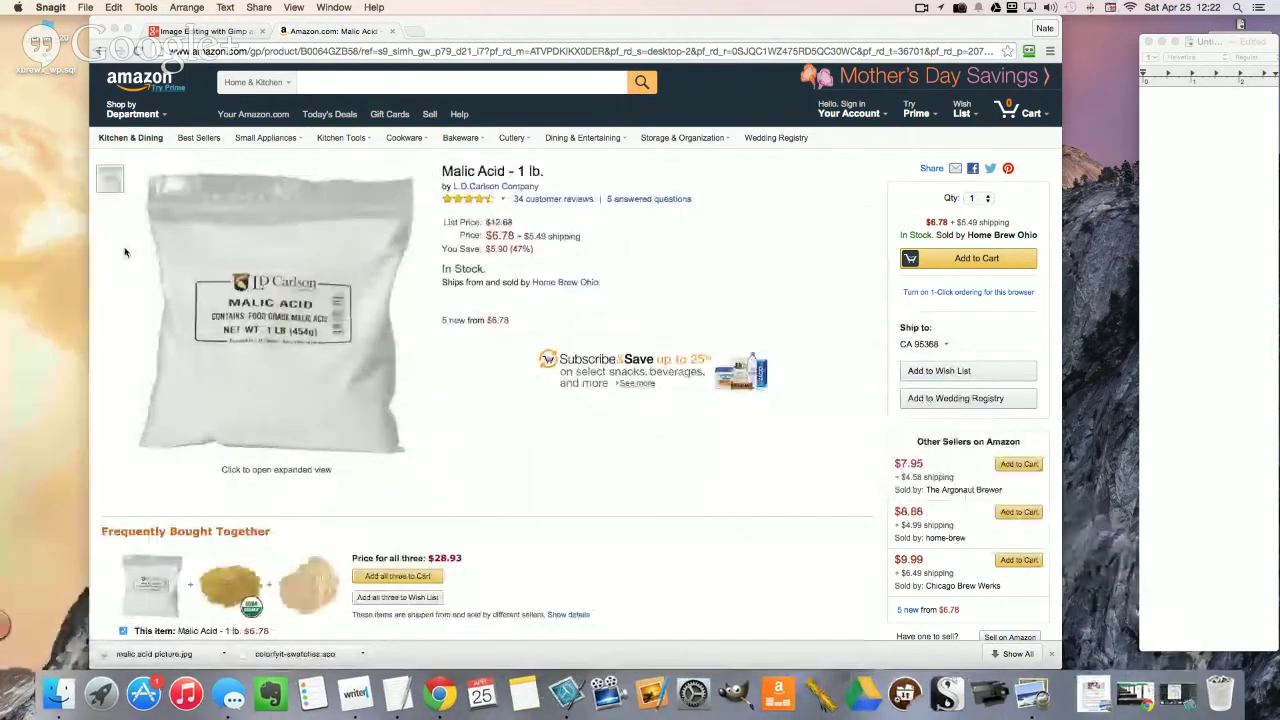
Step: Go to techsmith.com in Chrome and dismiss the downloads bar
{"action": "left_click", "coordinate": [336, 51]}
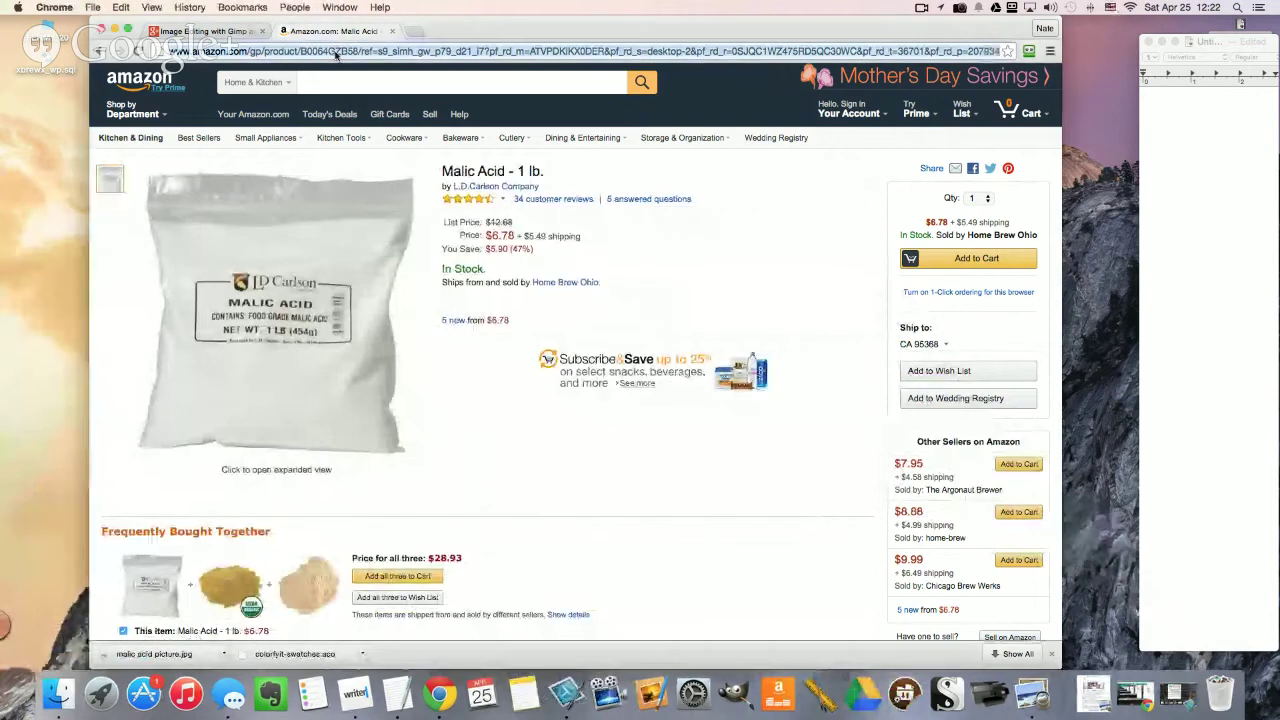
{"action": "type", "text": "techsmith"}
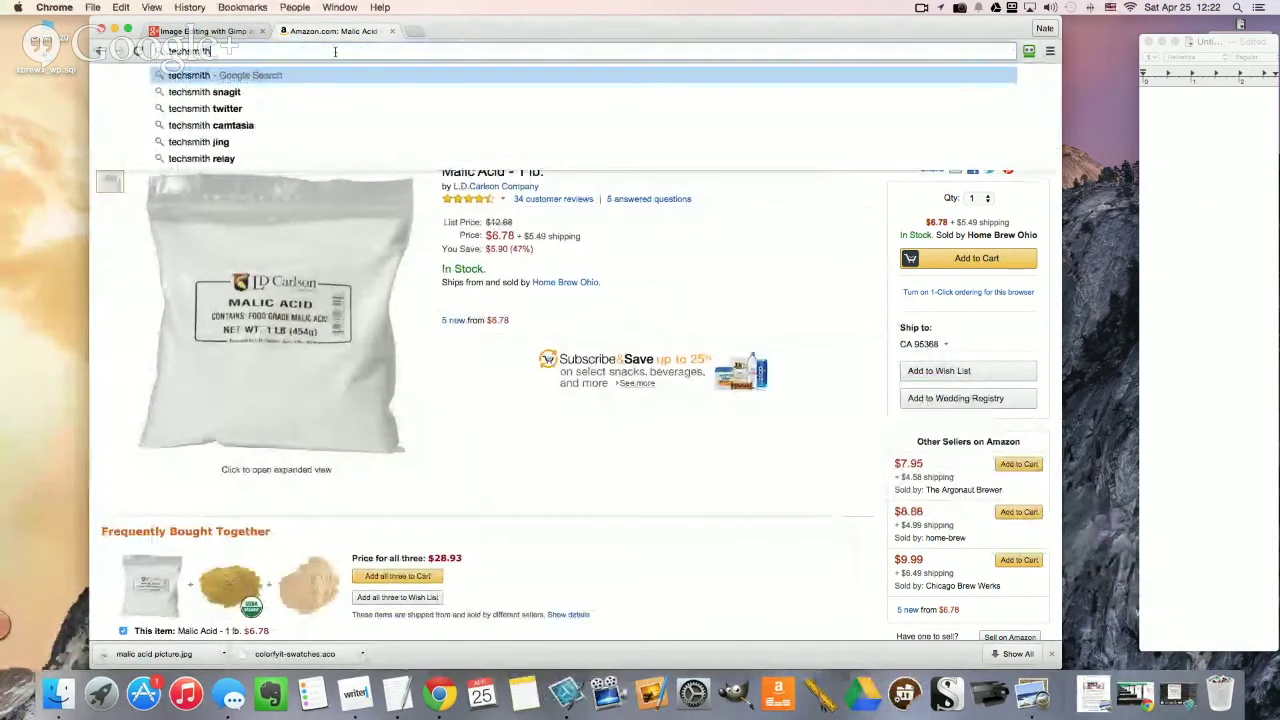
{"action": "type", "text": ".com"}
{"action": "key", "text": "Return"}
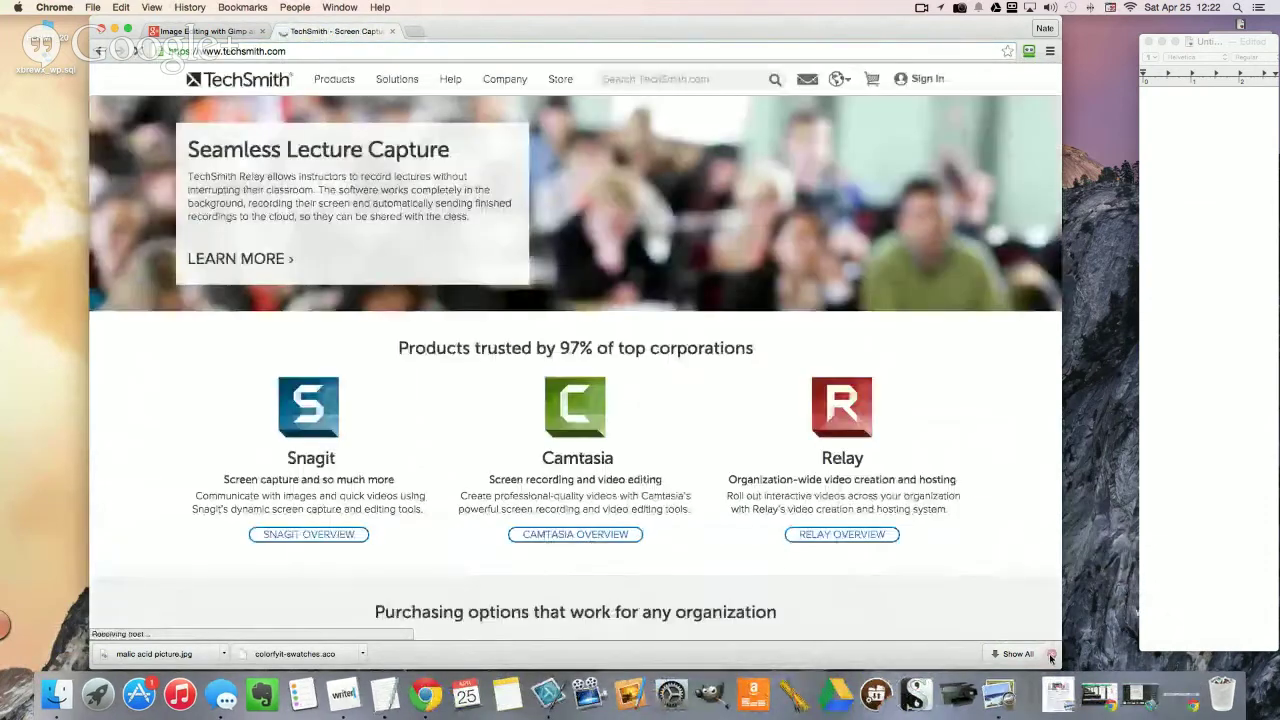
{"action": "left_click", "coordinate": [1051, 654]}
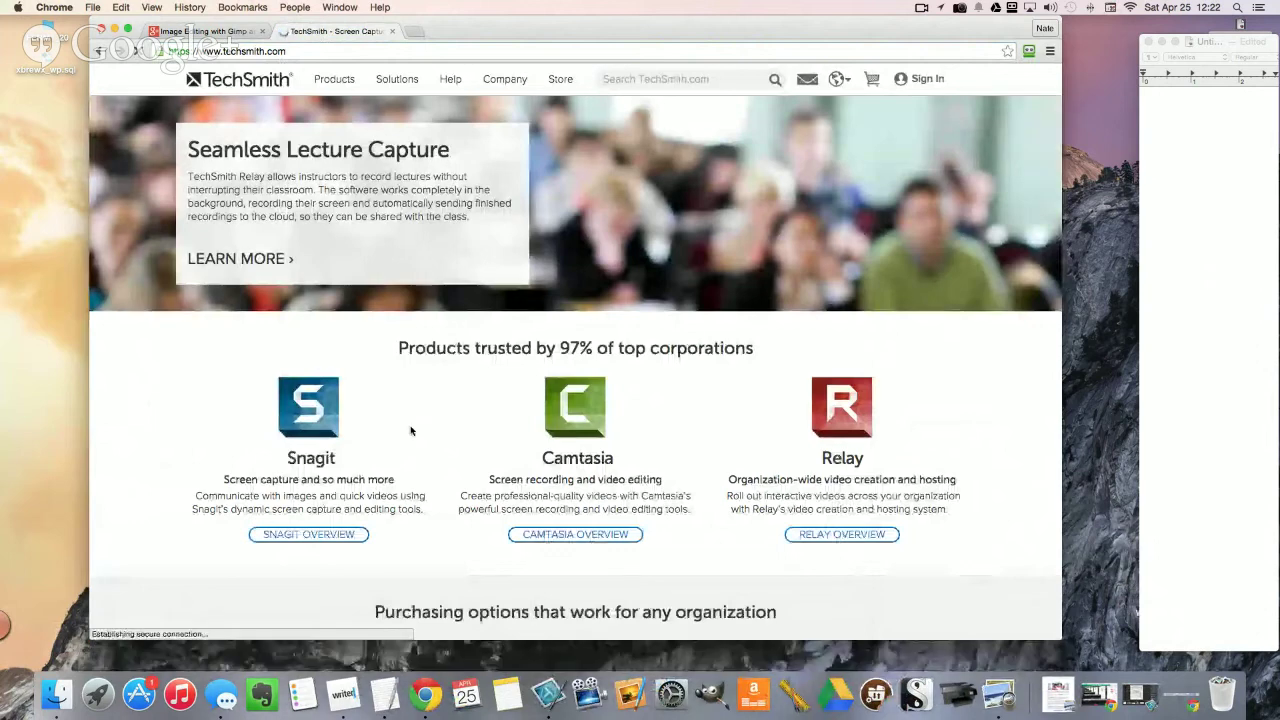
Step: Open the Snagit purchase page listing $49.95 and begin a new Snagit capture
{"action": "left_click", "coordinate": [326, 538]}
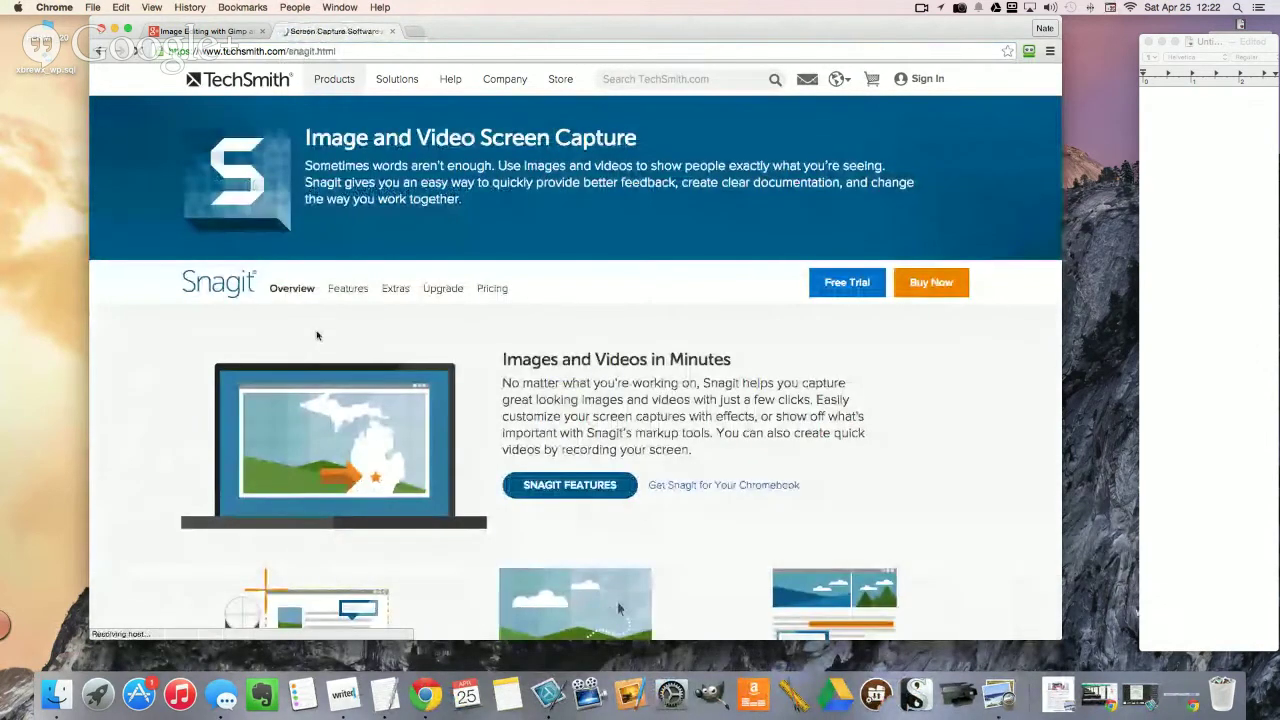
{"action": "left_click", "coordinate": [931, 282]}
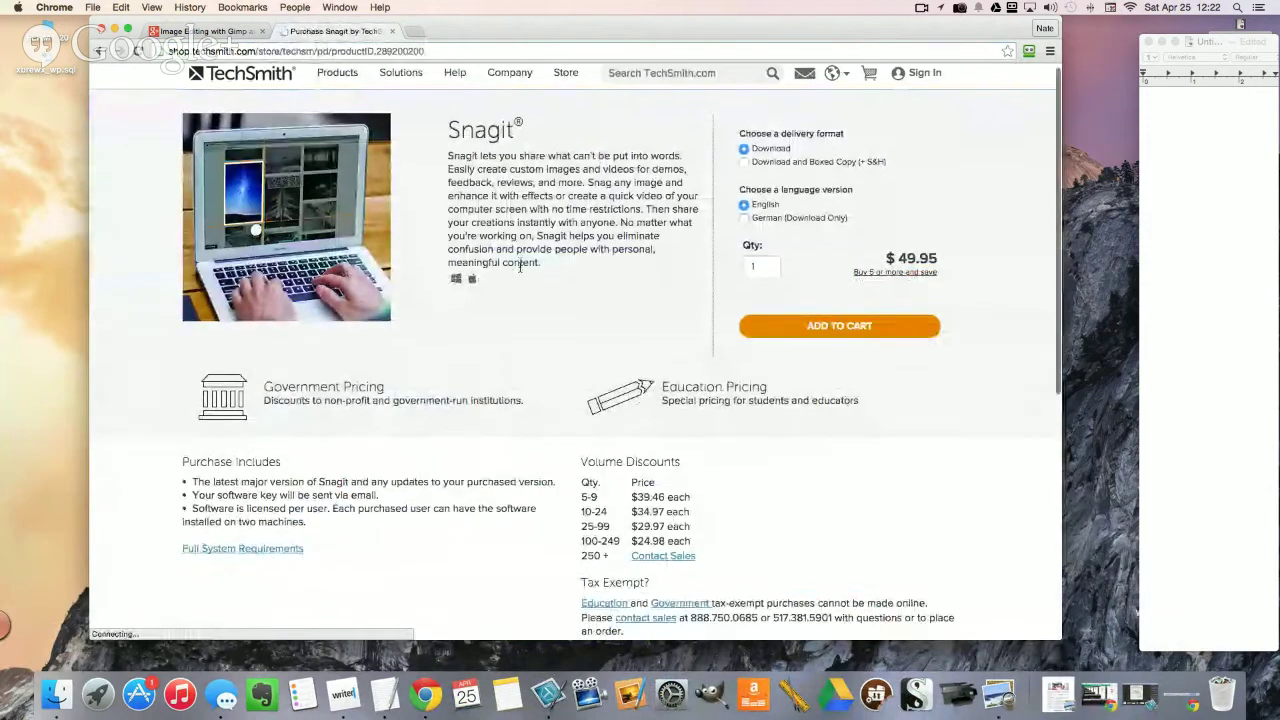
{"action": "scroll", "coordinate": [519, 270], "scroll_direction": "down", "scroll_amount": 2}
{"action": "scroll", "coordinate": [519, 270], "scroll_direction": "up", "scroll_amount": 2}
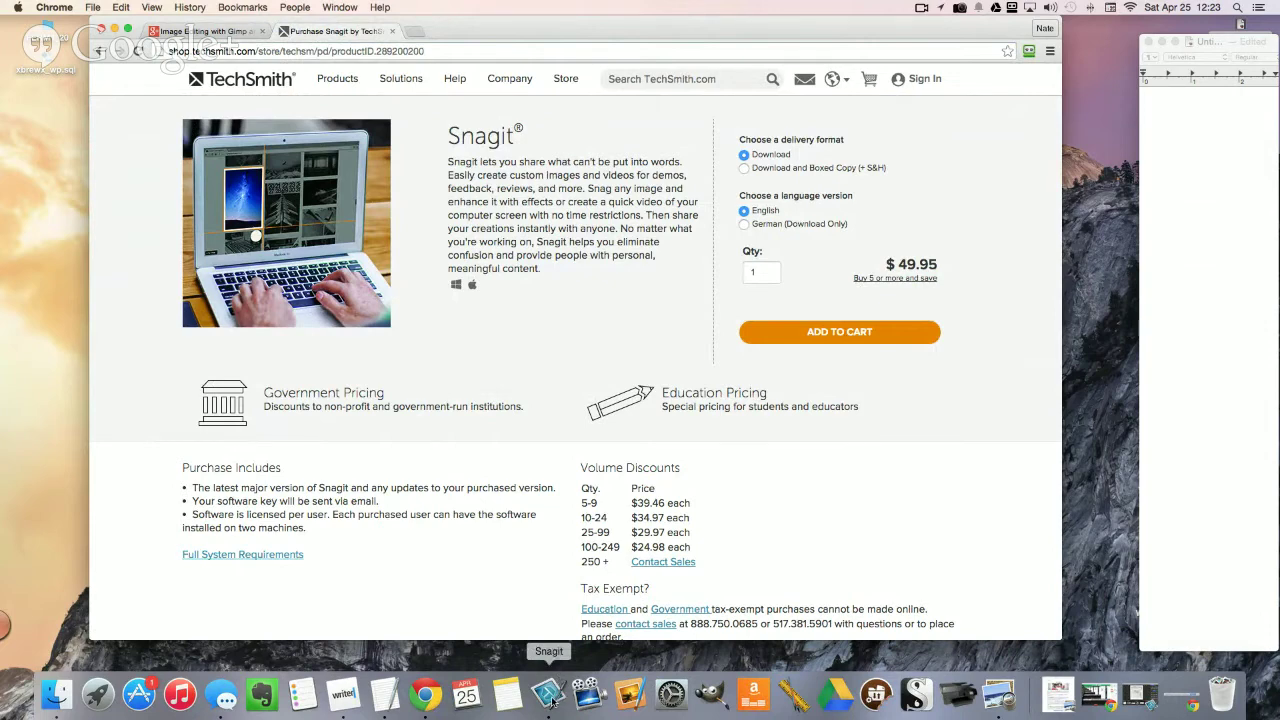
{"action": "scroll", "coordinate": [470, 460], "scroll_direction": "up", "scroll_amount": 2}
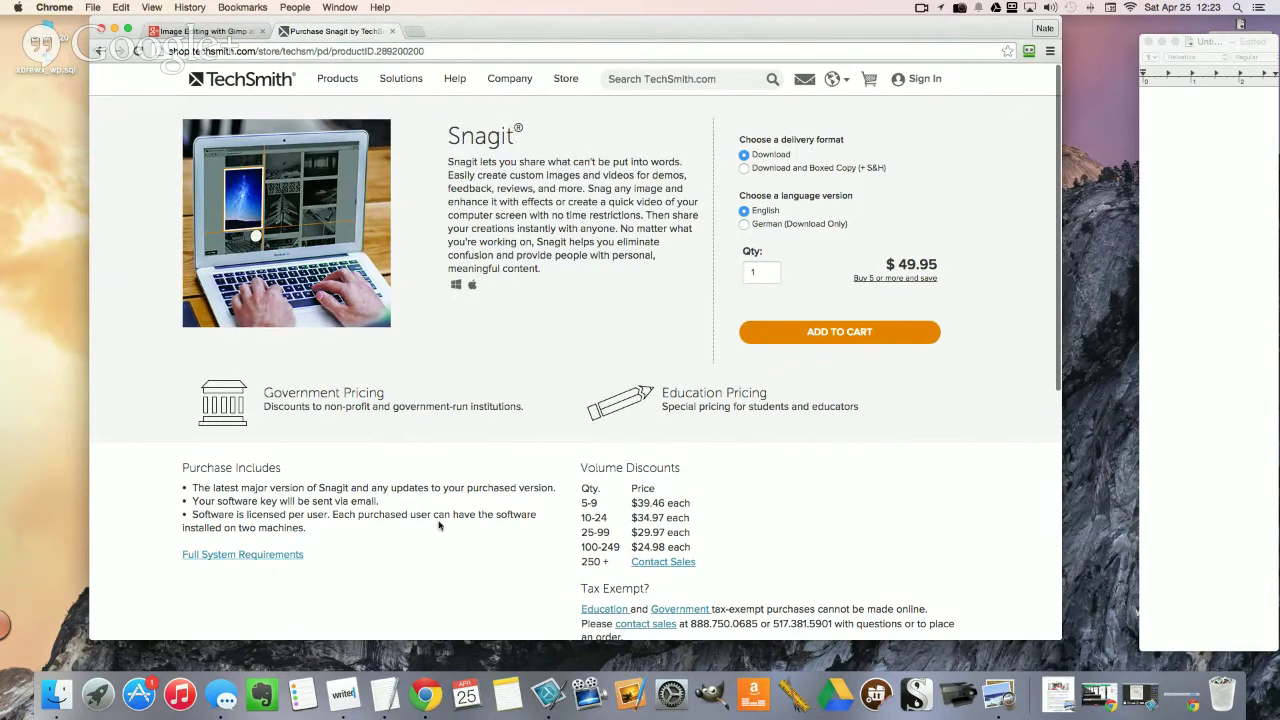
{"action": "left_click", "coordinate": [30, 636]}
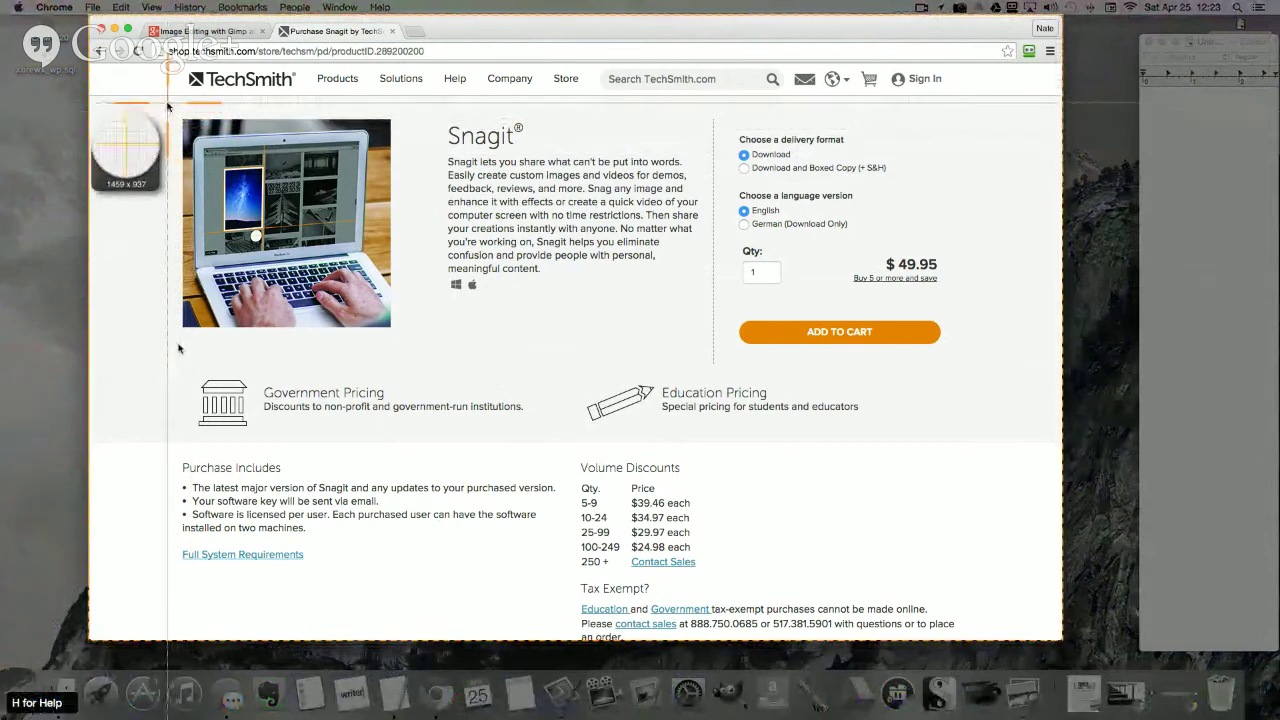
Step: Capture the TechSmith page's header and Snagit description region into the Snagit editor
{"action": "left_click_drag", "start_coordinate": [171, 60], "coordinate": [705, 364]}
{"action": "left_click_drag", "start_coordinate": [717, 370], "coordinate": [717, 368]}
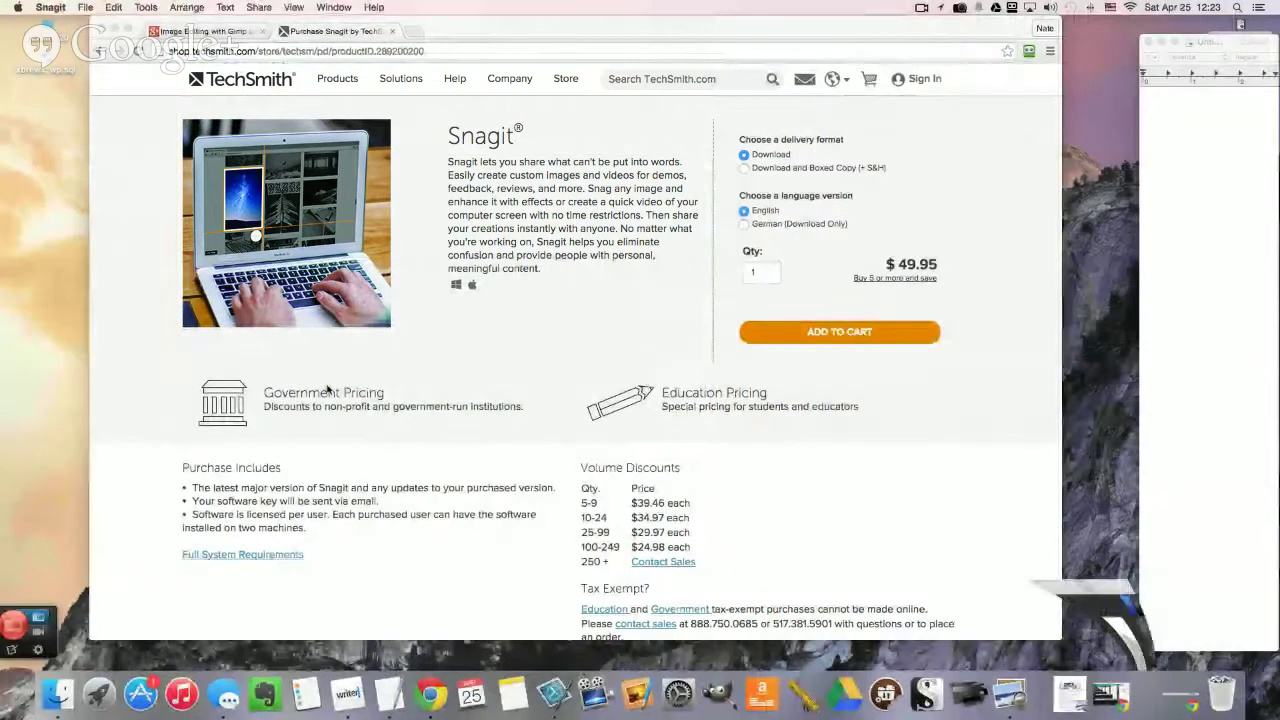
{"action": "left_click", "coordinate": [26, 172]}
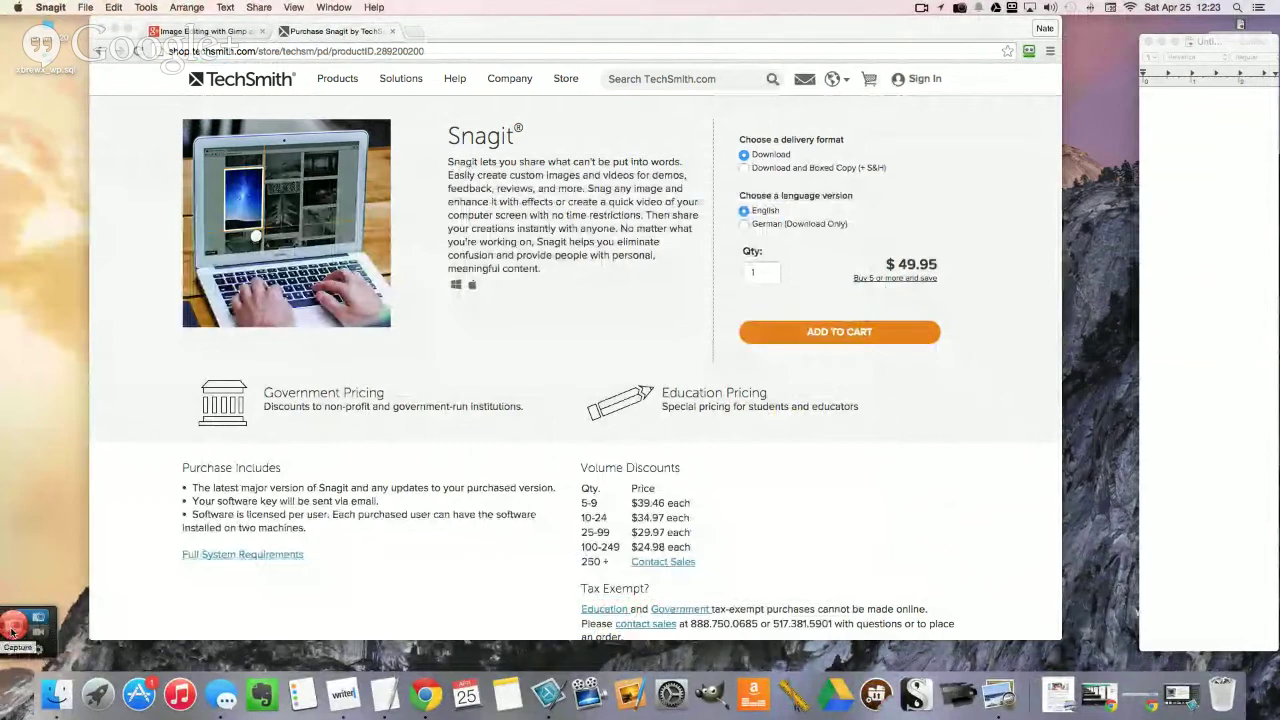
{"action": "left_click", "coordinate": [157, 527]}
{"action": "key", "text": "ctrl+shift+c"}
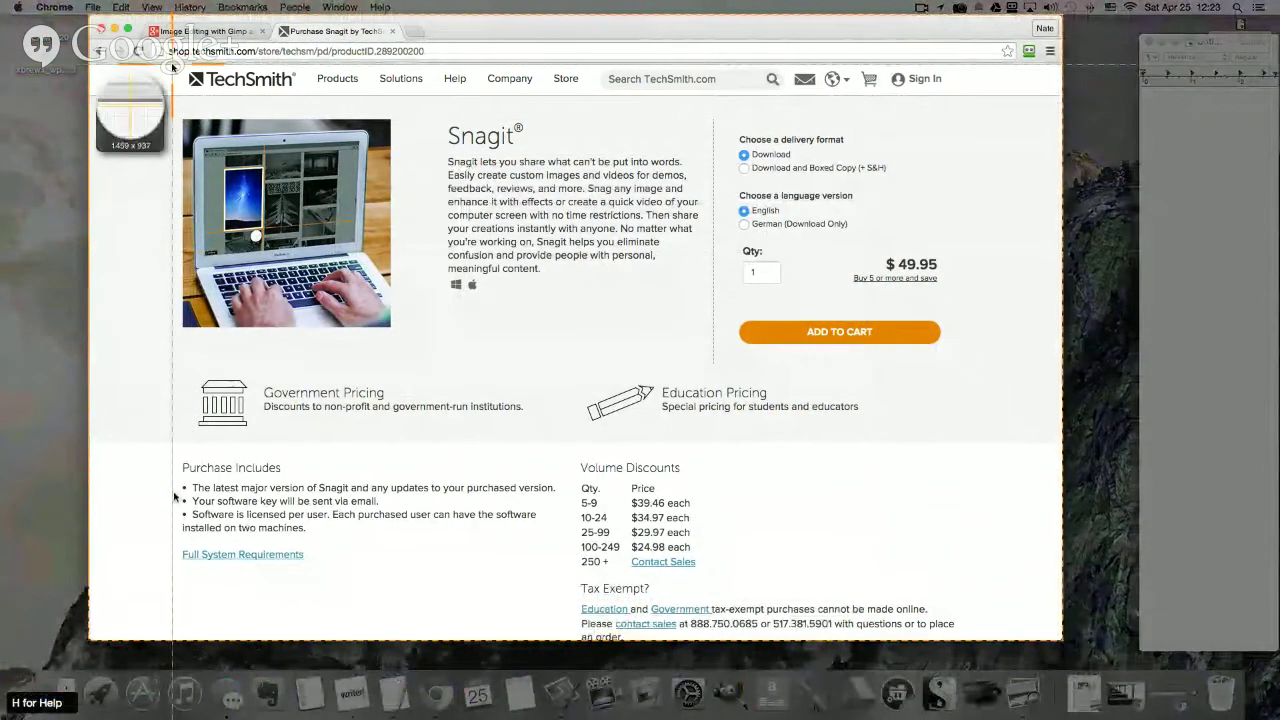
{"action": "left_click_drag", "start_coordinate": [172, 66], "coordinate": [722, 357]}
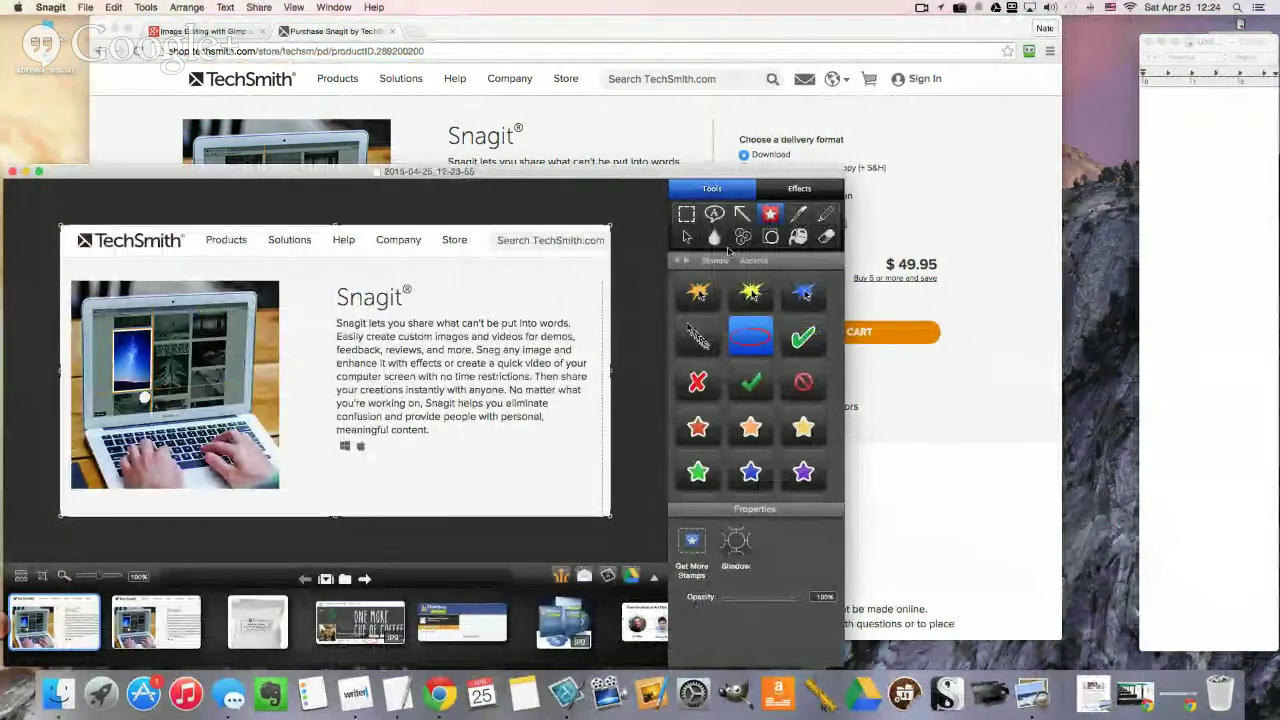
Step: Draw a plain red arrow at the laptop screen and resize the image to 500 × 265
{"action": "left_click", "coordinate": [741, 214]}
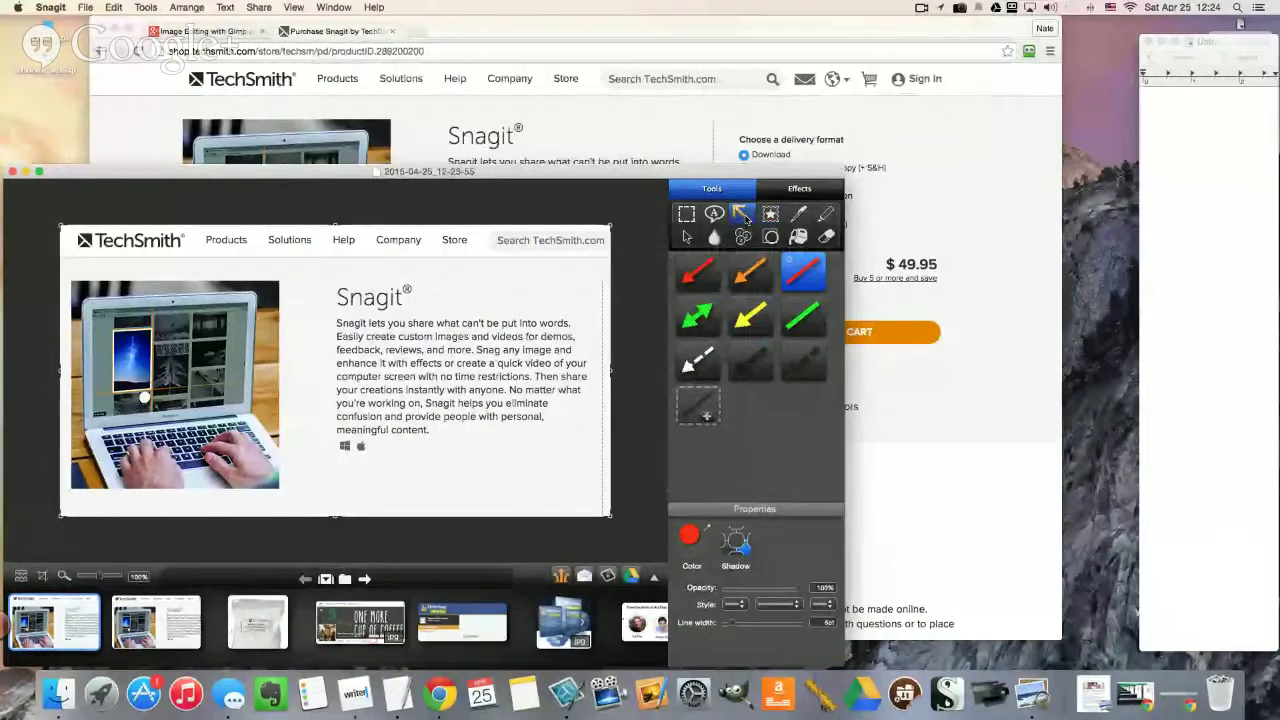
{"action": "left_click", "coordinate": [704, 279]}
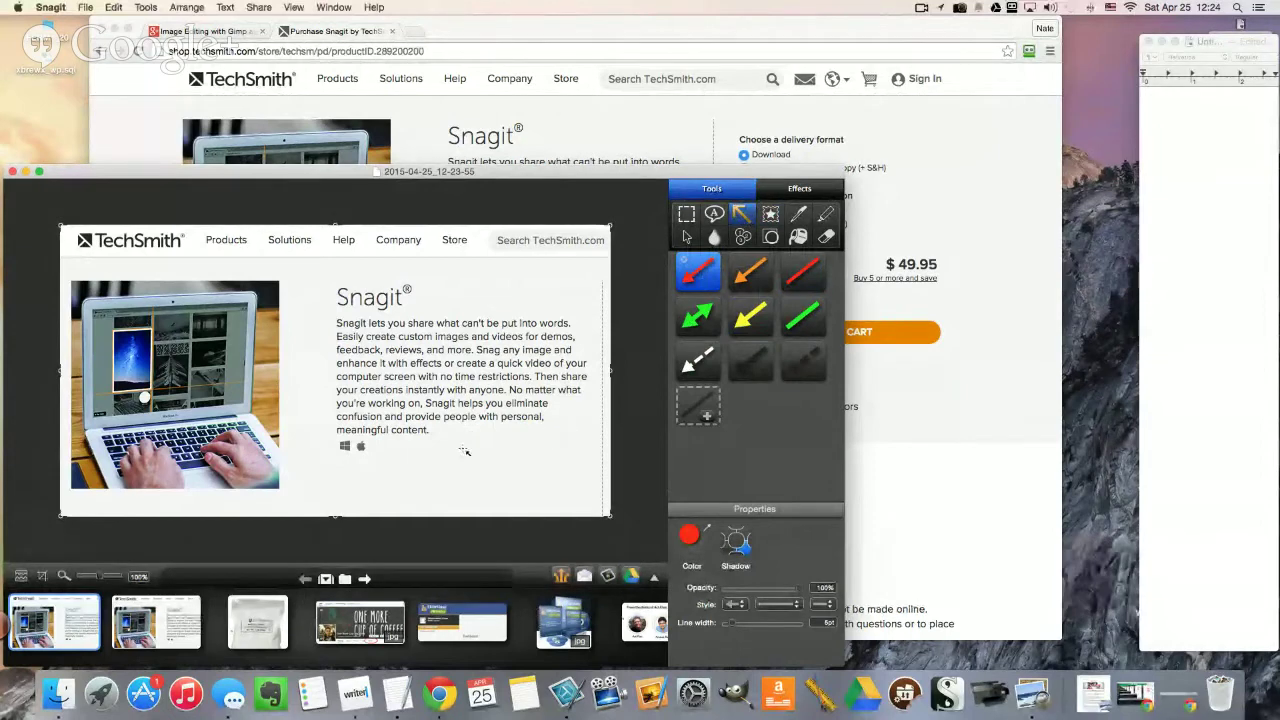
{"action": "mouse_move", "coordinate": [358, 270]}
{"action": "left_mouse_down"}
{"action": "mouse_move", "coordinate": [165, 337]}
{"action": "mouse_move", "coordinate": [300, 200]}
{"action": "mouse_move", "coordinate": [565, 450]}
{"action": "mouse_move", "coordinate": [390, 225]}
{"action": "mouse_move", "coordinate": [298, 145]}
{"action": "mouse_move", "coordinate": [245, 355]}
{"action": "mouse_move", "coordinate": [161, 341]}
{"action": "left_mouse_up"}
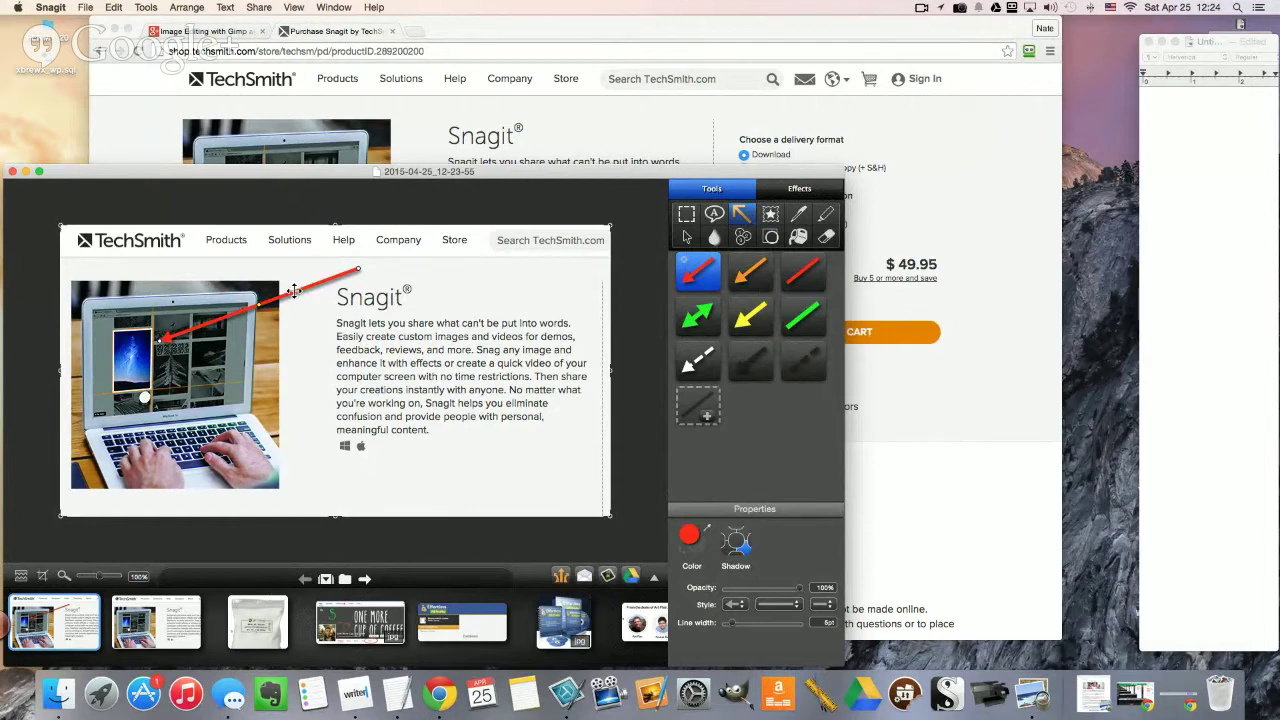
{"action": "key", "text": "shift+super+r"}
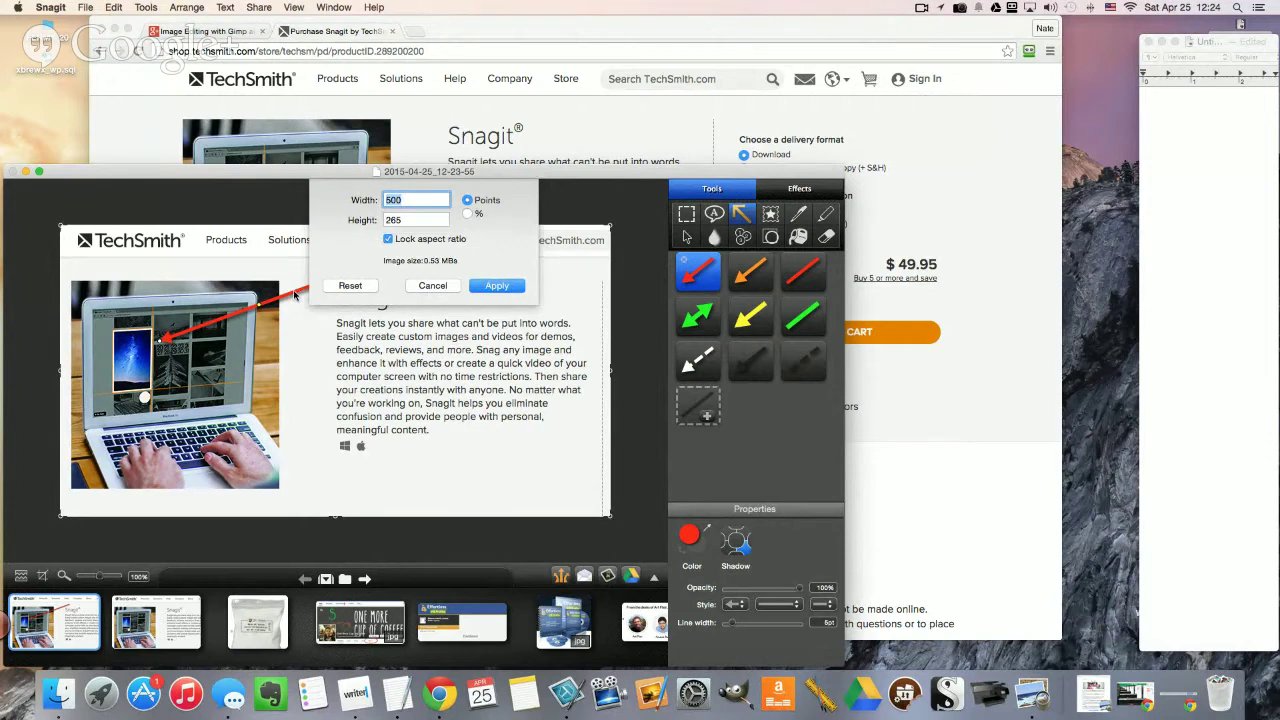
{"action": "key", "text": "Return"}
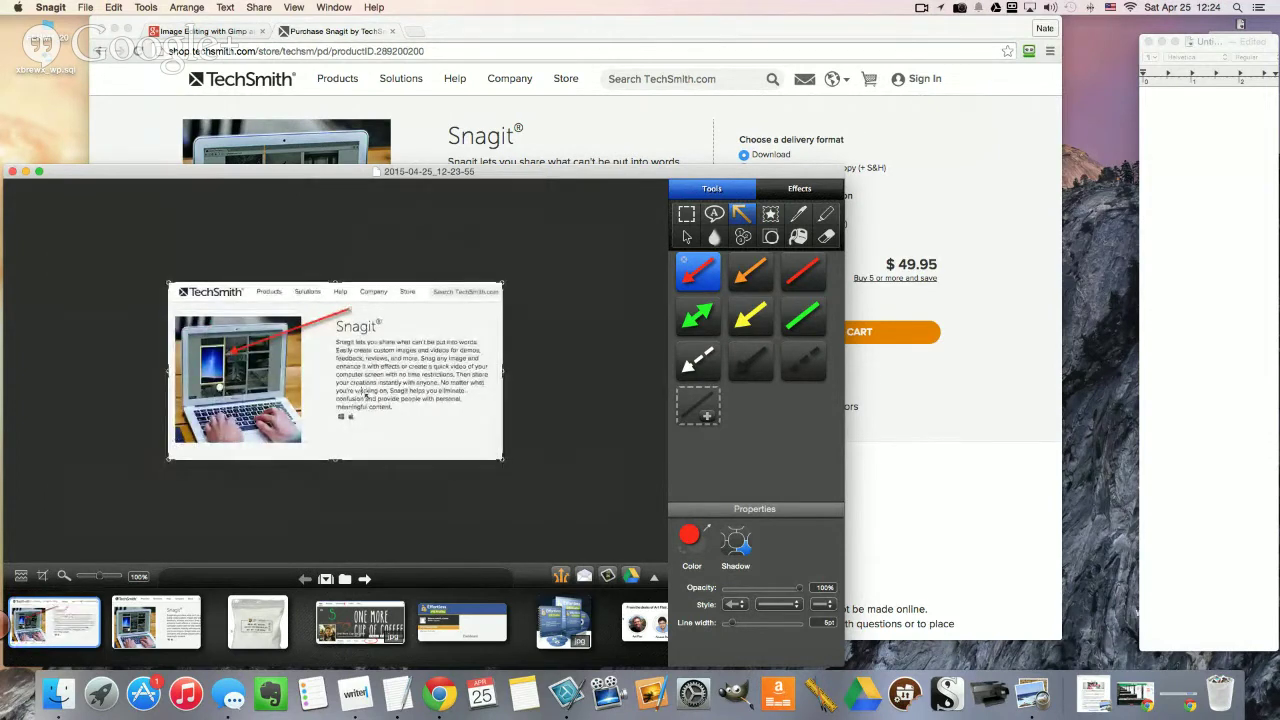
Step: Thicken the red arrow, make it partly transparent, change its arrowhead, and move its tail onto the heading
{"action": "left_click", "coordinate": [324, 322]}
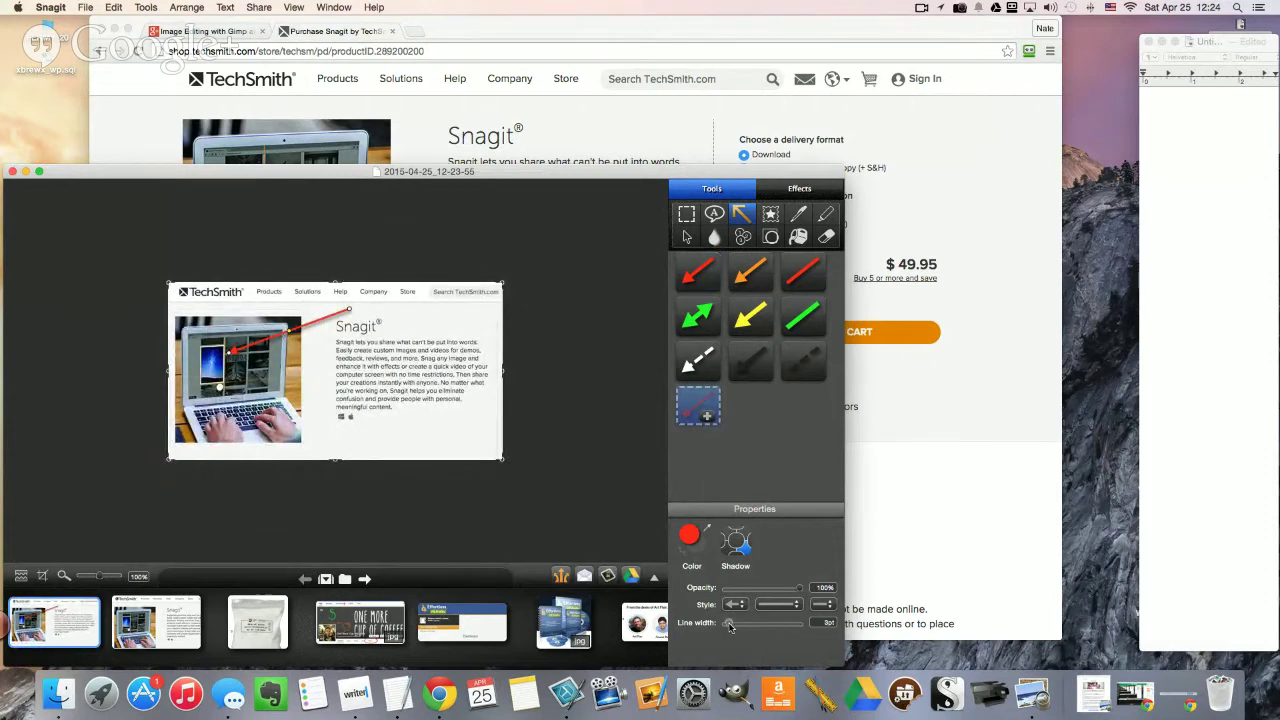
{"action": "left_click_drag", "start_coordinate": [730, 625], "coordinate": [764, 626]}
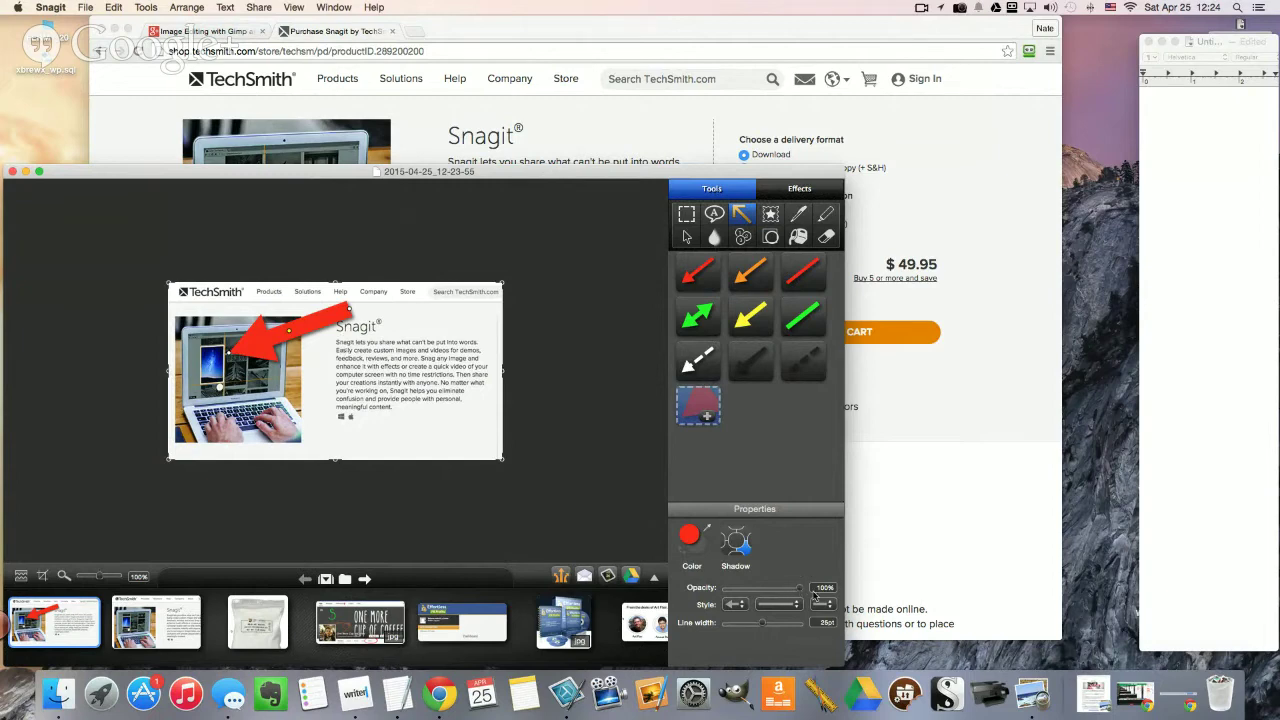
{"action": "left_click_drag", "start_coordinate": [800, 593], "coordinate": [771, 593]}
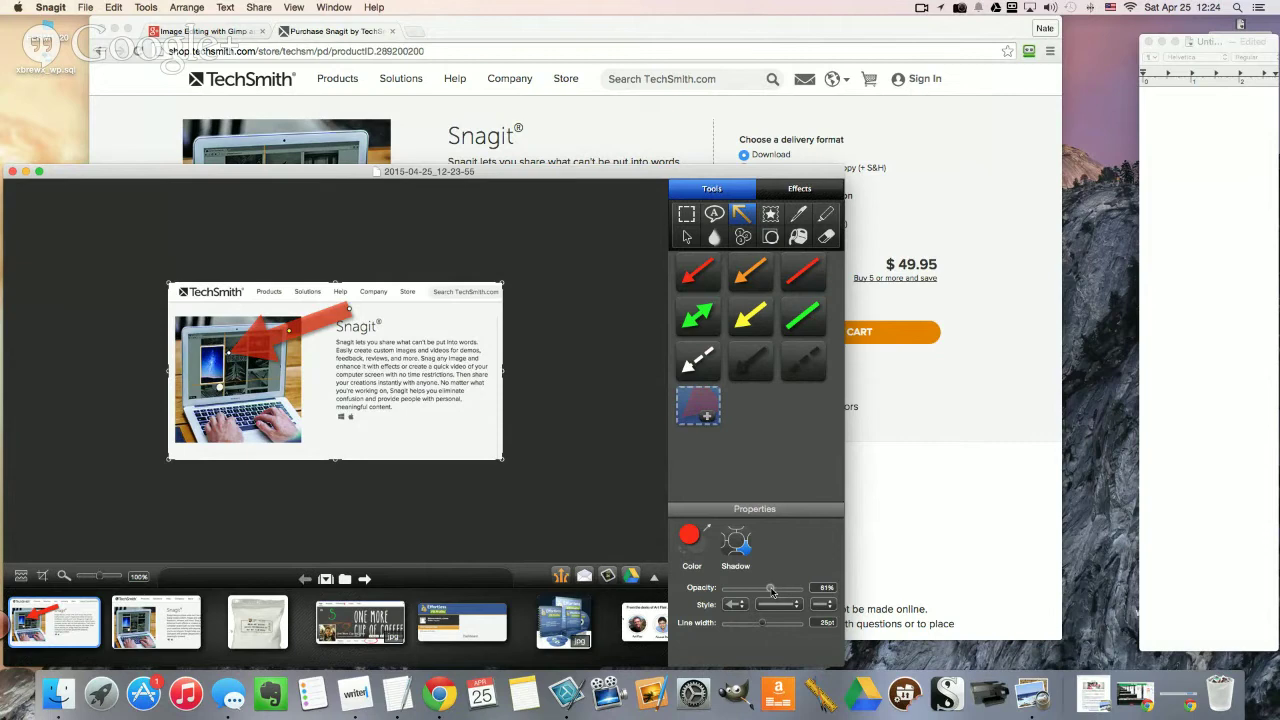
{"action": "left_click", "coordinate": [738, 605]}
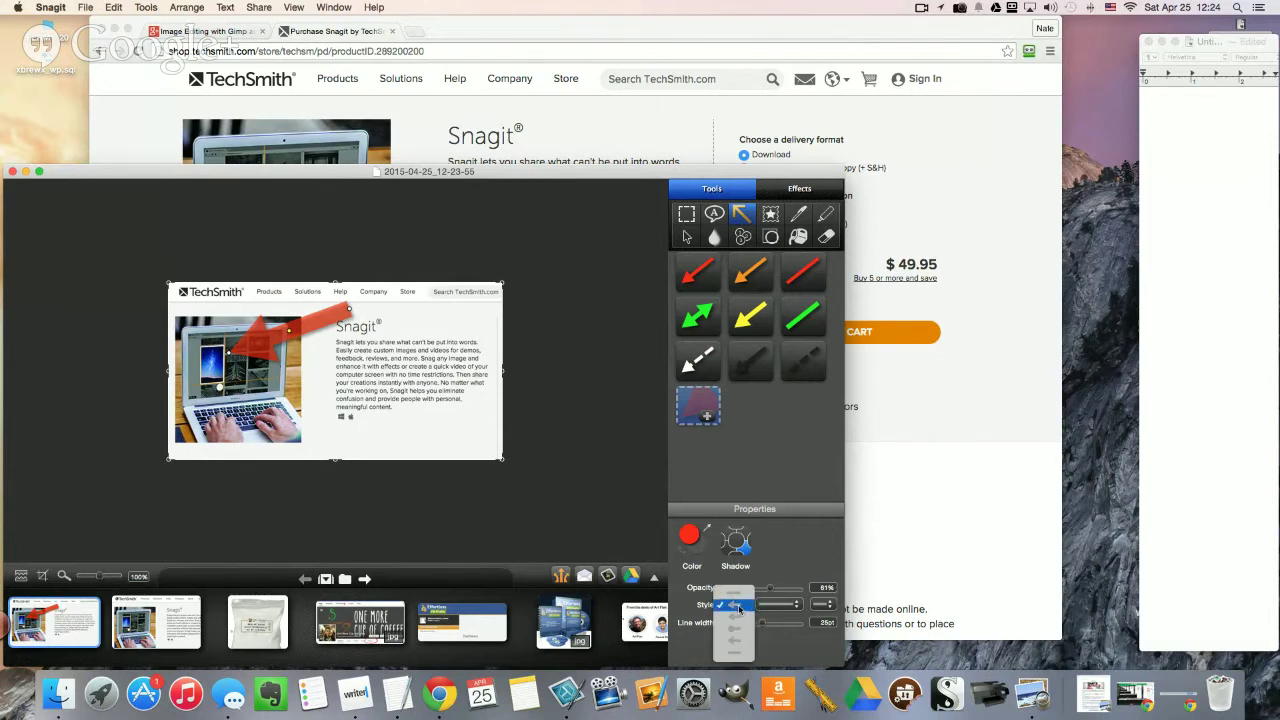
{"action": "left_click", "coordinate": [737, 619]}
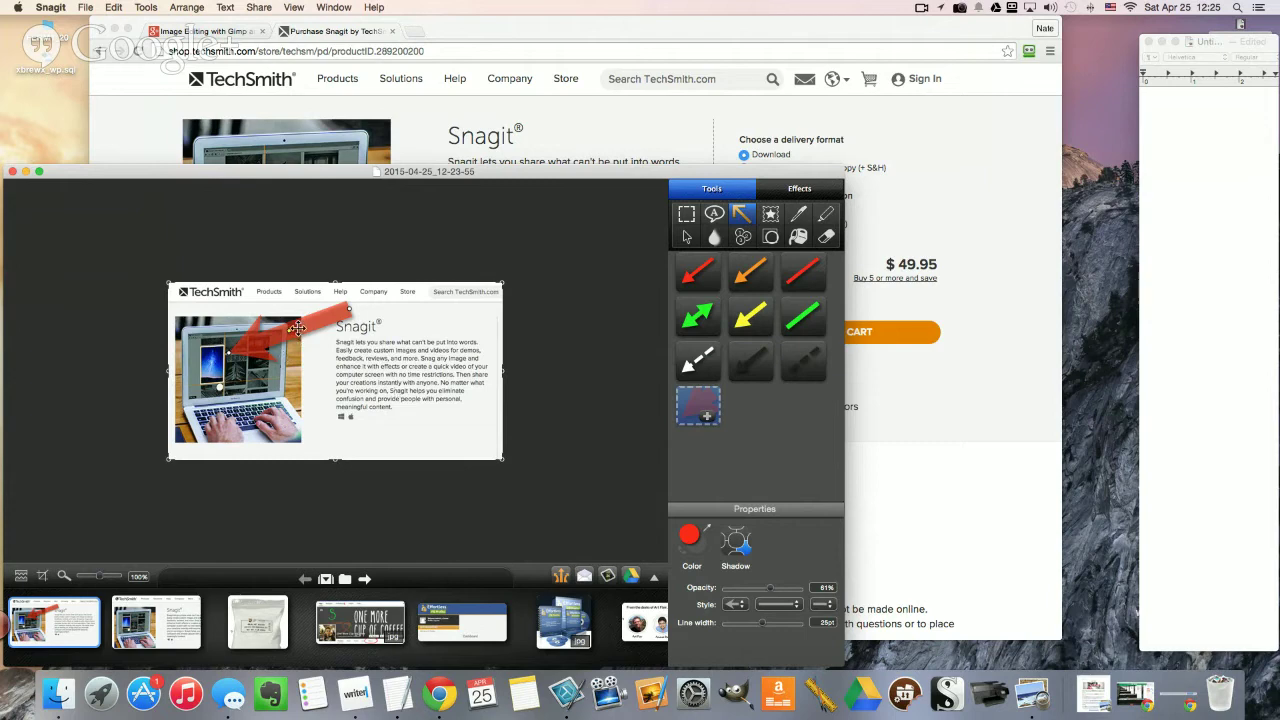
{"action": "mouse_move", "coordinate": [300, 328]}
{"action": "left_mouse_down"}
{"action": "mouse_move", "coordinate": [245, 348]}
{"action": "mouse_move", "coordinate": [481, 368]}
{"action": "mouse_move", "coordinate": [268, 312]}
{"action": "mouse_move", "coordinate": [311, 332]}
{"action": "left_mouse_up"}
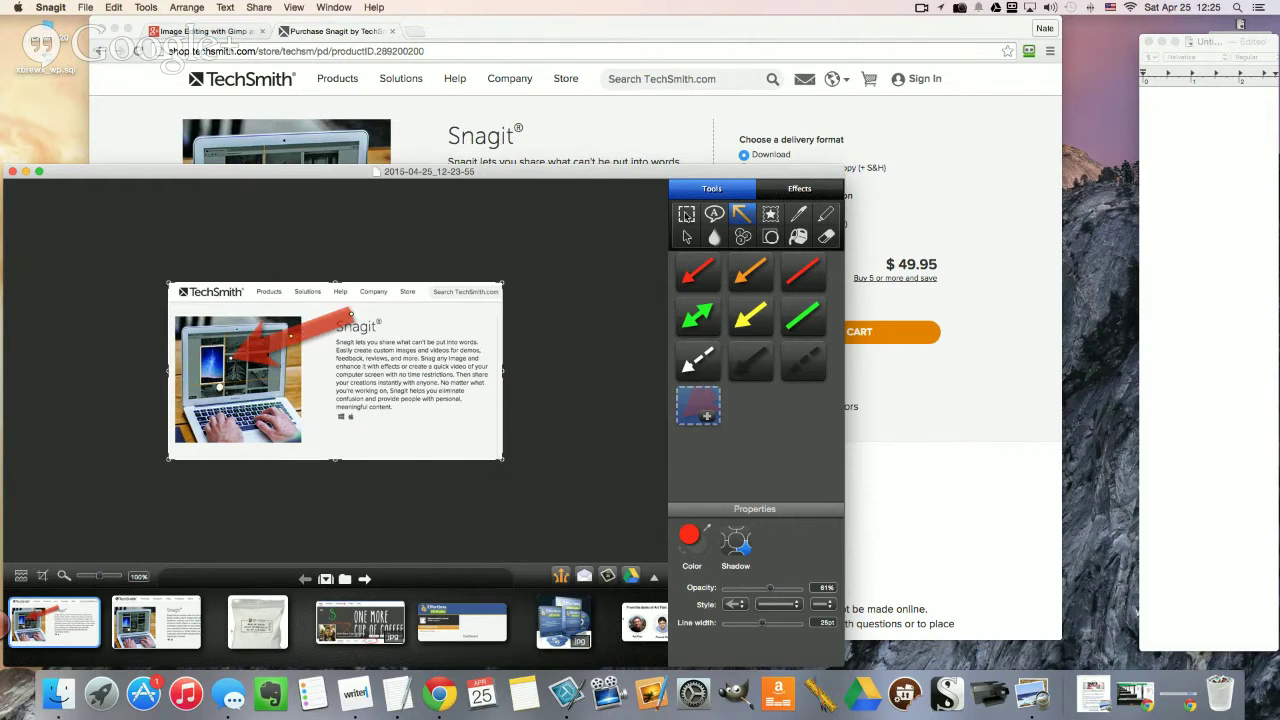
{"action": "left_click", "coordinate": [686, 214]}
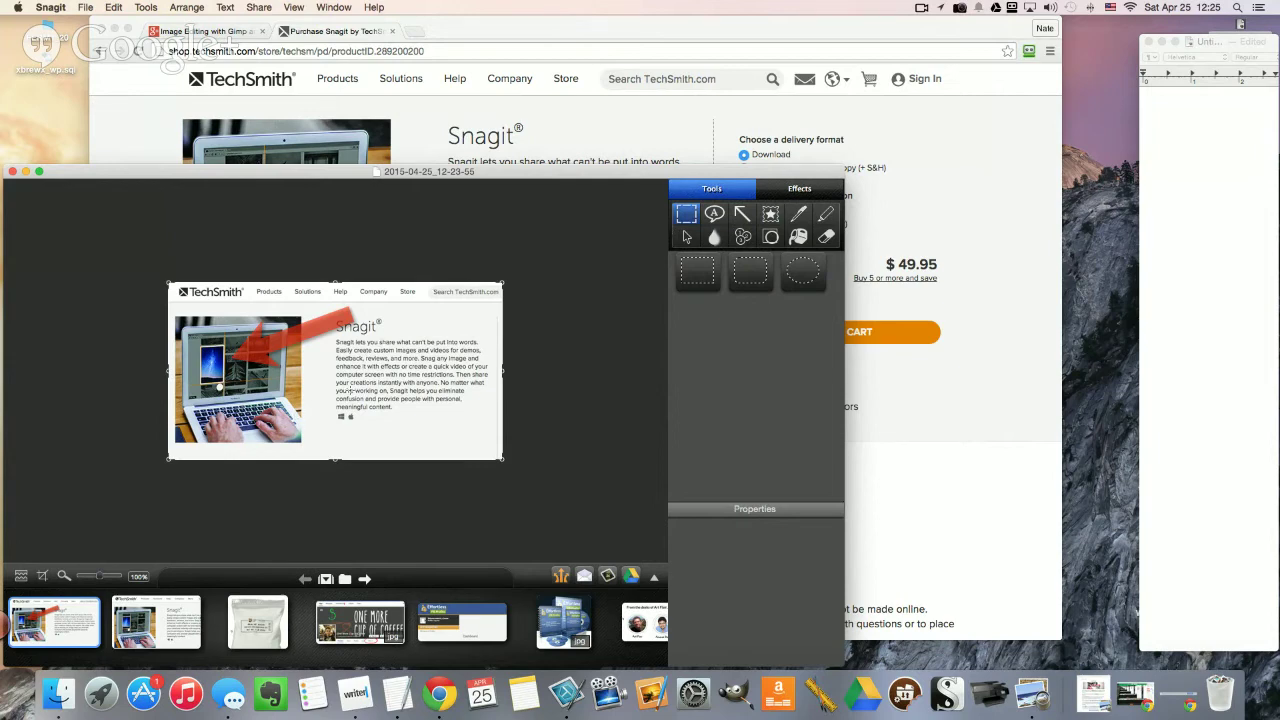
Step: Zoom in, delete the header's search box, and fill its area with white
{"action": "left_click_drag", "start_coordinate": [101, 578], "coordinate": [111, 578]}
{"action": "scroll", "coordinate": [596, 282], "scroll_direction": "right", "scroll_amount": 5}
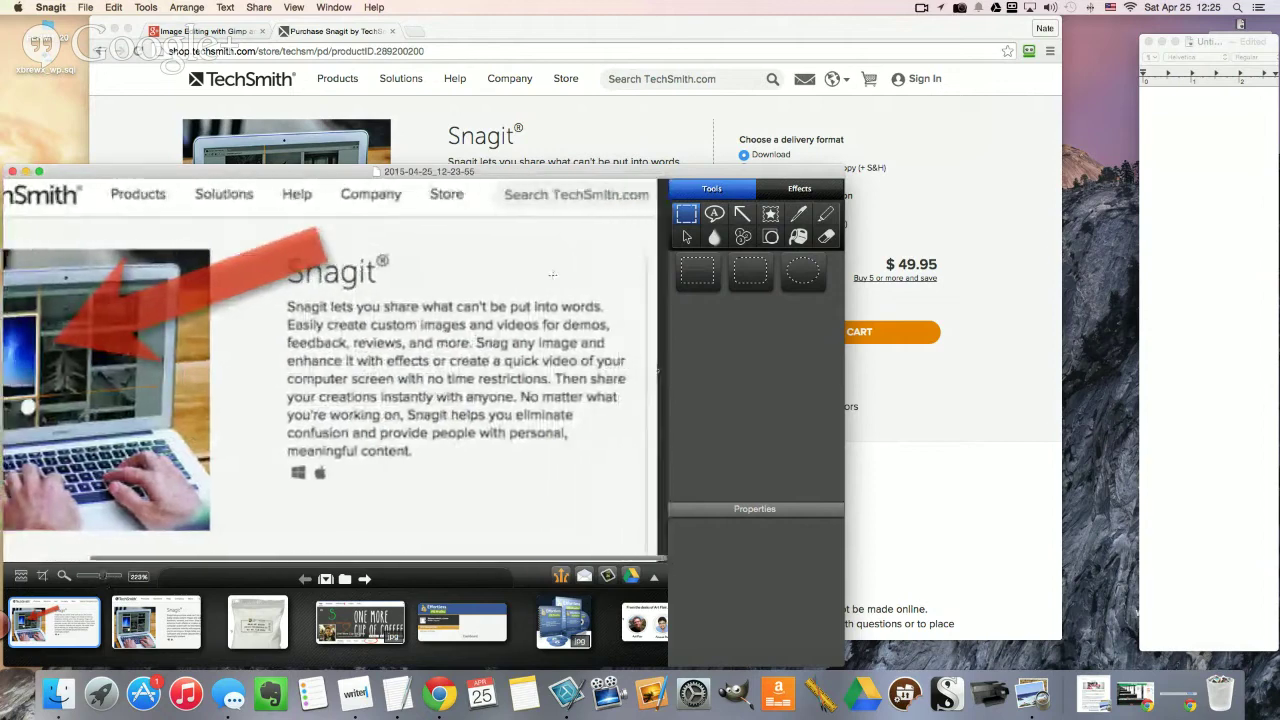
{"action": "scroll", "coordinate": [551, 273], "scroll_direction": "left", "scroll_amount": 1}
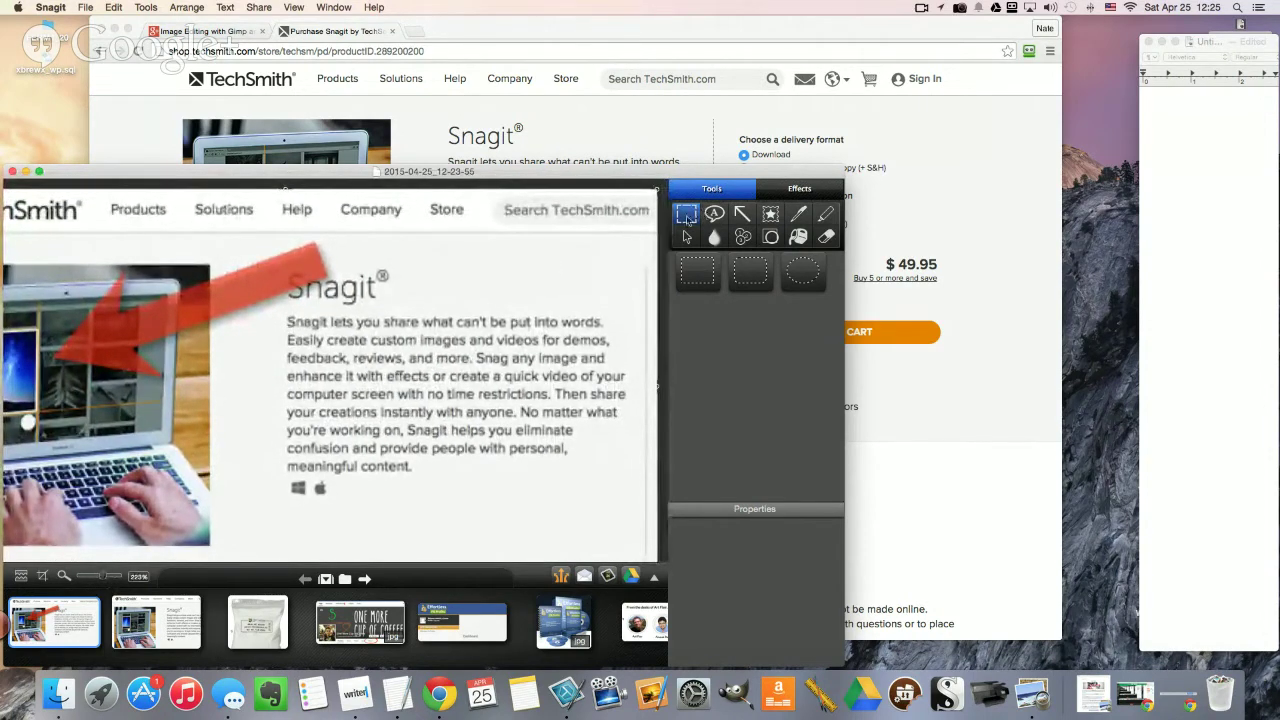
{"action": "left_click_drag", "start_coordinate": [486, 193], "coordinate": [657, 229]}
{"action": "key", "text": "Delete"}
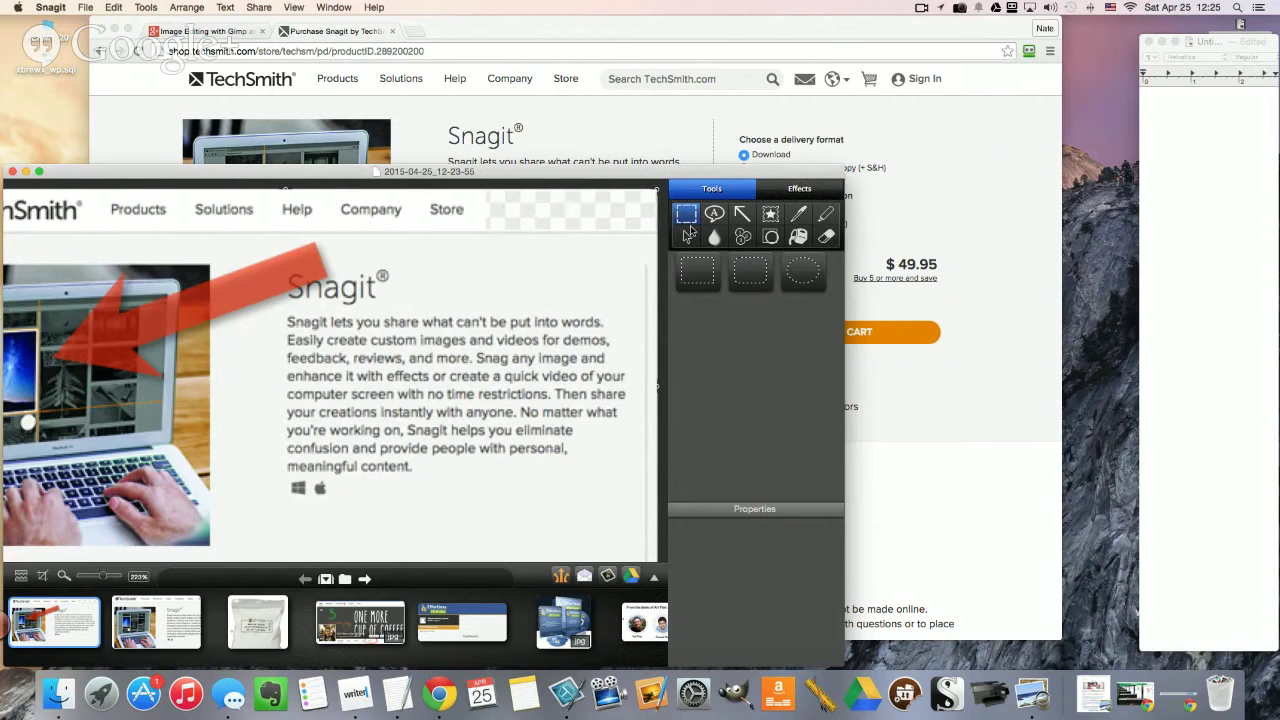
{"action": "left_click", "coordinate": [797, 237]}
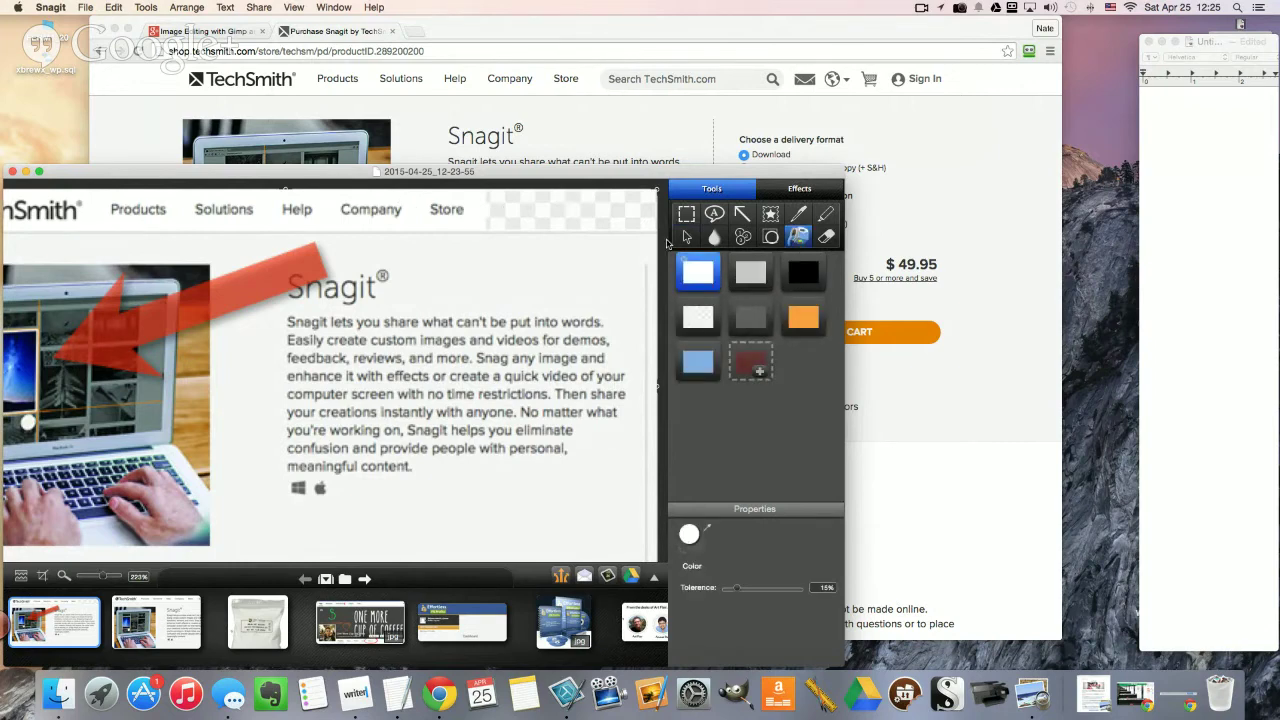
{"action": "left_click", "coordinate": [578, 205]}
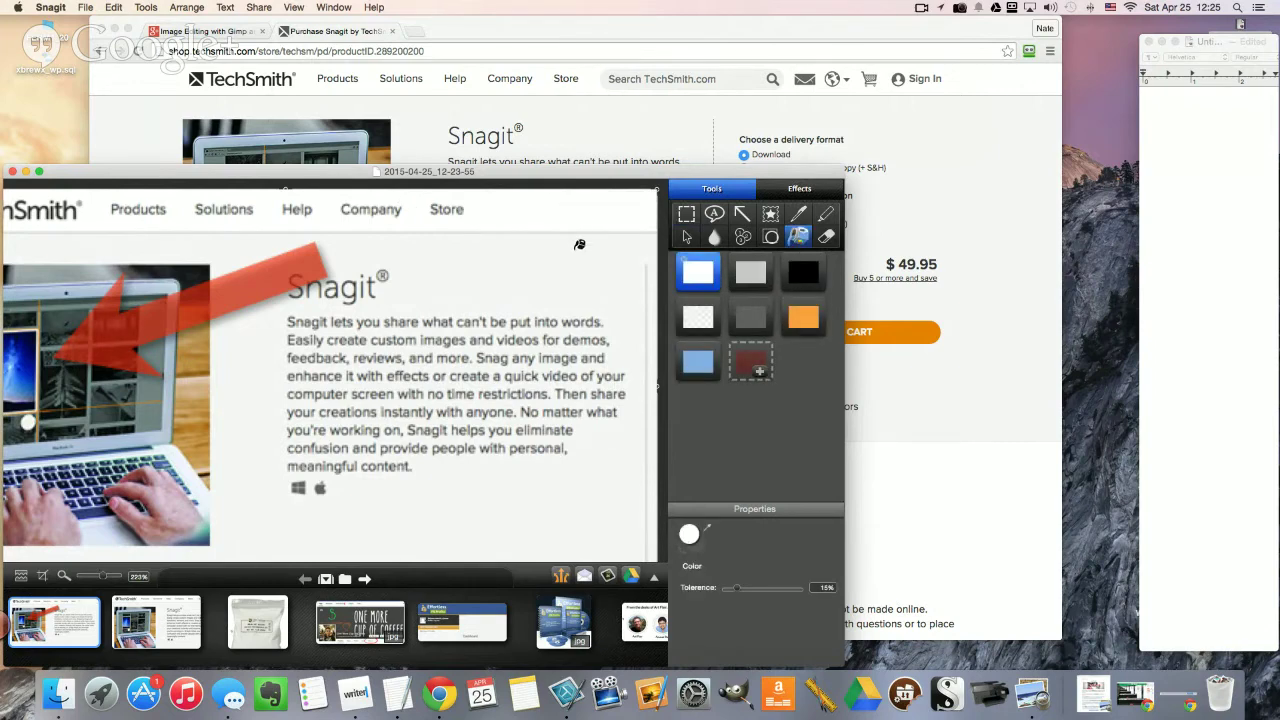
{"action": "scroll", "coordinate": [630, 280], "scroll_direction": "down", "scroll_amount": 1}
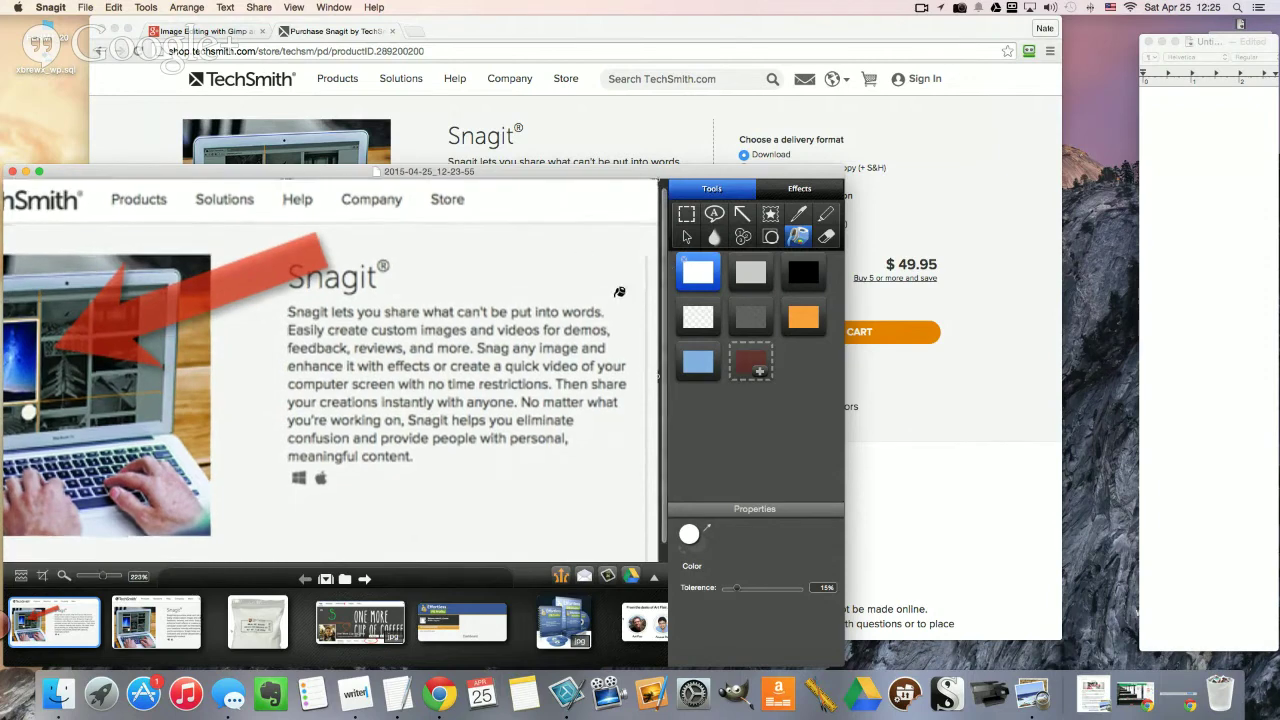
{"action": "scroll", "coordinate": [620, 291], "scroll_direction": "down", "scroll_amount": 2}
Step: Delete the right-edge strip and fill it with a colour sampled from the screenshot
{"action": "key", "text": "s"}
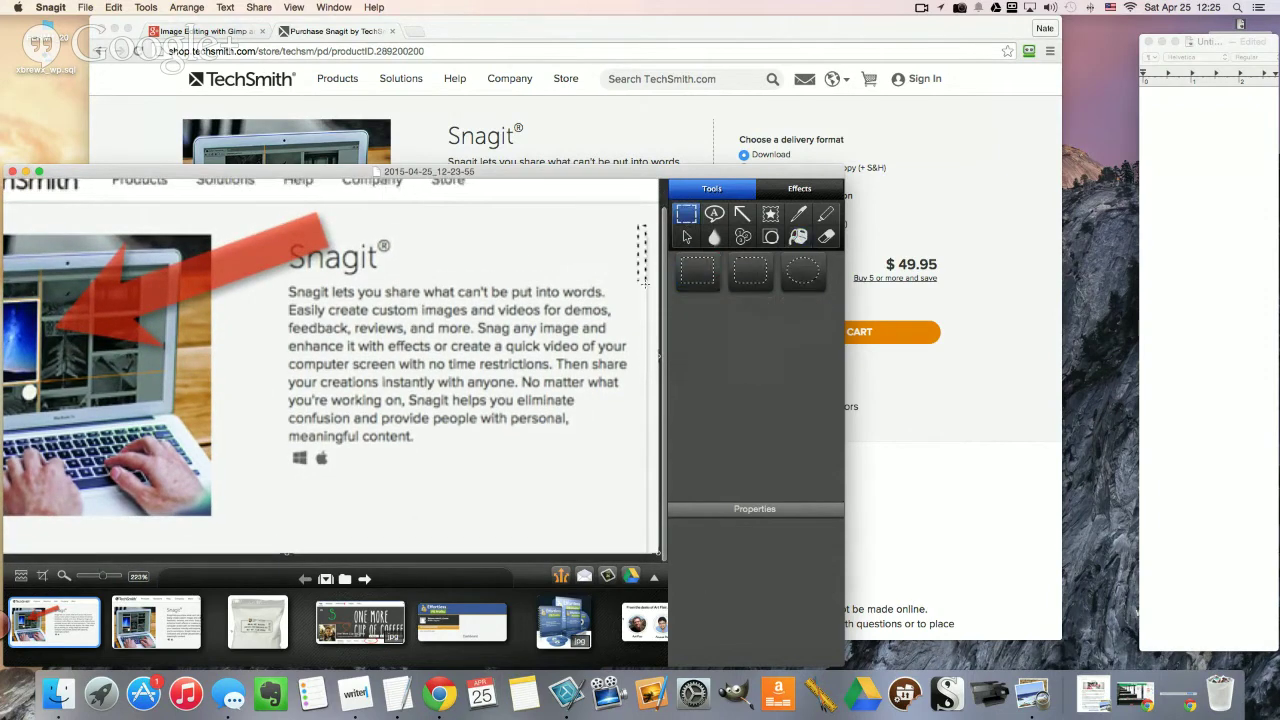
{"action": "left_click_drag", "start_coordinate": [645, 283], "coordinate": [650, 556]}
{"action": "key", "text": "Delete"}
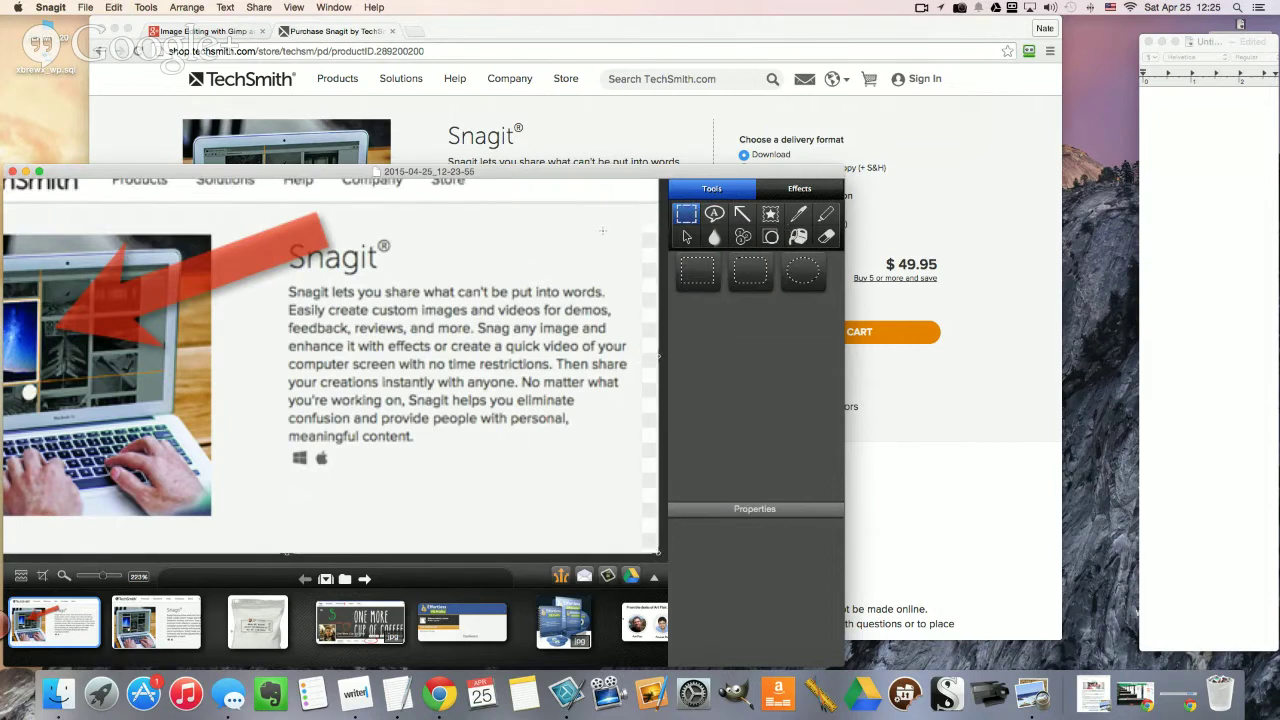
{"action": "left_click", "coordinate": [797, 237]}
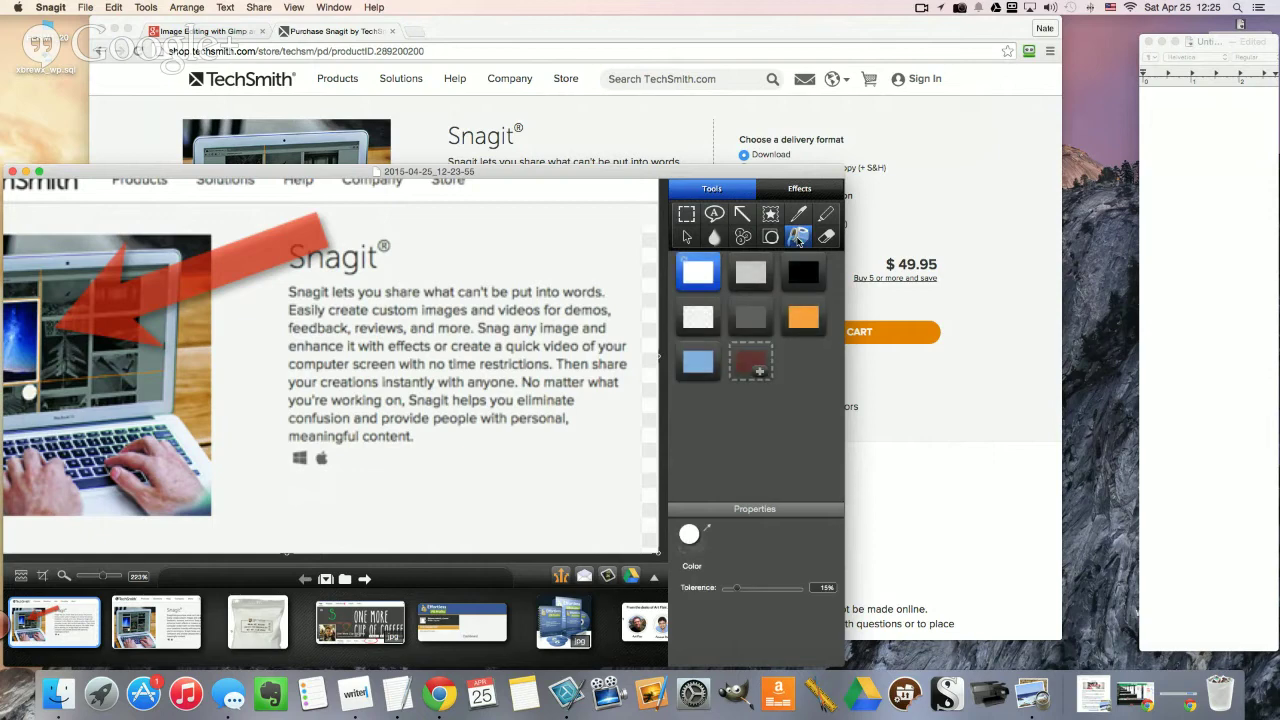
{"action": "left_click", "coordinate": [692, 537]}
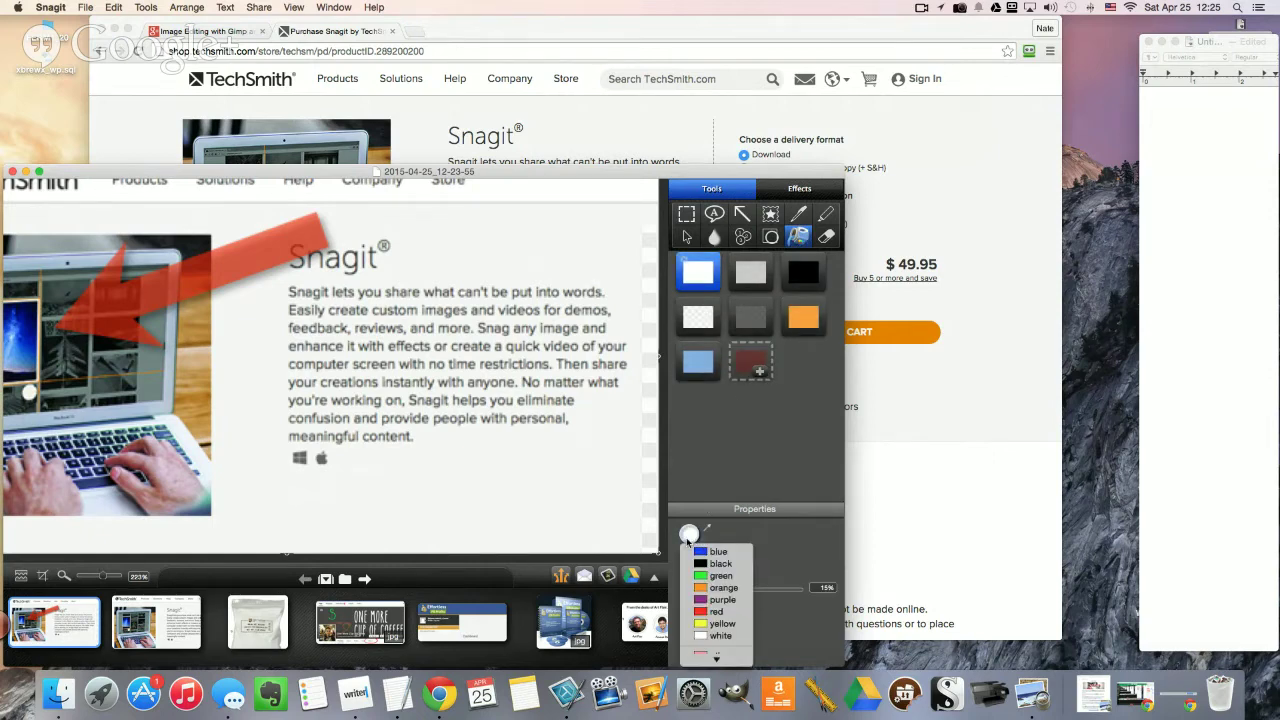
{"action": "mouse_move", "coordinate": [716, 659]}
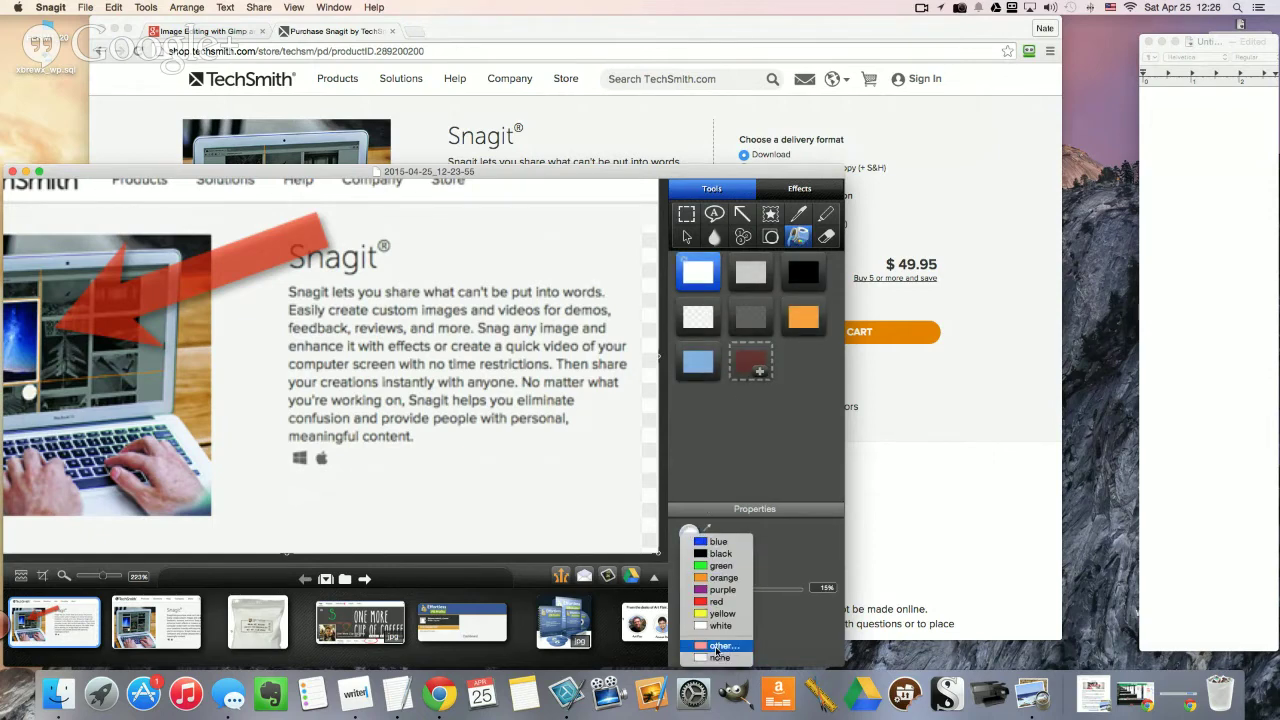
{"action": "left_click", "coordinate": [720, 646]}
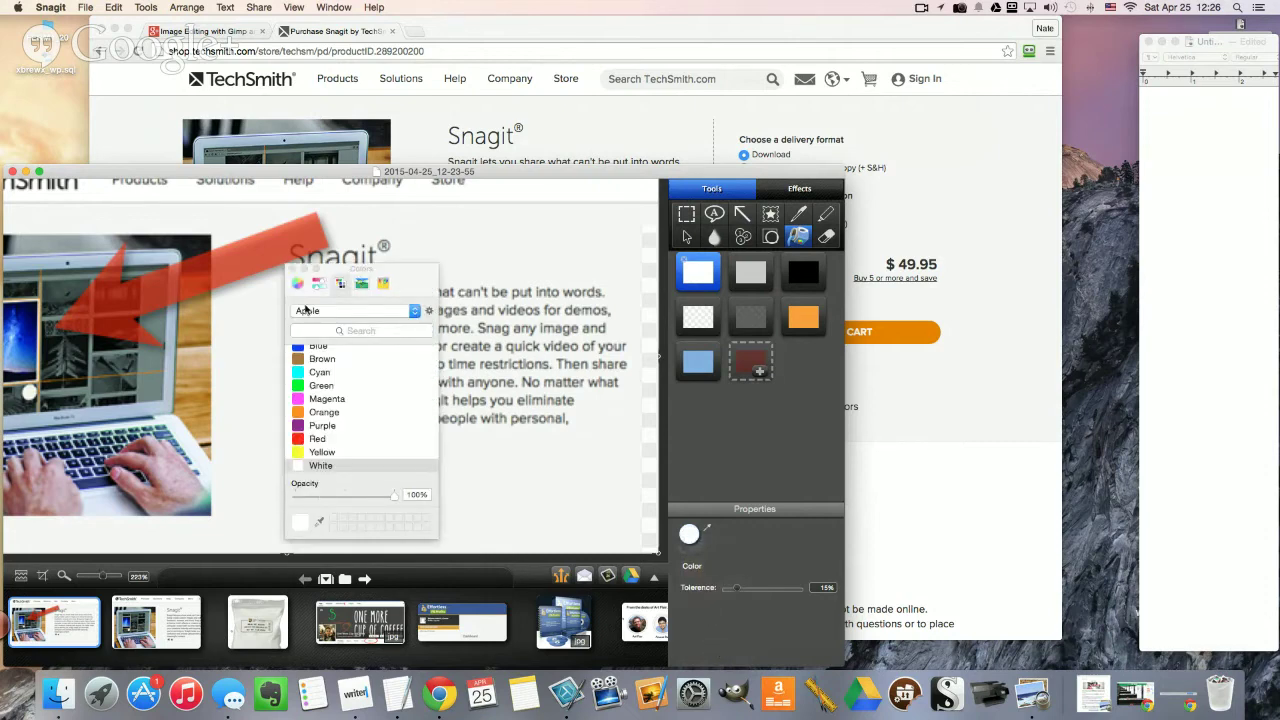
{"action": "left_click", "coordinate": [318, 528]}
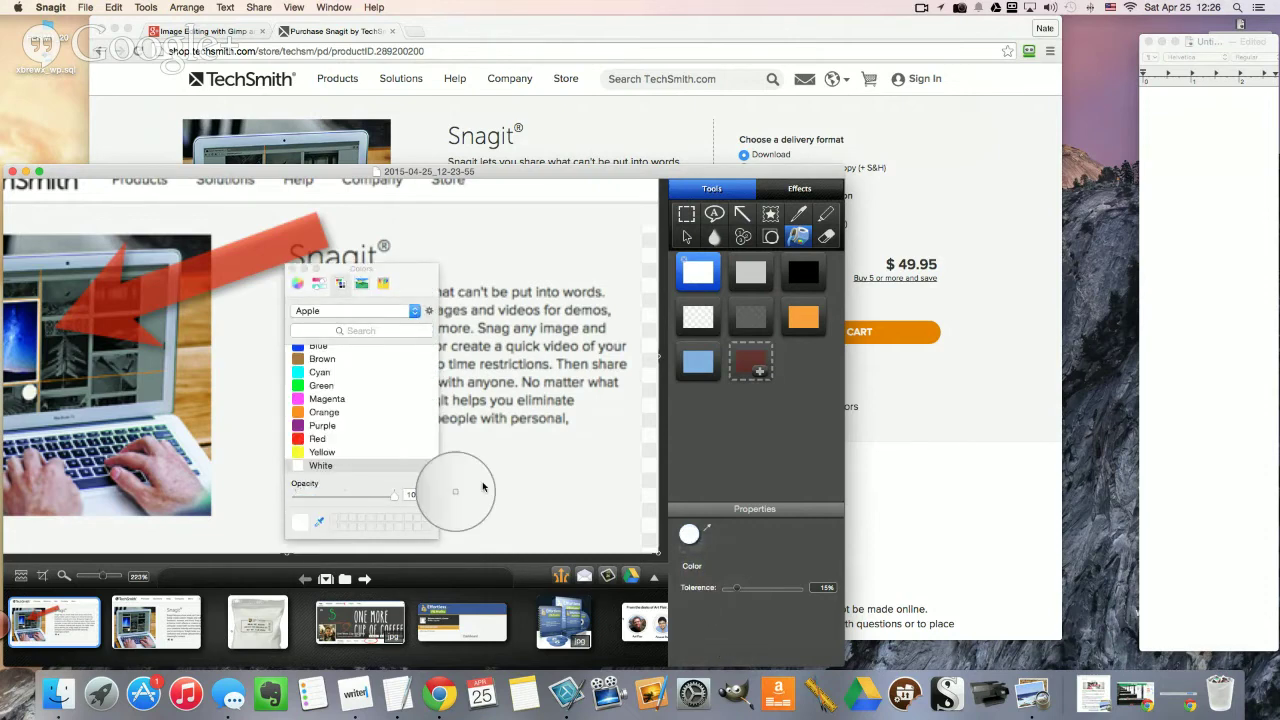
{"action": "left_click", "coordinate": [579, 456]}
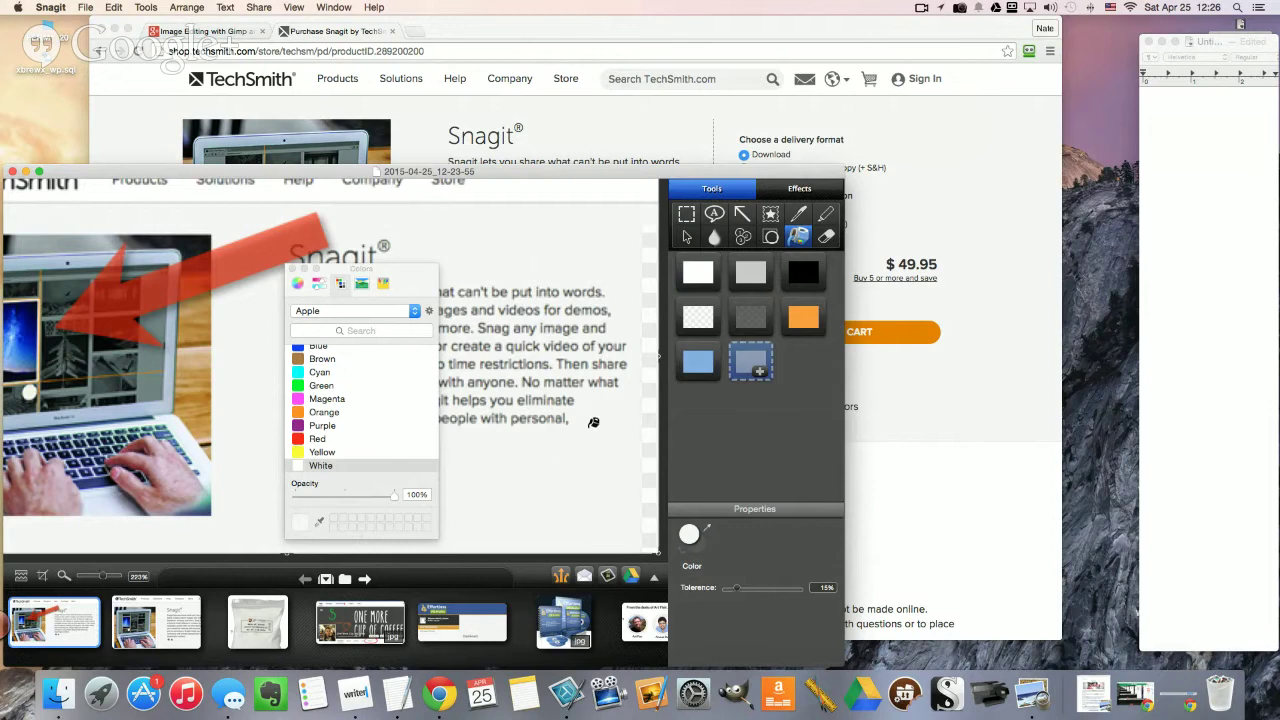
{"action": "left_click", "coordinate": [292, 270]}
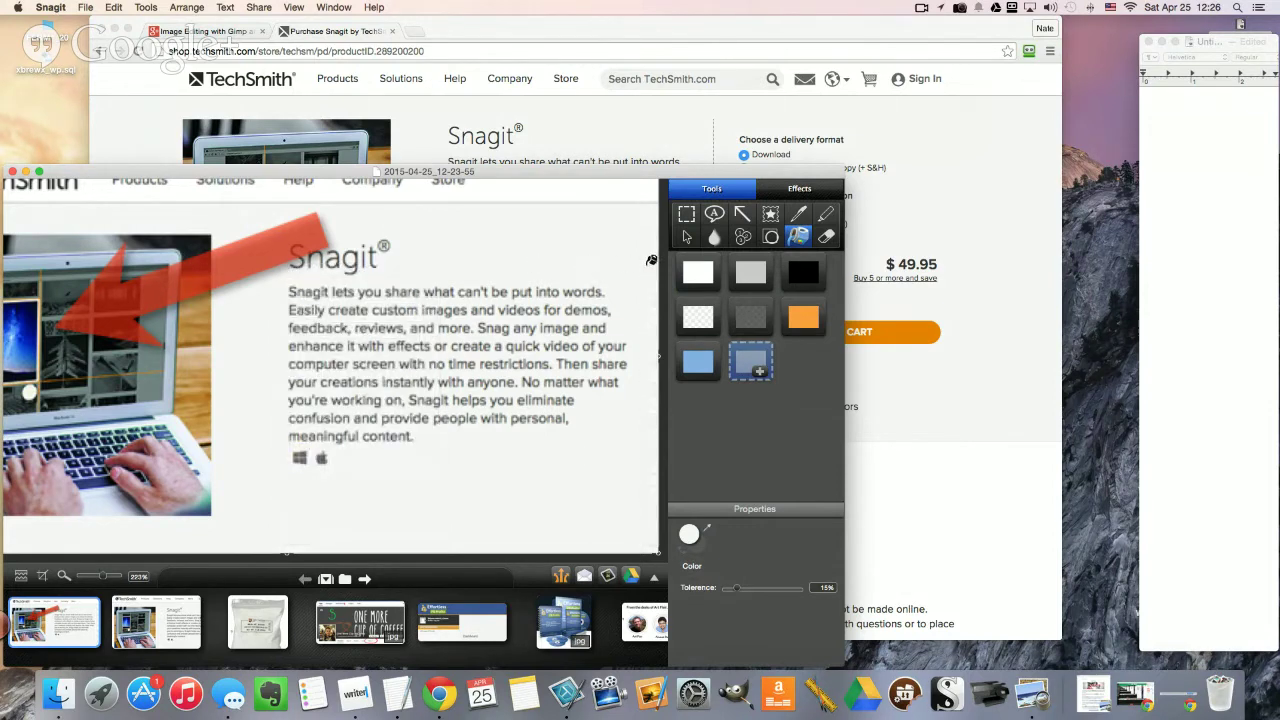
{"action": "scroll", "coordinate": [560, 388], "scroll_direction": "up", "scroll_amount": 1}
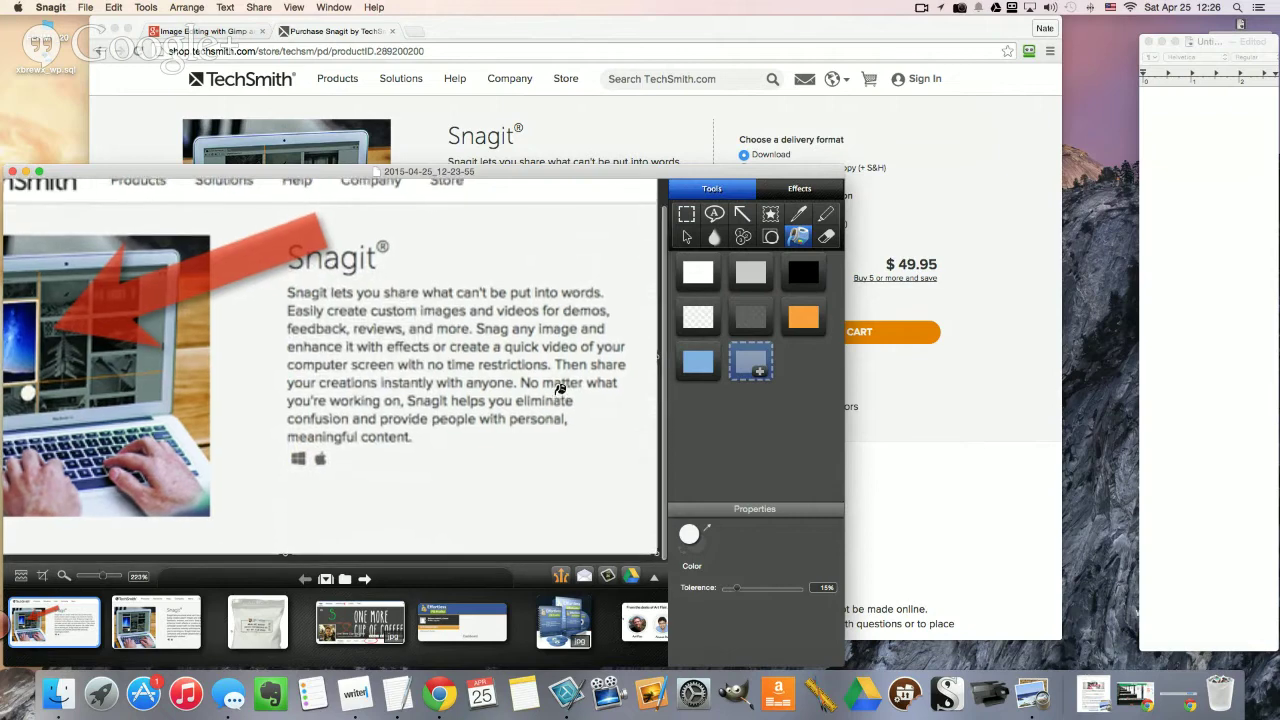
{"action": "scroll", "coordinate": [223, 530], "scroll_direction": "down", "scroll_amount": 3}
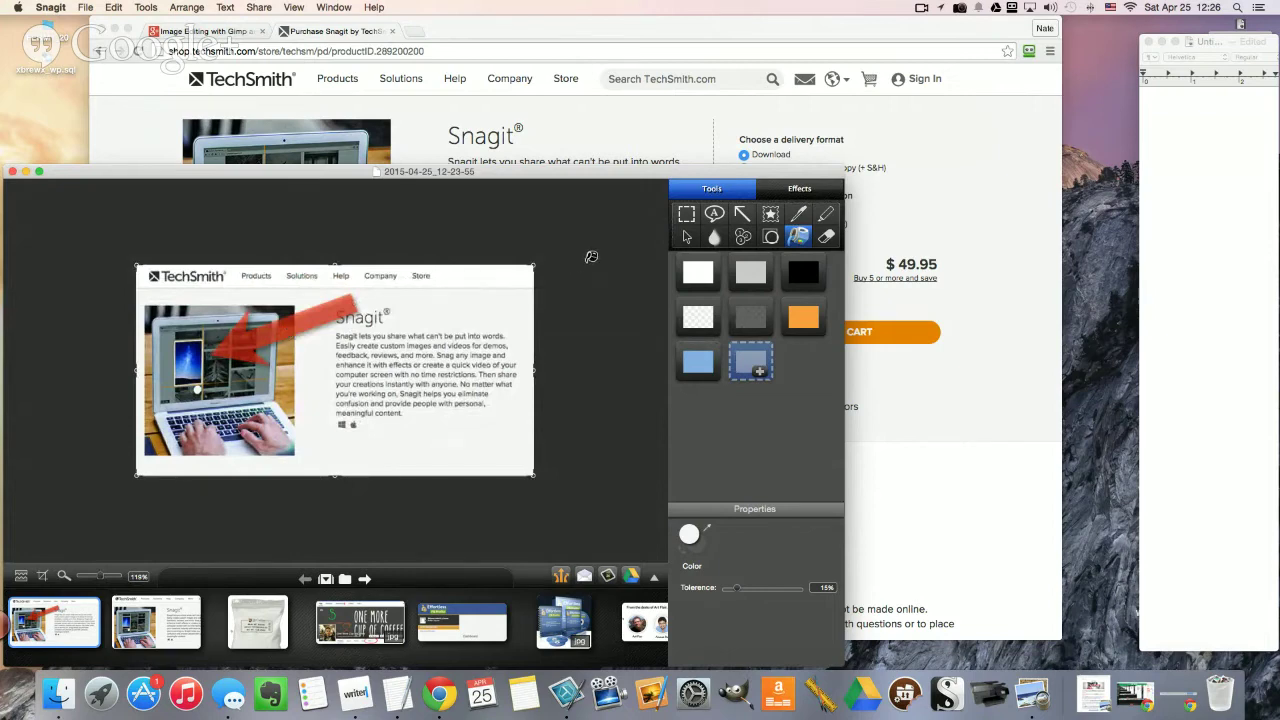
Step: Re-angle the red arrow, raising its tail near the Snagit heading, then zoom in and out to check it
{"action": "left_click", "coordinate": [317, 312]}
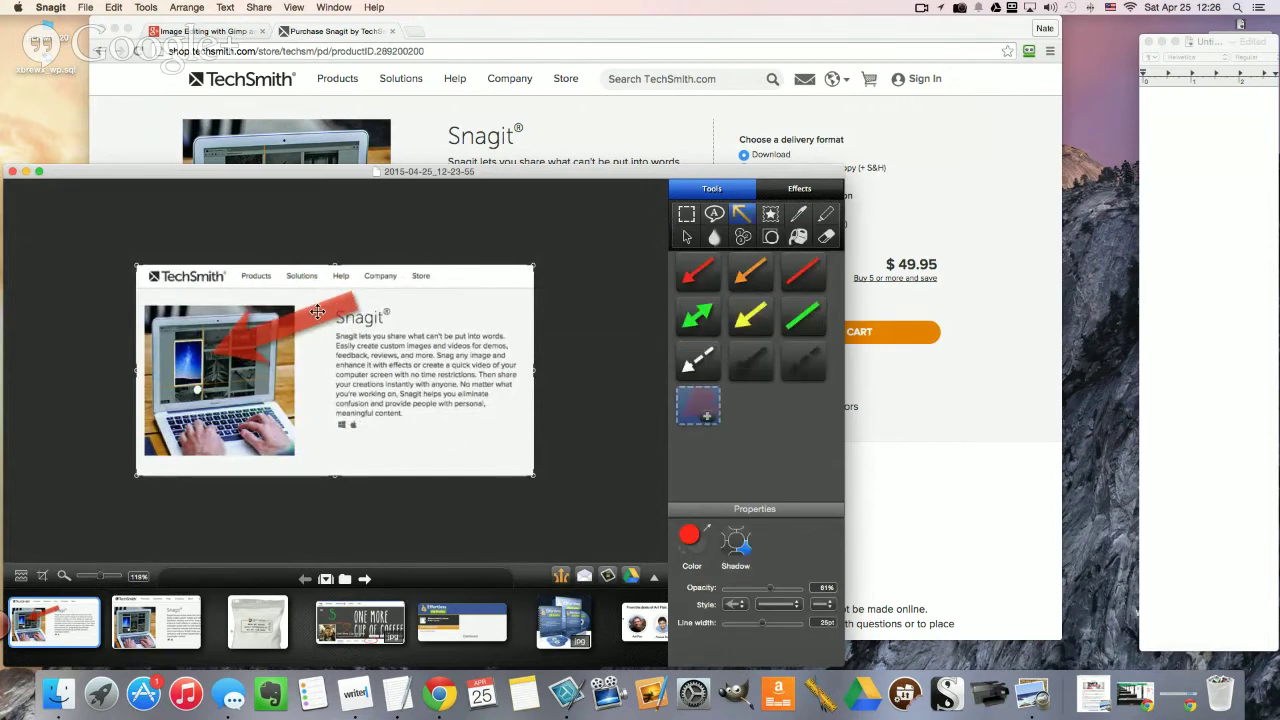
{"action": "left_click_drag", "start_coordinate": [317, 312], "coordinate": [313, 303]}
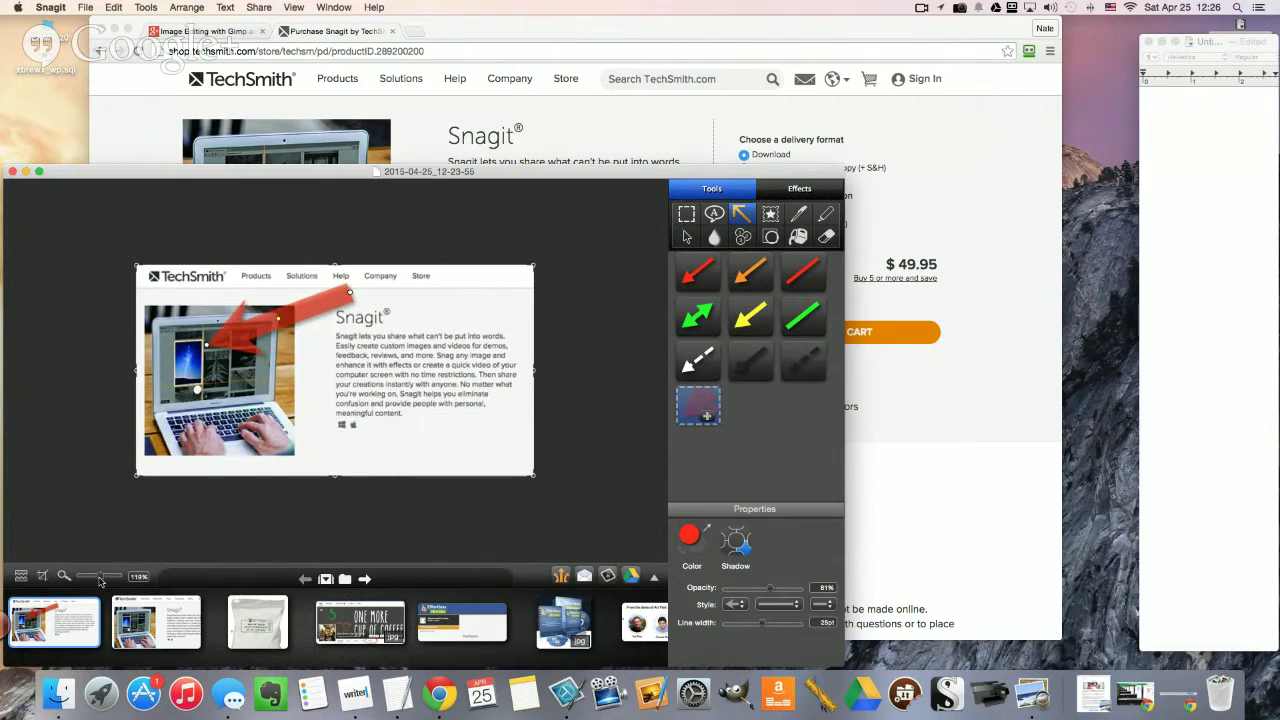
{"action": "left_click_drag", "start_coordinate": [99, 579], "coordinate": [104, 580]}
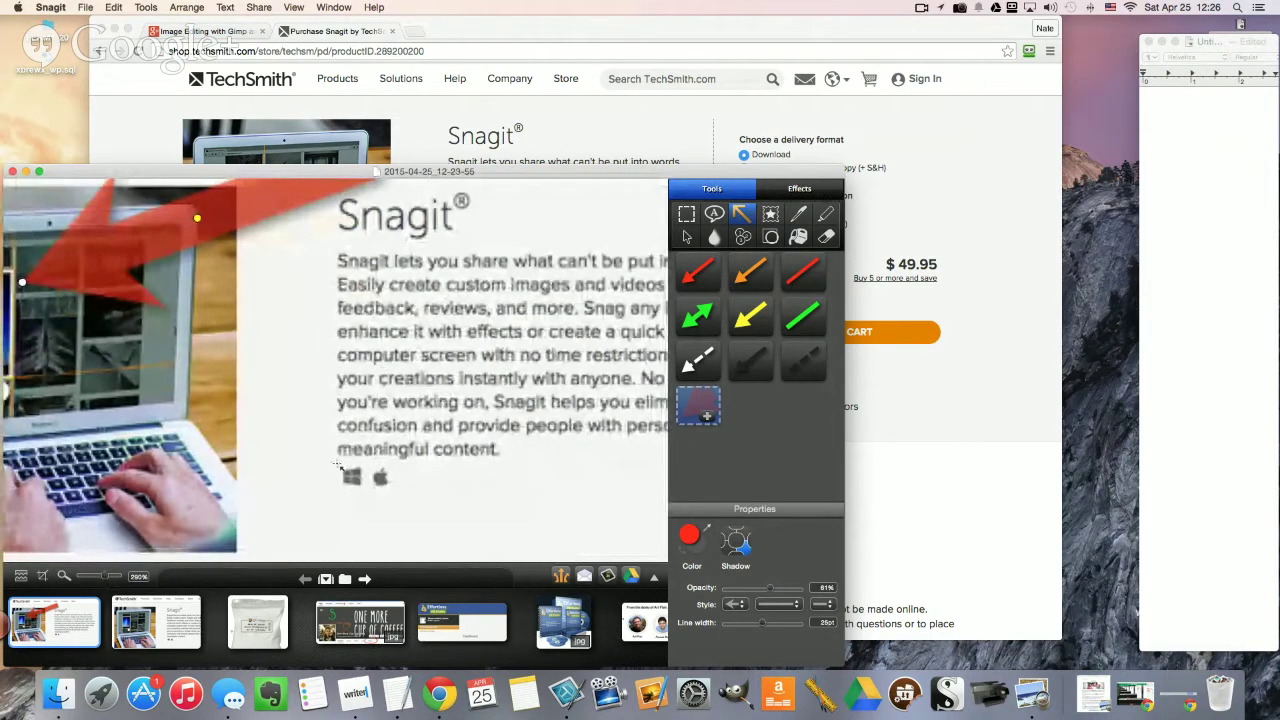
{"action": "scroll", "coordinate": [475, 410], "scroll_direction": "down", "scroll_amount": 2}
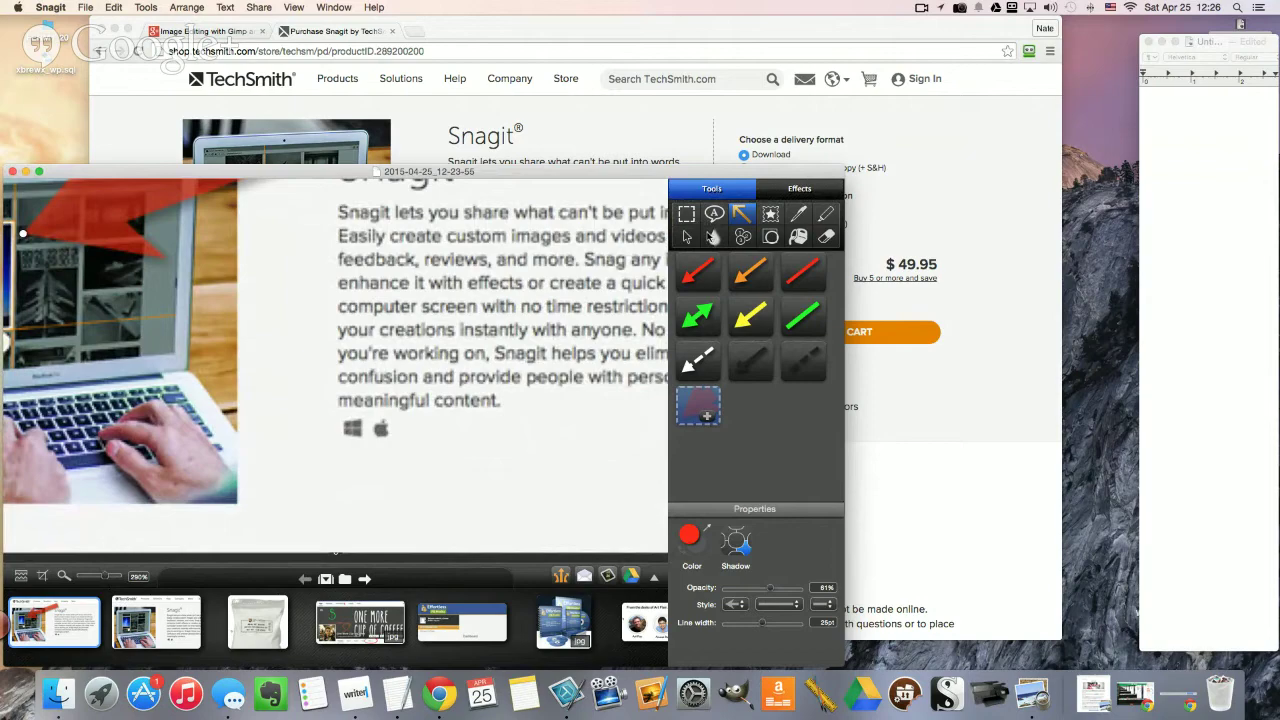
{"action": "scroll", "coordinate": [400, 440], "scroll_direction": "right", "scroll_amount": 2}
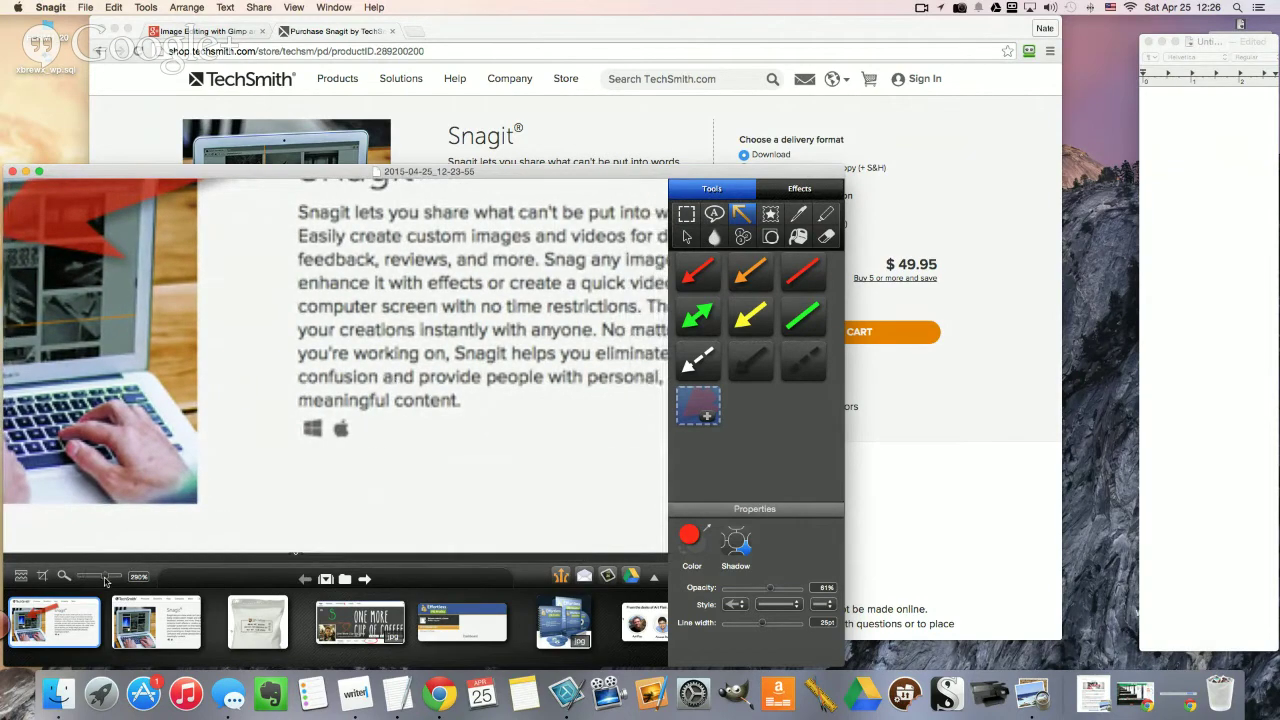
{"action": "left_click_drag", "start_coordinate": [105, 581], "coordinate": [99, 578]}
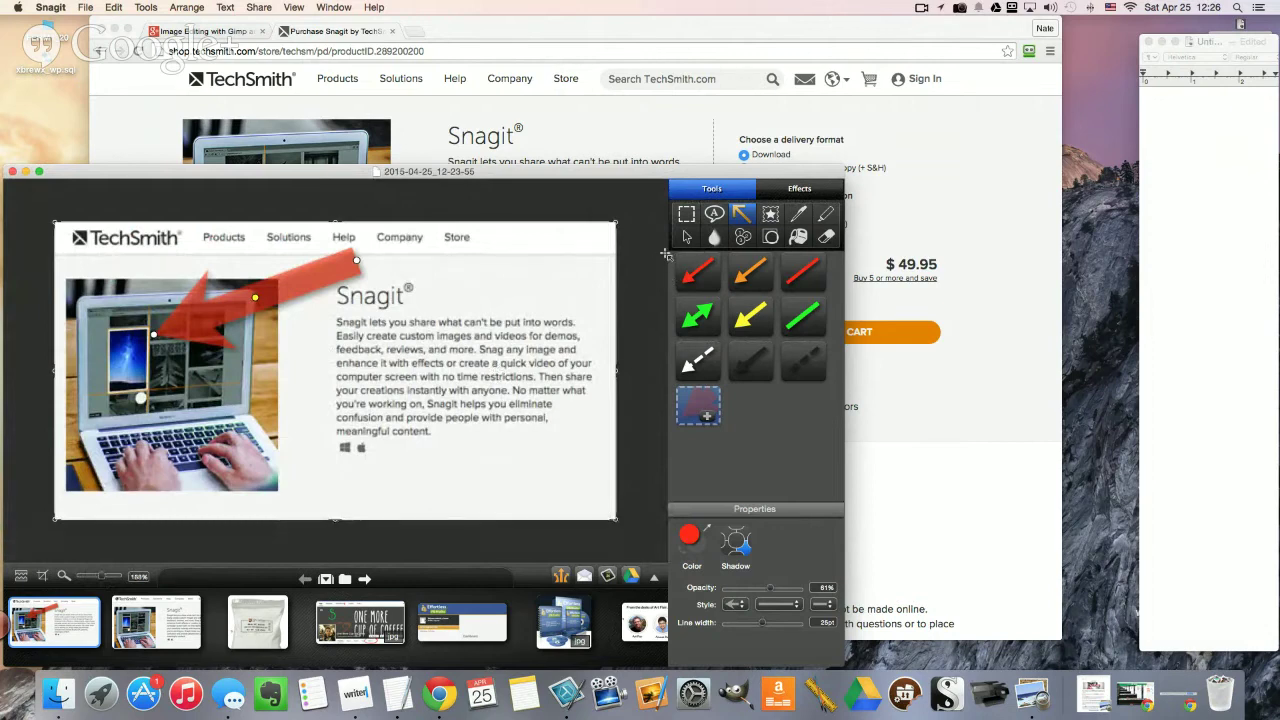
{"action": "left_click", "coordinate": [714, 237]}
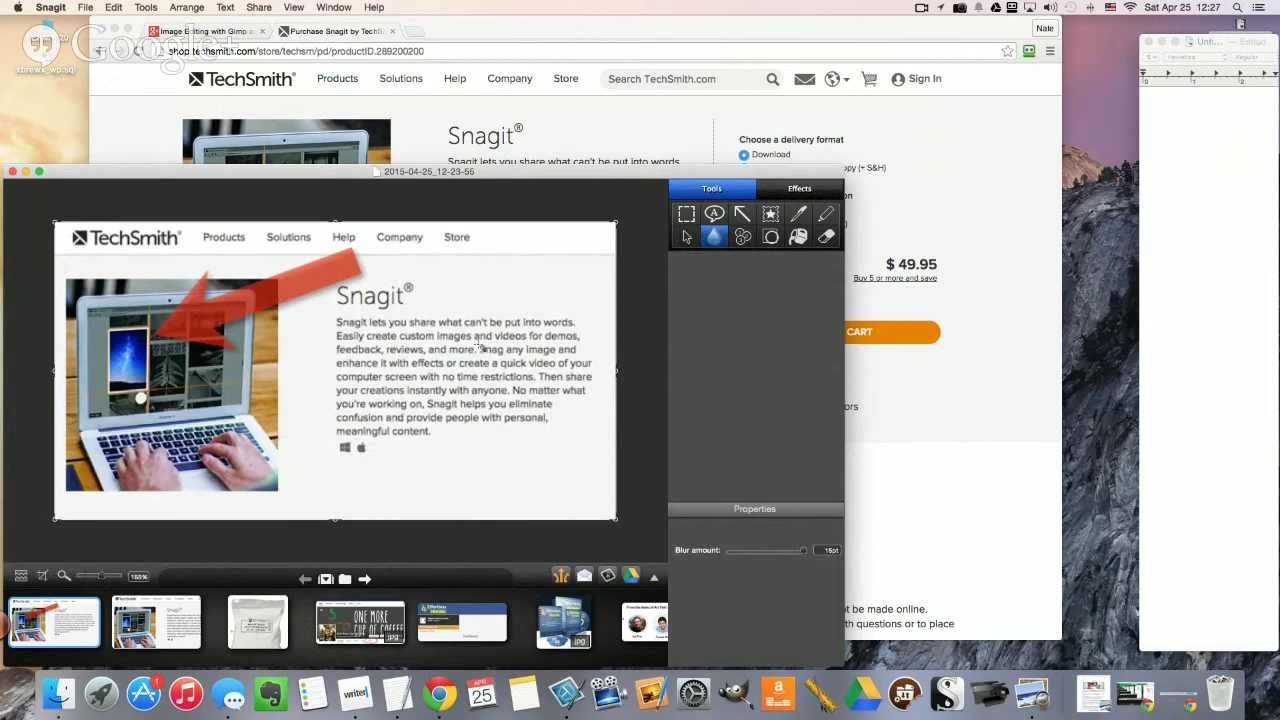
Step: Blur the description lines after 'feedback, reviews, and more.' down to the final line
{"action": "left_click_drag", "start_coordinate": [481, 349], "coordinate": [577, 358]}
{"action": "left_click_drag", "start_coordinate": [336, 361], "coordinate": [597, 398]}
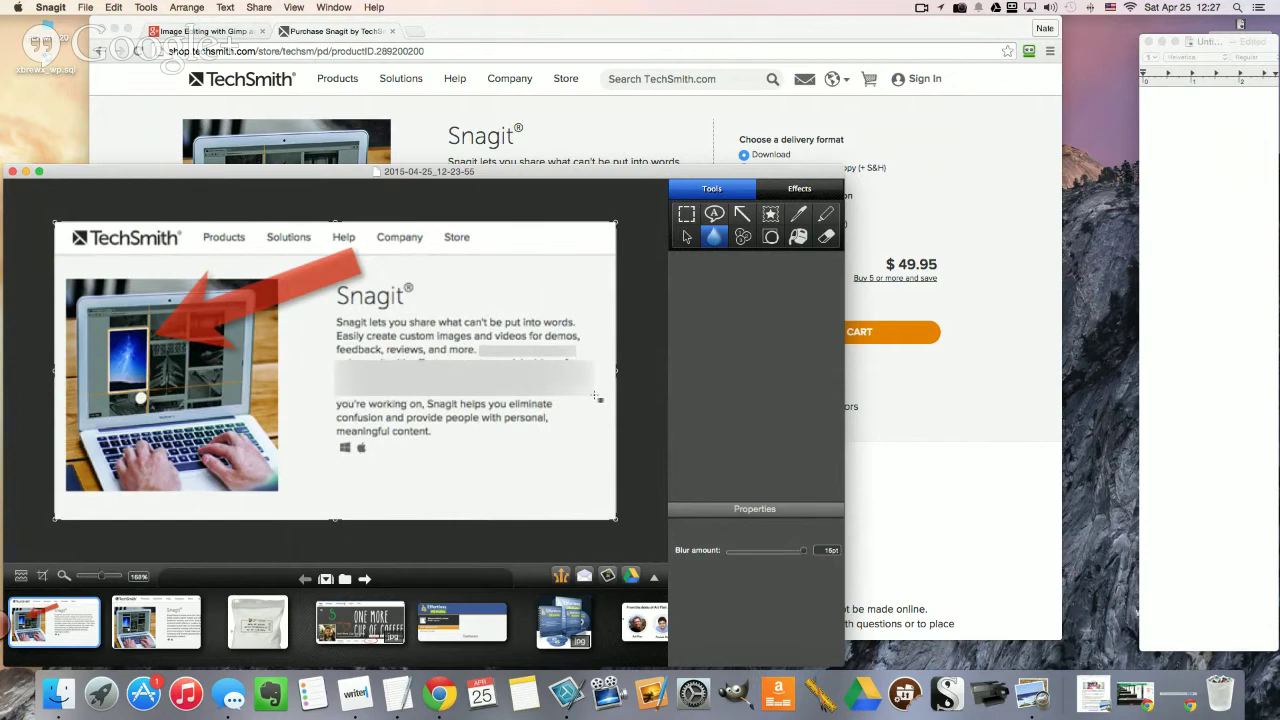
{"action": "left_click_drag", "start_coordinate": [328, 398], "coordinate": [566, 395]}
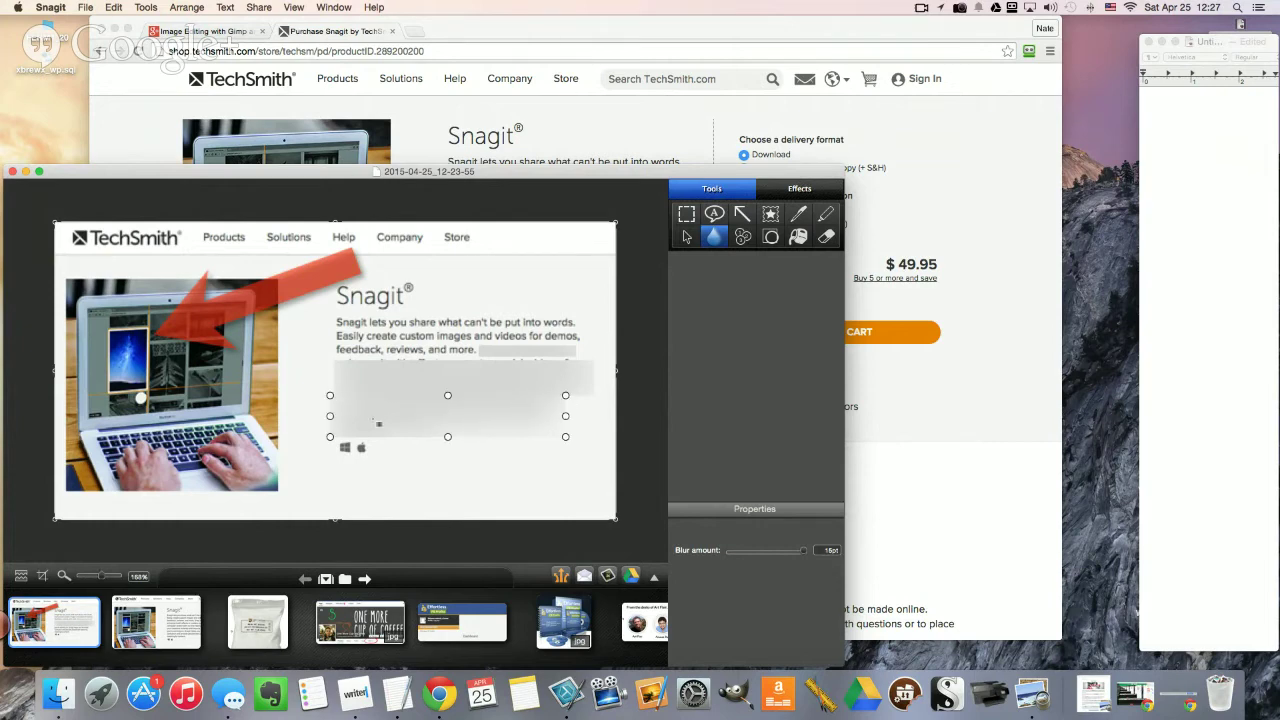
{"action": "left_click_drag", "start_coordinate": [331, 438], "coordinate": [334, 438]}
{"action": "left_click_drag", "start_coordinate": [479, 345], "coordinate": [581, 366]}
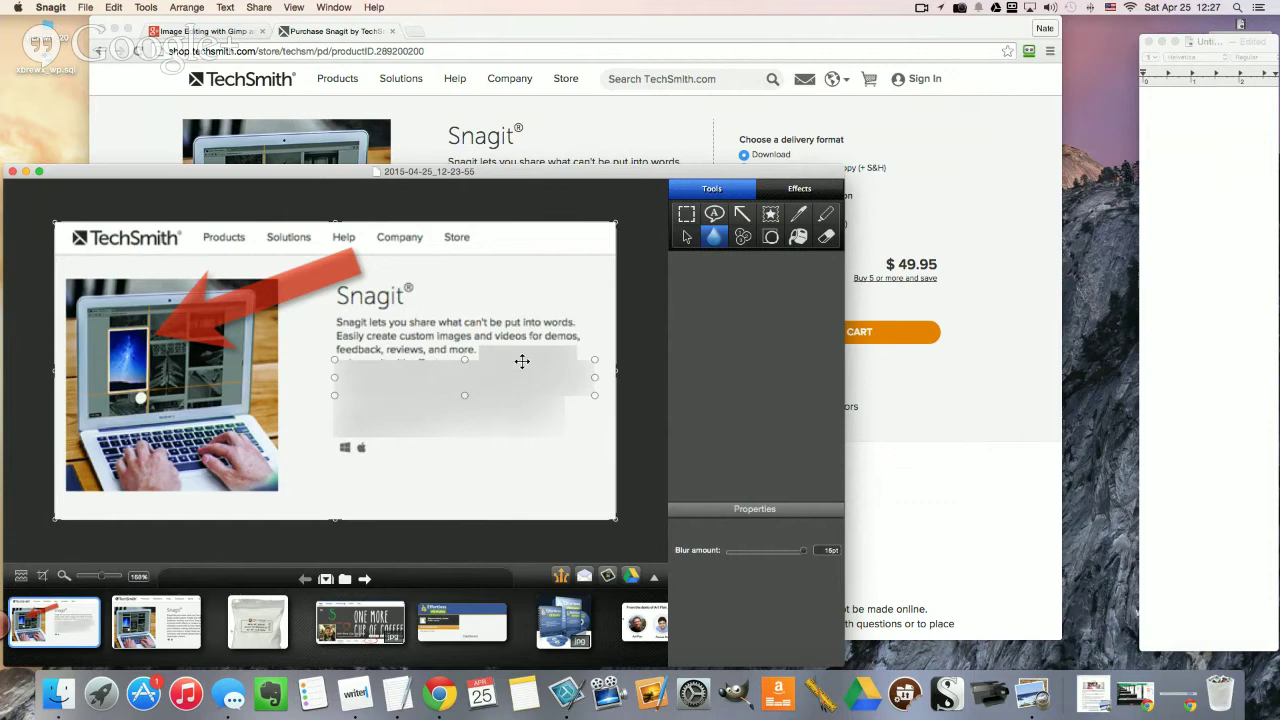
{"action": "left_click", "coordinate": [528, 351]}
{"action": "key", "text": "Escape"}
{"action": "left_click", "coordinate": [741, 237]}
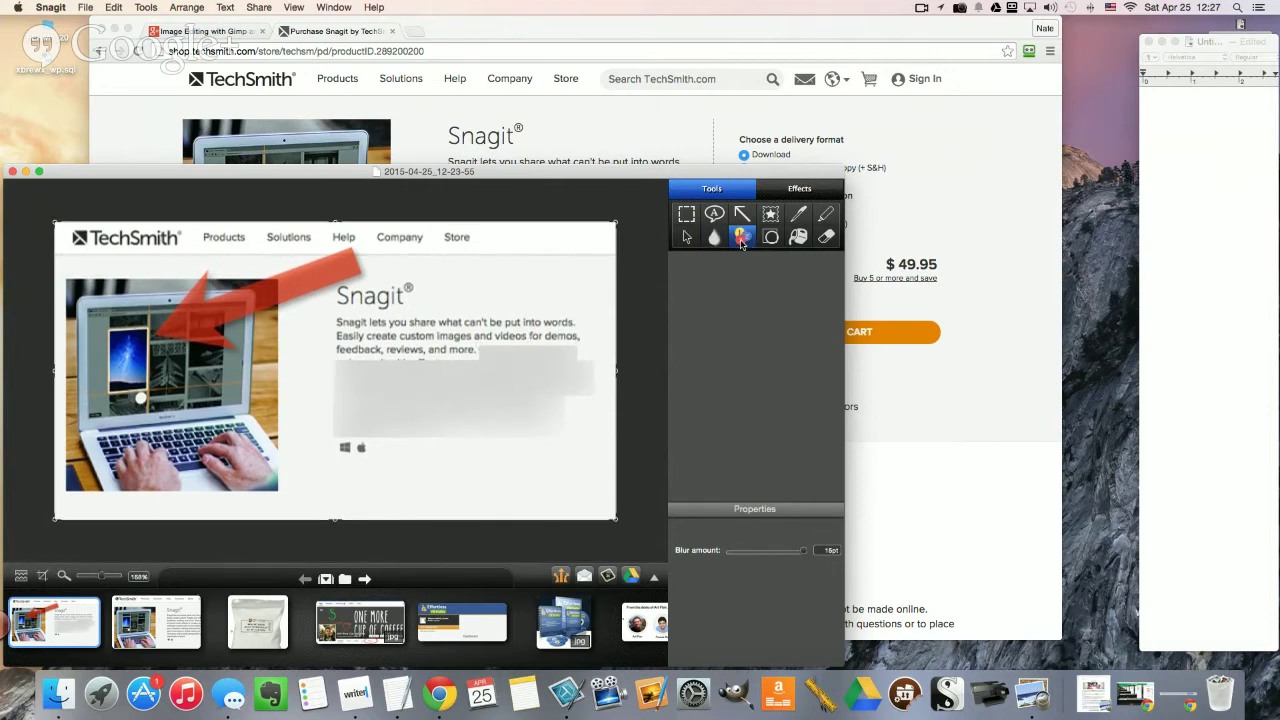
Step: Load onemorecupof-coffee.com/?s=jaaxy in Chrome to search the site for Jaaxy
{"action": "left_click", "coordinate": [334, 39]}
{"action": "left_click", "coordinate": [368, 50]}
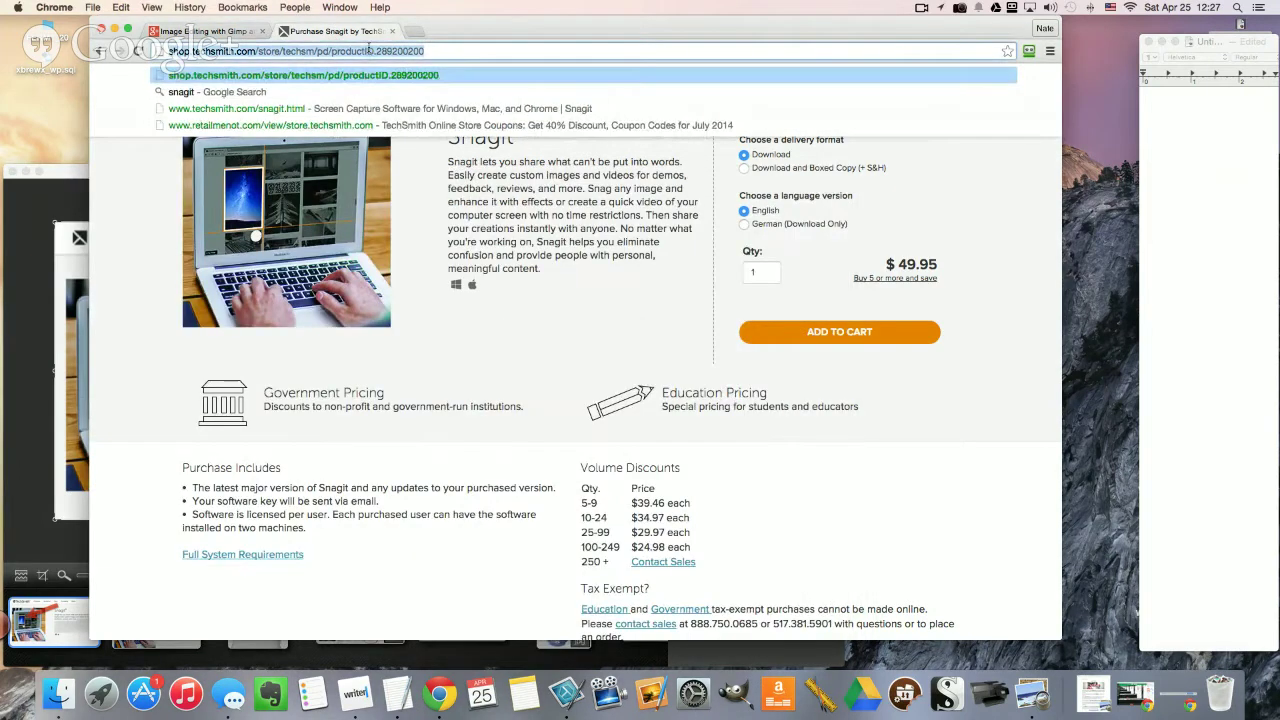
{"action": "type", "text": "one"}
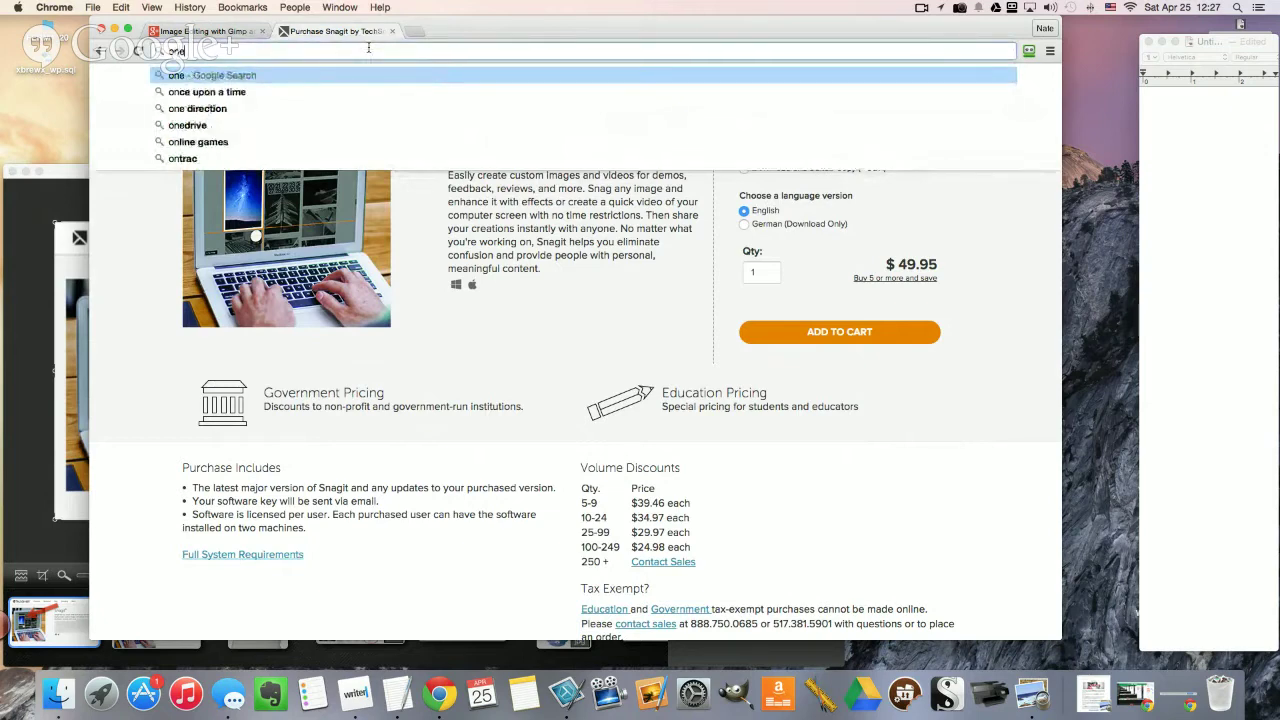
{"action": "type", "text": "morecupofc"}
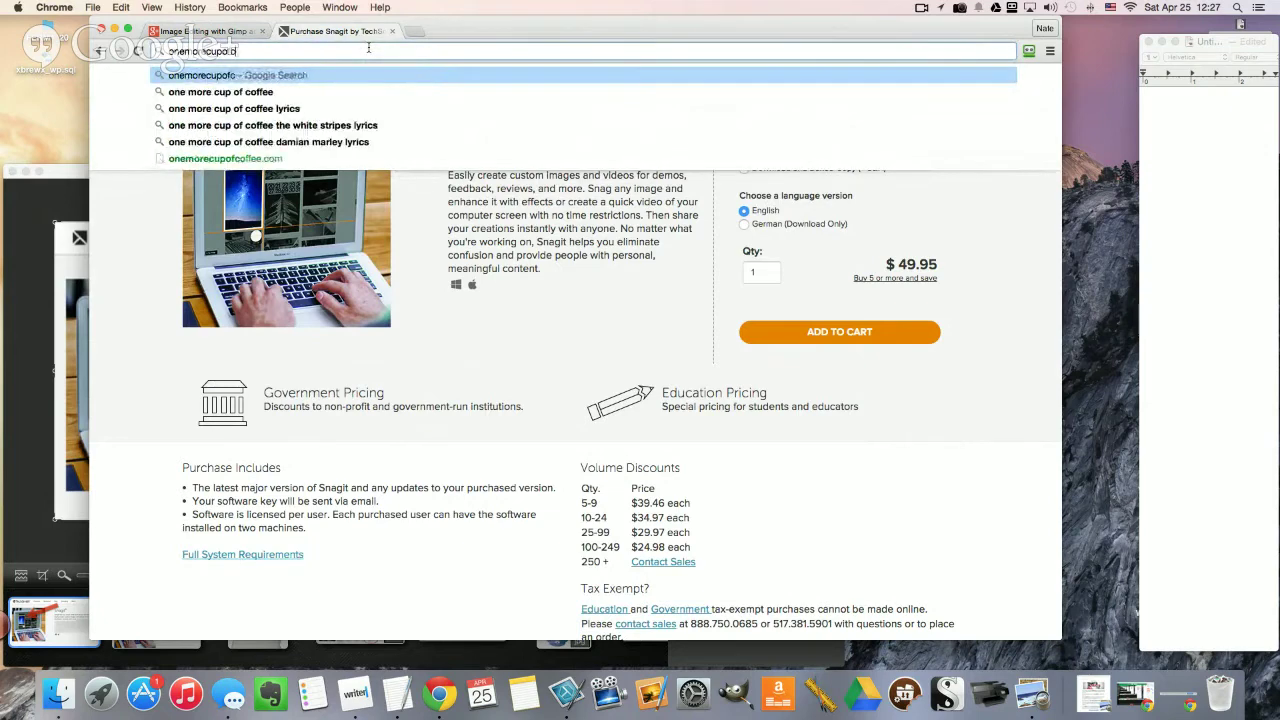
{"action": "key", "text": "BackSpace"}
{"action": "type", "text": "-coffee.com"}
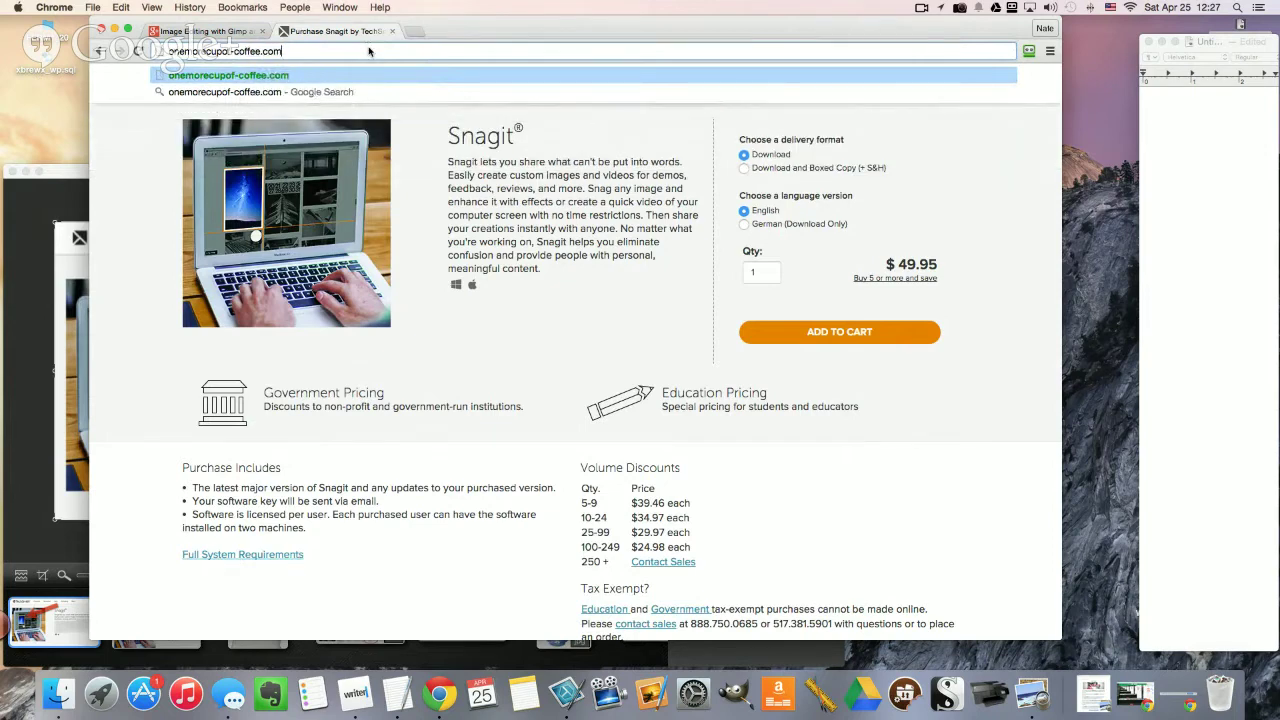
{"action": "type", "text": "/?s=jaaxy"}
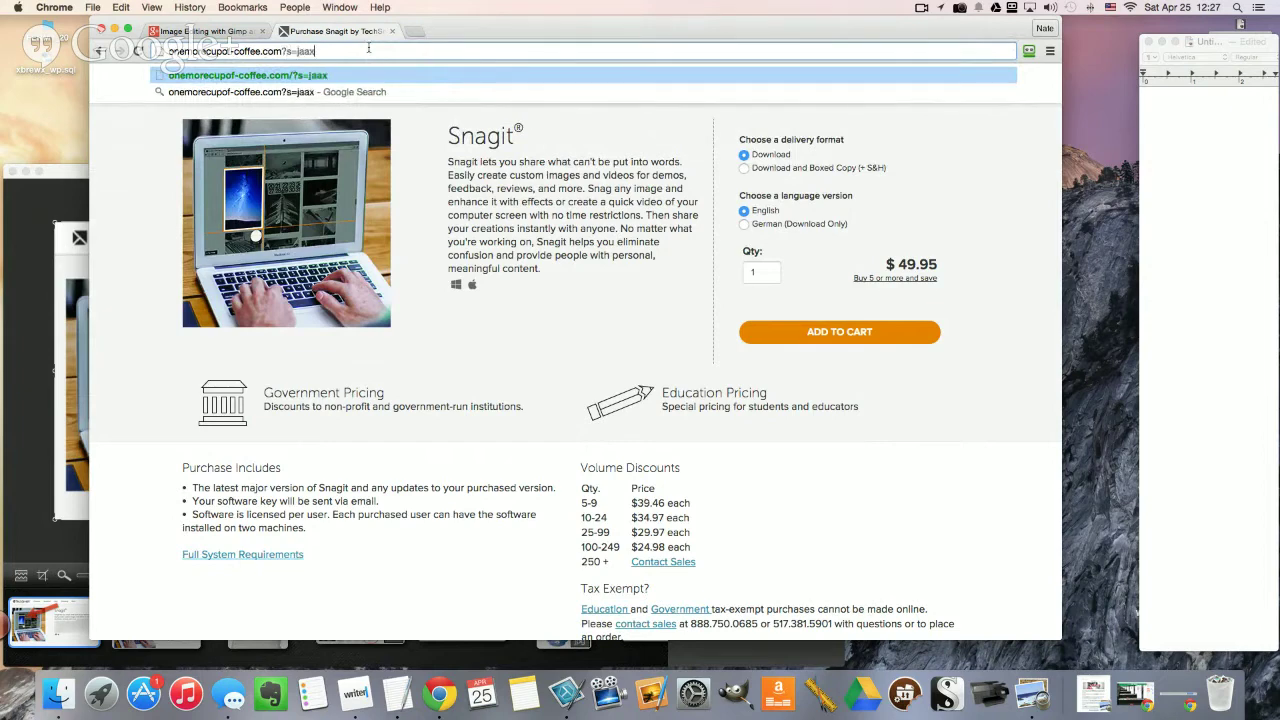
{"action": "key", "text": "Return"}
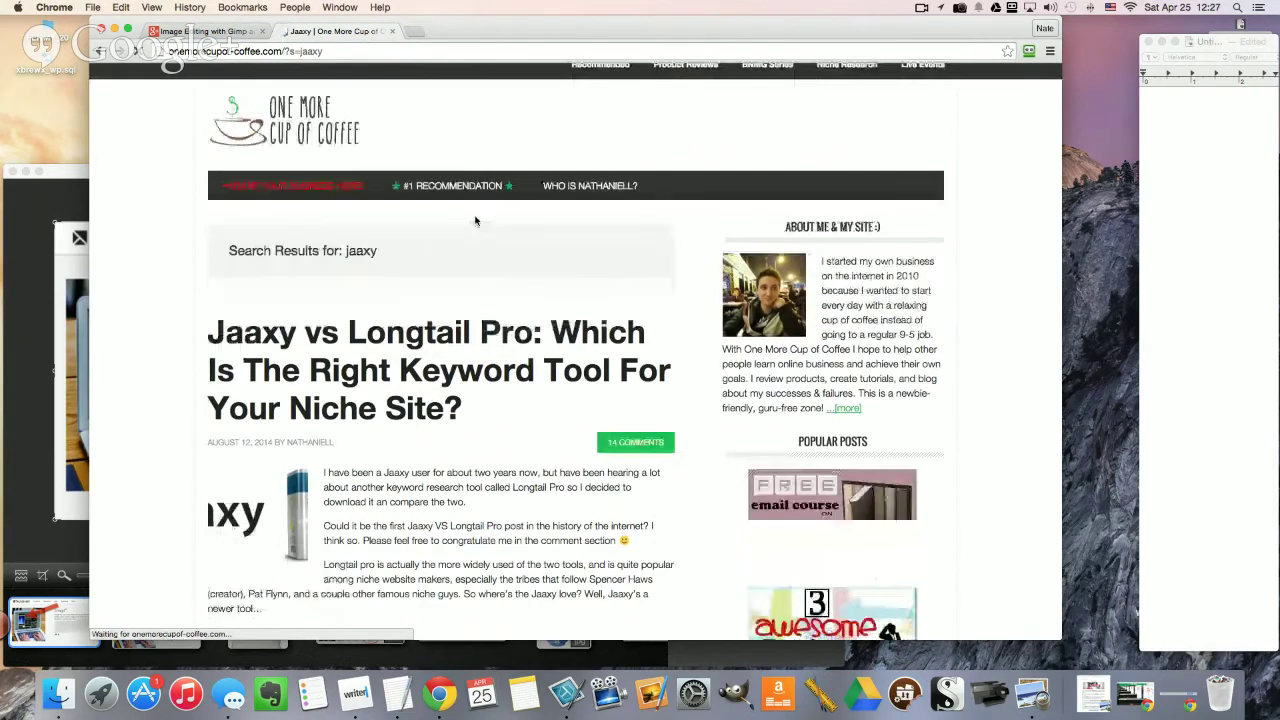
Step: Scroll through the Jaaxy review page, then bring the Snagit editor back in front
{"action": "scroll", "coordinate": [476, 221], "scroll_direction": "down", "scroll_amount": 3}
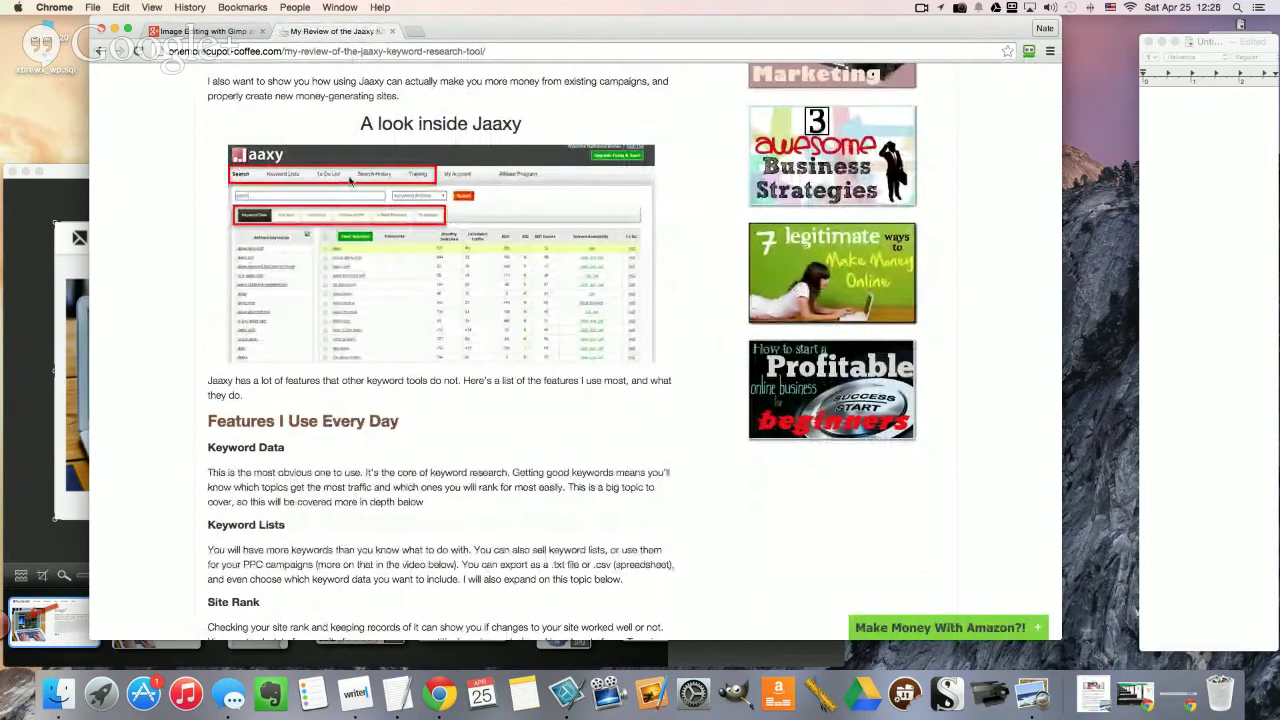
{"action": "scroll", "coordinate": [287, 218], "scroll_direction": "down", "scroll_amount": 3}
{"action": "scroll", "coordinate": [287, 218], "scroll_direction": "down", "scroll_amount": 5}
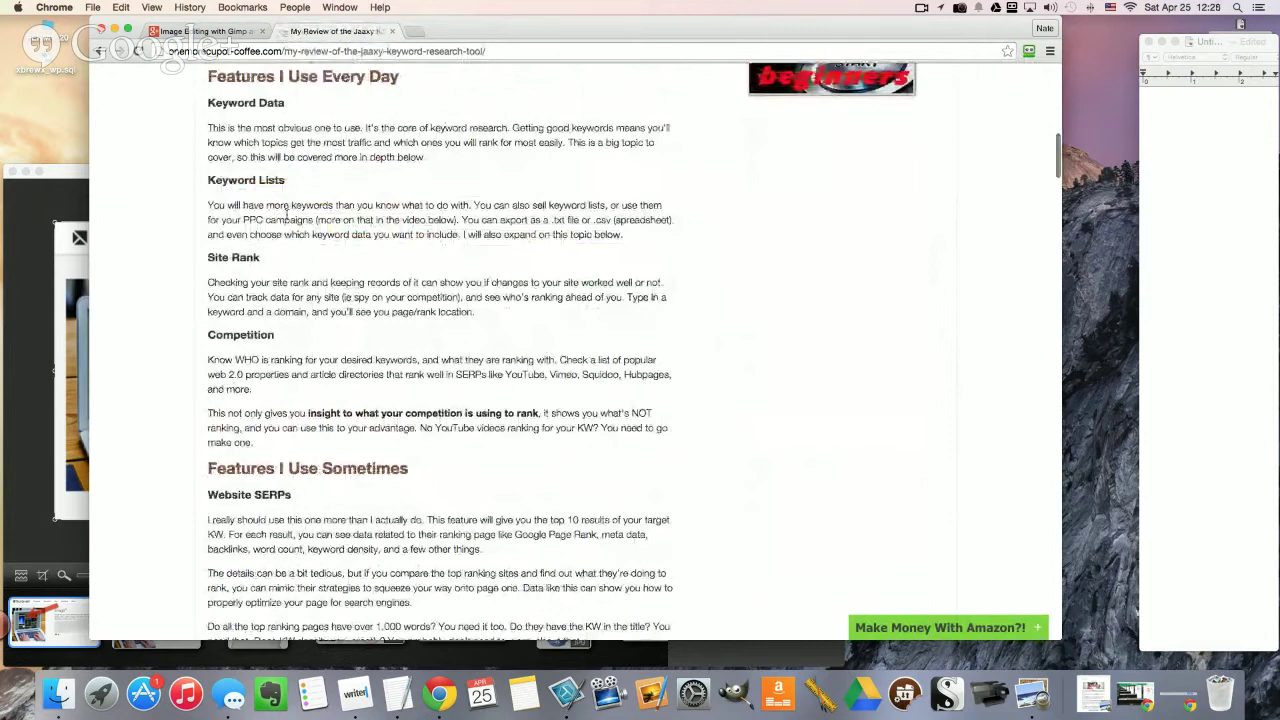
{"action": "scroll", "coordinate": [287, 211], "scroll_direction": "down", "scroll_amount": 10}
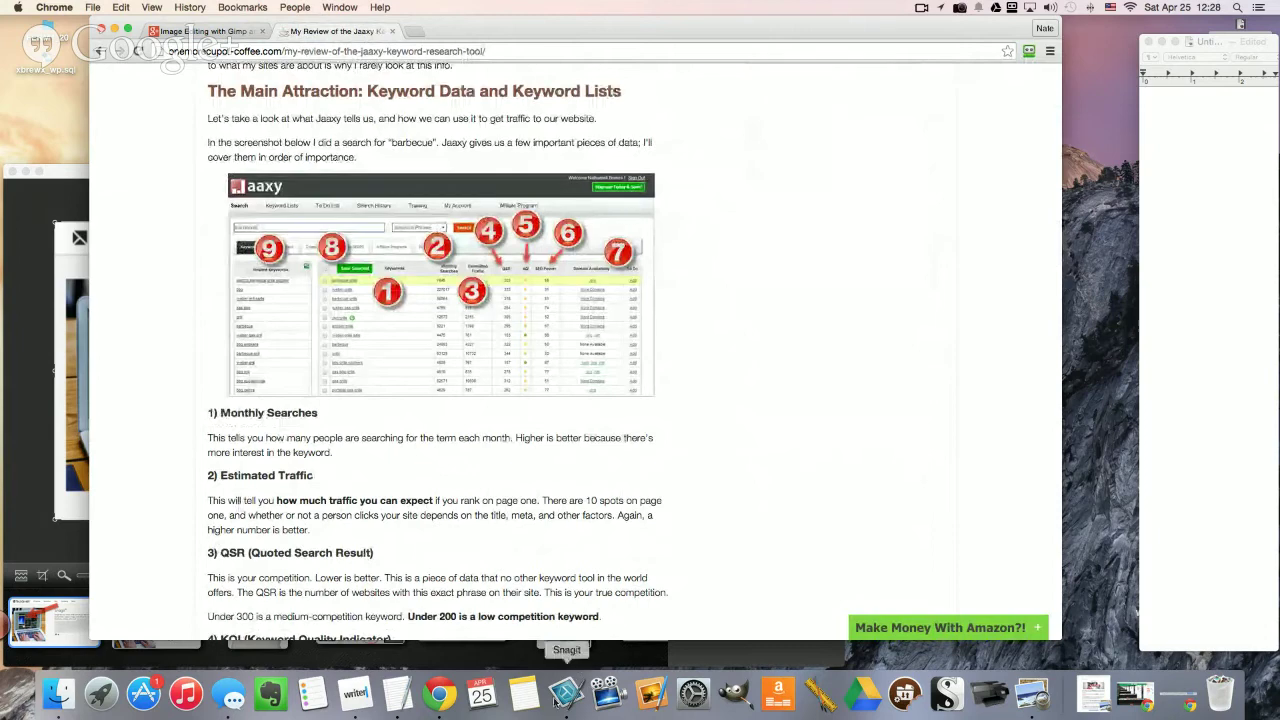
{"action": "left_click", "coordinate": [562, 703]}
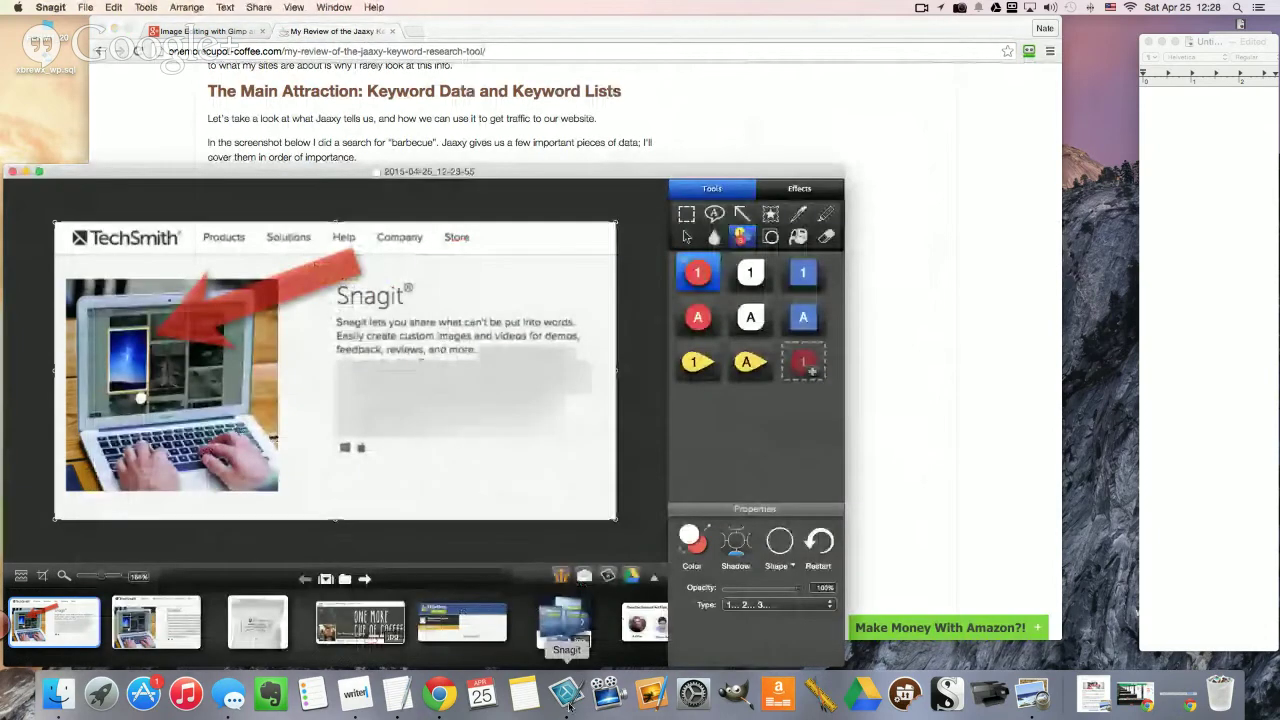
Step: Highlight the first two Snagit description lines in yellow, then select each highlight stroke
{"action": "left_click", "coordinate": [826, 214]}
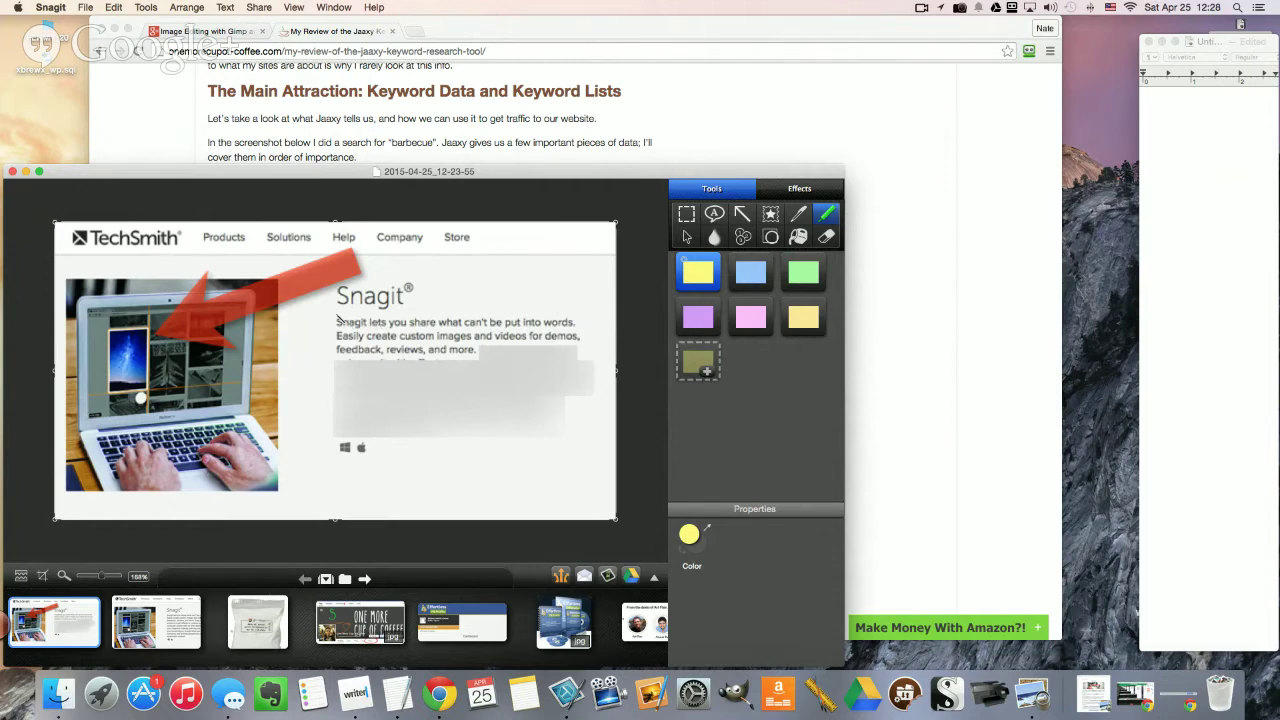
{"action": "left_click_drag", "start_coordinate": [340, 321], "coordinate": [579, 330]}
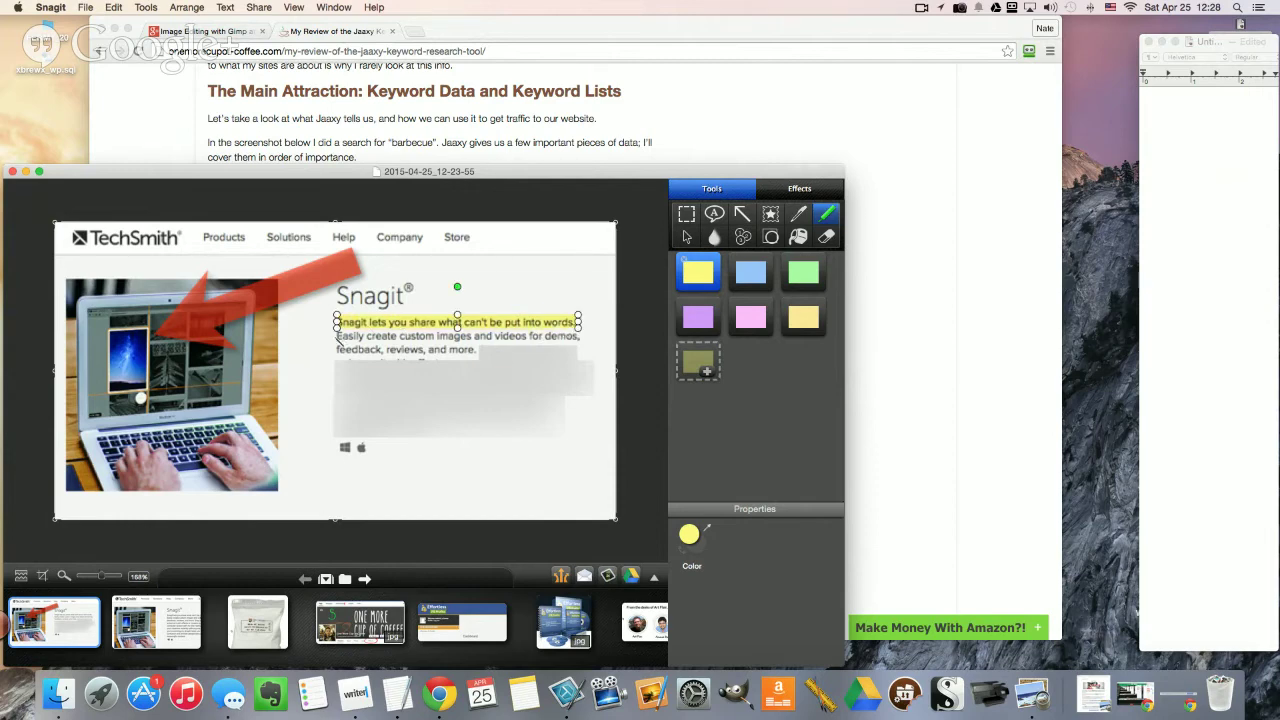
{"action": "left_click_drag", "start_coordinate": [337, 343], "coordinate": [480, 337]}
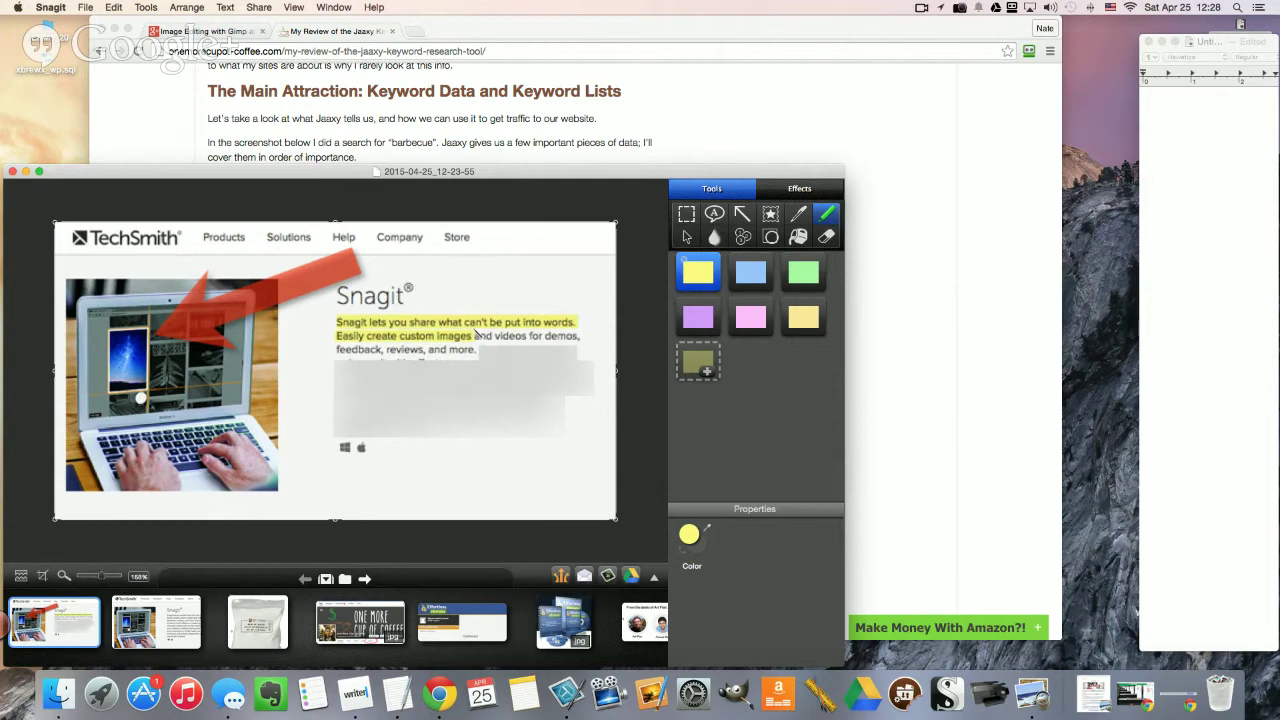
{"action": "left_click", "coordinate": [476, 336]}
{"action": "left_click", "coordinate": [652, 293]}
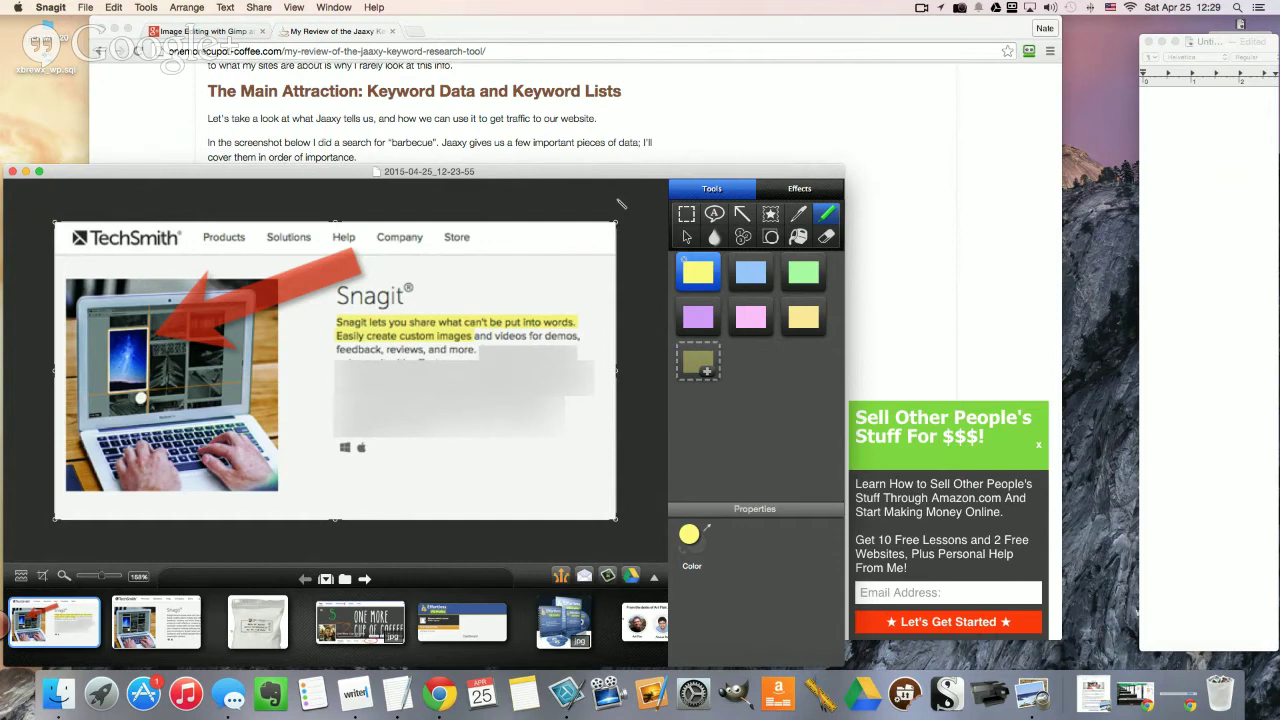
{"action": "left_click", "coordinate": [447, 324]}
{"action": "left_click", "coordinate": [441, 328]}
Step: Select and deselect the two highlight strokes in turn
{"action": "key", "text": "Escape"}
{"action": "left_click", "coordinate": [409, 334]}
{"action": "left_click", "coordinate": [396, 325]}
{"action": "left_click", "coordinate": [382, 339]}
{"action": "left_click", "coordinate": [348, 326]}
{"action": "key", "text": "Escape"}
Step: Open amazon.com in Chrome and browse the home page, previewing the WEN conditioner
{"action": "left_click", "coordinate": [745, 135]}
{"action": "key", "text": "super+l"}
{"action": "type", "text": "ama"}
{"action": "key", "text": "Return"}
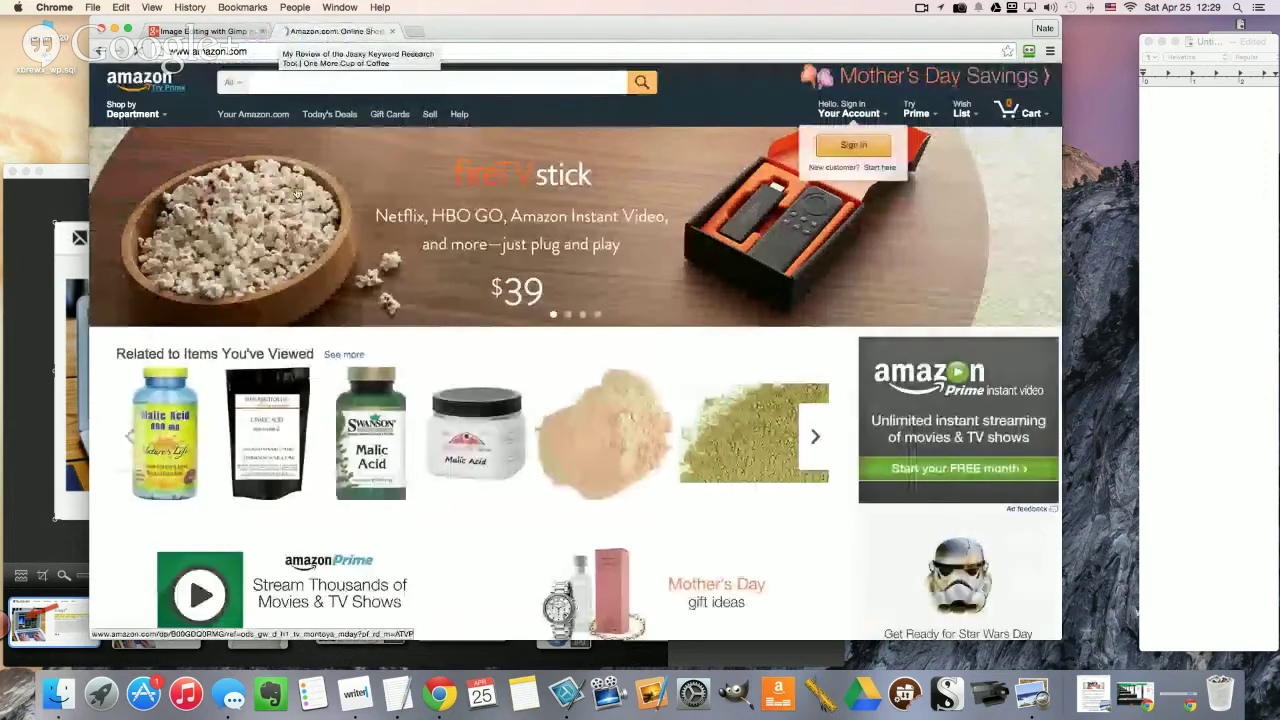
{"action": "scroll", "coordinate": [297, 193], "scroll_direction": "down", "scroll_amount": 5}
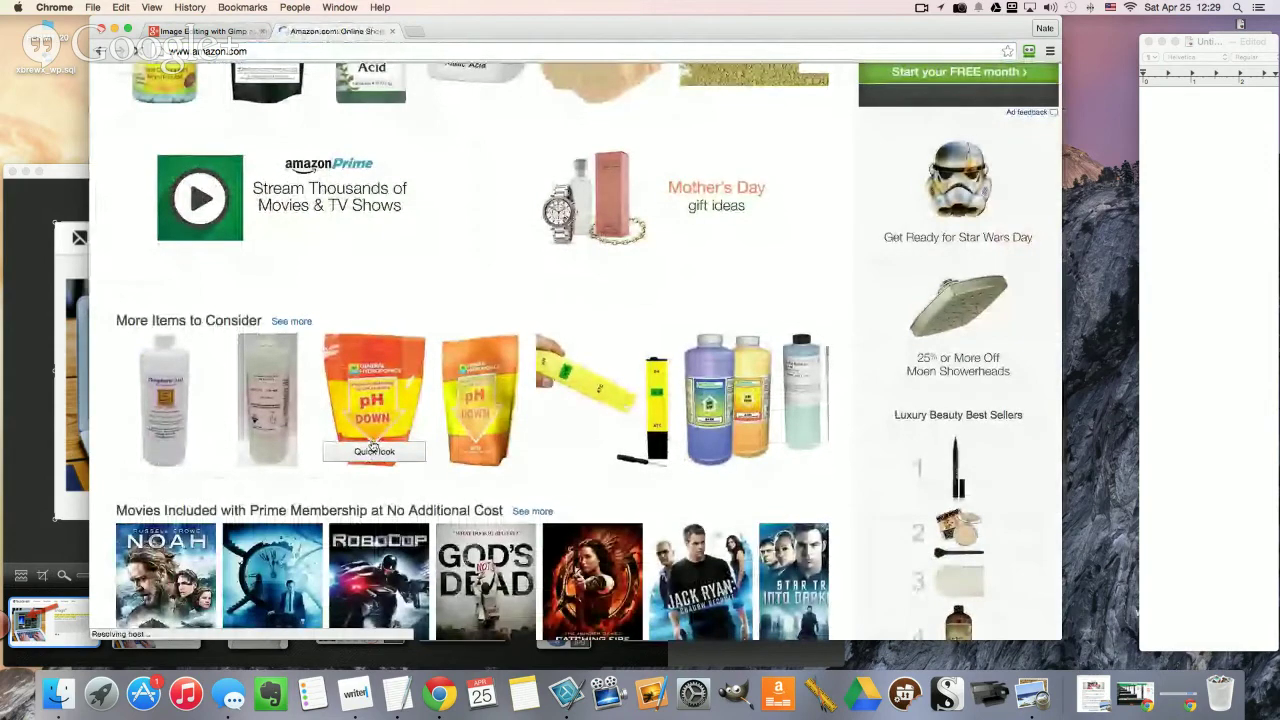
{"action": "scroll", "coordinate": [365, 445], "scroll_direction": "down", "scroll_amount": 4}
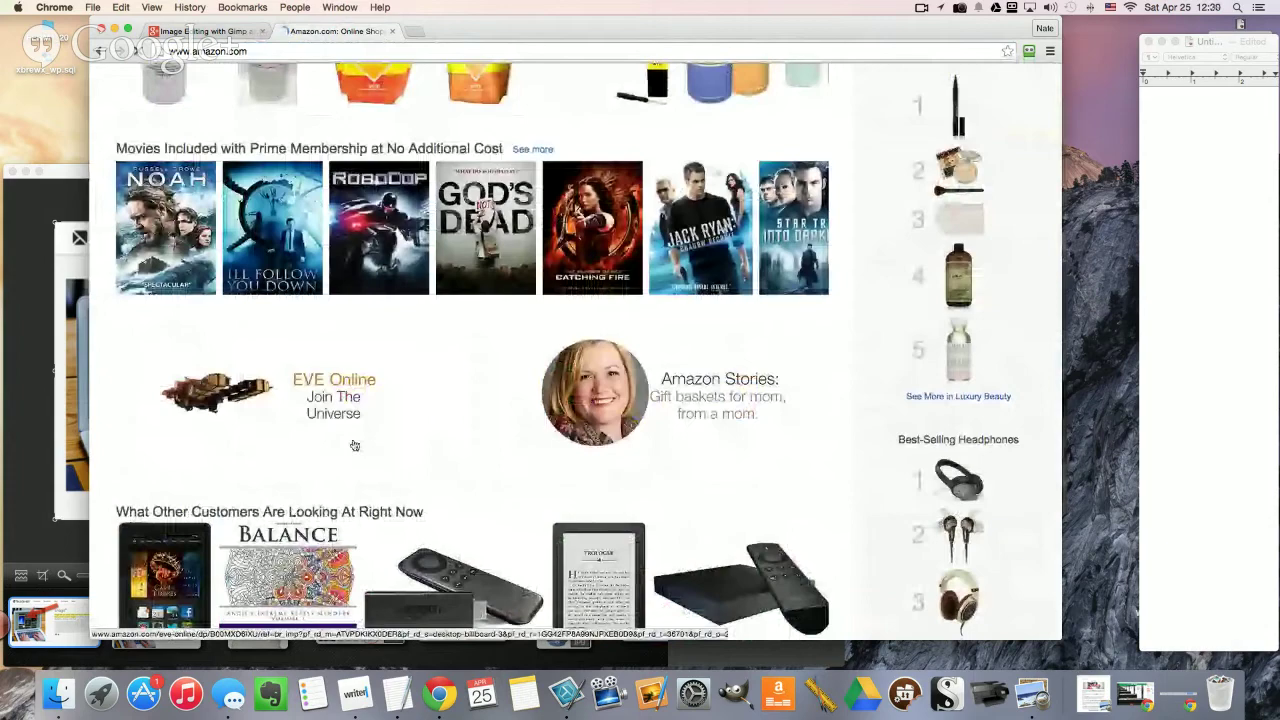
{"action": "scroll", "coordinate": [354, 445], "scroll_direction": "up", "scroll_amount": 2}
{"action": "left_click", "coordinate": [952, 388]}
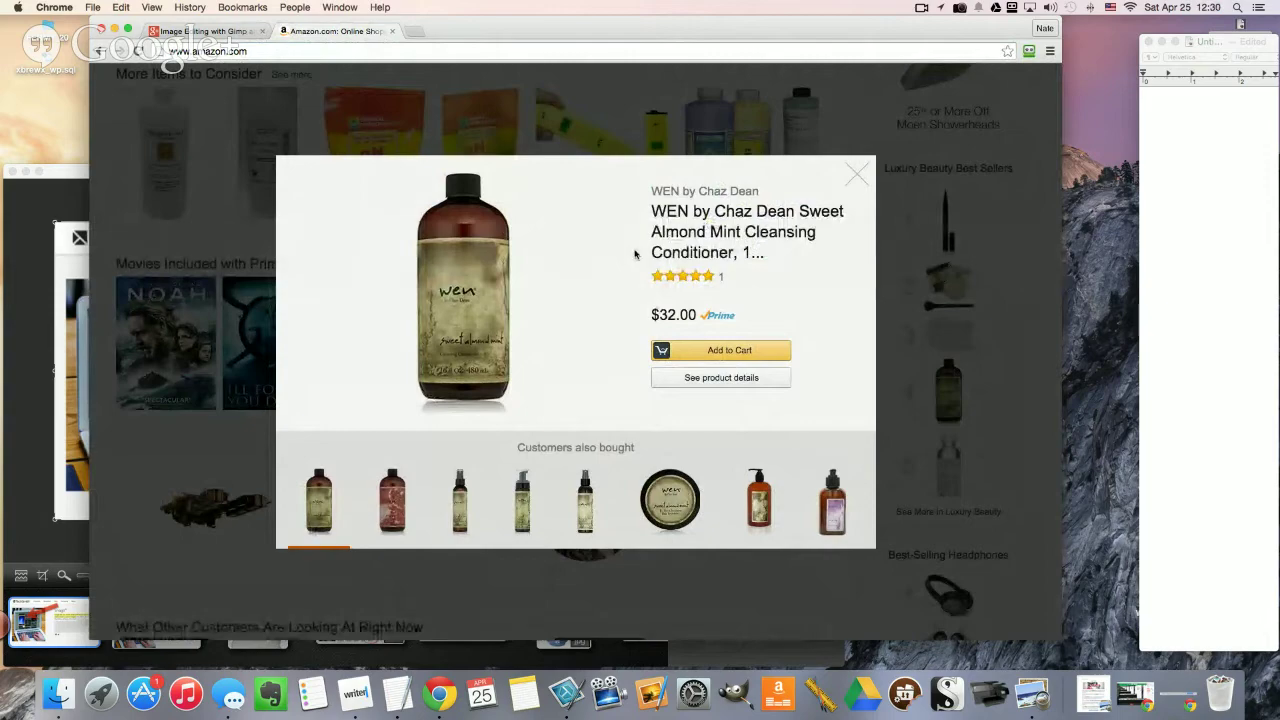
{"action": "left_click", "coordinate": [852, 176]}
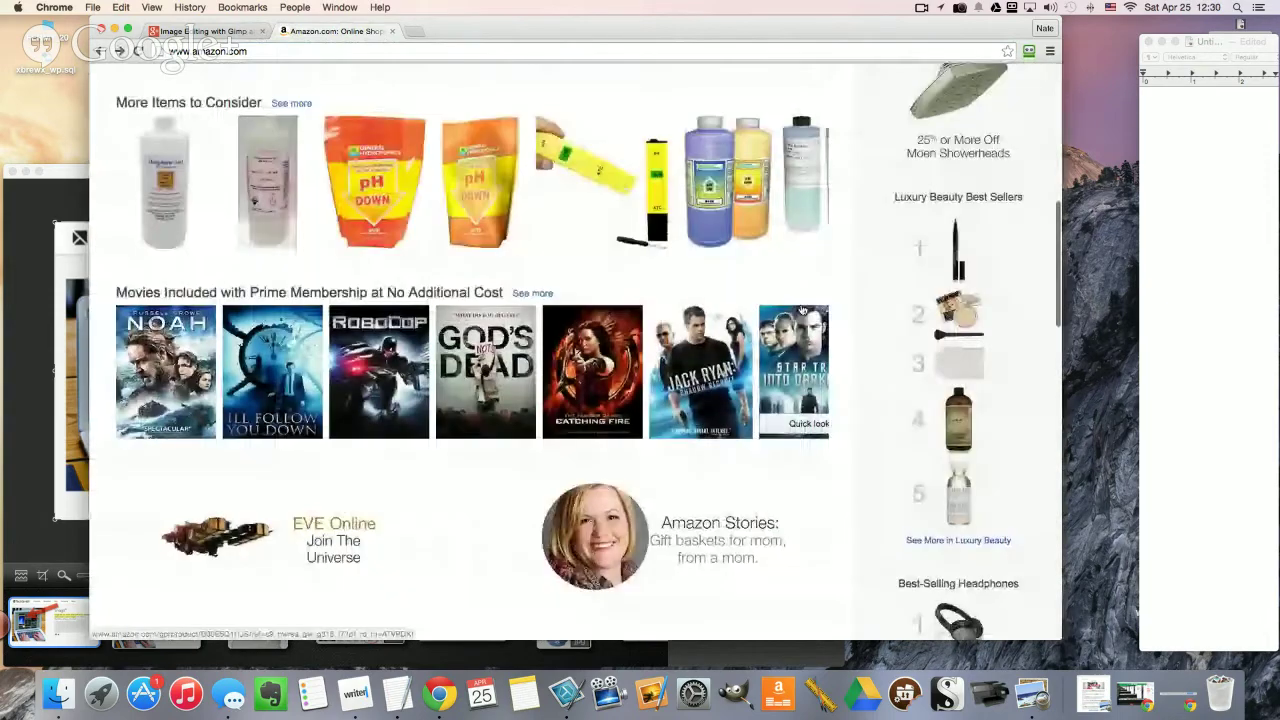
{"action": "scroll", "coordinate": [801, 311], "scroll_direction": "up", "scroll_amount": 2}
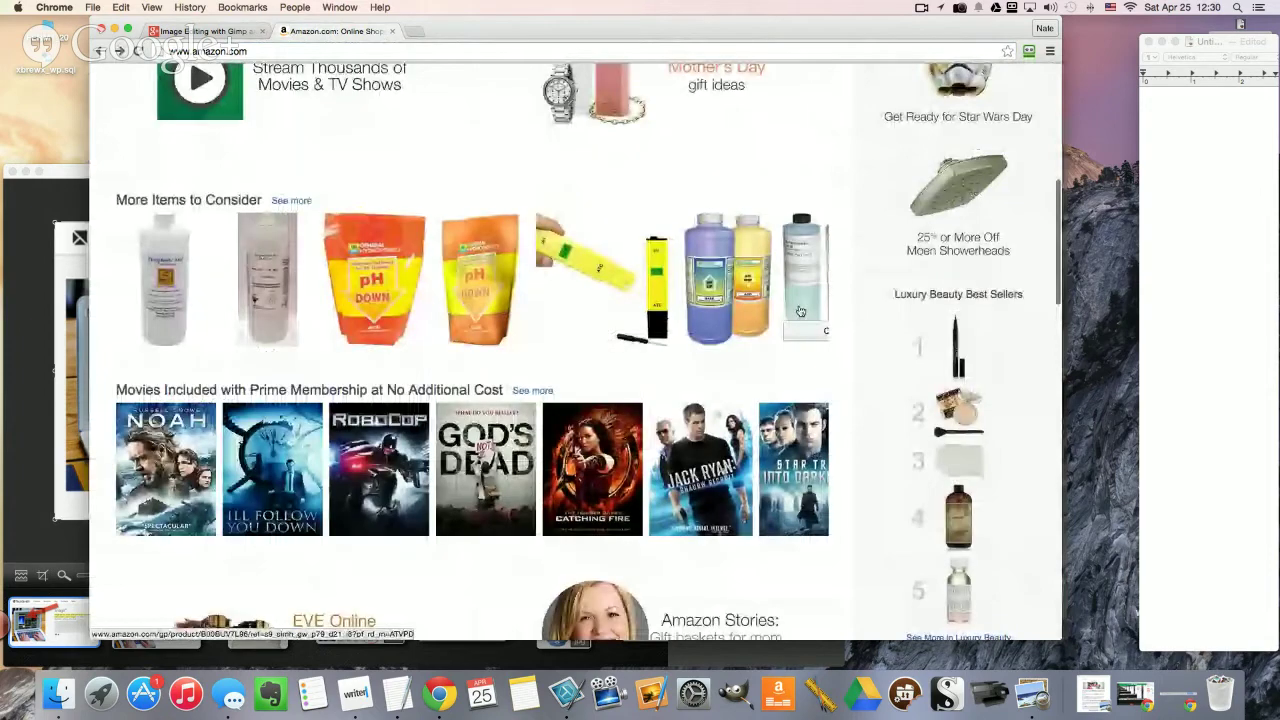
{"action": "scroll", "coordinate": [588, 292], "scroll_direction": "up", "scroll_amount": 1}
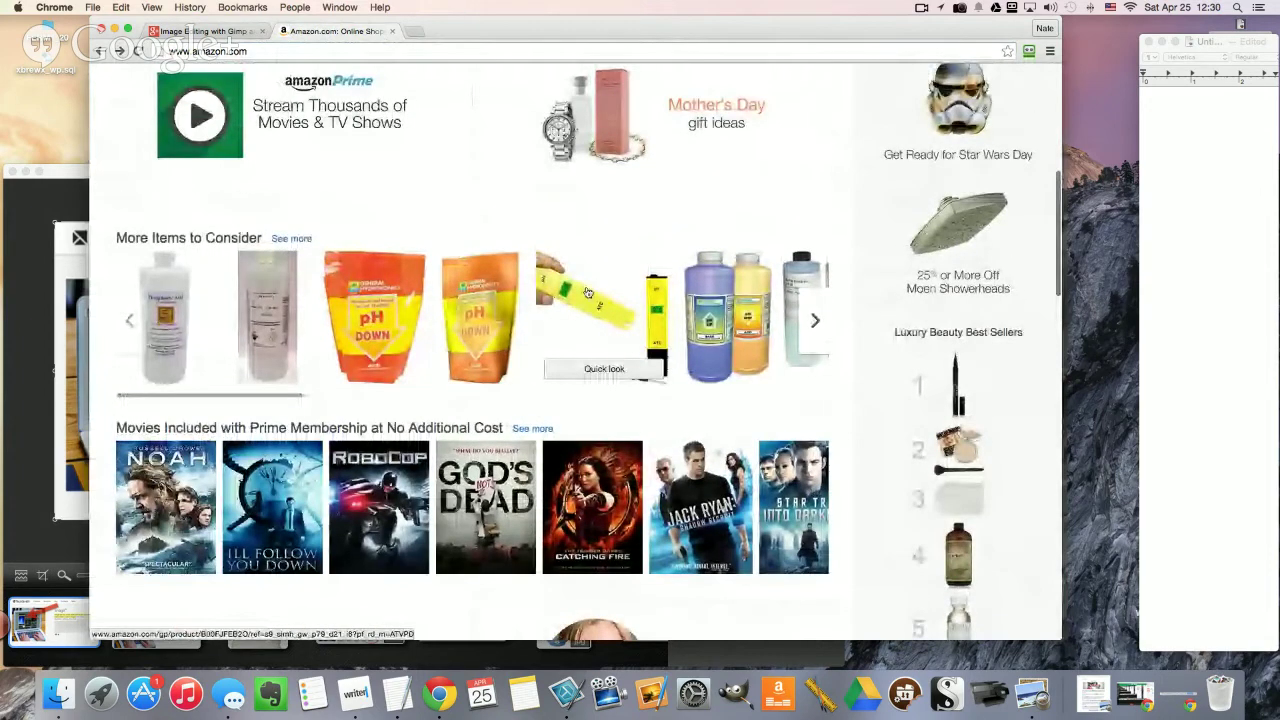
{"action": "scroll", "coordinate": [588, 292], "scroll_direction": "up", "scroll_amount": 10}
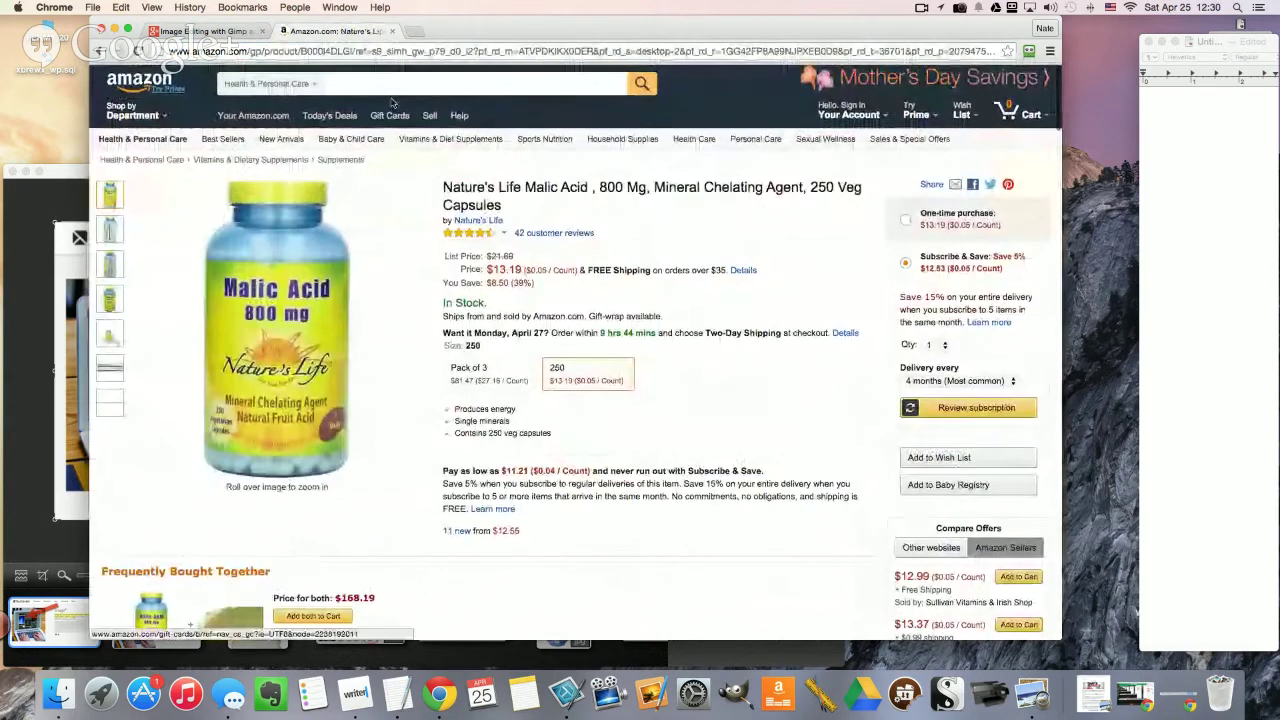
Step: Search Amazon for tents and open the Coleman Sundome Tent product page
{"action": "left_click", "coordinate": [391, 90]}
{"action": "type", "text": "lents"}
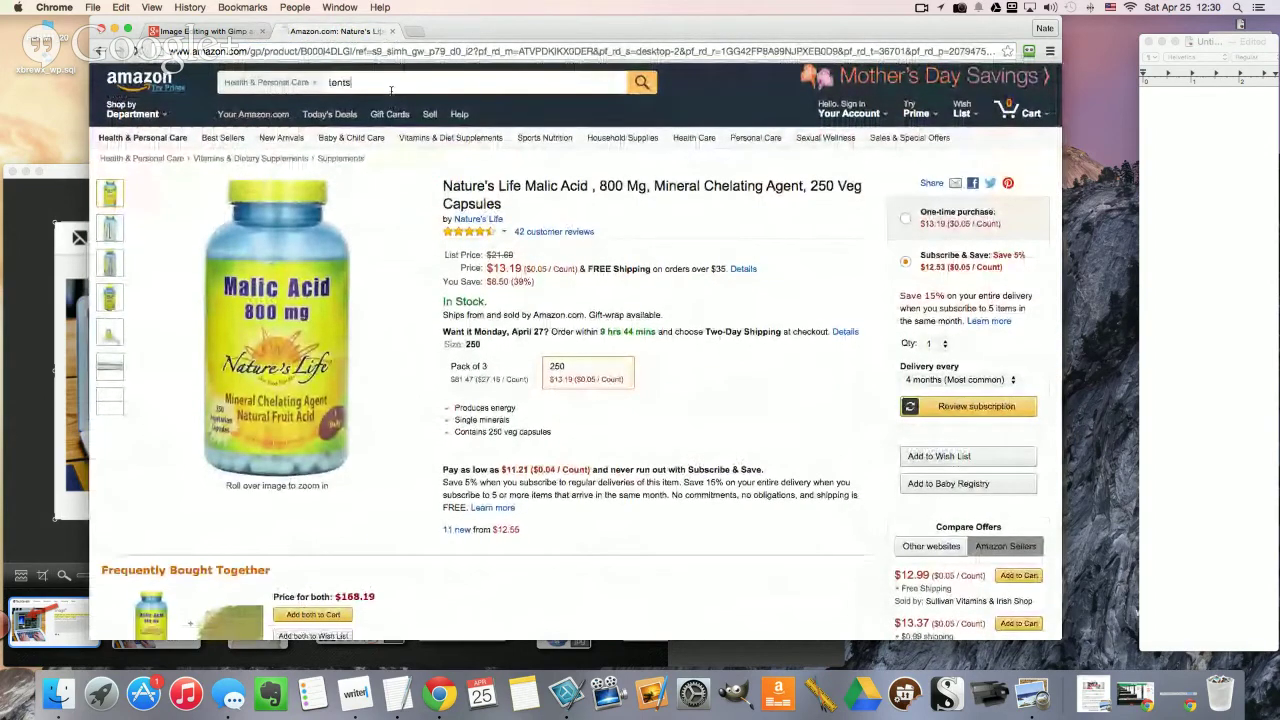
{"action": "key", "text": "Return"}
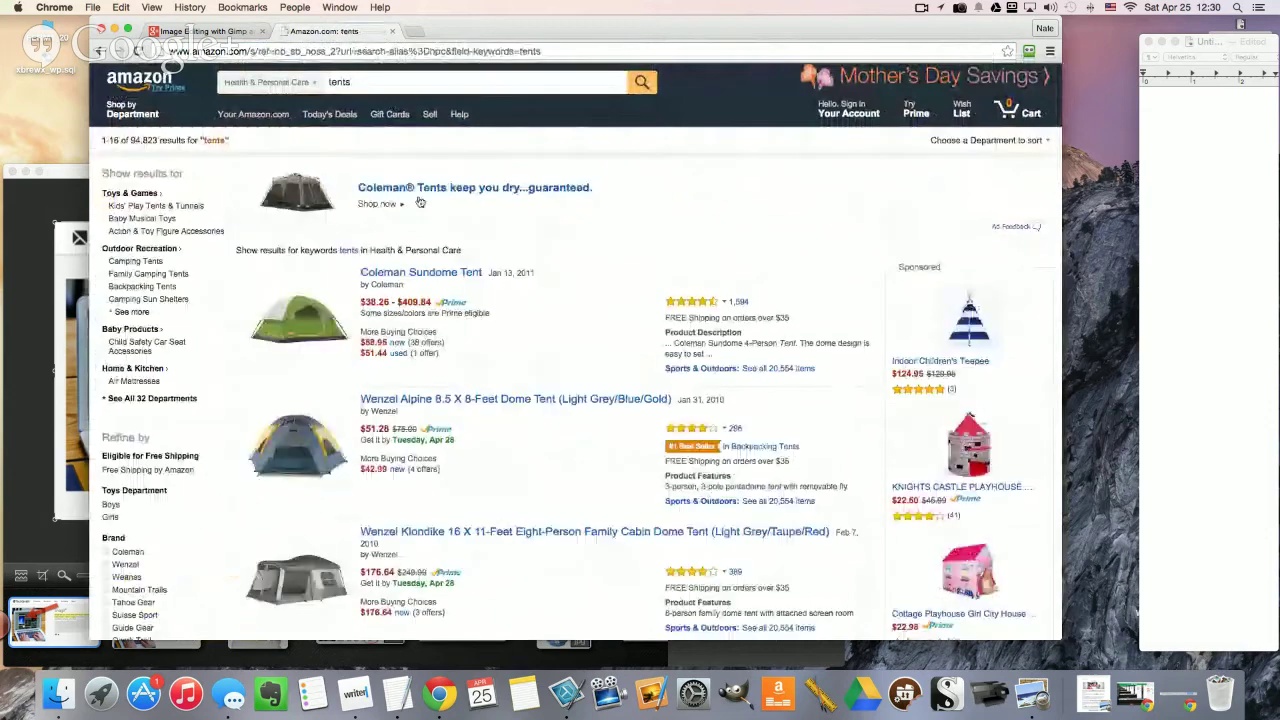
{"action": "left_click", "coordinate": [391, 295]}
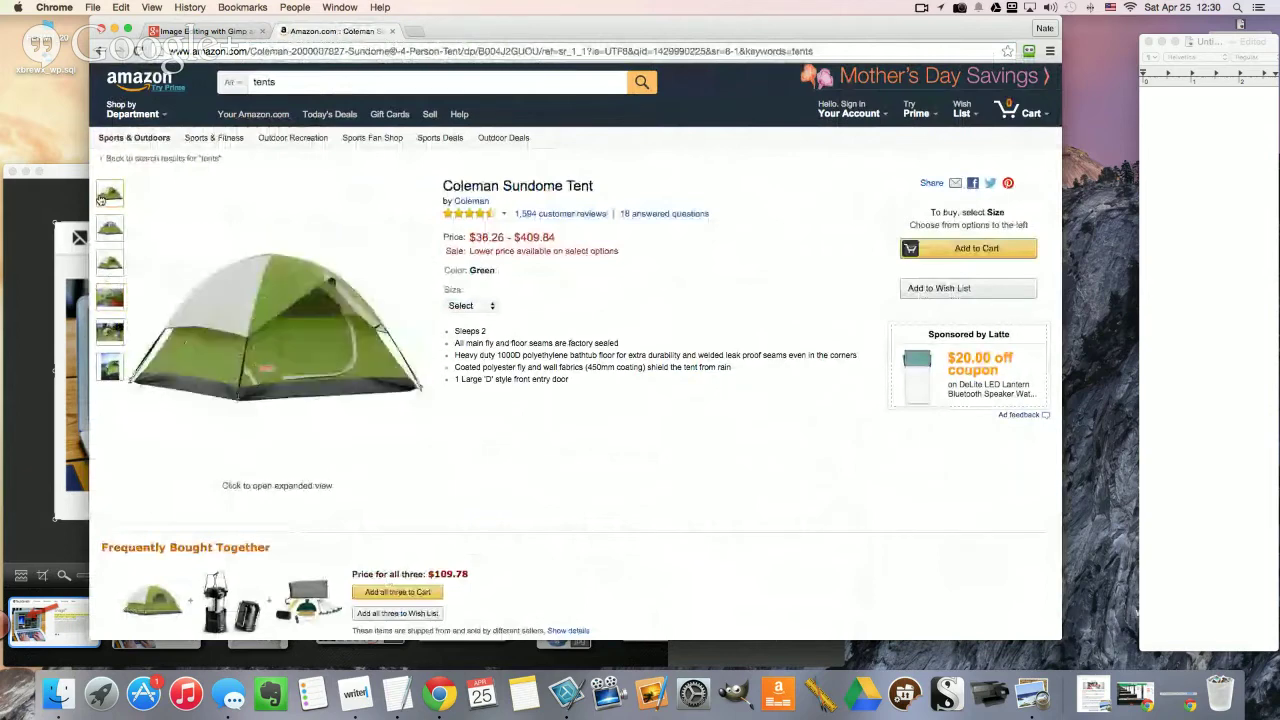
Step: Capture the enlarged Coleman tent image into Snagit and open the Canvas Size settings
{"action": "left_click", "coordinate": [322, 330]}
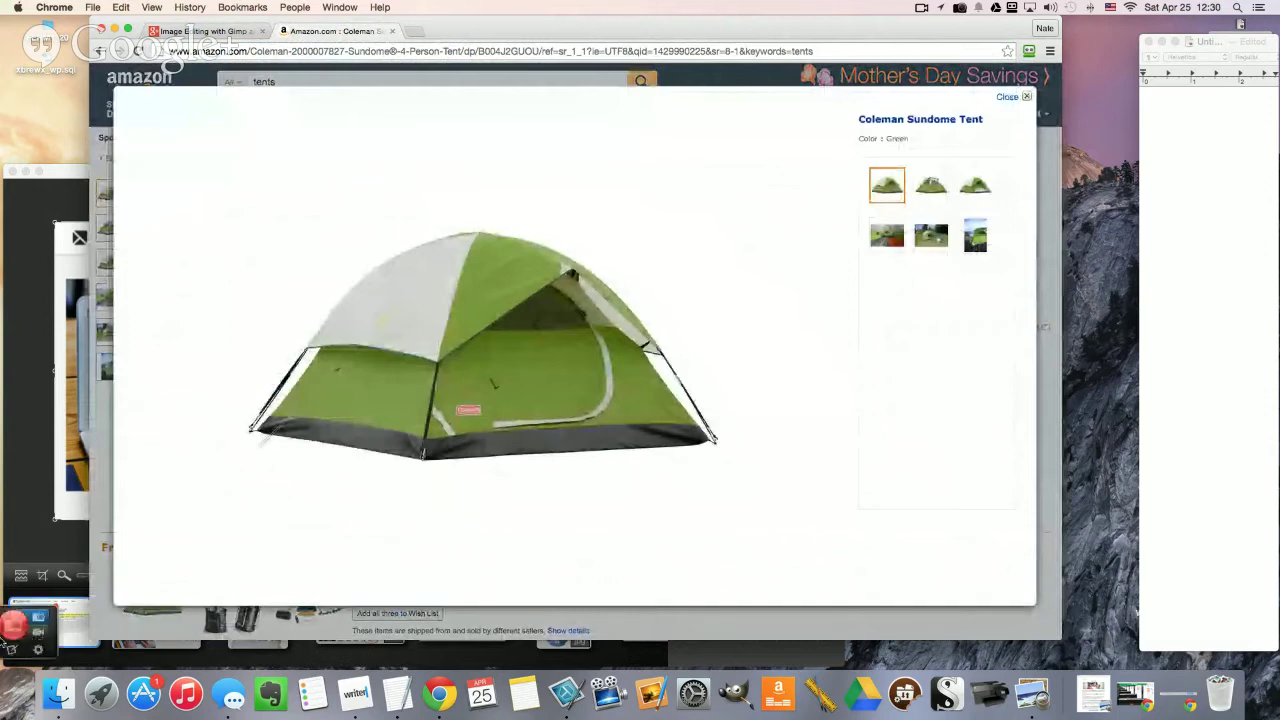
{"action": "key", "text": "ctrl+shift+c"}
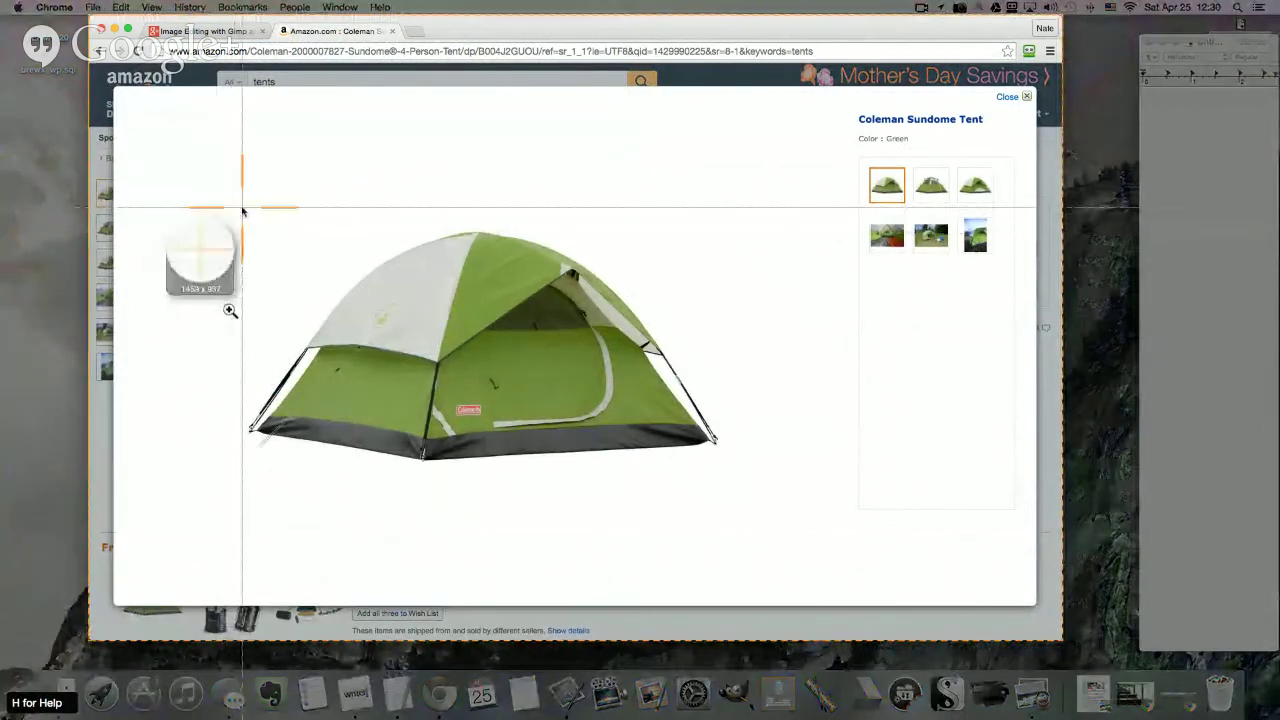
{"action": "left_click_drag", "start_coordinate": [242, 210], "coordinate": [735, 495]}
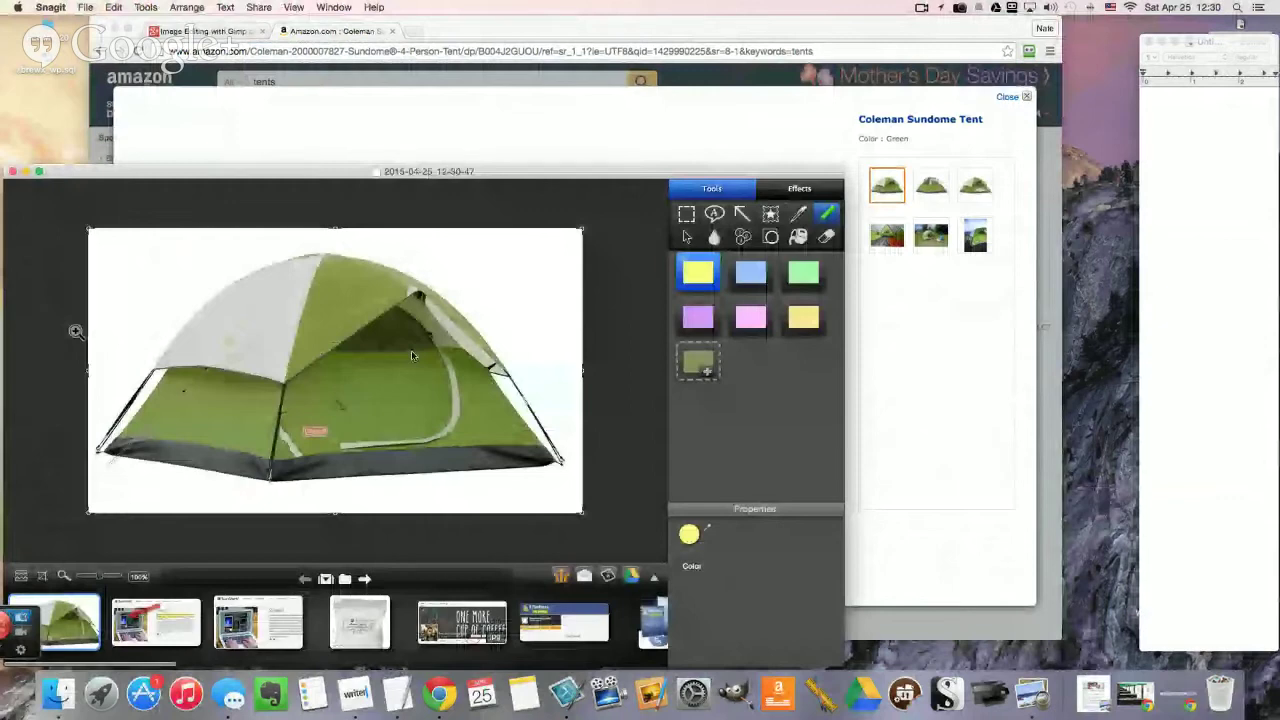
{"action": "left_click_drag", "start_coordinate": [391, 173], "coordinate": [484, 94]}
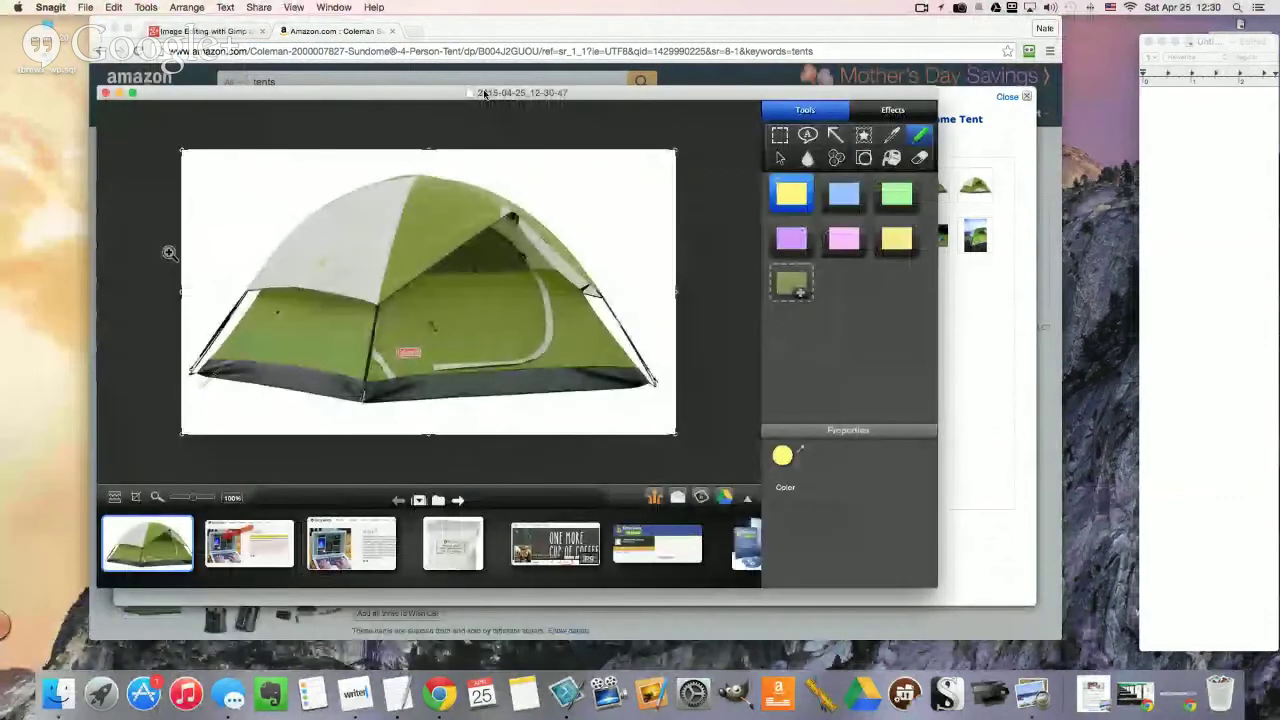
{"action": "key", "text": "super+alt+c"}
Step: Set the blank canvas size to 300 × 300 px
{"action": "type", "text": "300"}
{"action": "key", "text": "Tab"}
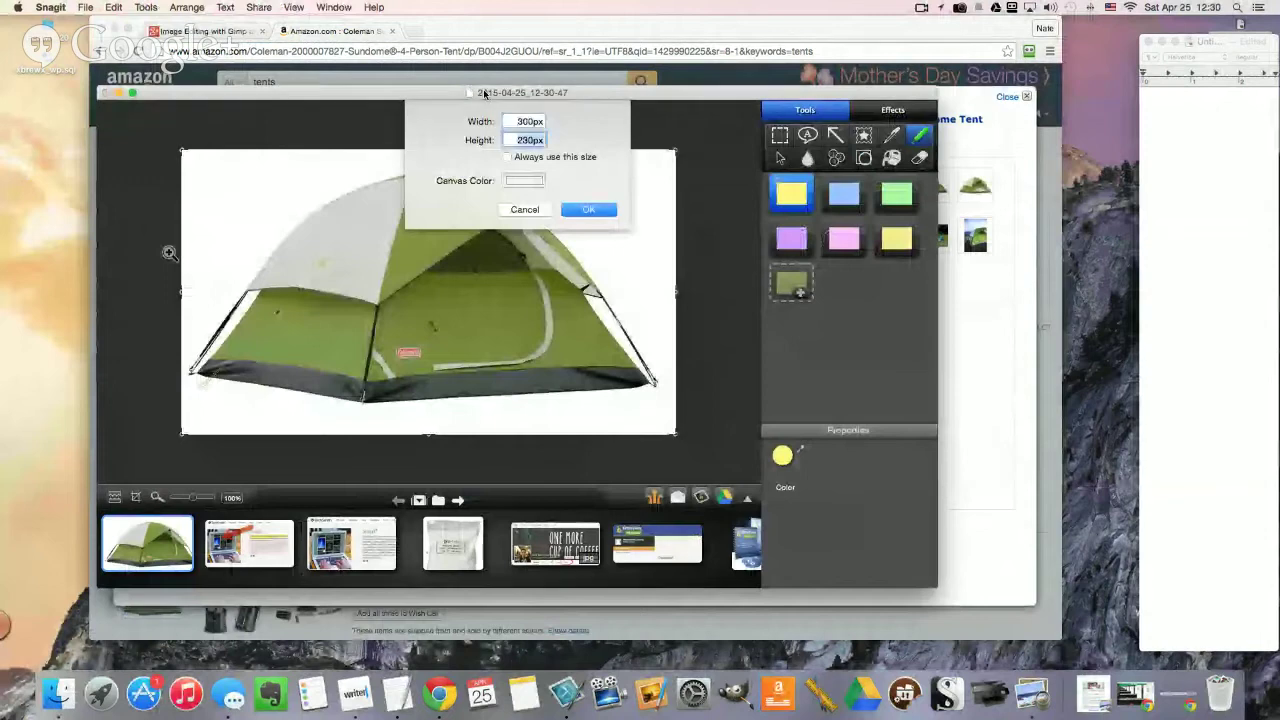
{"action": "type", "text": "300"}
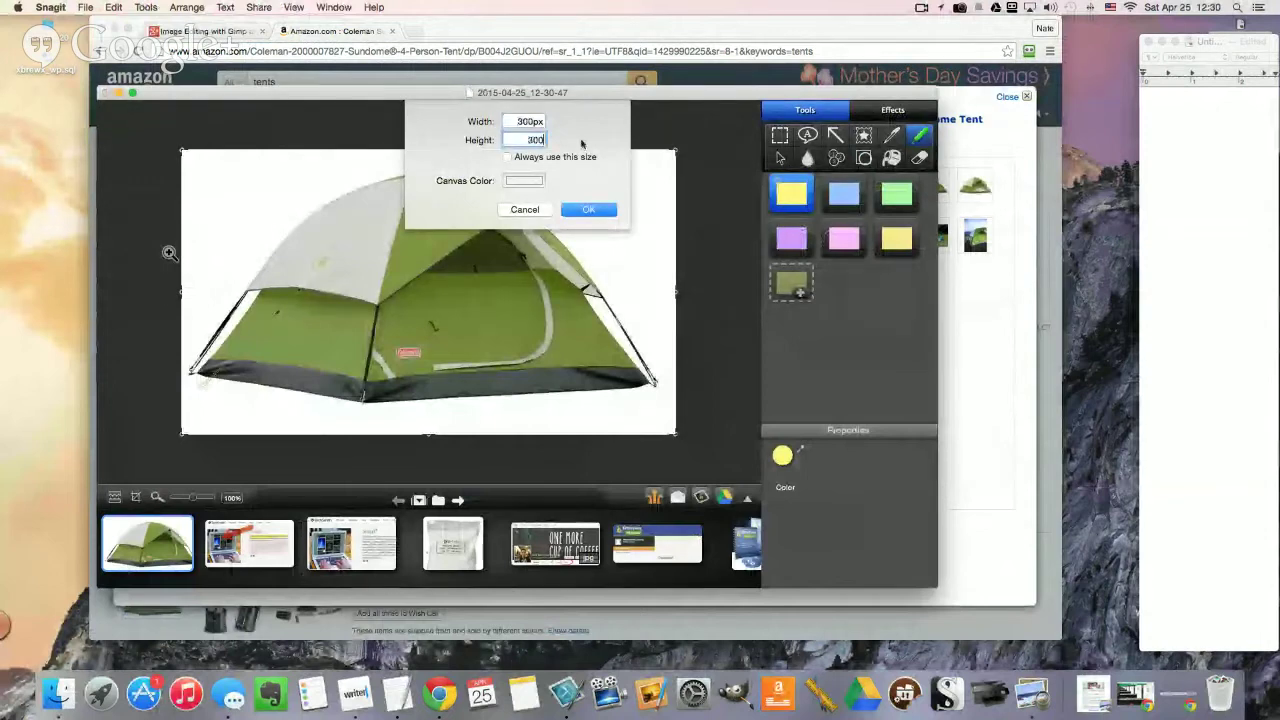
{"action": "left_click", "coordinate": [590, 210]}
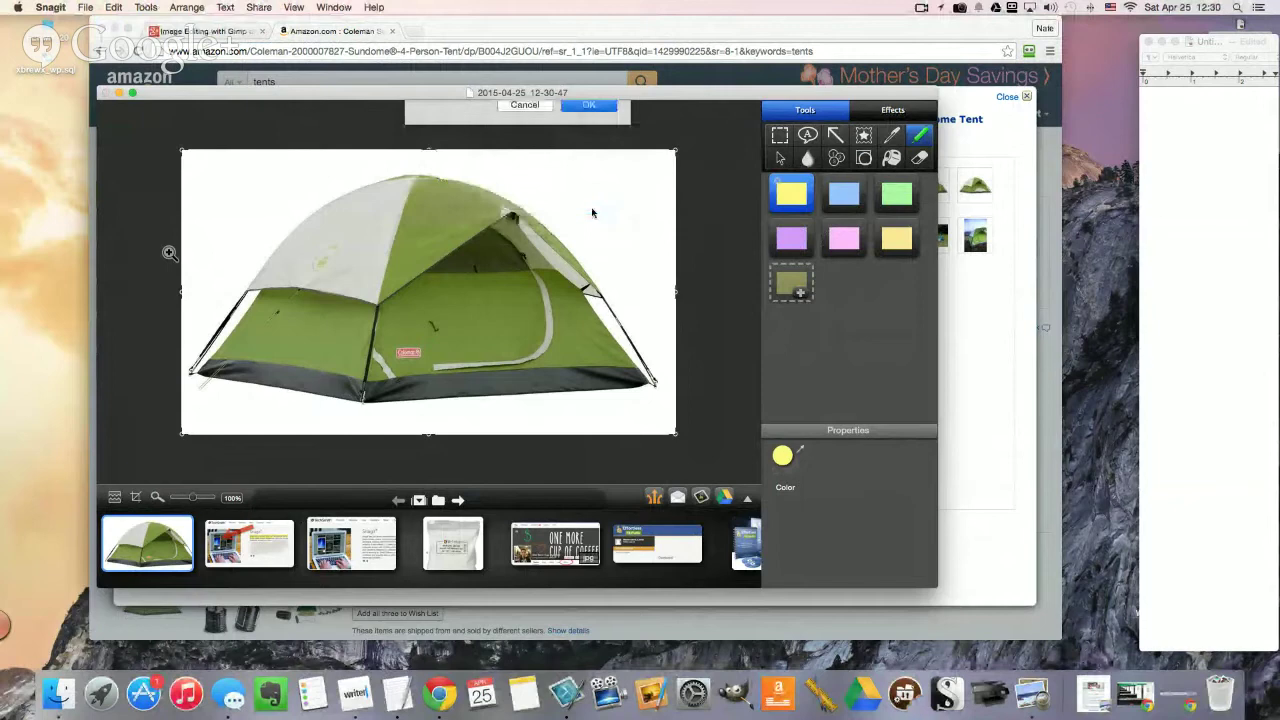
Step: Resize the tent image to 300 px wide and drag it onto the blank 300×300 canvas
{"action": "key", "text": "Right"}
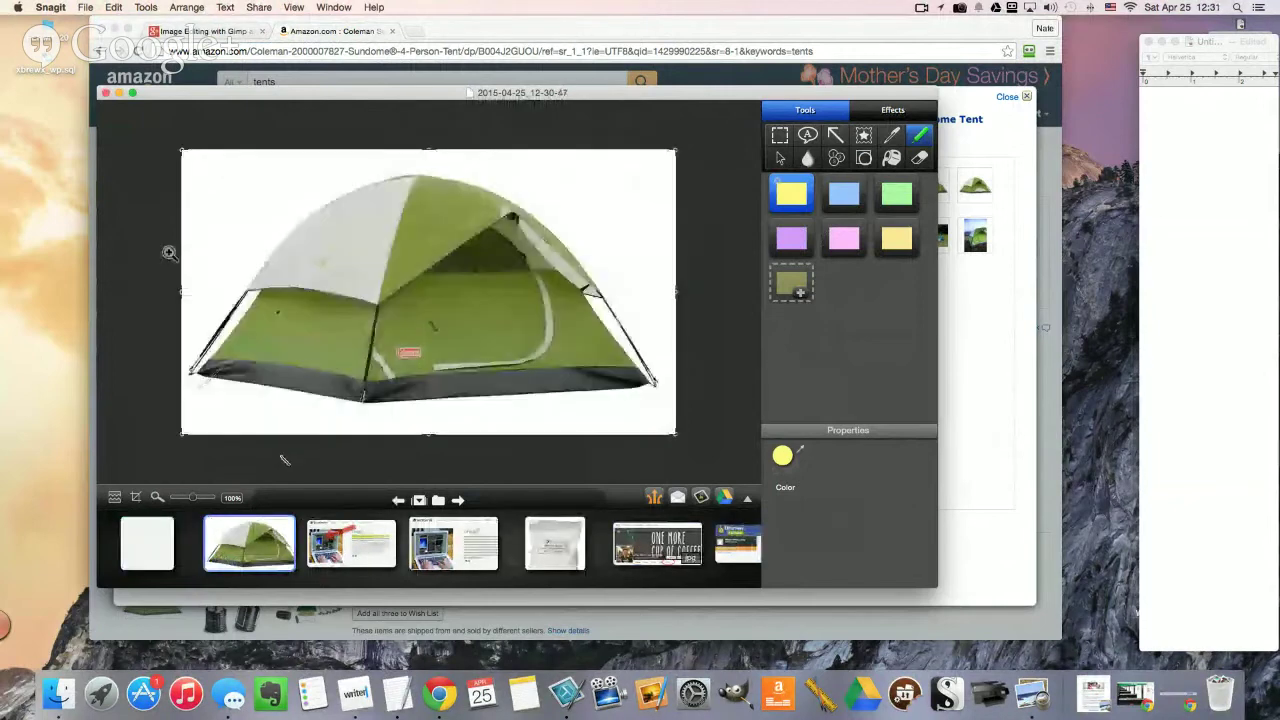
{"action": "key", "text": "super+shift+r"}
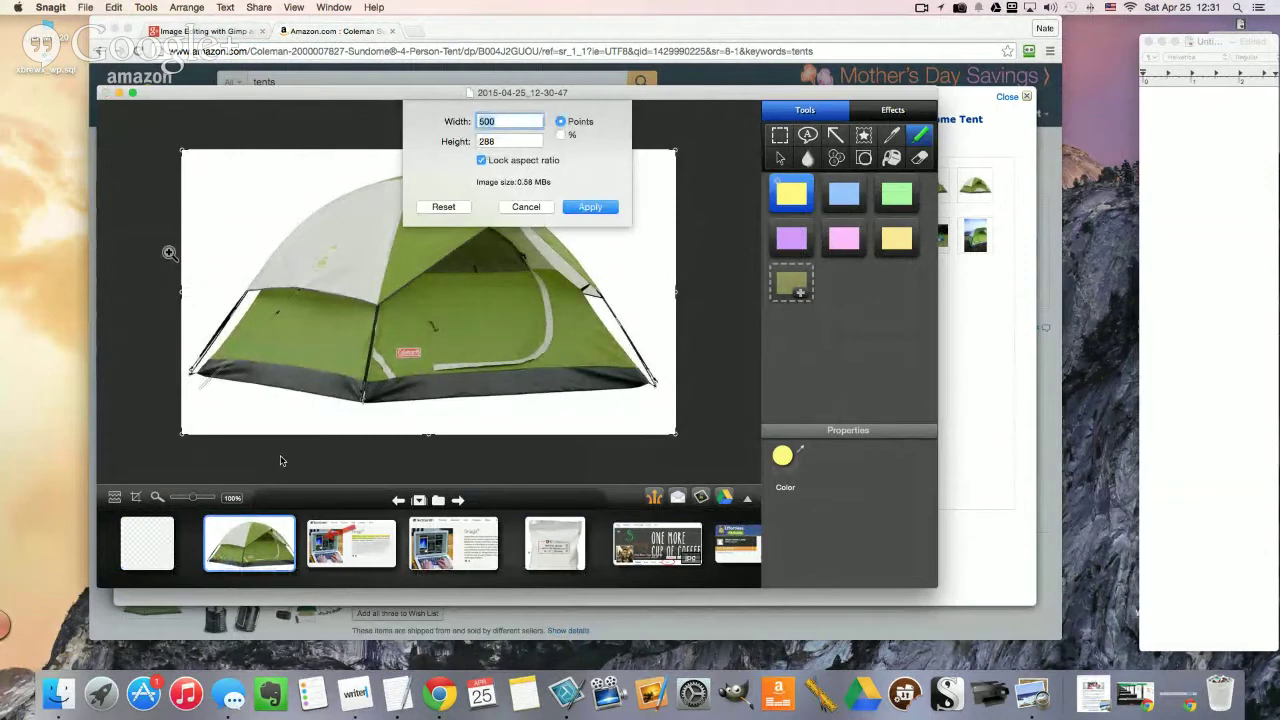
{"action": "type", "text": "300"}
{"action": "left_click", "coordinate": [586, 212]}
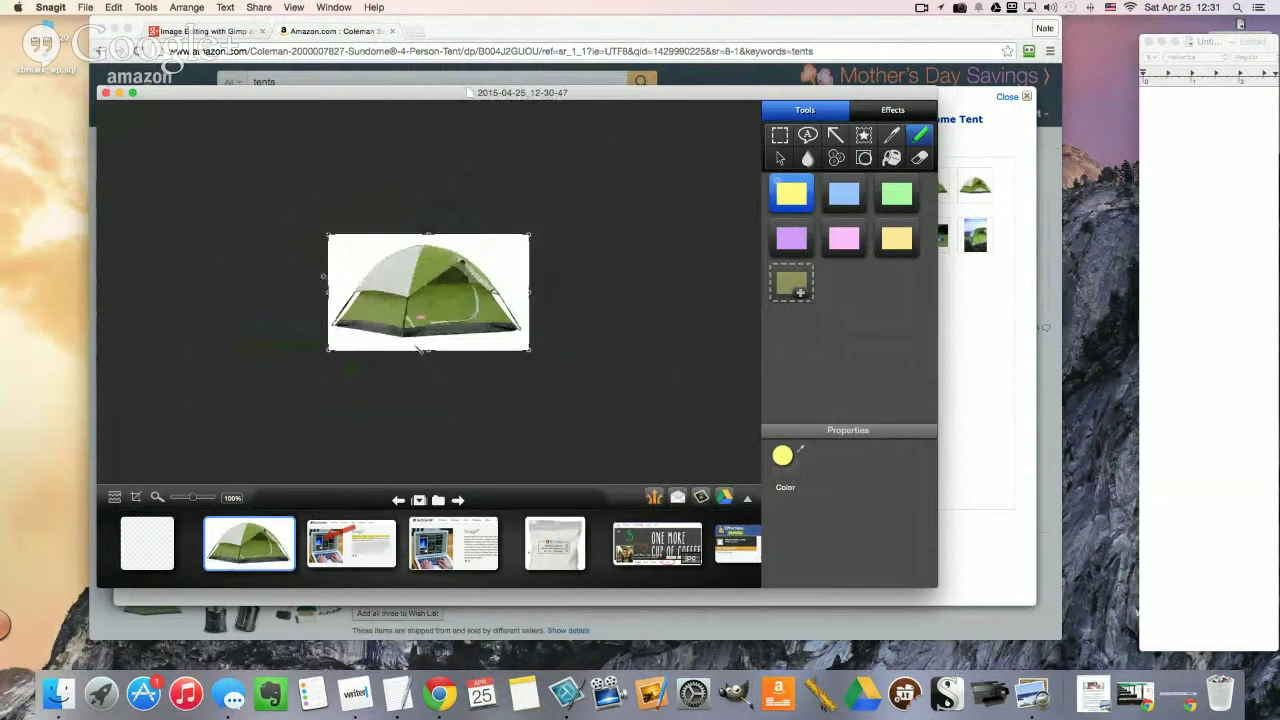
{"action": "left_click", "coordinate": [125, 522]}
{"action": "left_click_drag", "start_coordinate": [249, 543], "coordinate": [445, 277]}
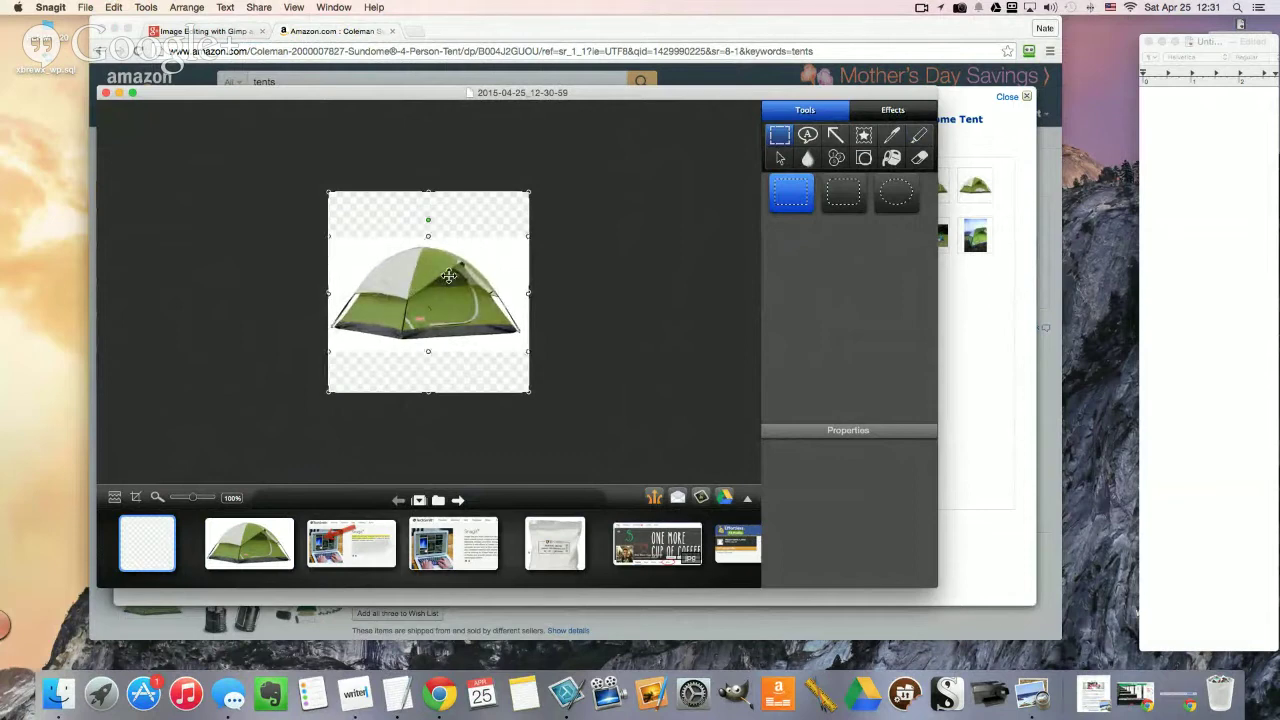
Step: Flatten the tent onto the canvas and fill the transparent areas with white
{"action": "right_click", "coordinate": [459, 282]}
{"action": "left_click", "coordinate": [462, 282]}
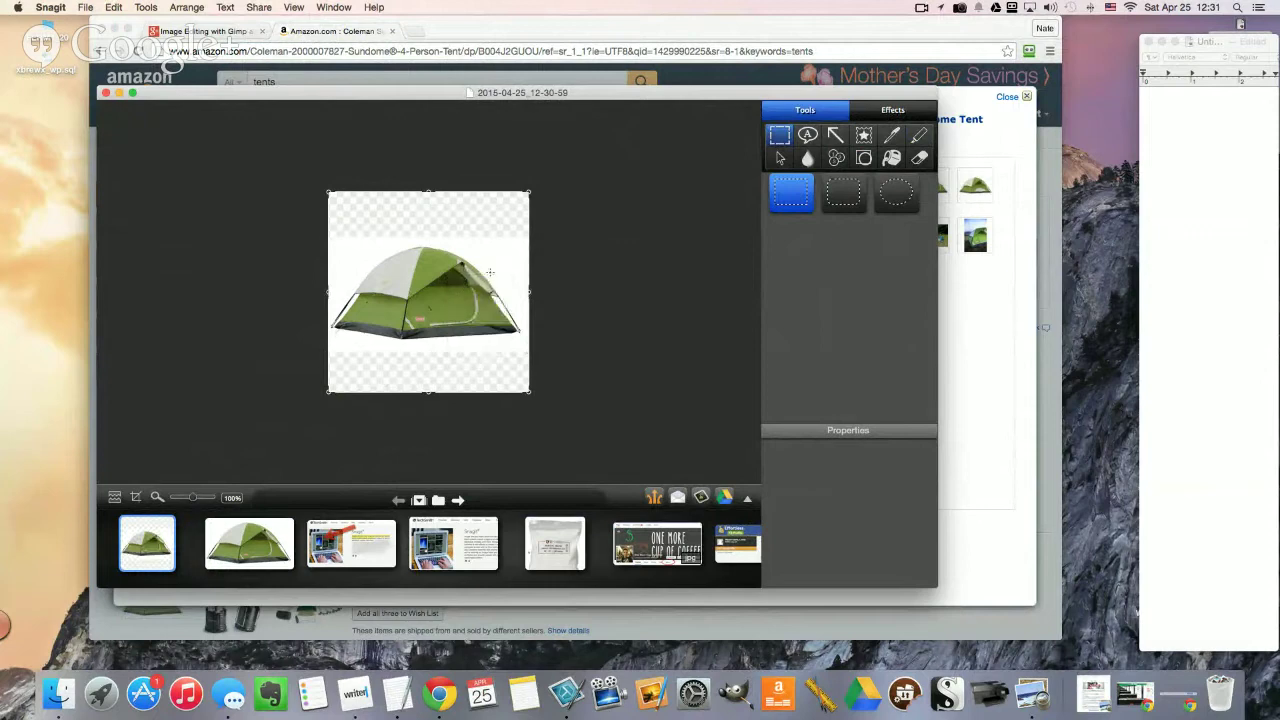
{"action": "left_click", "coordinate": [886, 113]}
{"action": "left_click", "coordinate": [805, 110]}
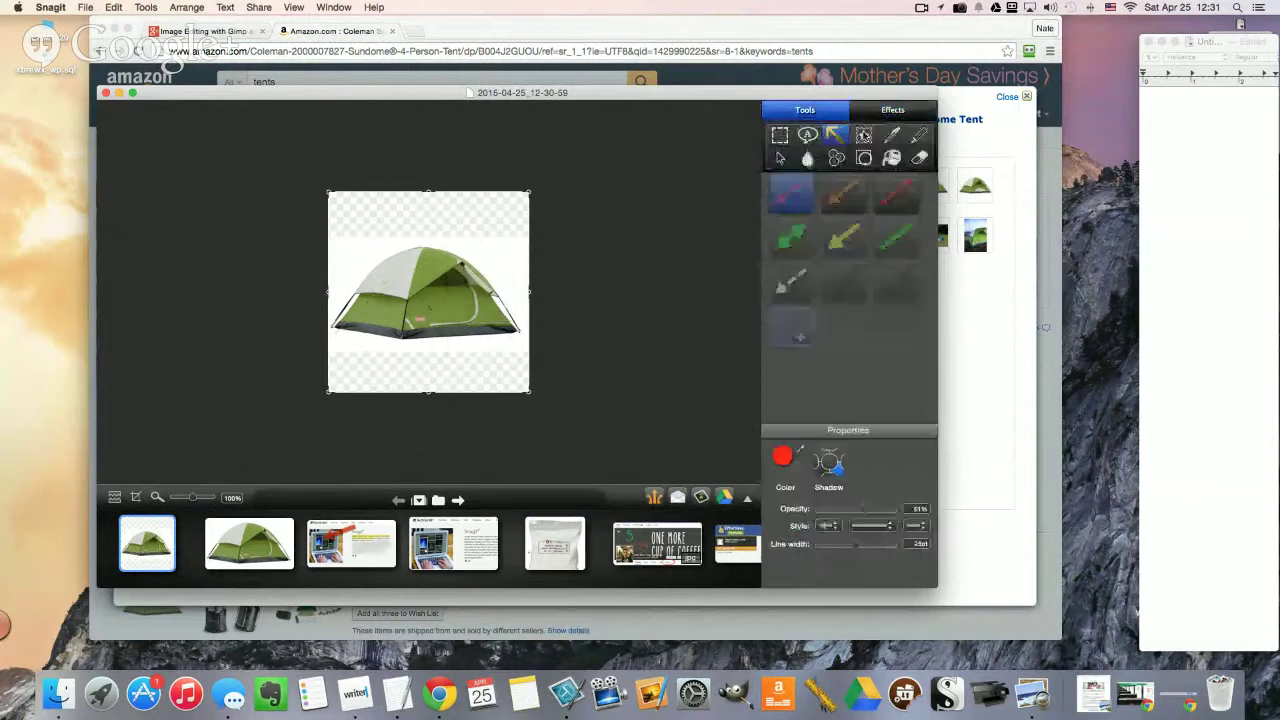
{"action": "left_click", "coordinate": [891, 157]}
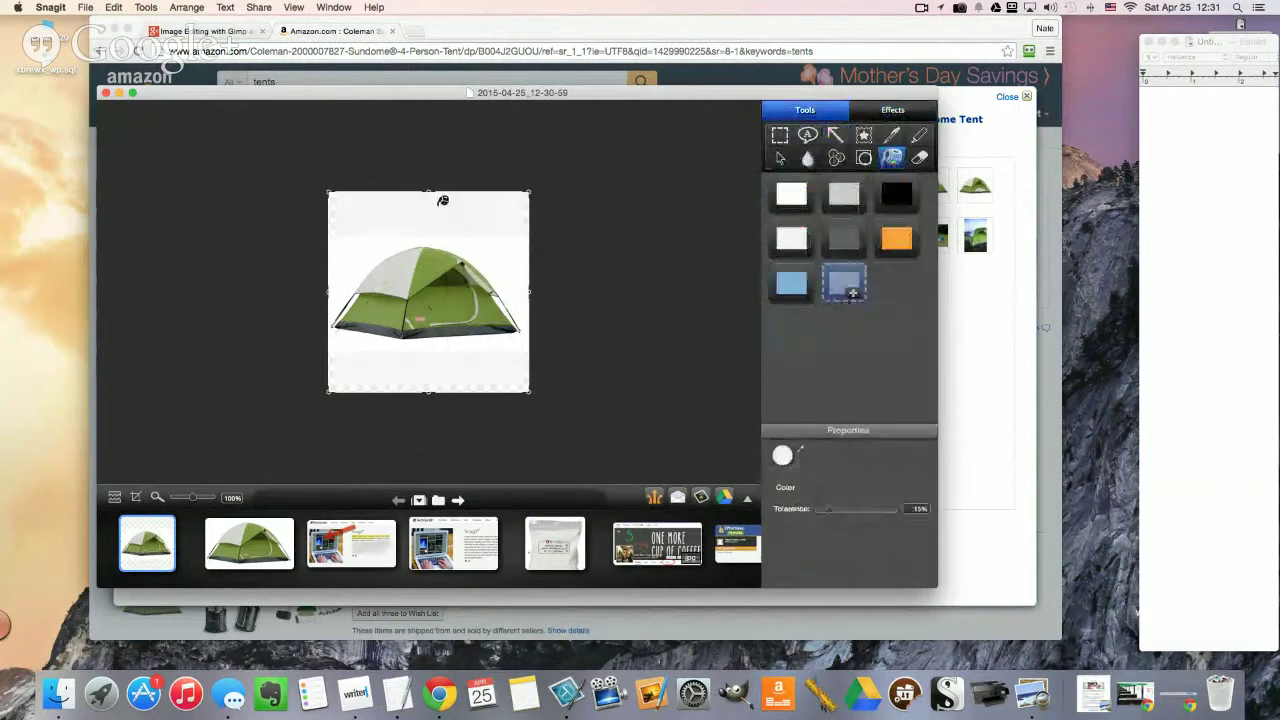
{"action": "left_click", "coordinate": [436, 197]}
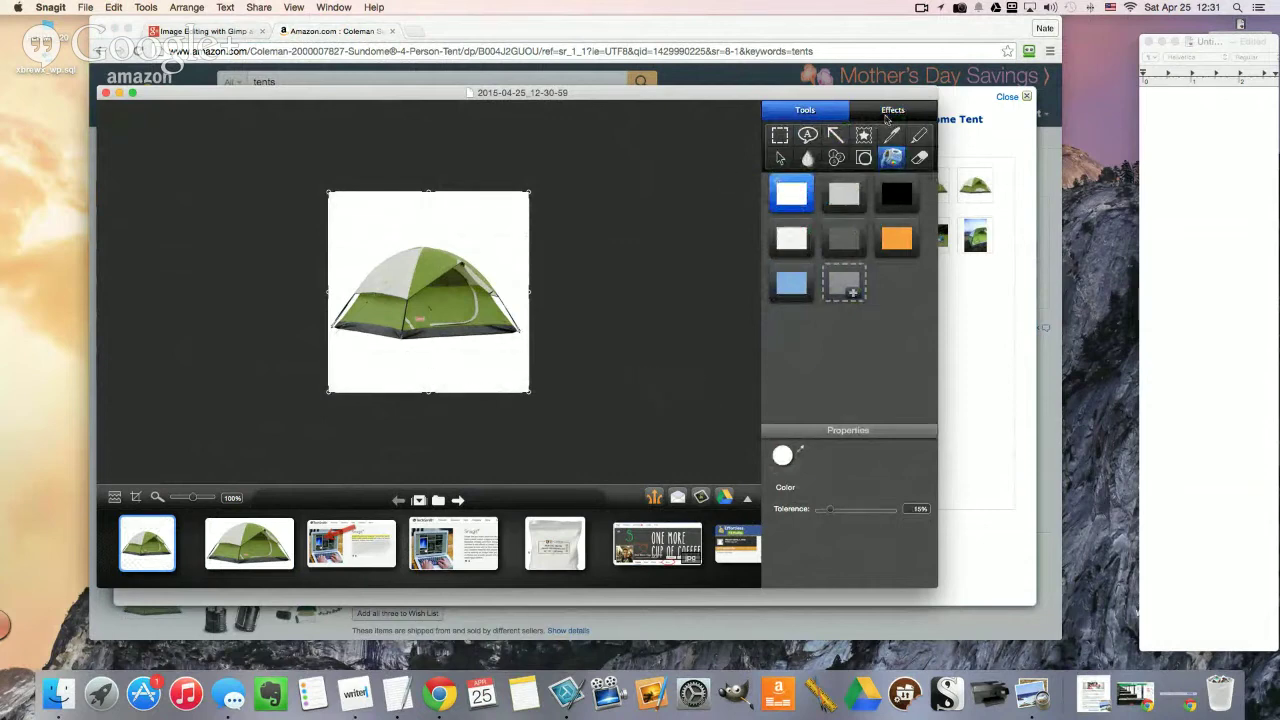
Step: Add a drop shadow to the square tent image, cancel saving, and return to Chrome
{"action": "left_click", "coordinate": [886, 119]}
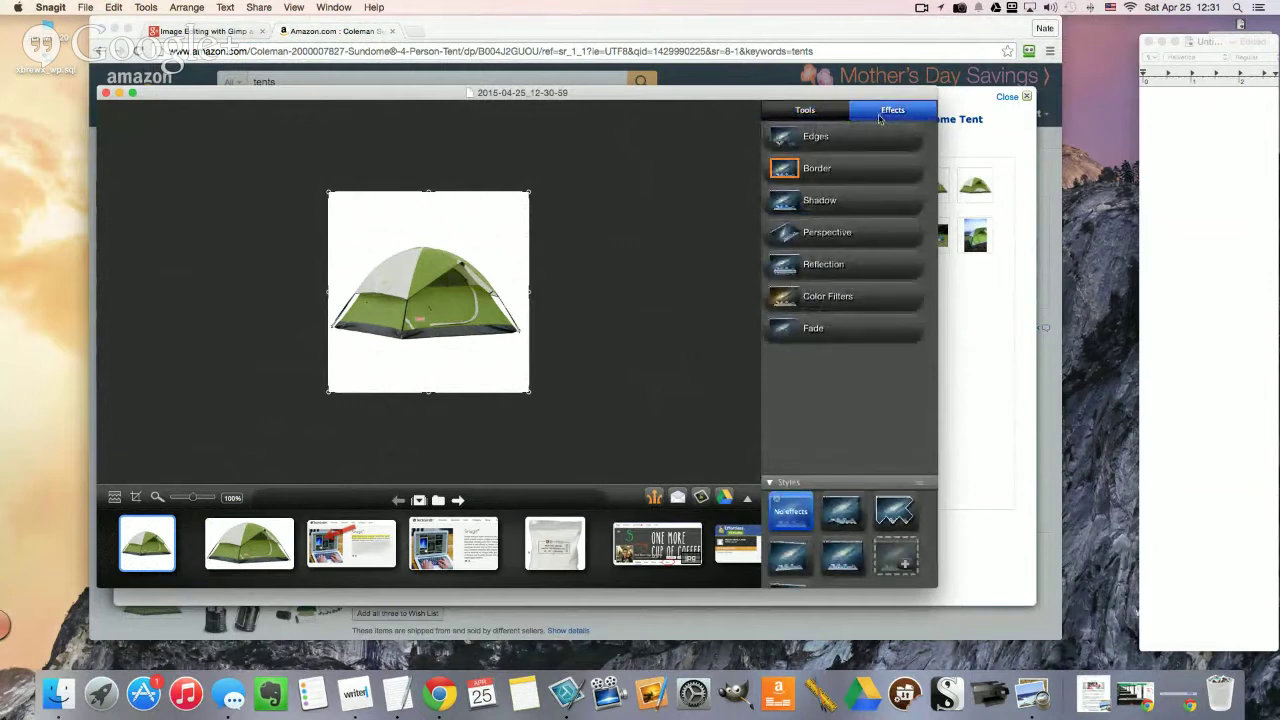
{"action": "left_click", "coordinate": [836, 200]}
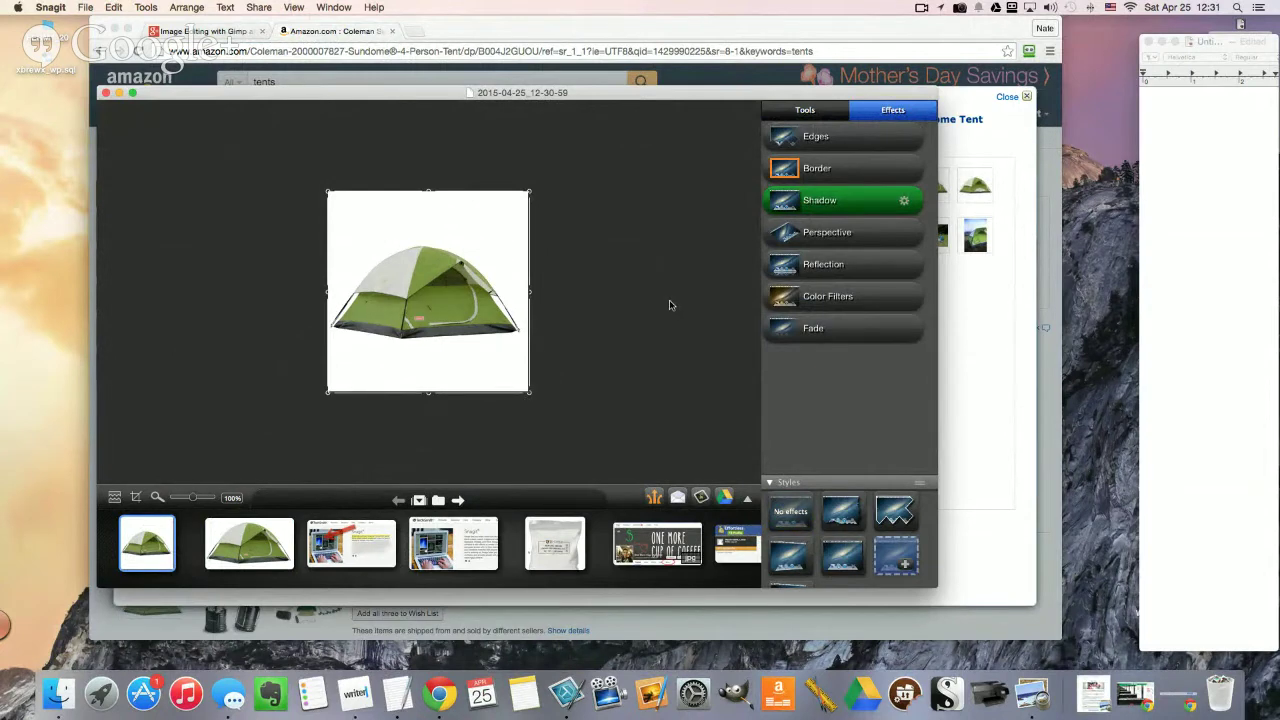
{"action": "key", "text": "super+s"}
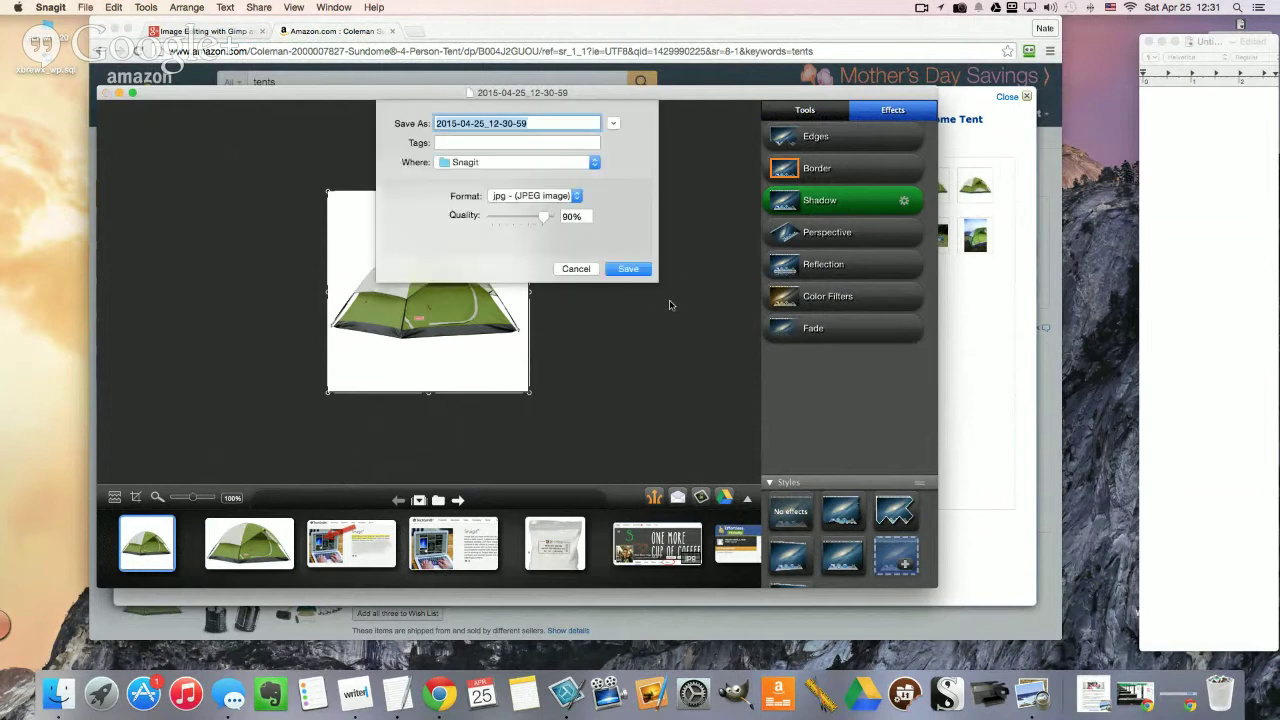
{"action": "left_click", "coordinate": [577, 269]}
{"action": "left_click", "coordinate": [359, 38]}
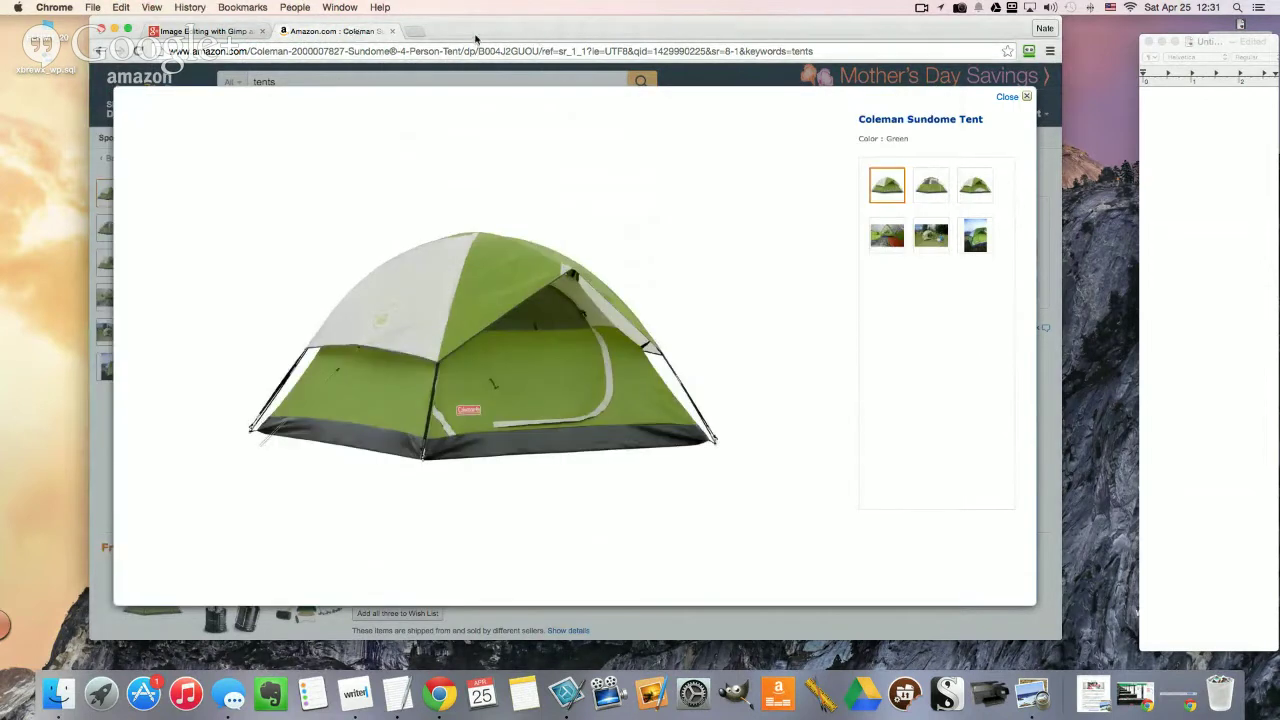
Step: Open a new tab and load onemorecupof-coffee.com
{"action": "left_click", "coordinate": [418, 31]}
{"action": "type", "text": "one"}
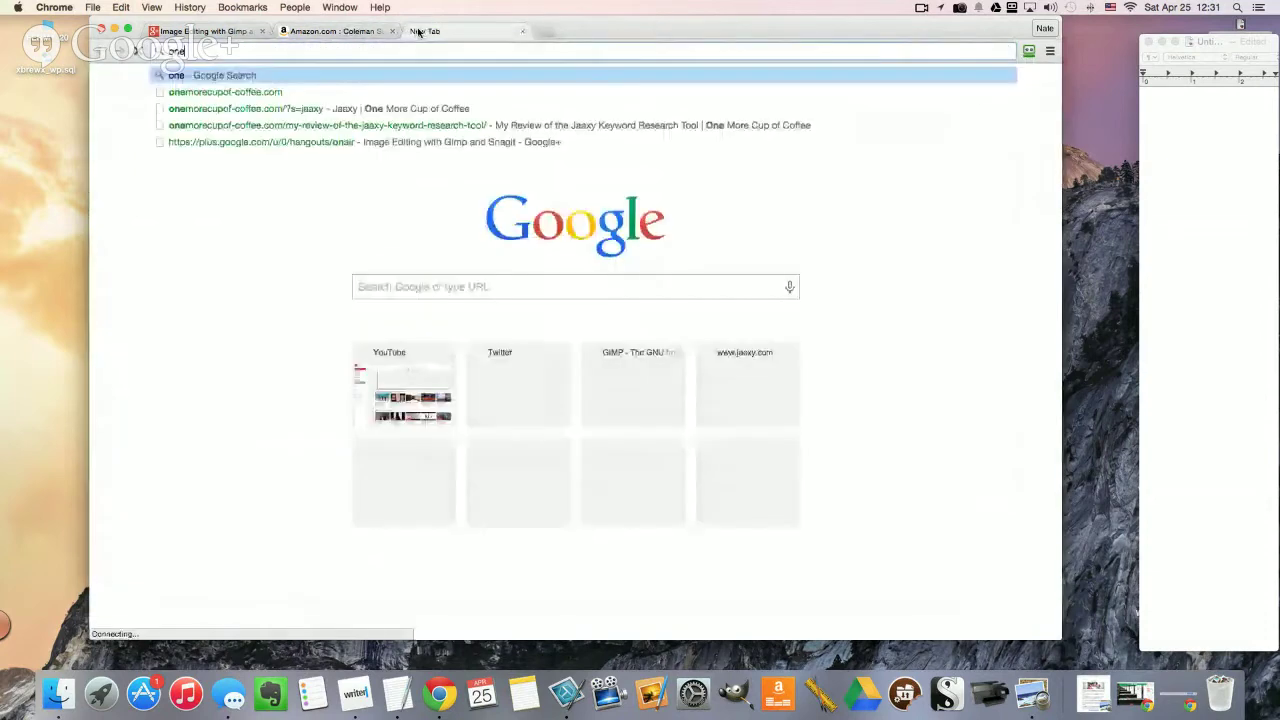
{"action": "key", "text": "Return"}
{"action": "left_click", "coordinate": [424, 50]}
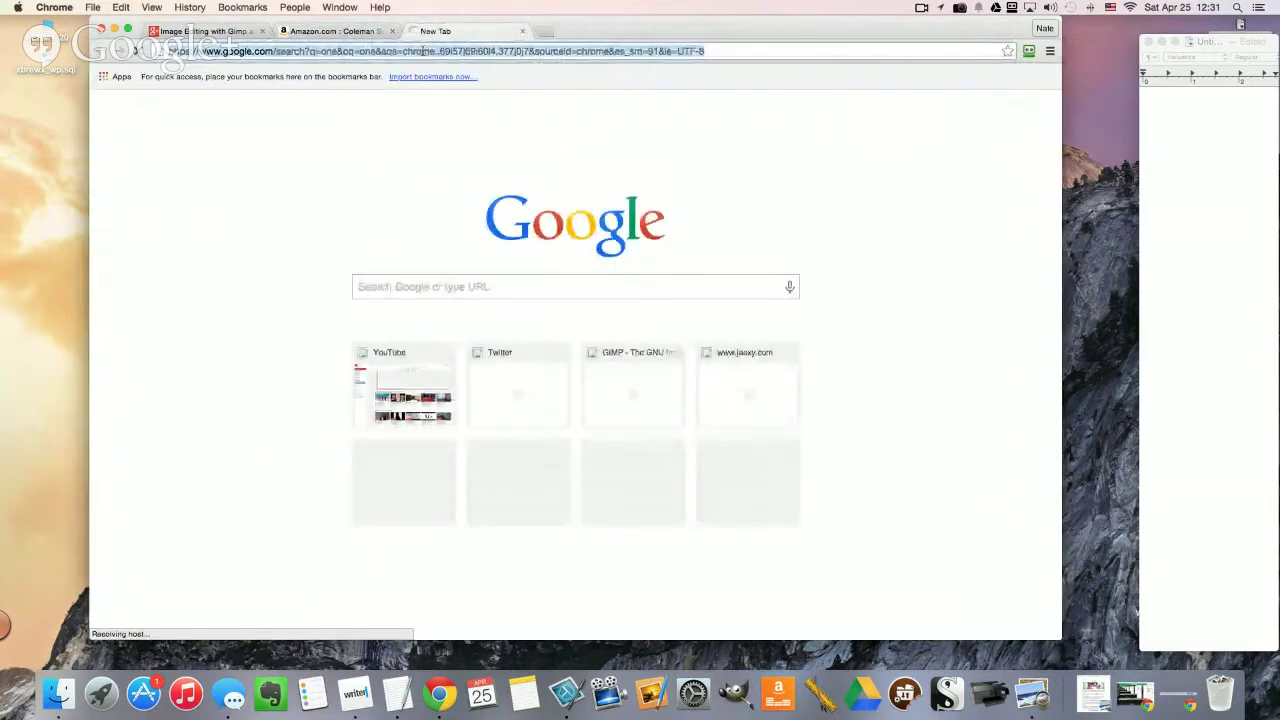
{"action": "type", "text": "onemorecup"}
{"action": "key", "text": "Down"}
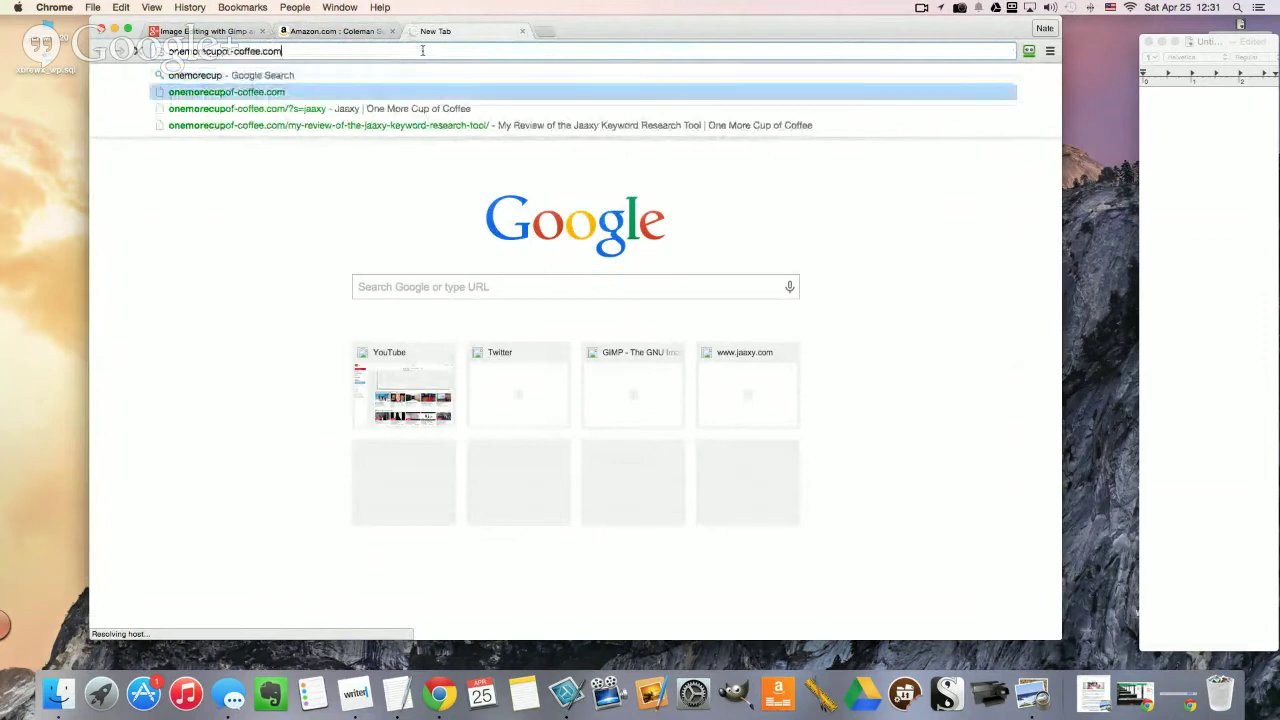
{"action": "key", "text": "Return"}
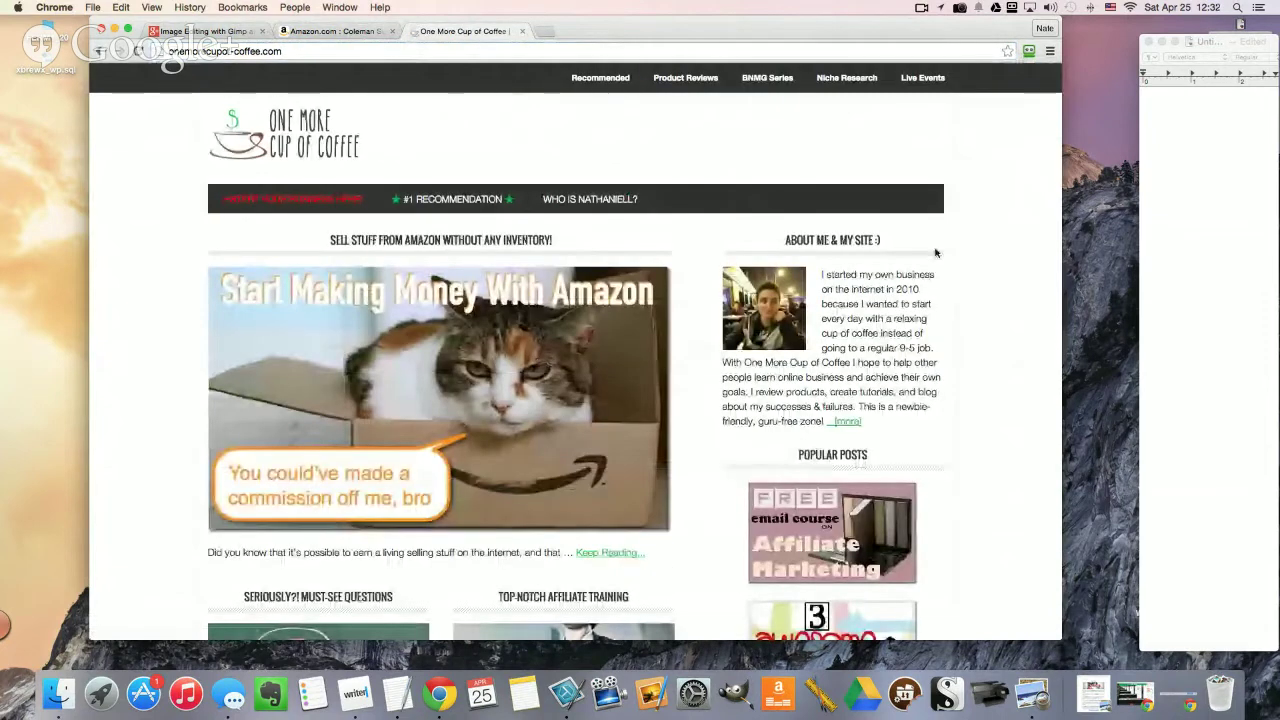
Step: Scroll down the onemorecupof-coffee.com home page to browse its posts
{"action": "scroll", "coordinate": [672, 190], "scroll_direction": "down", "scroll_amount": 2}
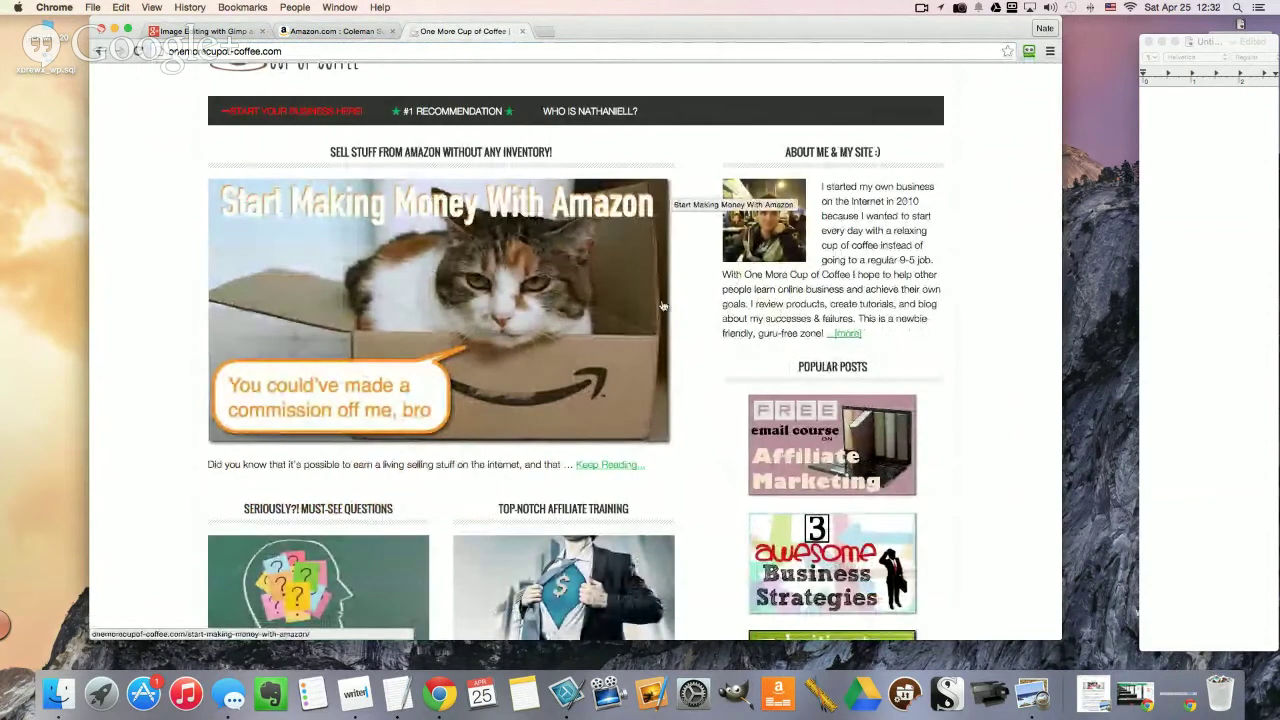
{"action": "scroll", "coordinate": [982, 368], "scroll_direction": "down", "scroll_amount": 3}
{"action": "scroll", "coordinate": [982, 366], "scroll_direction": "down", "scroll_amount": 1}
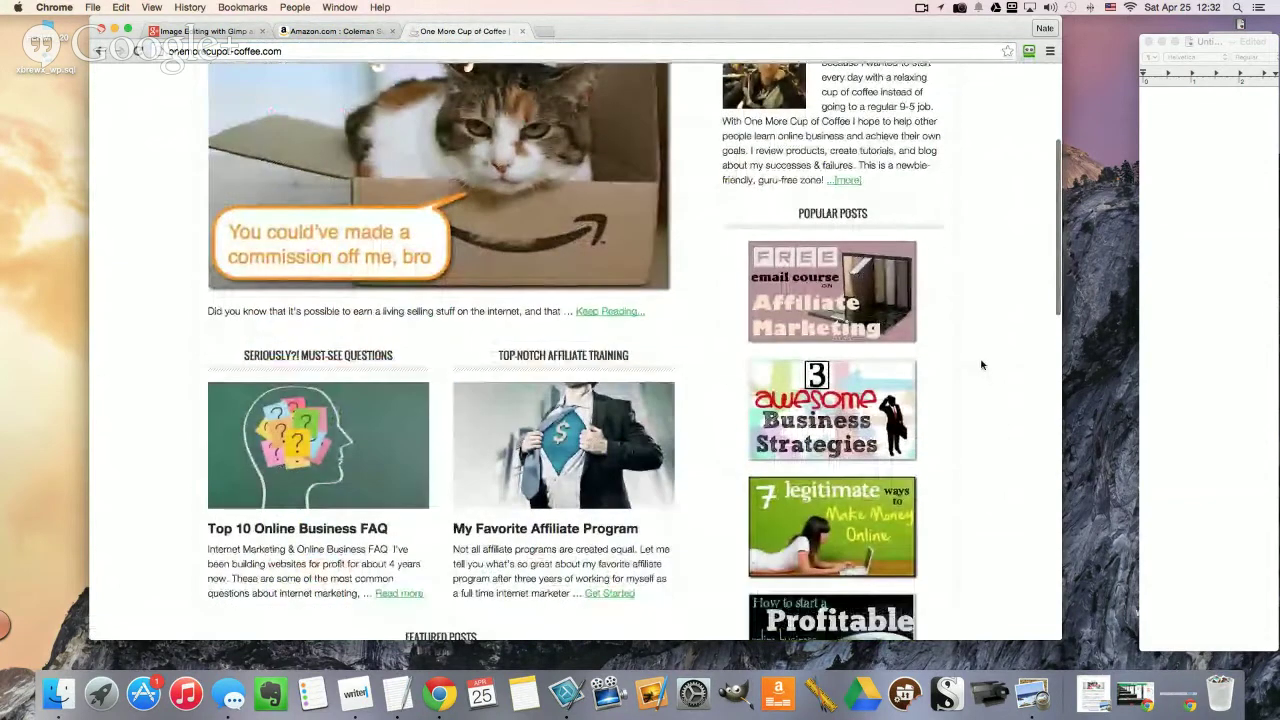
{"action": "scroll", "coordinate": [982, 366], "scroll_direction": "down", "scroll_amount": 2}
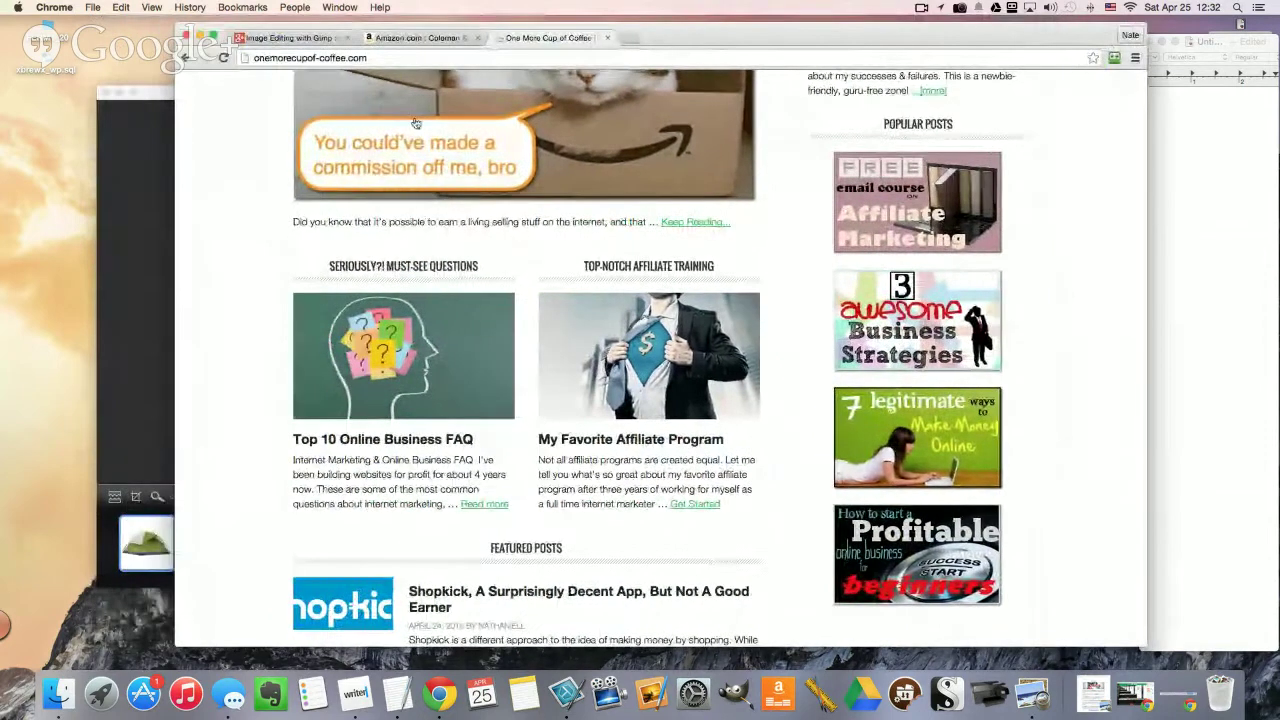
{"action": "left_click", "coordinate": [135, 165]}
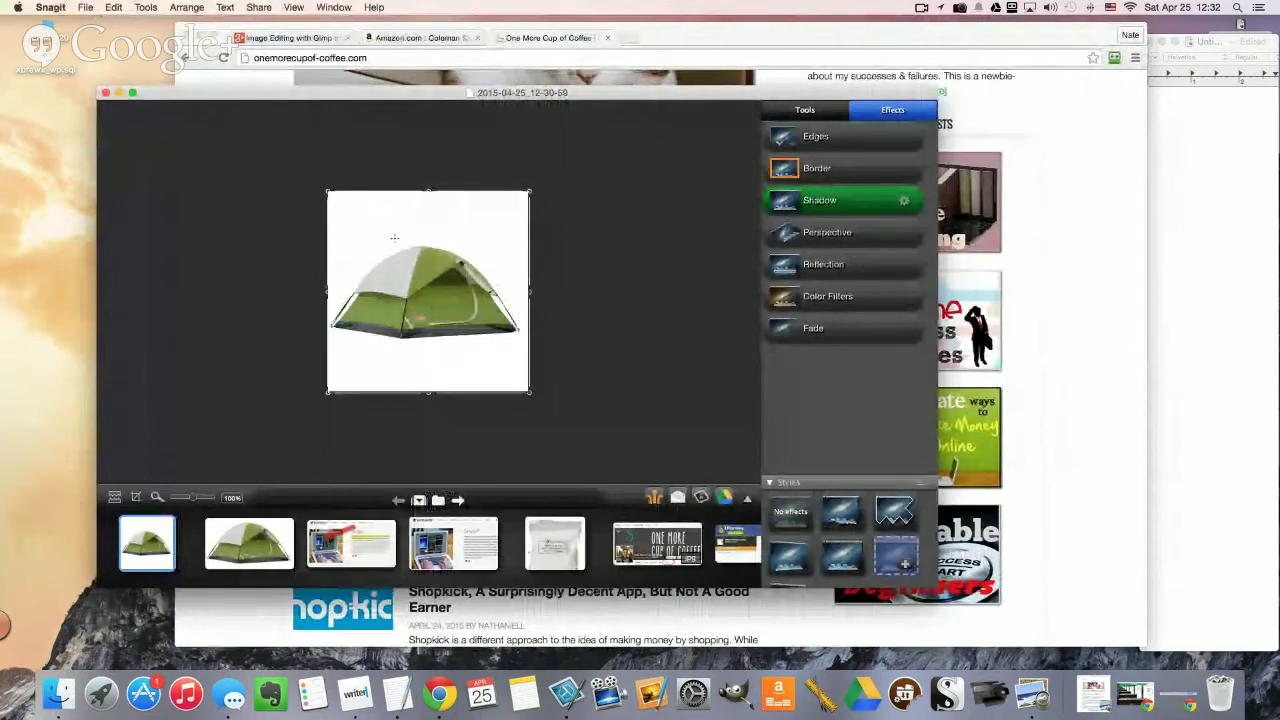
{"action": "left_click", "coordinate": [1112, 399]}
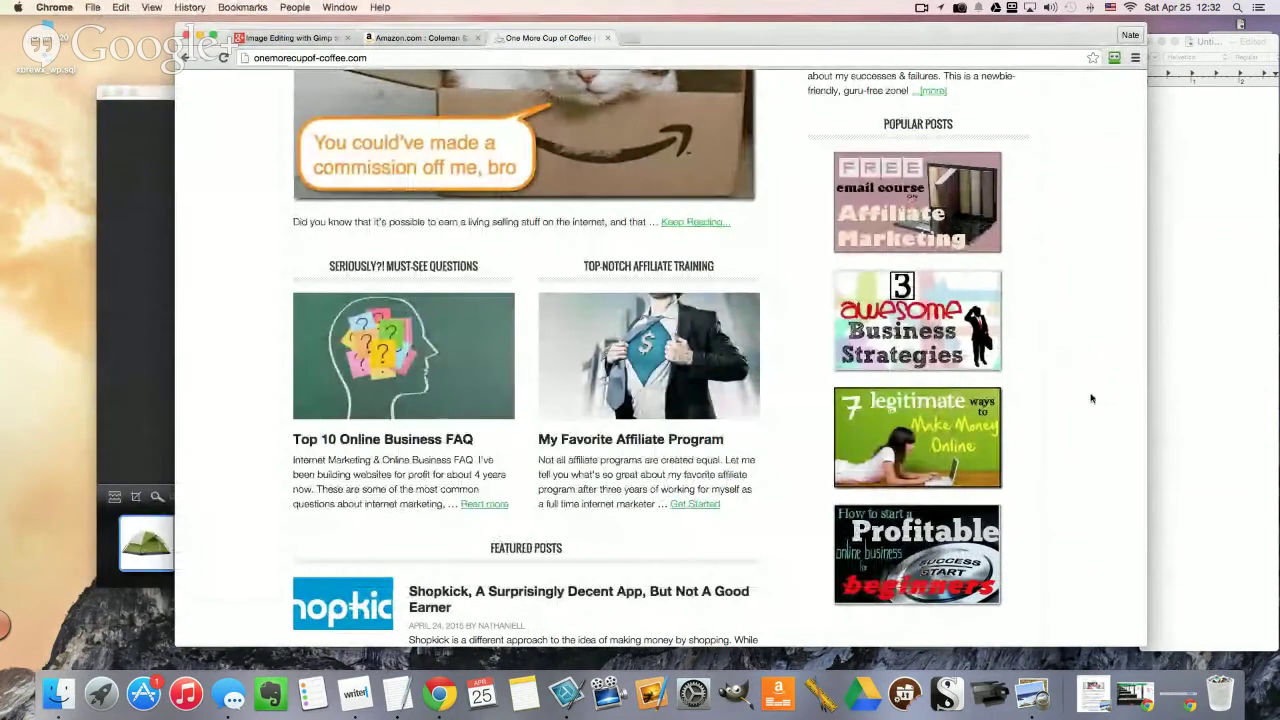
{"action": "scroll", "coordinate": [1091, 399], "scroll_direction": "down", "scroll_amount": 3}
{"action": "scroll", "coordinate": [997, 347], "scroll_direction": "up", "scroll_amount": 2}
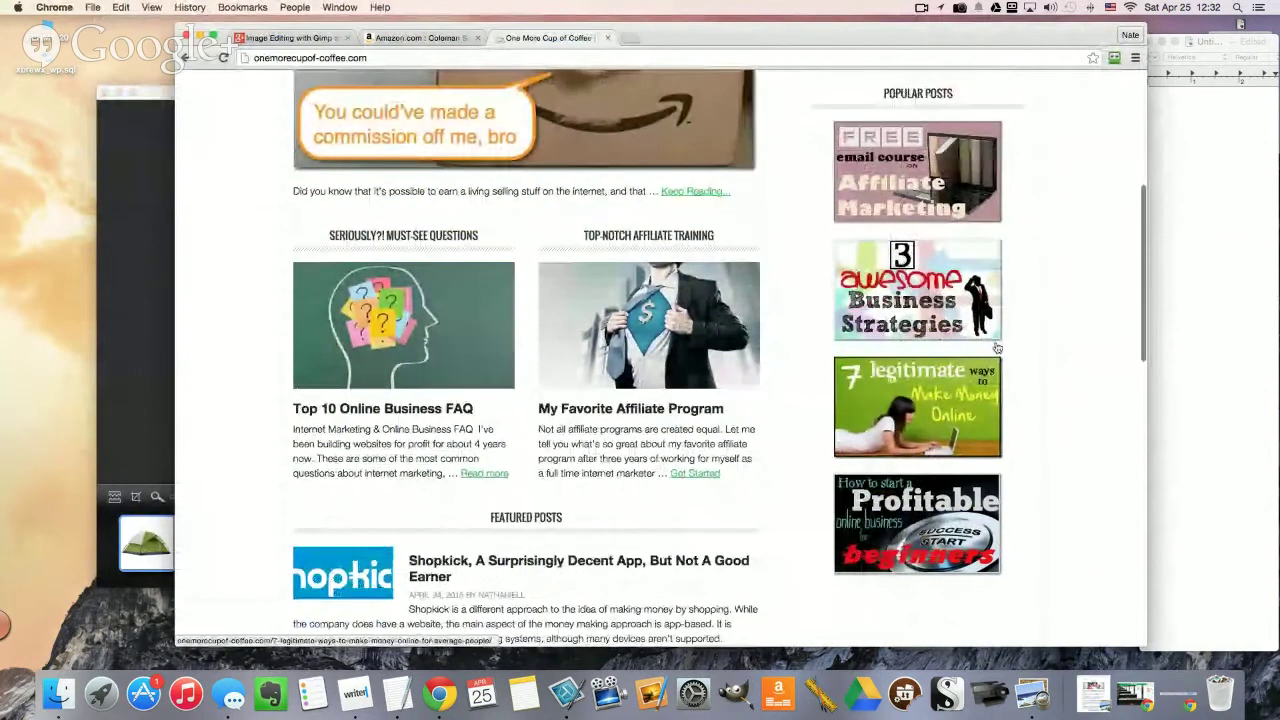
{"action": "scroll", "coordinate": [542, 382], "scroll_direction": "down", "scroll_amount": 5}
{"action": "scroll", "coordinate": [542, 382], "scroll_direction": "down", "scroll_amount": 4}
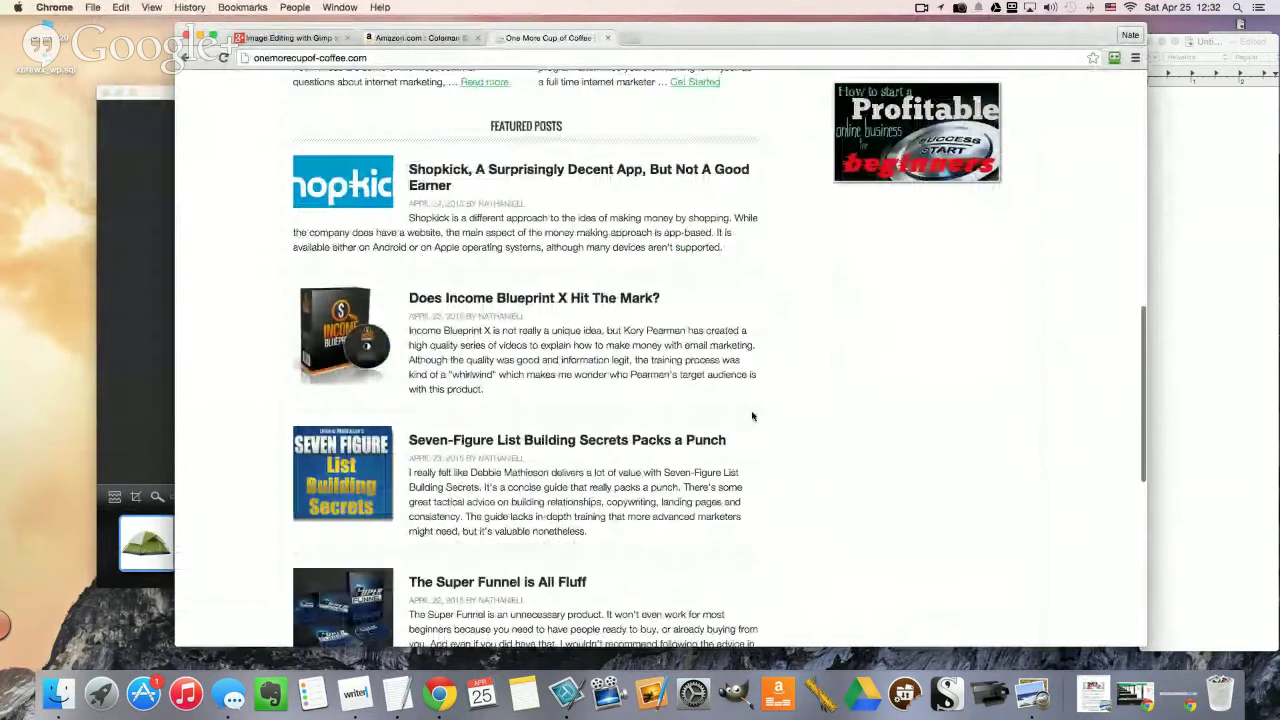
Step: Open the 'Does Income Blueprint X Hit The Mark?' article, then return to Snagit's tent image
{"action": "left_click", "coordinate": [563, 300]}
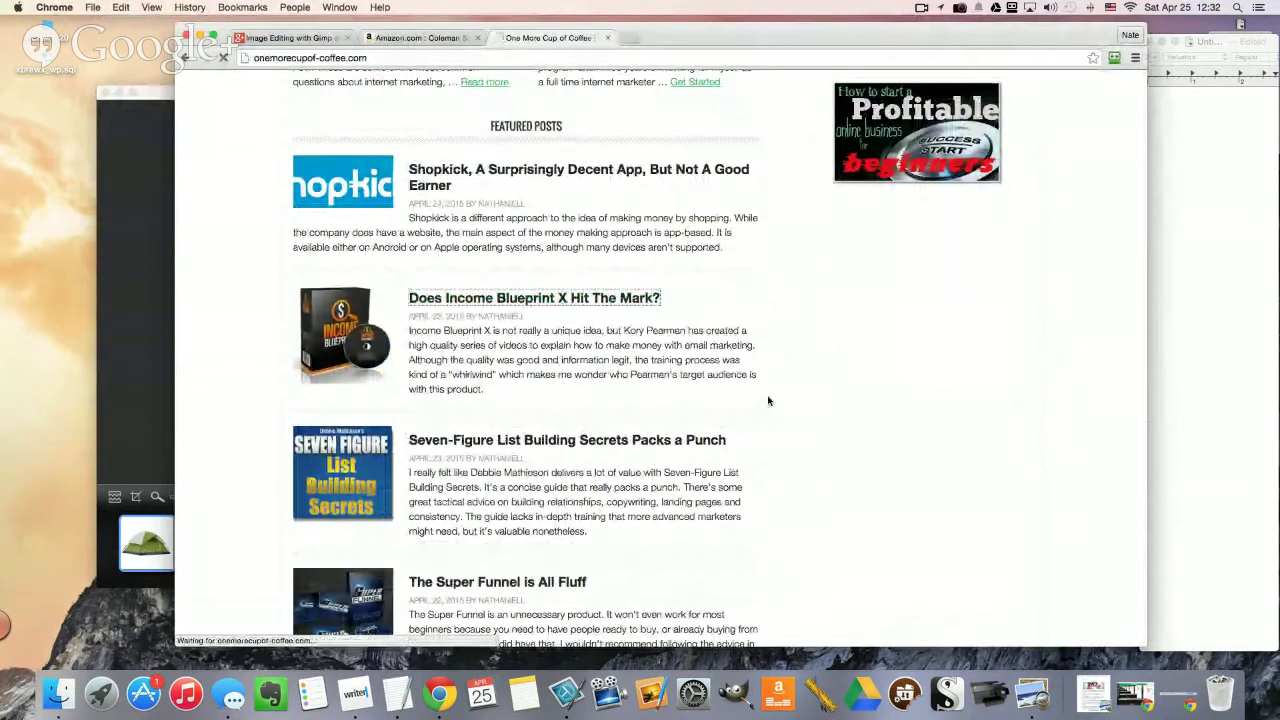
{"action": "scroll", "coordinate": [779, 399], "scroll_direction": "down", "scroll_amount": 10}
{"action": "scroll", "coordinate": [779, 399], "scroll_direction": "down", "scroll_amount": 4}
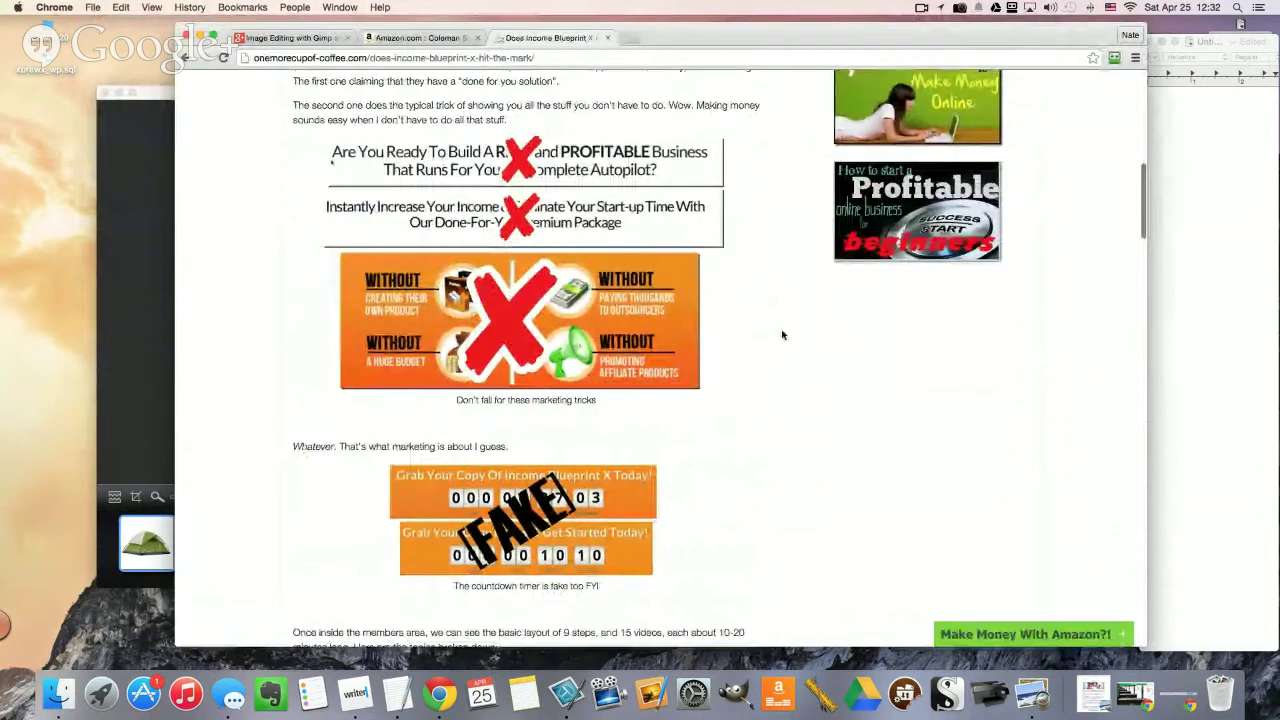
{"action": "left_click", "coordinate": [145, 177]}
{"action": "left_click", "coordinate": [805, 112]}
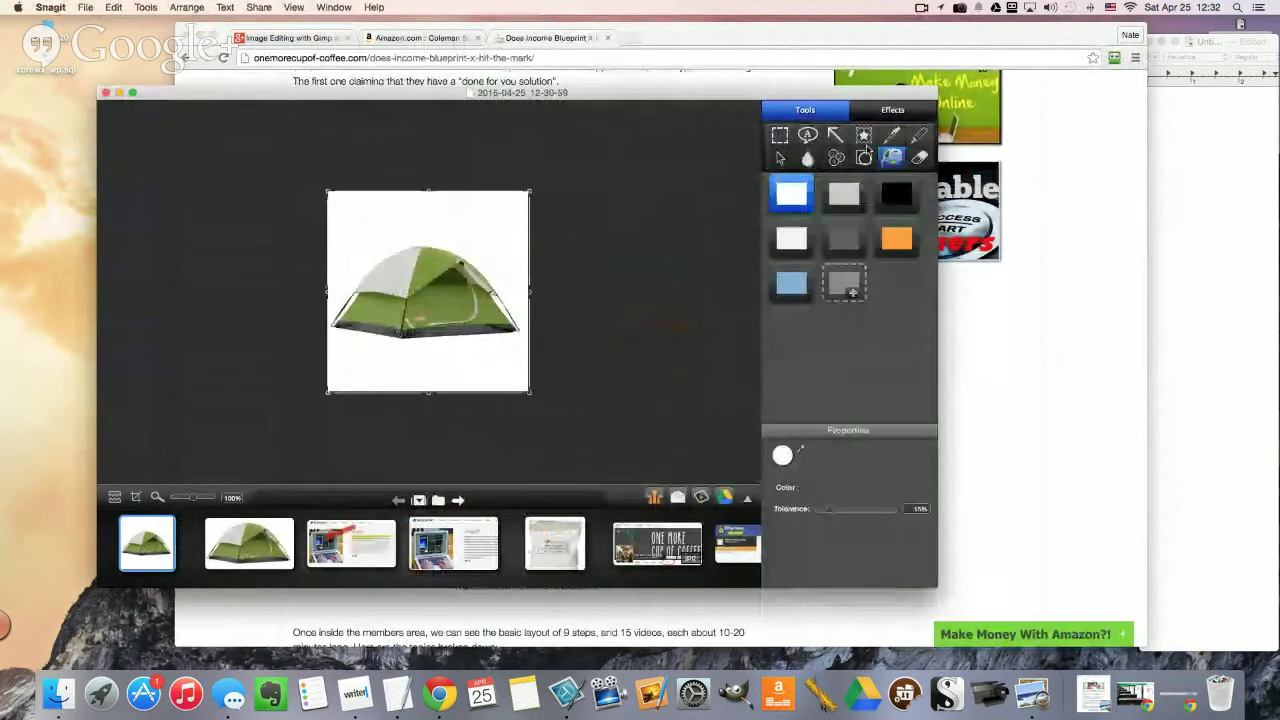
Step: Stamp a red oval, a green checkmark and two red X marks on the tent image, then start a new image
{"action": "left_click", "coordinate": [866, 138]}
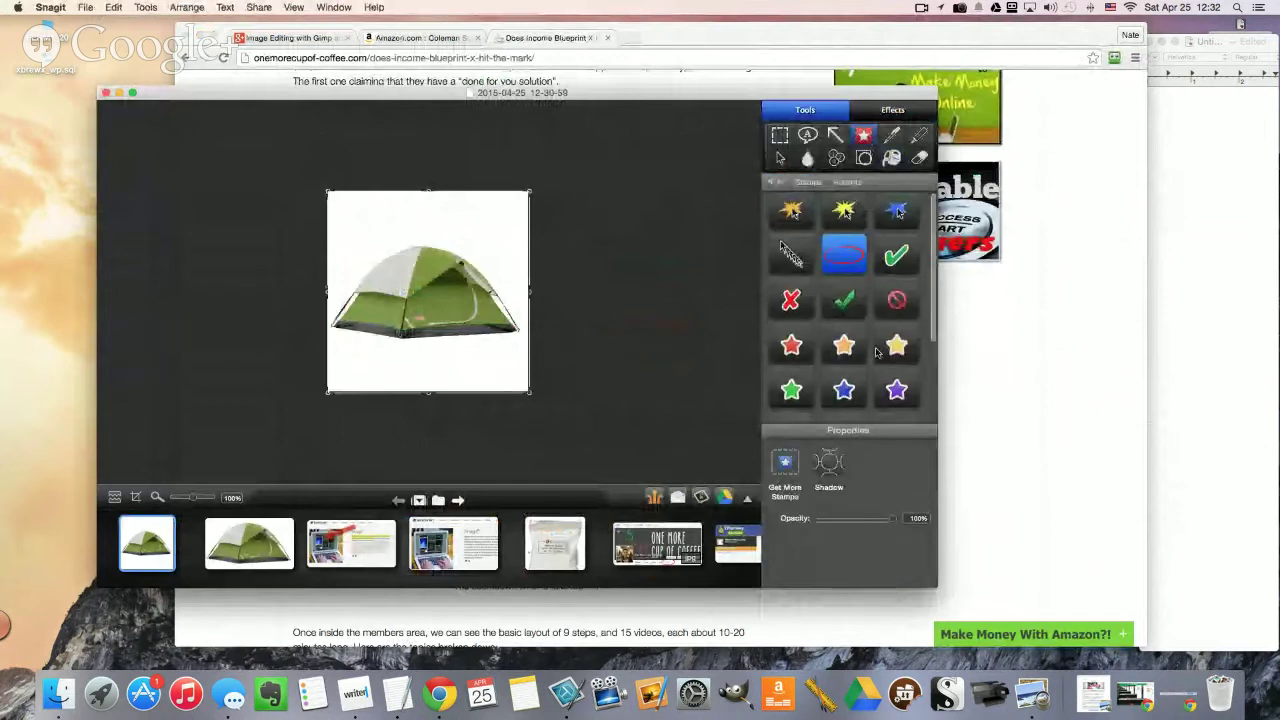
{"action": "scroll", "coordinate": [850, 320], "scroll_direction": "down", "scroll_amount": 3}
{"action": "scroll", "coordinate": [876, 352], "scroll_direction": "up", "scroll_amount": 5}
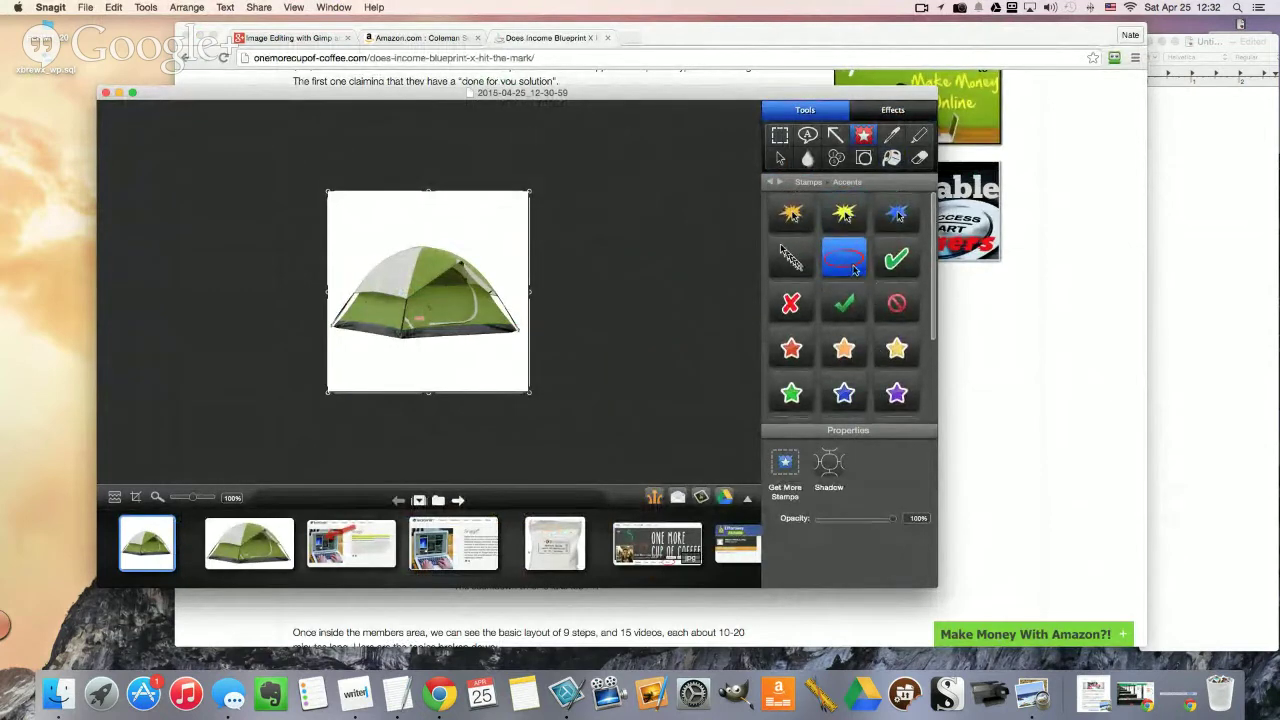
{"action": "left_click", "coordinate": [371, 217]}
{"action": "left_click", "coordinate": [896, 260]}
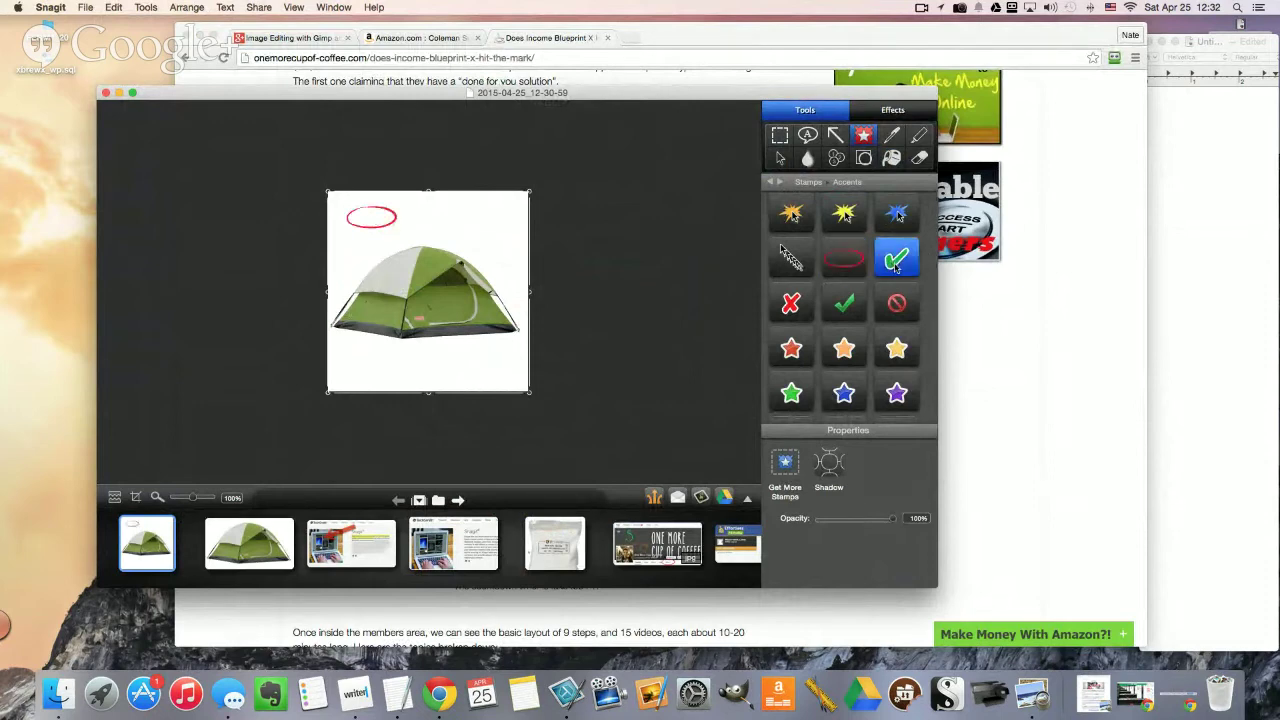
{"action": "left_click", "coordinate": [425, 217]}
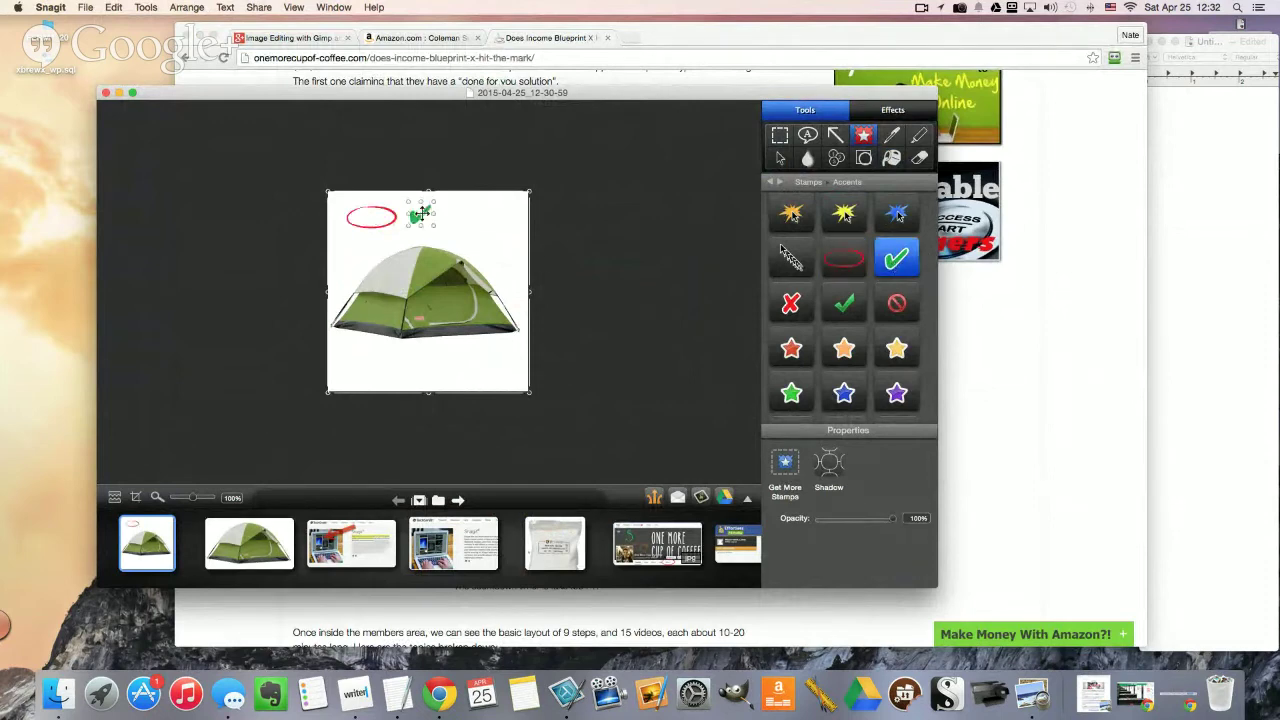
{"action": "left_click", "coordinate": [791, 303]}
{"action": "left_click", "coordinate": [458, 213]}
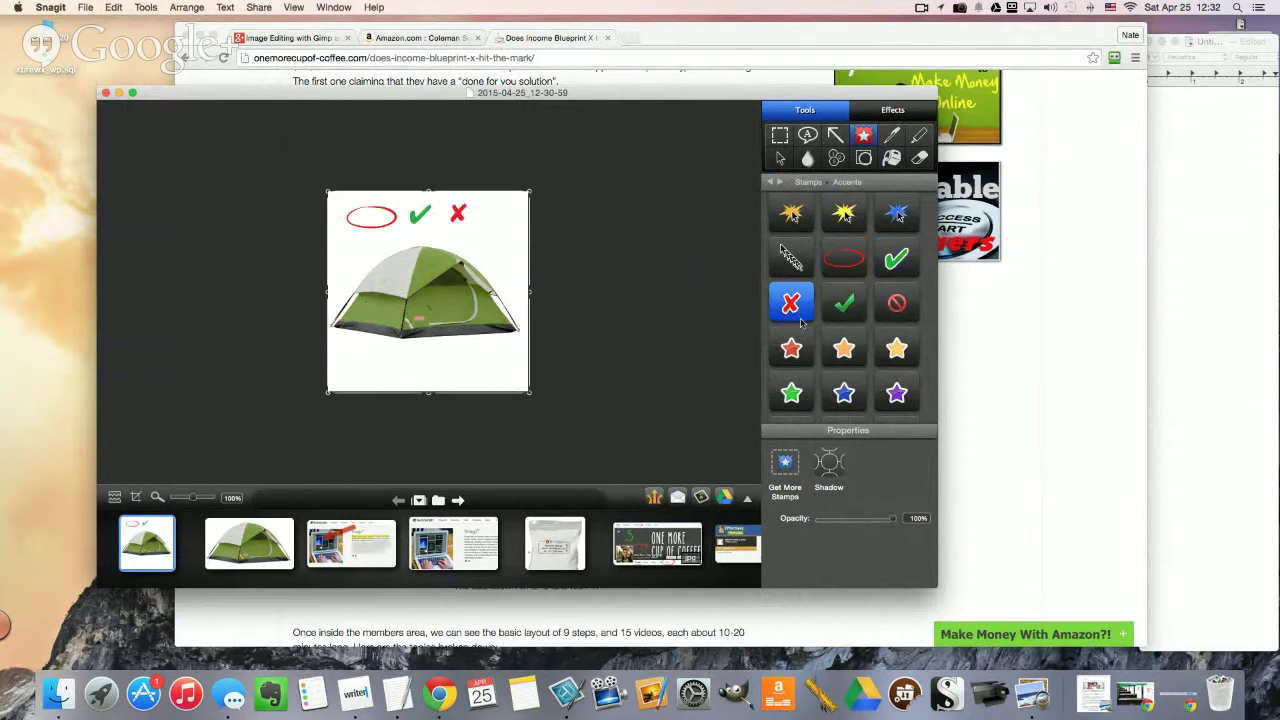
{"action": "left_click", "coordinate": [492, 224]}
{"action": "scroll", "coordinate": [838, 355], "scroll_direction": "down", "scroll_amount": 5}
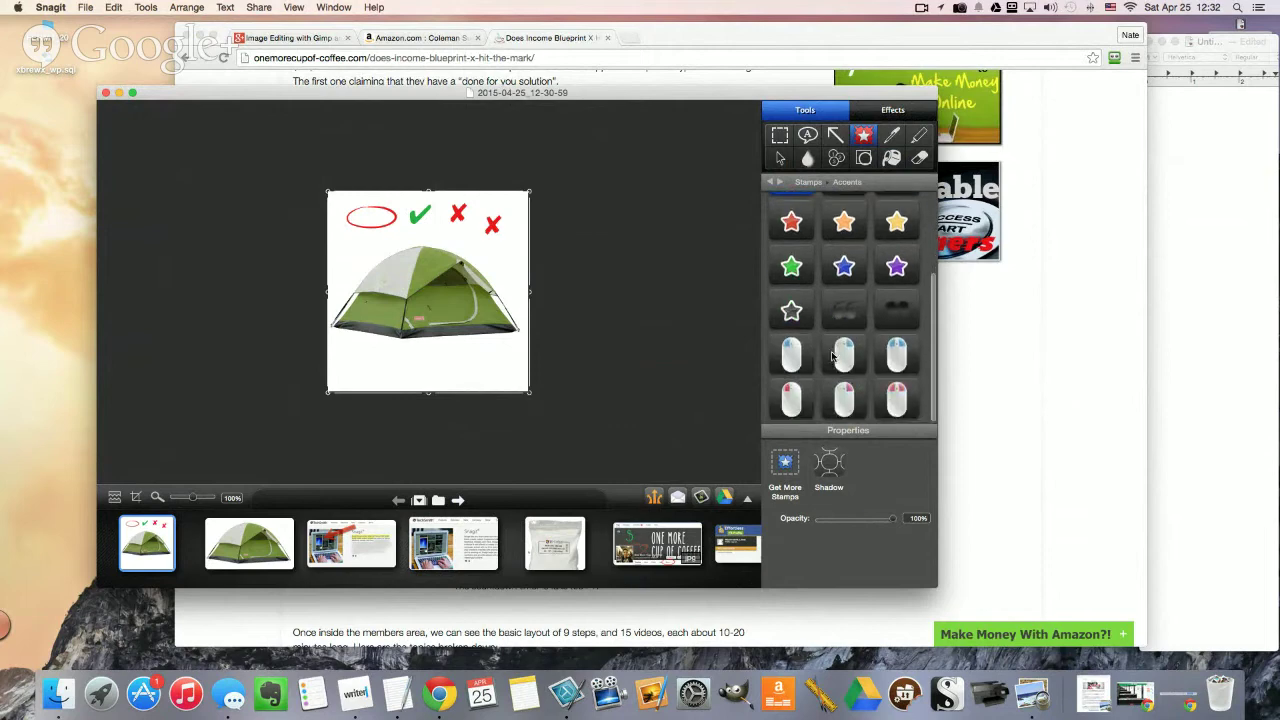
{"action": "scroll", "coordinate": [845, 350], "scroll_direction": "up", "scroll_amount": 1}
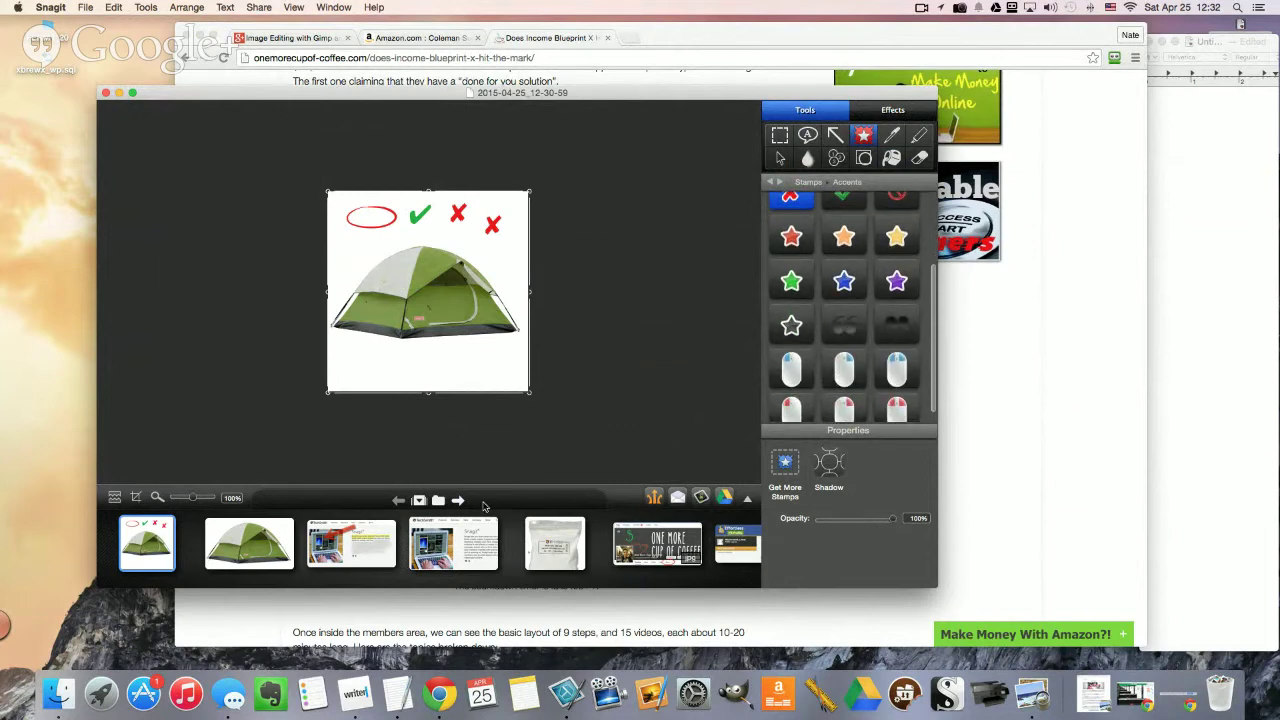
{"action": "key", "text": "super+n"}
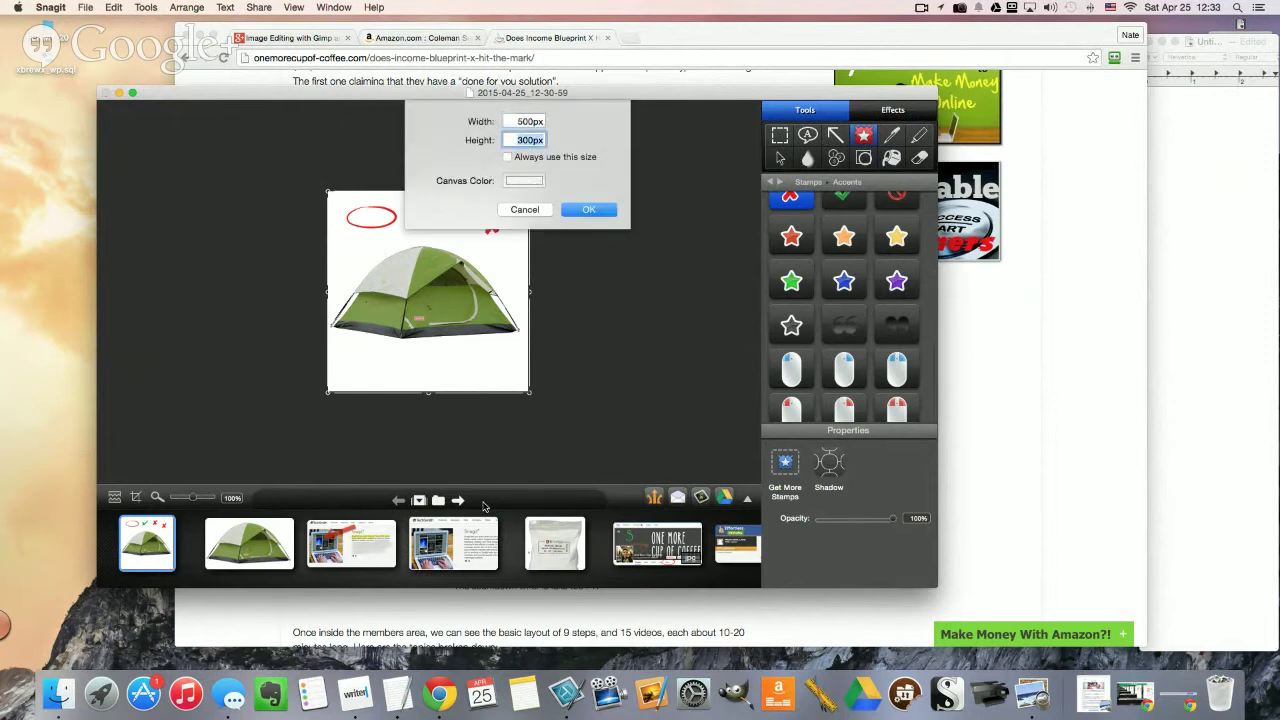
Step: Create the new 500 × 300 image and fill its transparent canvas with white
{"action": "key", "text": "Escape"}
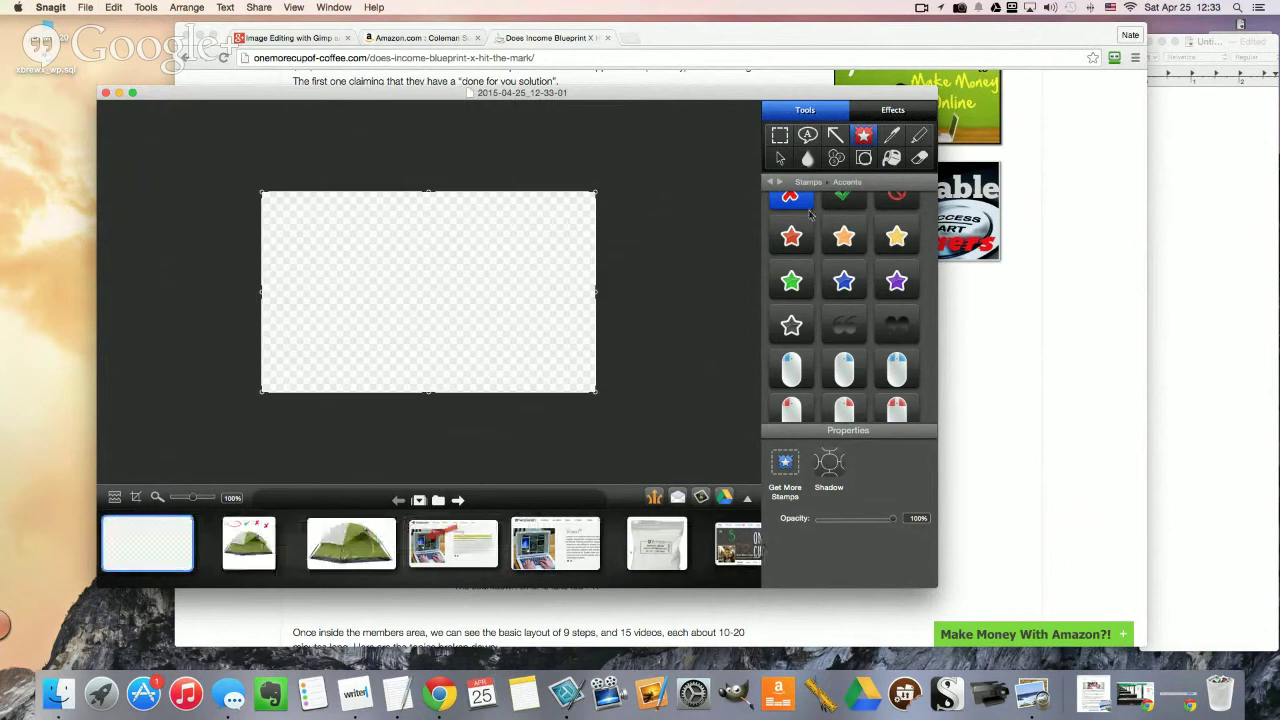
{"action": "left_click", "coordinate": [891, 157]}
{"action": "left_click", "coordinate": [490, 240]}
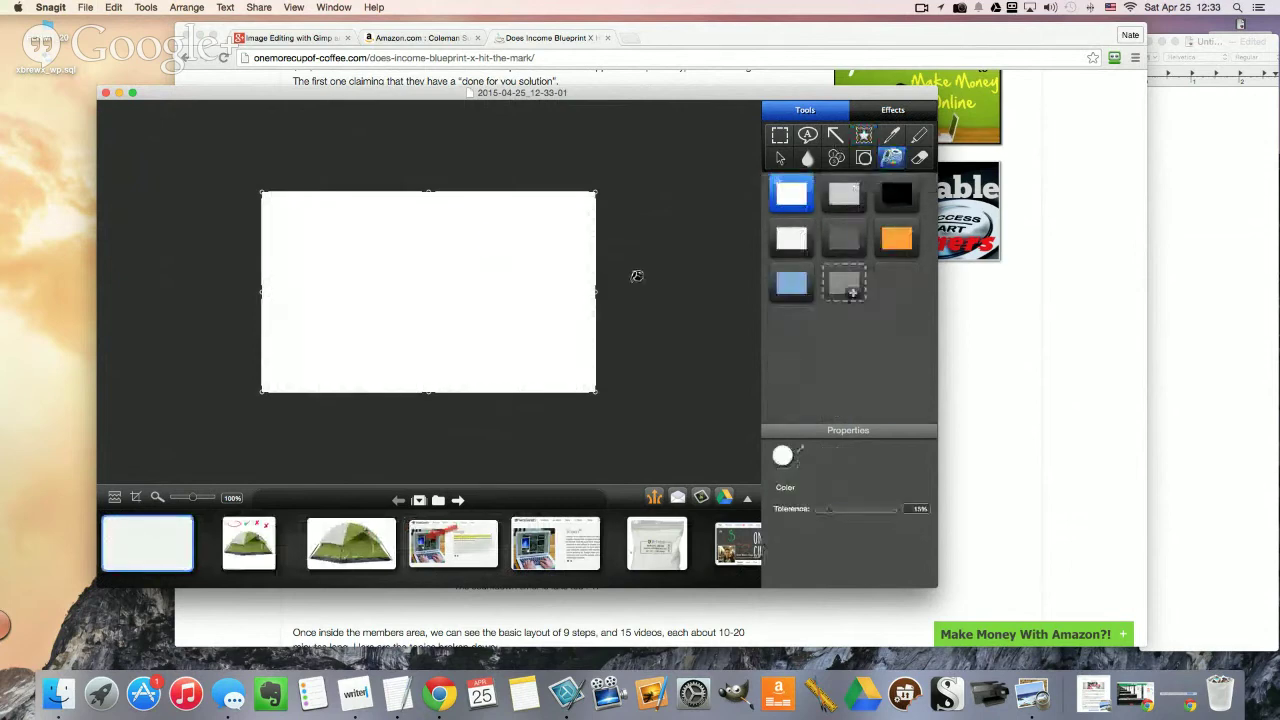
Step: Add a text callout reading 'Nathaniell is Awesome!' with '- The President of the USA' below
{"action": "left_click", "coordinate": [807, 134]}
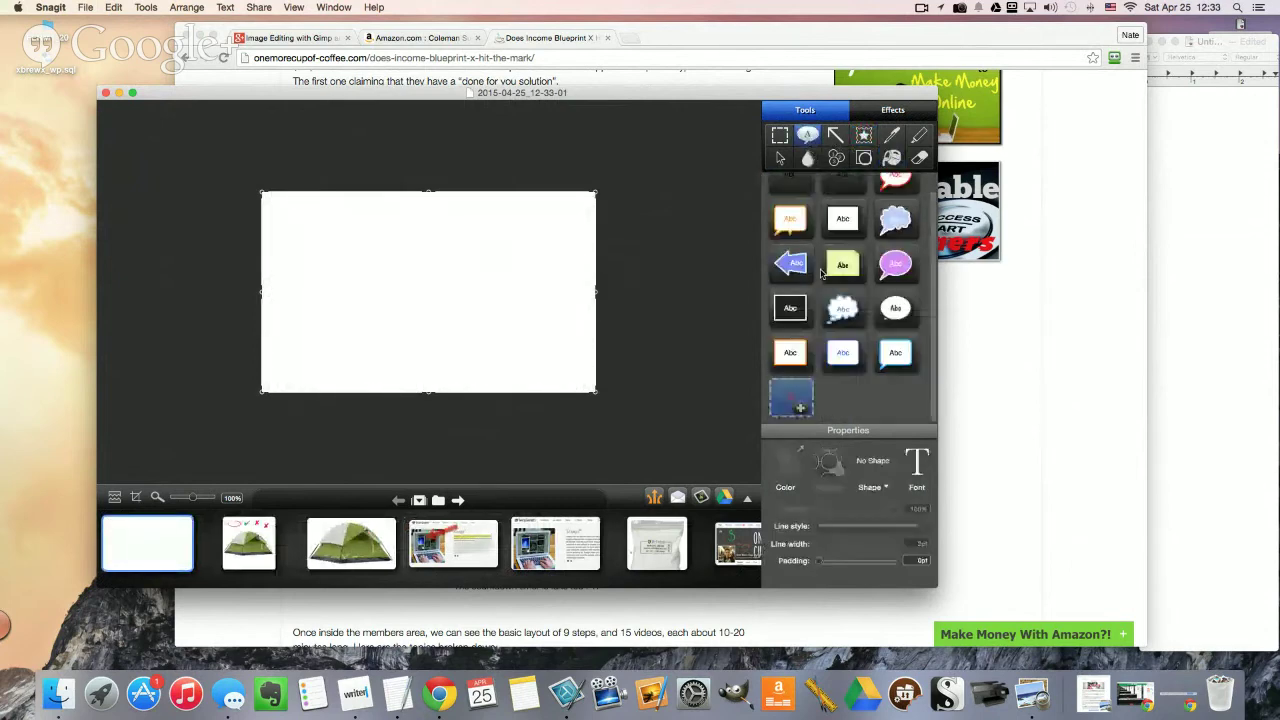
{"action": "scroll", "coordinate": [842, 297], "scroll_direction": "up", "scroll_amount": 1}
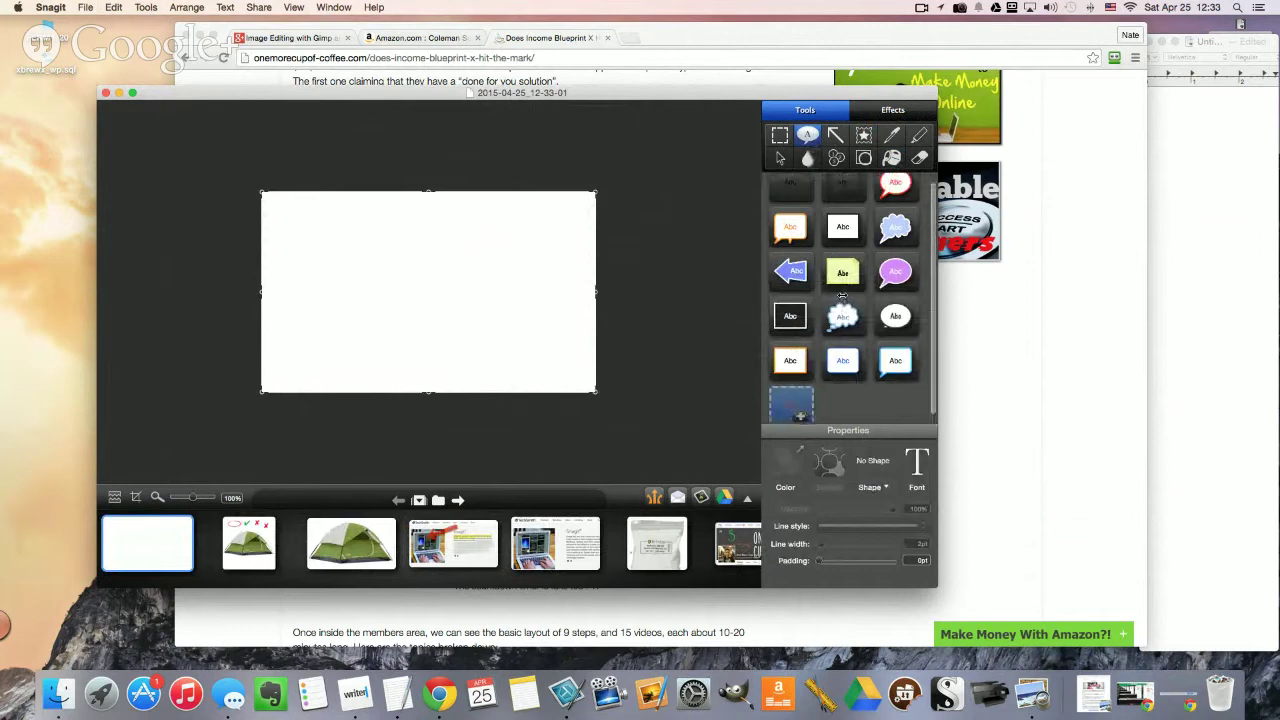
{"action": "scroll", "coordinate": [842, 297], "scroll_direction": "down", "scroll_amount": 1}
{"action": "left_click_drag", "start_coordinate": [300, 250], "coordinate": [560, 356]}
{"action": "type", "text": "Nathani"}
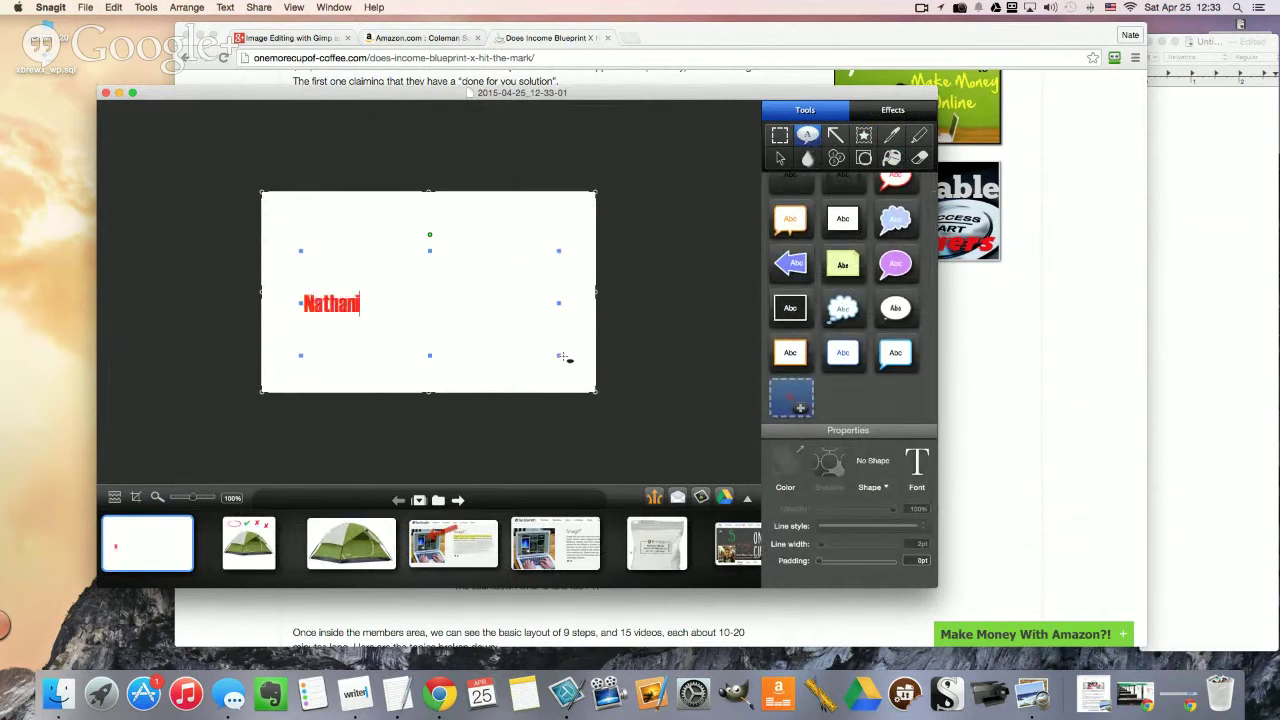
{"action": "type", "text": "ell is Awesome!"}
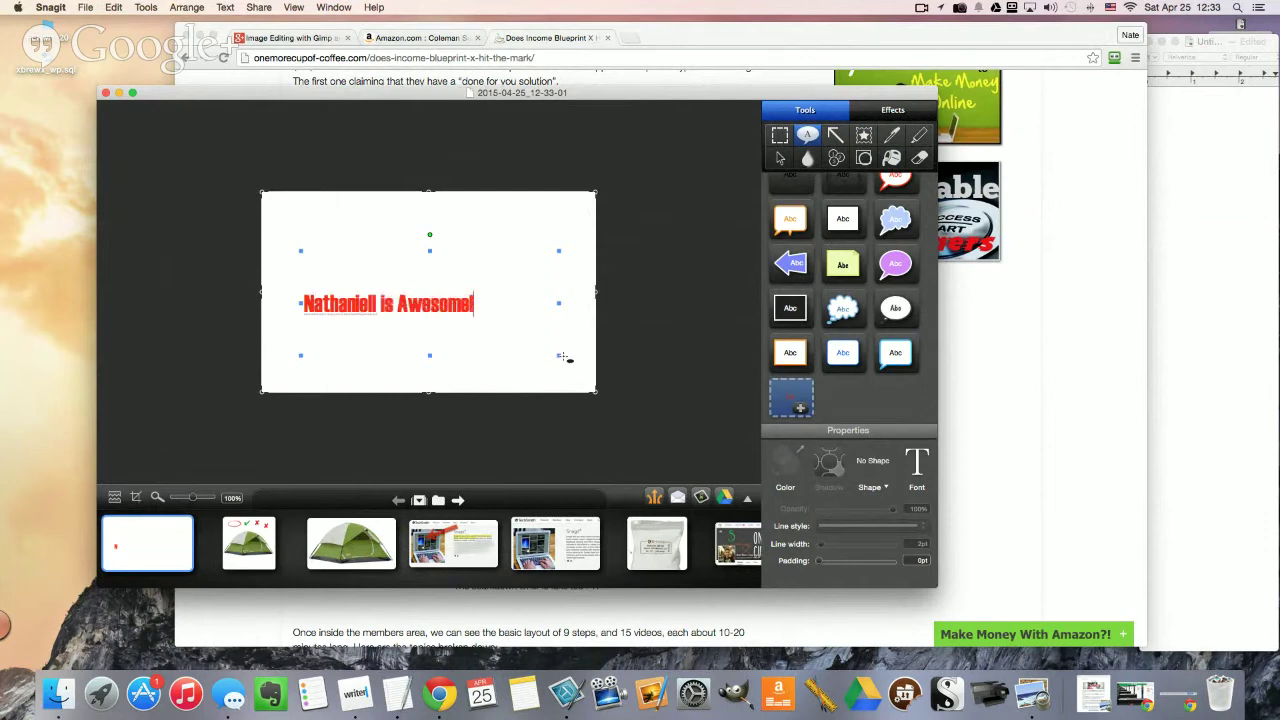
{"action": "key", "text": "Return"}
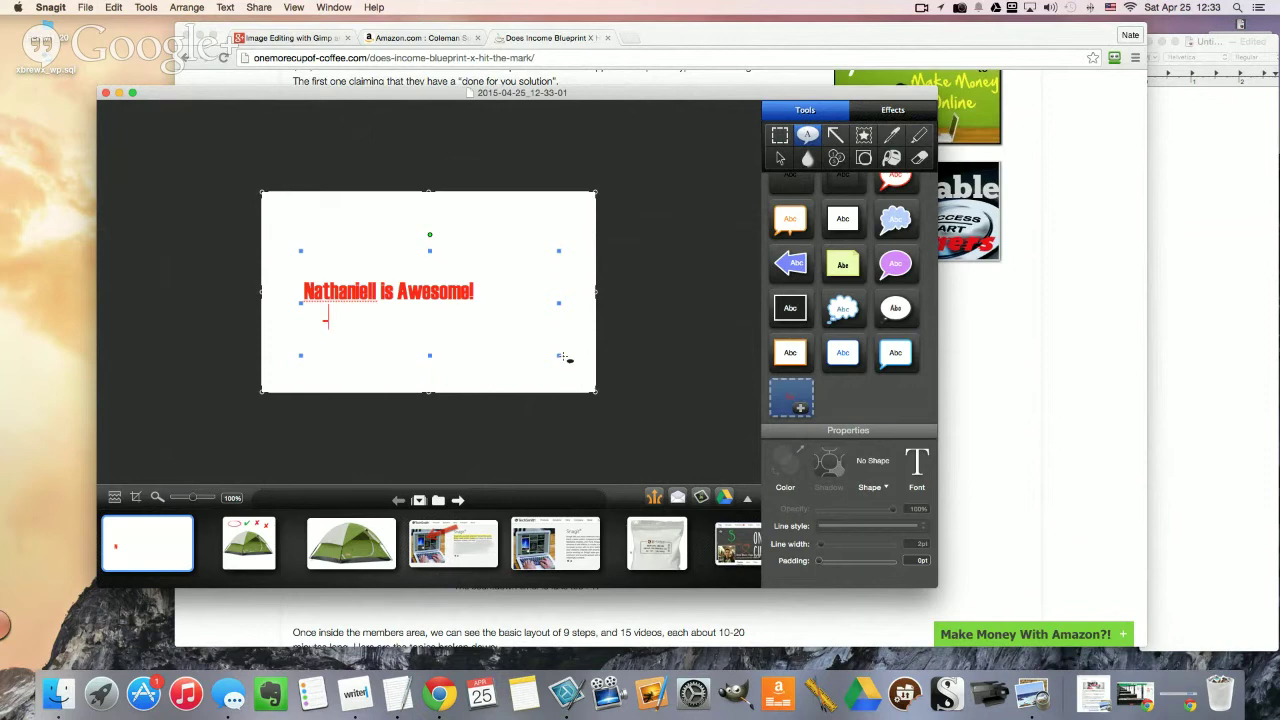
{"action": "type", "text": "- The Pres"}
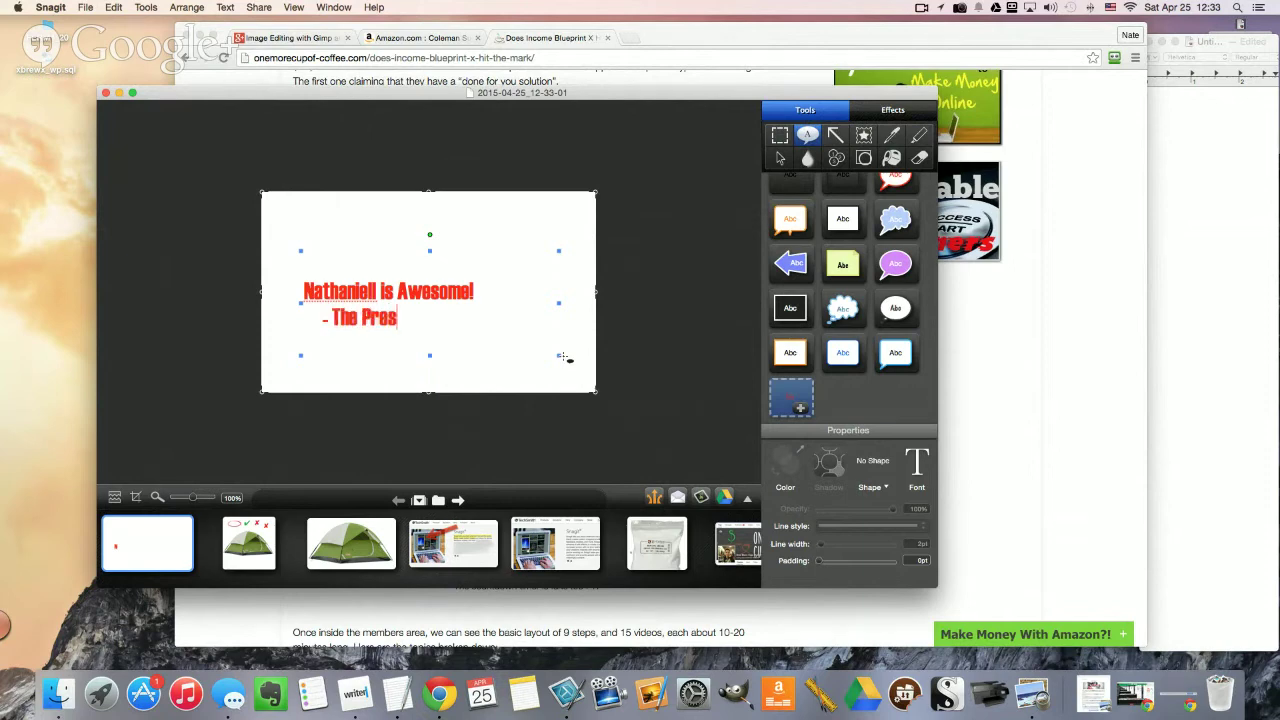
{"action": "type", "text": "ident of the USA"}
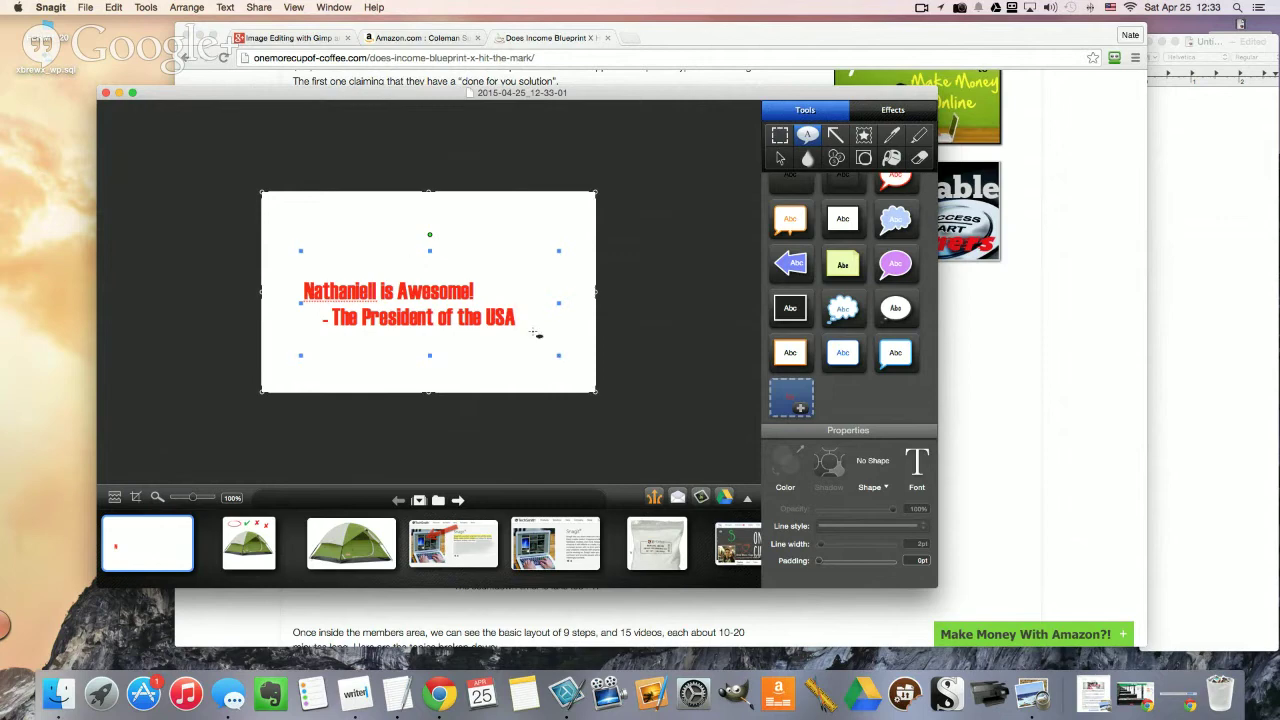
Step: Set the quote text to size 48, widen the box and nudge it slightly higher
{"action": "left_click_drag", "start_coordinate": [515, 317], "coordinate": [321, 317]}
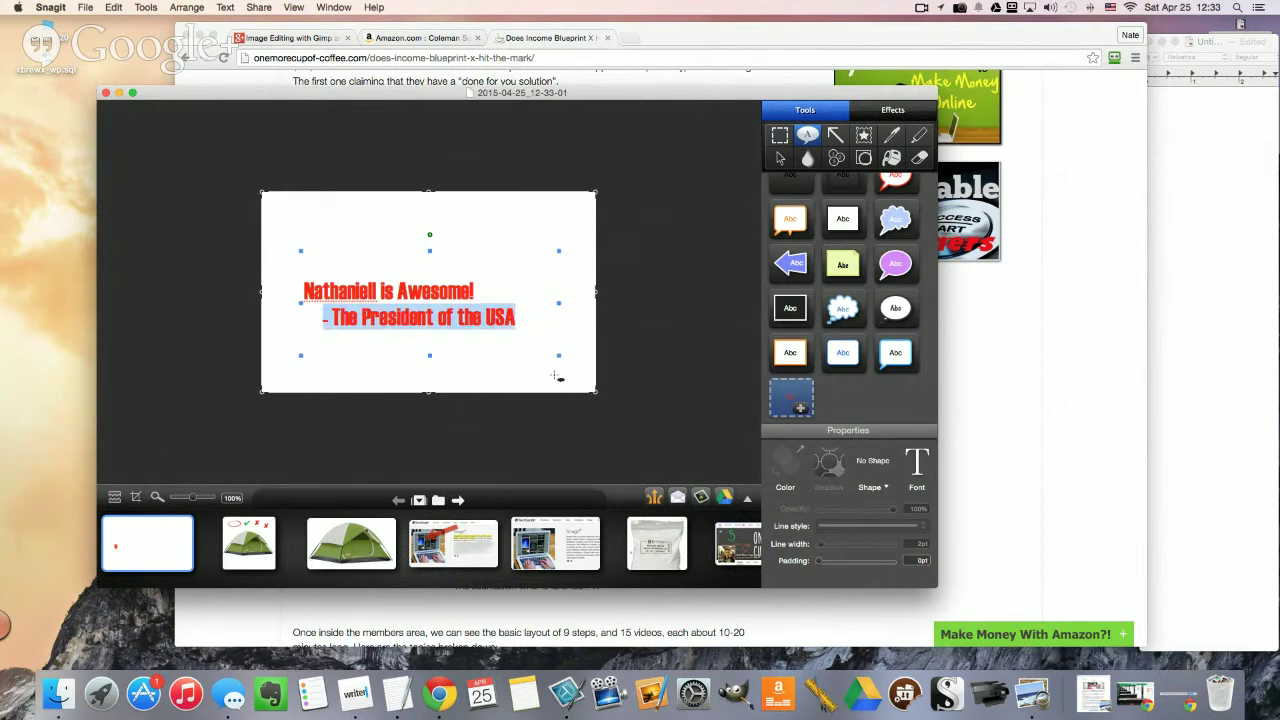
{"action": "left_click", "coordinate": [916, 466]}
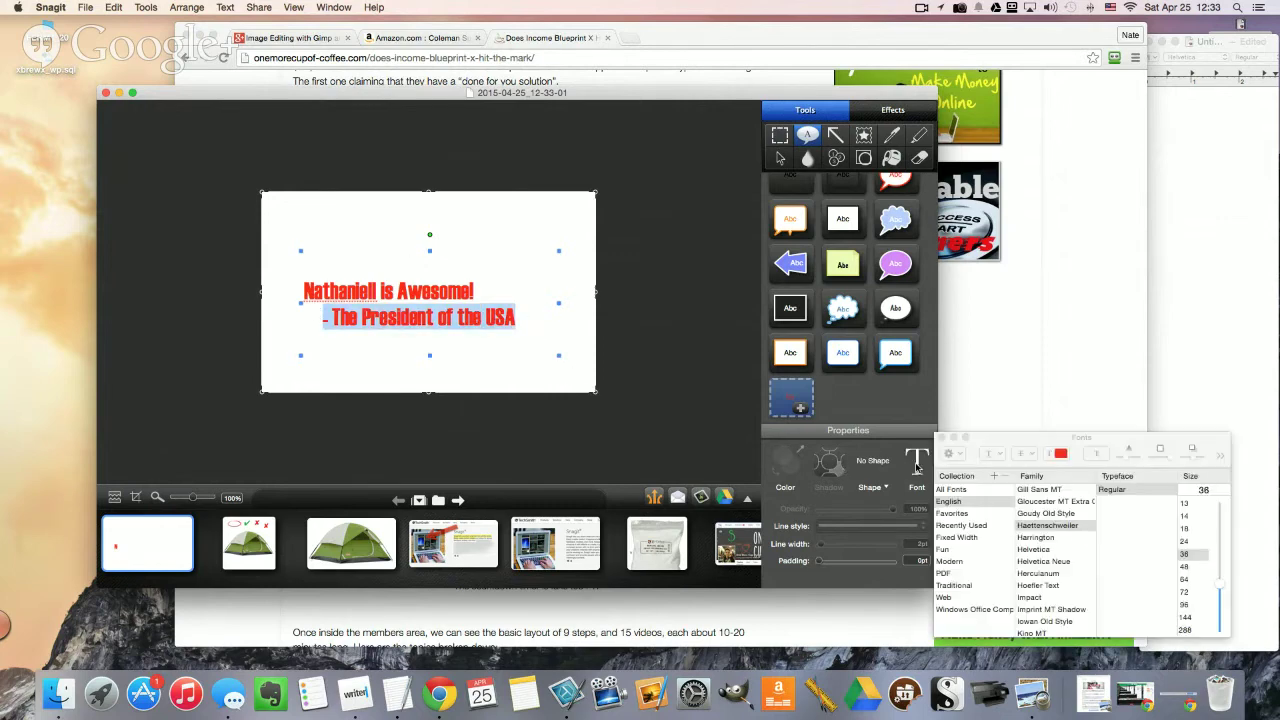
{"action": "left_click", "coordinate": [1060, 454]}
{"action": "left_click", "coordinate": [390, 352]}
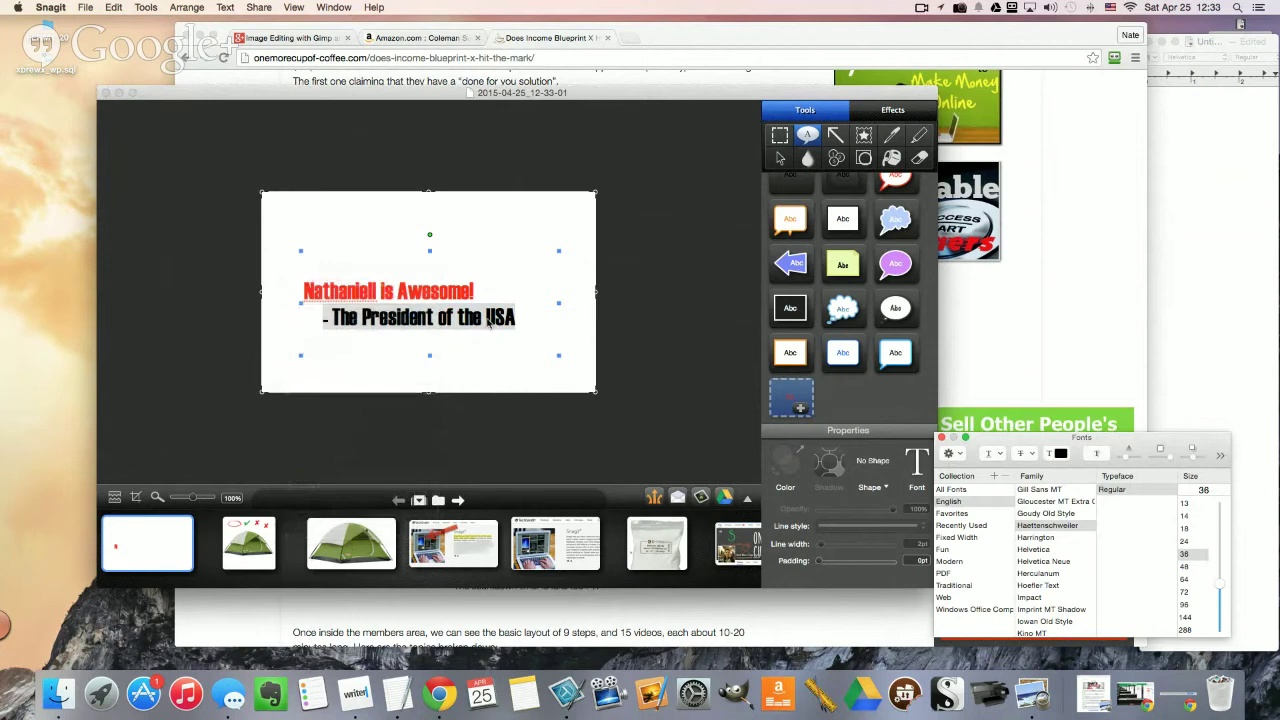
{"action": "key", "text": "super+a"}
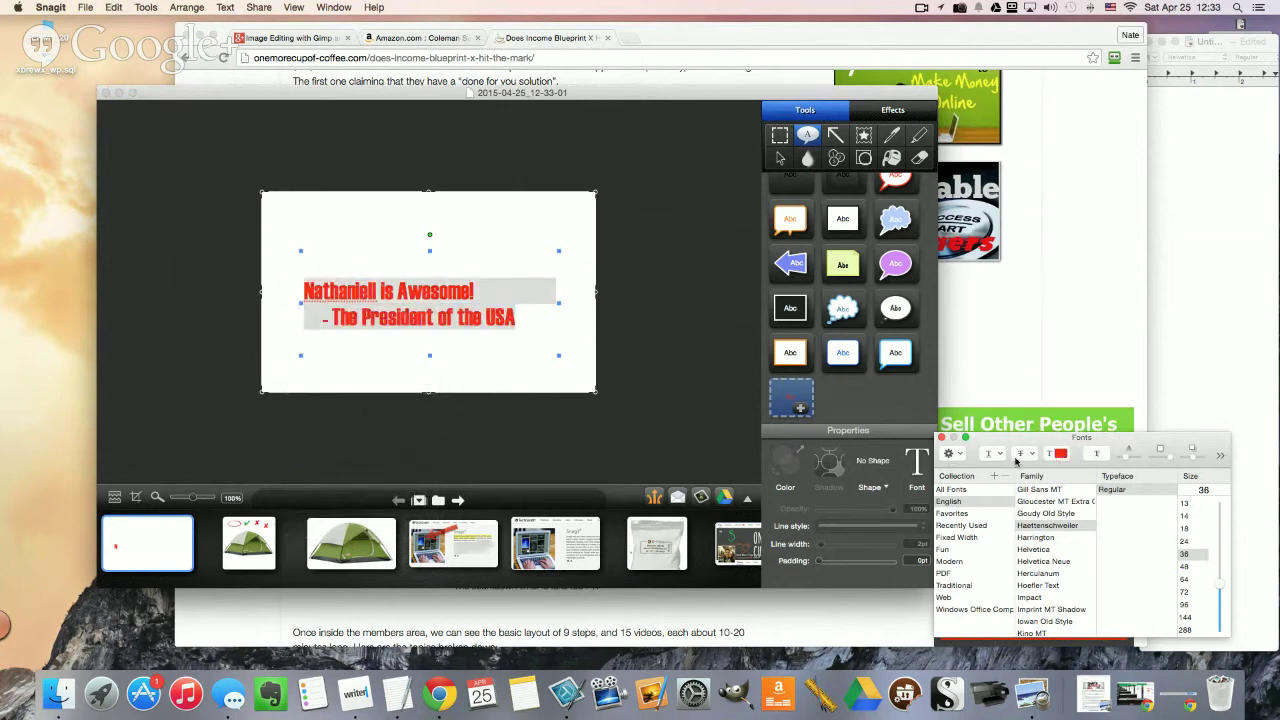
{"action": "left_click", "coordinate": [1186, 566]}
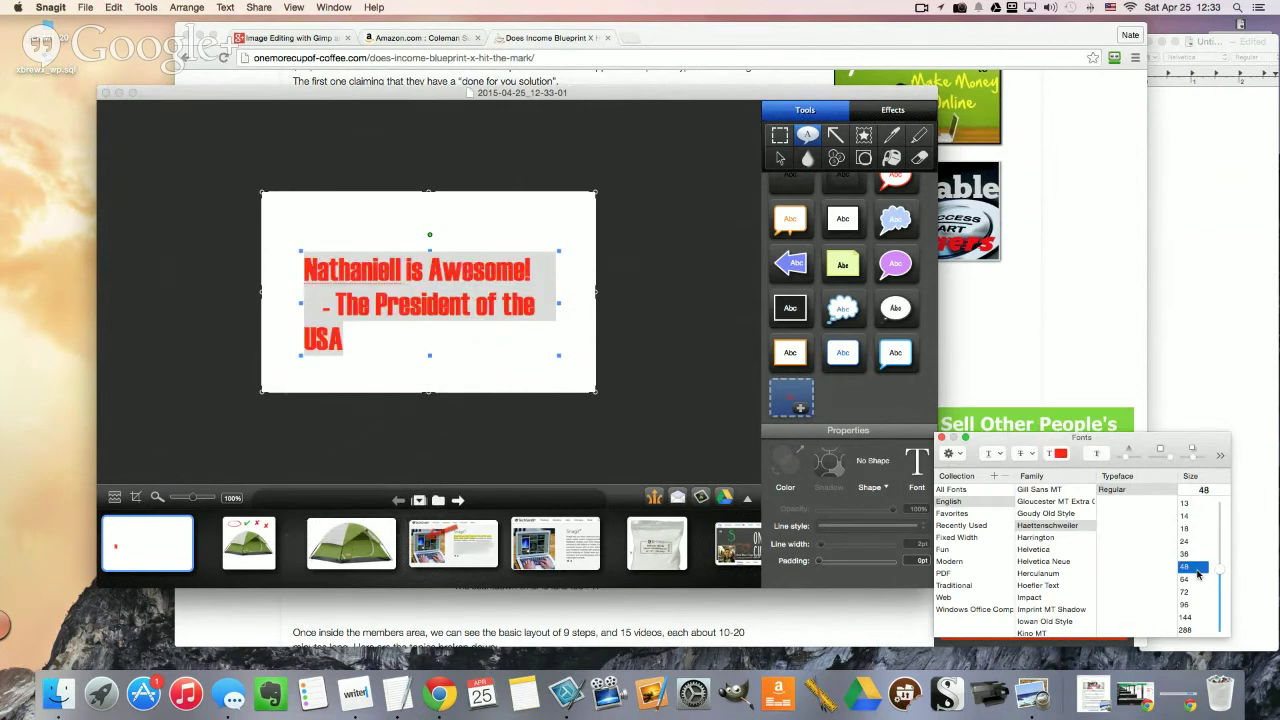
{"action": "left_click", "coordinate": [560, 308]}
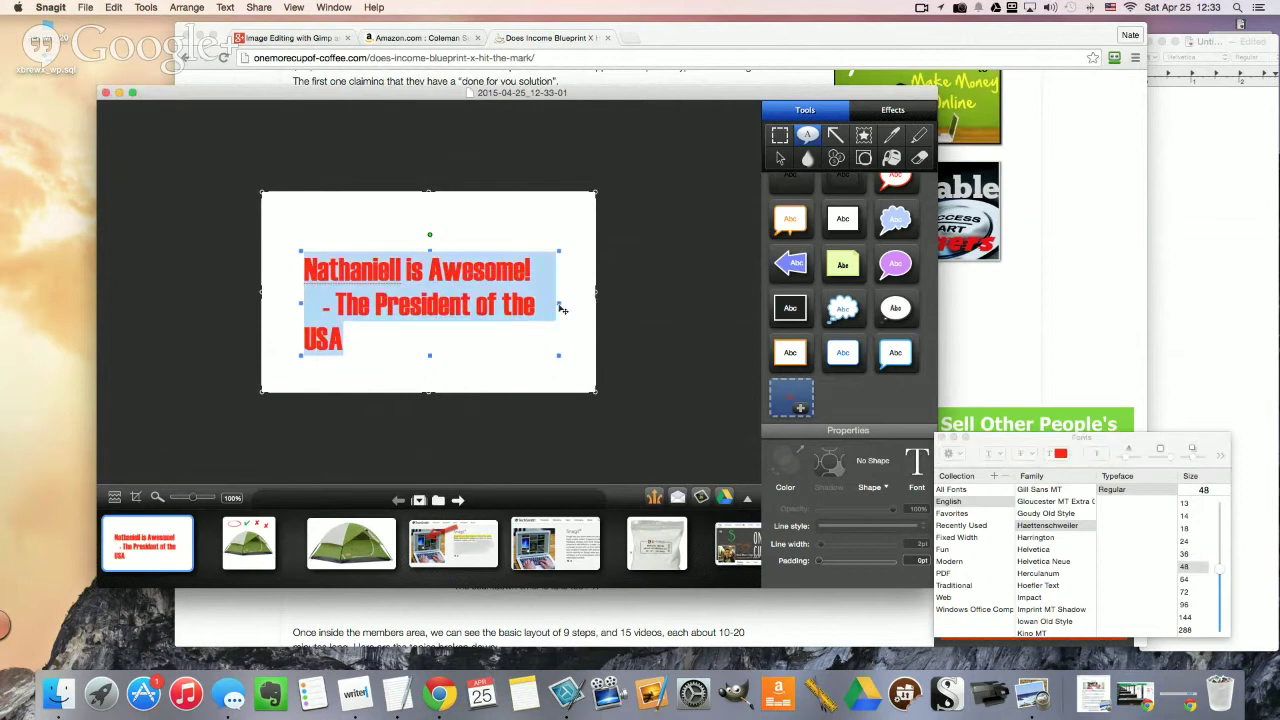
{"action": "left_click_drag", "start_coordinate": [562, 310], "coordinate": [608, 308]}
{"action": "mouse_move", "coordinate": [463, 290]}
{"action": "left_mouse_down"}
{"action": "mouse_move", "coordinate": [464, 301]}
{"action": "mouse_move", "coordinate": [466, 279]}
{"action": "left_mouse_up"}
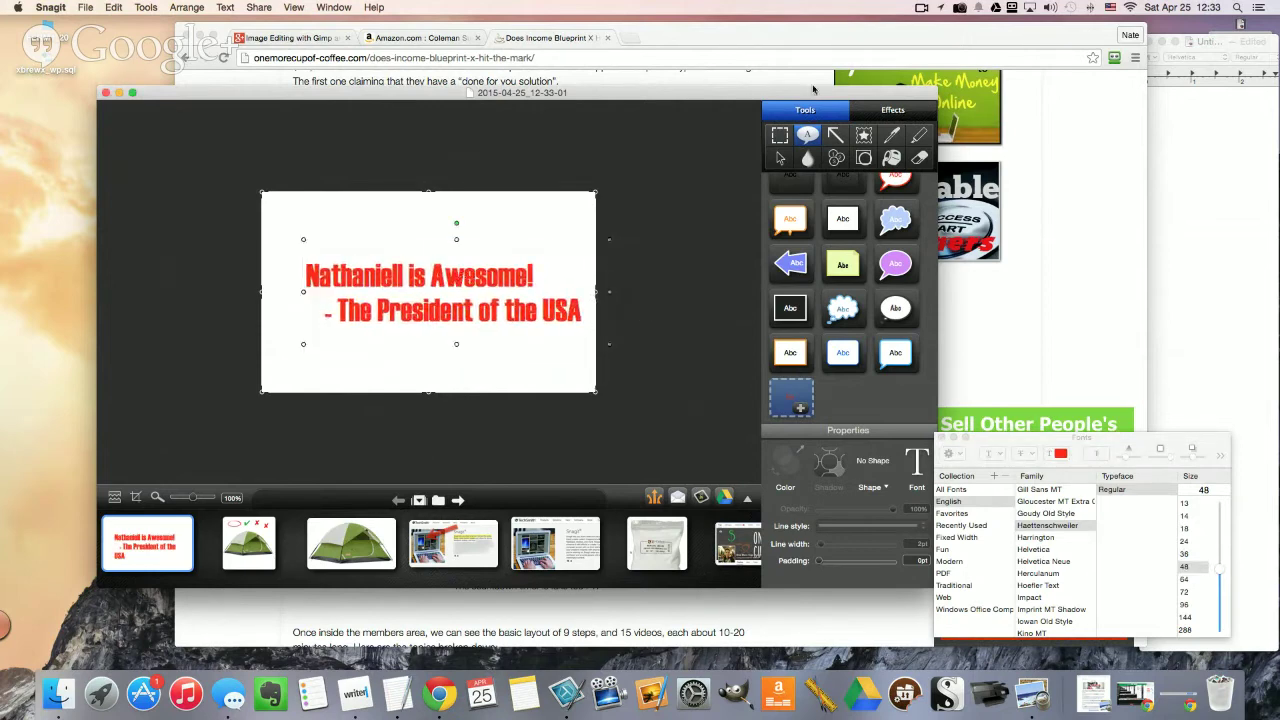
Step: Place a quotation-mark stamp left of the quote and enlarge it
{"action": "left_click", "coordinate": [863, 134]}
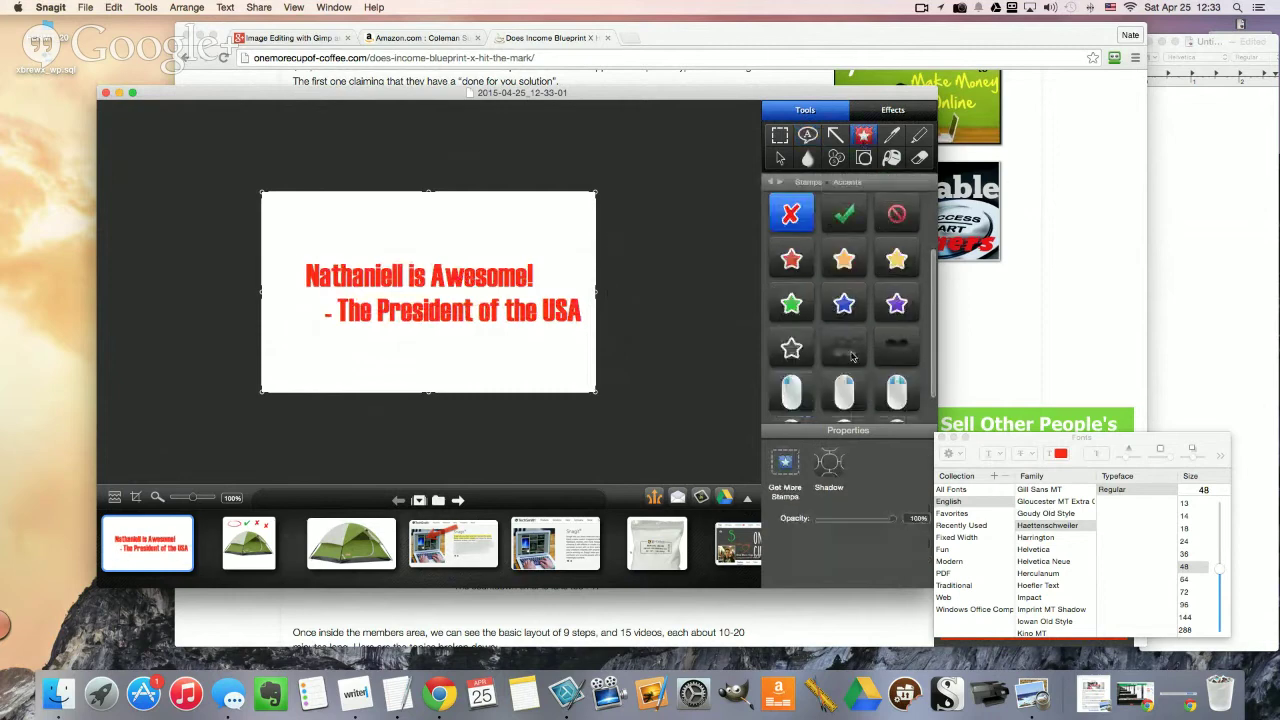
{"action": "left_click", "coordinate": [849, 355]}
{"action": "left_click", "coordinate": [278, 258]}
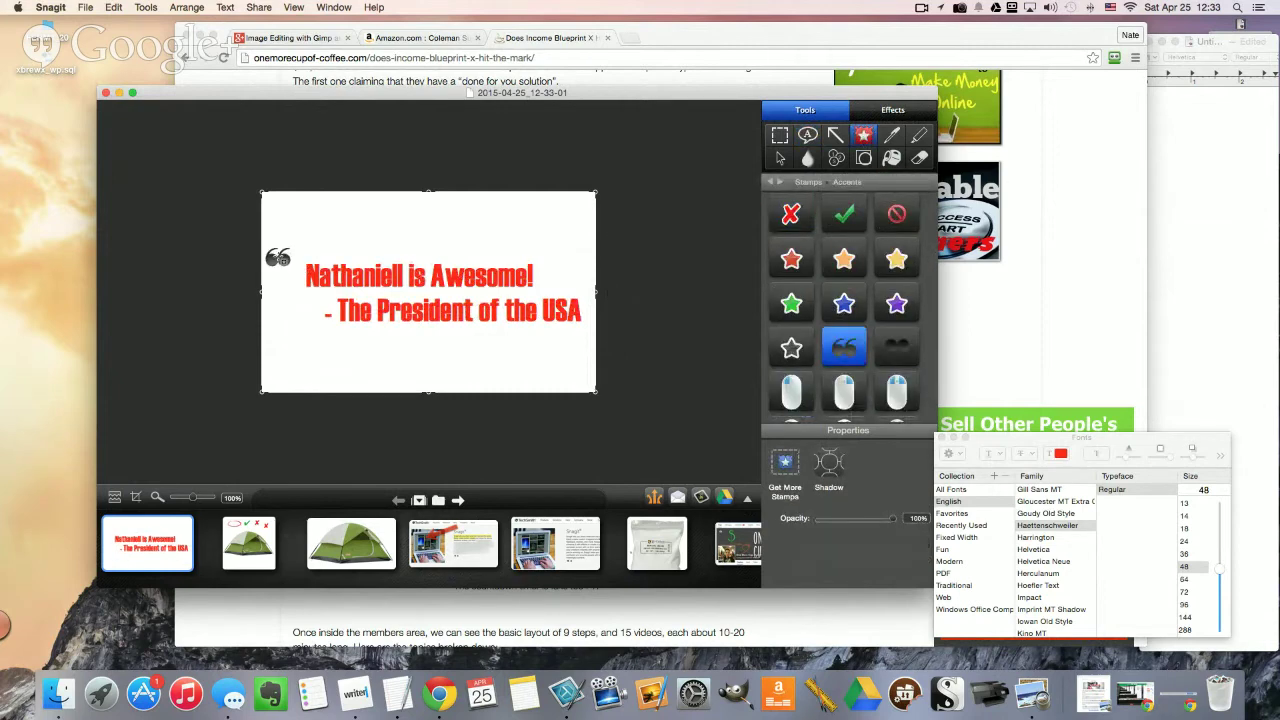
{"action": "left_click", "coordinate": [284, 250]}
{"action": "mouse_move", "coordinate": [294, 254]}
{"action": "left_mouse_down"}
{"action": "mouse_move", "coordinate": [312, 240]}
{"action": "mouse_move", "coordinate": [294, 262]}
{"action": "left_mouse_up"}
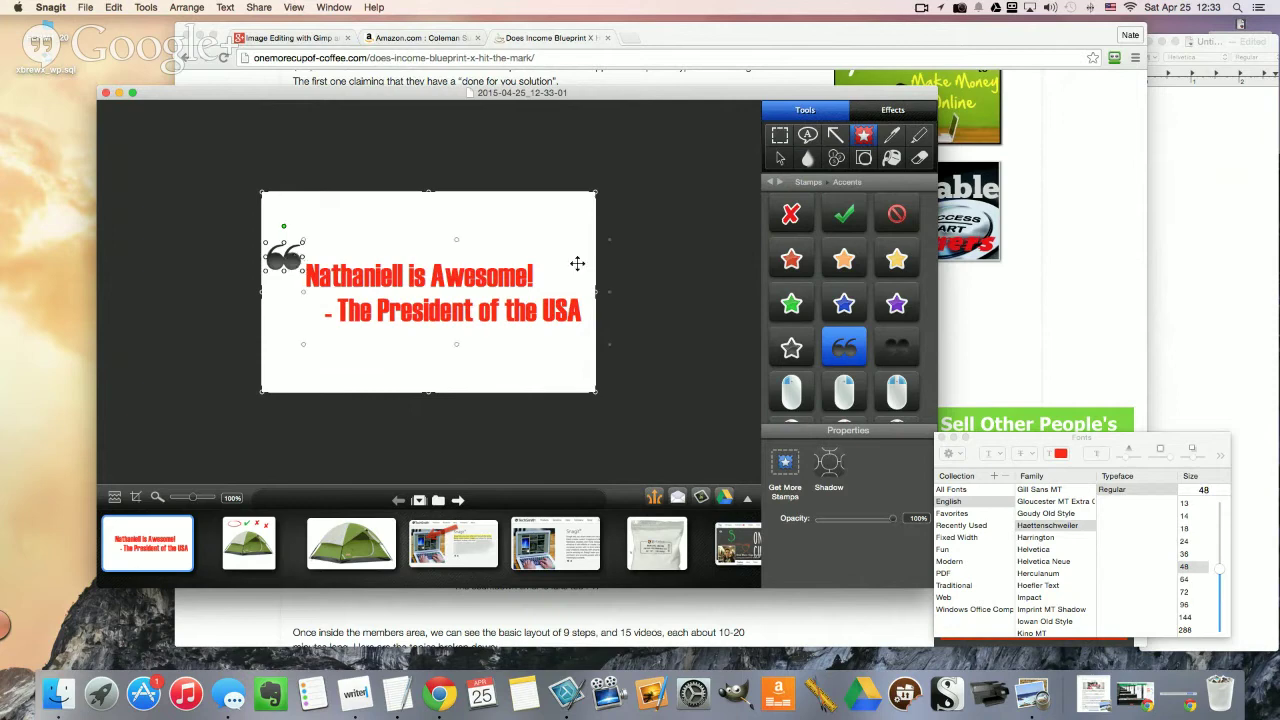
{"action": "left_click", "coordinate": [724, 322]}
Step: Trim empty space from the canvas bottom and top to a 500×176 strip
{"action": "left_click_drag", "start_coordinate": [430, 394], "coordinate": [433, 333]}
{"action": "left_click_drag", "start_coordinate": [428, 221], "coordinate": [433, 263]}
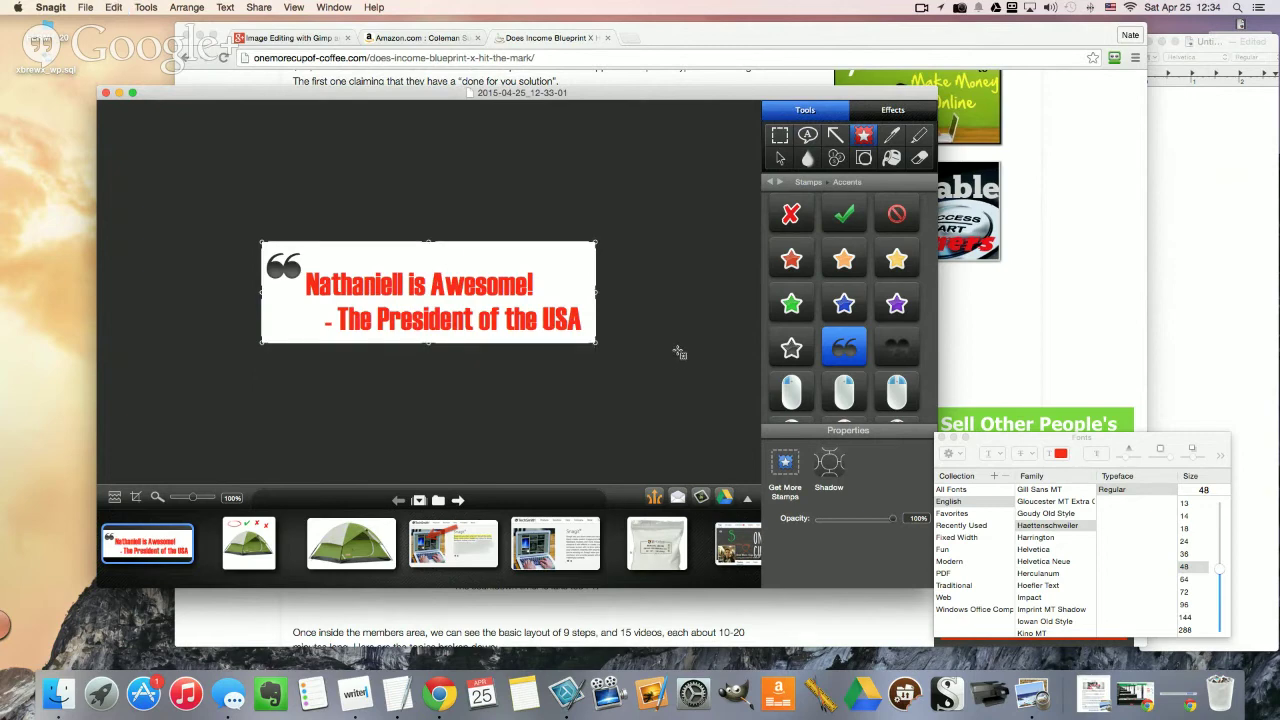
{"action": "left_click", "coordinate": [408, 330]}
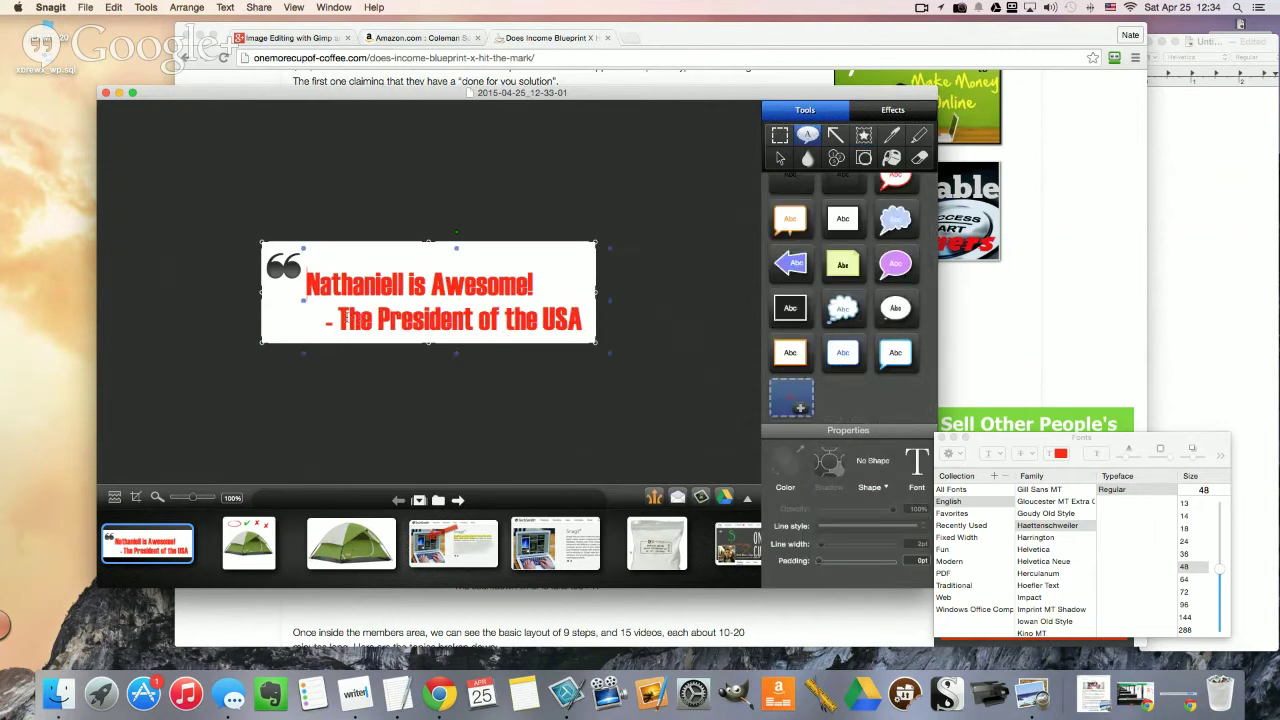
Step: Recolour the second line '- The President of the USA' to Black, leaving the quote red
{"action": "left_click_drag", "start_coordinate": [341, 318], "coordinate": [620, 318]}
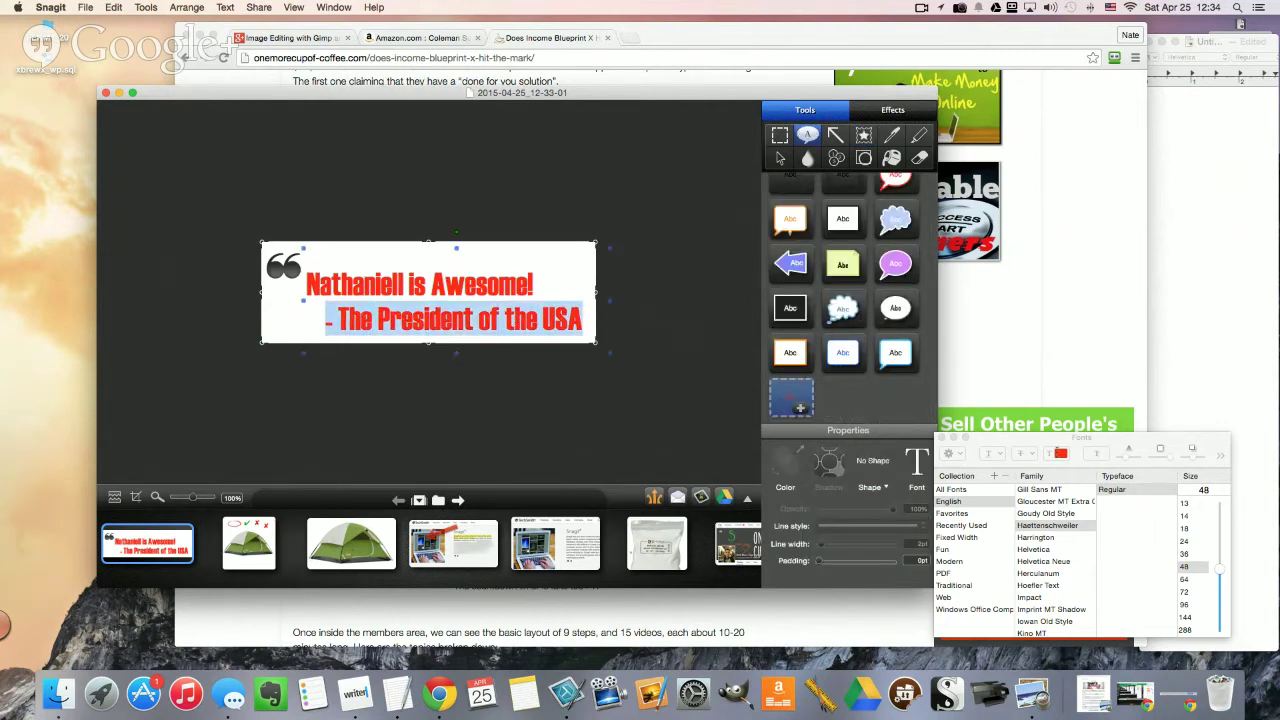
{"action": "left_click", "coordinate": [1060, 453]}
{"action": "left_click", "coordinate": [340, 352]}
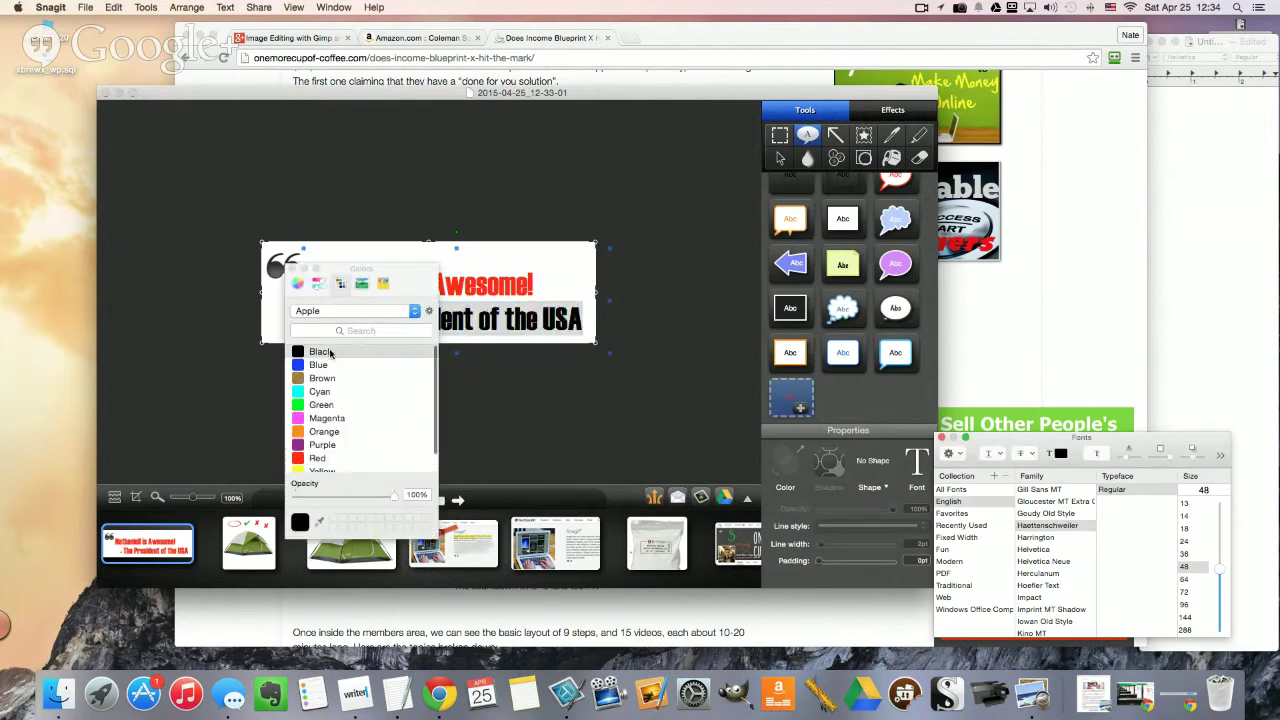
{"action": "left_click", "coordinate": [292, 268]}
{"action": "left_click", "coordinate": [553, 296]}
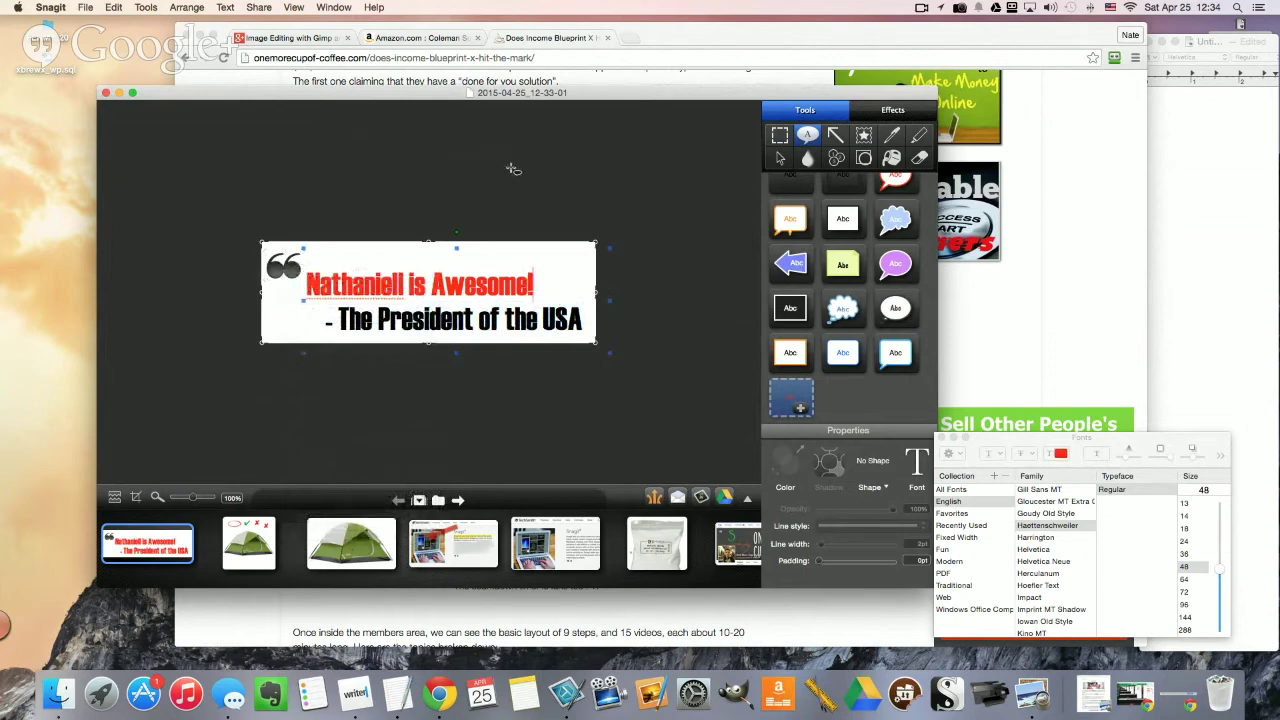
Step: Open the blog site's homepage in a new Chrome tab from its logo link
{"action": "left_click", "coordinate": [513, 38]}
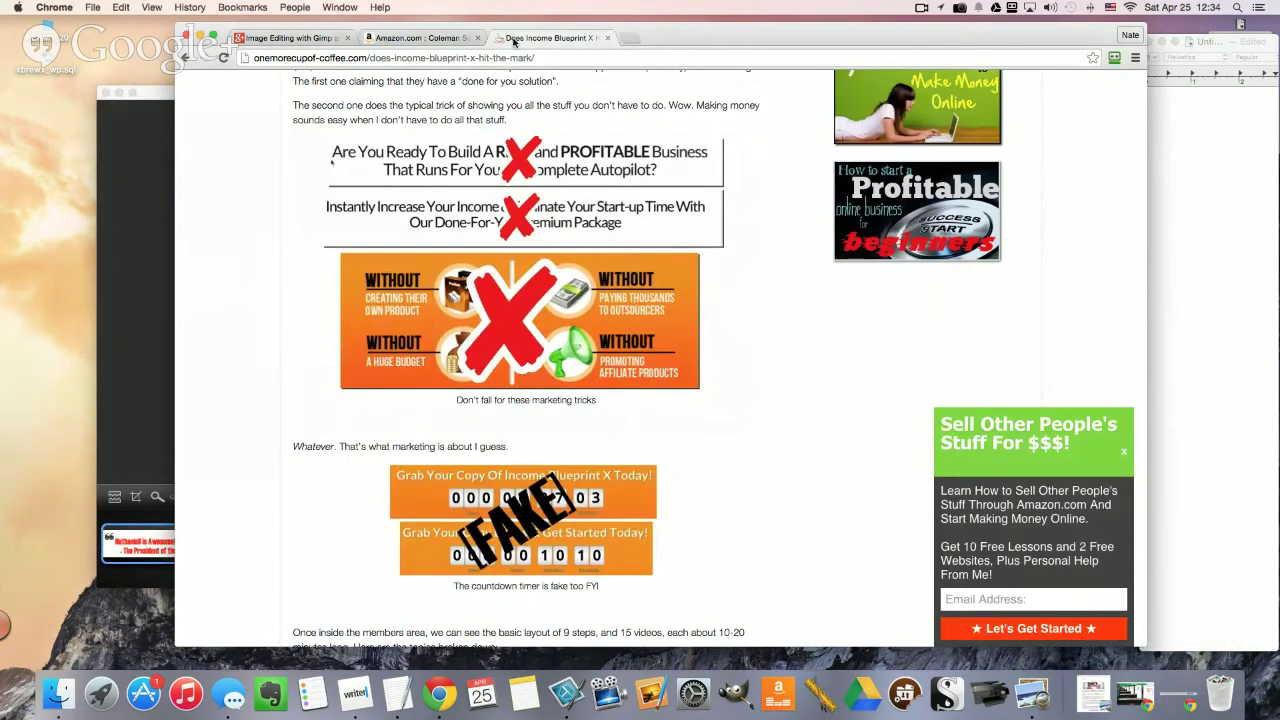
{"action": "scroll", "coordinate": [348, 145], "scroll_direction": "up", "scroll_amount": 10}
{"action": "right_click", "coordinate": [428, 133]}
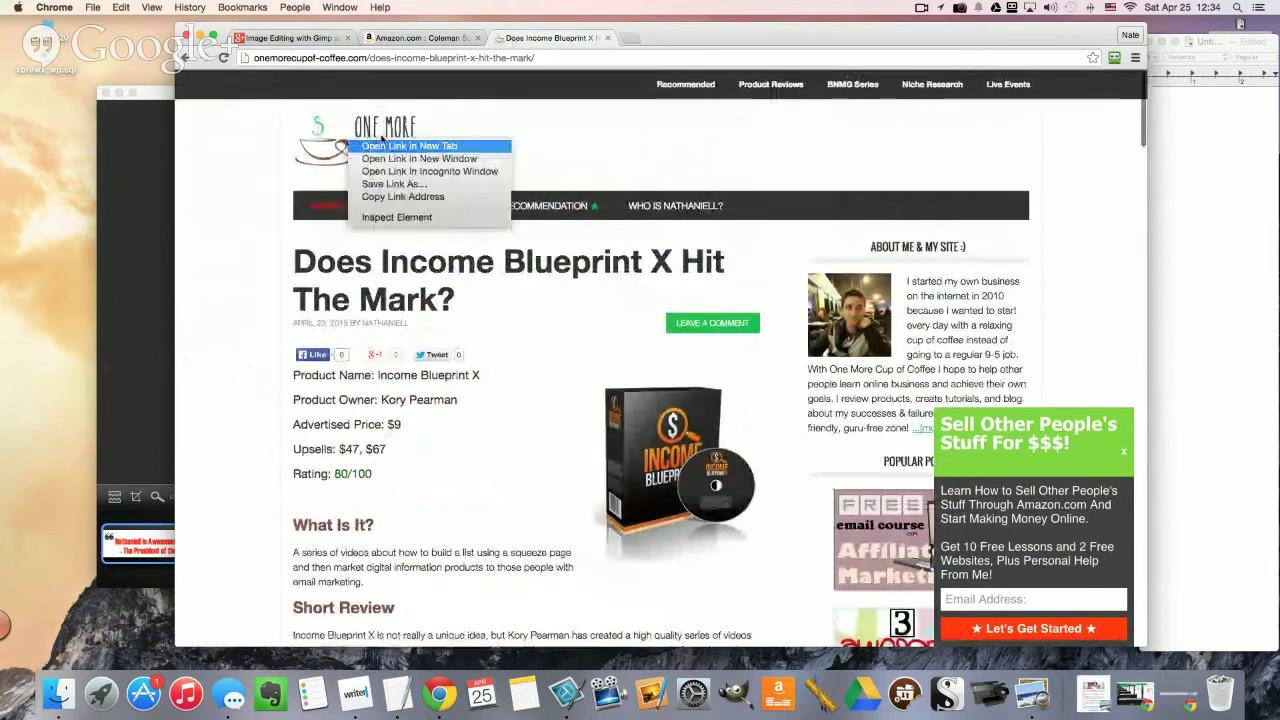
{"action": "left_click", "coordinate": [470, 141]}
{"action": "left_click", "coordinate": [680, 38]}
{"action": "scroll", "coordinate": [511, 293], "scroll_direction": "down", "scroll_amount": 2}
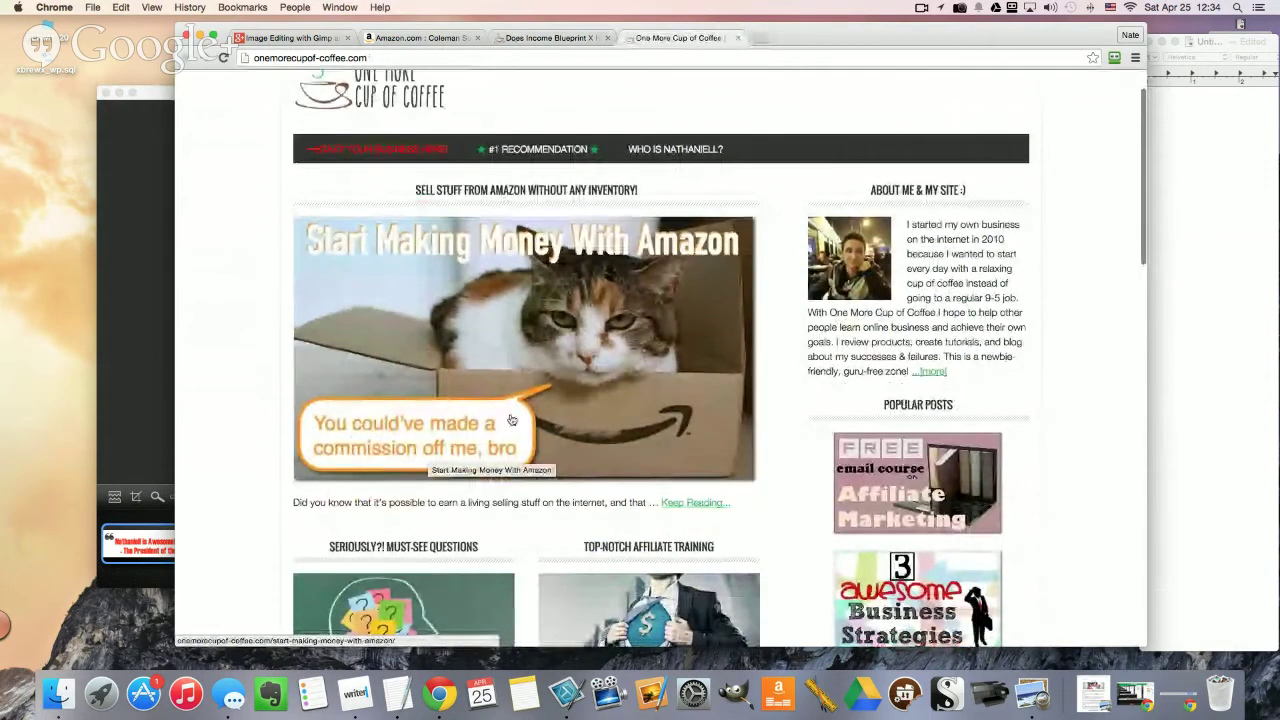
{"action": "left_click", "coordinate": [150, 360]}
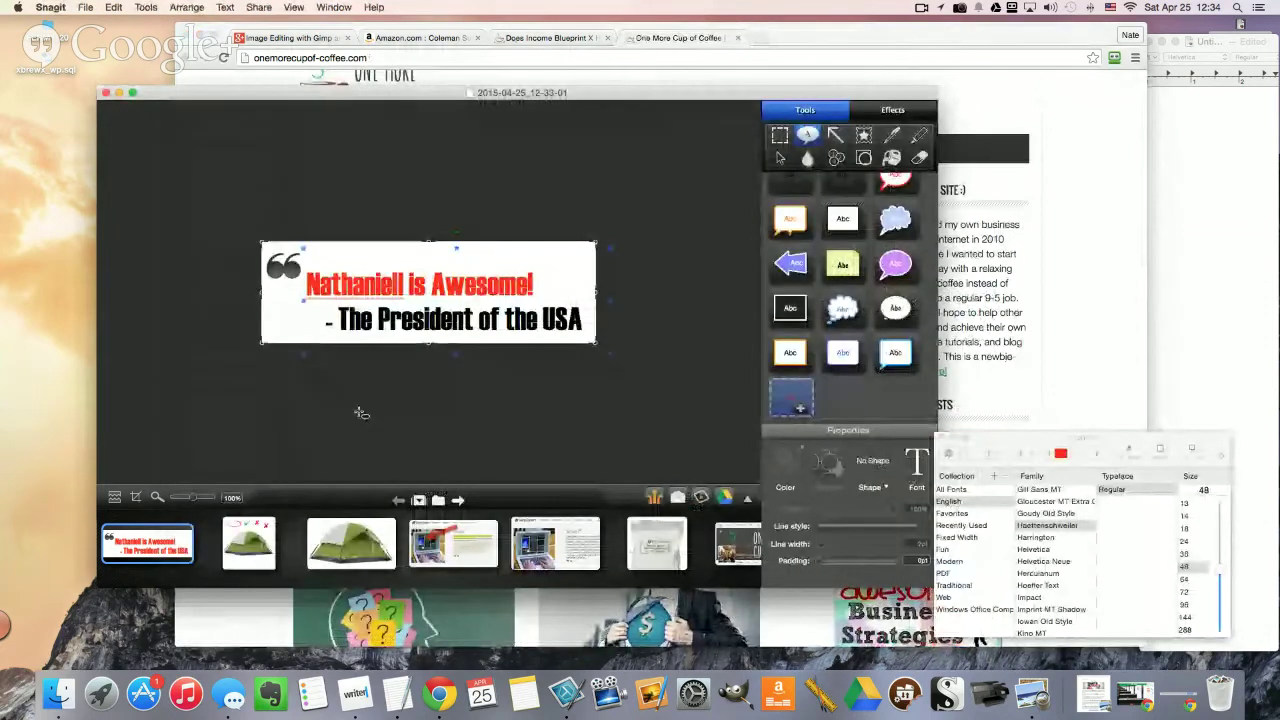
{"action": "left_click", "coordinate": [684, 40]}
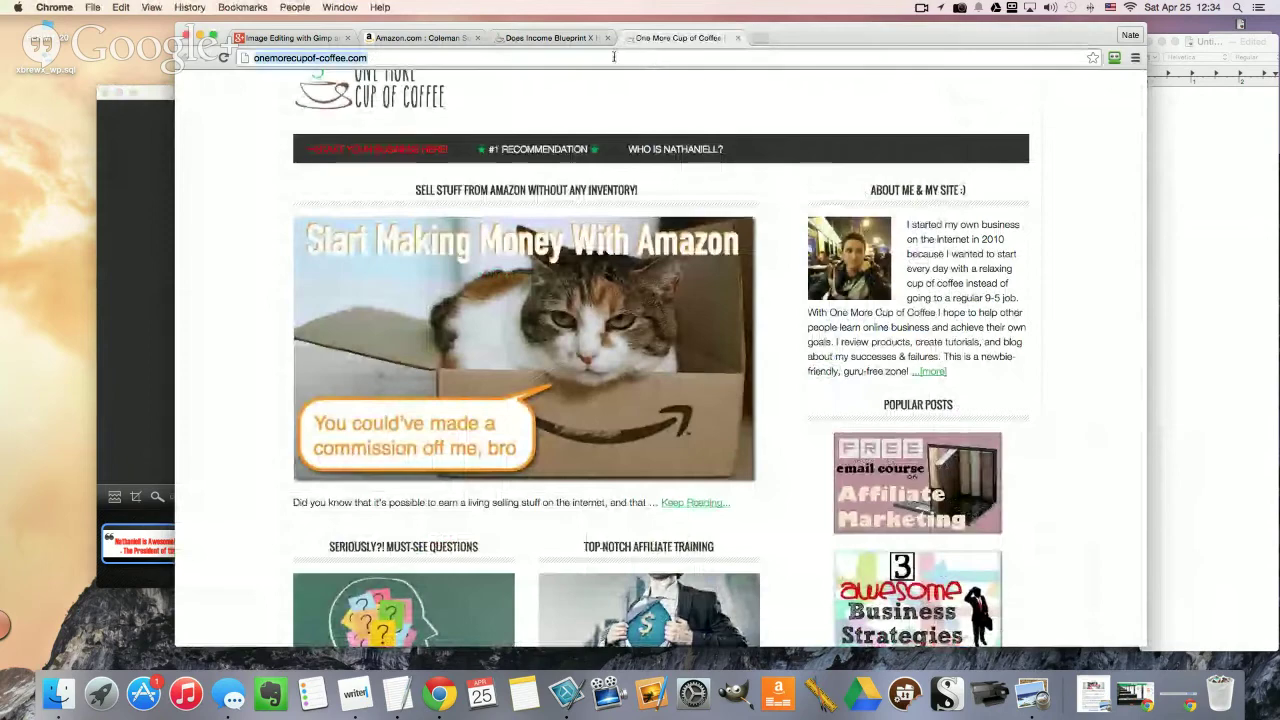
Step: From the Google+ event's host profile, open the photo chooser on the Profile photos album
{"action": "left_click", "coordinate": [290, 38]}
{"action": "scroll", "coordinate": [372, 230], "scroll_direction": "up", "scroll_amount": 3}
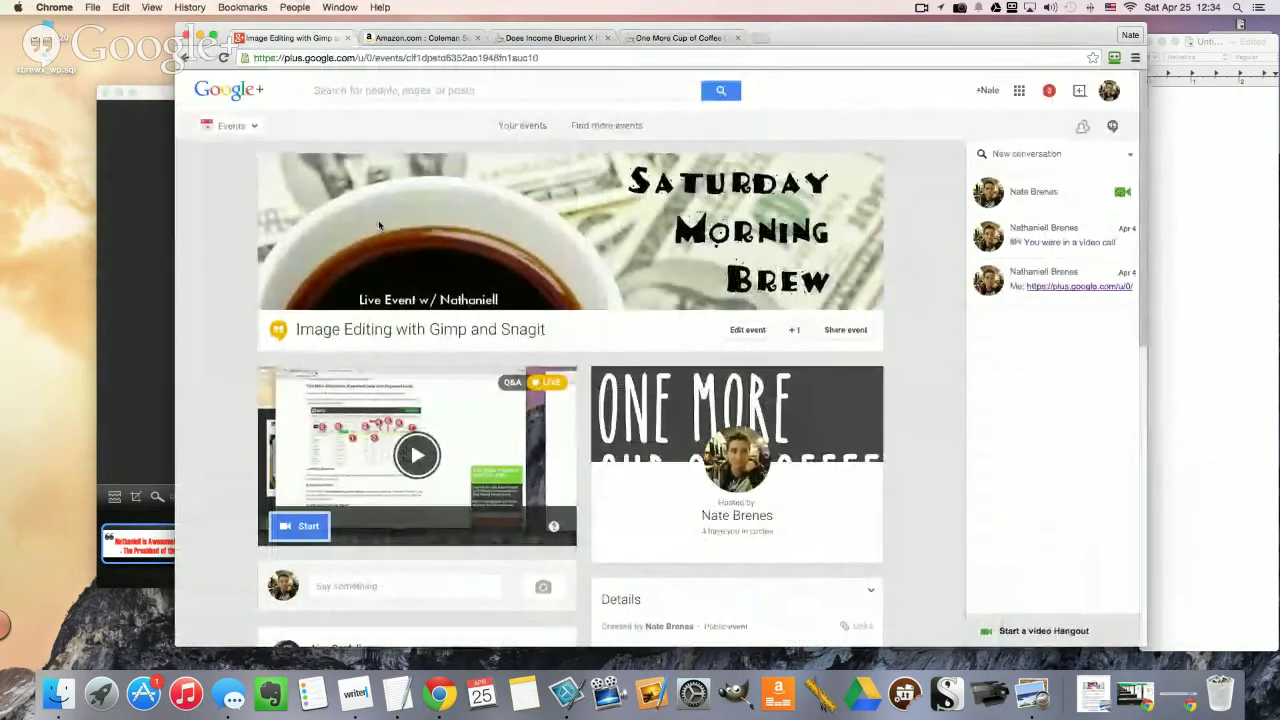
{"action": "left_click", "coordinate": [738, 463]}
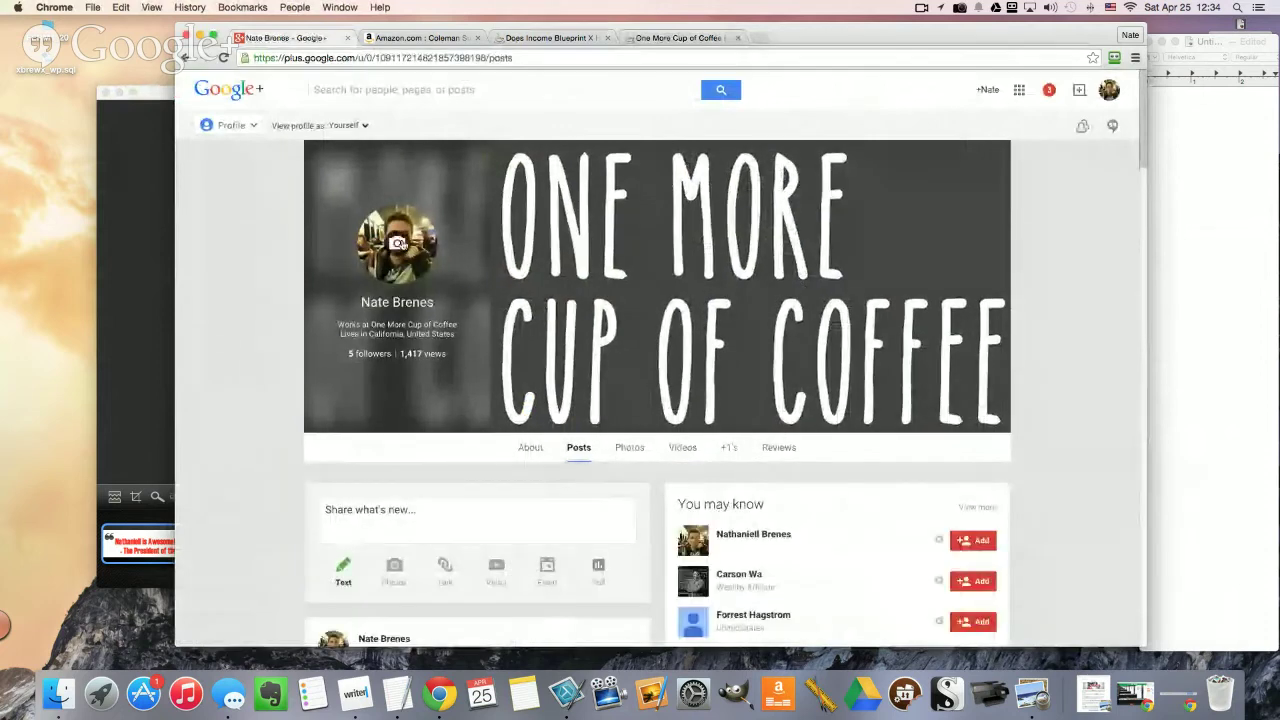
{"action": "left_click", "coordinate": [400, 243]}
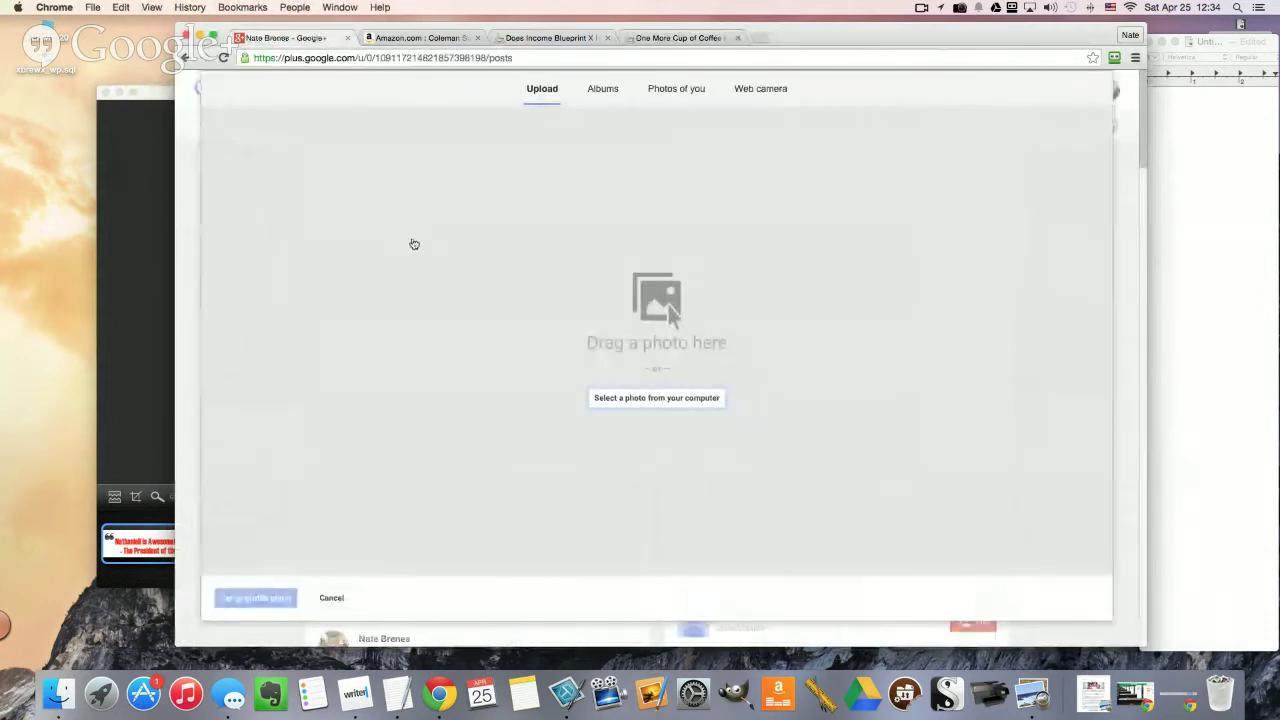
{"action": "left_click", "coordinate": [676, 91]}
{"action": "left_click", "coordinate": [610, 89]}
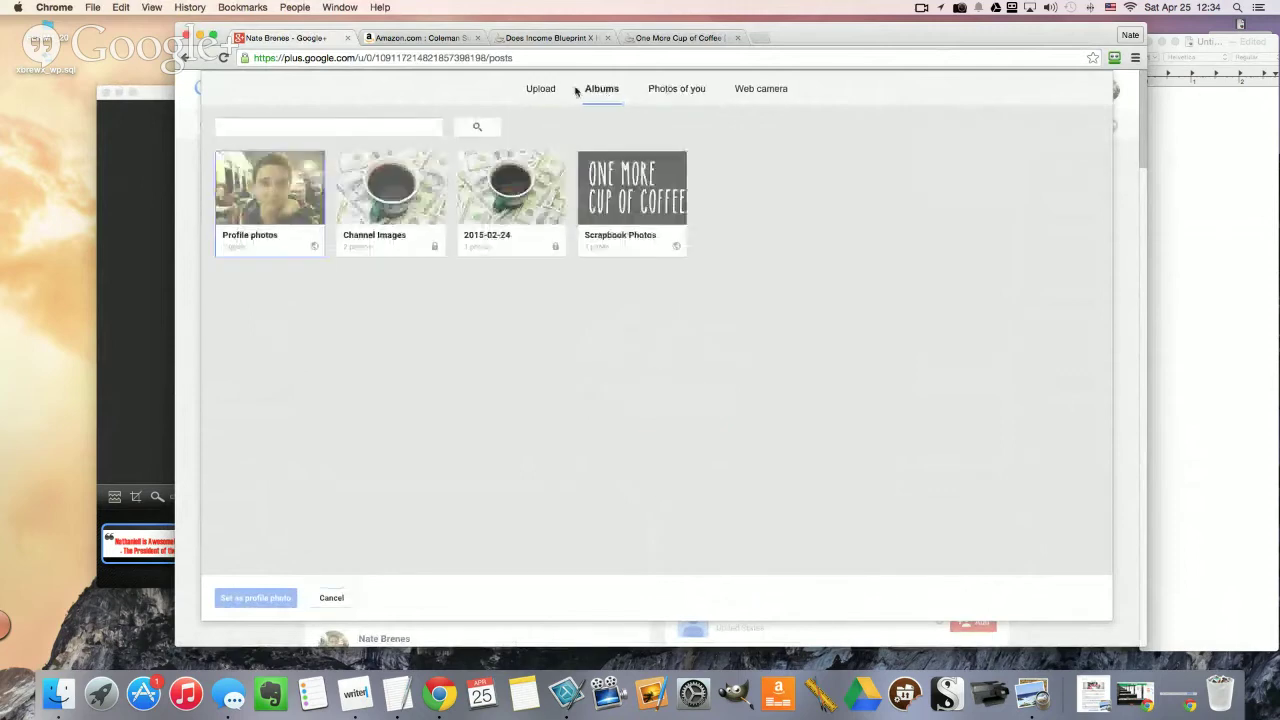
{"action": "left_click", "coordinate": [264, 200]}
{"action": "left_click", "coordinate": [264, 200]}
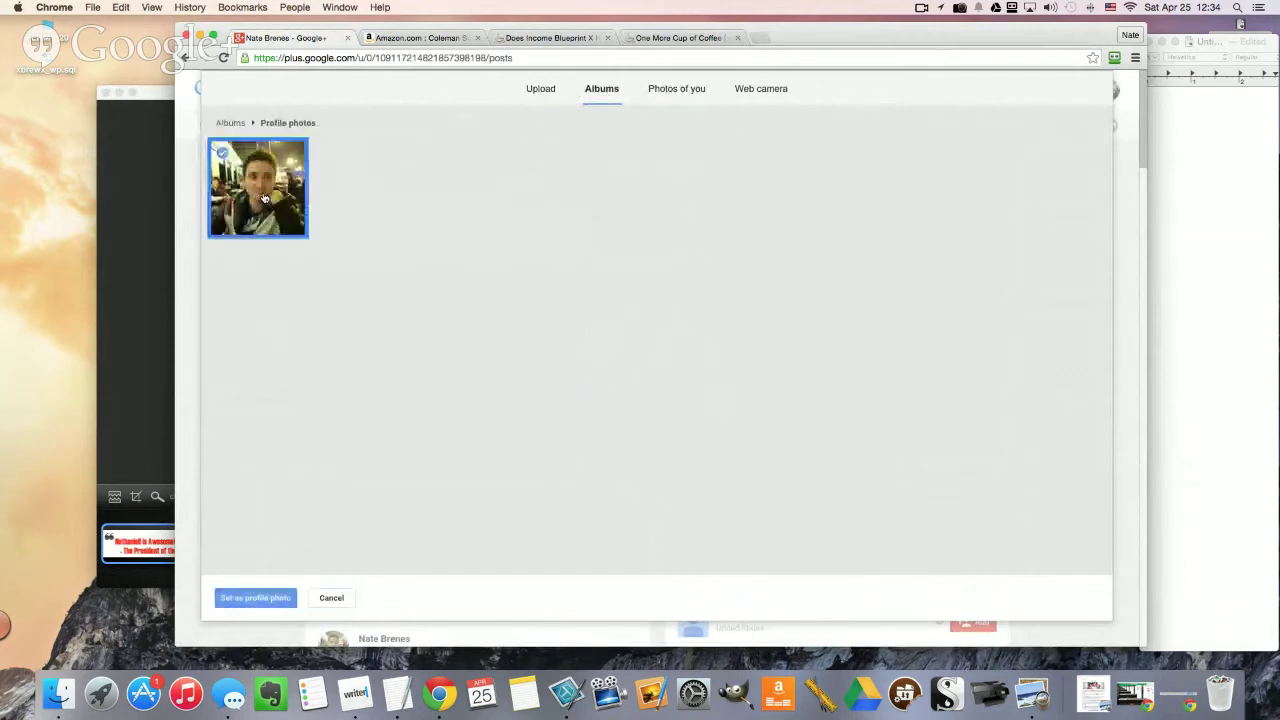
{"action": "left_click", "coordinate": [264, 198]}
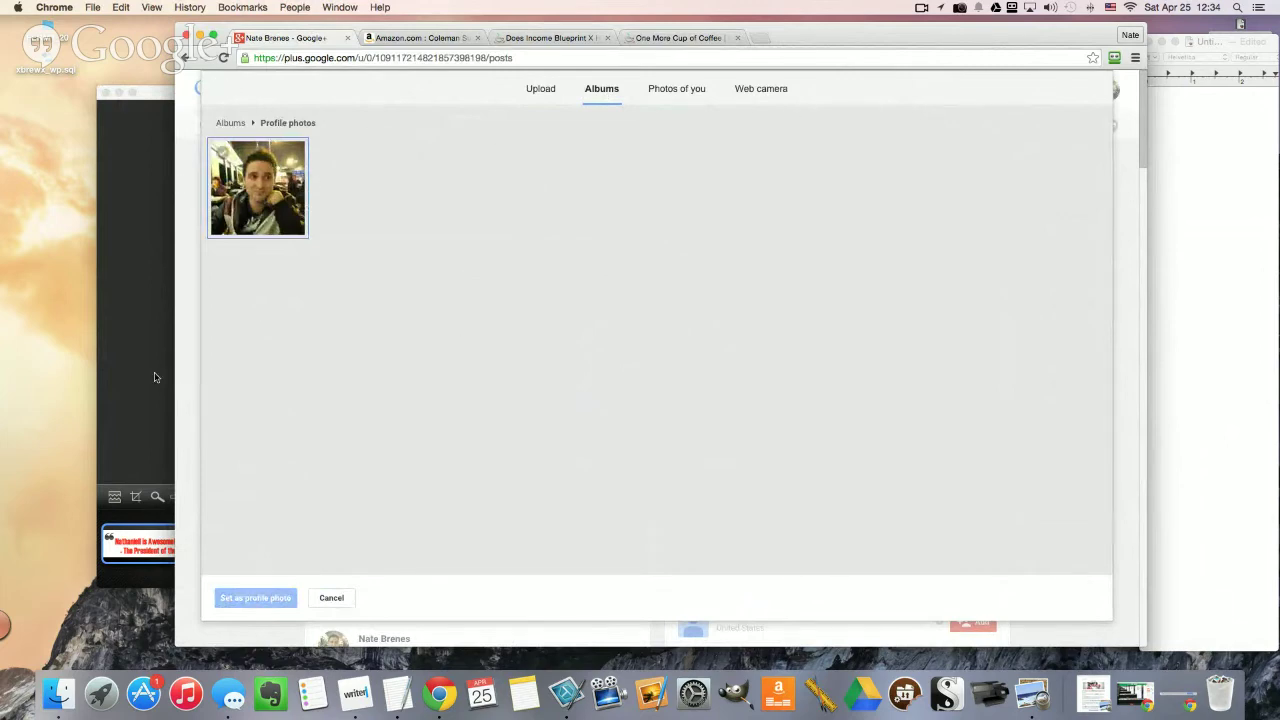
Step: Capture the profile photo region, resize it to 1000 width, and zoom out to 74%
{"action": "key", "text": "ctrl+shift+c"}
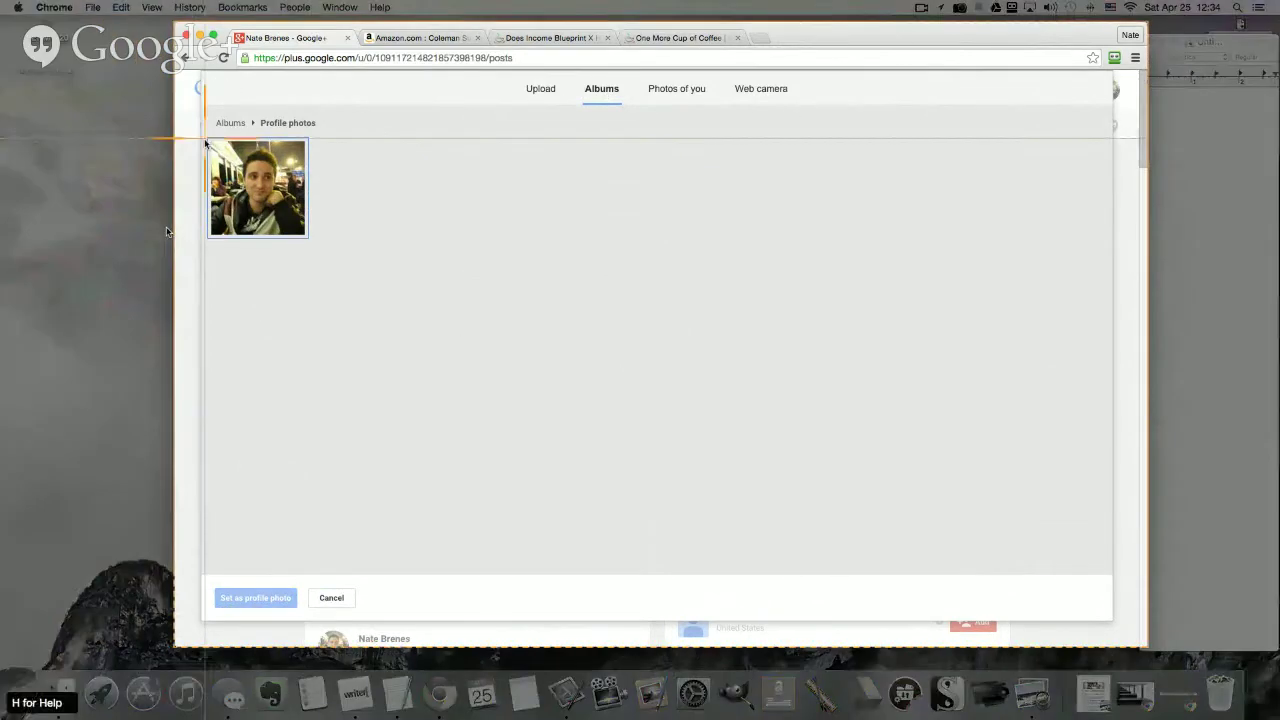
{"action": "left_click_drag", "start_coordinate": [210, 140], "coordinate": [306, 238]}
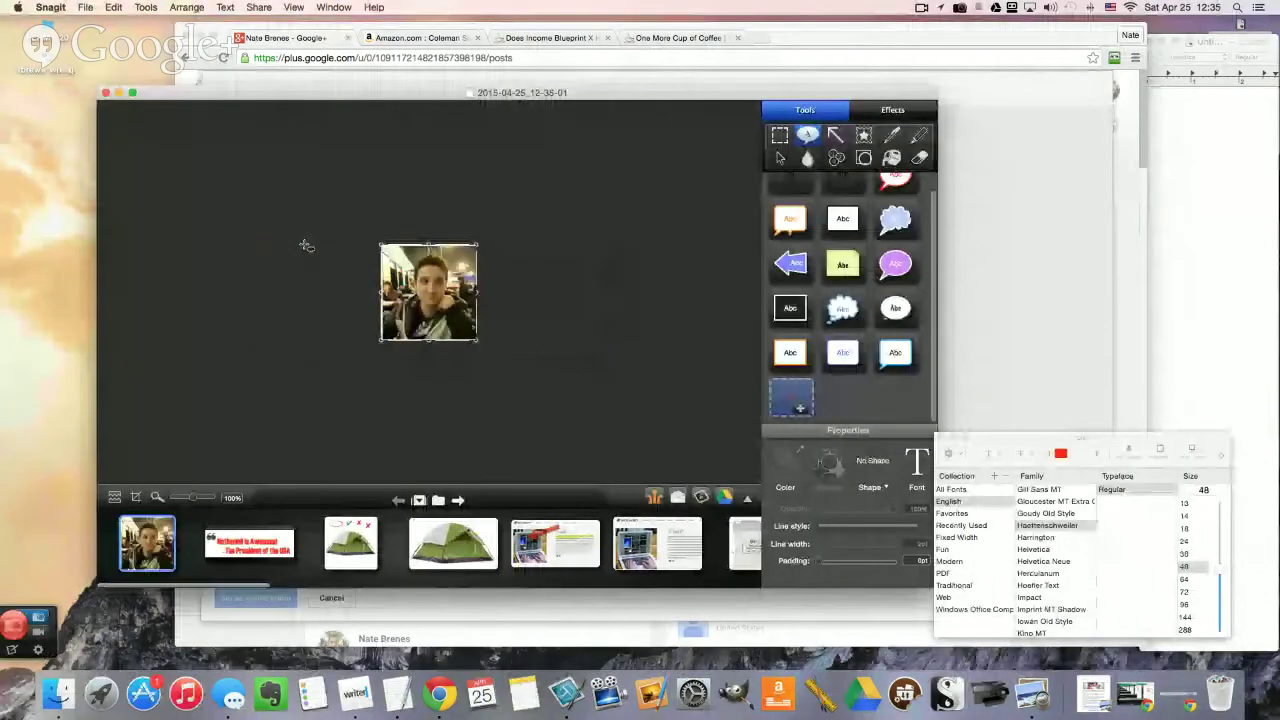
{"action": "key", "text": "super+shift+r"}
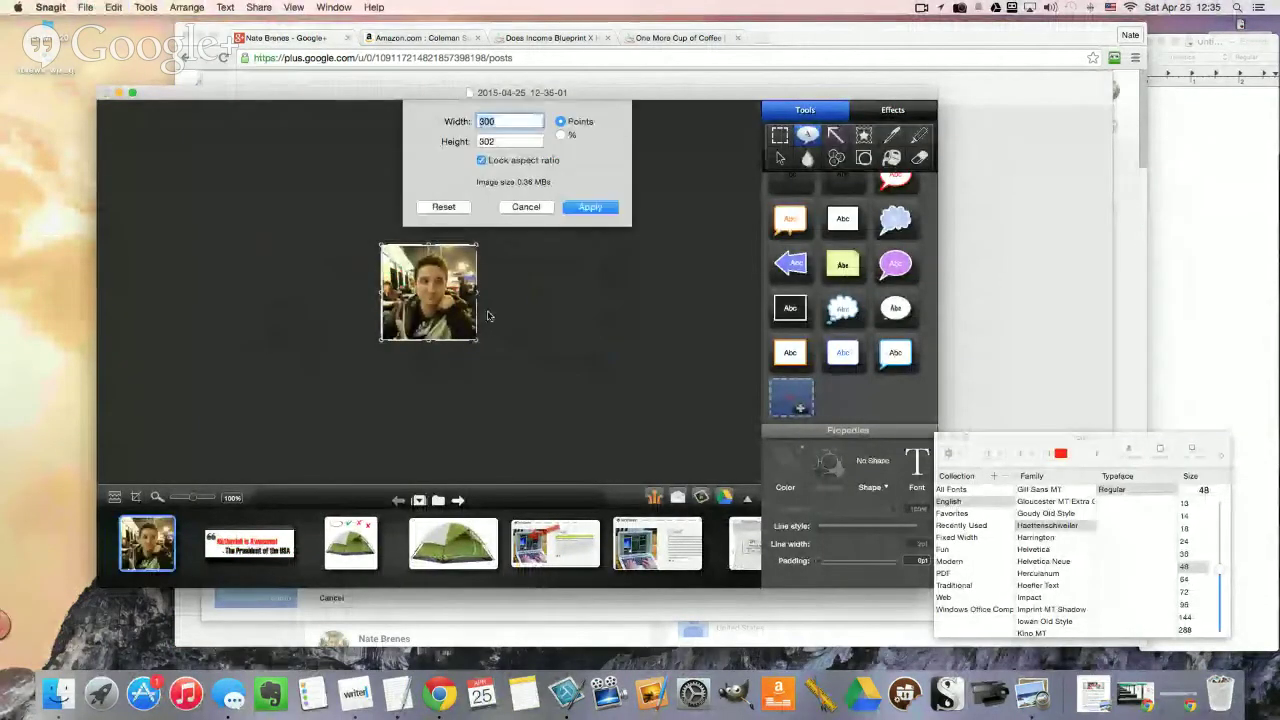
{"action": "type", "text": "1000"}
{"action": "key", "text": "Return"}
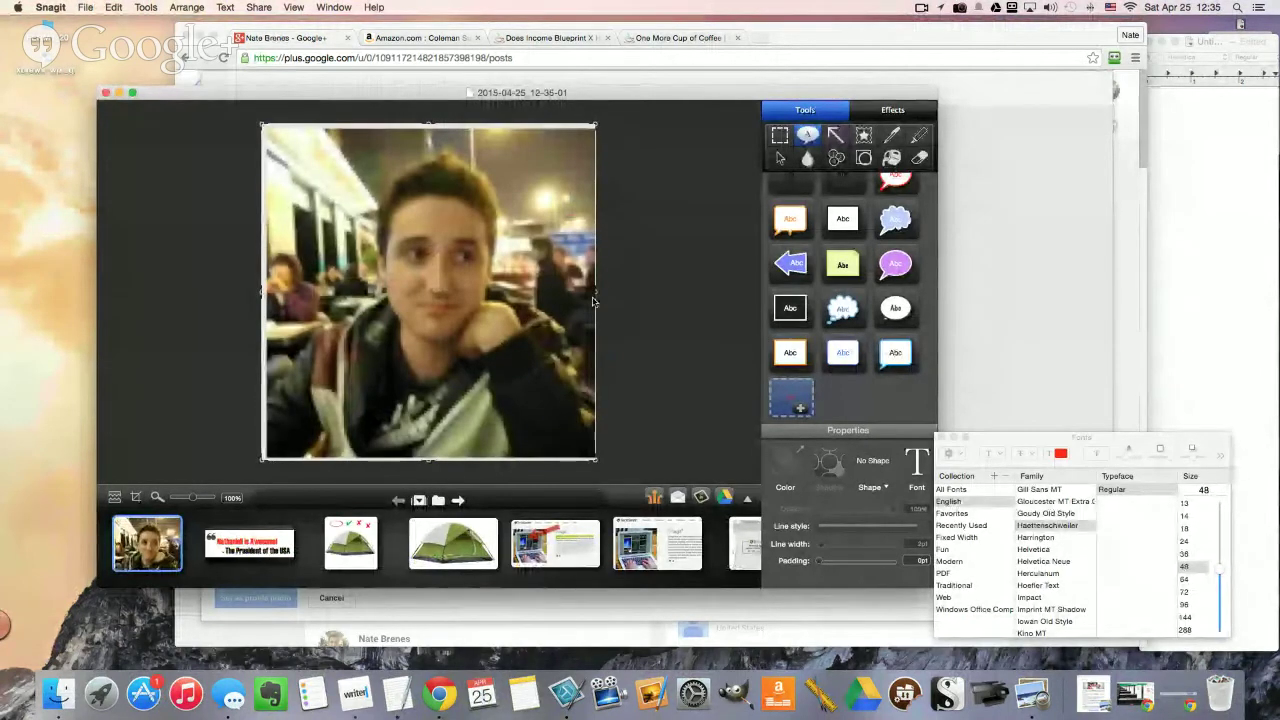
{"action": "left_click_drag", "start_coordinate": [194, 497], "coordinate": [185, 497]}
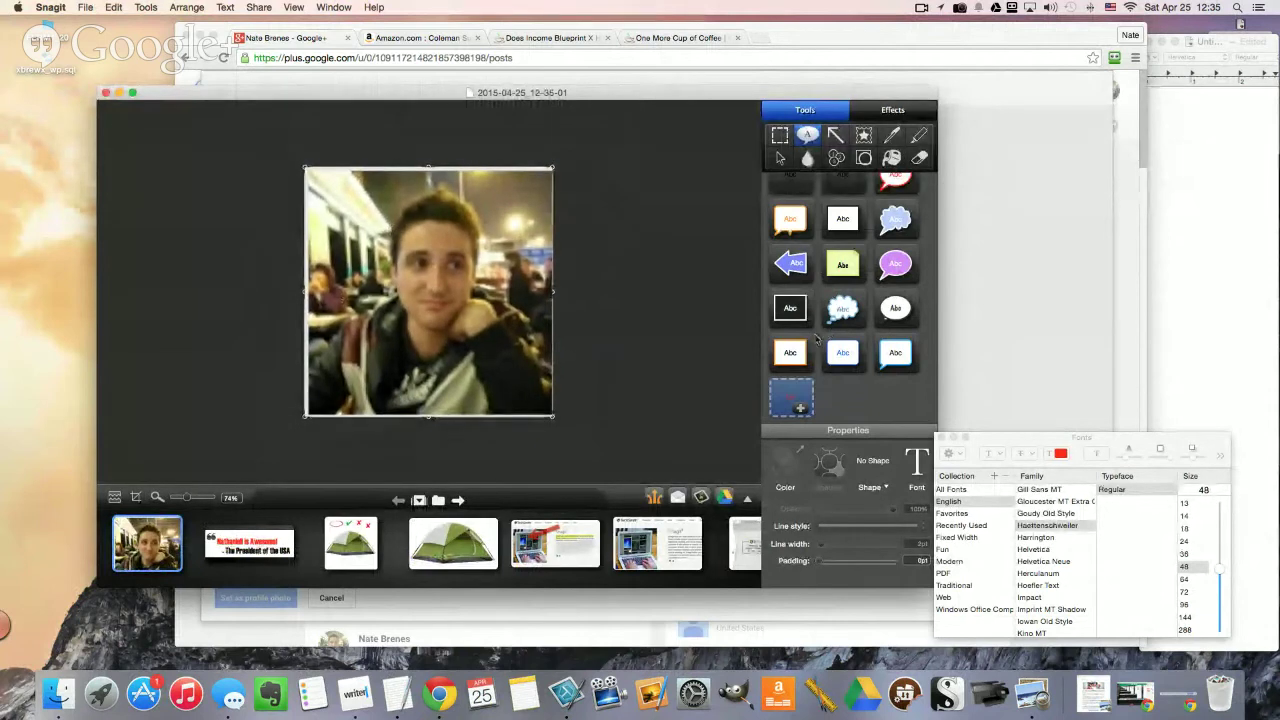
Step: Draw a red speech bubble at the photo's upper right with its tail on the chin
{"action": "scroll", "coordinate": [860, 313], "scroll_direction": "up", "scroll_amount": 2}
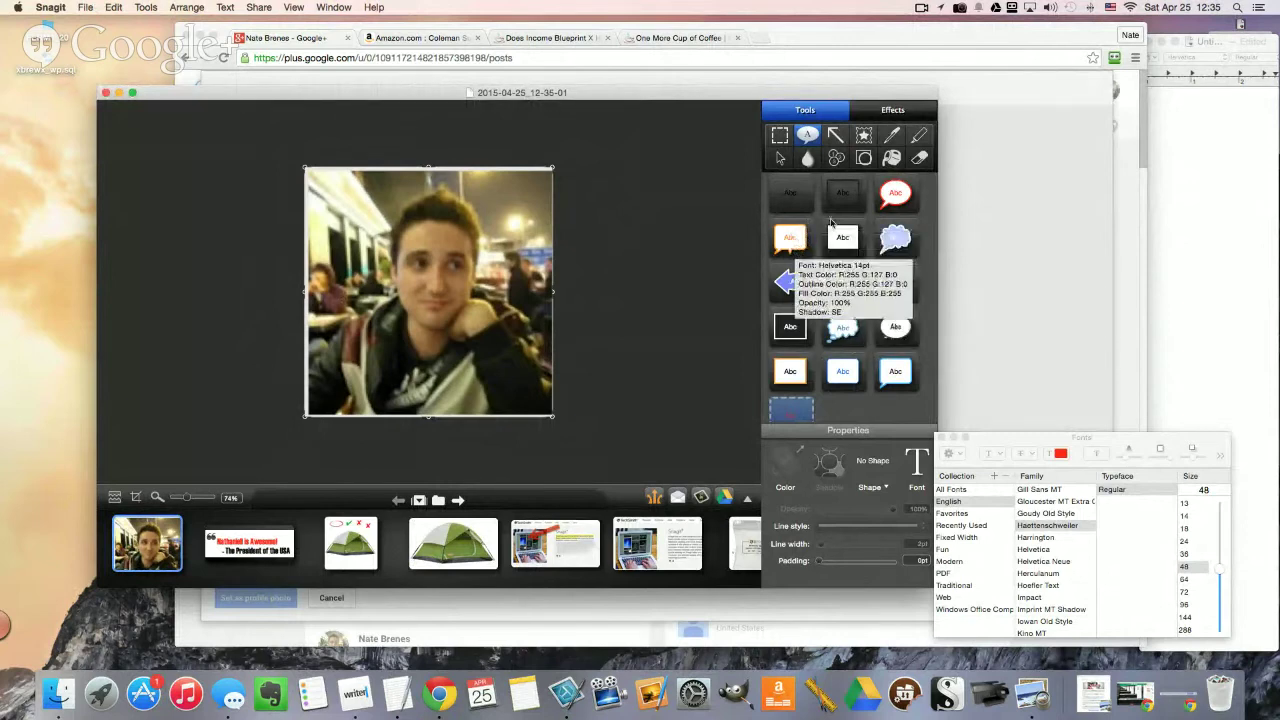
{"action": "left_click", "coordinate": [896, 200]}
{"action": "mouse_move", "coordinate": [478, 180]}
{"action": "left_mouse_down"}
{"action": "mouse_move", "coordinate": [543, 212]}
{"action": "mouse_move", "coordinate": [557, 272]}
{"action": "mouse_move", "coordinate": [565, 252]}
{"action": "mouse_move", "coordinate": [551, 249]}
{"action": "left_mouse_up"}
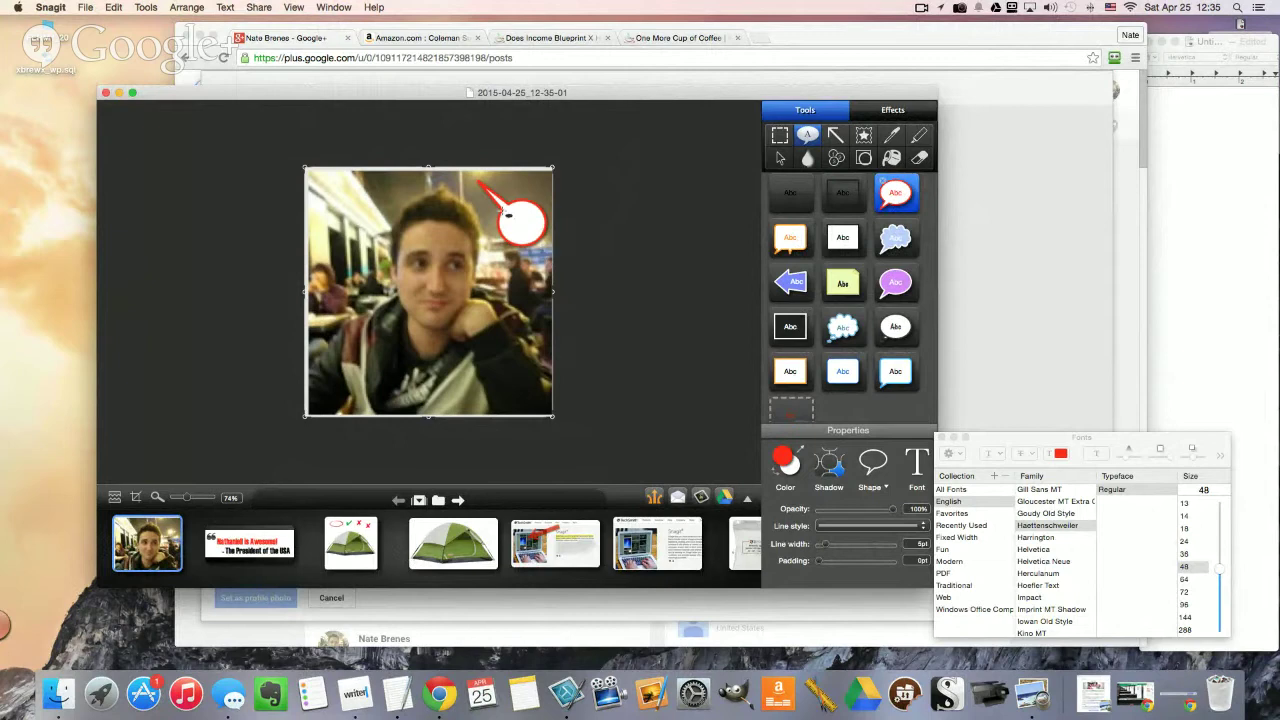
{"action": "left_click_drag", "start_coordinate": [480, 186], "coordinate": [463, 300]}
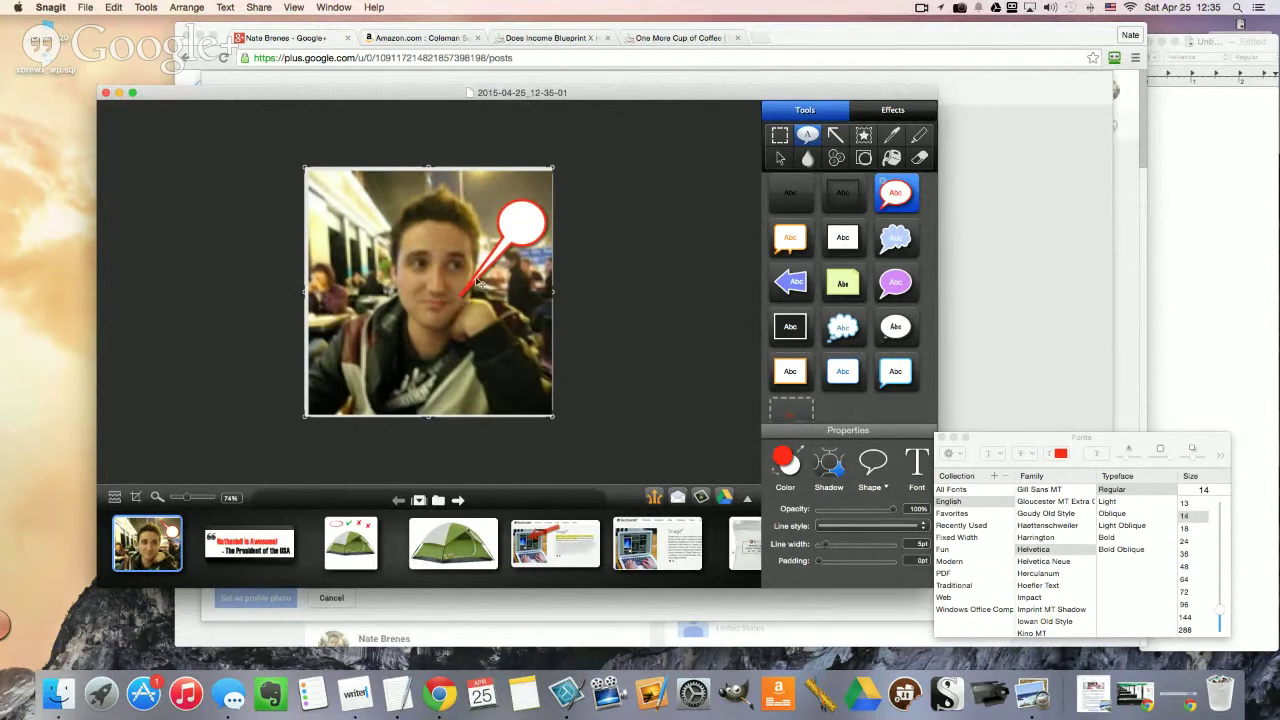
{"action": "left_click_drag", "start_coordinate": [498, 203], "coordinate": [433, 185]}
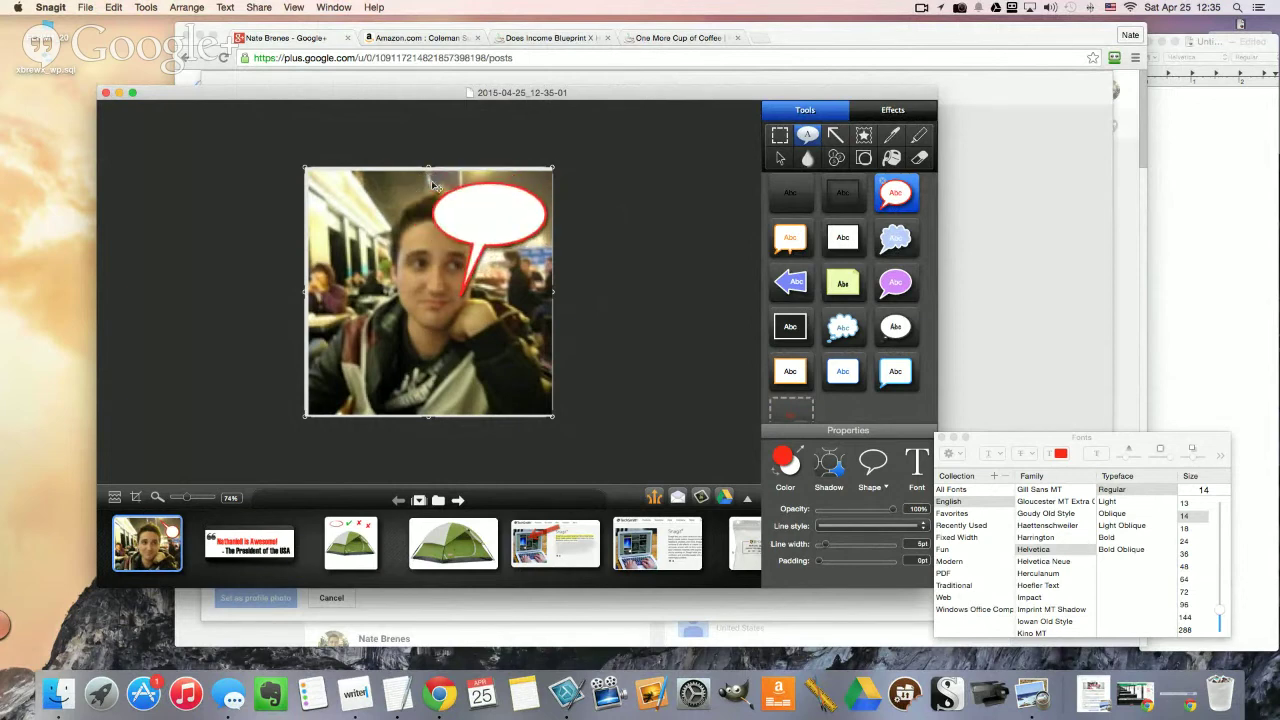
{"action": "left_click", "coordinate": [481, 228]}
{"action": "left_click_drag", "start_coordinate": [547, 252], "coordinate": [547, 215]}
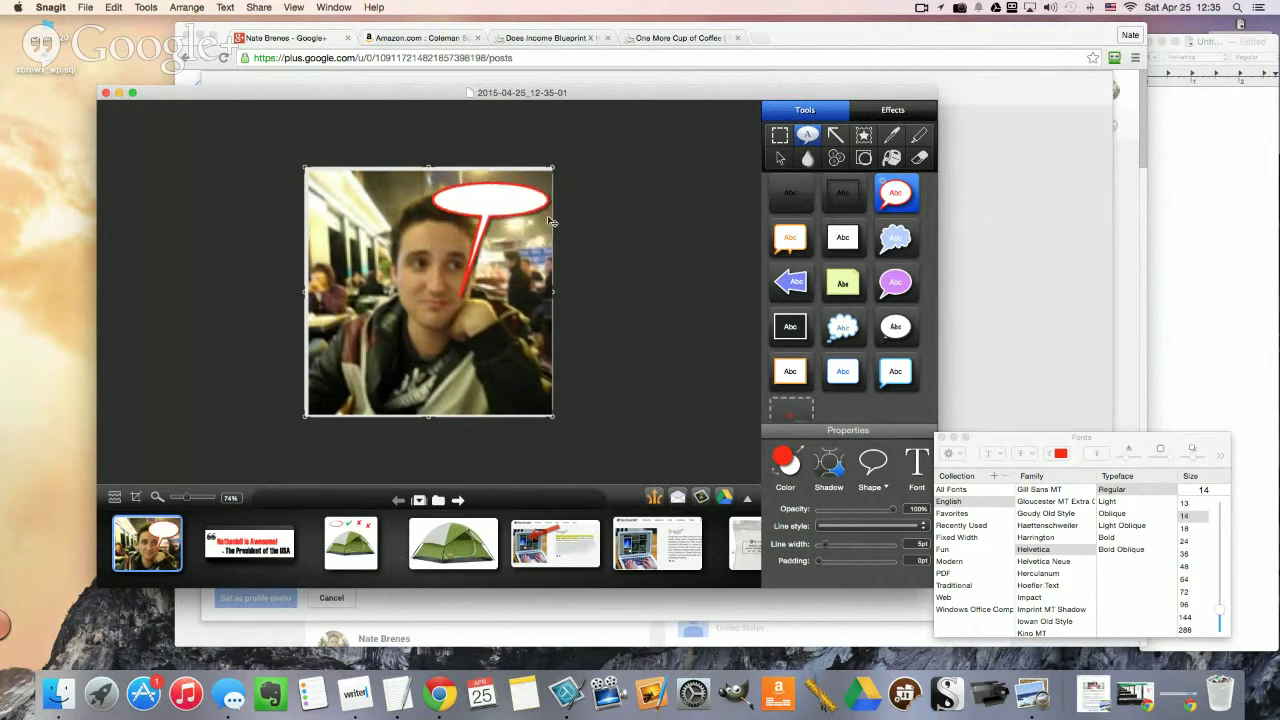
Step: Type 'What's up man' into the speech bubble
{"action": "left_click", "coordinate": [489, 206]}
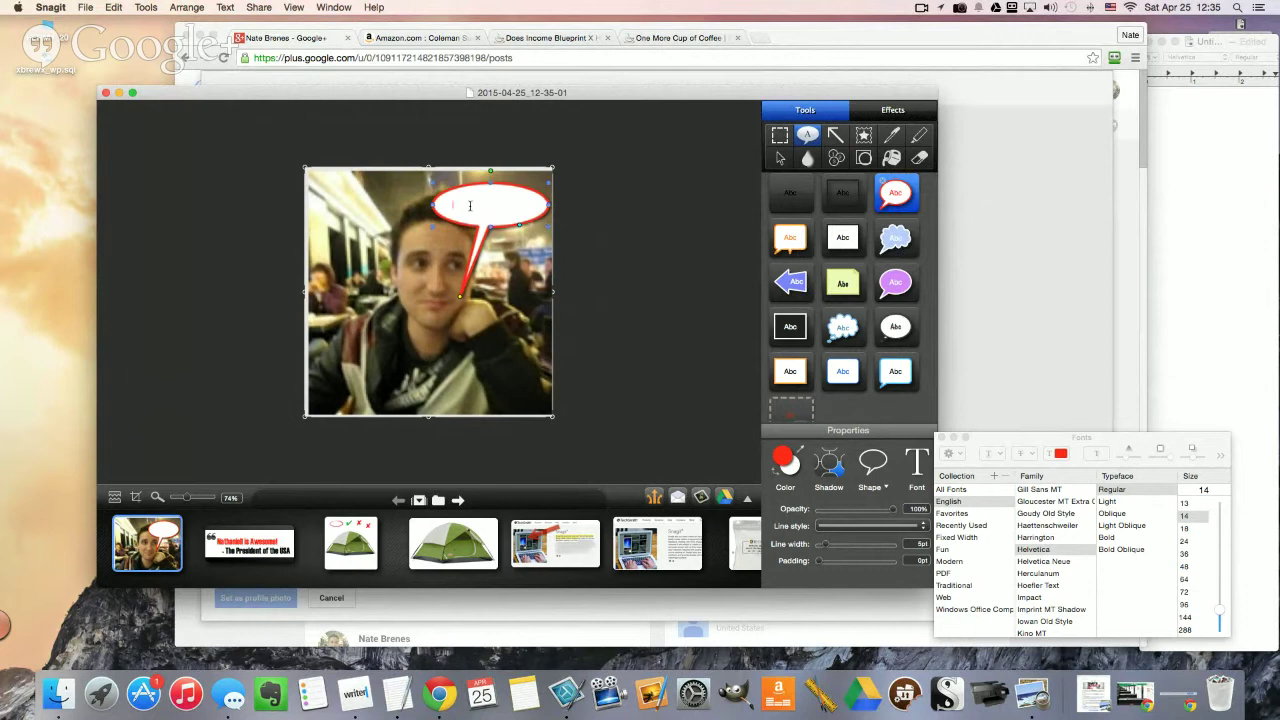
{"action": "type", "text": "What's up man"}
{"action": "left_click", "coordinate": [600, 224]}
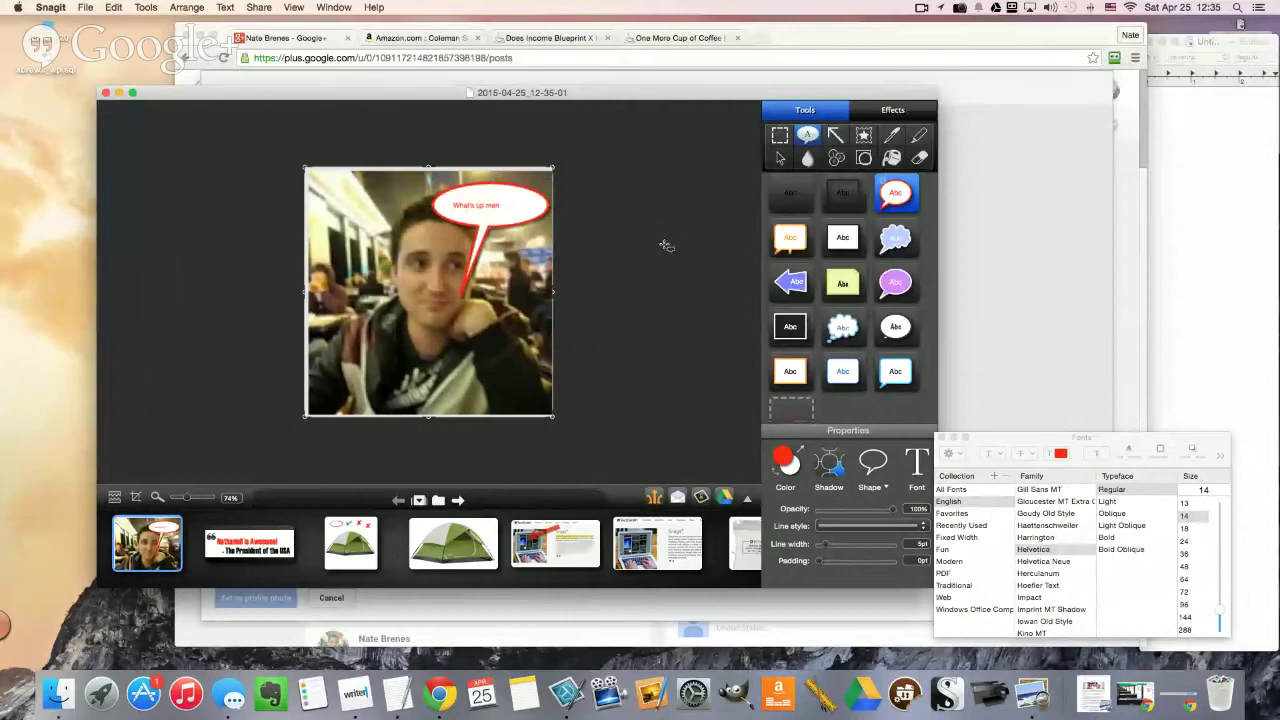
{"action": "left_click", "coordinate": [941, 439]}
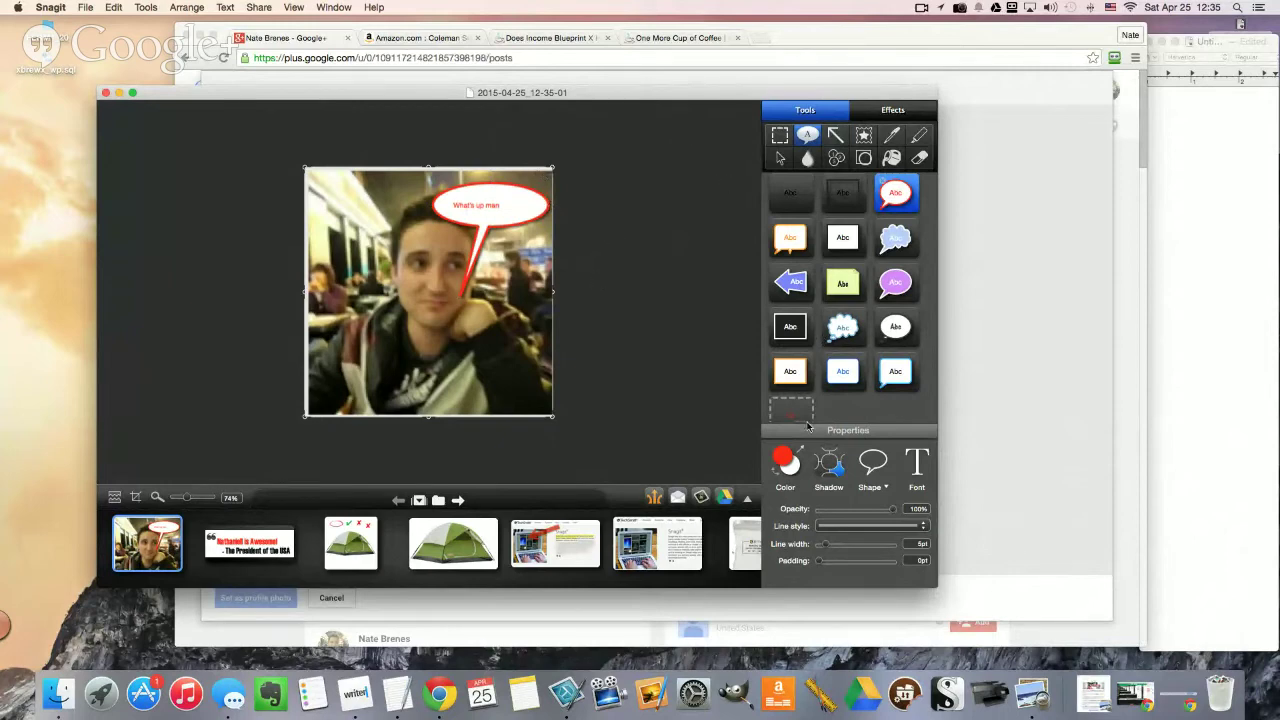
Step: Draw a blue-bordered Abc callout across the photo's bottom reading 'This guy is nice'
{"action": "scroll", "coordinate": [797, 410], "scroll_direction": "down", "scroll_amount": 1}
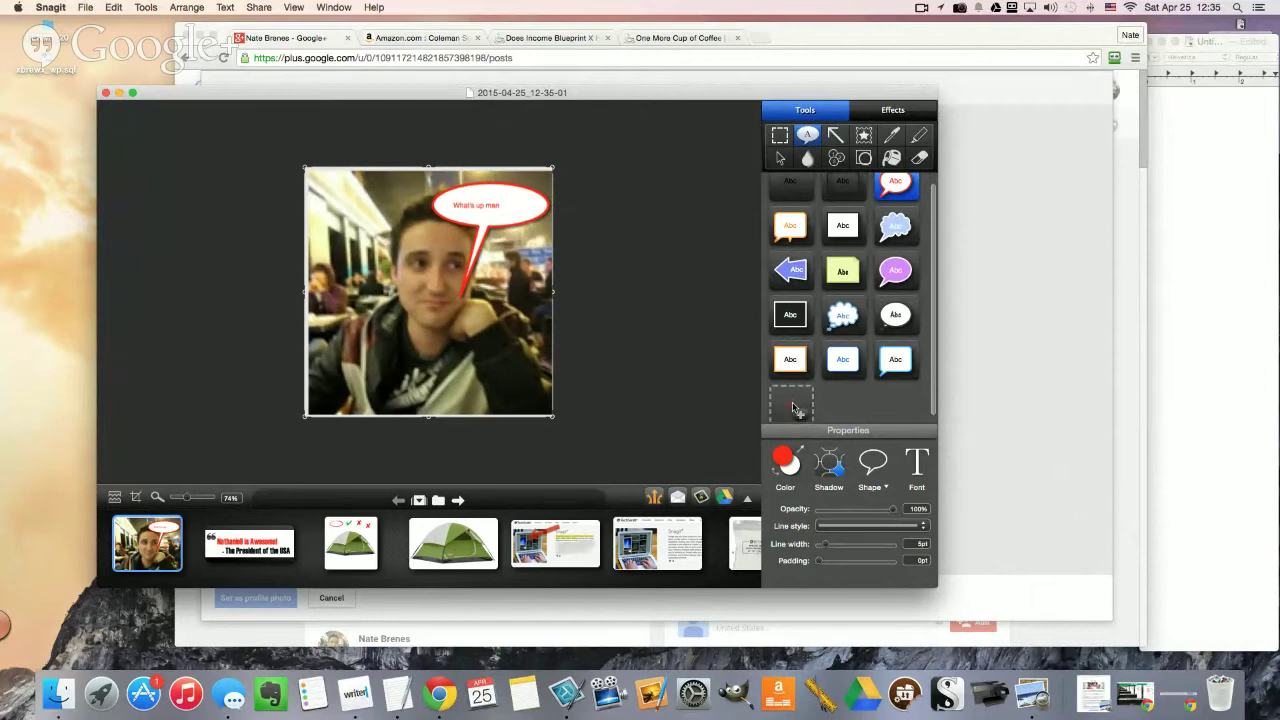
{"action": "left_click", "coordinate": [843, 354]}
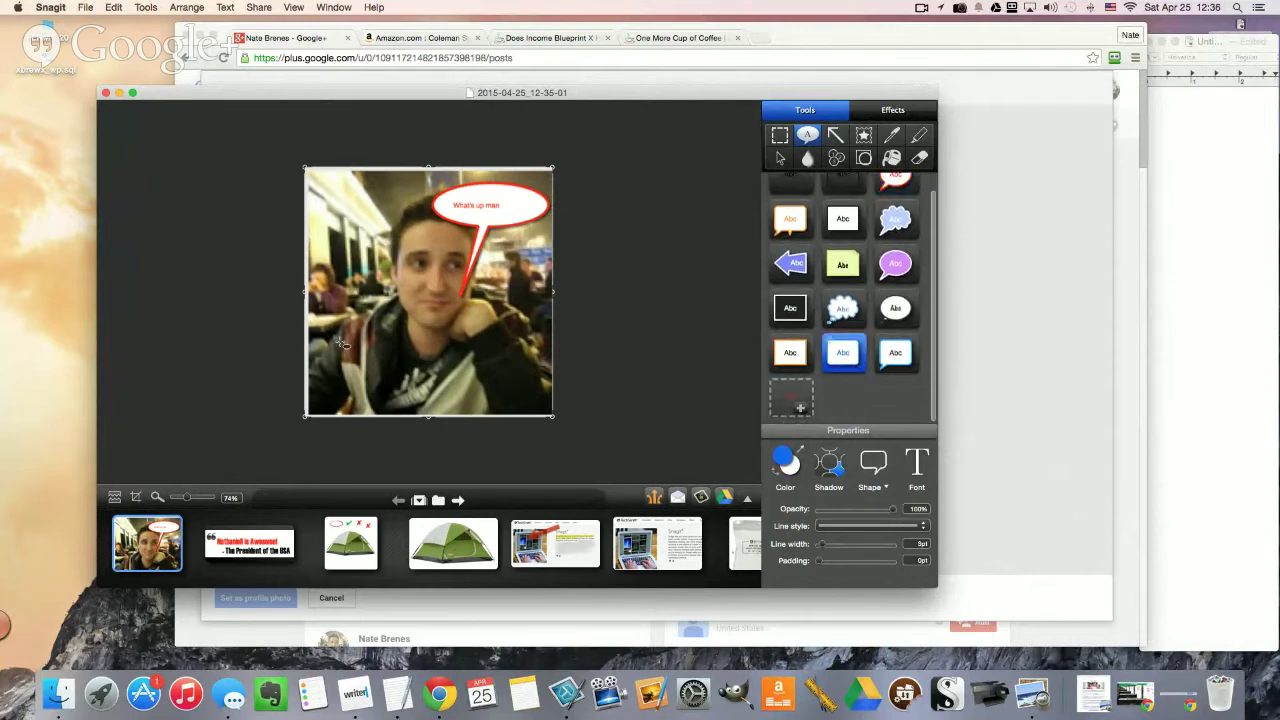
{"action": "left_click_drag", "start_coordinate": [316, 360], "coordinate": [543, 405]}
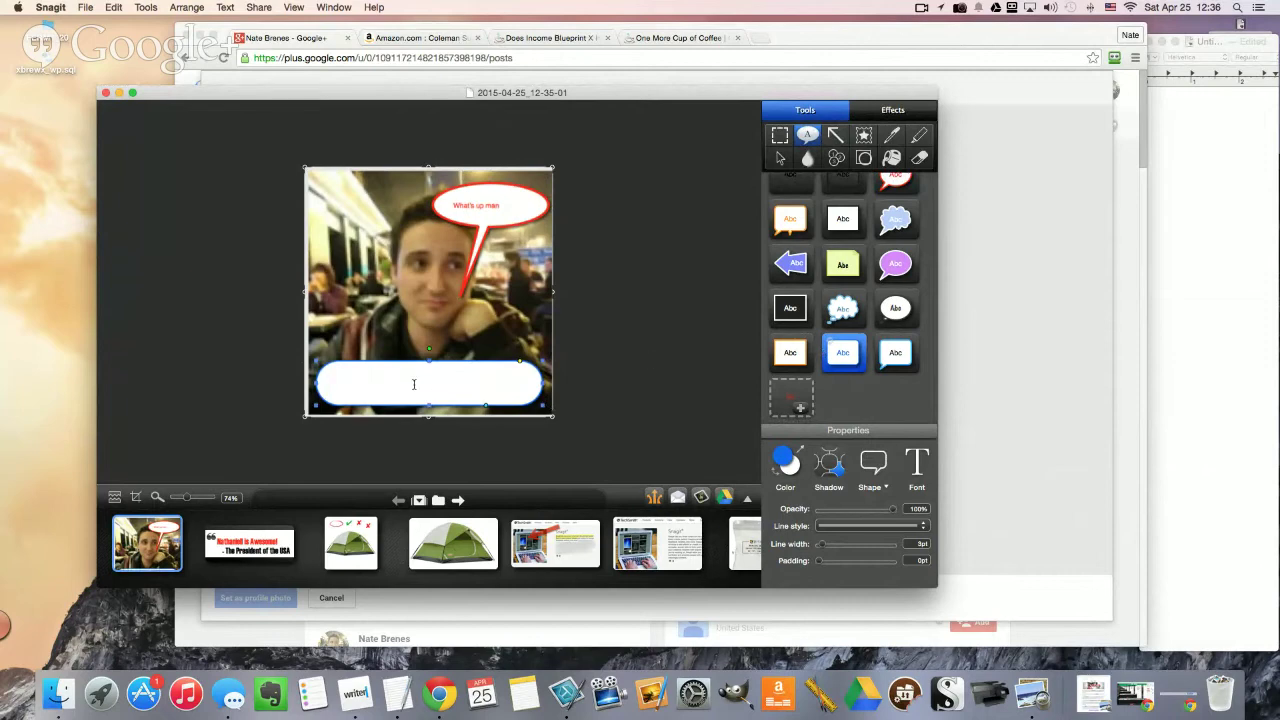
{"action": "type", "text": "This guy"}
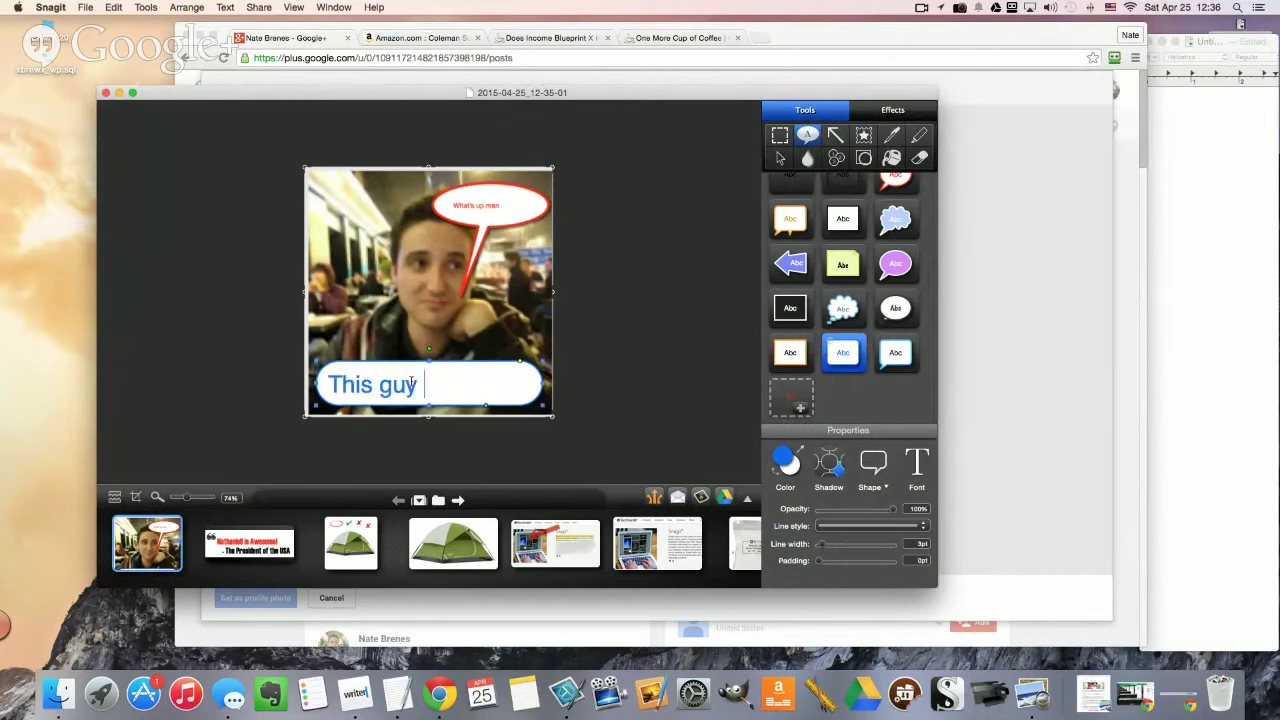
{"action": "type", "text": " is nice"}
{"action": "left_click", "coordinate": [625, 351]}
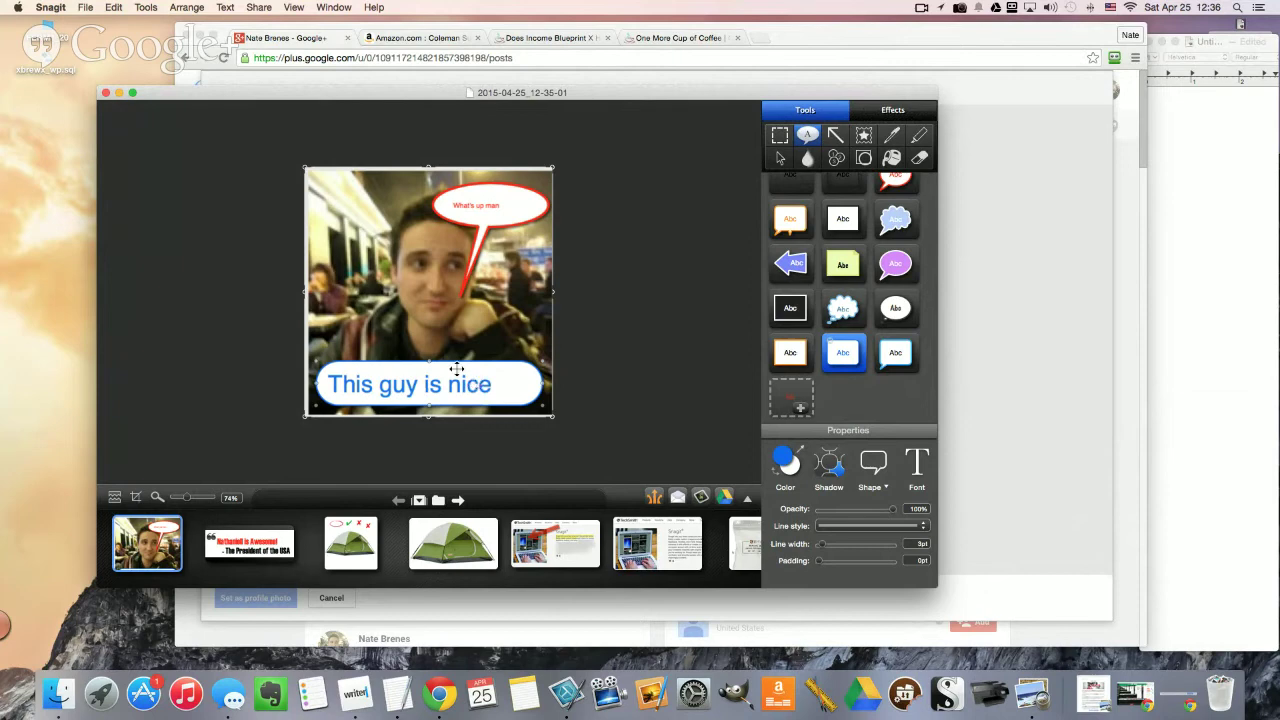
Step: Open the marked-up tent screenshot from the tray and delete its X stamp
{"action": "left_click", "coordinate": [450, 545]}
{"action": "left_click", "coordinate": [360, 540]}
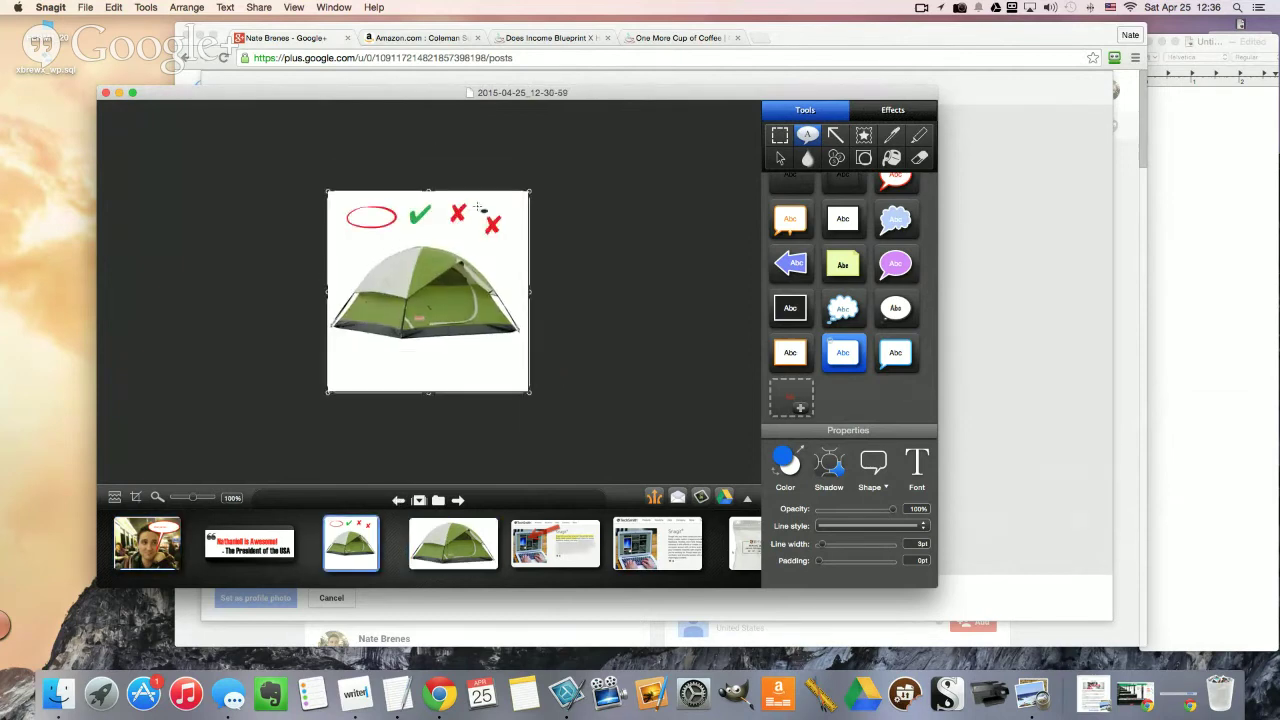
{"action": "left_click", "coordinate": [490, 222]}
{"action": "left_click_drag", "start_coordinate": [491, 225], "coordinate": [466, 214]}
{"action": "key", "text": "BackSpace"}
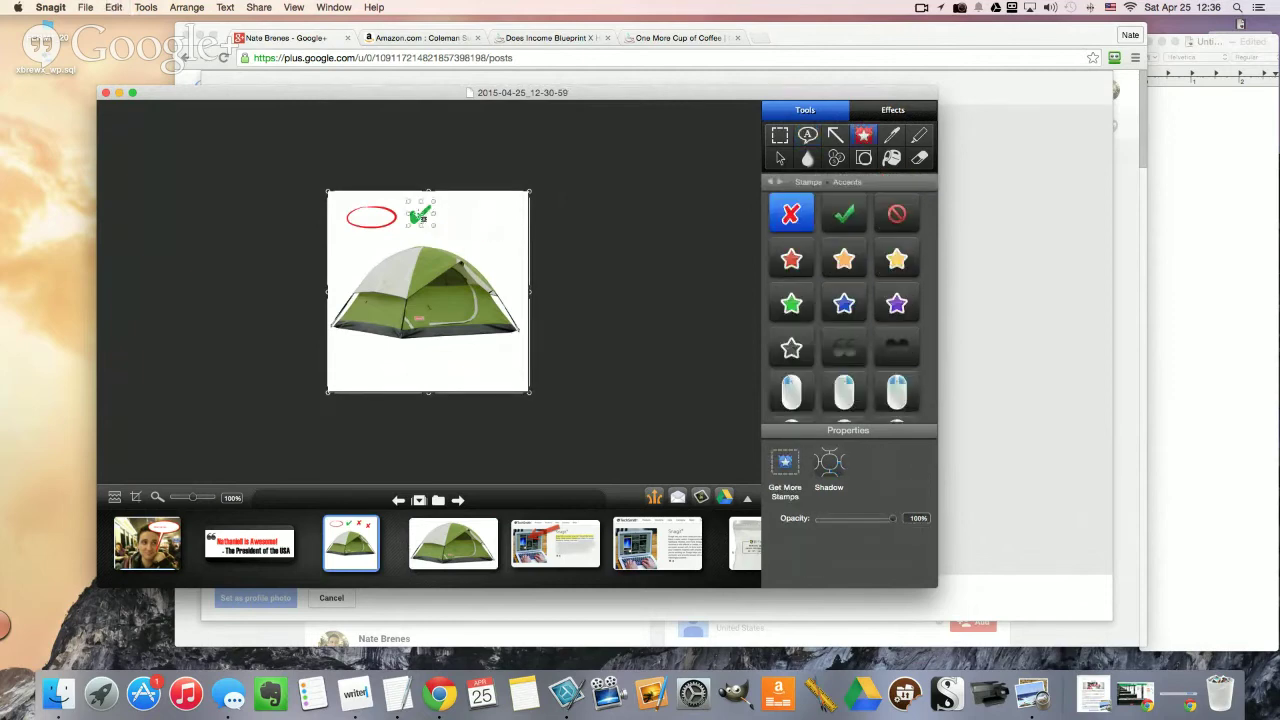
Step: Delete the check mark and red oval stamps, leaving just the tent
{"action": "left_click", "coordinate": [419, 215]}
{"action": "key", "text": "BackSpace"}
{"action": "left_click", "coordinate": [372, 217]}
{"action": "key", "text": "BackSpace"}
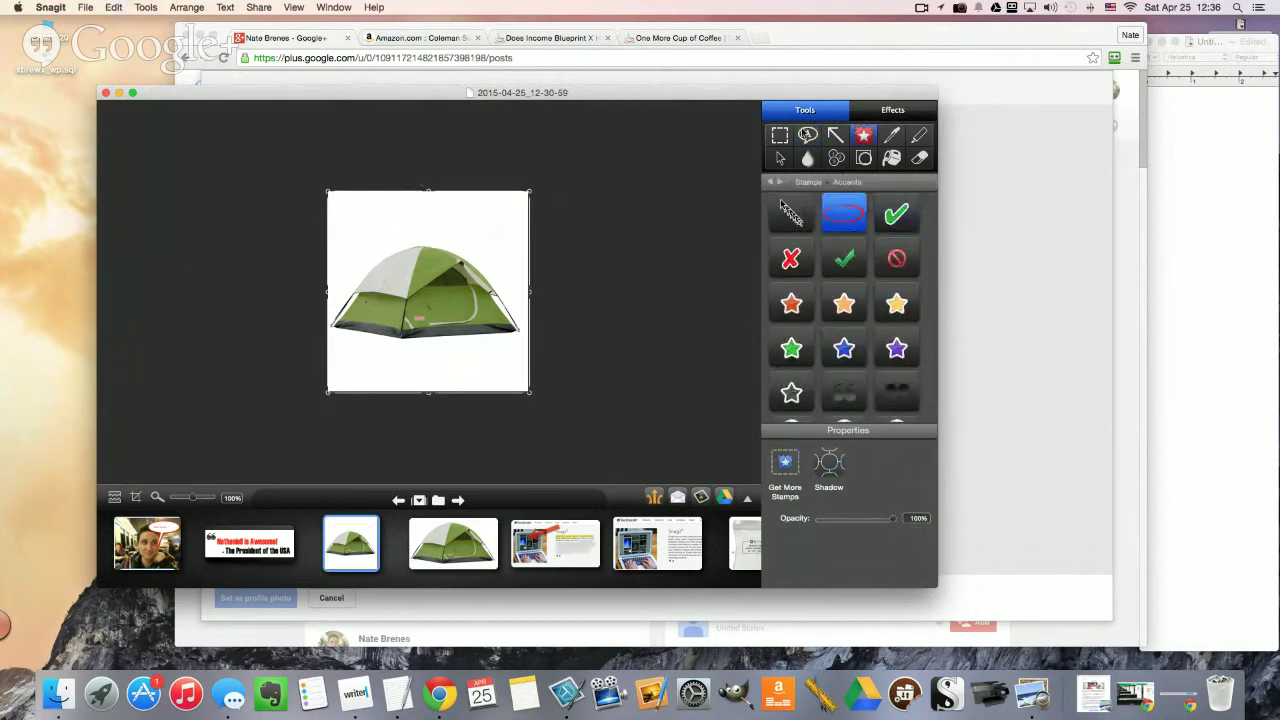
{"action": "left_click", "coordinate": [808, 134]}
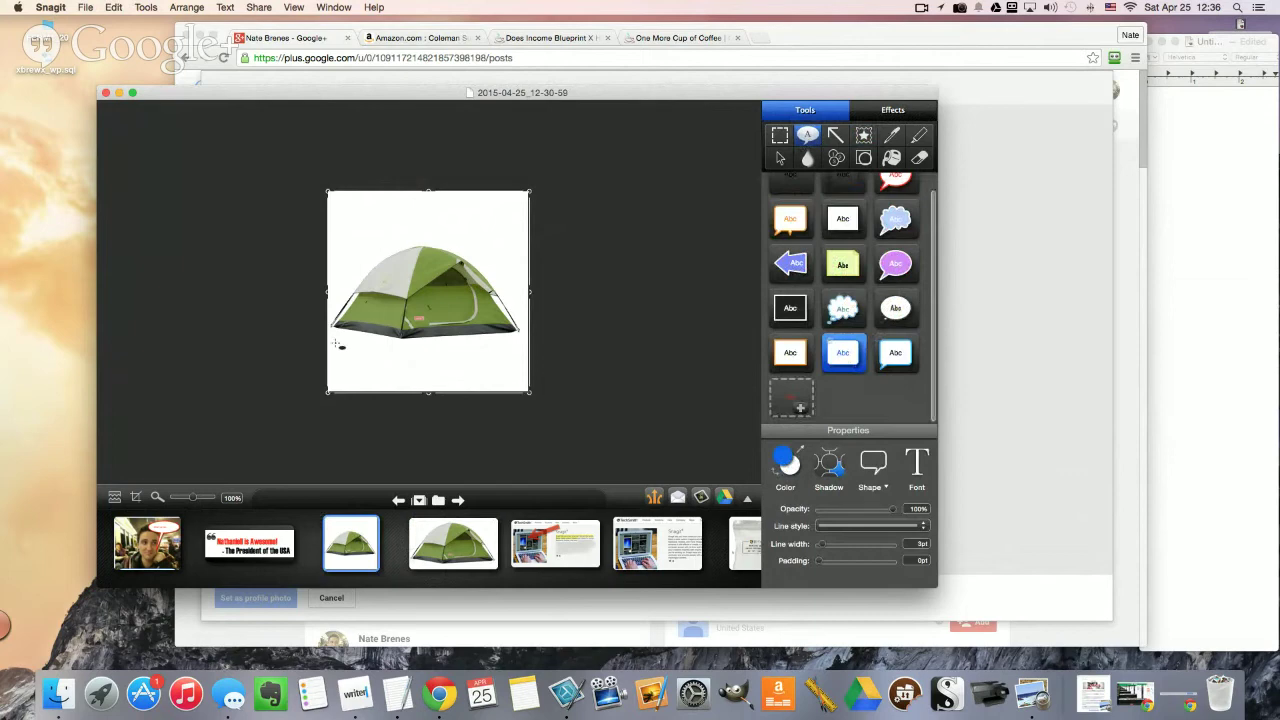
Step: Add a blue callout 'My #1 Rated Tent' in 24-point text along the image bottom
{"action": "left_click_drag", "start_coordinate": [338, 344], "coordinate": [524, 392]}
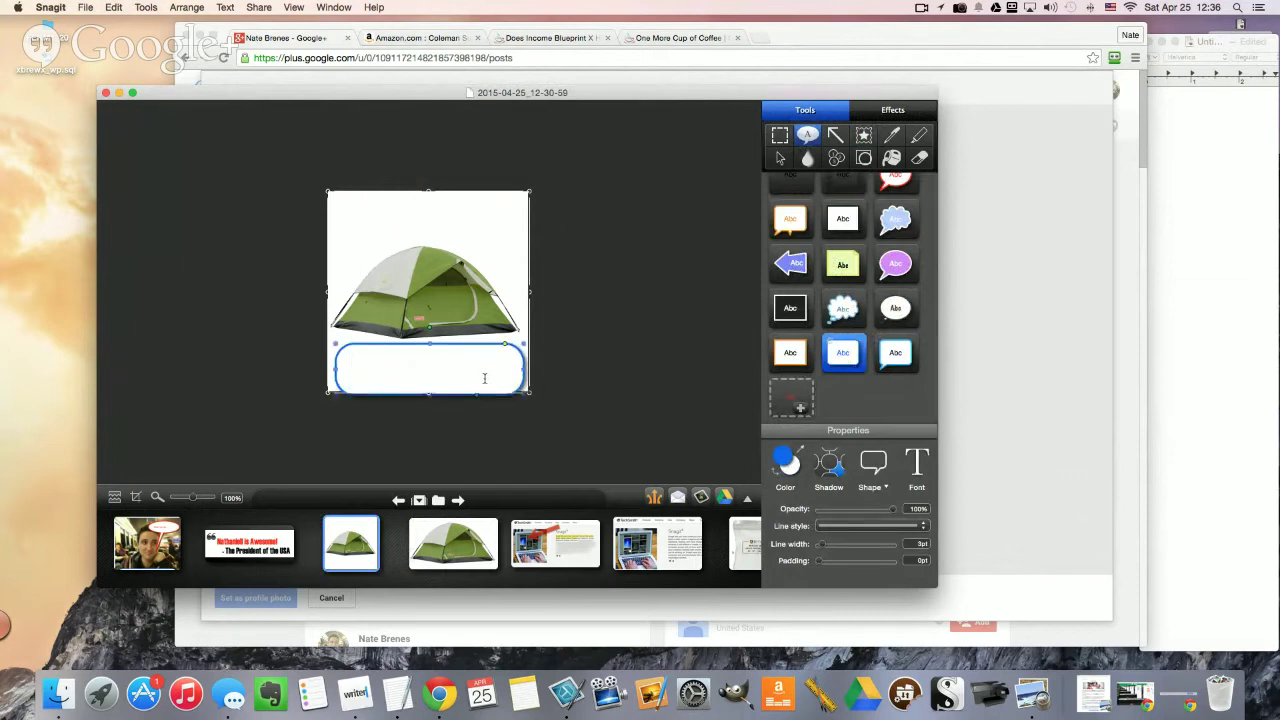
{"action": "type", "text": "My"}
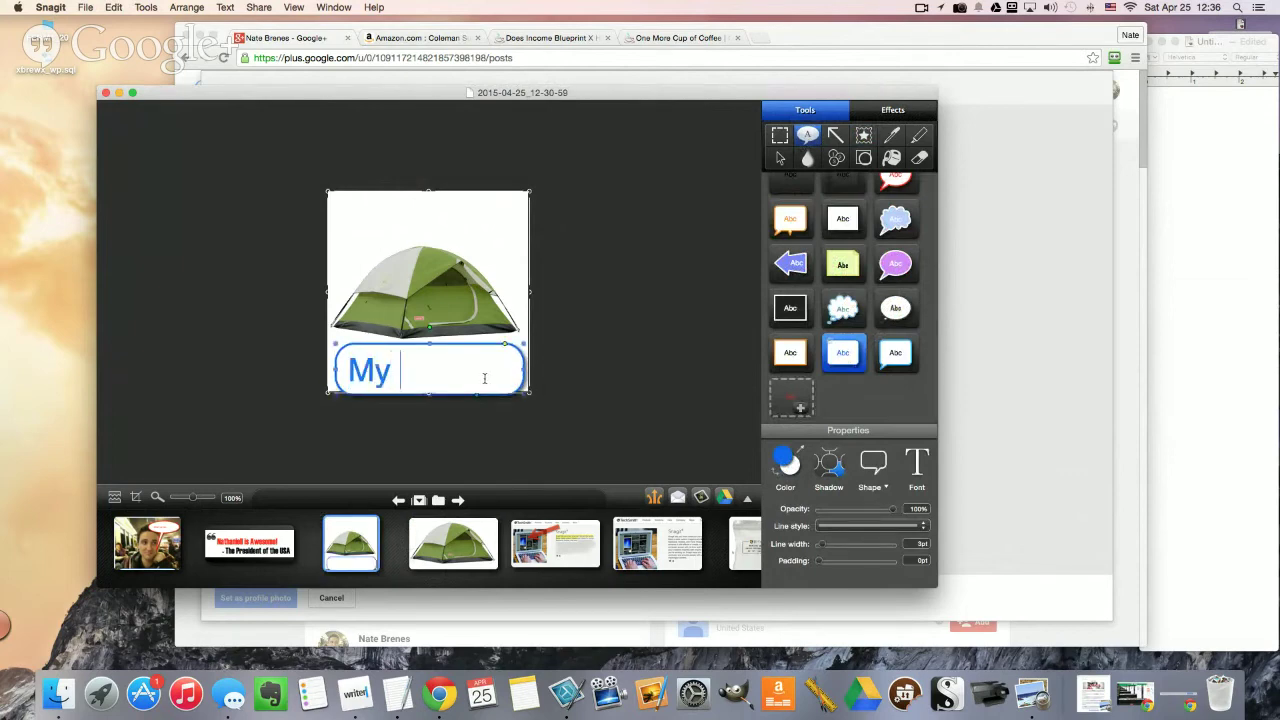
{"action": "type", "text": " #1 Rated Tent"}
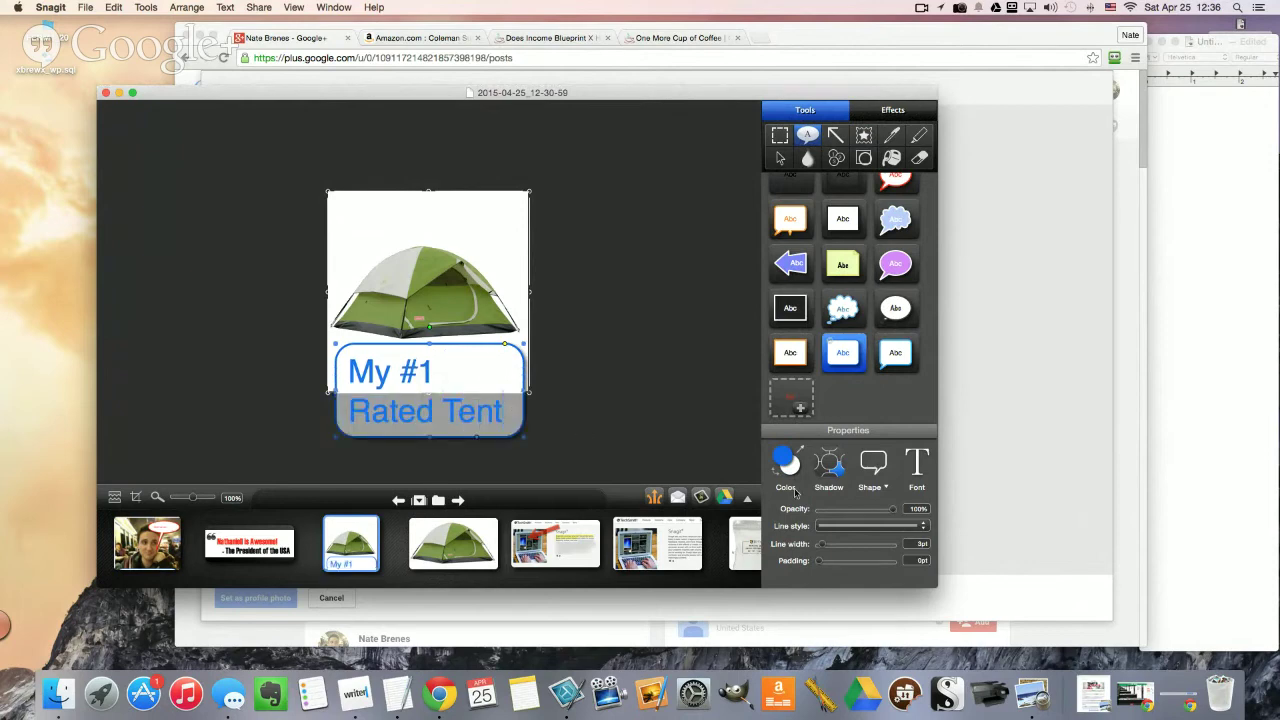
{"action": "key", "text": "super+a"}
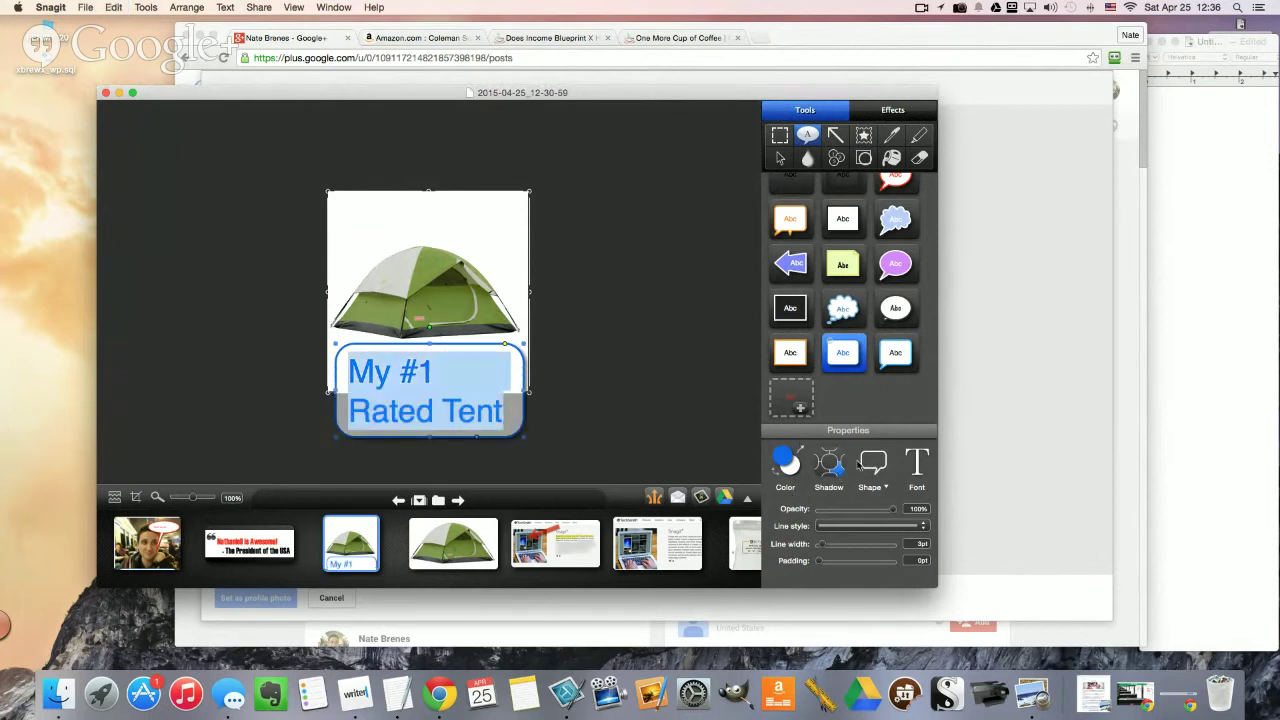
{"action": "left_click", "coordinate": [915, 465]}
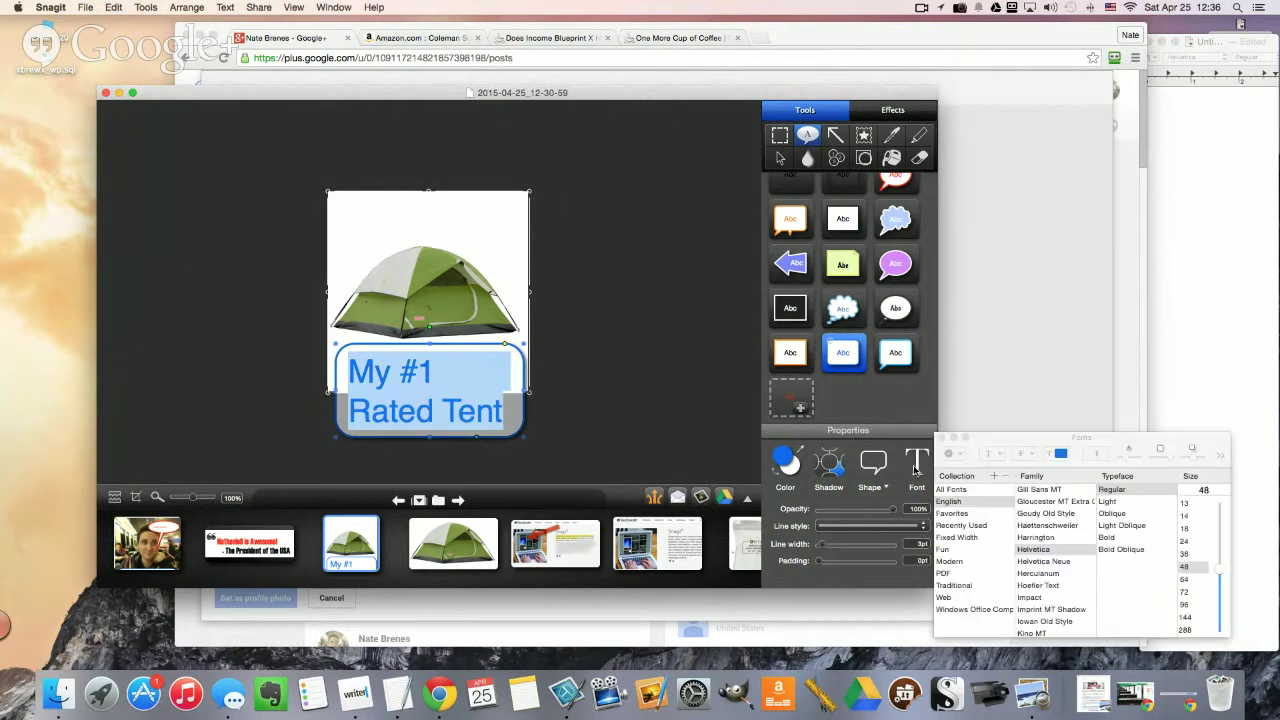
{"action": "left_click", "coordinate": [1198, 532]}
{"action": "left_click", "coordinate": [1192, 554]}
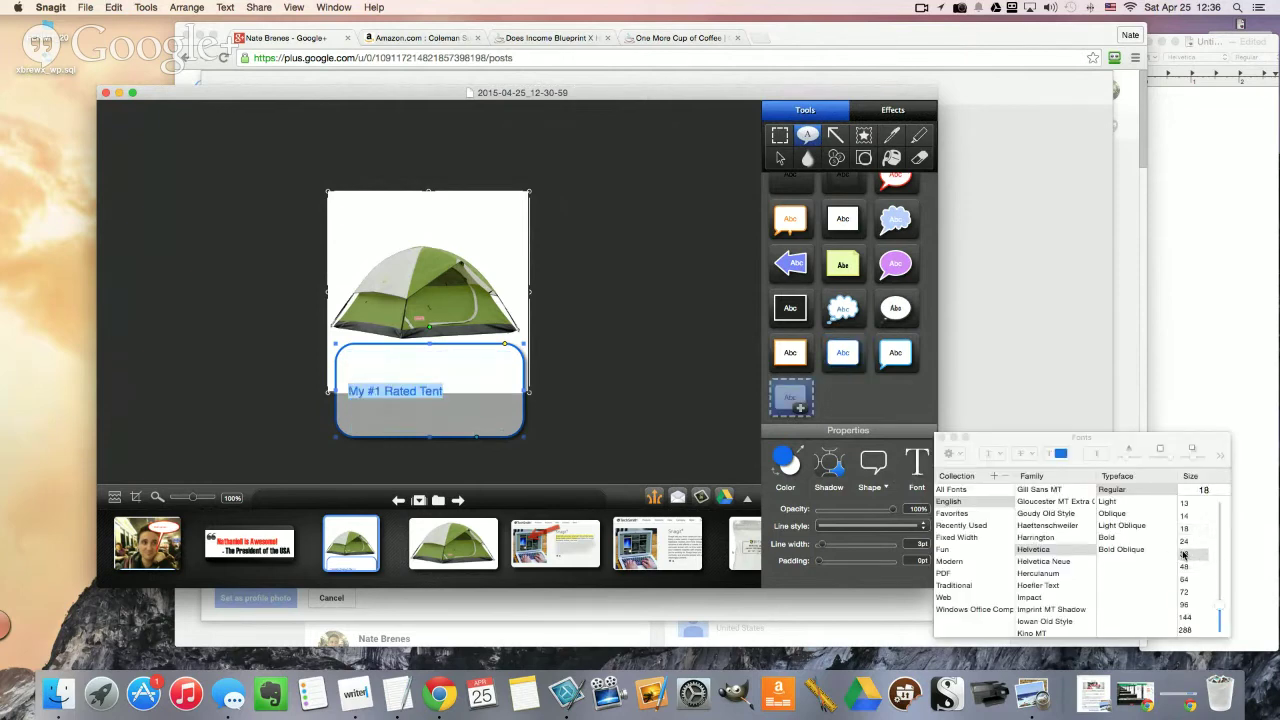
{"action": "left_click", "coordinate": [1200, 541]}
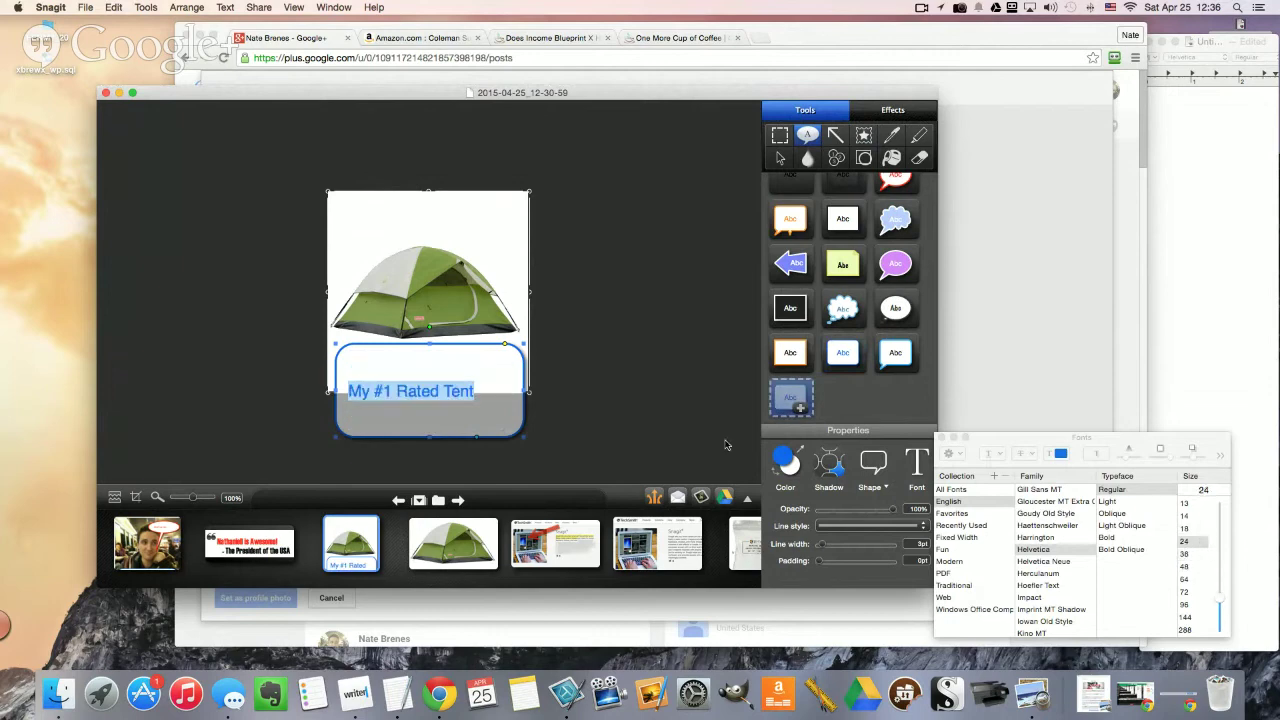
{"action": "left_click_drag", "start_coordinate": [529, 443], "coordinate": [529, 391]}
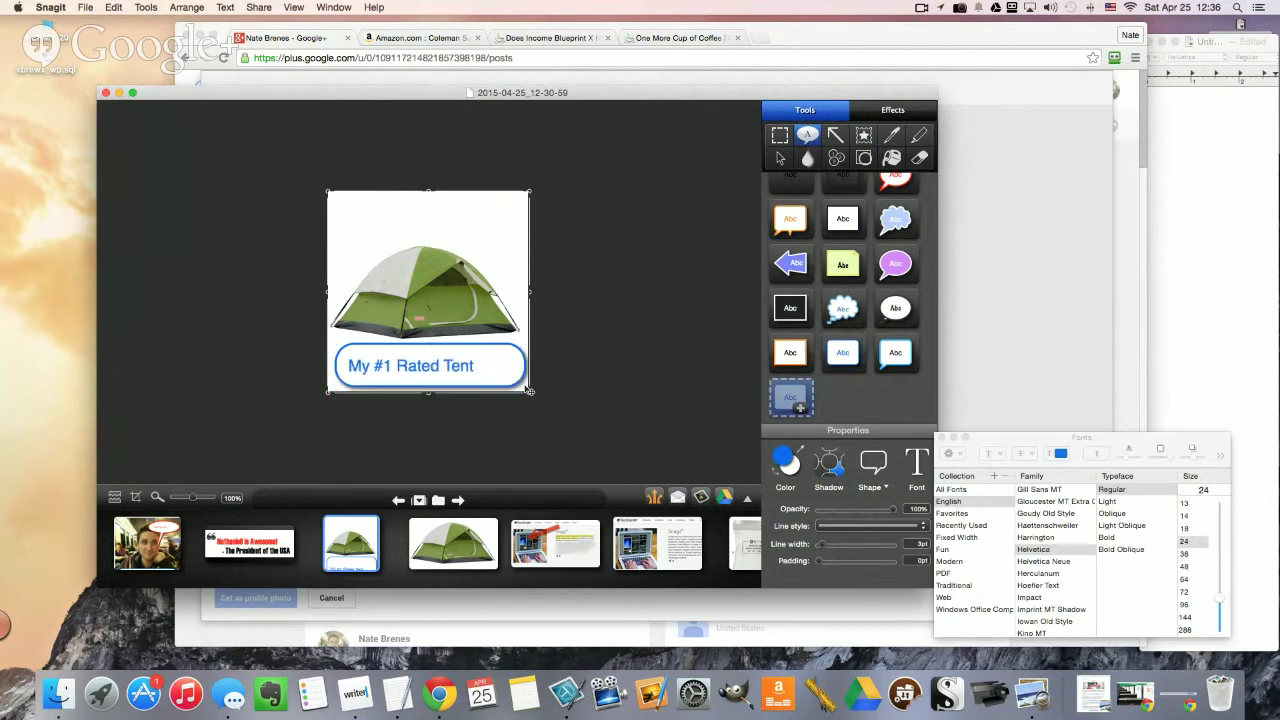
Step: Narrow the 'My #1 Rated Tent' callout from its left edge to centre it
{"action": "left_click_drag", "start_coordinate": [340, 372], "coordinate": [424, 367]}
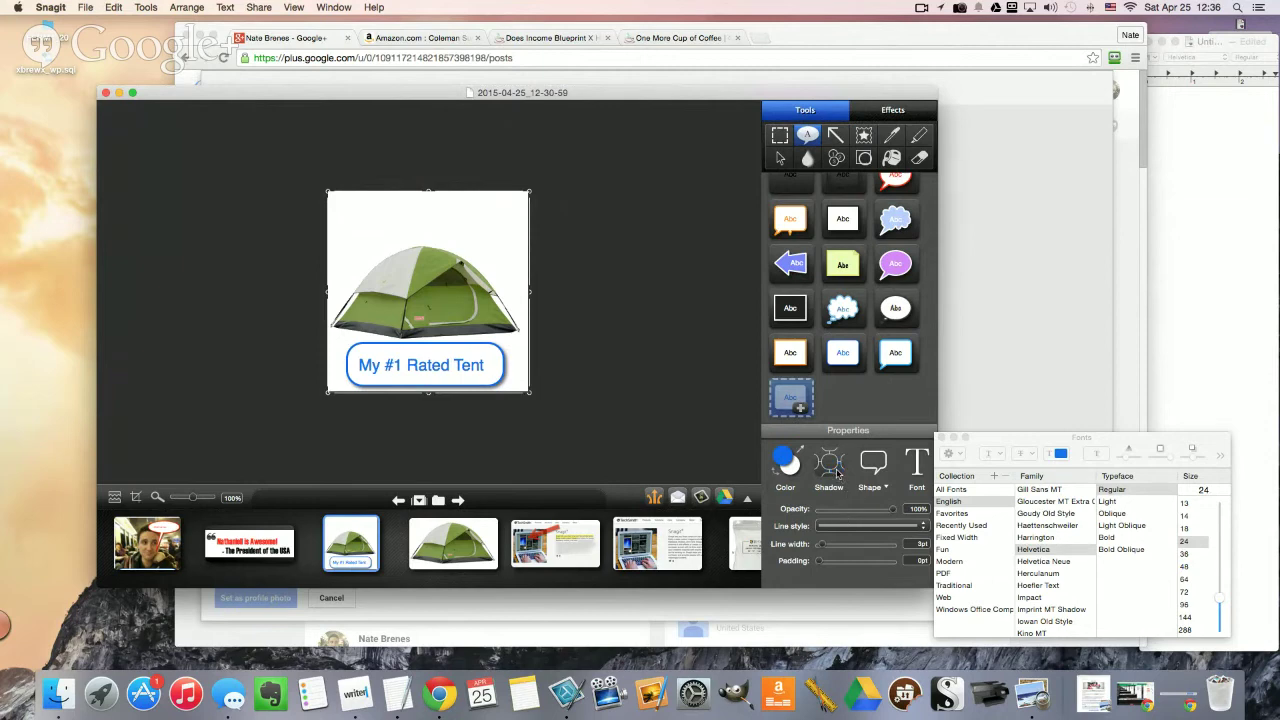
{"action": "left_click", "coordinate": [408, 360]}
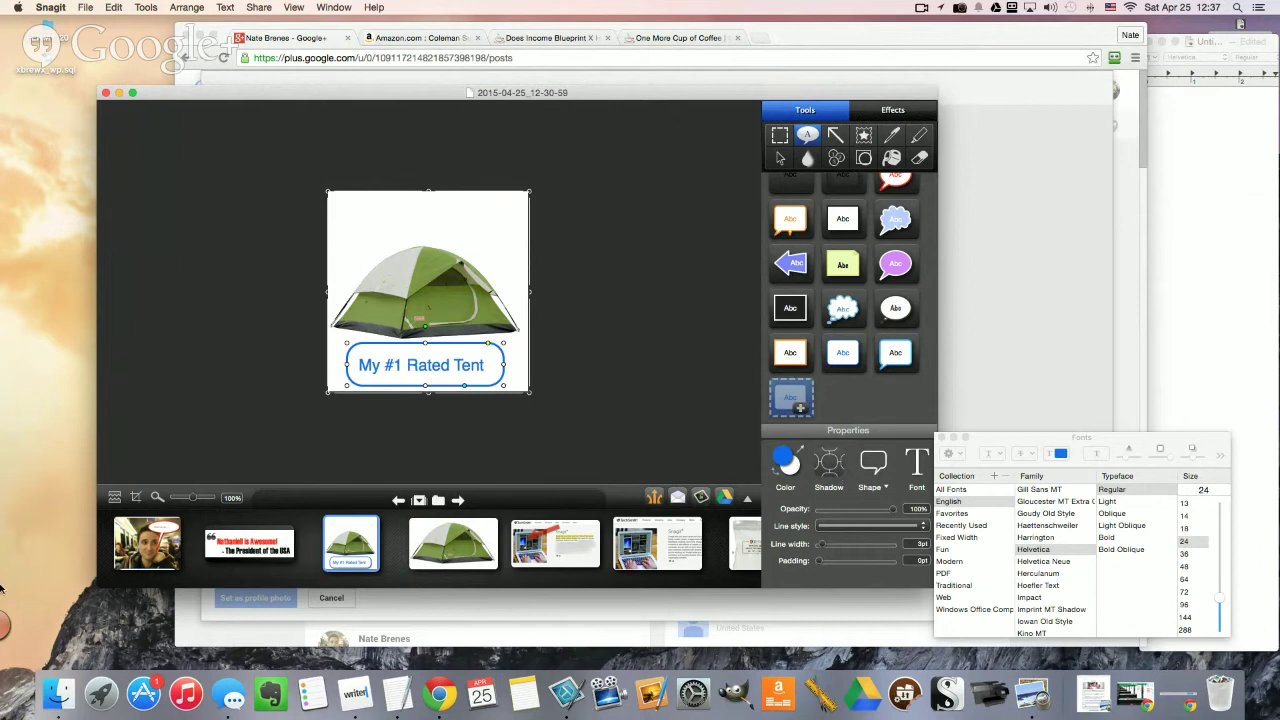
{"action": "left_click", "coordinate": [127, 404]}
{"action": "left_click", "coordinate": [458, 366]}
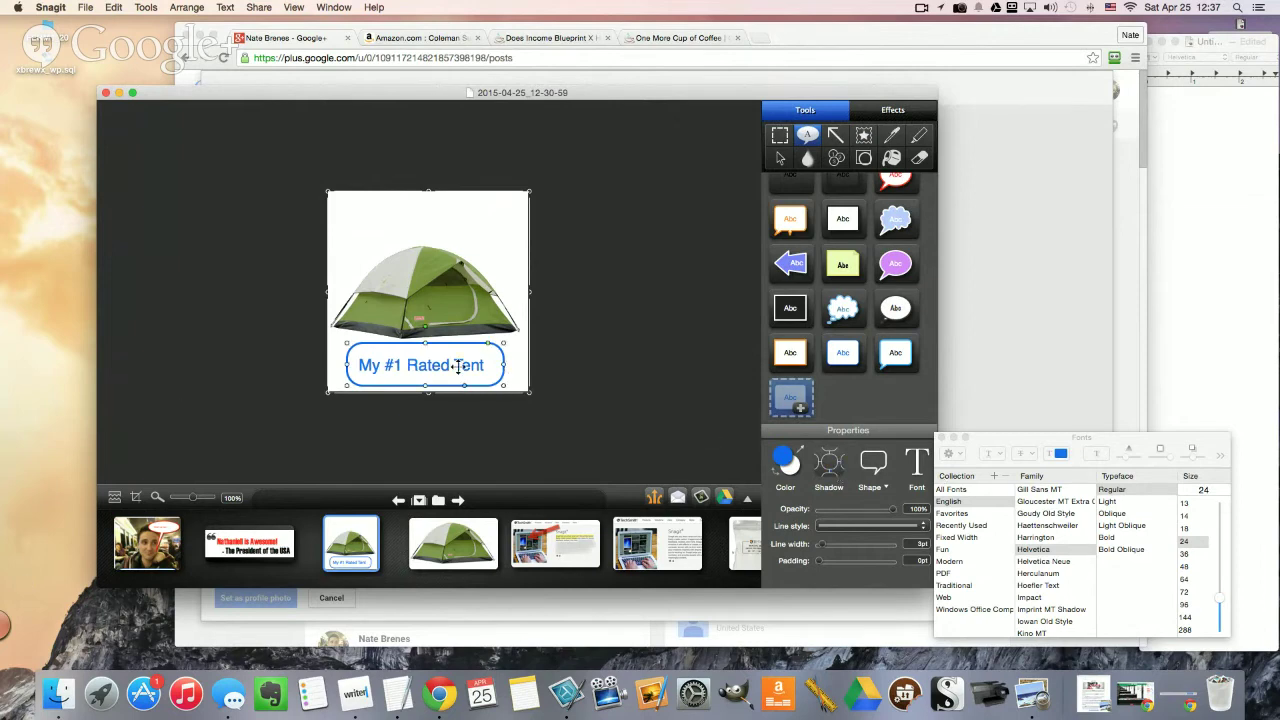
Step: Give the callout a drop shadow and check the result
{"action": "left_click", "coordinate": [830, 461]}
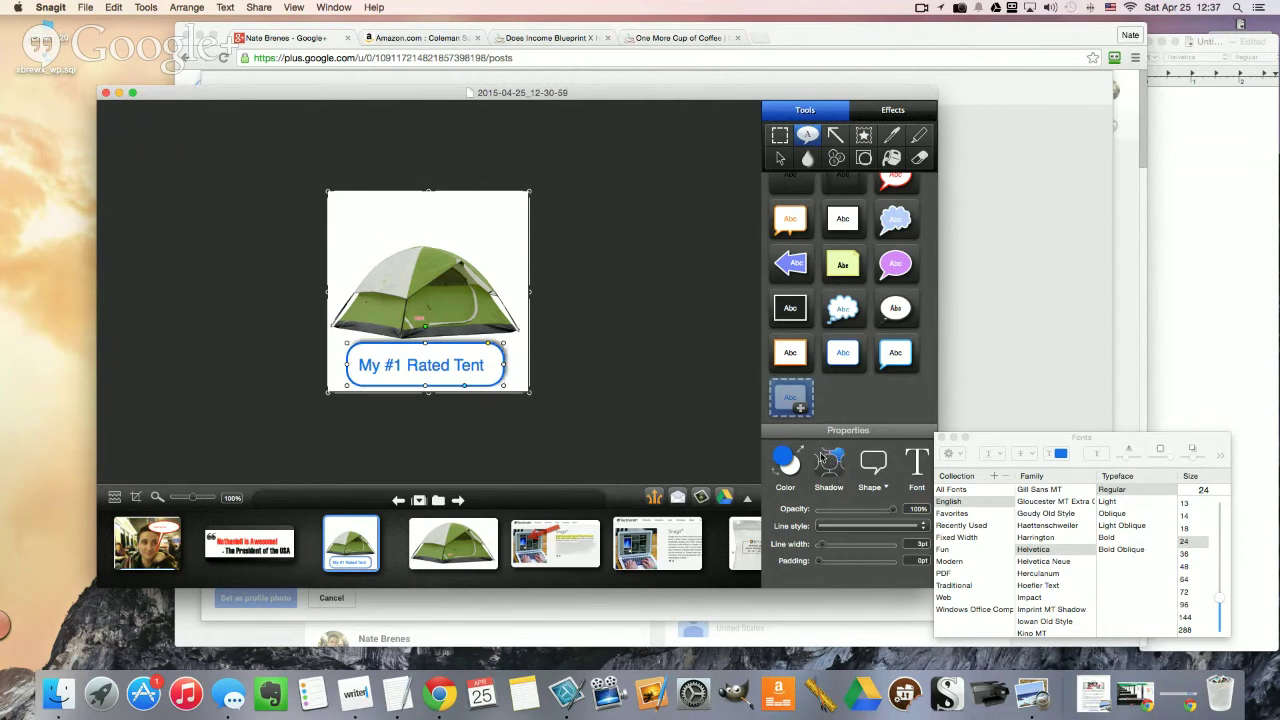
{"action": "left_click", "coordinate": [828, 461]}
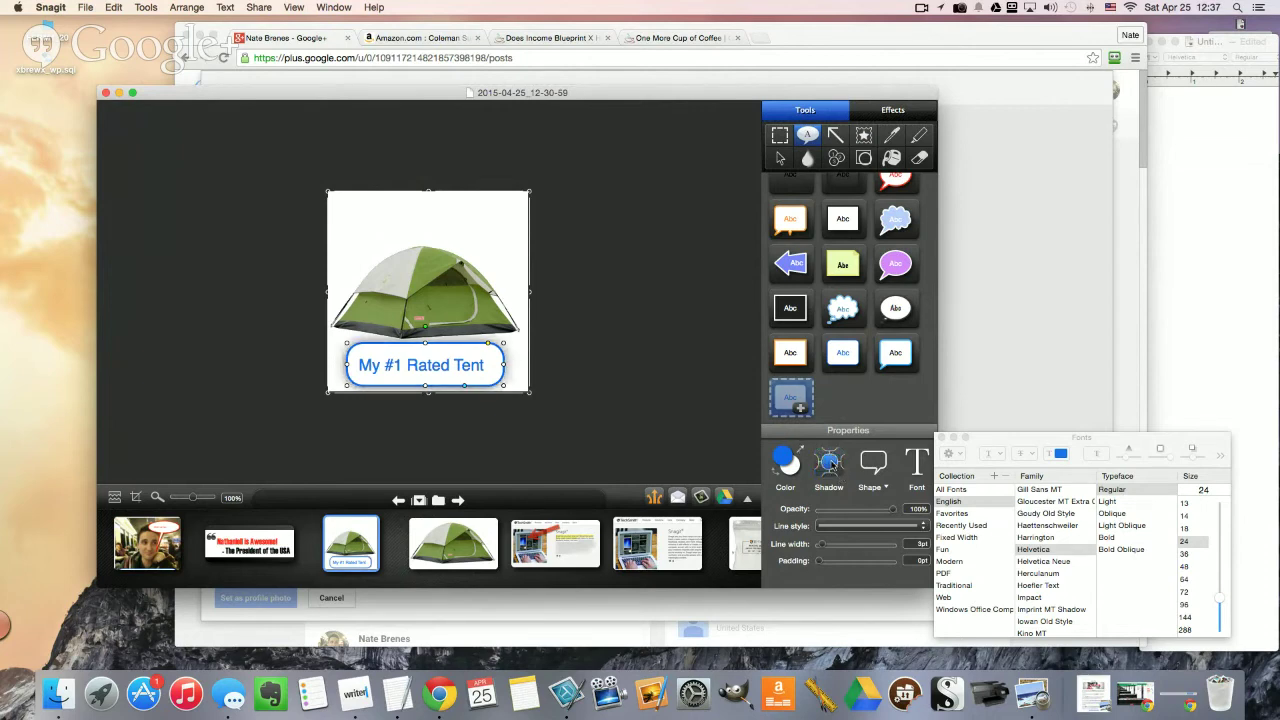
{"action": "left_click", "coordinate": [637, 323]}
{"action": "scroll", "coordinate": [788, 267], "scroll_direction": "up", "scroll_amount": 1}
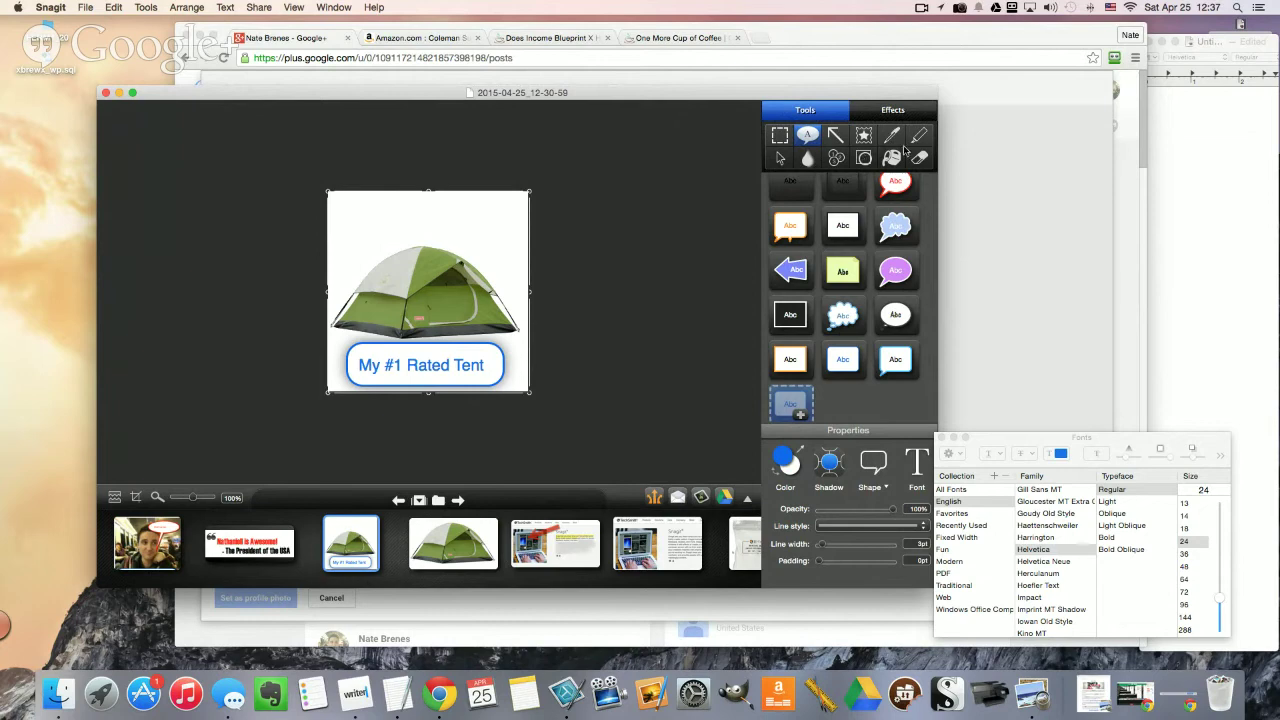
Step: Add torn edges and a reflection to the captioned tent image, then open the plain tent capture
{"action": "left_click", "coordinate": [890, 112]}
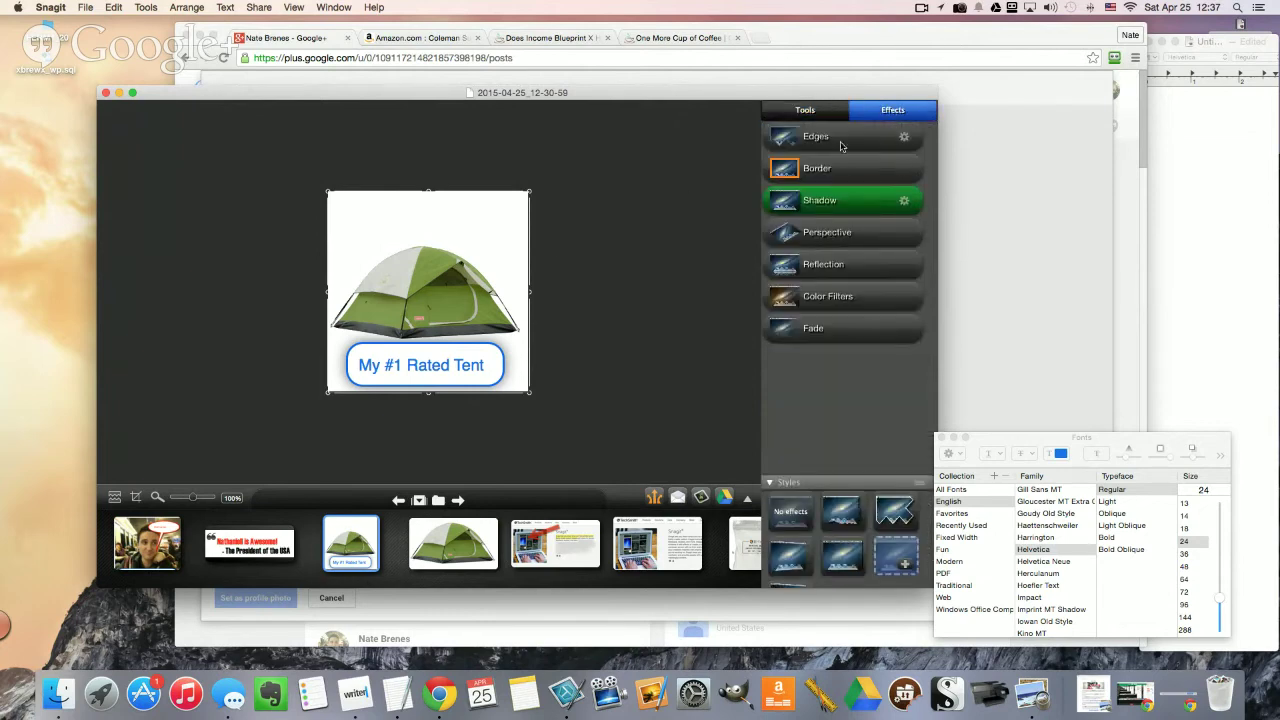
{"action": "left_click", "coordinate": [840, 146]}
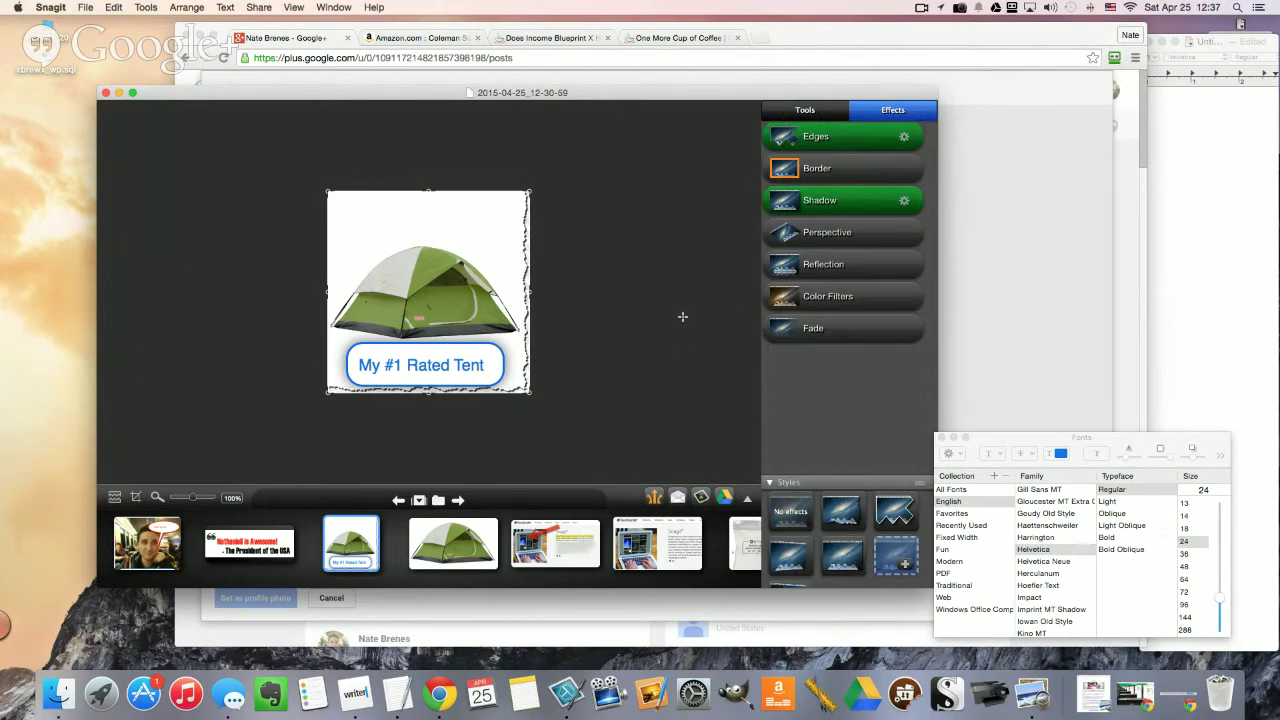
{"action": "left_click", "coordinate": [837, 270]}
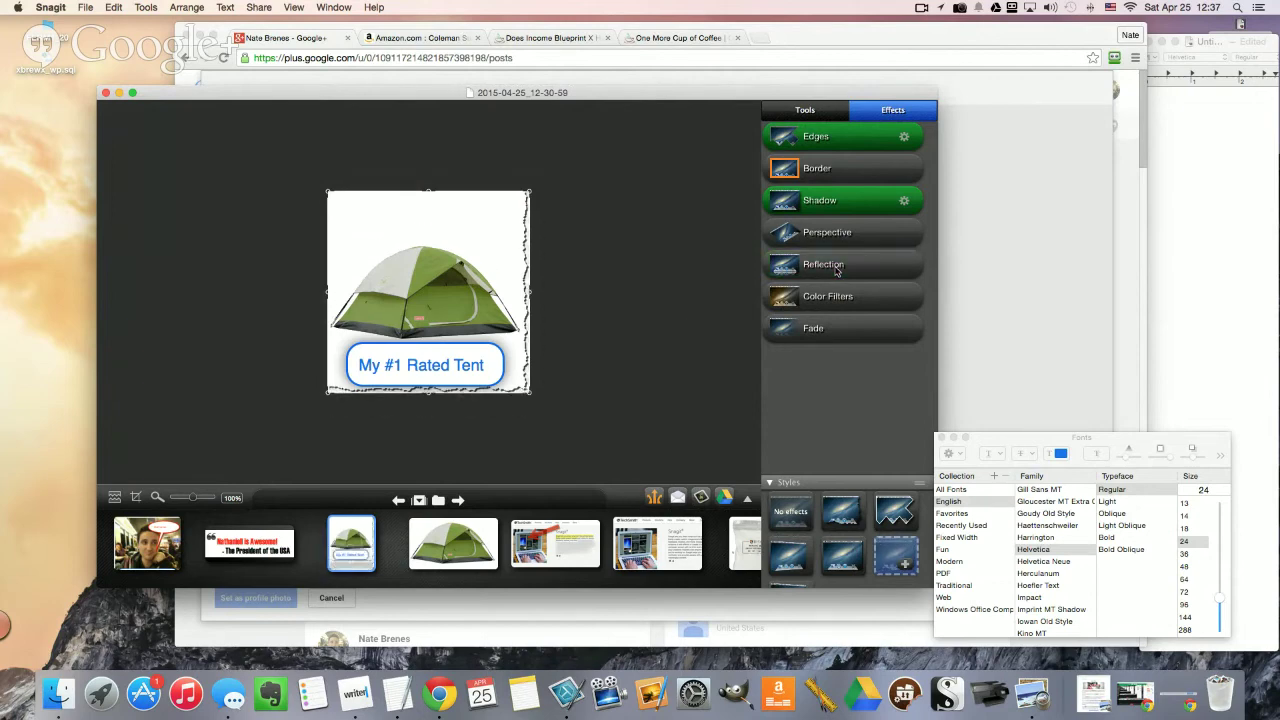
{"action": "left_click", "coordinate": [456, 548]}
Step: Try and remove a reflection on the plain tent, then show the Effects list
{"action": "left_click", "coordinate": [840, 268]}
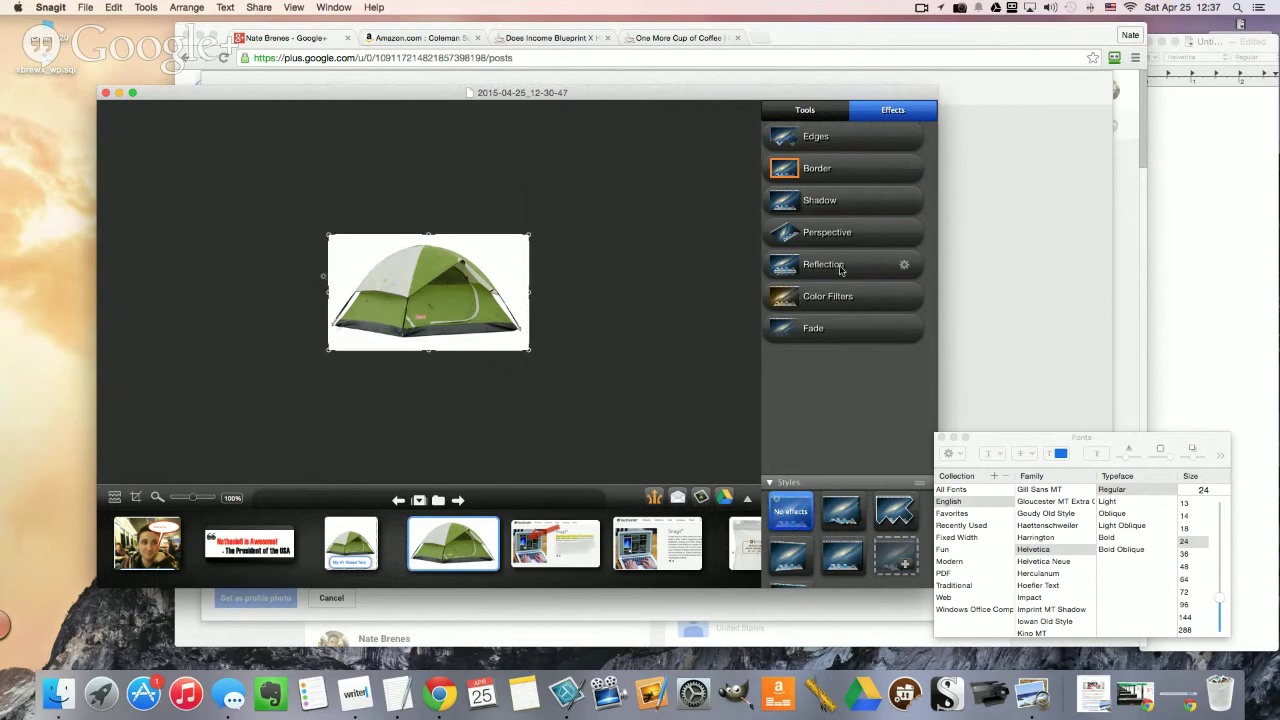
{"action": "left_click", "coordinate": [840, 268]}
{"action": "left_click", "coordinate": [800, 110]}
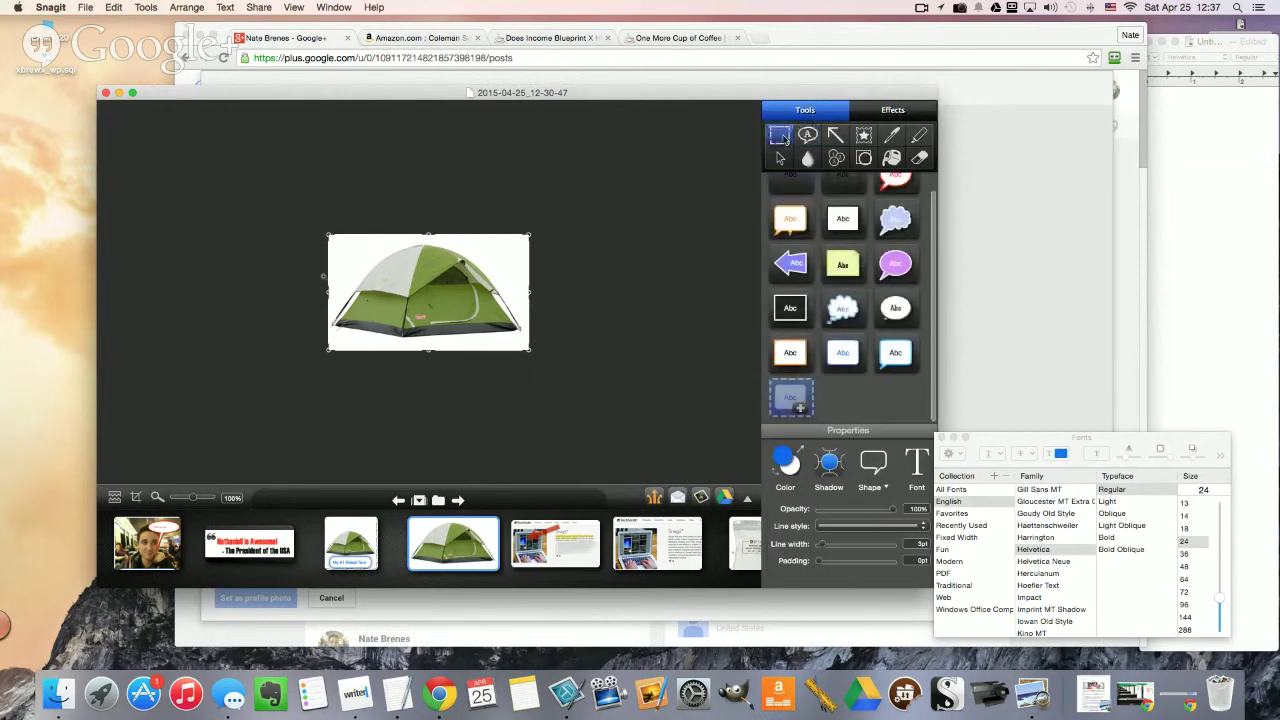
{"action": "left_click", "coordinate": [781, 137]}
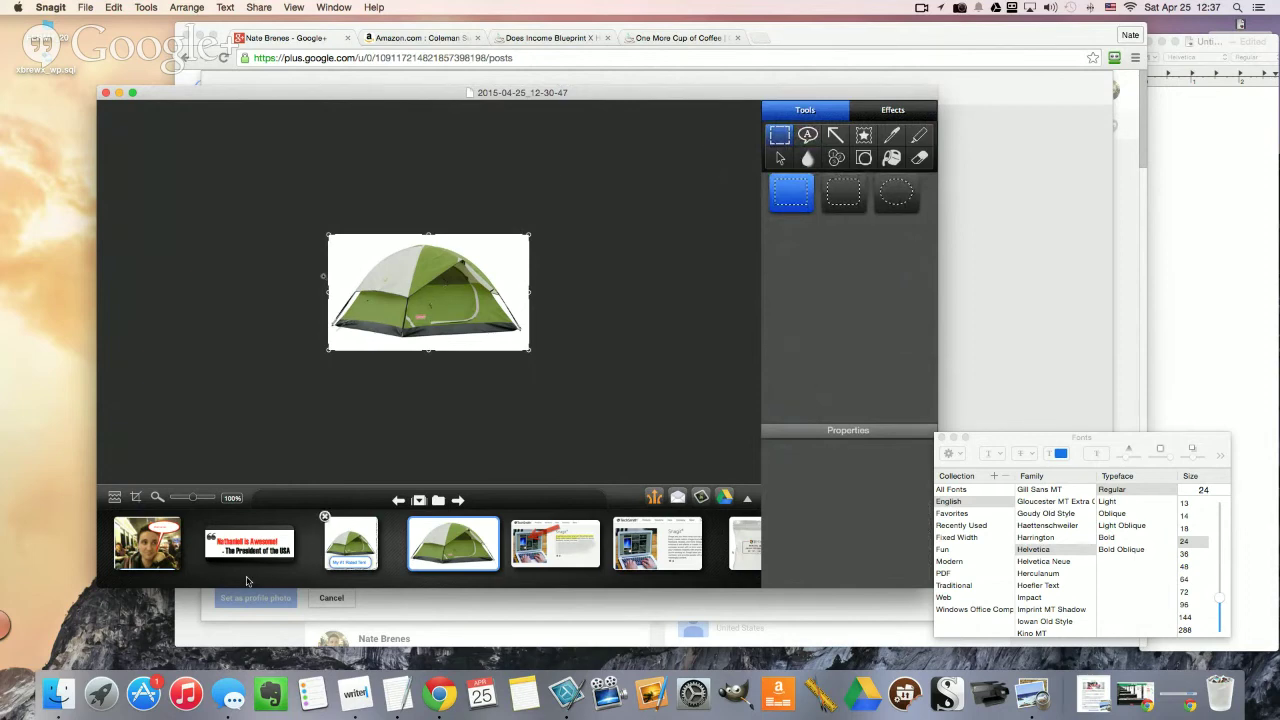
{"action": "mouse_move", "coordinate": [157, 552]}
{"action": "left_click", "coordinate": [893, 112]}
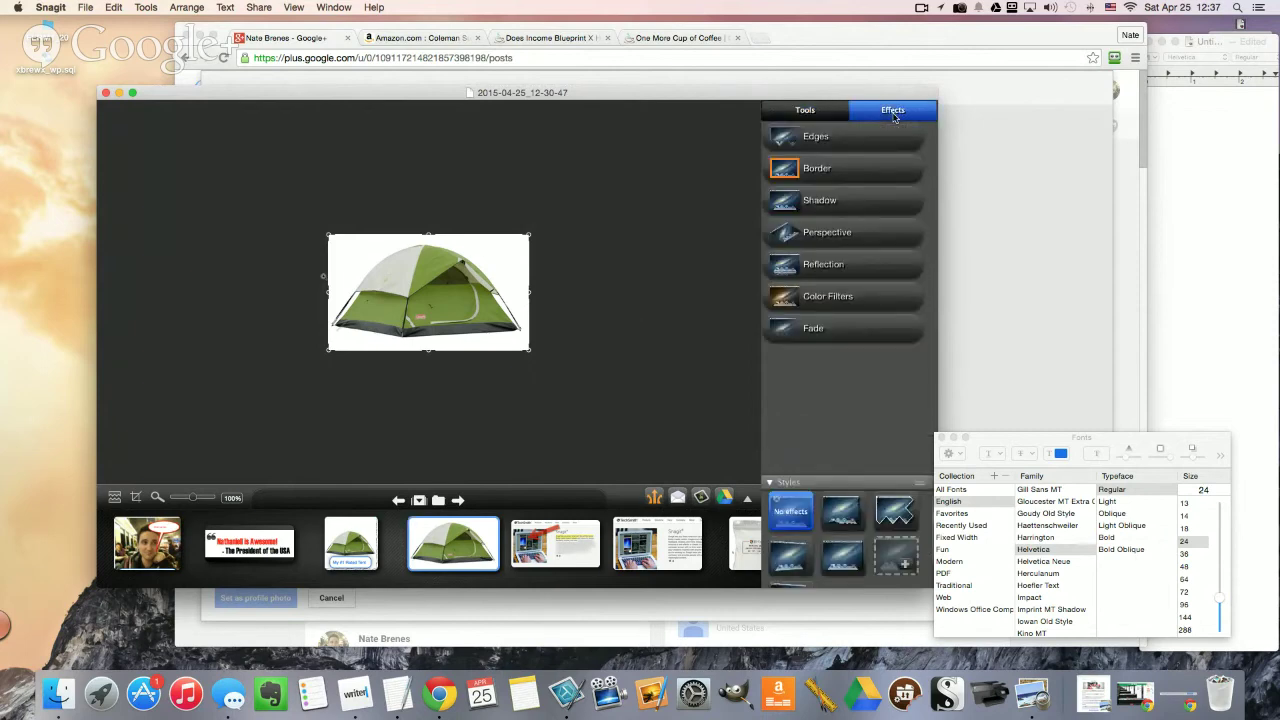
{"action": "left_click", "coordinate": [409, 44]}
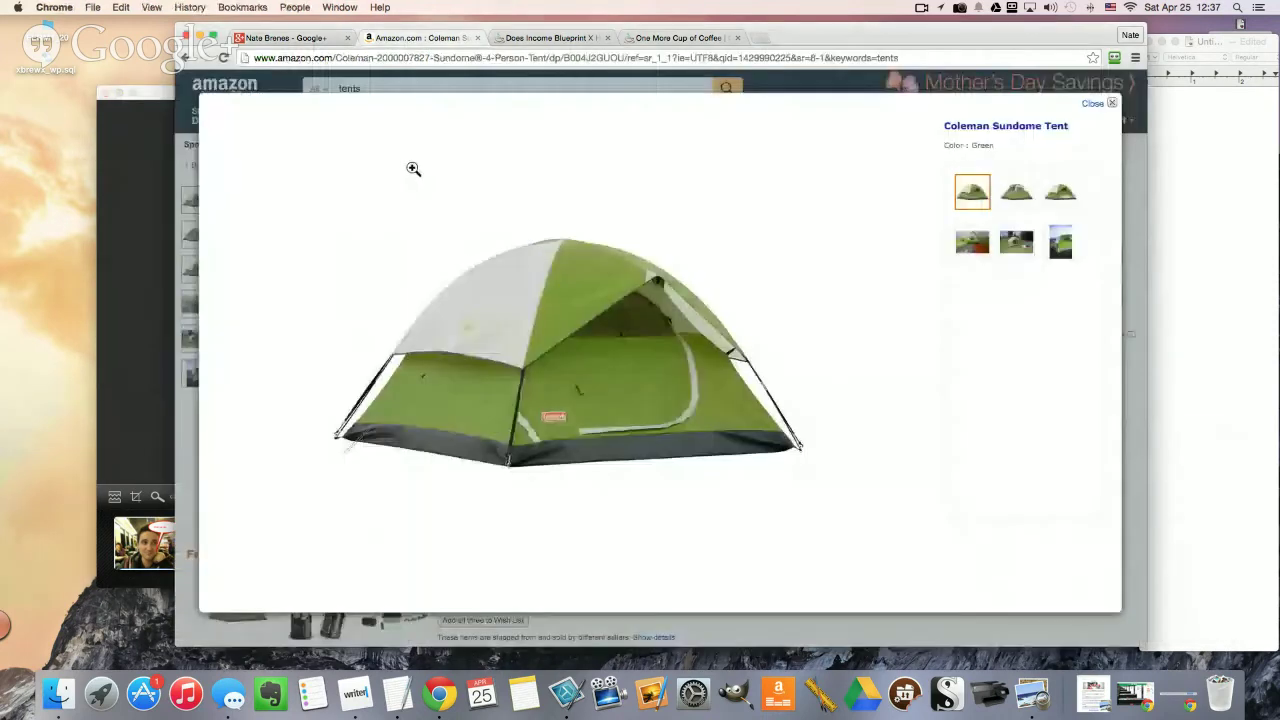
{"action": "key", "text": "Escape"}
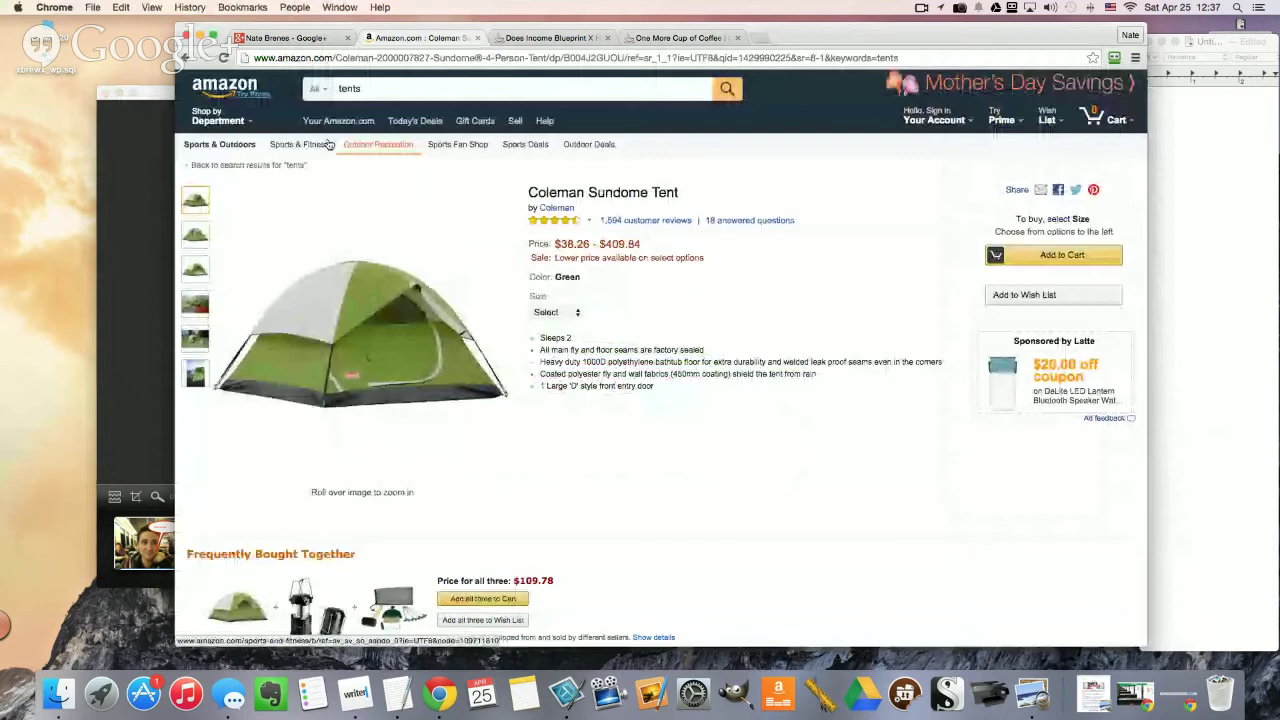
{"action": "left_click", "coordinate": [189, 59]}
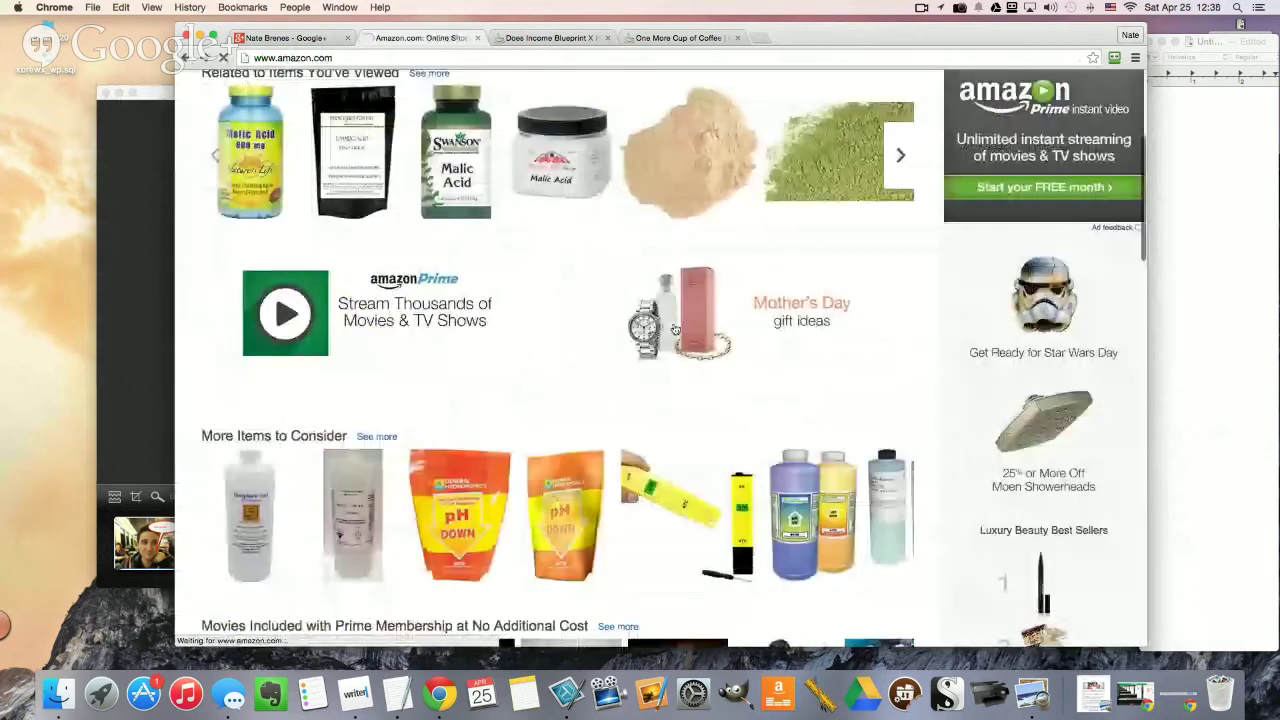
{"action": "left_click", "coordinate": [675, 330]}
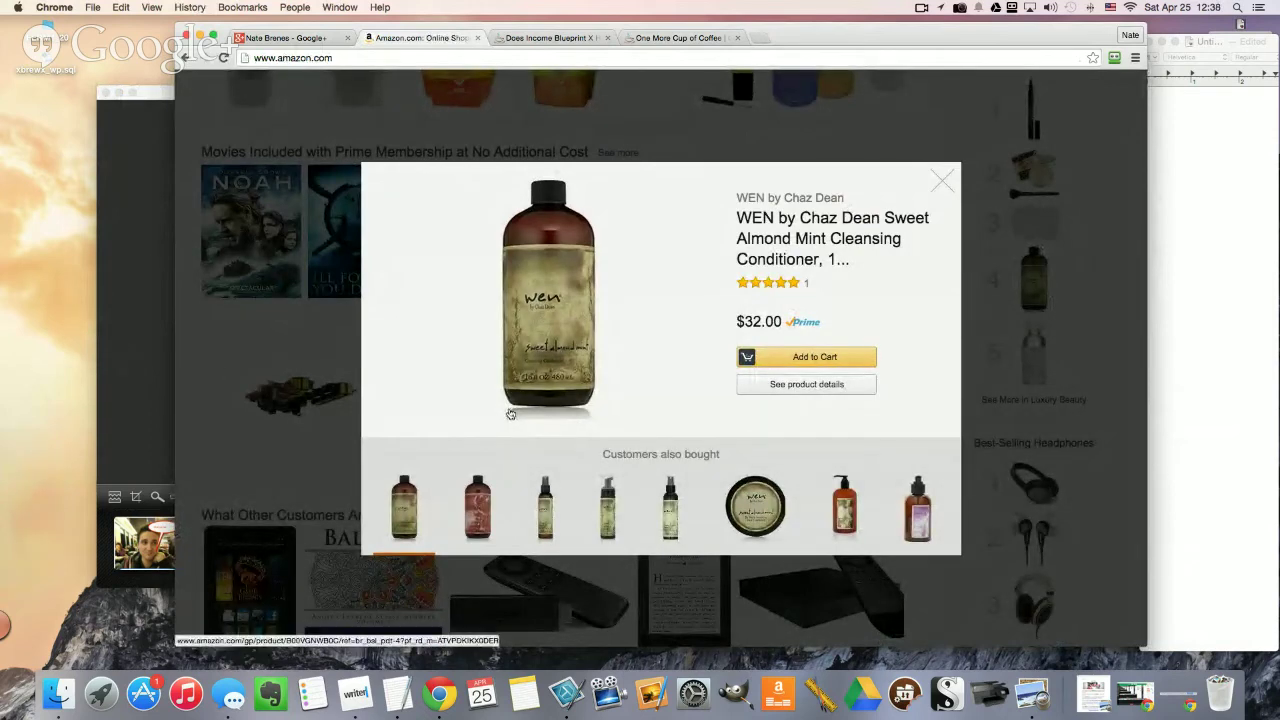
{"action": "left_click", "coordinate": [138, 388]}
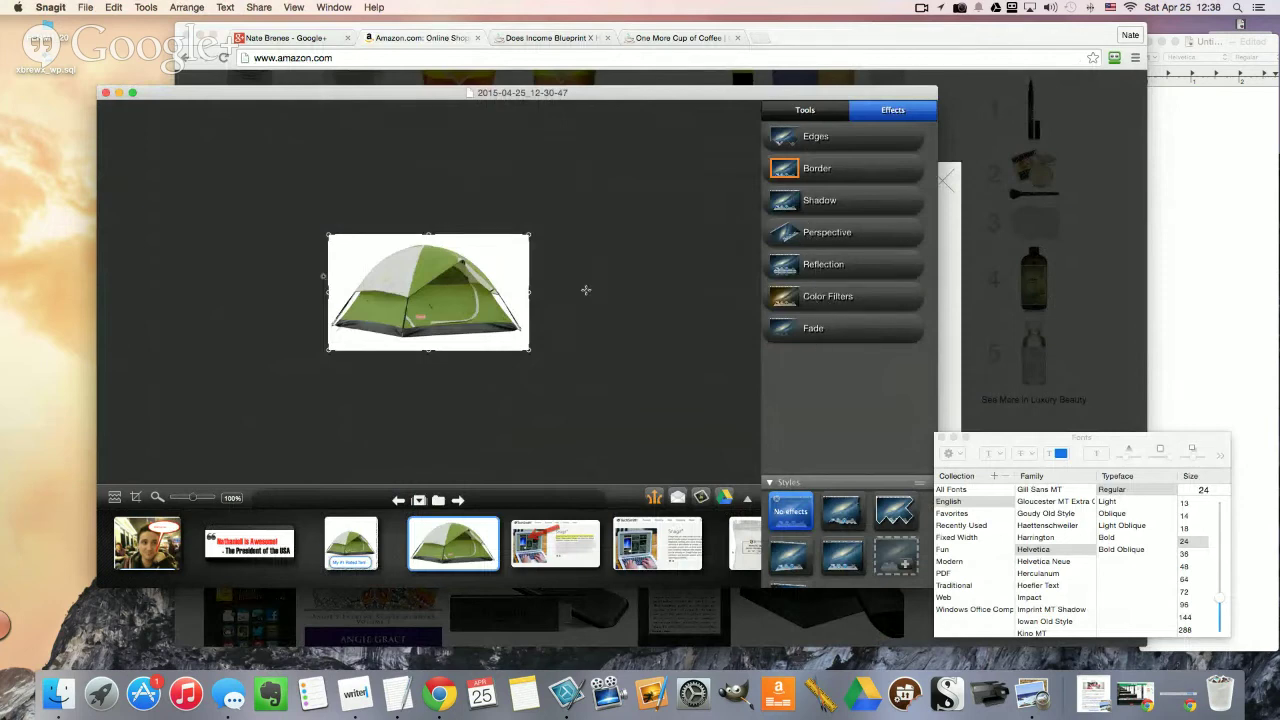
Step: Apply a perspective effect with adjusted rotation and widen the canvas right of the tent
{"action": "left_click", "coordinate": [820, 236]}
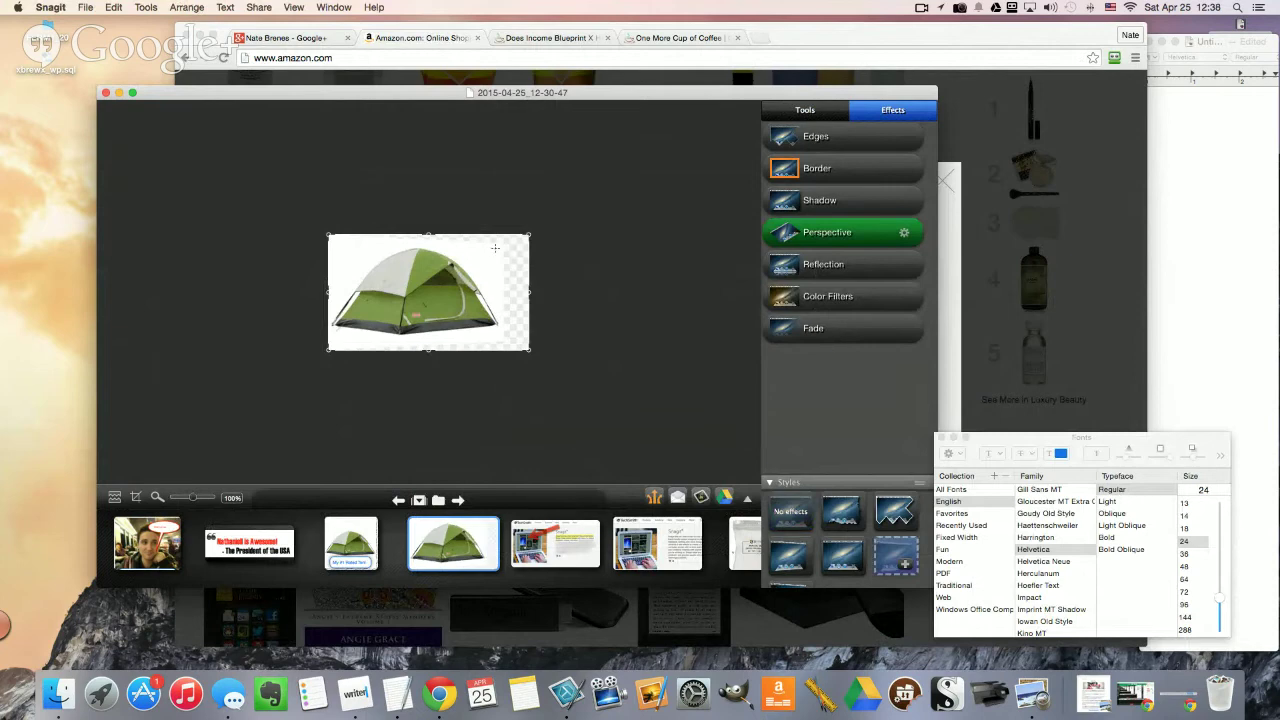
{"action": "left_click", "coordinate": [900, 236]}
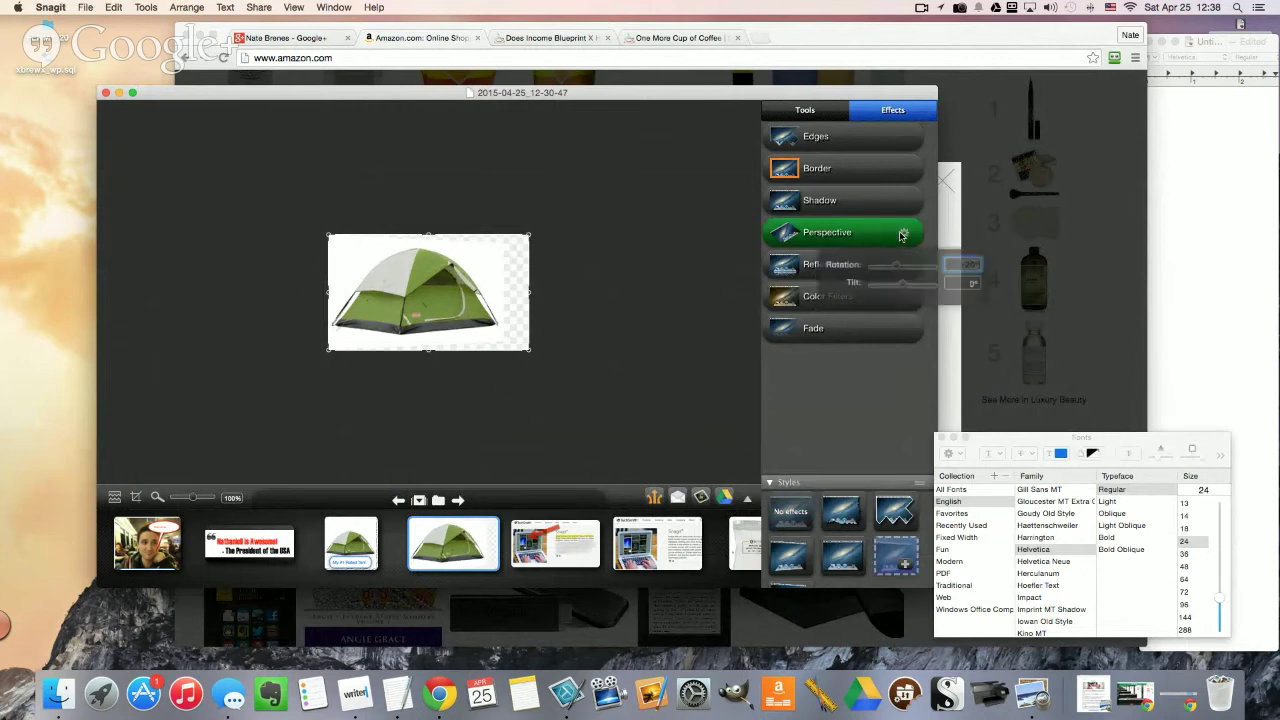
{"action": "left_click_drag", "start_coordinate": [896, 264], "coordinate": [888, 263]}
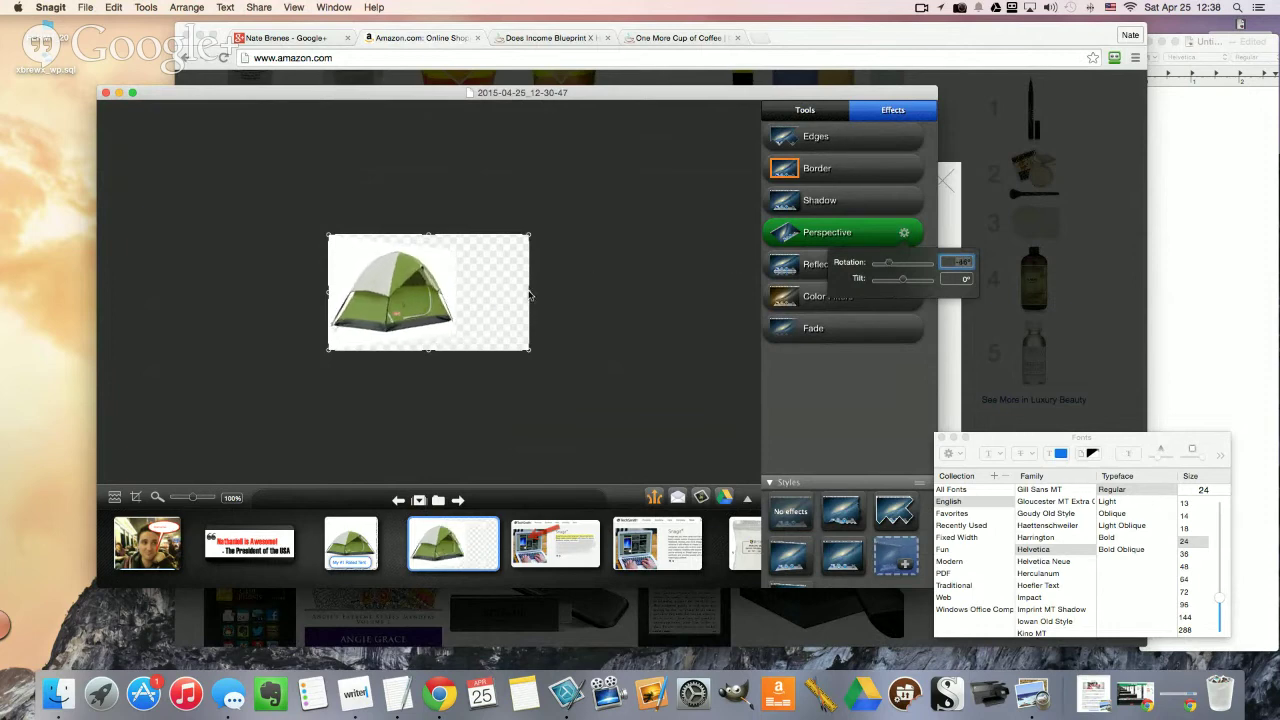
{"action": "left_click_drag", "start_coordinate": [530, 295], "coordinate": [652, 292]}
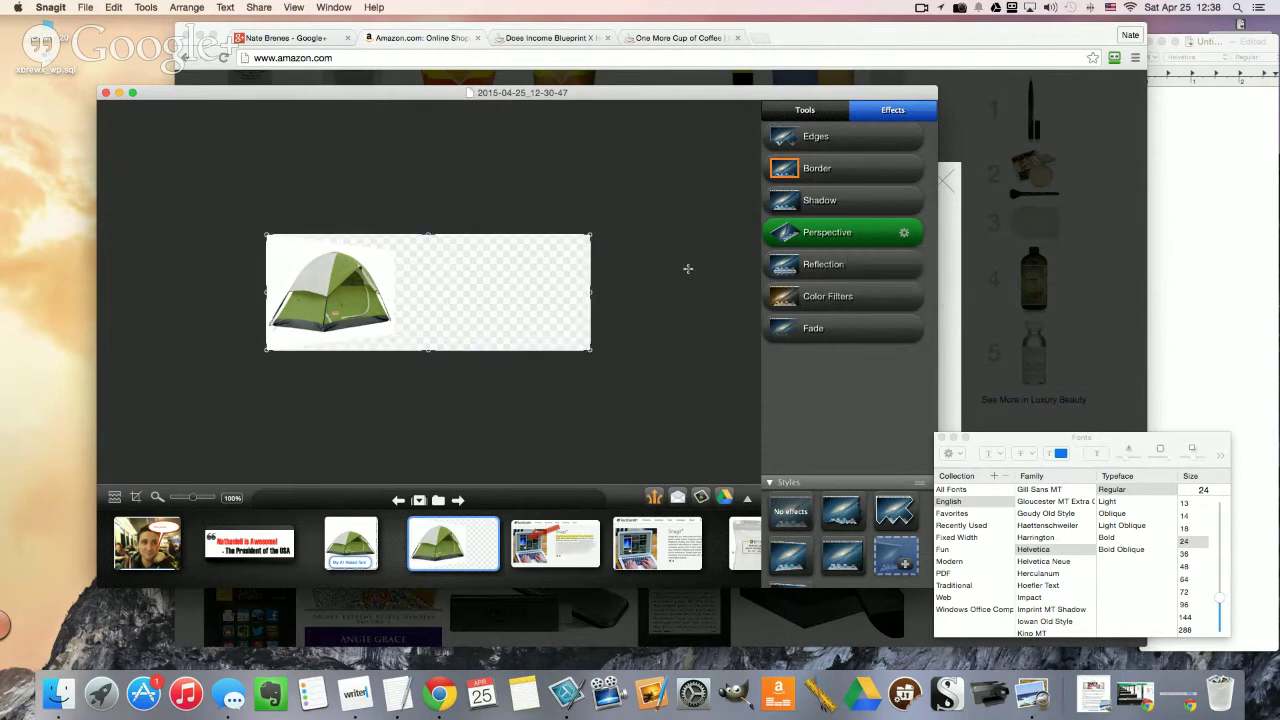
{"action": "left_click", "coordinate": [834, 115]}
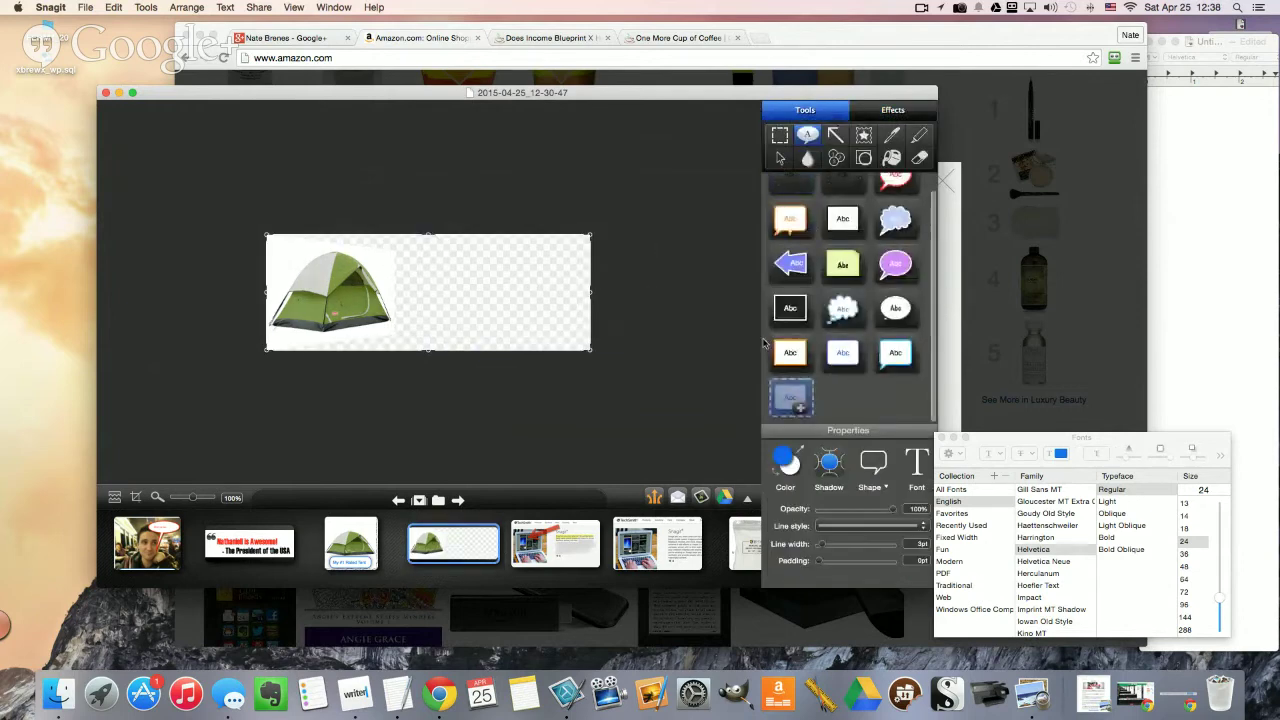
Step: Add a white-outlined 'I love this tent' callout to the right of the tent
{"action": "left_click_drag", "start_coordinate": [412, 268], "coordinate": [575, 309]}
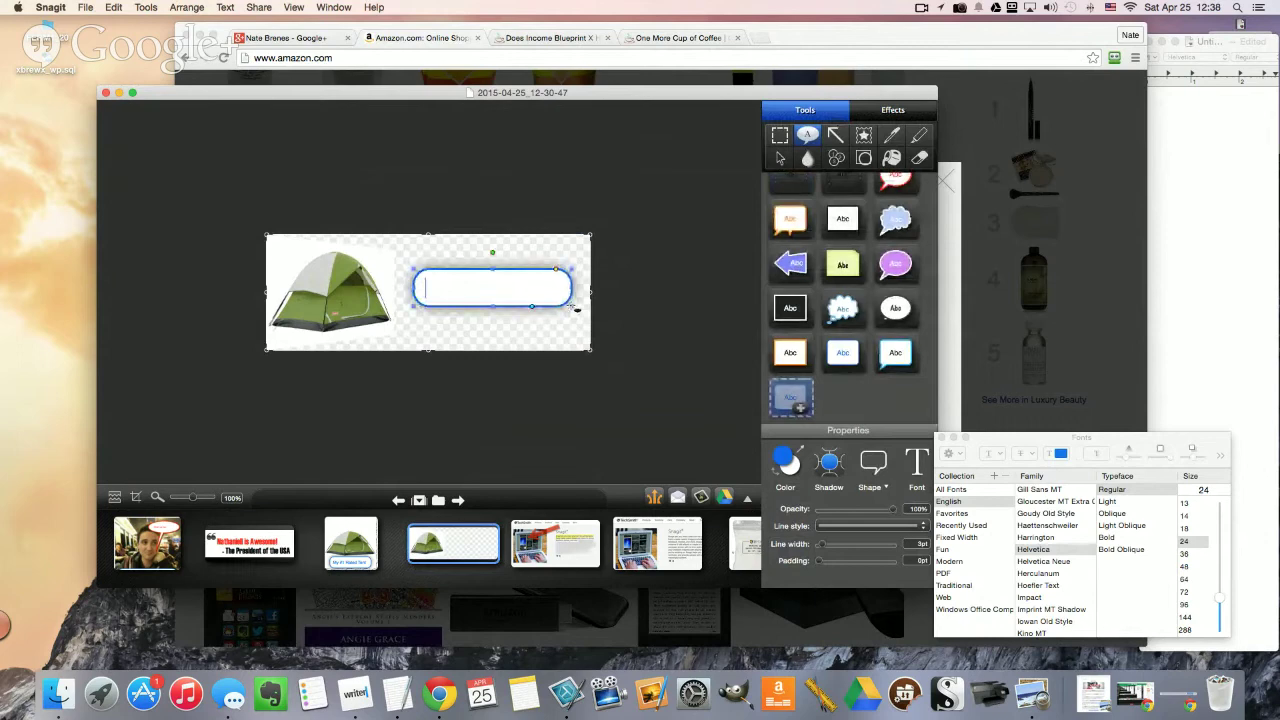
{"action": "type", "text": "I love this tent!"}
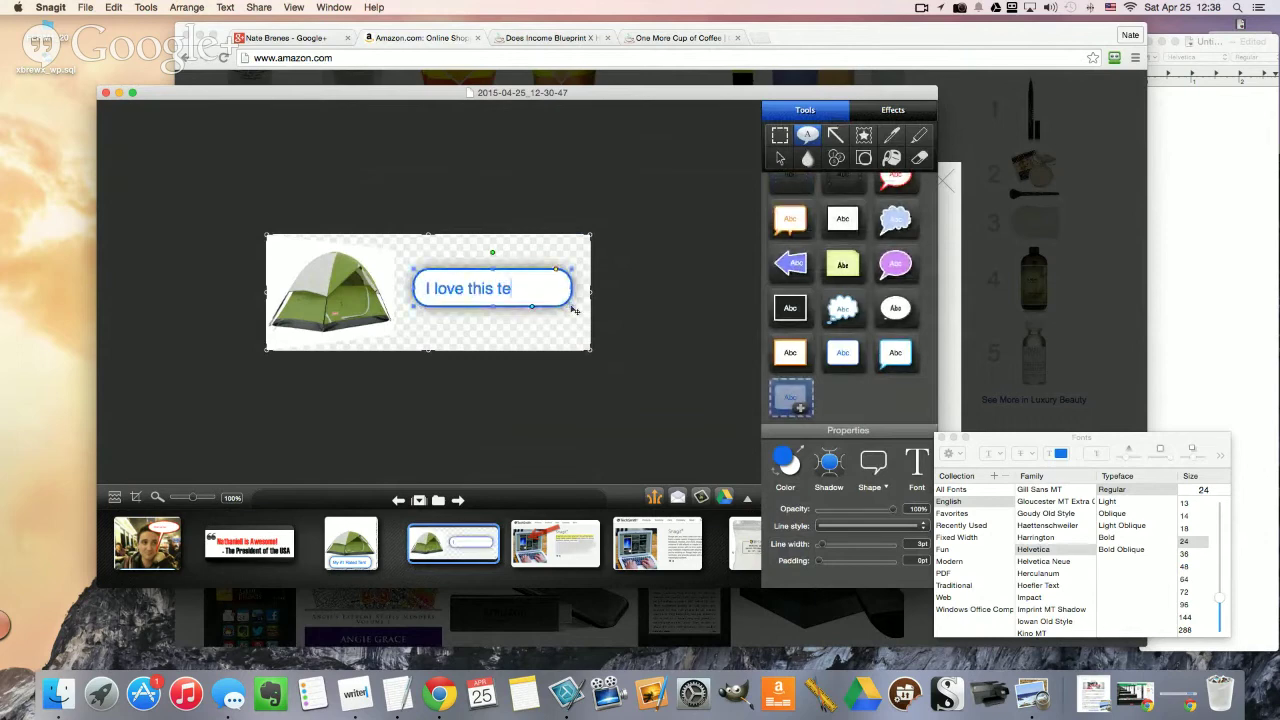
{"action": "left_click", "coordinate": [778, 462]}
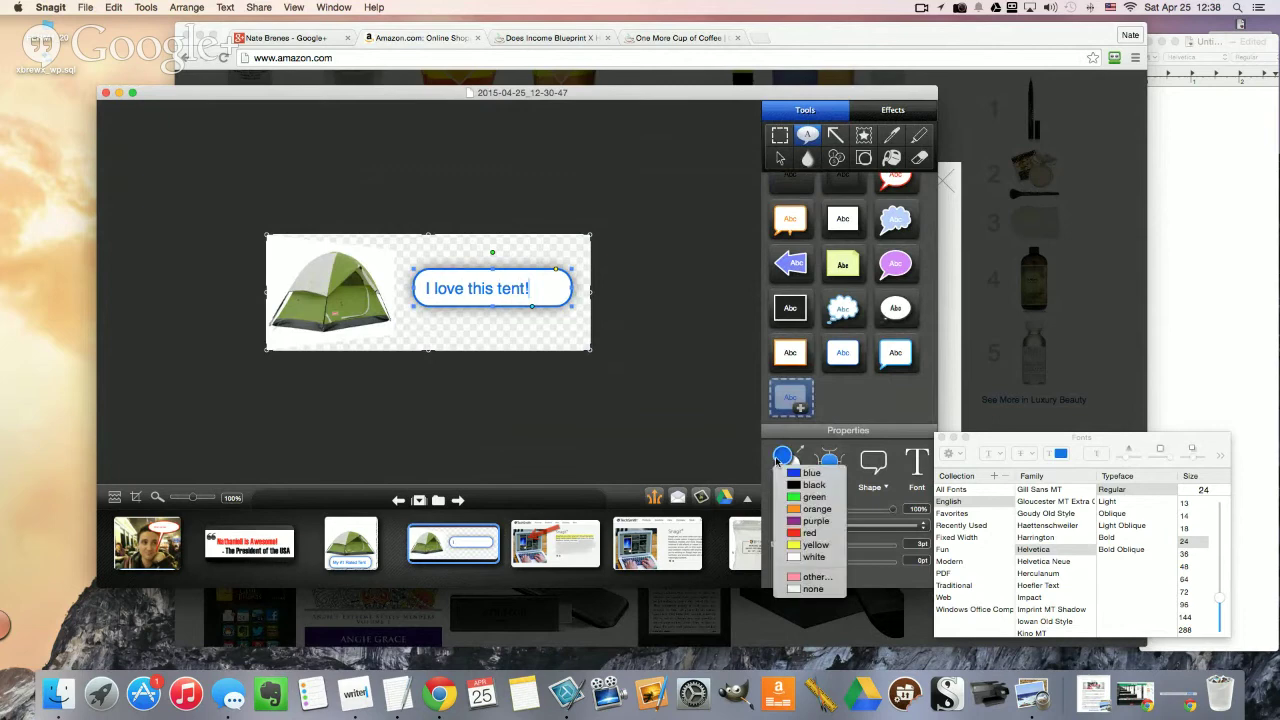
{"action": "left_click", "coordinate": [790, 585]}
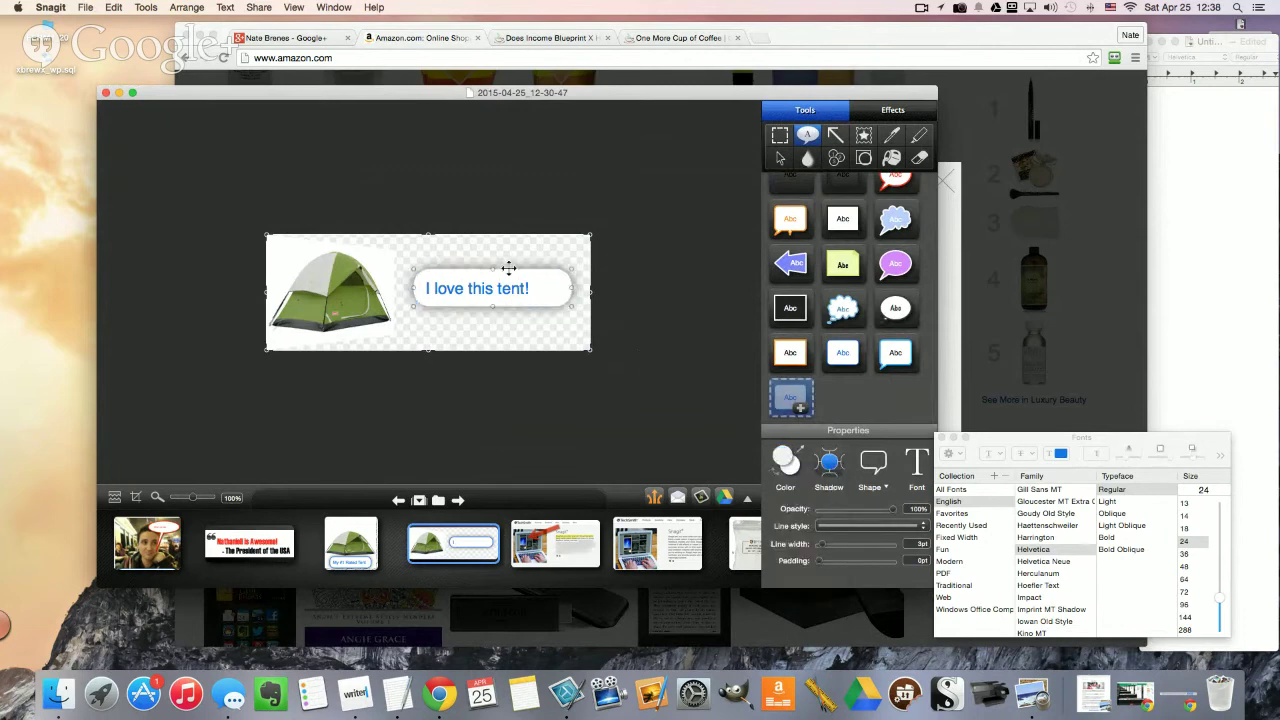
{"action": "mouse_move", "coordinate": [506, 278]}
{"action": "left_mouse_down"}
{"action": "mouse_move", "coordinate": [503, 262]}
{"action": "mouse_move", "coordinate": [496, 279]}
{"action": "left_mouse_up"}
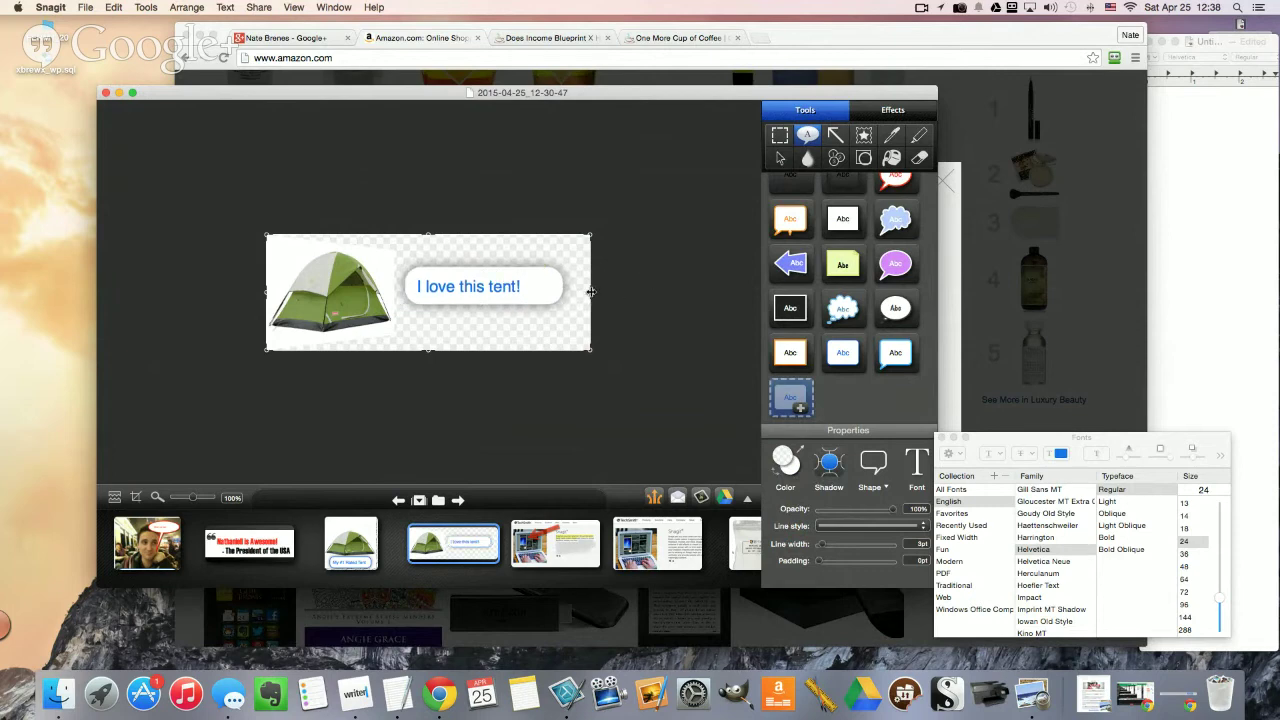
Step: Trim the empty canvas right of the callout and undo the stray extra callout
{"action": "left_click_drag", "start_coordinate": [591, 291], "coordinate": [574, 292]}
{"action": "left_click", "coordinate": [657, 295]}
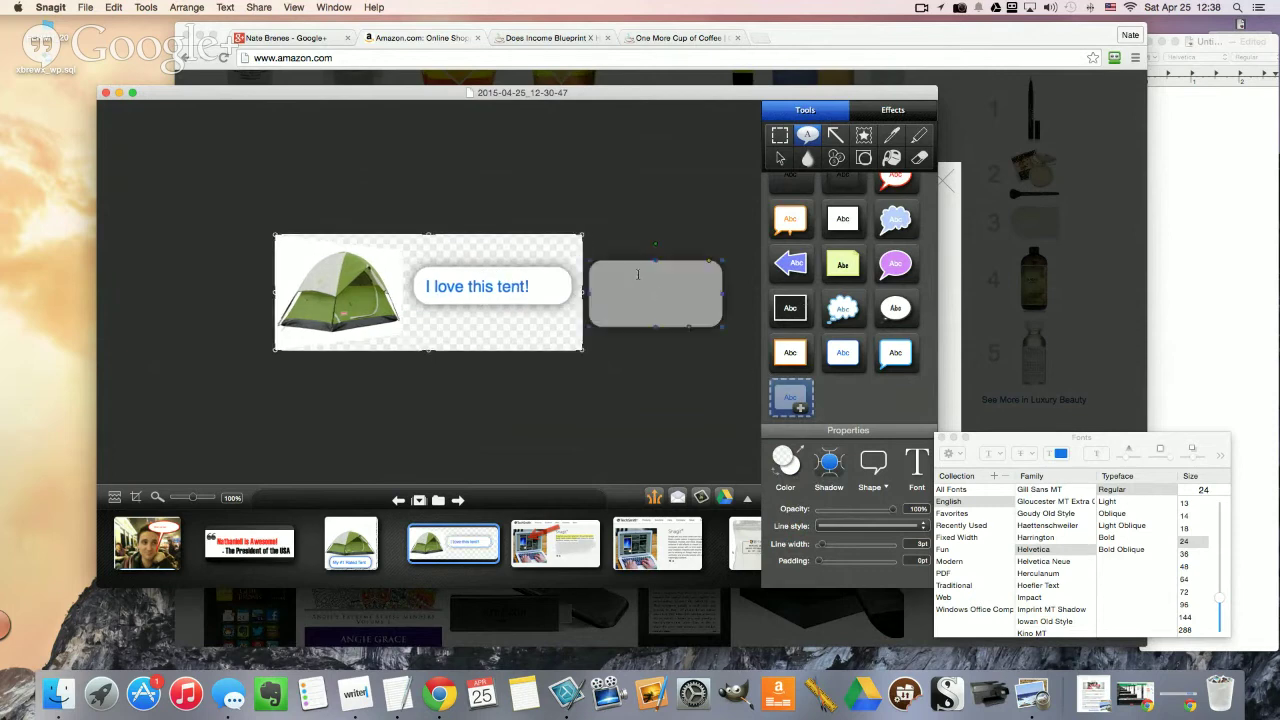
{"action": "key", "text": "super+z"}
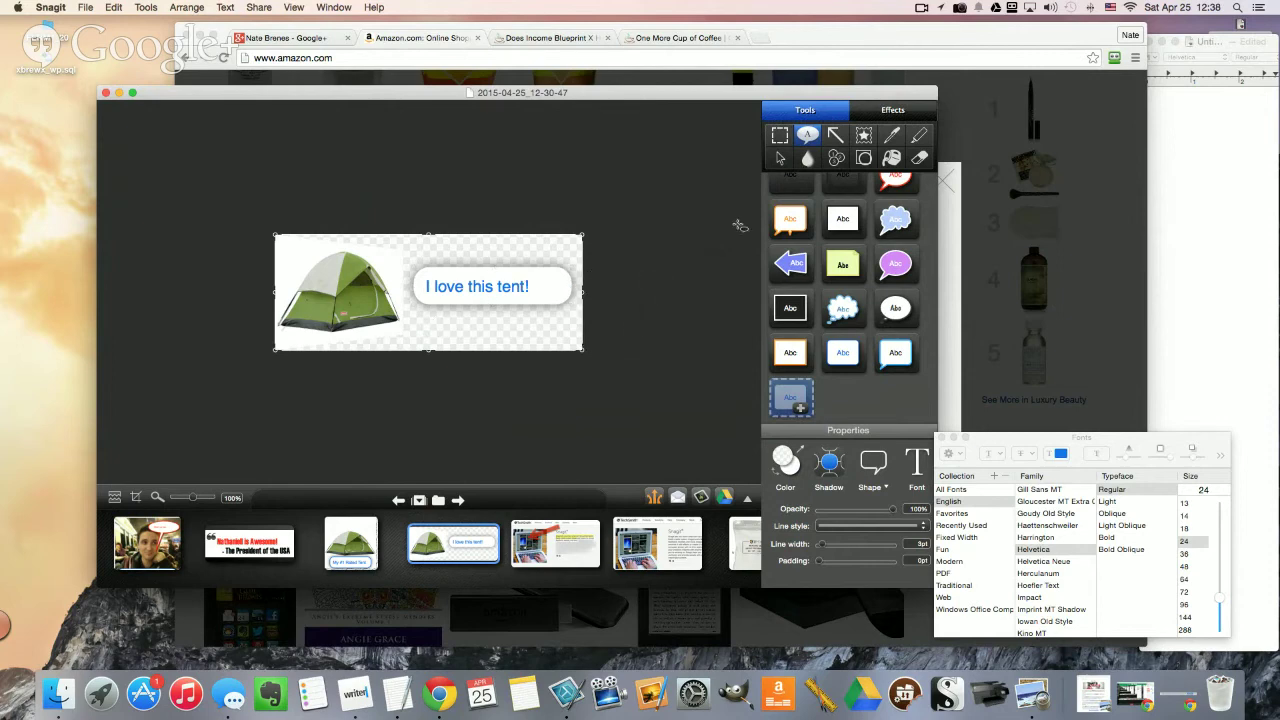
{"action": "left_click", "coordinate": [885, 114]}
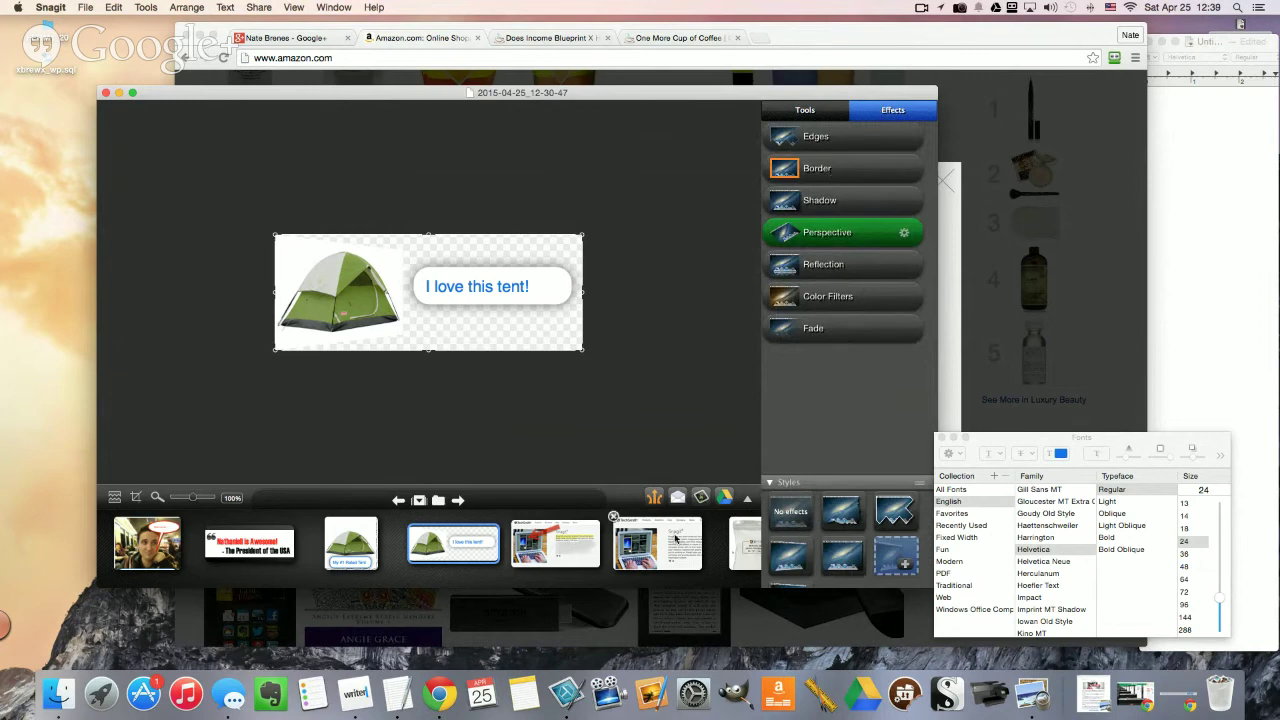
{"action": "left_click", "coordinate": [555, 545]}
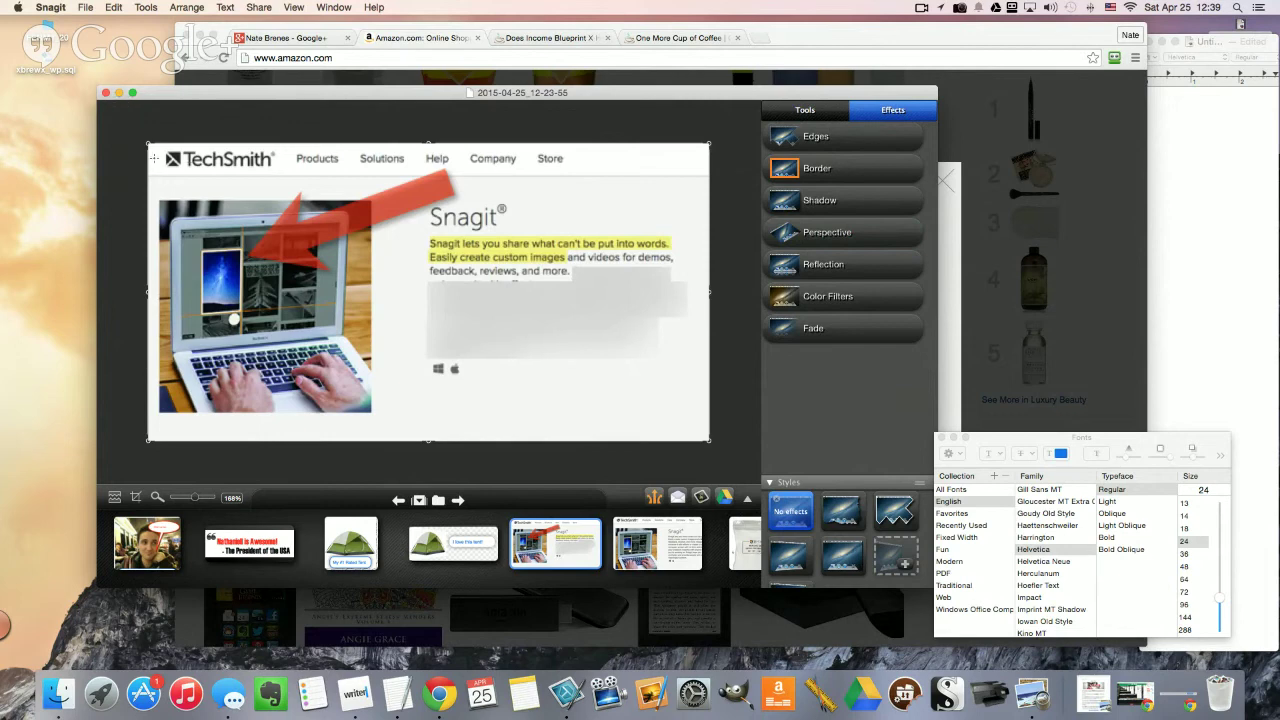
{"action": "left_click", "coordinate": [812, 170]}
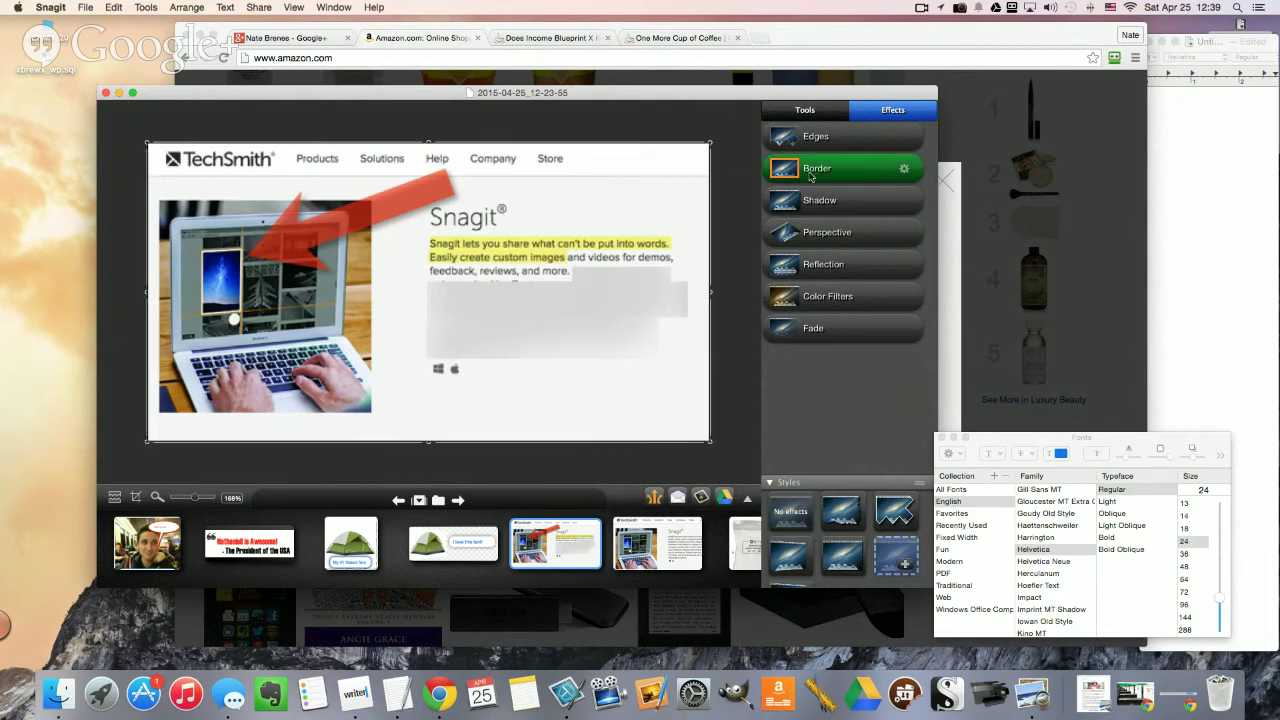
{"action": "left_click", "coordinate": [904, 168]}
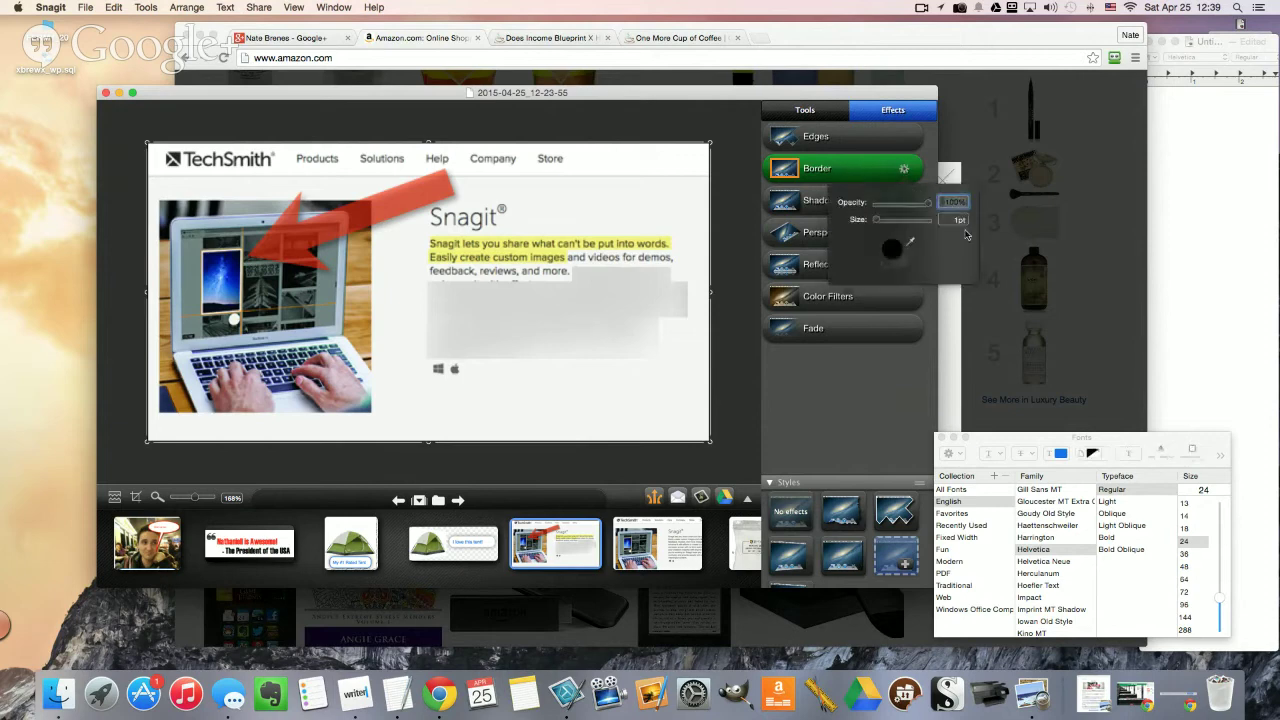
{"action": "left_click", "coordinate": [958, 219]}
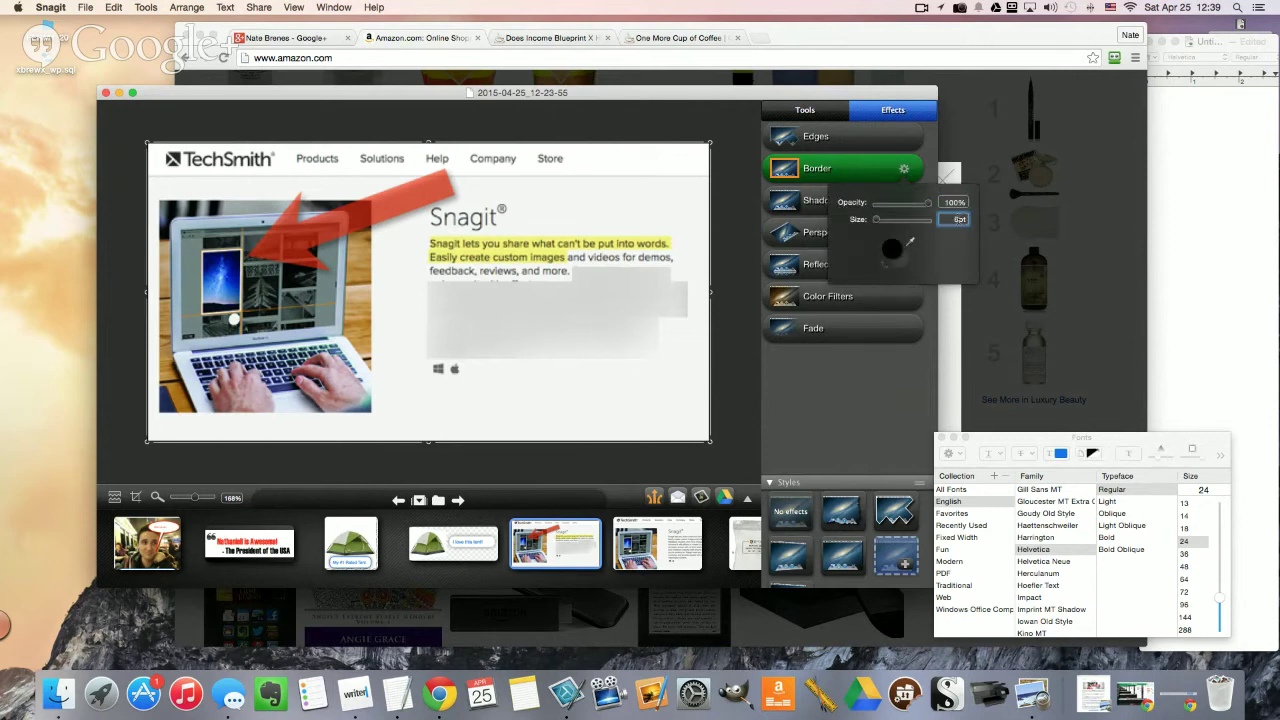
{"action": "type", "text": "8"}
{"action": "left_click", "coordinate": [823, 362]}
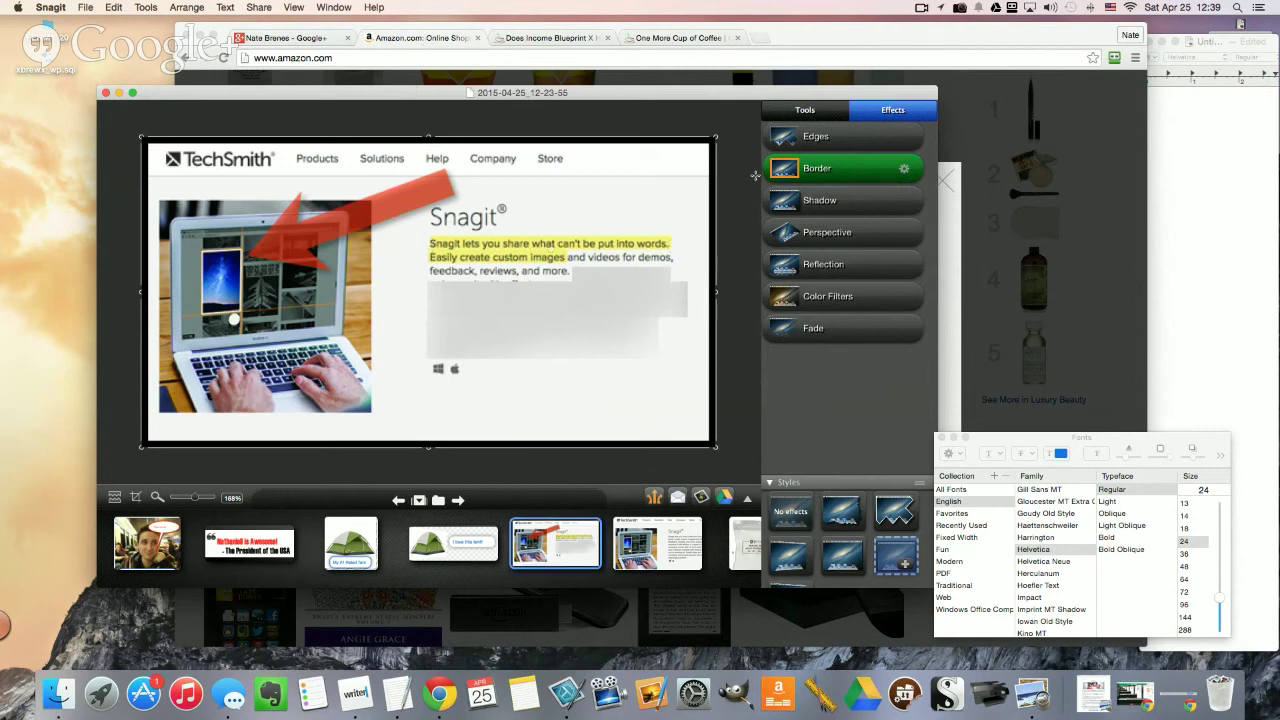
{"action": "left_click", "coordinate": [845, 206]}
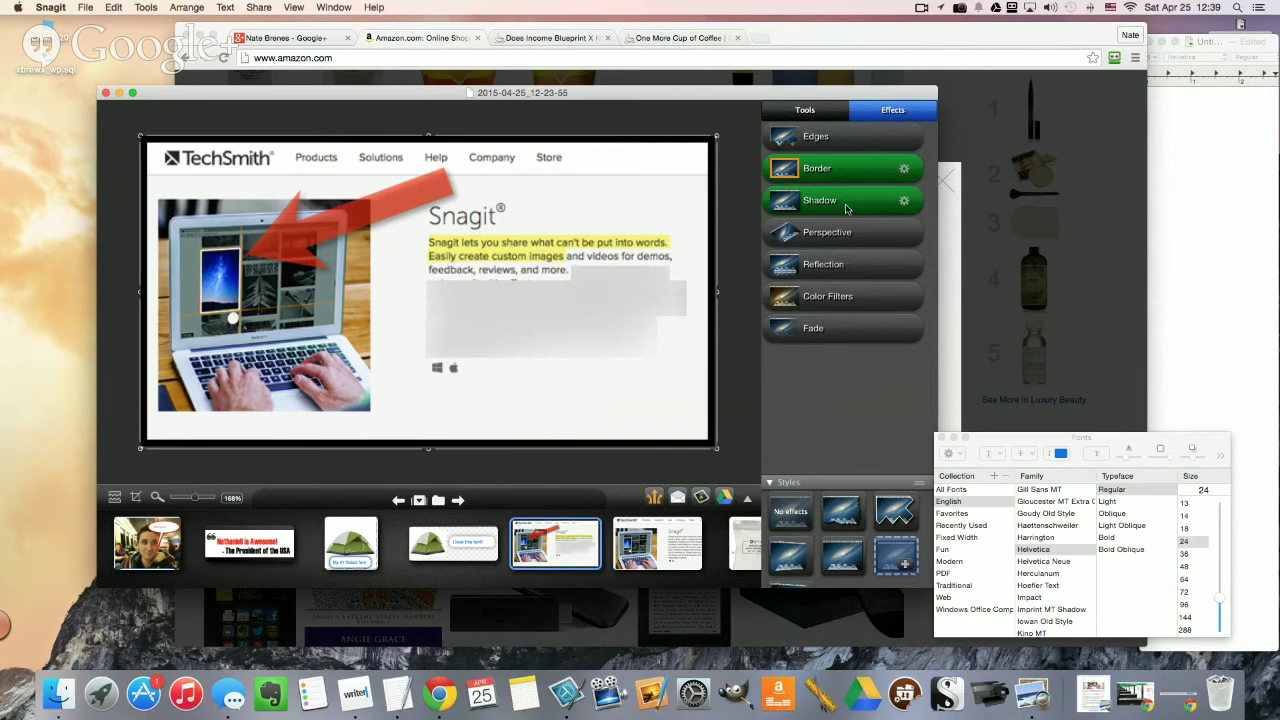
{"action": "left_click", "coordinate": [904, 200]}
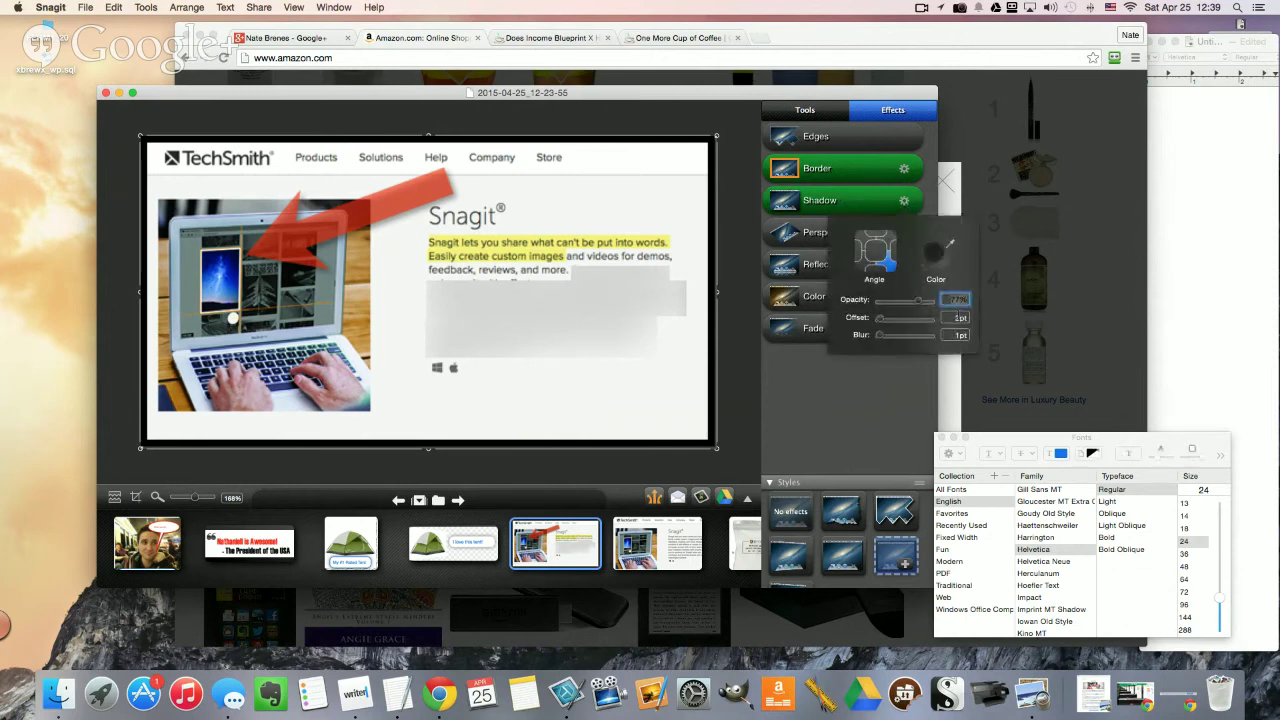
{"action": "left_click", "coordinate": [955, 317]}
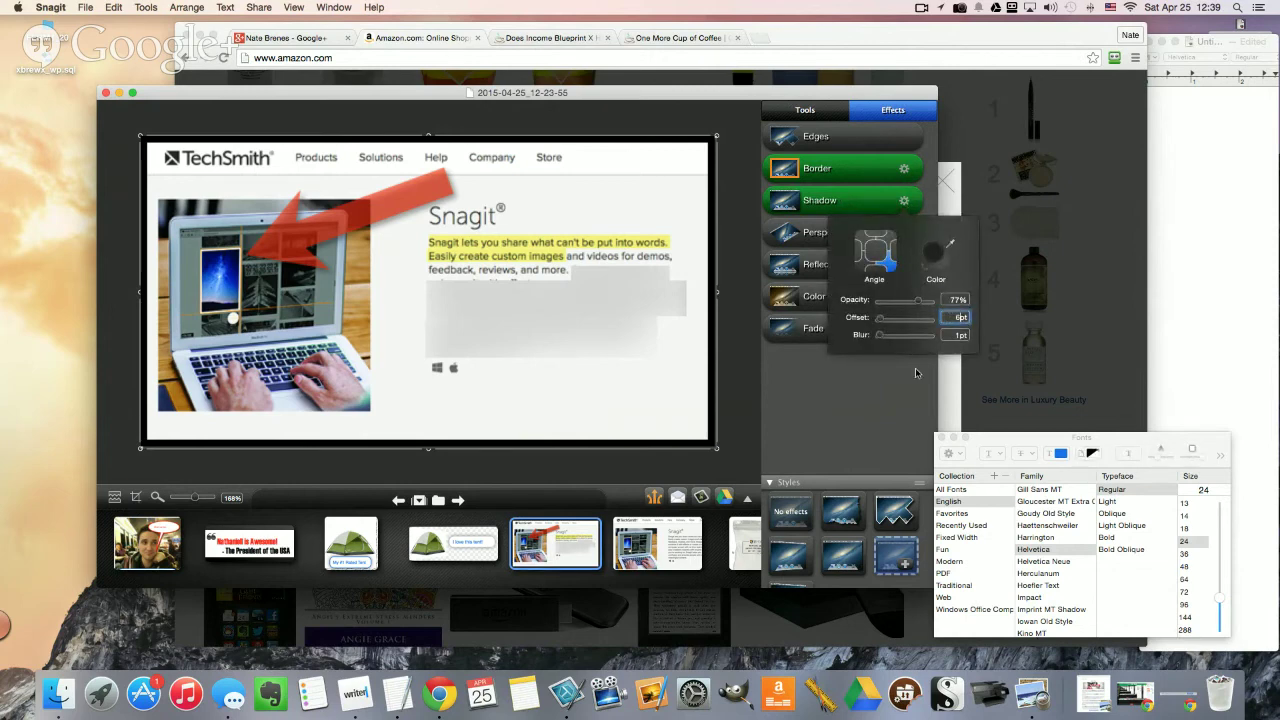
{"action": "left_click", "coordinate": [887, 411]}
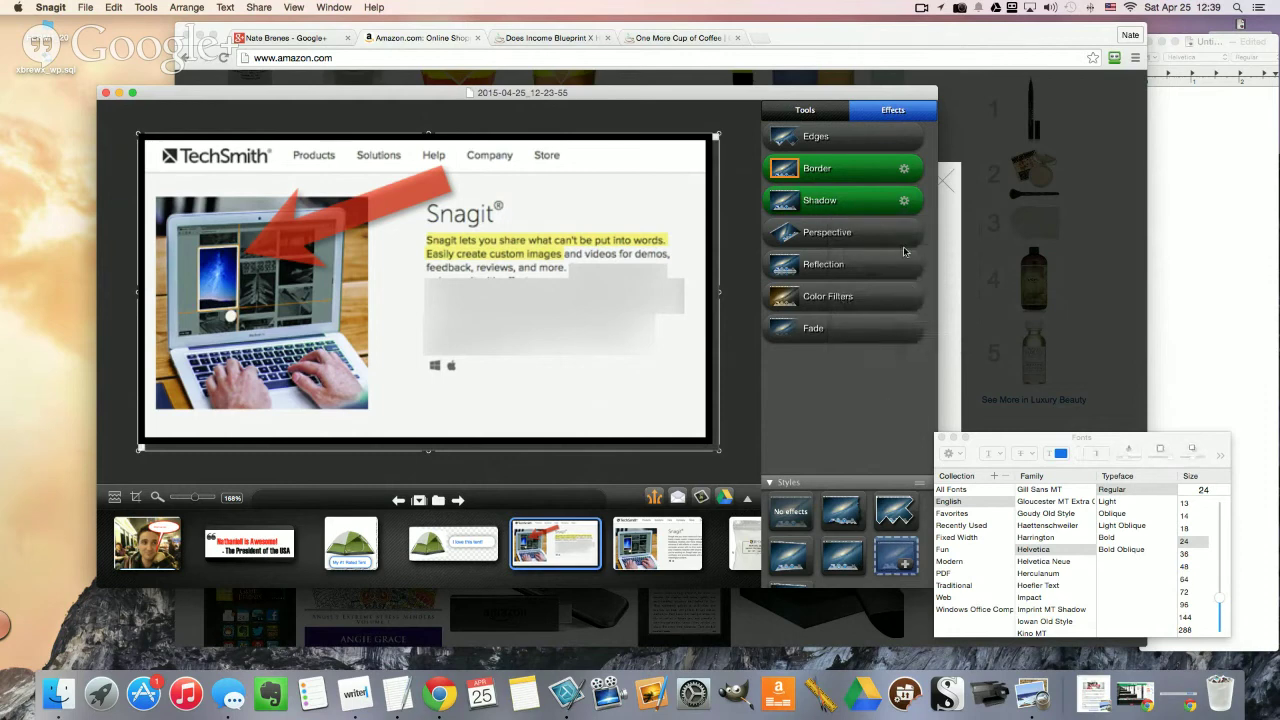
{"action": "left_click", "coordinate": [904, 201]}
{"action": "left_click", "coordinate": [838, 201]}
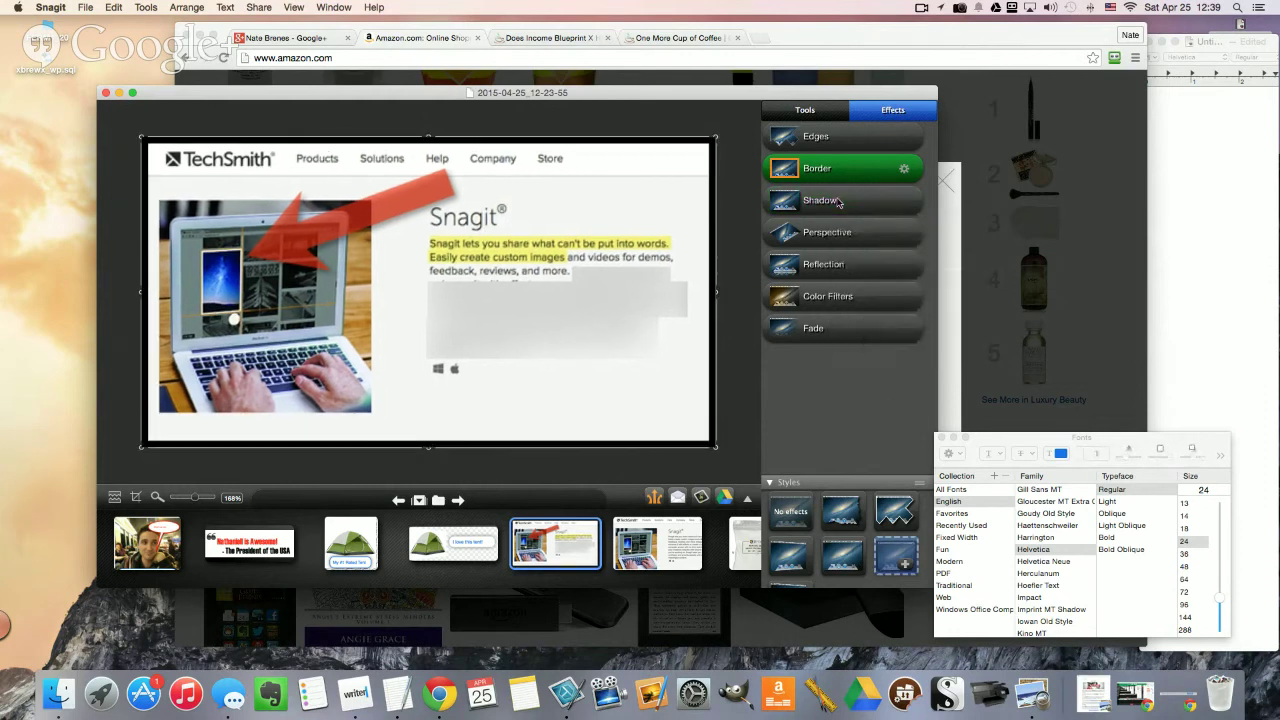
{"action": "left_click", "coordinate": [660, 40]}
Step: Bring the Snagit editor forward, close the Fonts panel and move the window left
{"action": "scroll", "coordinate": [793, 316], "scroll_direction": "down", "scroll_amount": 3}
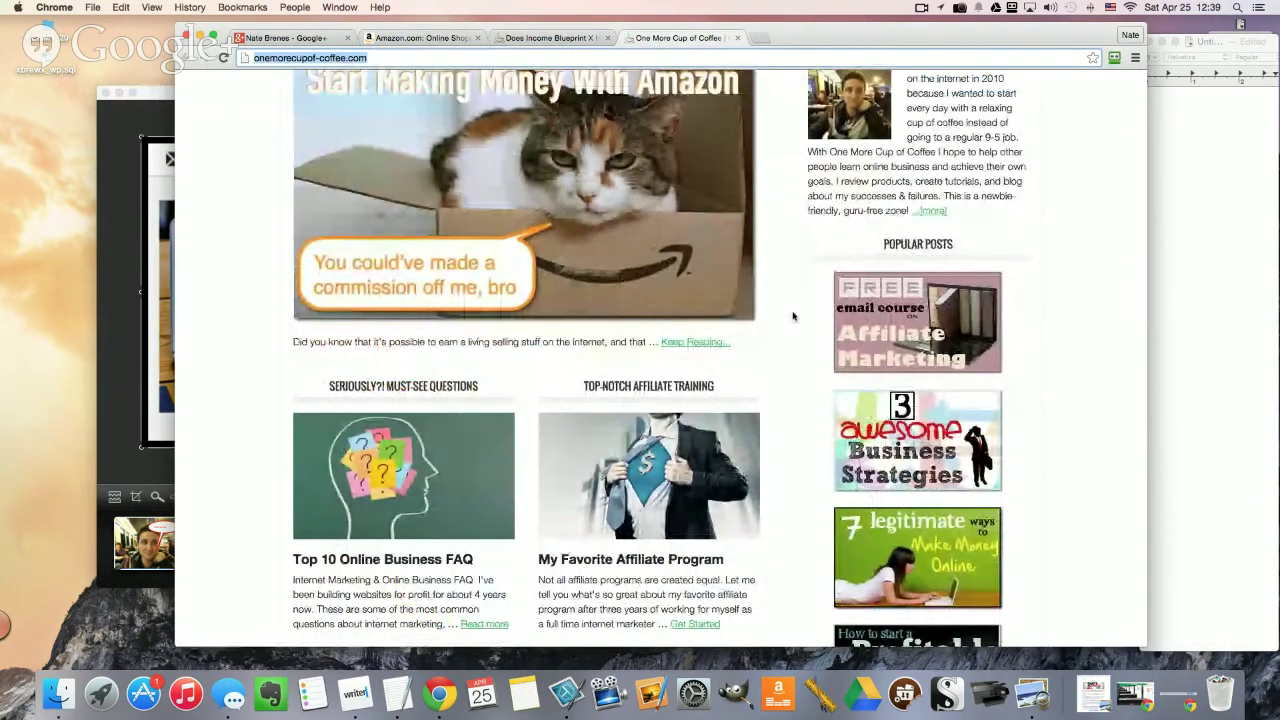
{"action": "scroll", "coordinate": [793, 316], "scroll_direction": "up", "scroll_amount": 1}
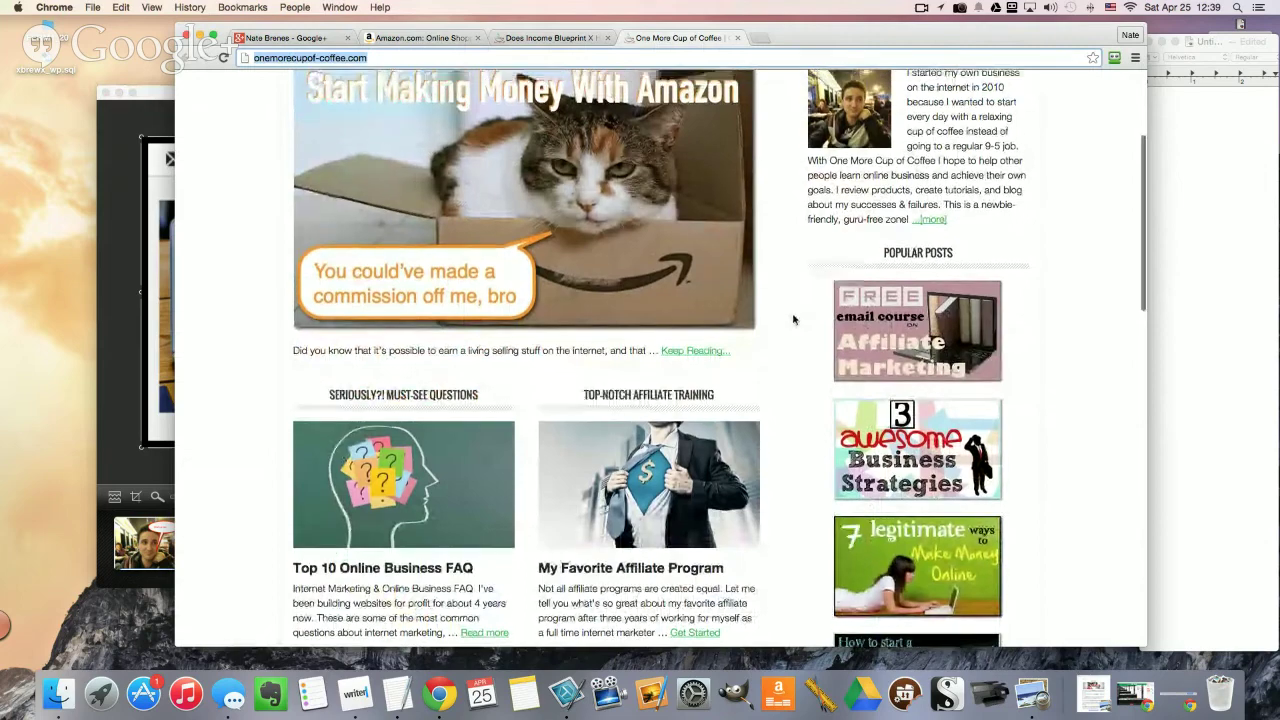
{"action": "left_click", "coordinate": [125, 152]}
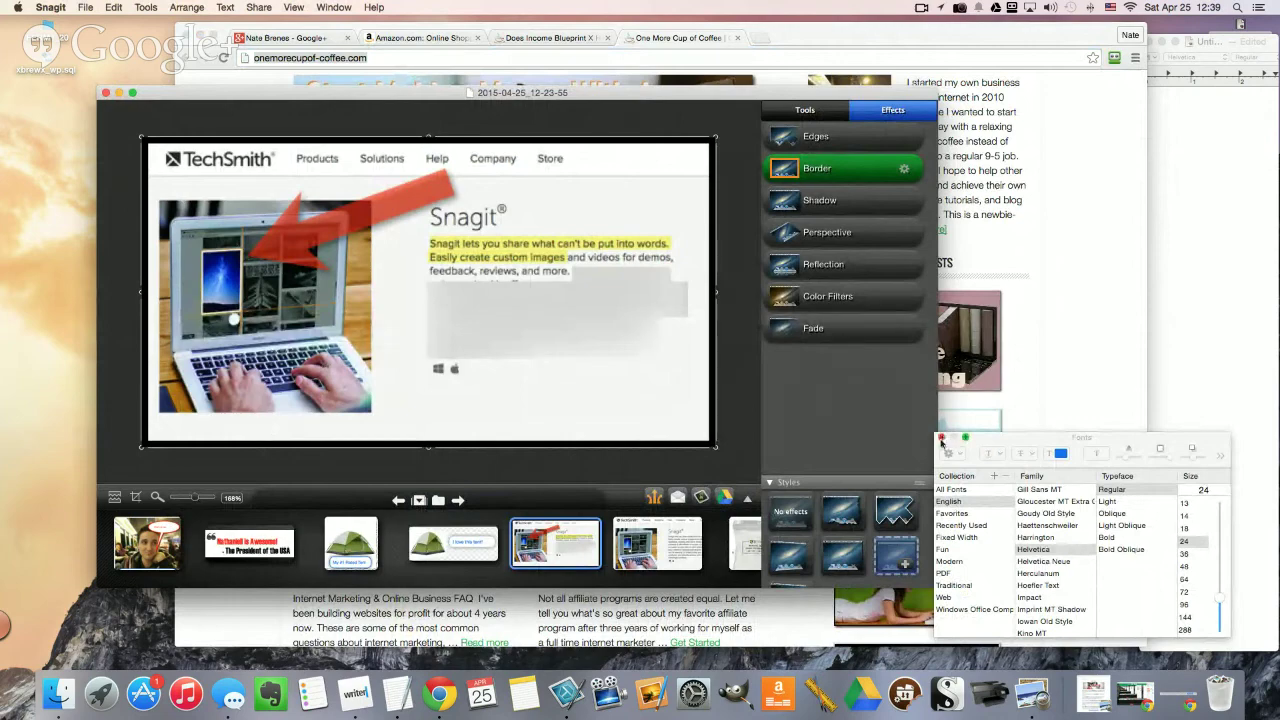
{"action": "left_click", "coordinate": [940, 438]}
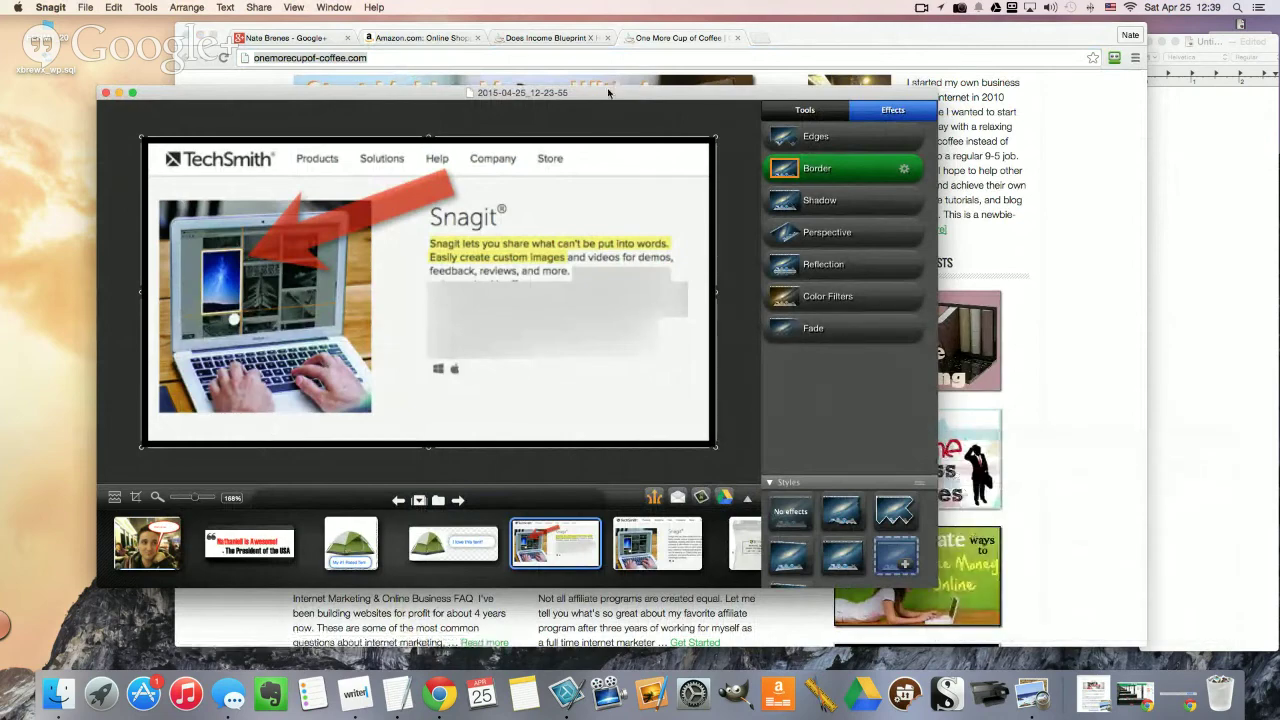
{"action": "left_click_drag", "start_coordinate": [608, 93], "coordinate": [515, 96]}
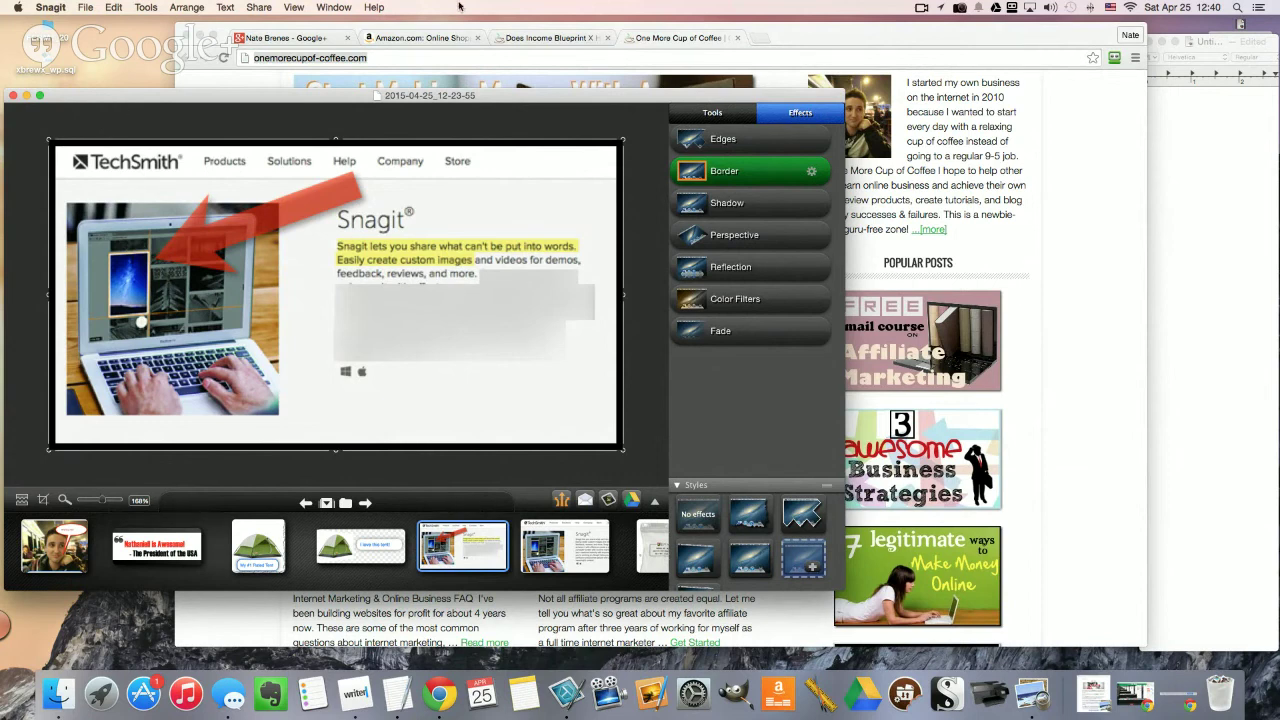
Step: Switch to the Amazon tab, dismiss the product popup and scroll to the top
{"action": "left_click", "coordinate": [674, 45]}
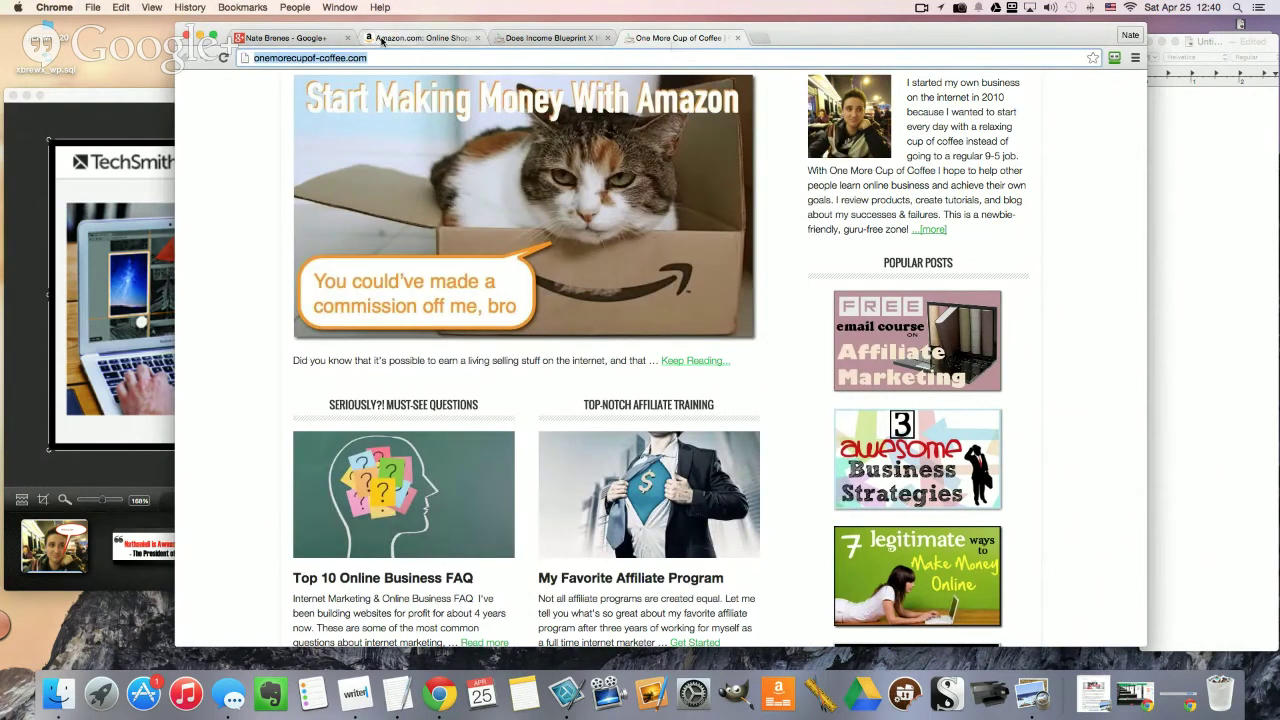
{"action": "left_click", "coordinate": [420, 38]}
{"action": "left_click", "coordinate": [943, 181]}
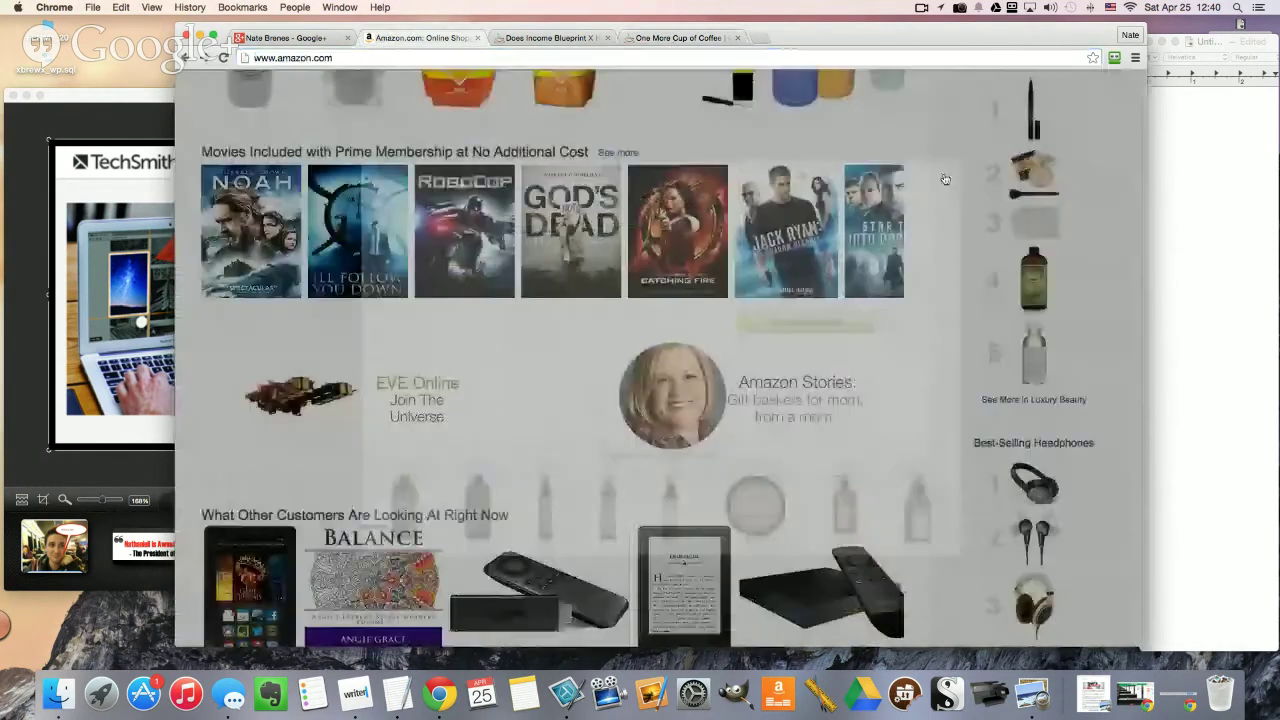
{"action": "scroll", "coordinate": [913, 181], "scroll_direction": "up", "scroll_amount": 5}
{"action": "scroll", "coordinate": [913, 181], "scroll_direction": "up", "scroll_amount": 4}
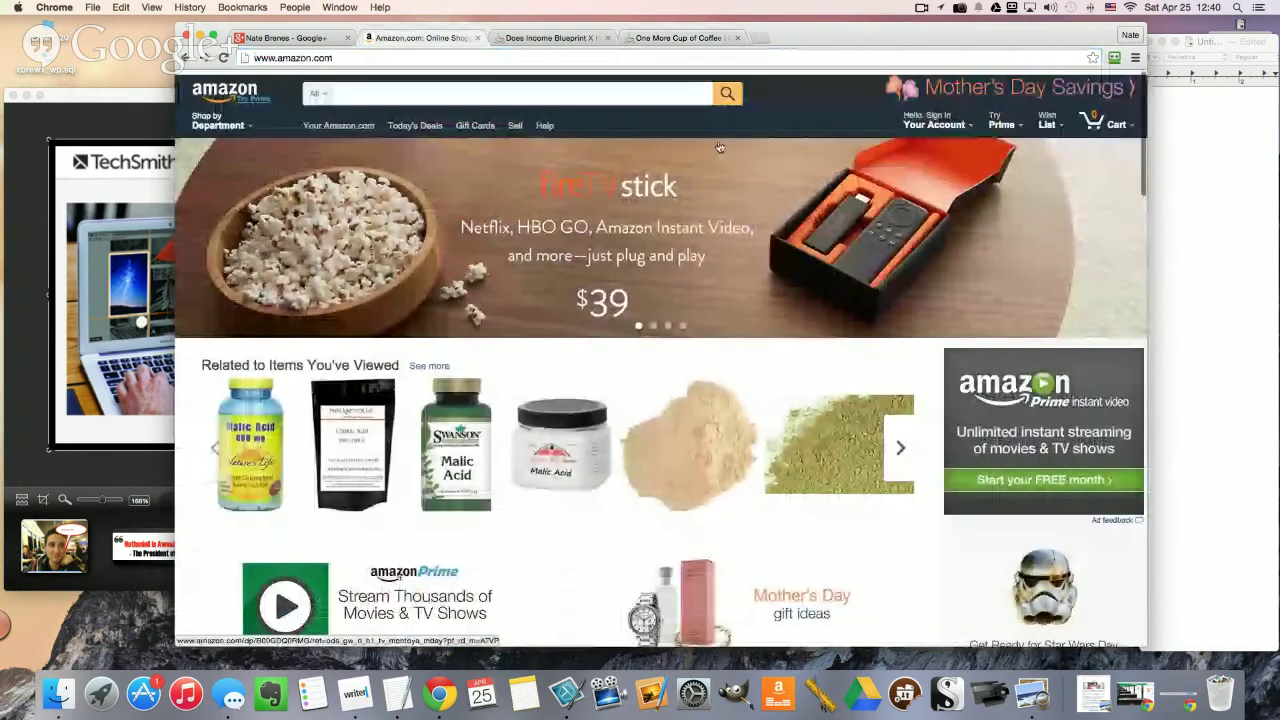
Step: Search Amazon for 'snagit' and look over the Snagit results
{"action": "left_click", "coordinate": [487, 93]}
{"action": "type", "text": "snagit"}
{"action": "key", "text": "Return"}
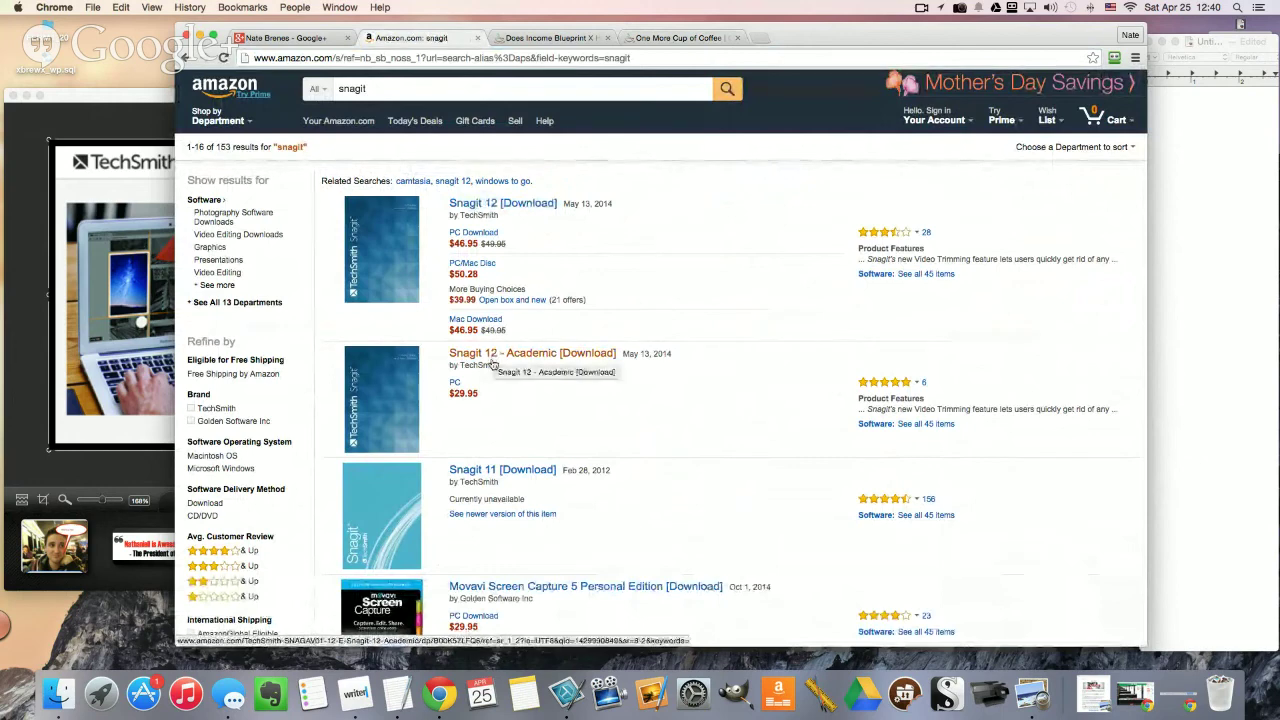
{"action": "scroll", "coordinate": [492, 366], "scroll_direction": "down", "scroll_amount": 1}
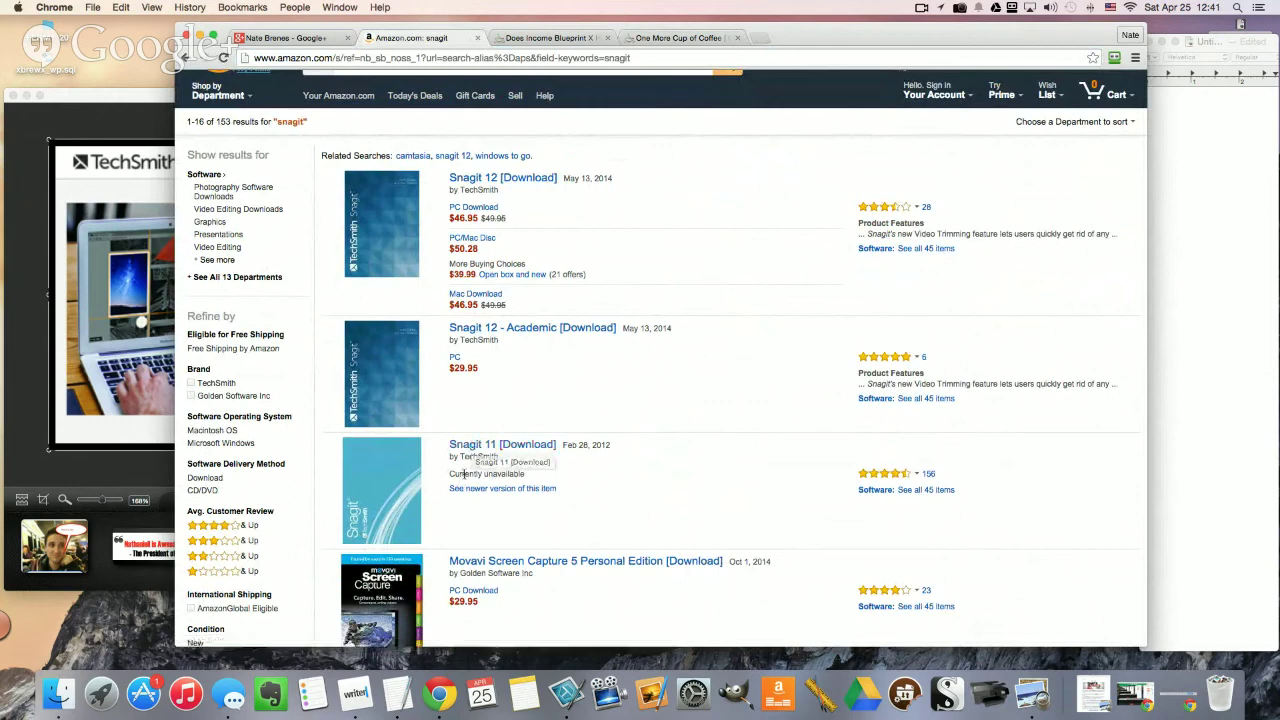
{"action": "scroll", "coordinate": [470, 465], "scroll_direction": "up", "scroll_amount": 1}
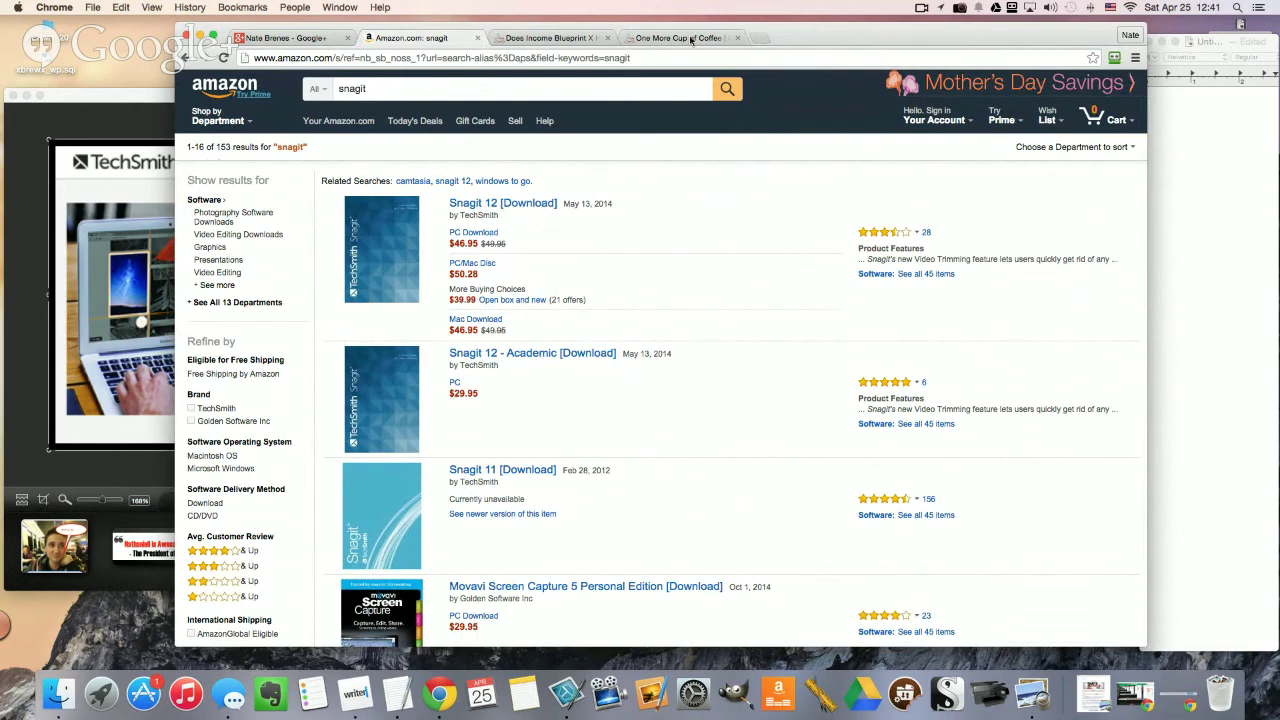
{"action": "left_click", "coordinate": [583, 38]}
Step: Load techsmith.com and look over the TechSmith homepage
{"action": "left_click", "coordinate": [556, 58]}
{"action": "type", "text": "techsmith.com"}
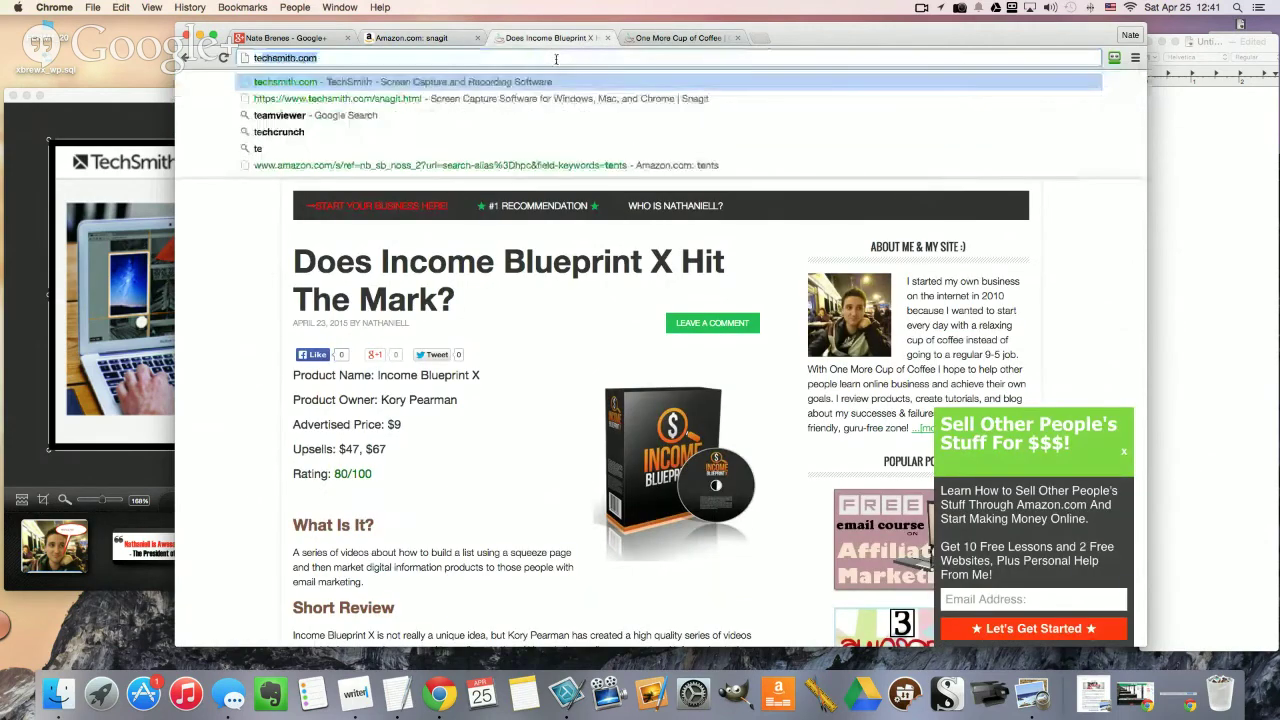
{"action": "key", "text": "Return"}
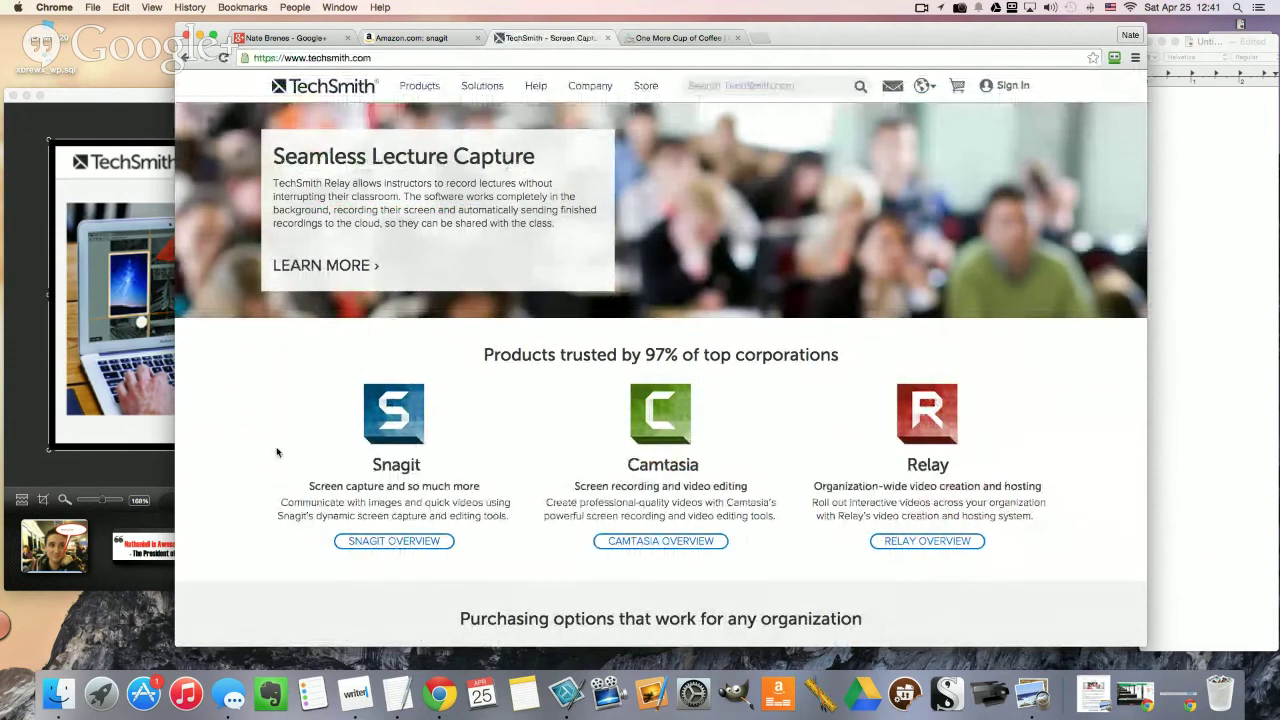
{"action": "scroll", "coordinate": [293, 381], "scroll_direction": "down", "scroll_amount": 3}
{"action": "scroll", "coordinate": [291, 378], "scroll_direction": "up", "scroll_amount": 3}
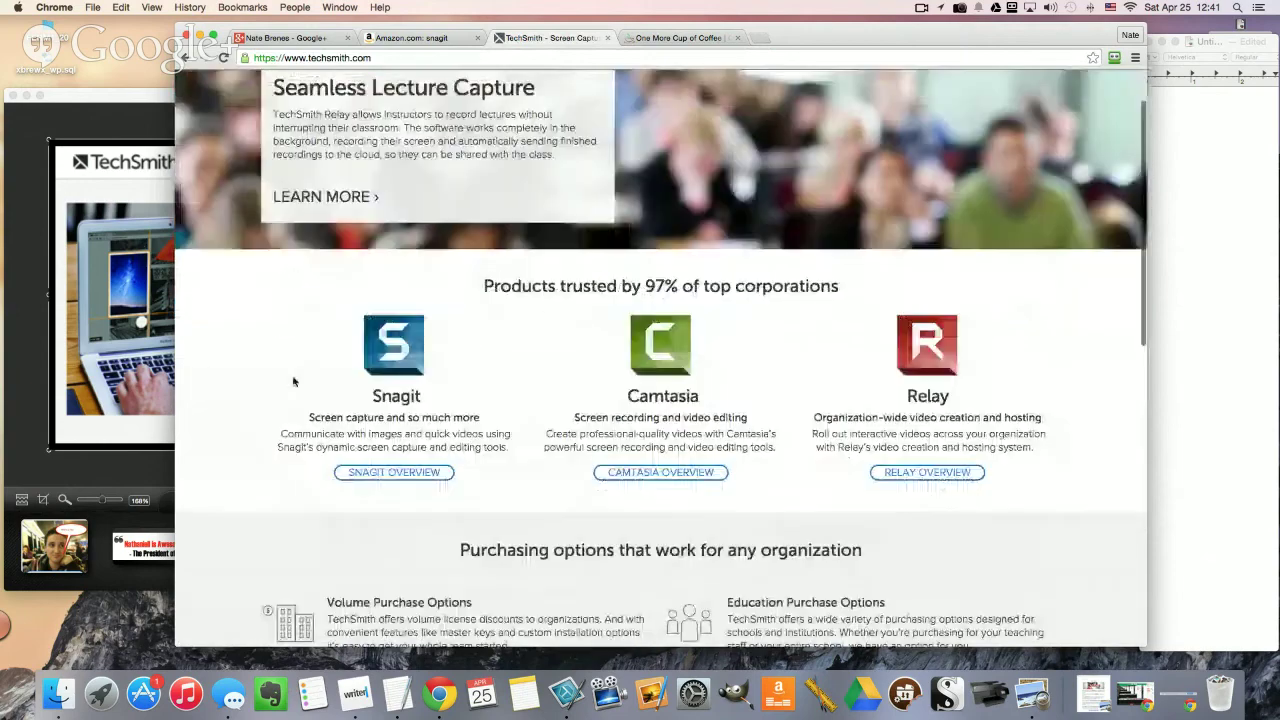
Step: Close the TechSmith and One More Cup of Coffee tabs and bring Hangouts forward
{"action": "left_click", "coordinate": [607, 38]}
{"action": "left_click", "coordinate": [609, 38]}
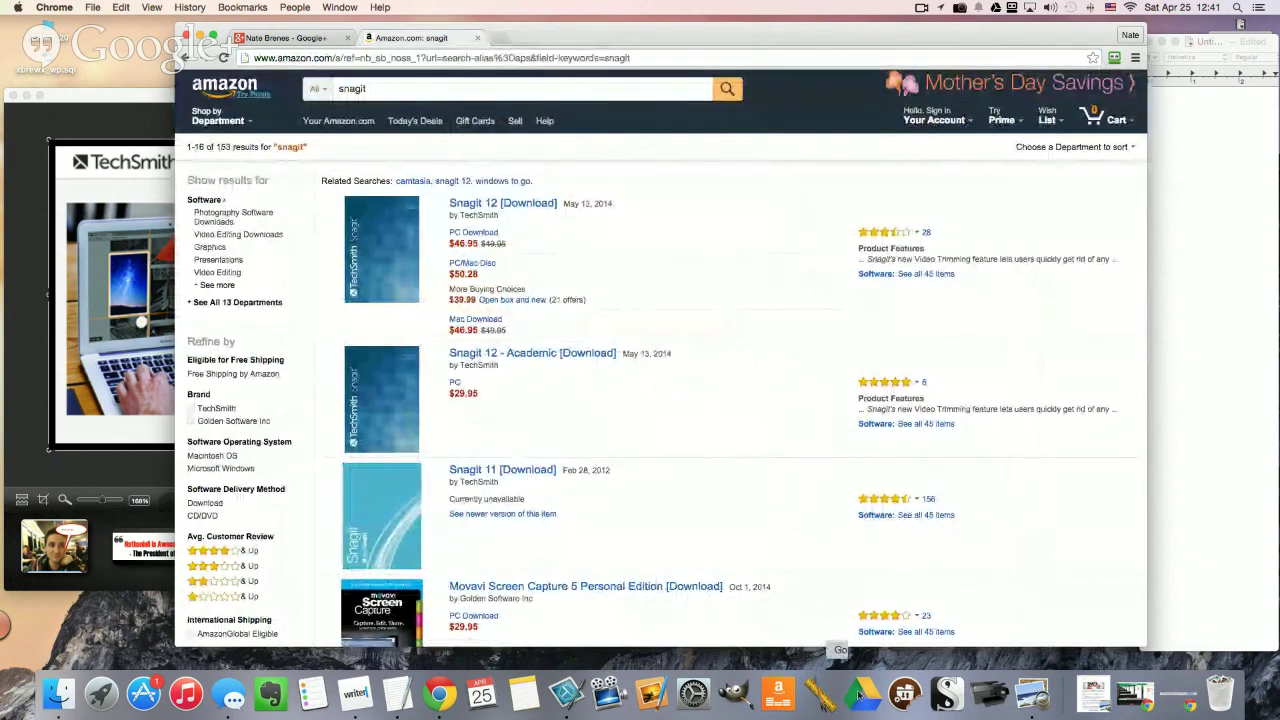
{"action": "left_click", "coordinate": [1133, 697]}
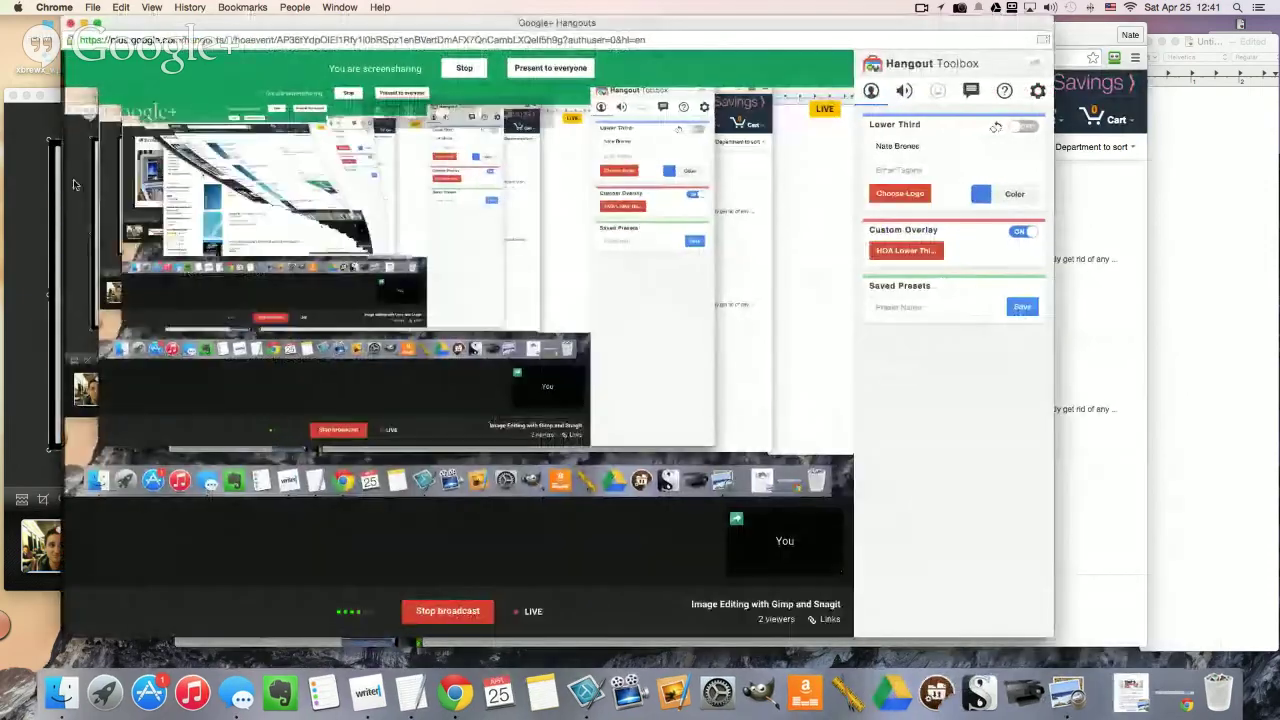